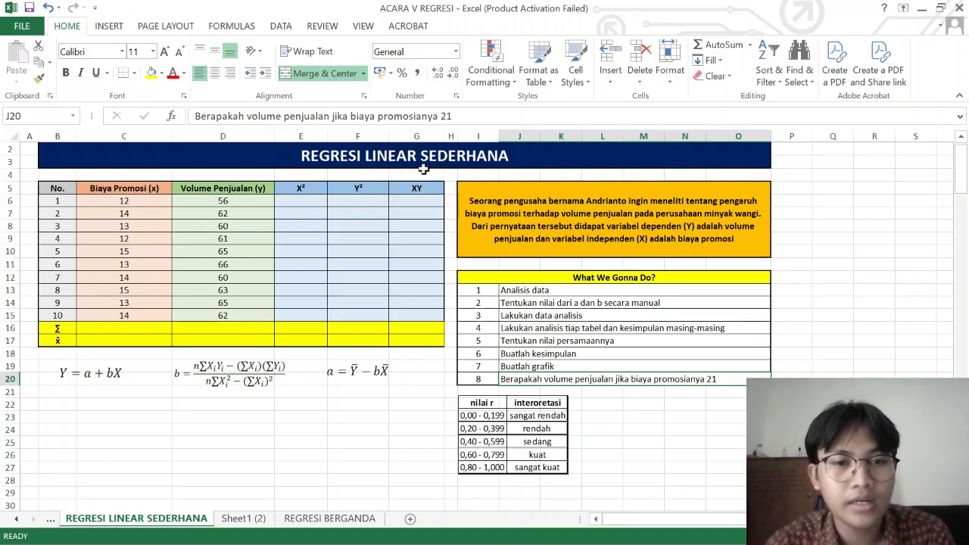
pyautogui.click(481, 225)
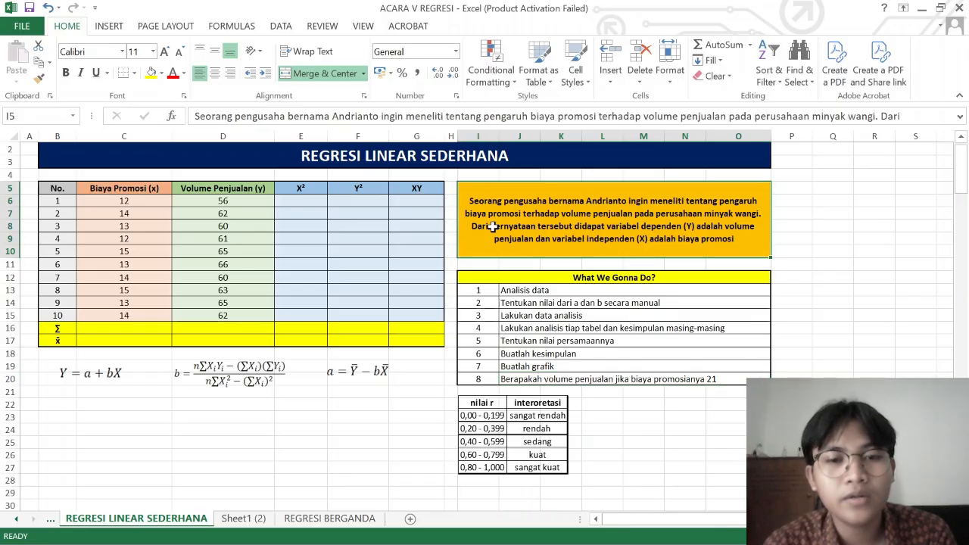
pyautogui.click(550, 266)
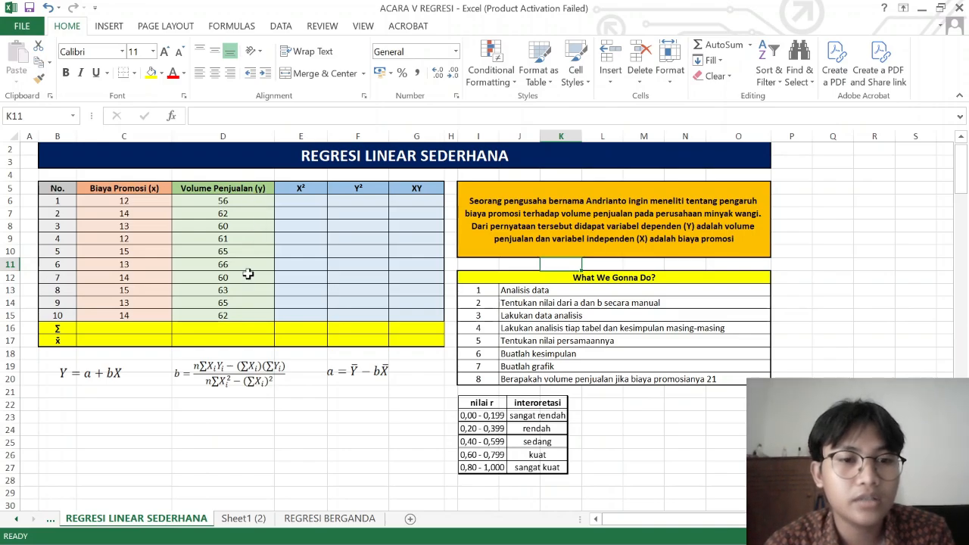
pyautogui.click(389, 293)
pyautogui.click(334, 413)
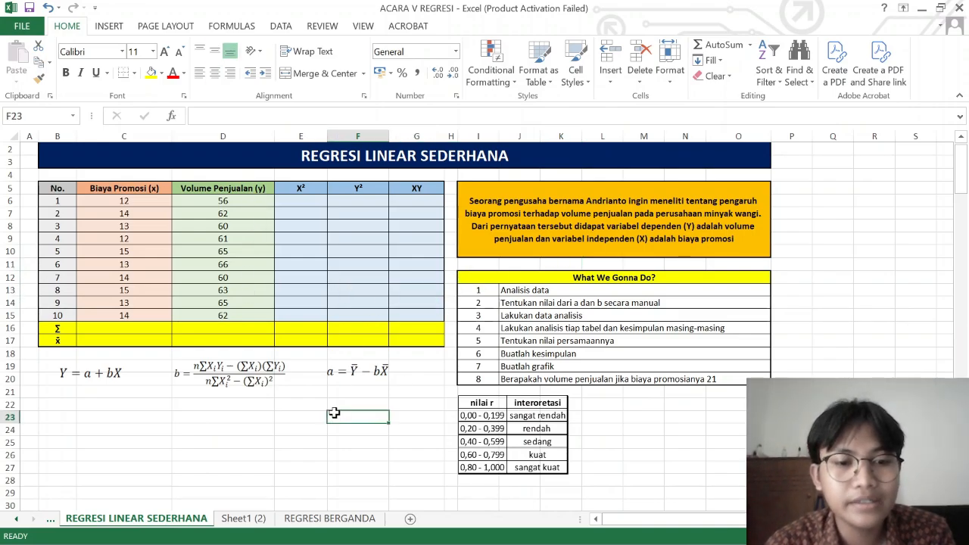
pyautogui.scroll(-1, 334, 414)
pyautogui.click(57, 403)
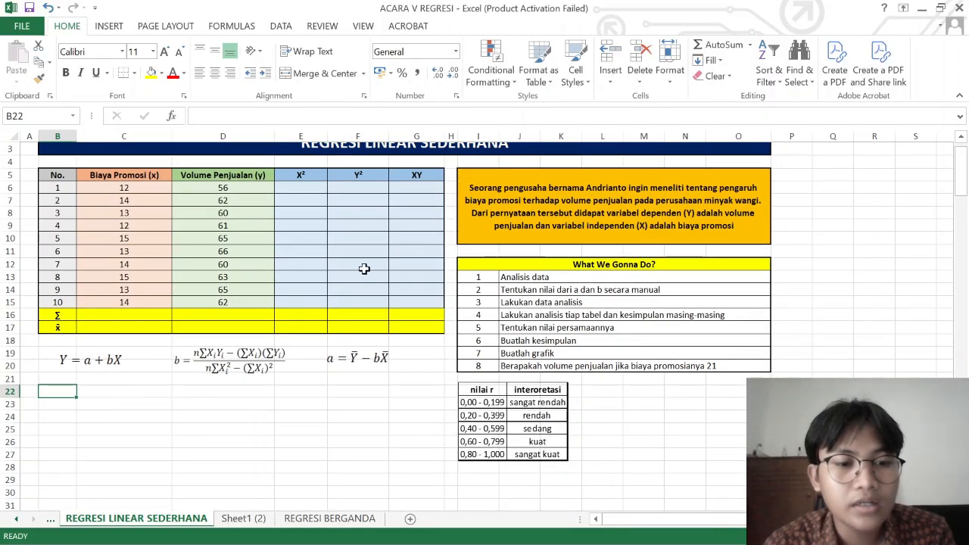
# Calculate the first row's X² in E6 with the formula =C6^2.
pyautogui.click(312, 189)
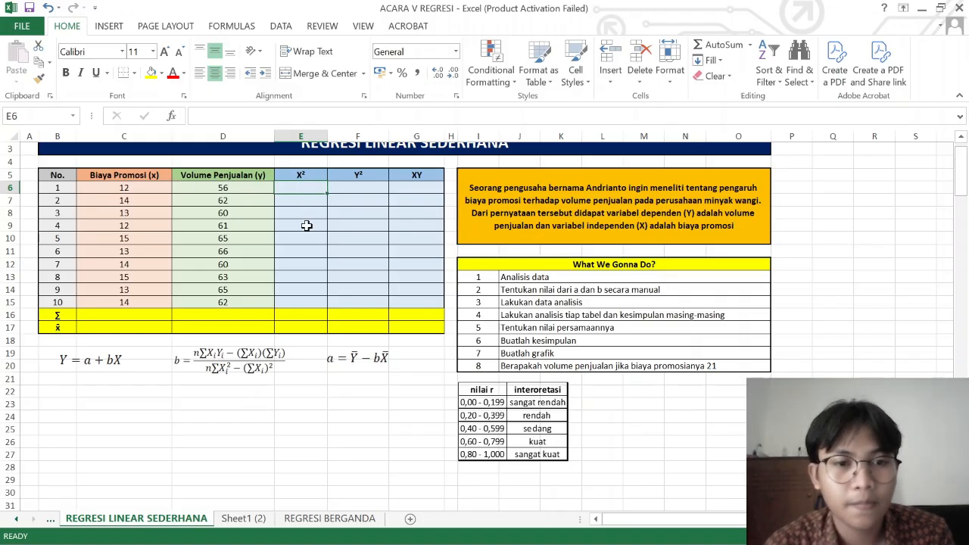
pyautogui.moveTo(307, 224); pyautogui.dragTo(310, 188)
pyautogui.click(310, 188)
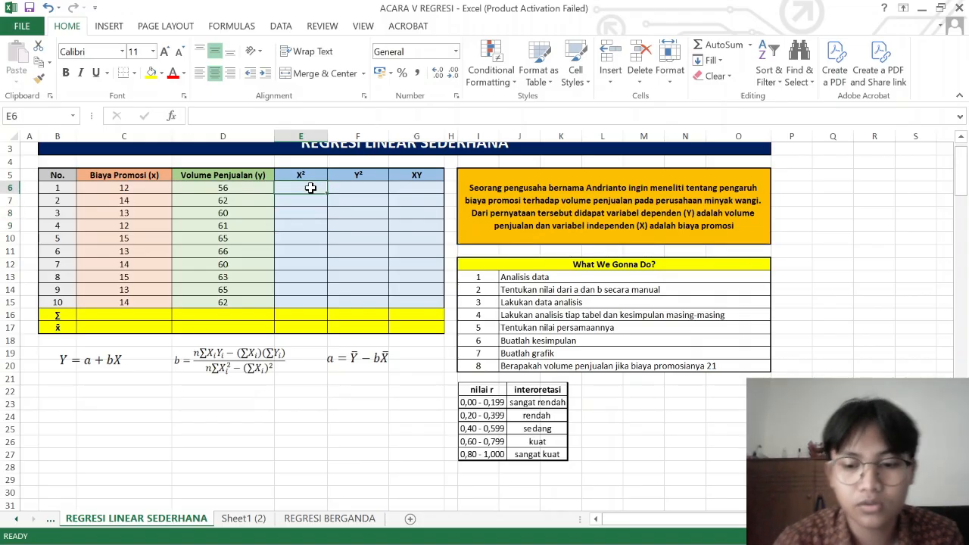
pyautogui.write('=')
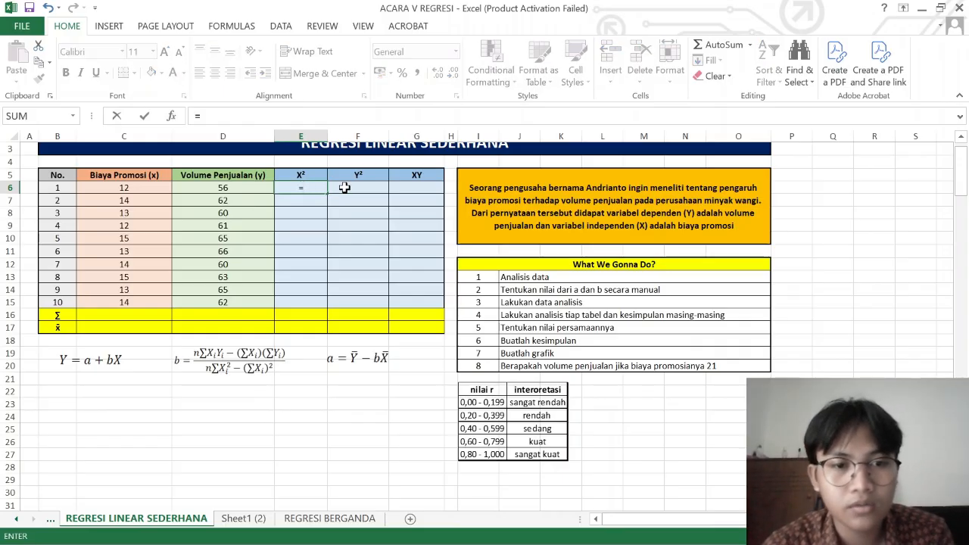
pyautogui.click(148, 190)
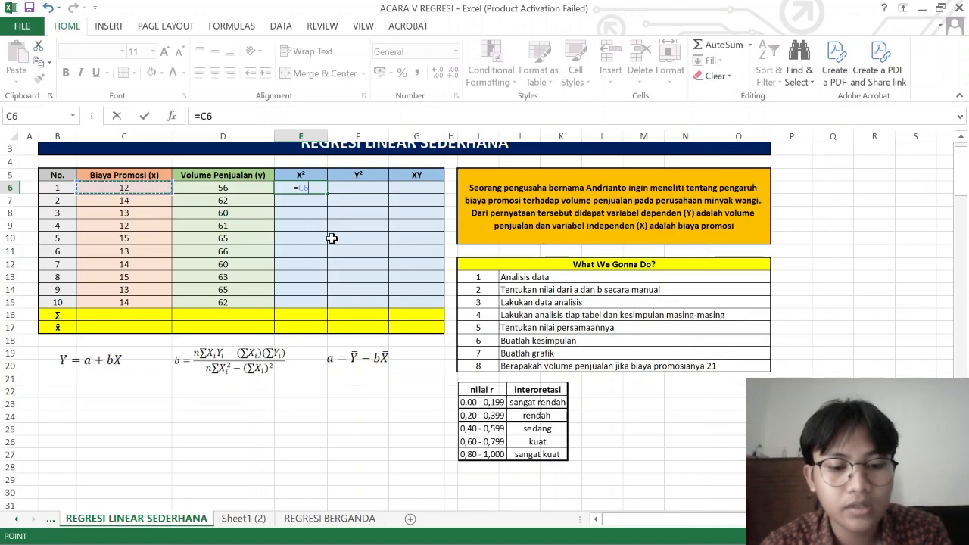
pyautogui.write('^2')
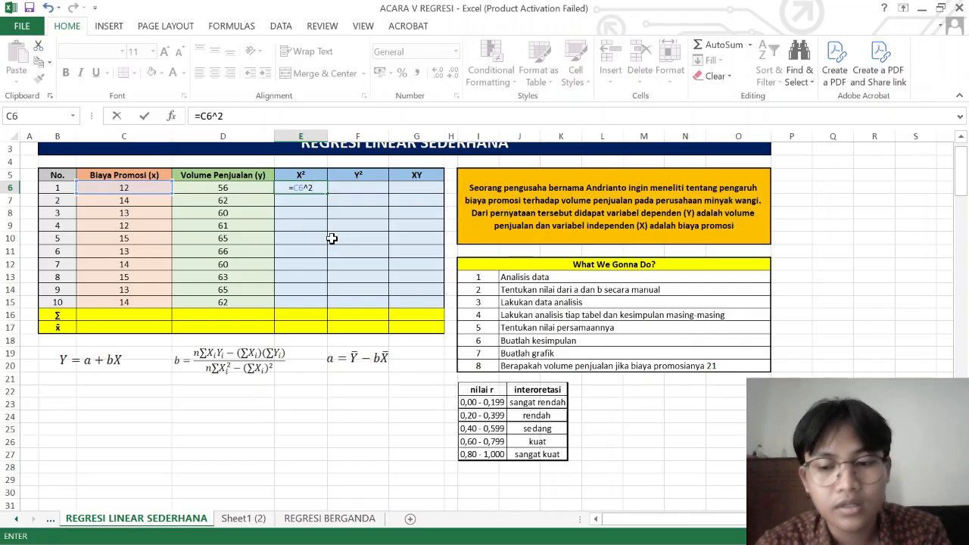
pyautogui.press('Tab')
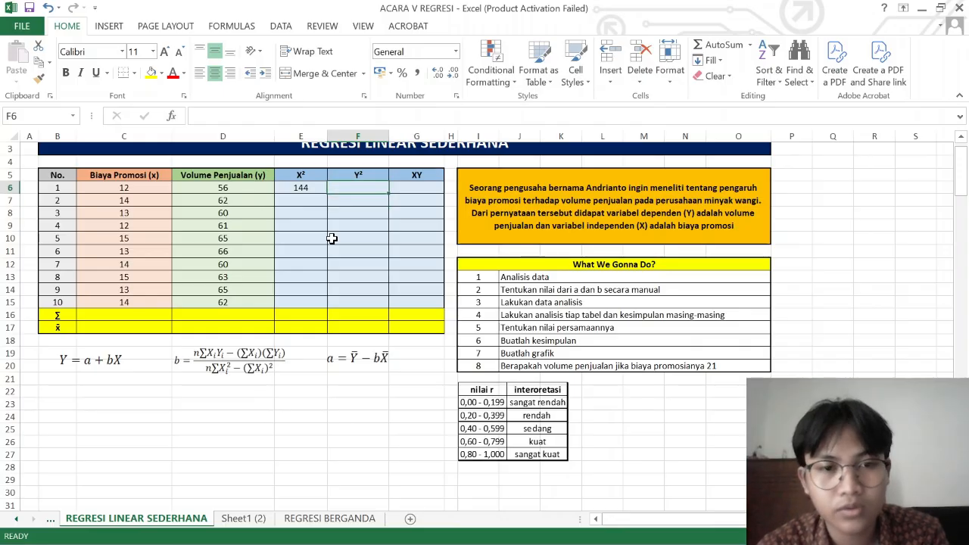
# Calculate the first row's Y² in F6 with the formula =D6^2.
pyautogui.write('=')
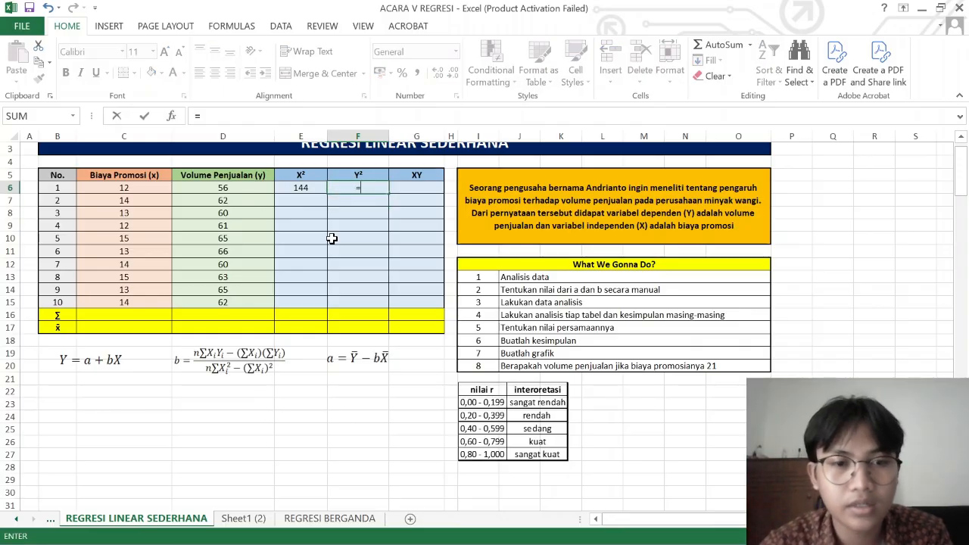
pyautogui.click(240, 188)
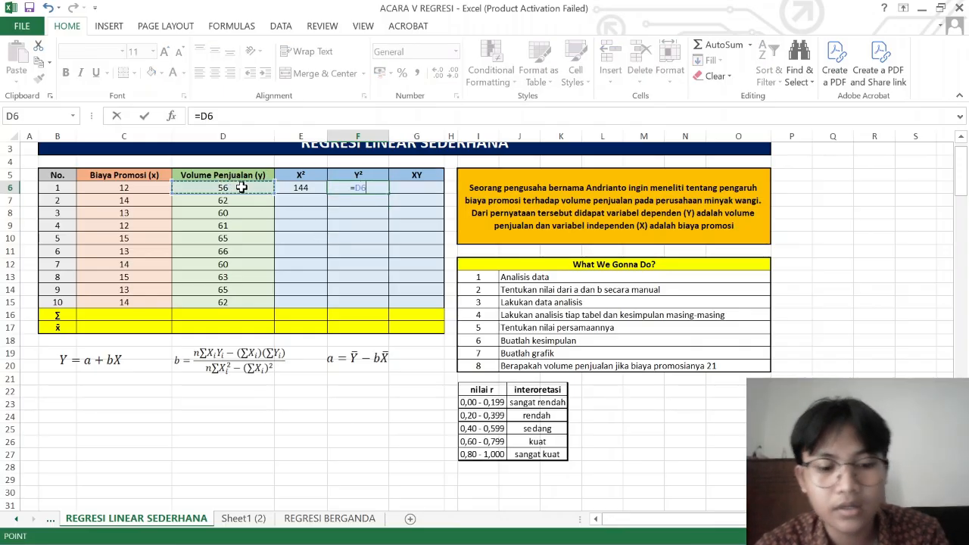
pyautogui.write('^2')
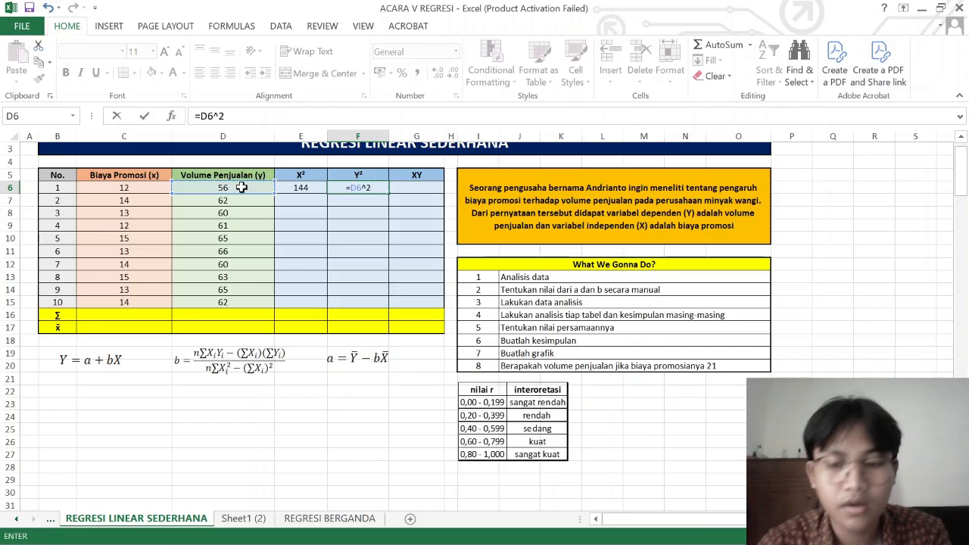
pyautogui.press('Return')
# Calculate the first row's XY product in G6 with the formula =C6*D6.
pyautogui.click(418, 187)
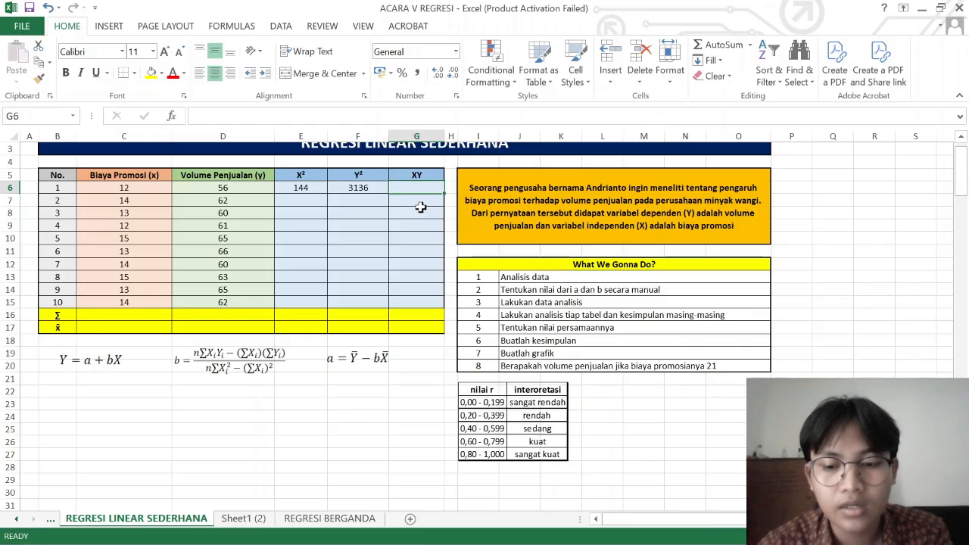
pyautogui.write('=')
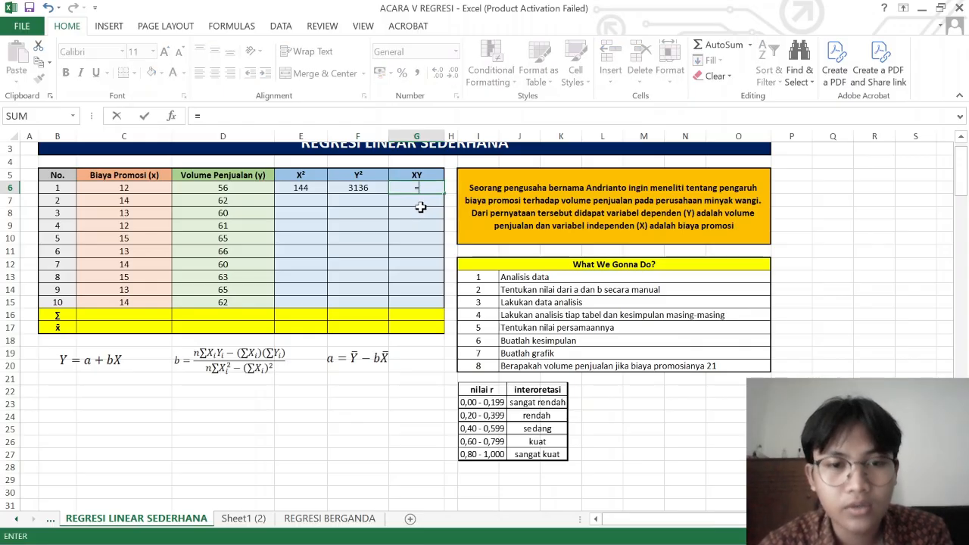
pyautogui.click(142, 187)
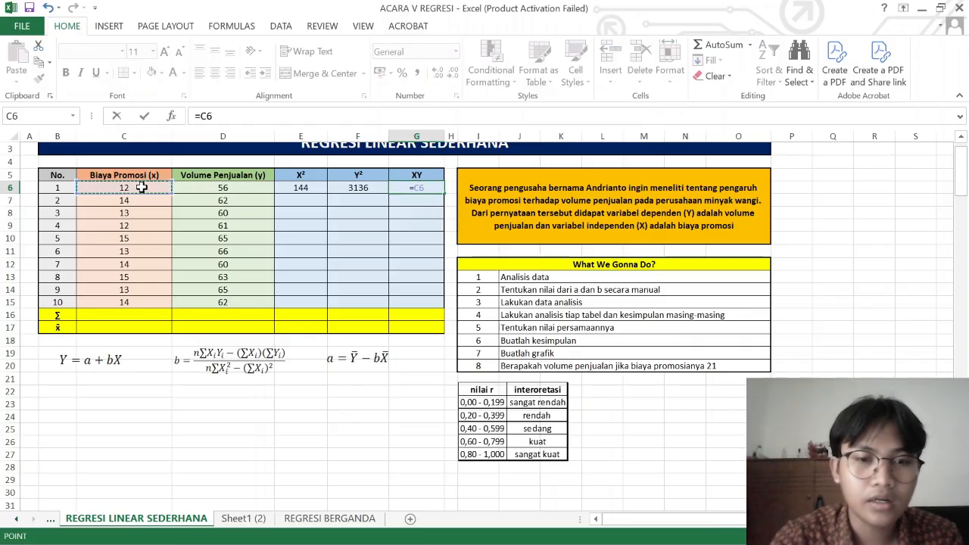
pyautogui.write('*')
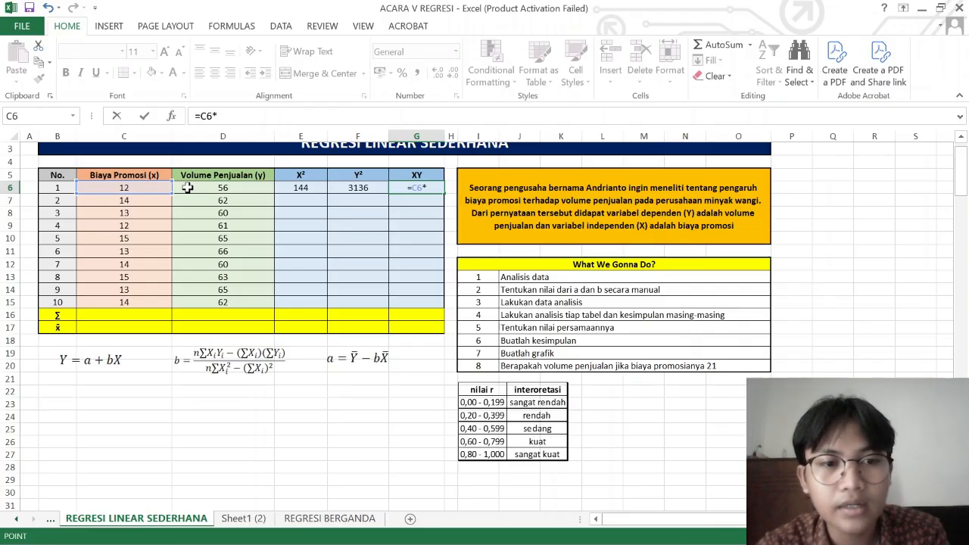
pyautogui.click(187, 188)
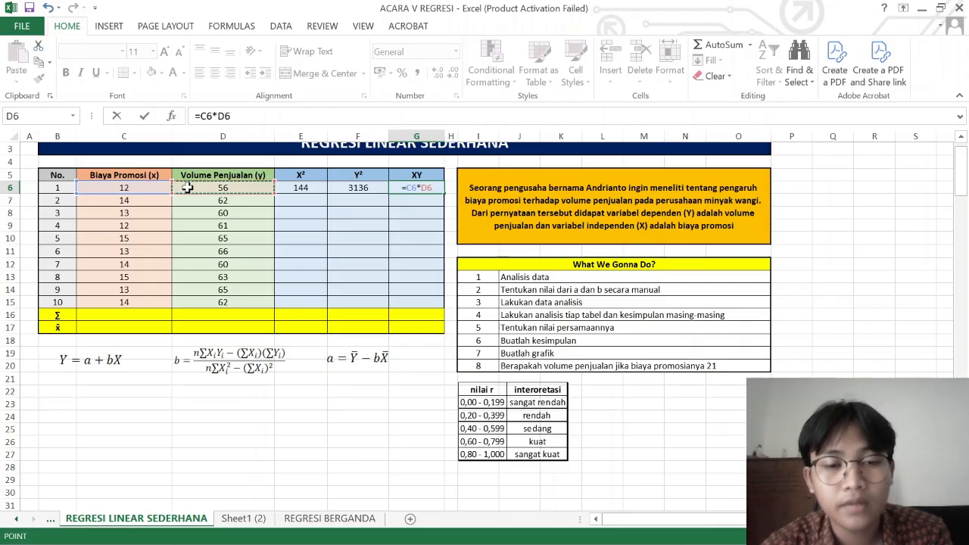
pyautogui.press('Return')
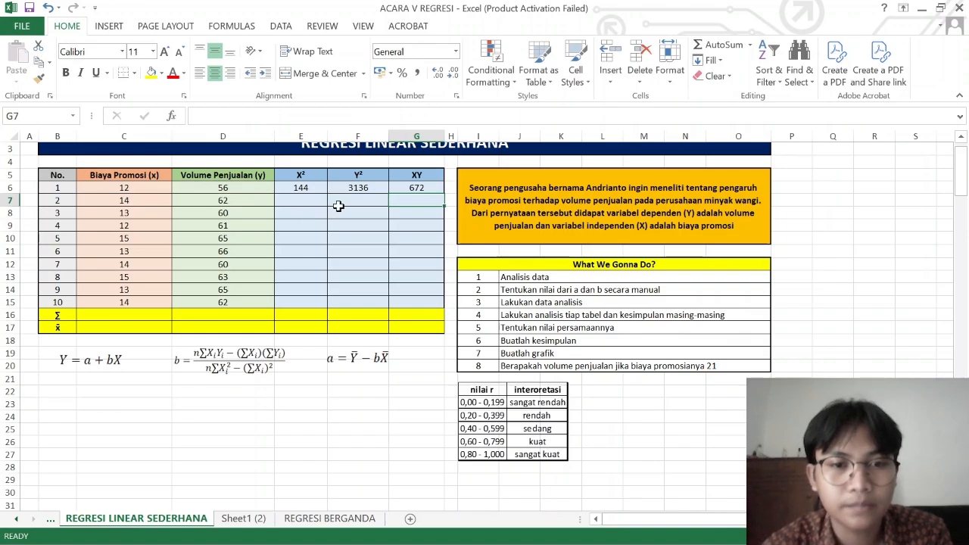
# Fill the X², Y² and XY formulas from E6:G6 down through row 15.
pyautogui.moveTo(311, 191); pyautogui.dragTo(406, 187)
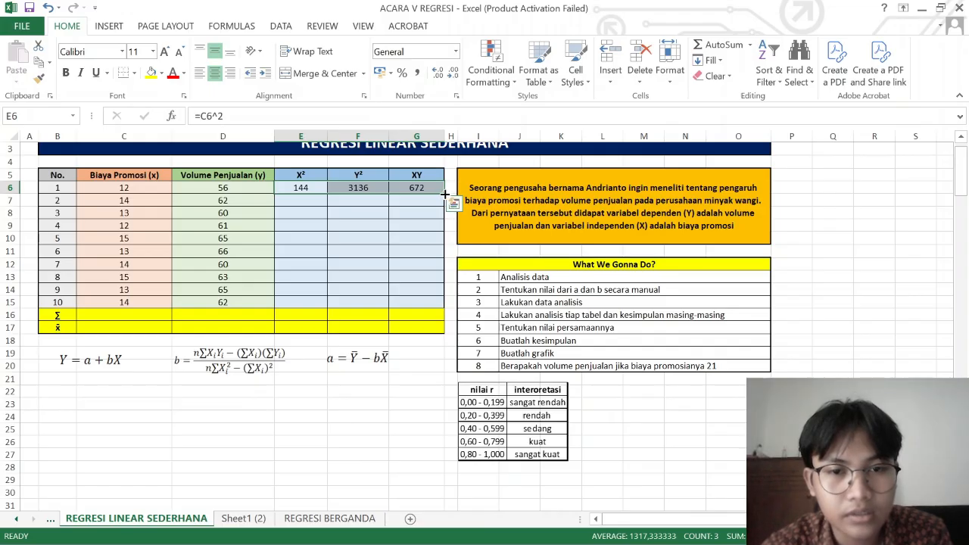
pyautogui.moveTo(446, 194); pyautogui.dragTo(445, 304)
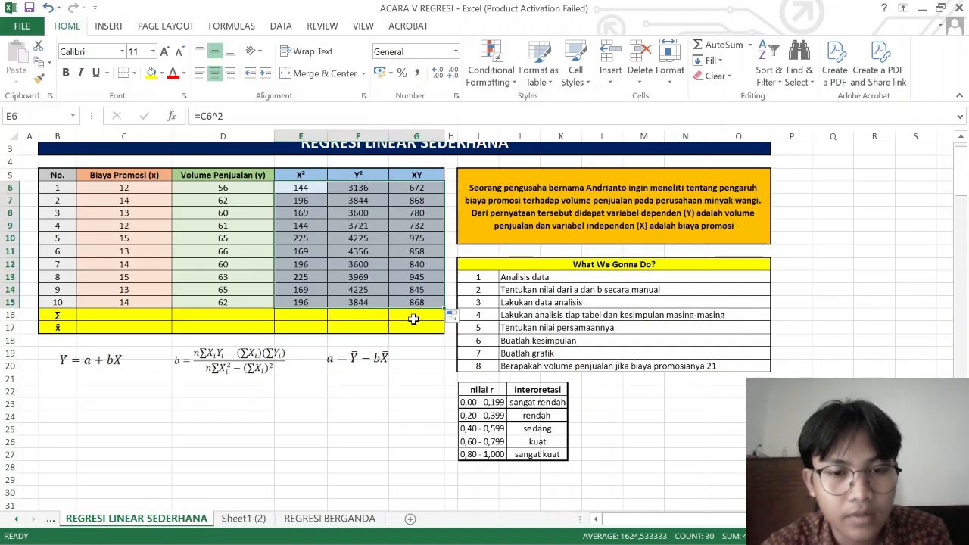
pyautogui.click(414, 318)
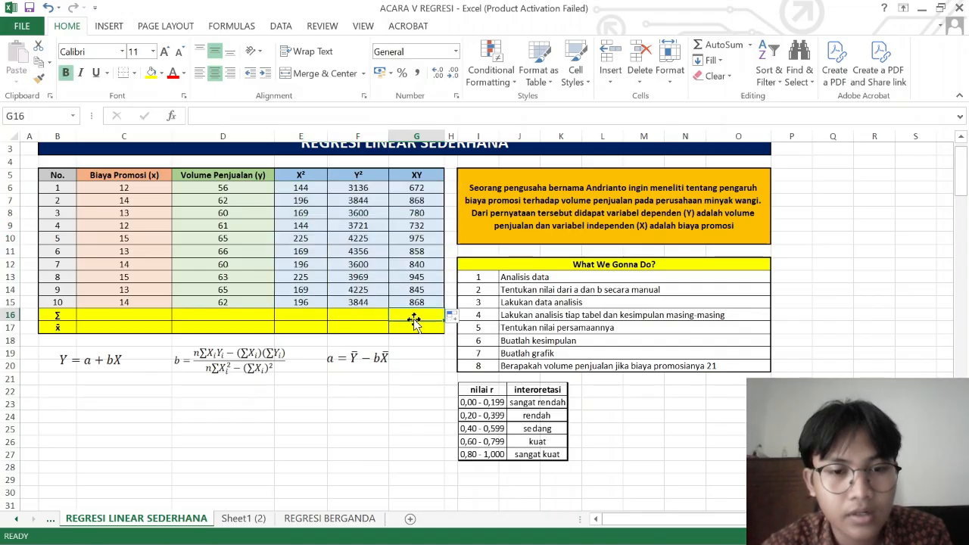
pyautogui.click(308, 213)
pyautogui.press('Down')
pyautogui.press('Down')
pyautogui.press('Down')
pyautogui.press('Down')
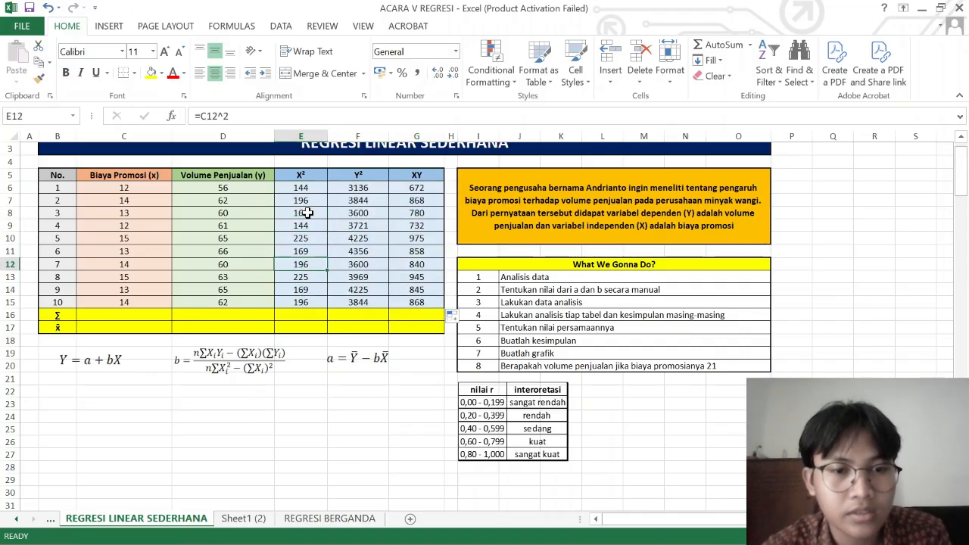
# Total the Biaya Promosi values in C16 with a SUM of C6:C15.
pyautogui.scroll(-1, 308, 213)
pyautogui.click(124, 302)
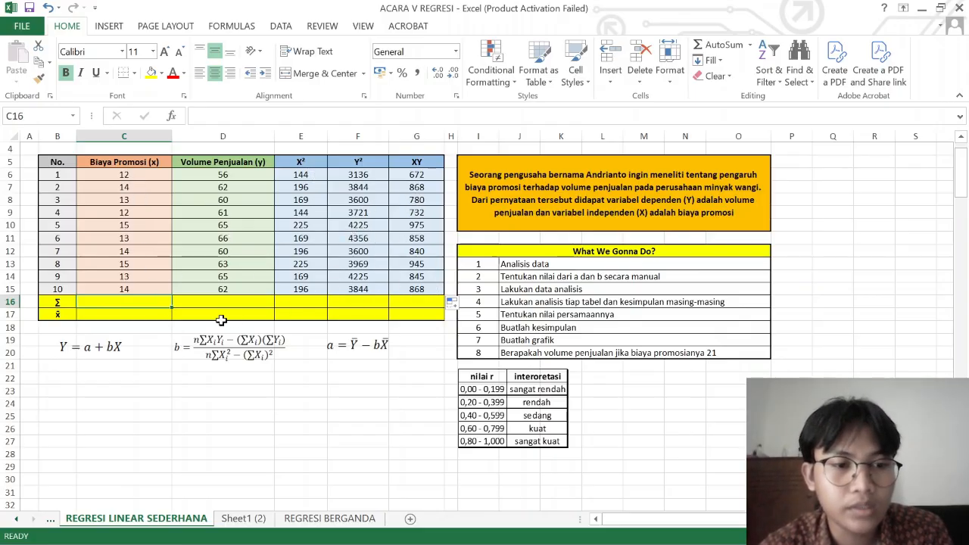
pyautogui.write('=SUM')
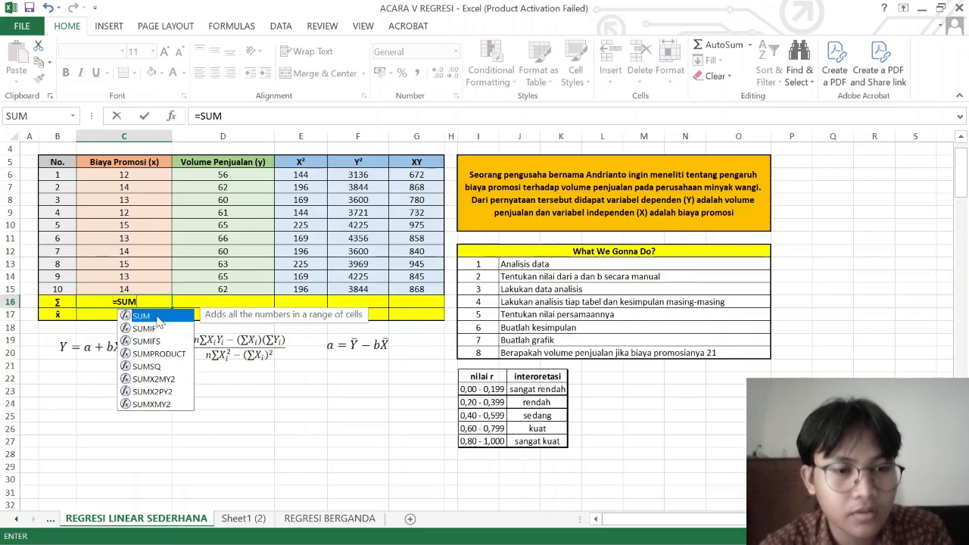
pyautogui.doubleClick(158, 318)
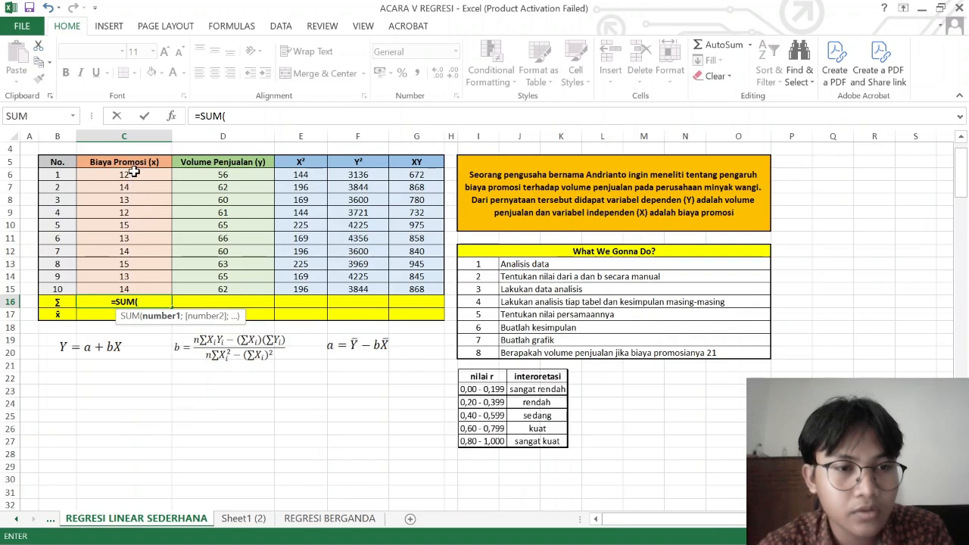
pyautogui.moveTo(133, 174); pyautogui.dragTo(152, 290)
pyautogui.press('Return')
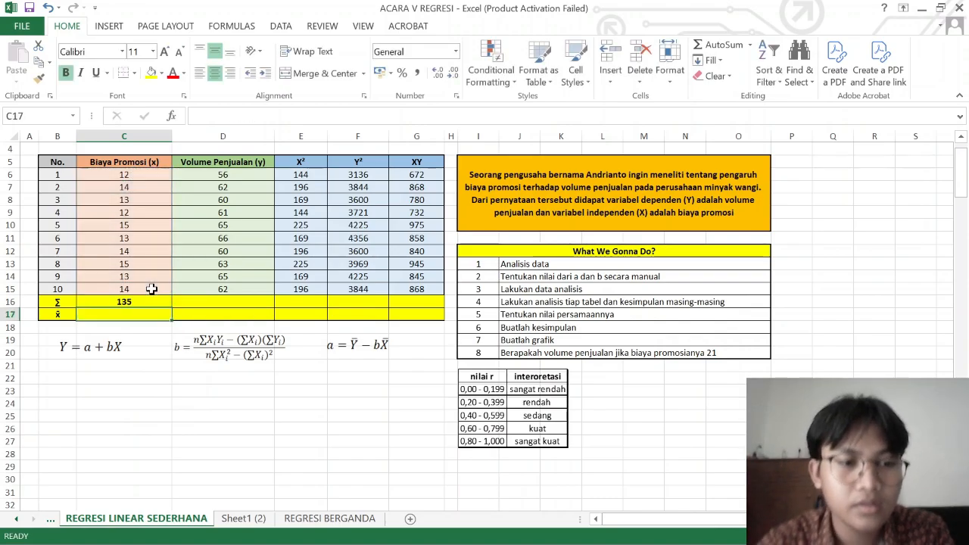
# Average C6:C15 in C17 with AVERAGE, and copy the sum and average formulas across to column G.
pyautogui.write('=')
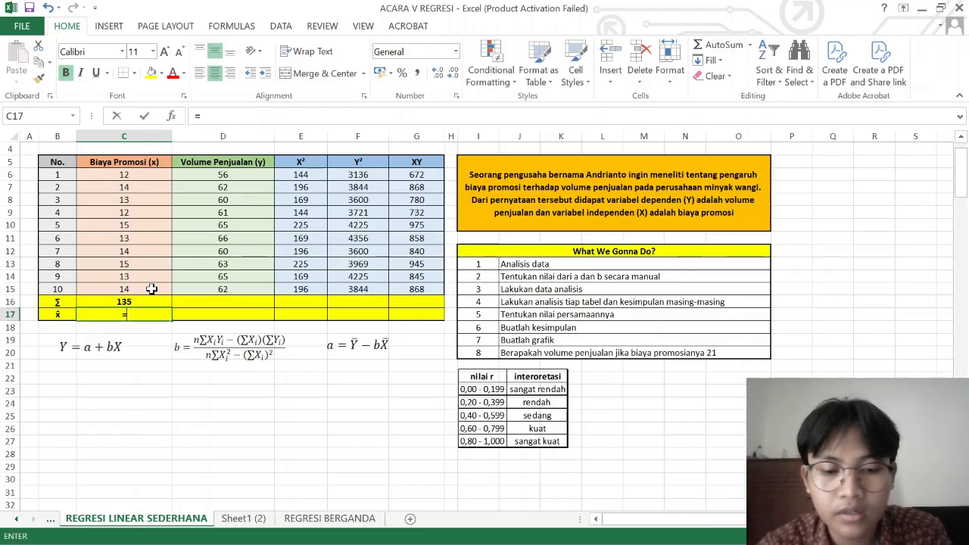
pyautogui.write('AVERAGE')
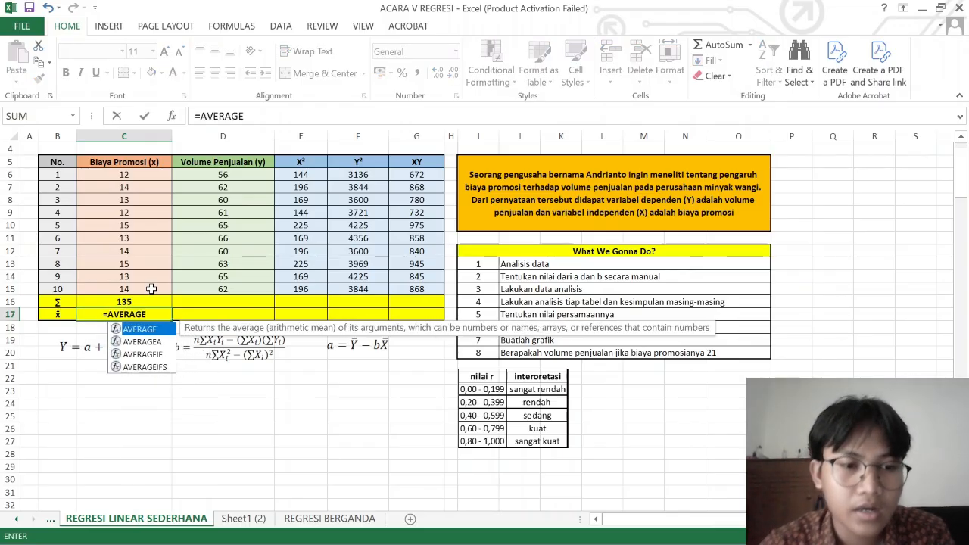
pyautogui.doubleClick(153, 332)
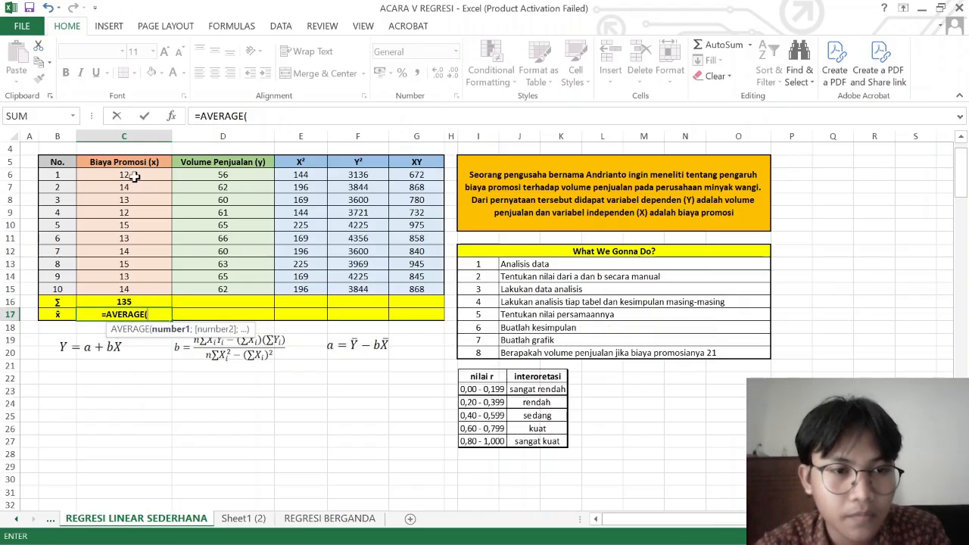
pyautogui.moveTo(134, 177); pyautogui.dragTo(433, 316)
pyautogui.press('Return')
pyautogui.click(257, 314)
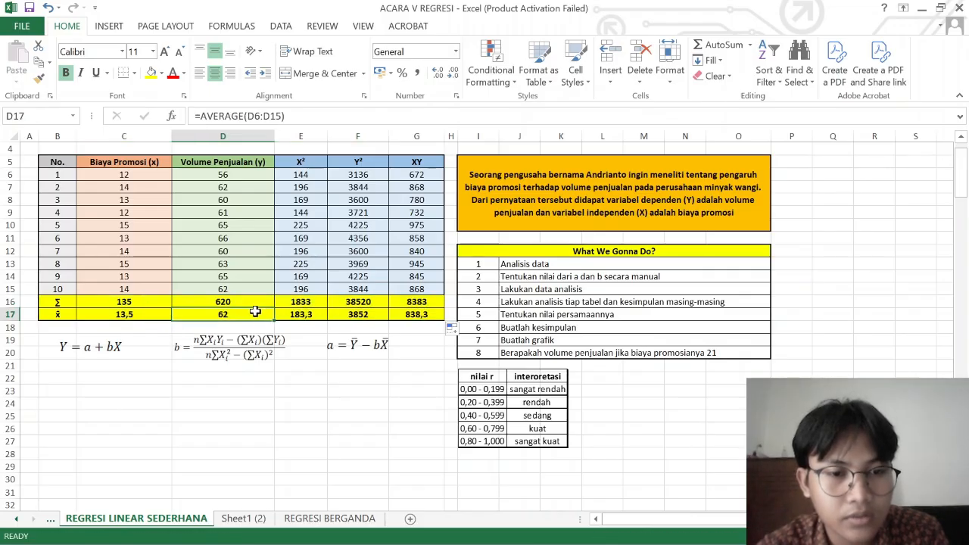
pyautogui.click(251, 302)
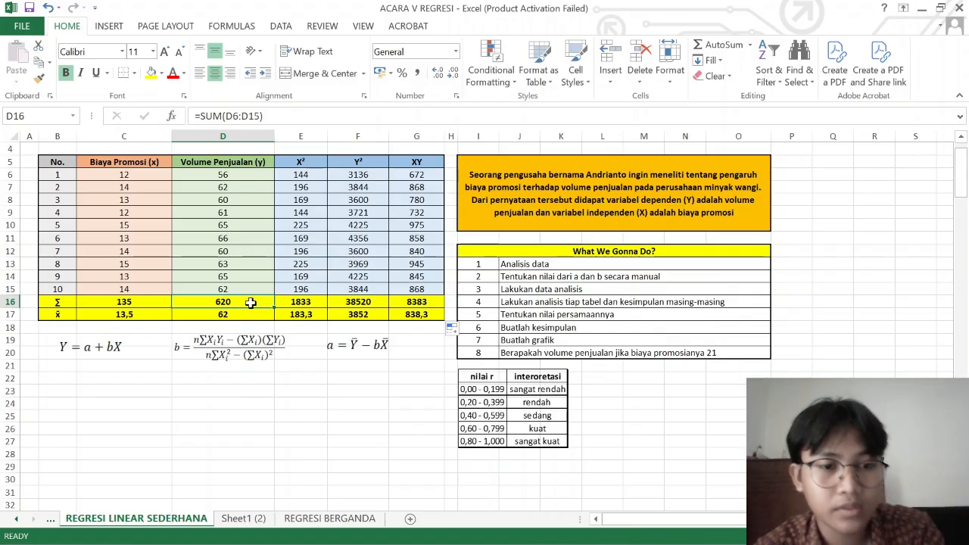
pyautogui.press('Right')
pyautogui.press('Right')
pyautogui.press('Right')
pyautogui.press('Down')
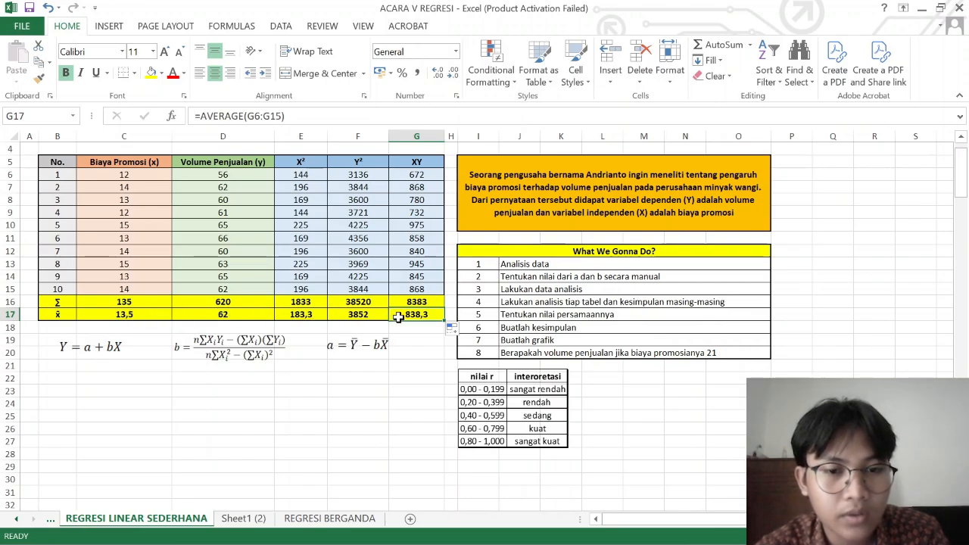
# Label B22 as n and count the Biaya Promosi values C6:C15 in C22 with the COUNT function.
pyautogui.click(314, 375)
pyautogui.scroll(-1, 314, 373)
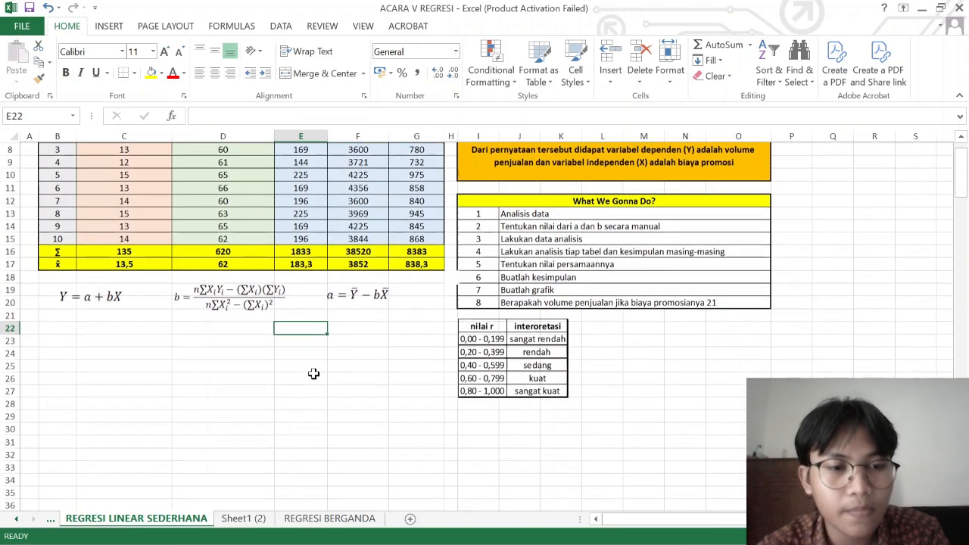
pyautogui.click(50, 326)
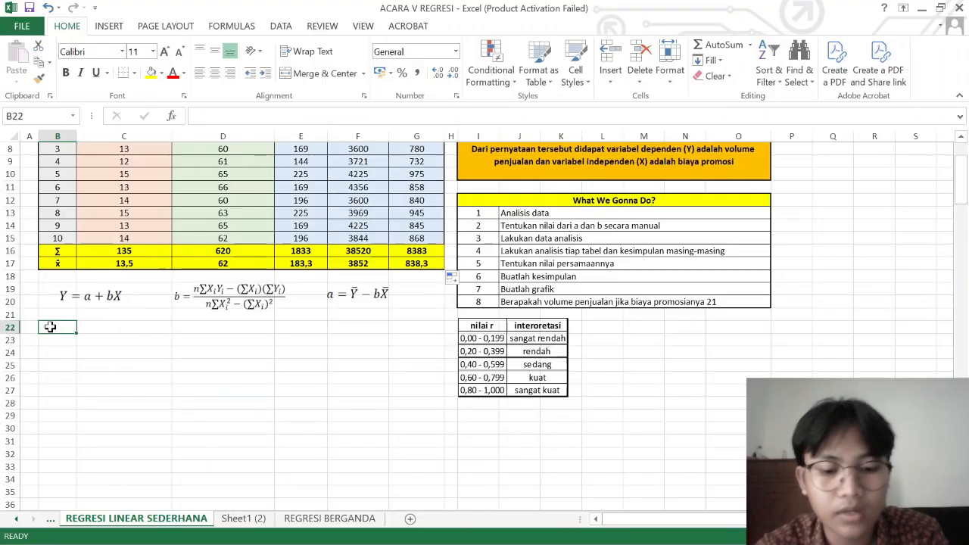
pyautogui.write('n')
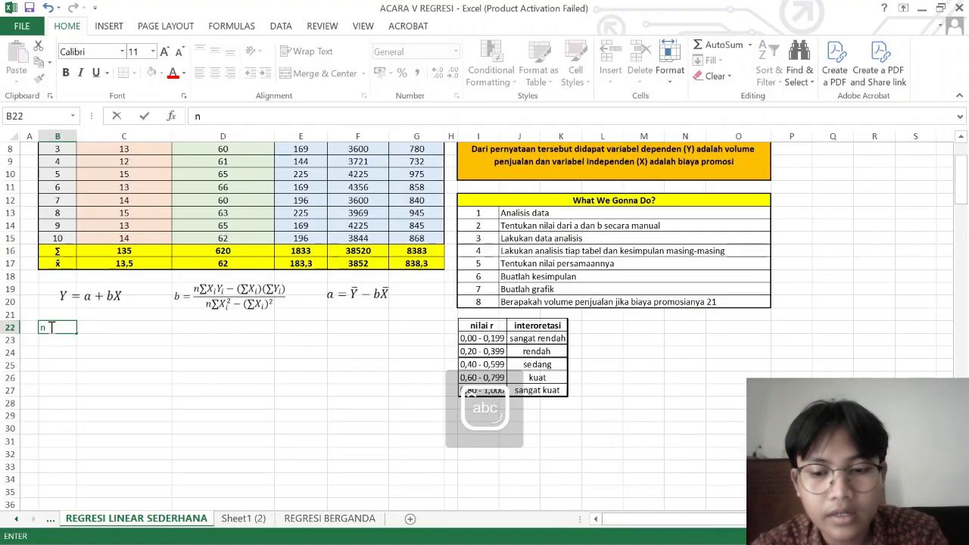
pyautogui.press('Tab')
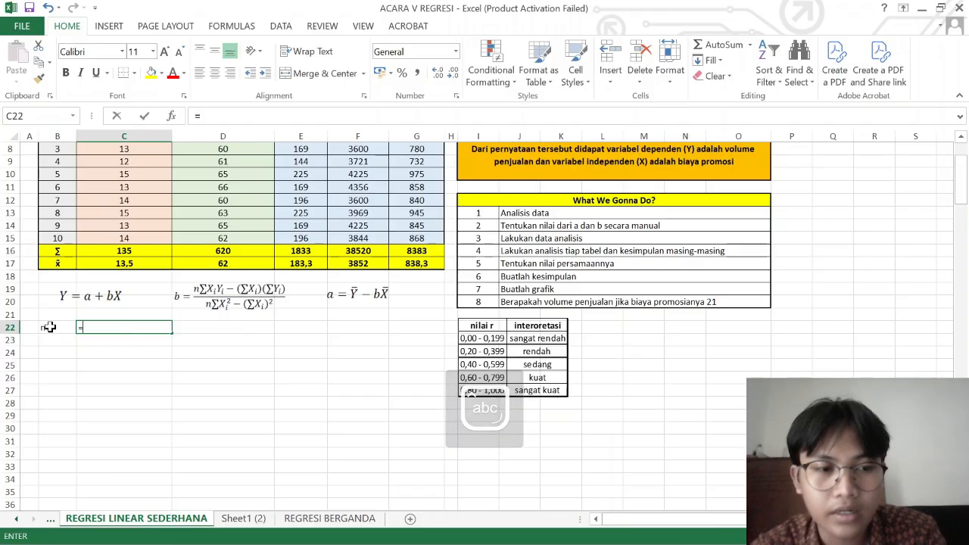
pyautogui.write('=count')
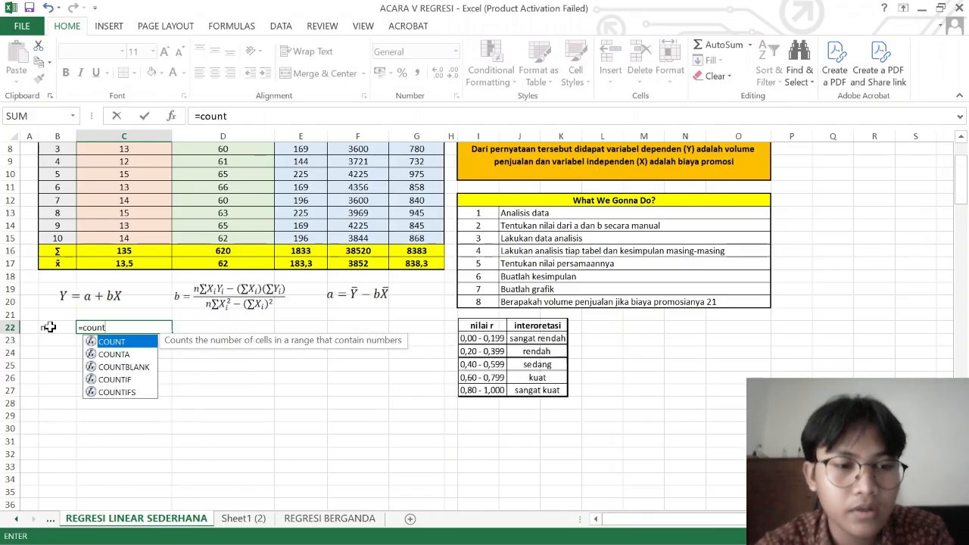
pyautogui.doubleClick(143, 344)
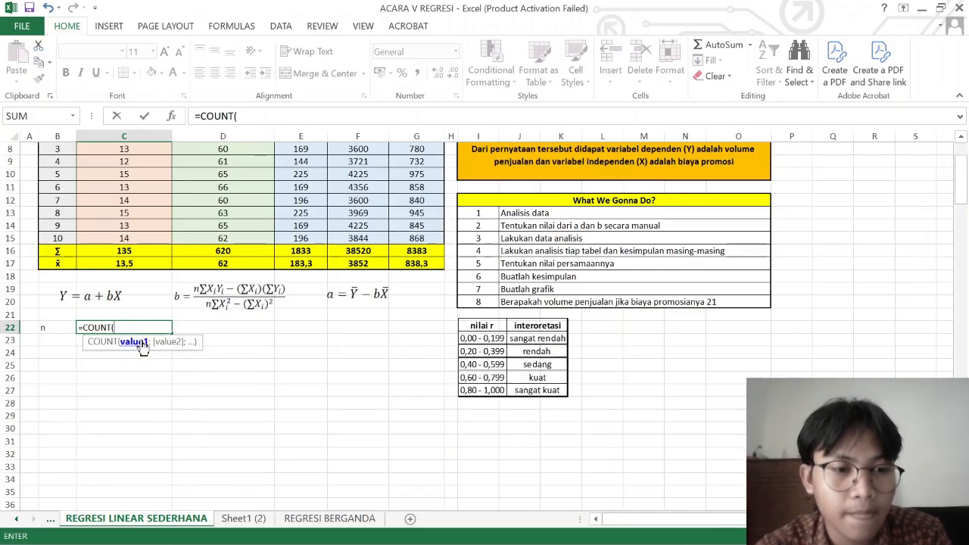
pyautogui.scroll(3, 152, 303)
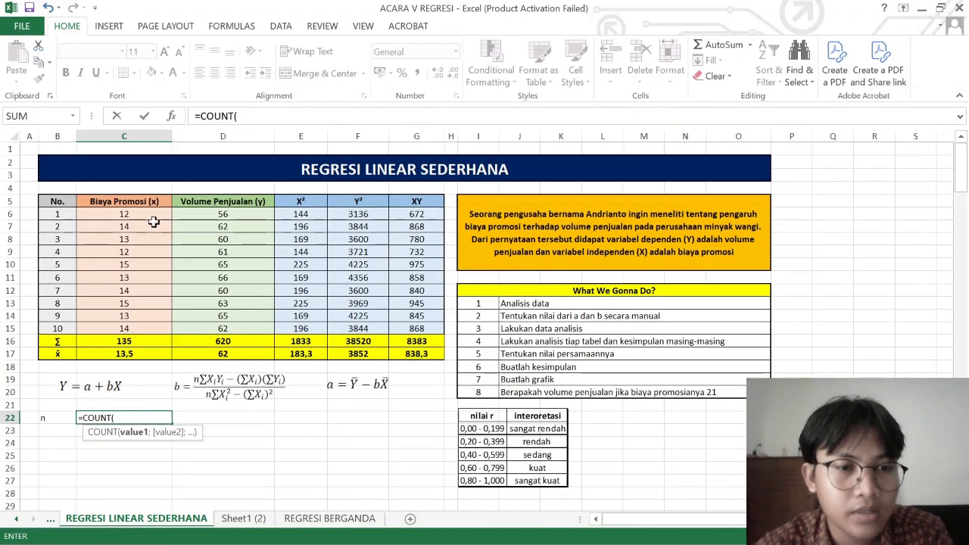
pyautogui.moveTo(142, 213); pyautogui.dragTo(152, 326)
pyautogui.press('Return')
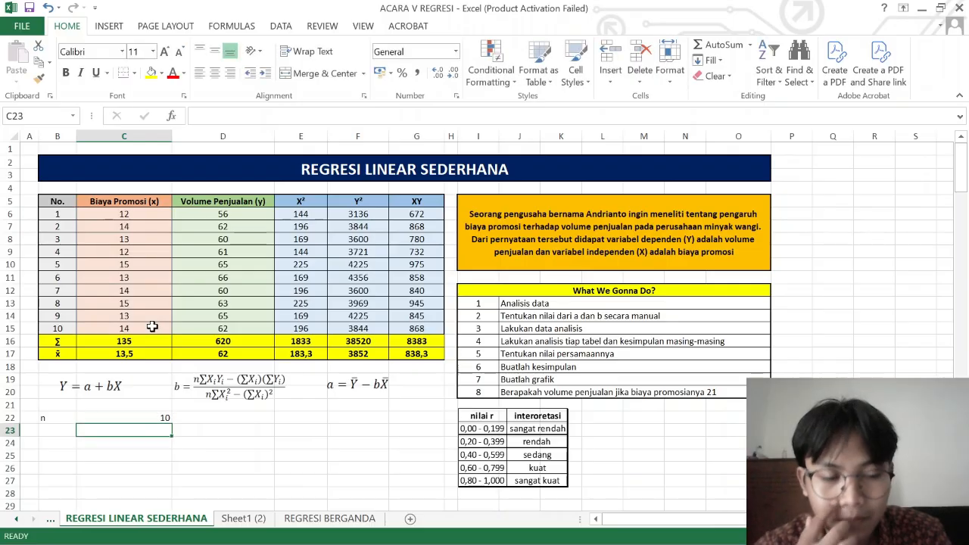
# Label B23 as b and start a formula in C23 beside it.
pyautogui.press('Left')
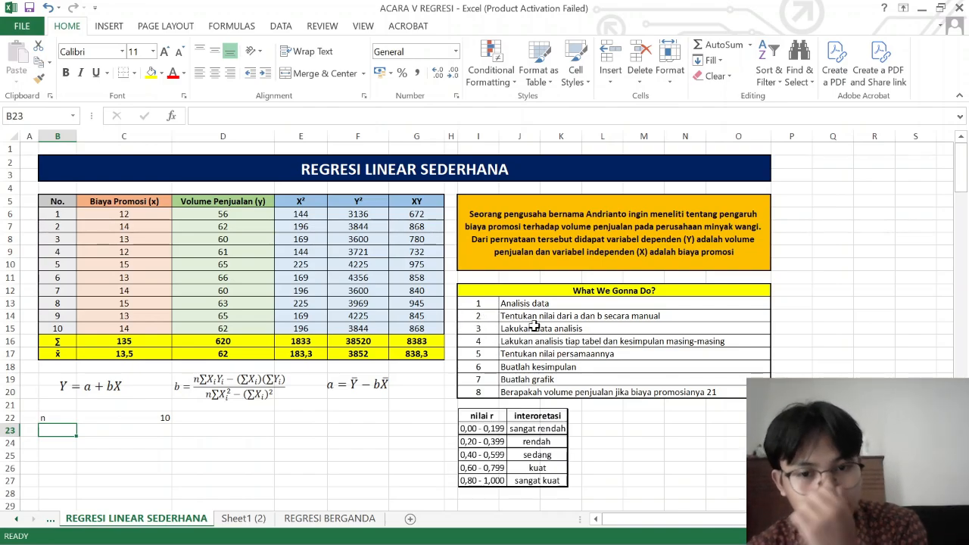
pyautogui.scroll(-2, 609, 334)
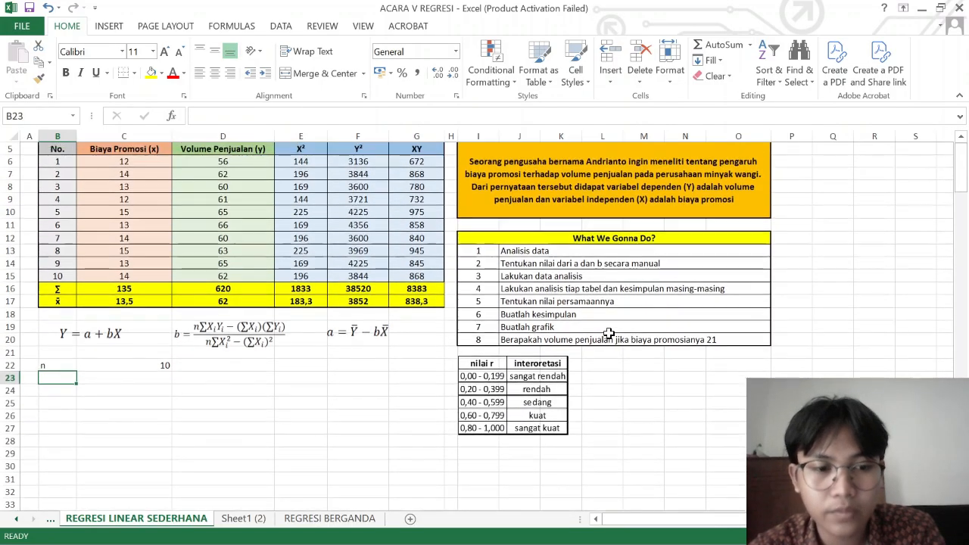
pyautogui.scroll(-1, 609, 334)
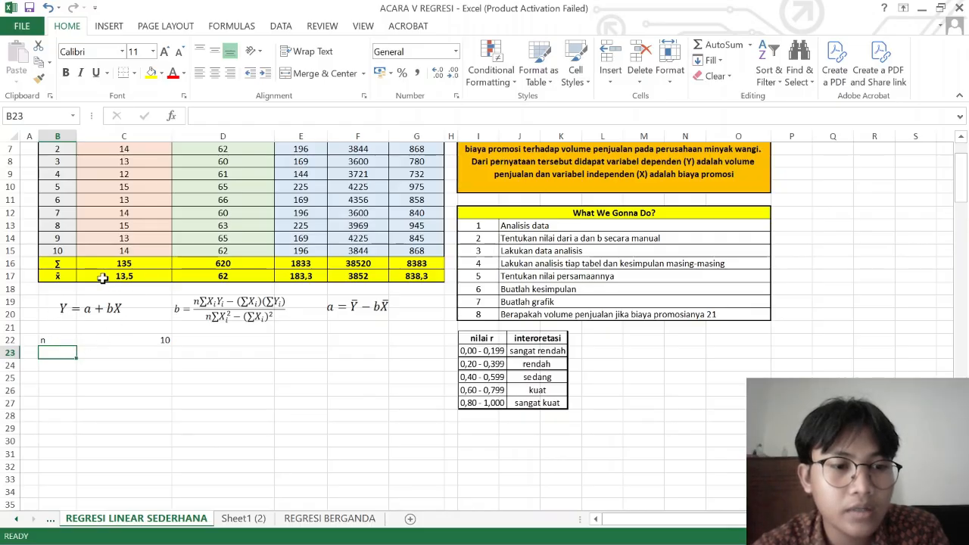
pyautogui.scroll(2, 138, 323)
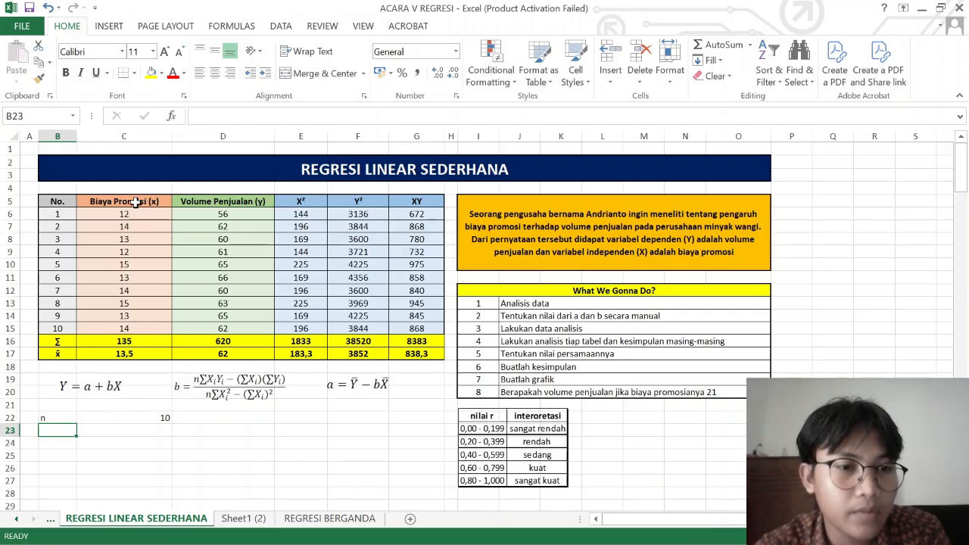
pyautogui.scroll(-2, 121, 407)
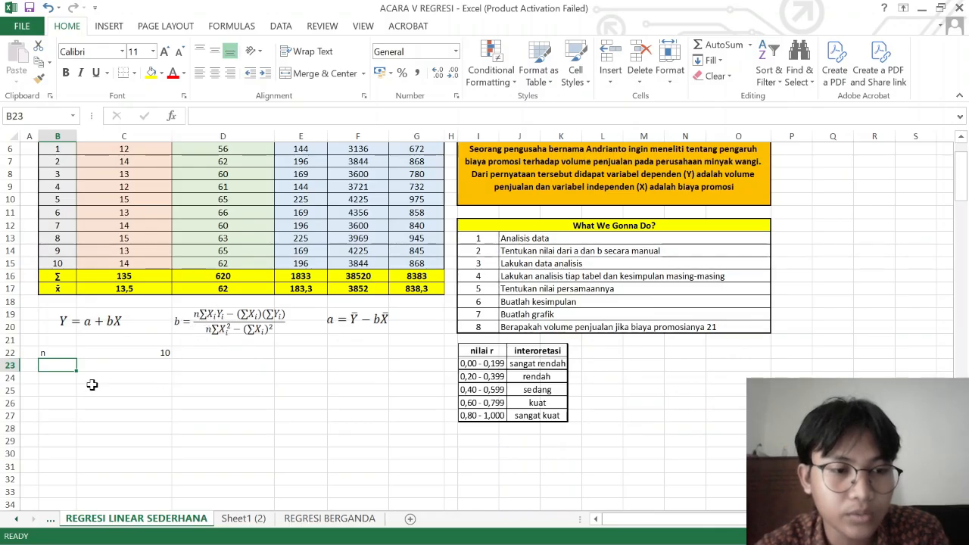
pyautogui.write('b')
pyautogui.press('Tab')
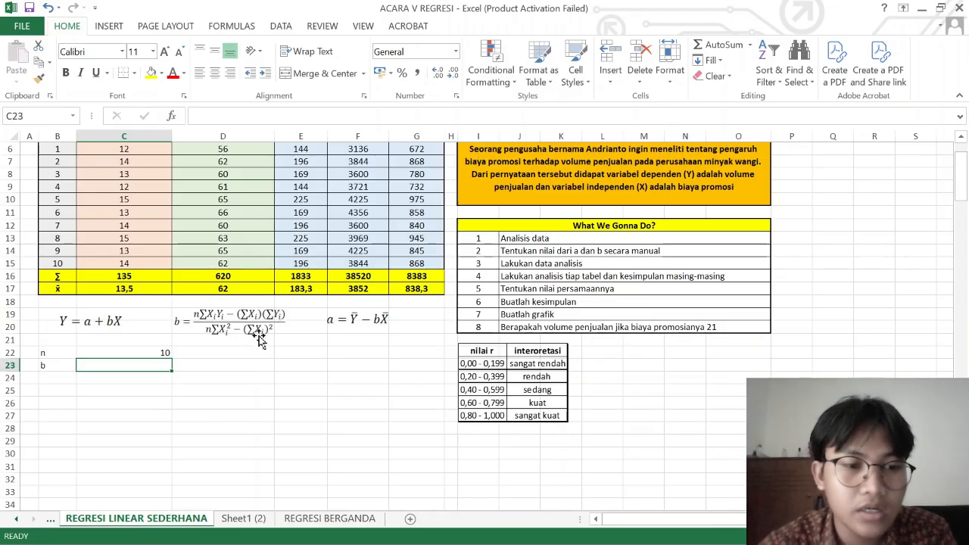
pyautogui.write('=')
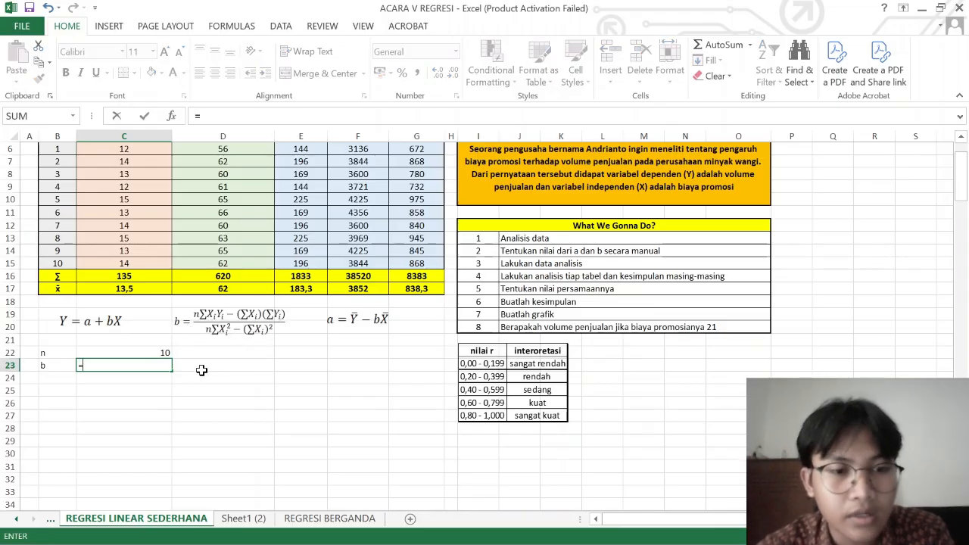
pyautogui.scroll(-1, 202, 369)
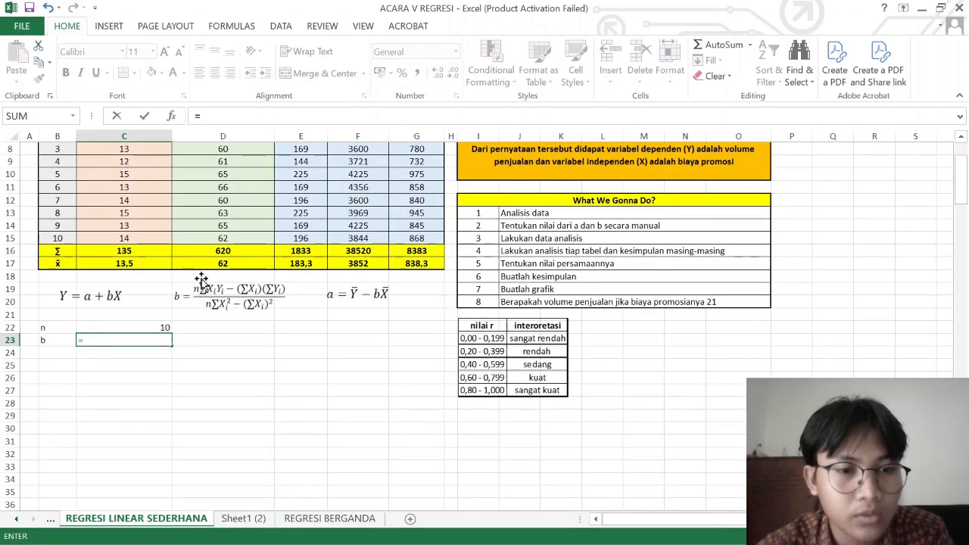
pyautogui.click(116, 328)
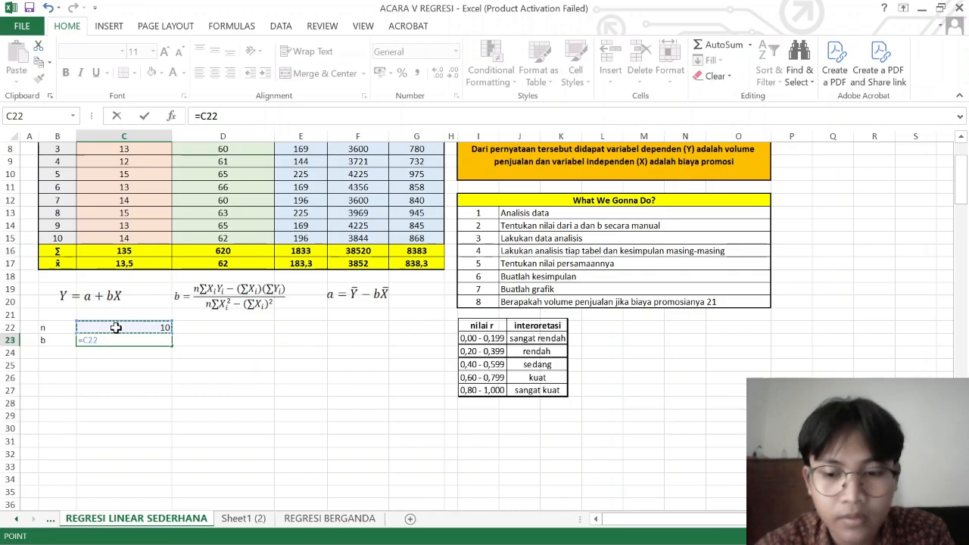
pyautogui.press('Left')
pyautogui.press('Left')
pyautogui.press('Right')
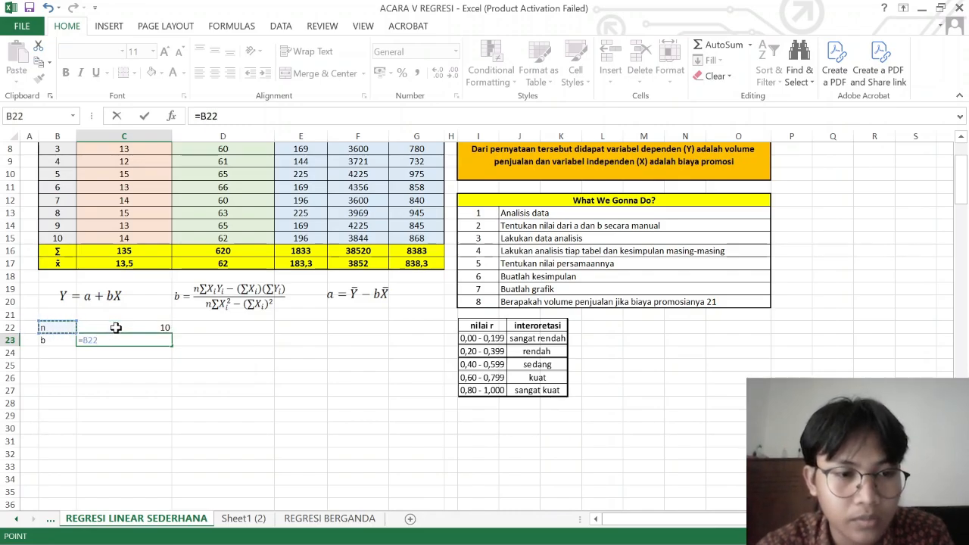
pyautogui.press('BackSpace')
pyautogui.press('BackSpace')
pyautogui.press('BackSpace')
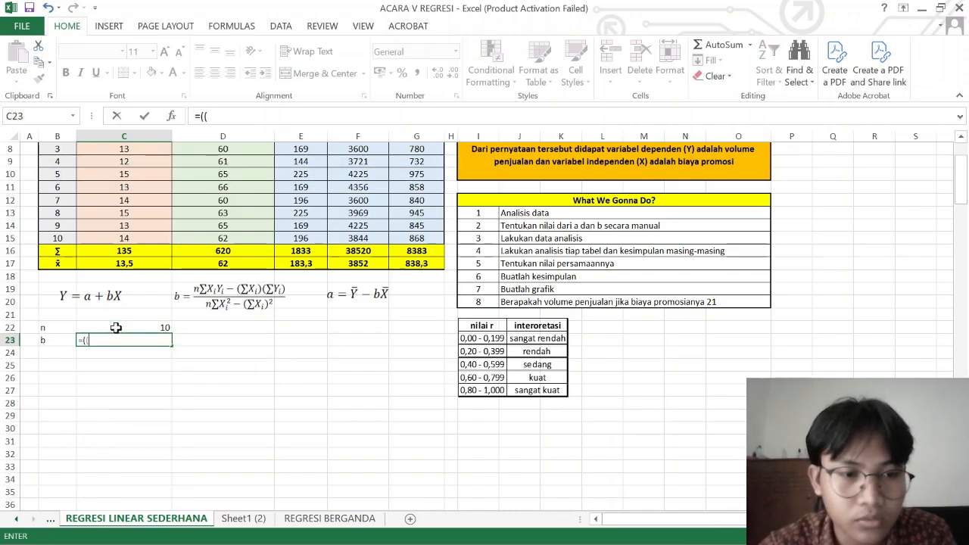
# Enter the numerator of the b formula in C23 as ((C22*G16)-(C16*D16)), followed by the division sign.
pyautogui.write('((')
pyautogui.click(120, 327)
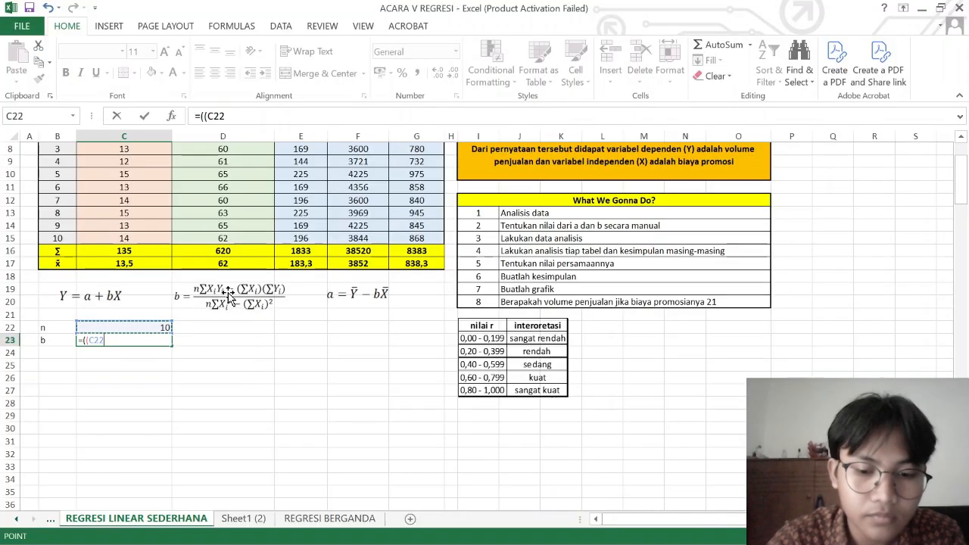
pyautogui.write('*')
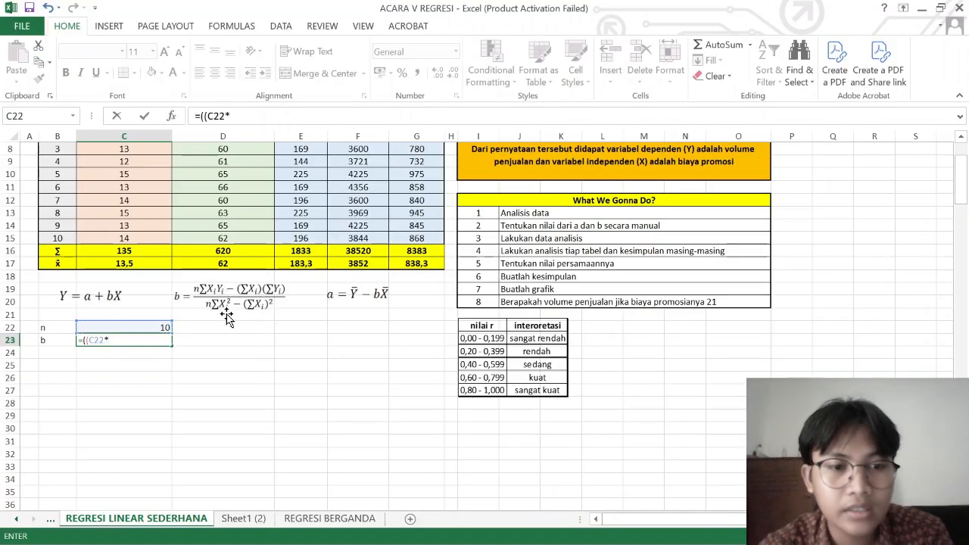
pyautogui.scroll(2, 224, 295)
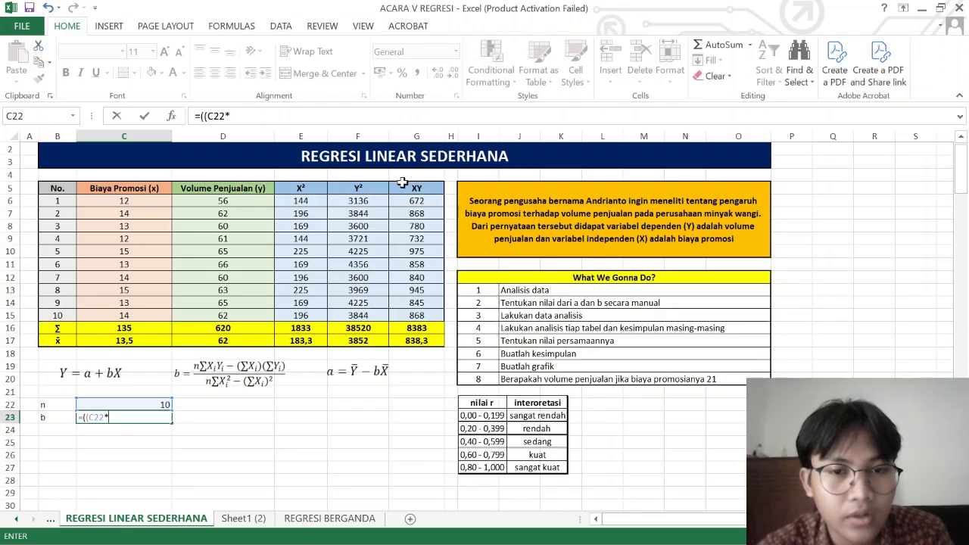
pyautogui.click(416, 330)
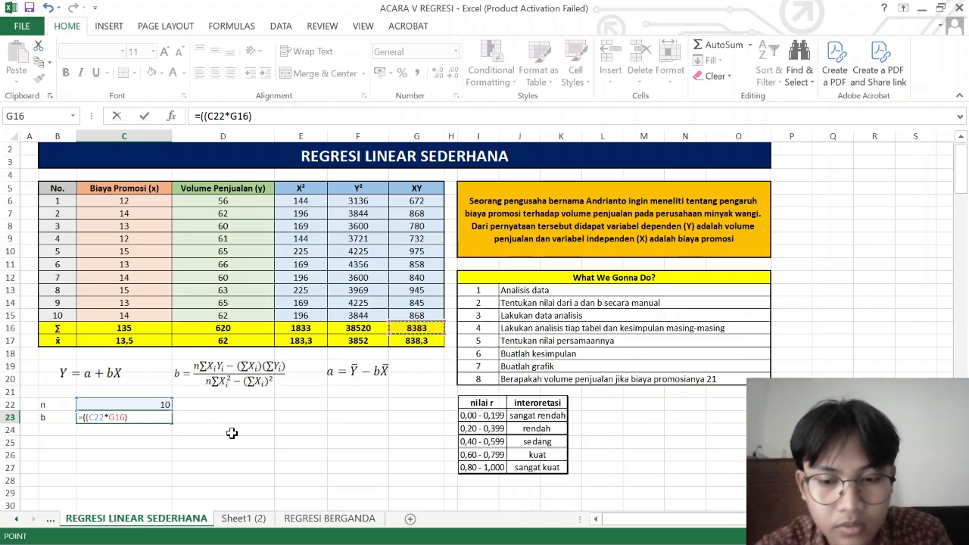
pyautogui.write(')')
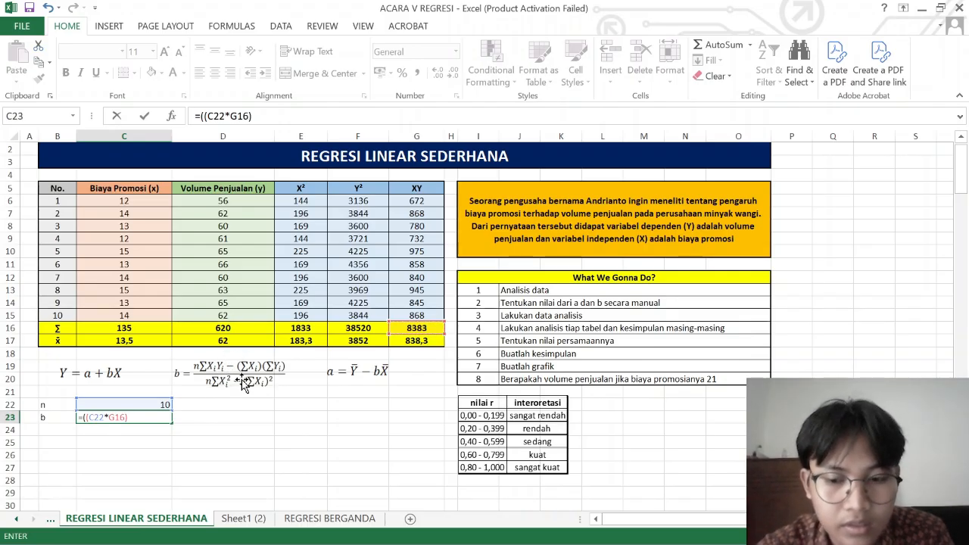
pyautogui.write('-(')
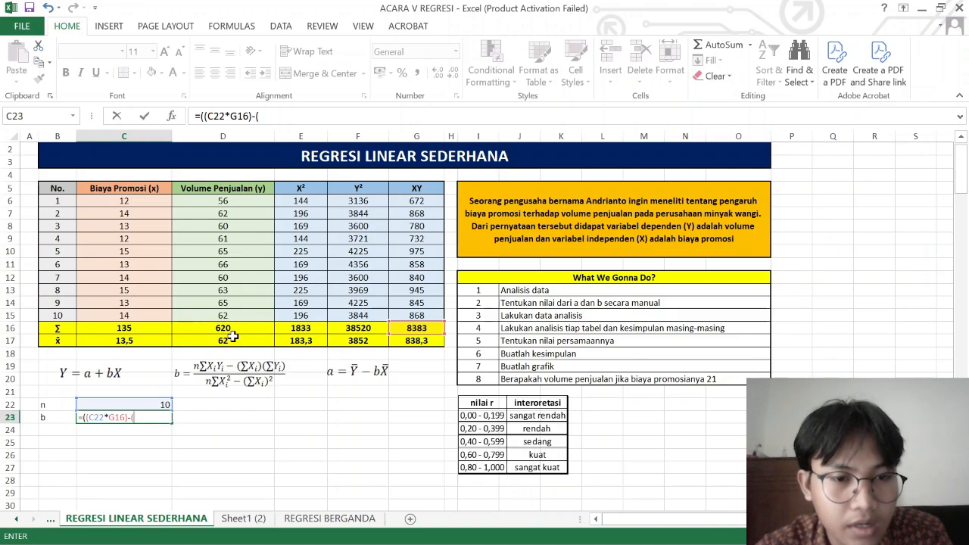
pyautogui.click(151, 326)
pyautogui.write('*')
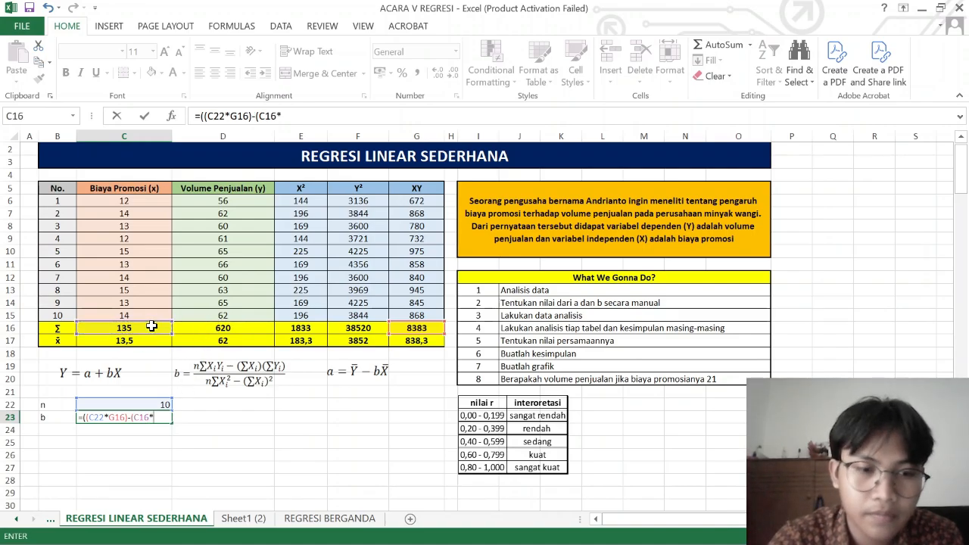
pyautogui.click(227, 327)
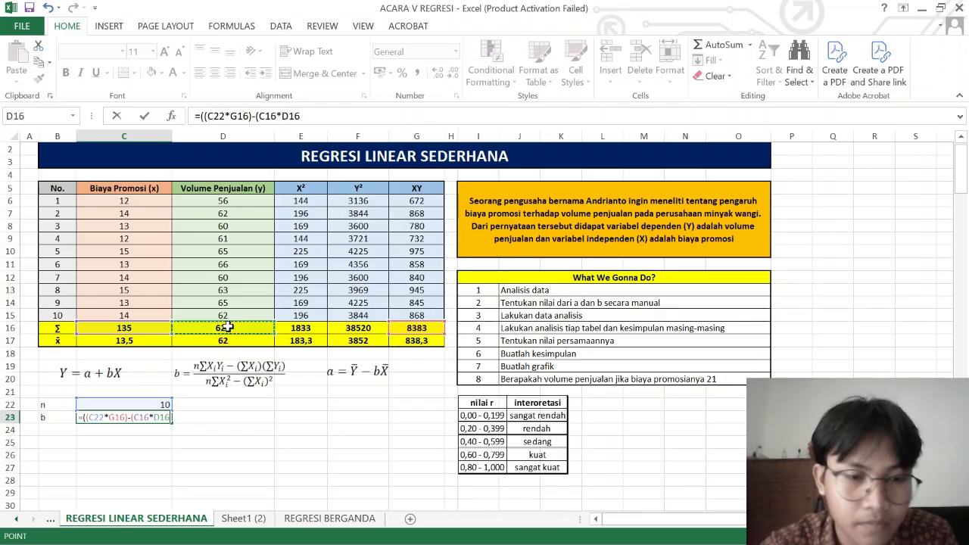
pyautogui.write('))/((')
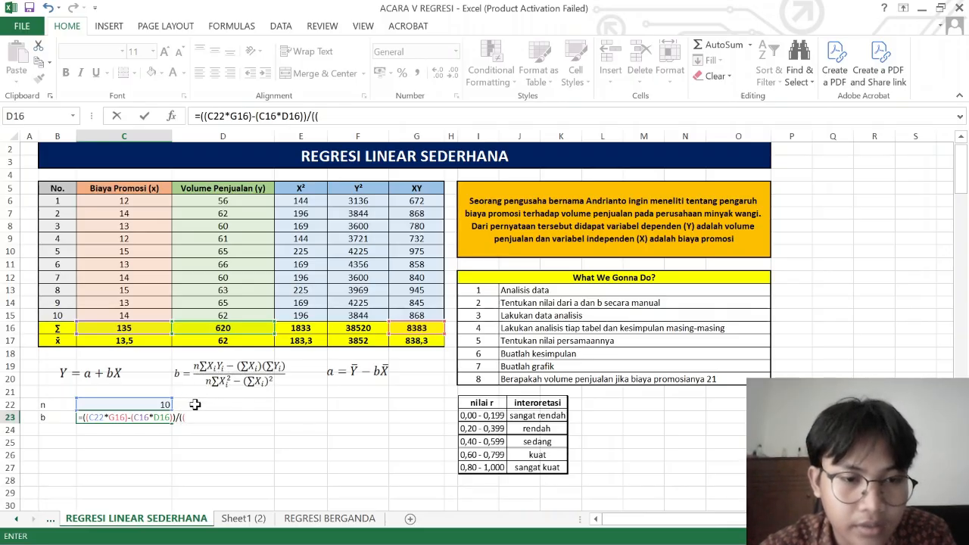
# Complete the b formula in C23 with the denominator ((C22*E16)-(C16^2)).
pyautogui.click(152, 406)
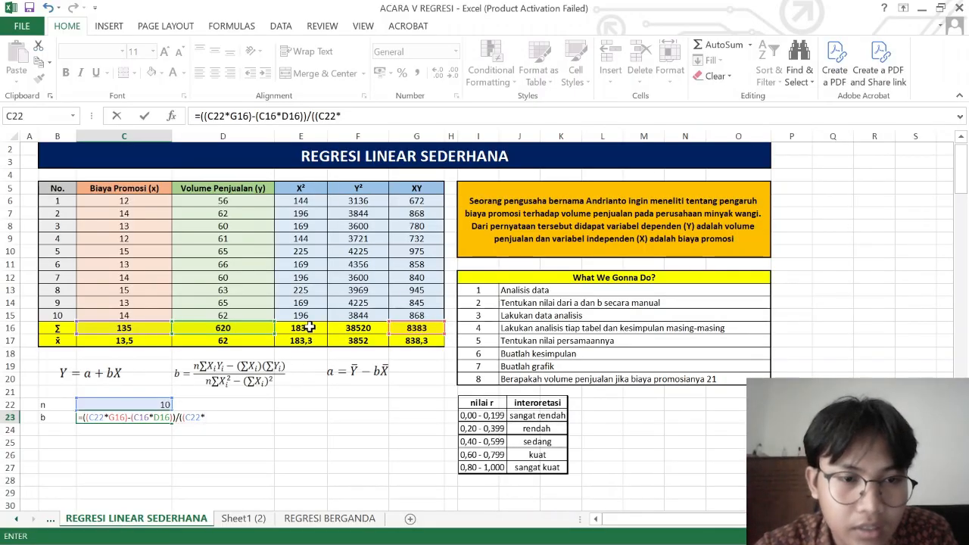
pyautogui.click(309, 327)
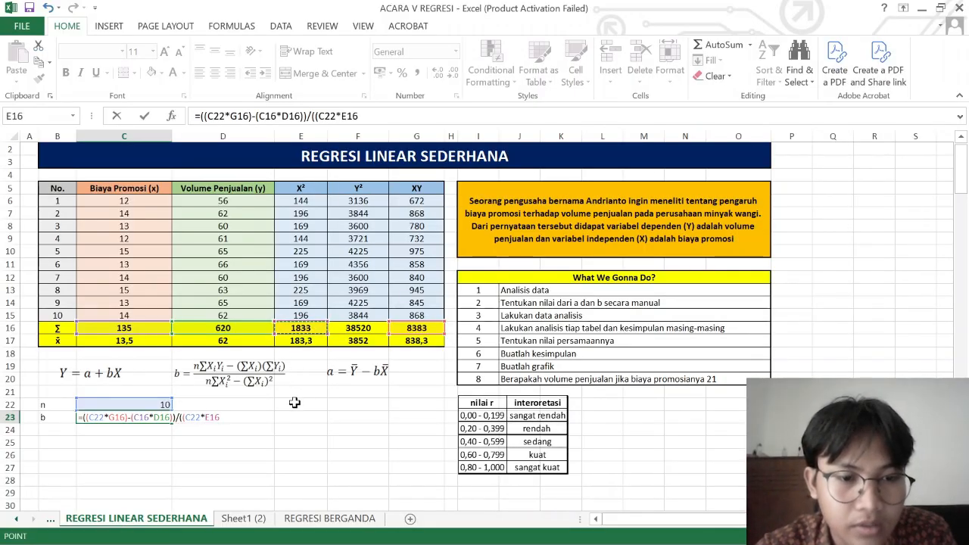
pyautogui.write(')-(')
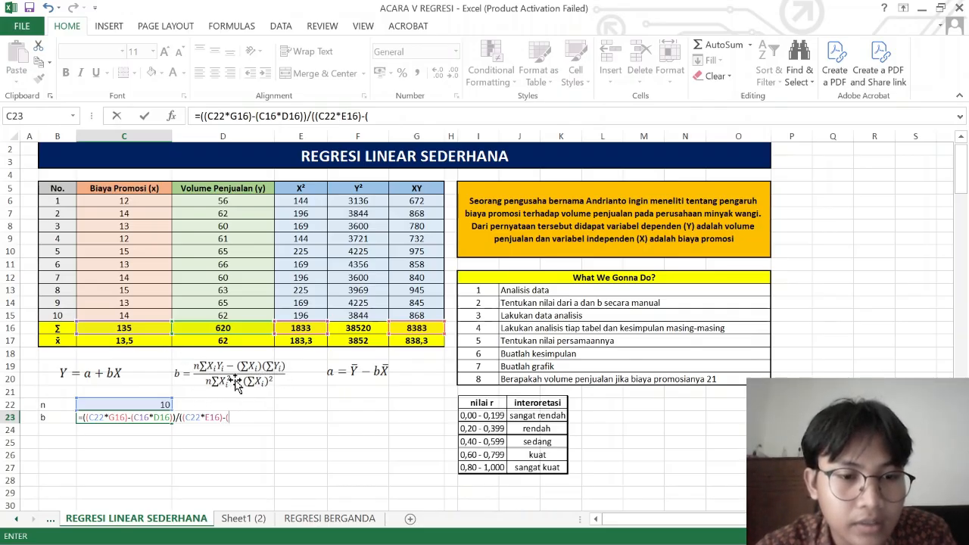
pyautogui.click(137, 328)
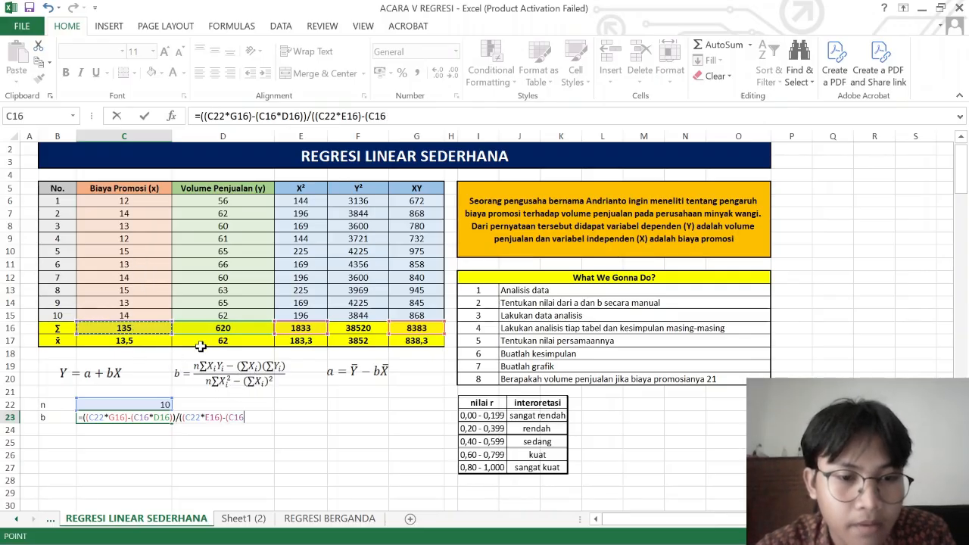
pyautogui.write('^')
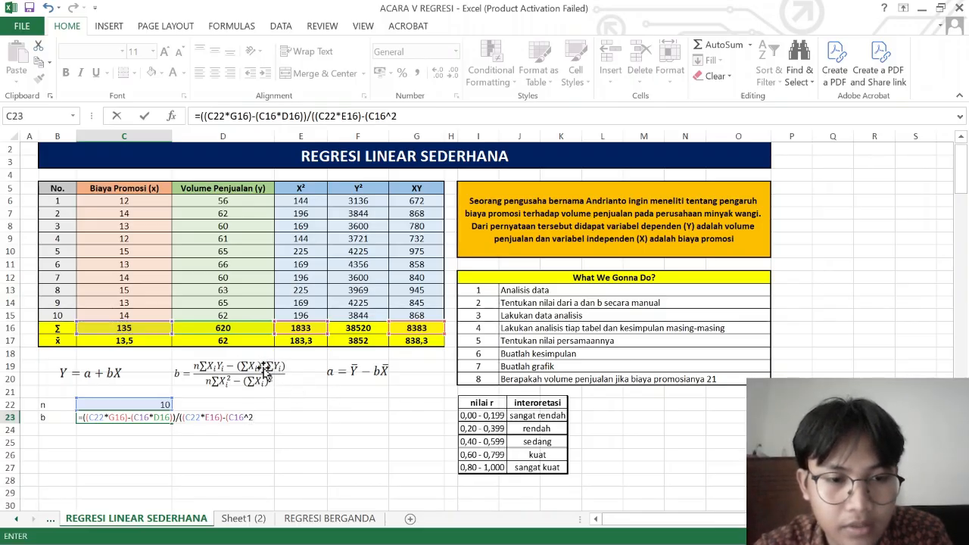
pyautogui.write('2))')
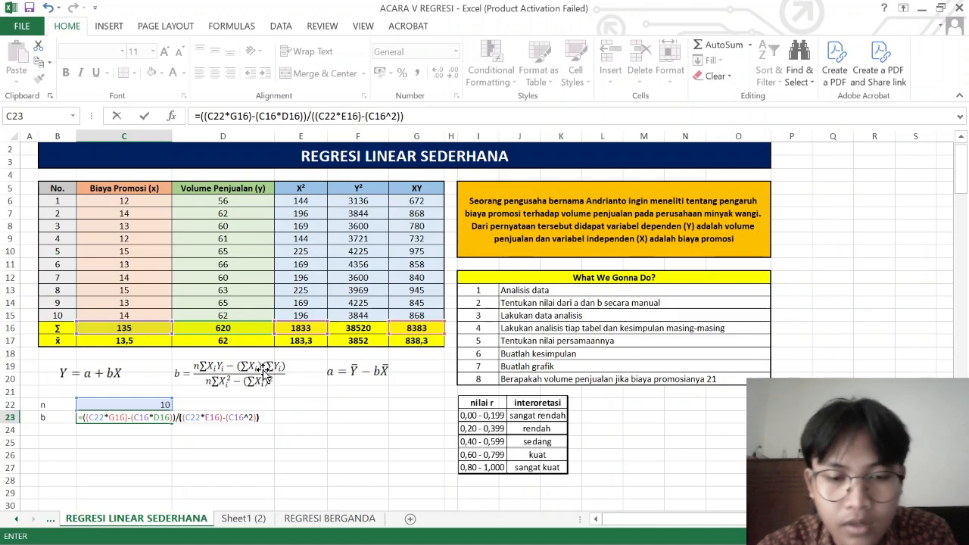
pyautogui.press('Return')
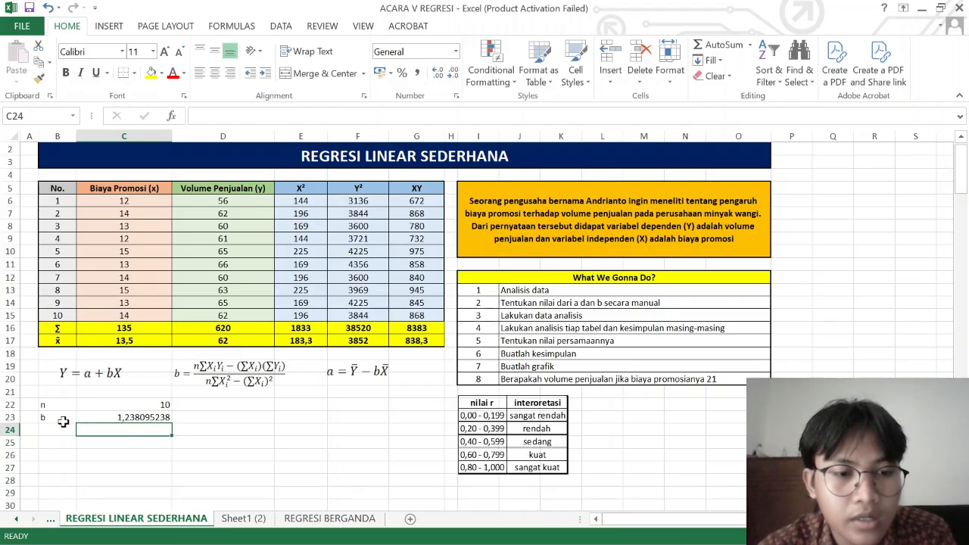
# Move the b label and its formula from B23:C23 down one row to B24:C24.
pyautogui.moveTo(57, 419); pyautogui.dragTo(88, 418)
pyautogui.hotkey('ctrl', 'c')
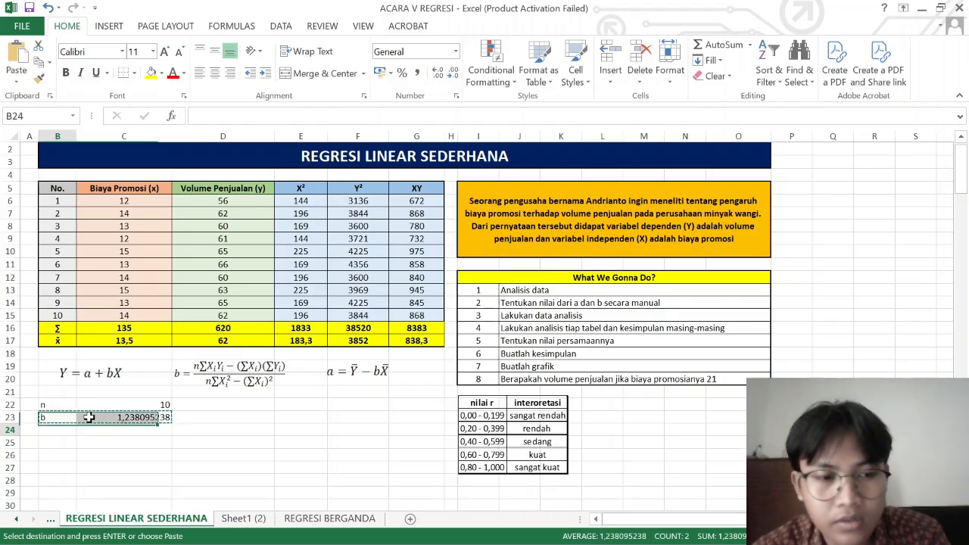
pyautogui.press('Down')
pyautogui.press('Return')
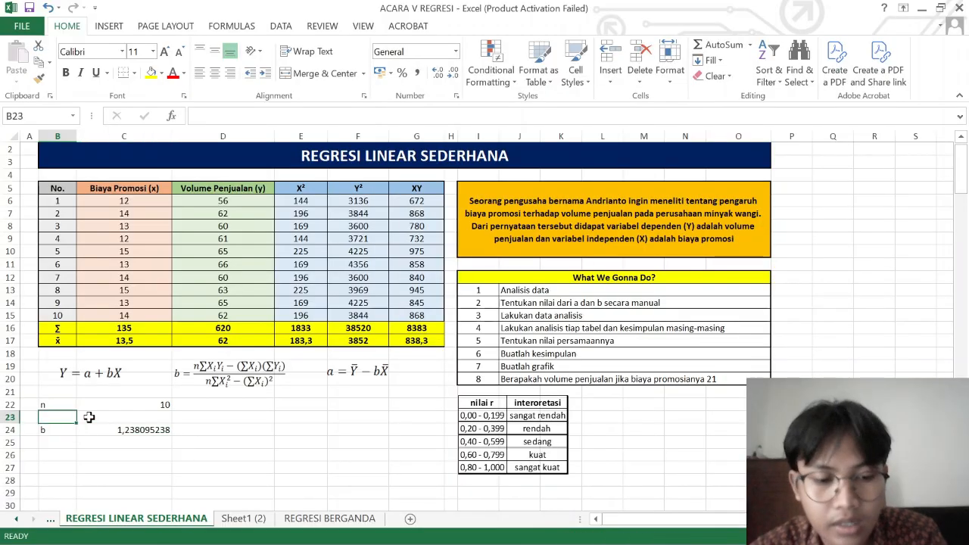
# Label B23 as a and compute it in C23 with the formula =D17-C24*C17.
pyautogui.press('Up')
pyautogui.write('a')
pyautogui.click(89, 417)
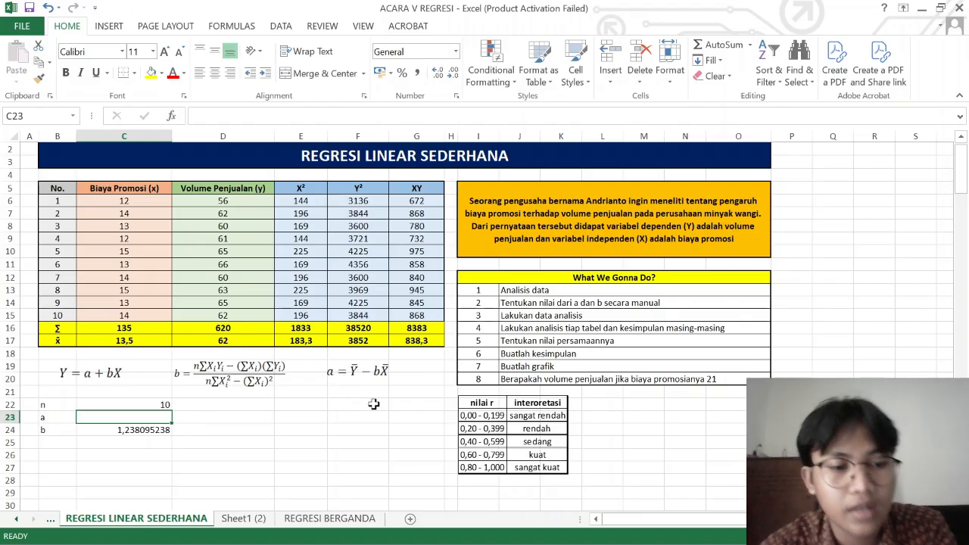
pyautogui.write('=')
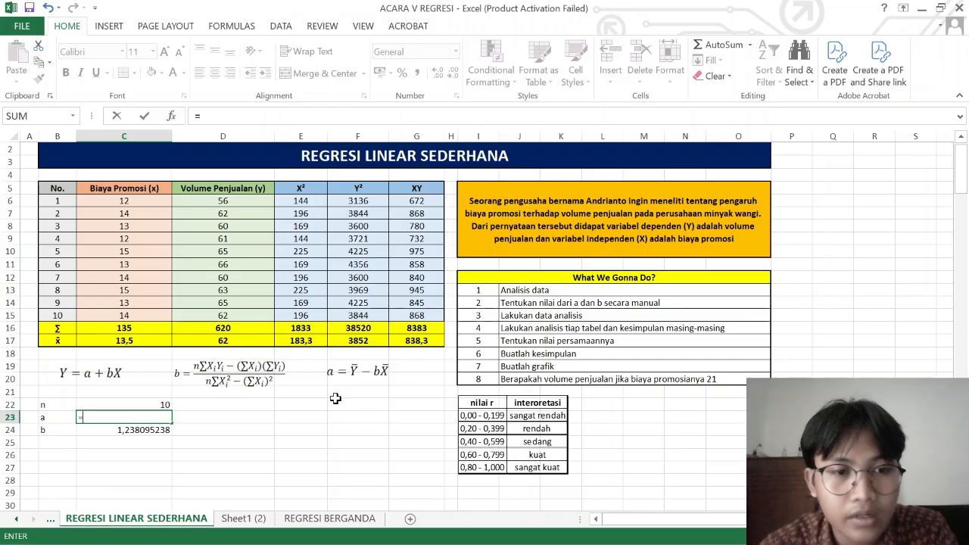
pyautogui.click(229, 341)
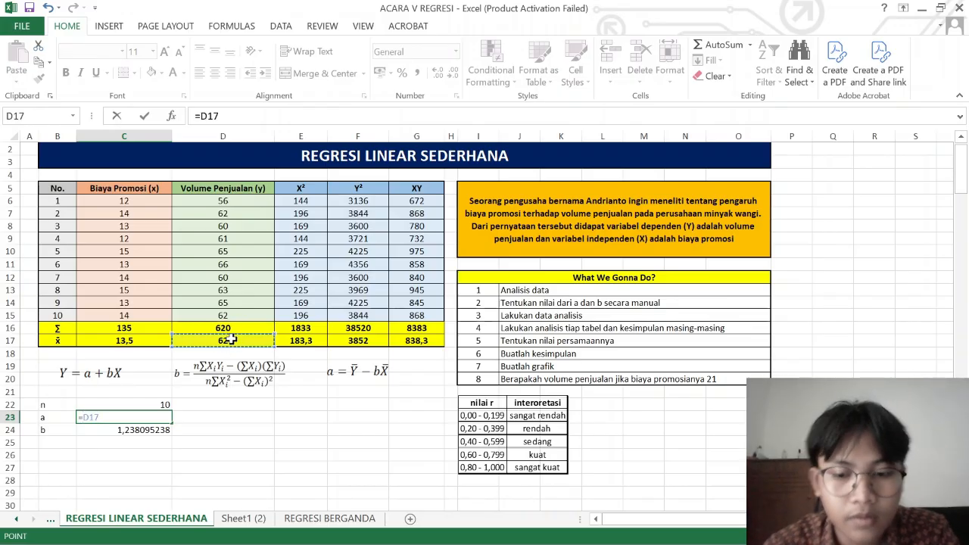
pyautogui.write('-')
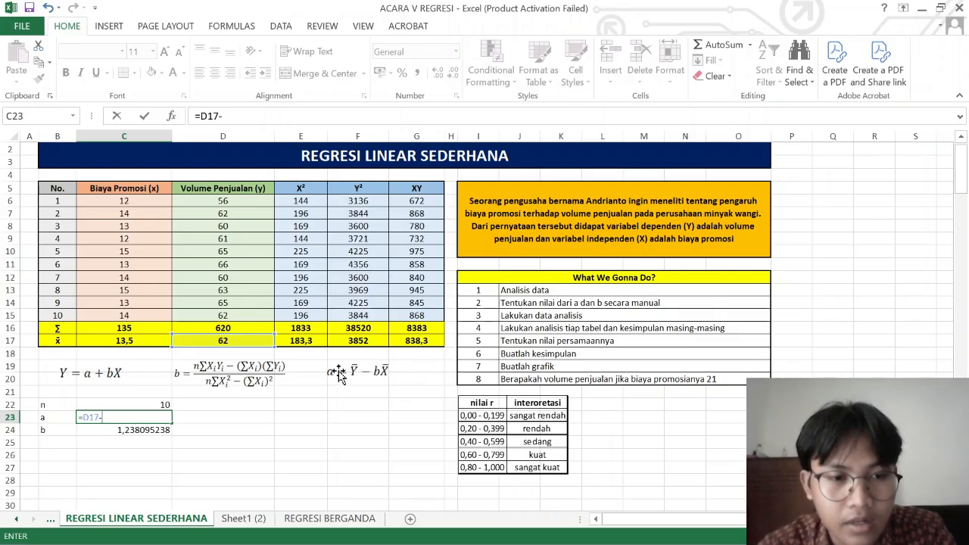
pyautogui.click(126, 431)
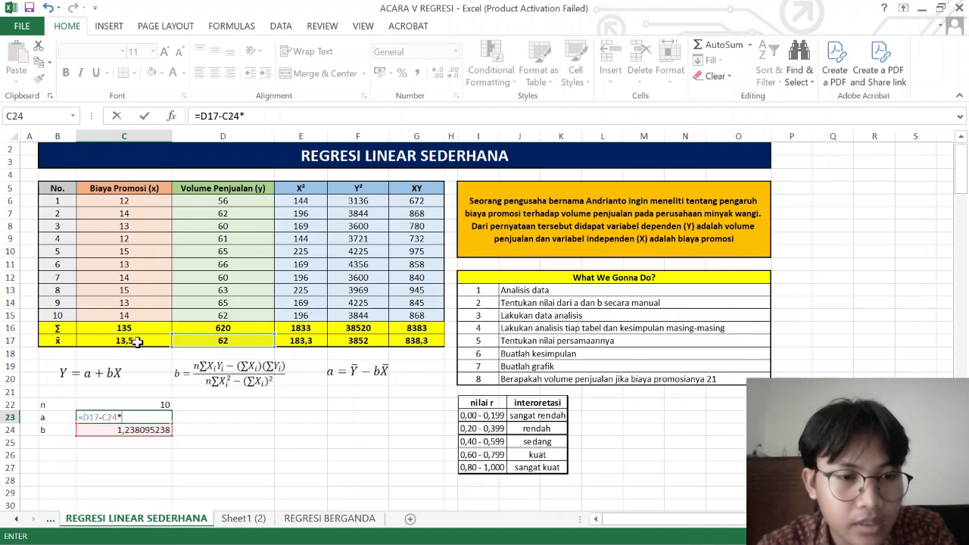
pyautogui.click(122, 340)
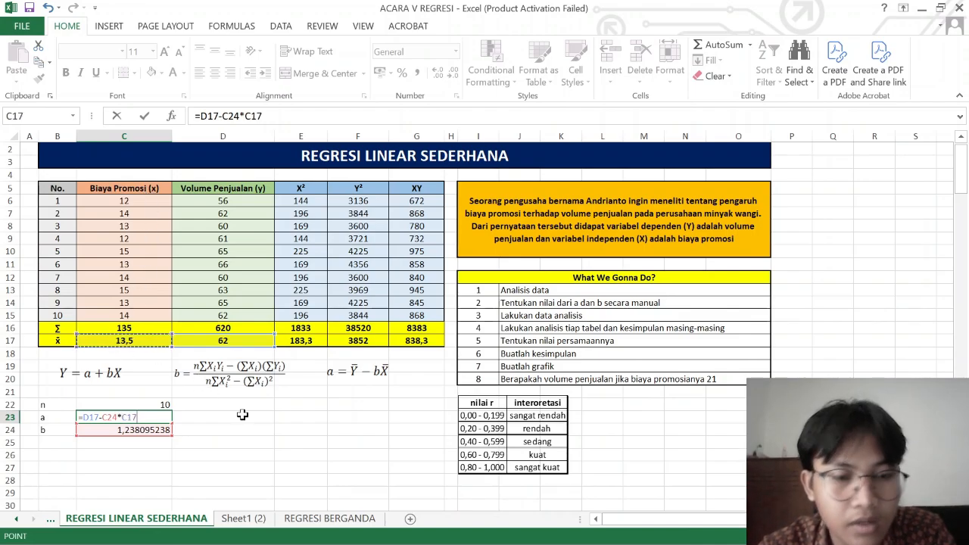
pyautogui.press('Return')
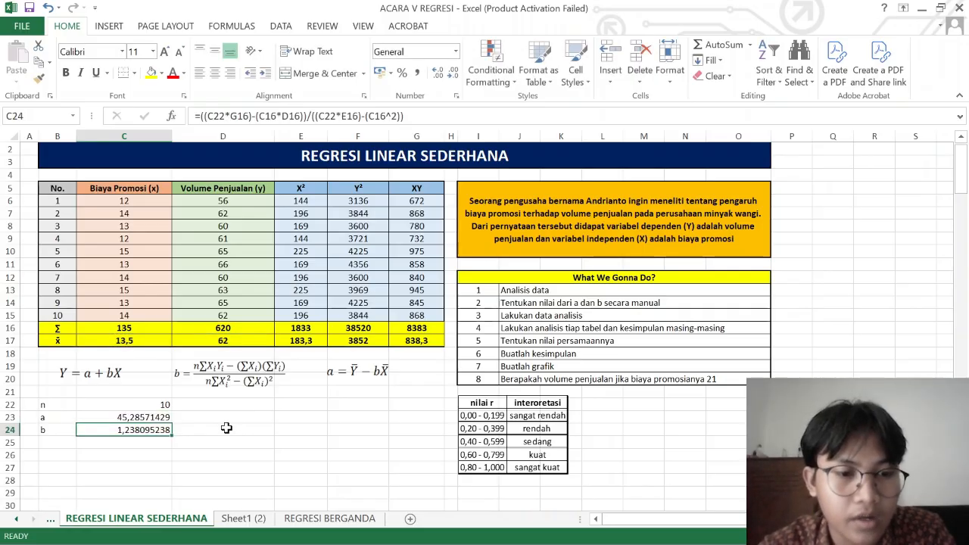
# Write the regression equation Y = 45,2857 + 1,2380X as text in cell B26.
pyautogui.click(227, 429)
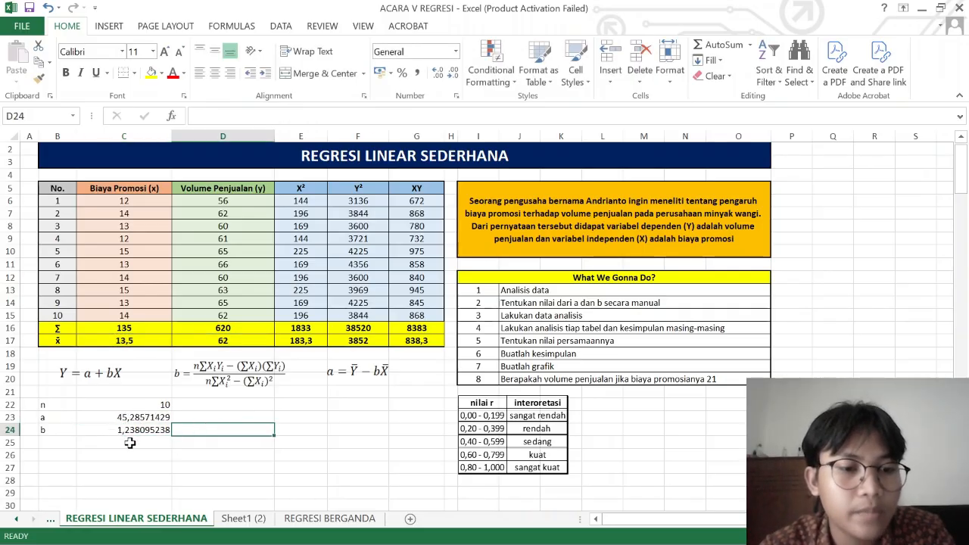
pyautogui.scroll(-1, 158, 449)
pyautogui.click(158, 450)
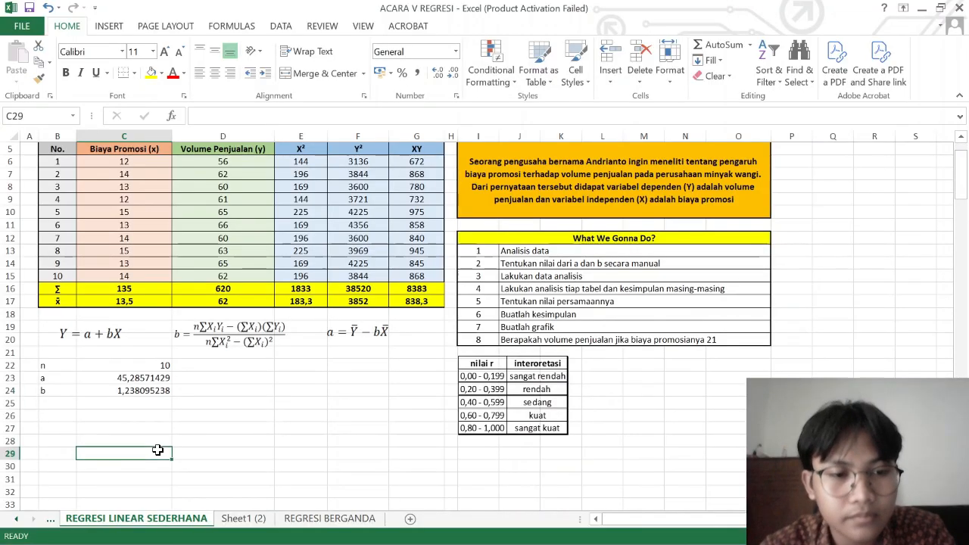
pyautogui.scroll(-1, 157, 450)
pyautogui.click(63, 379)
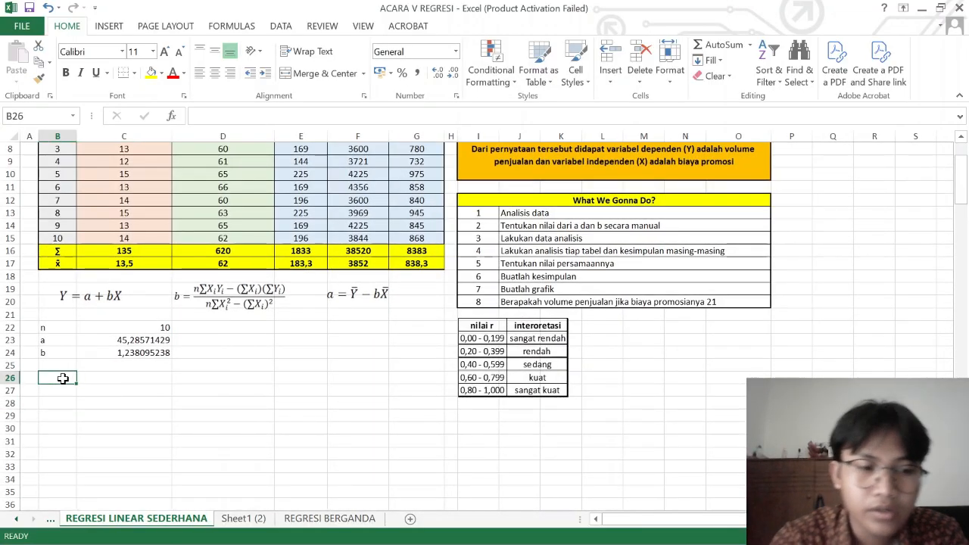
pyautogui.write('Y')
pyautogui.press('Right')
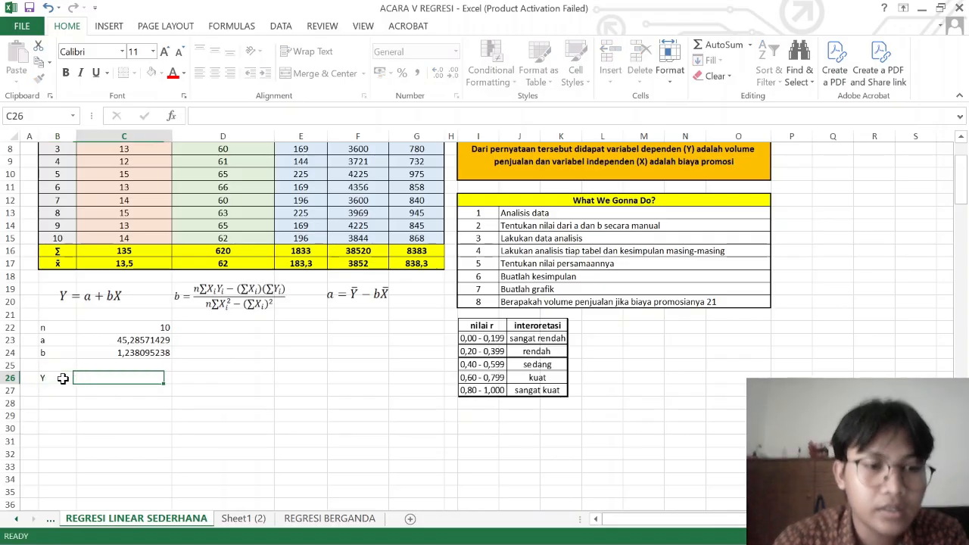
pyautogui.press('Left')
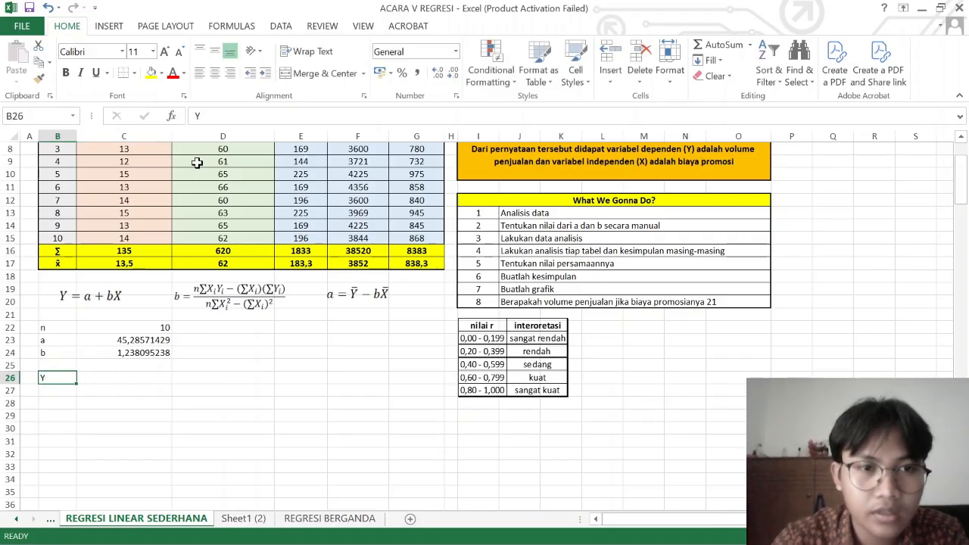
pyautogui.write('Y')
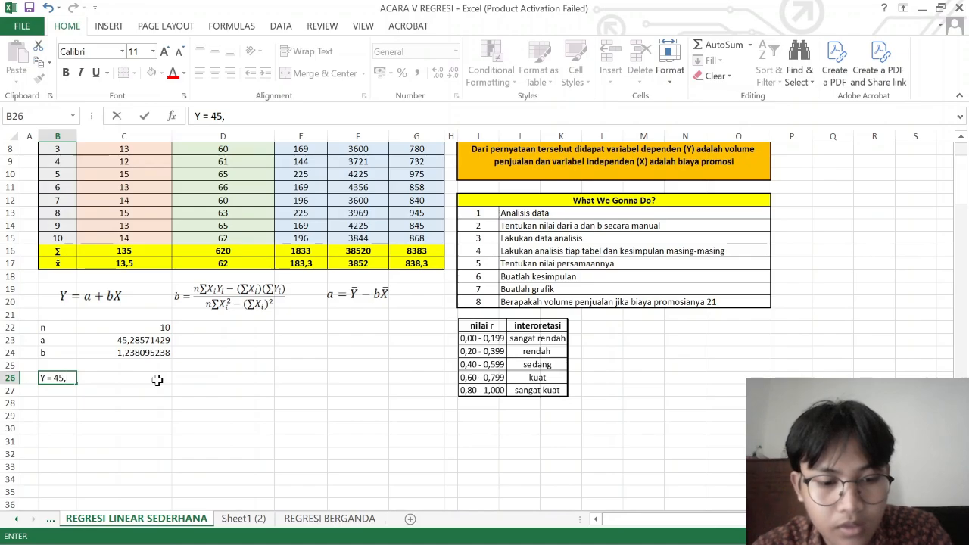
pyautogui.write('8')
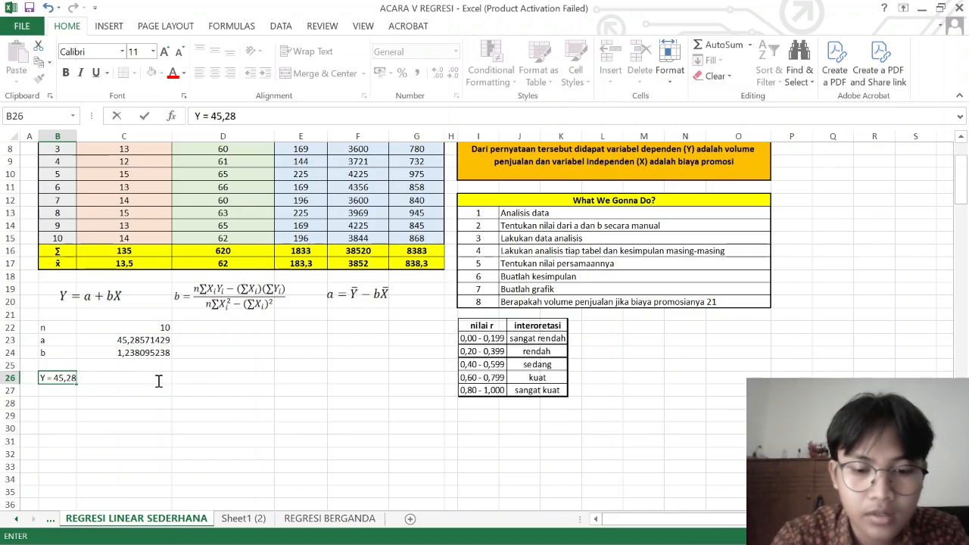
pyautogui.write('57 +')
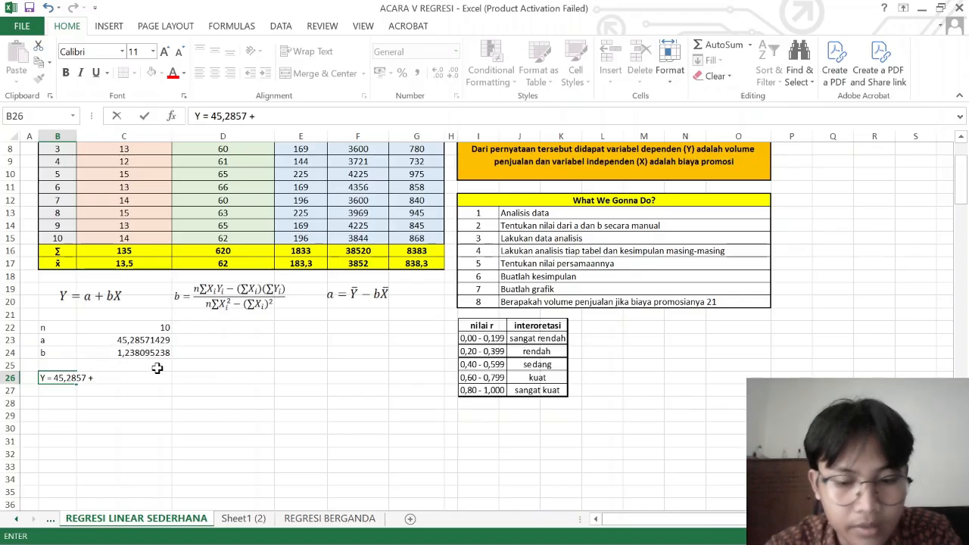
pyautogui.write('80X')
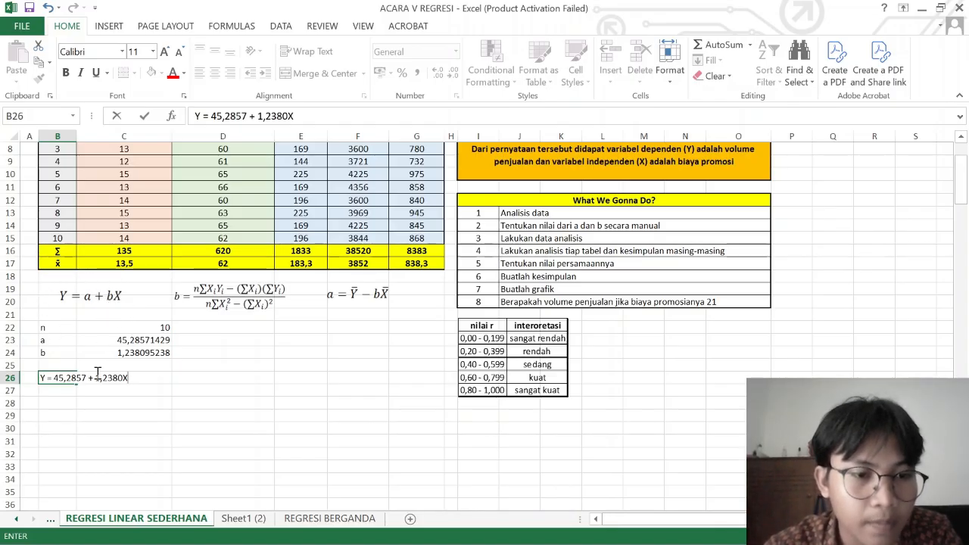
pyautogui.click(85, 403)
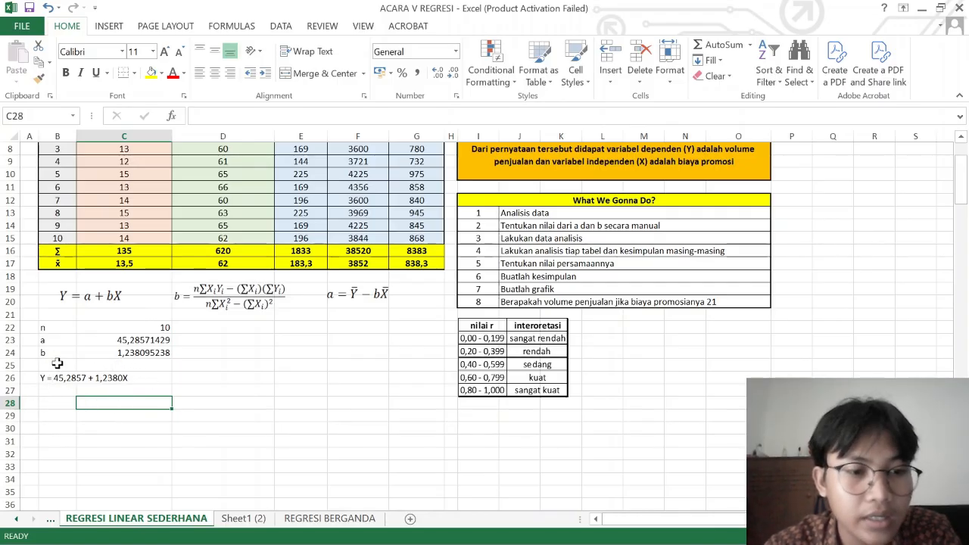
# Select cell B29 below the equation and open the Regression tool from the Data Analysis add-in.
pyautogui.scroll(2, 177, 356)
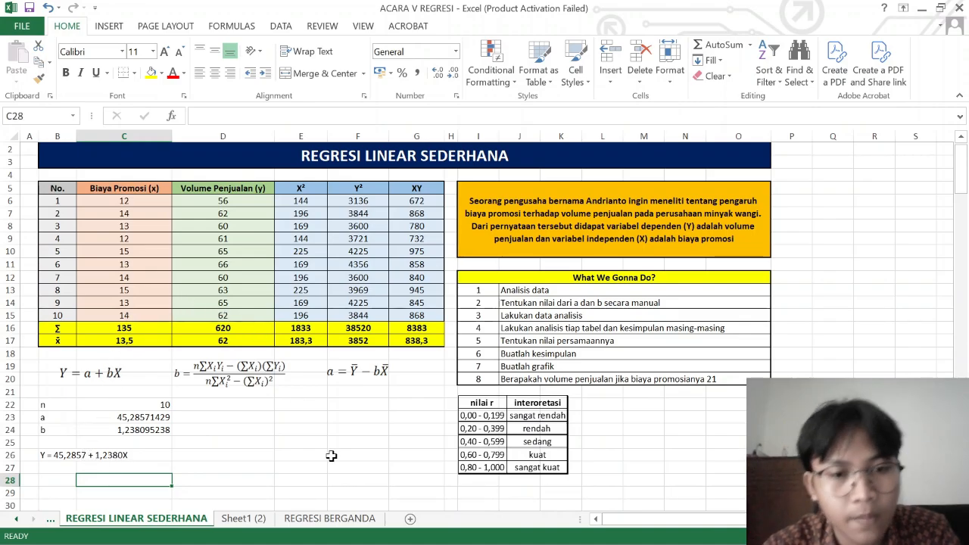
pyautogui.scroll(-3, 331, 454)
pyautogui.click(241, 363)
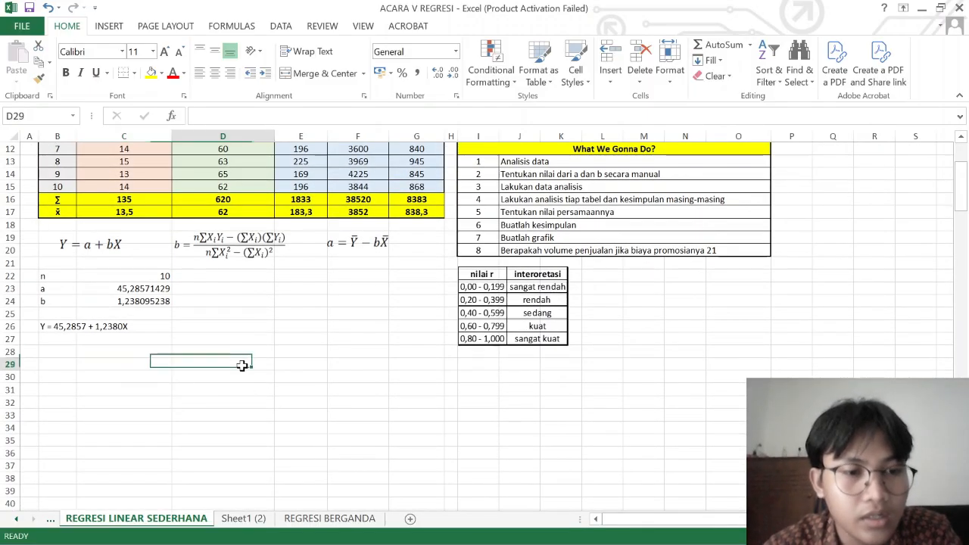
pyautogui.click(114, 362)
pyautogui.click(73, 360)
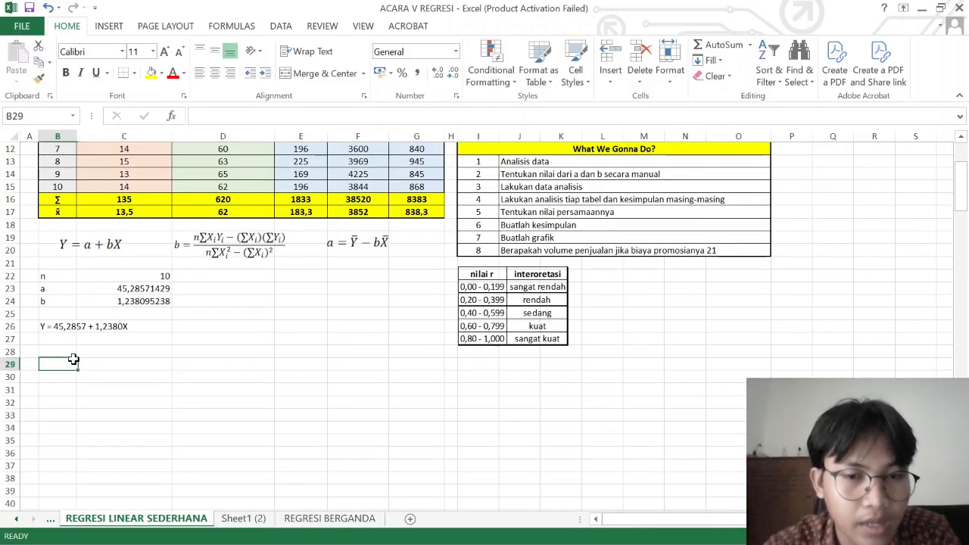
pyautogui.click(67, 352)
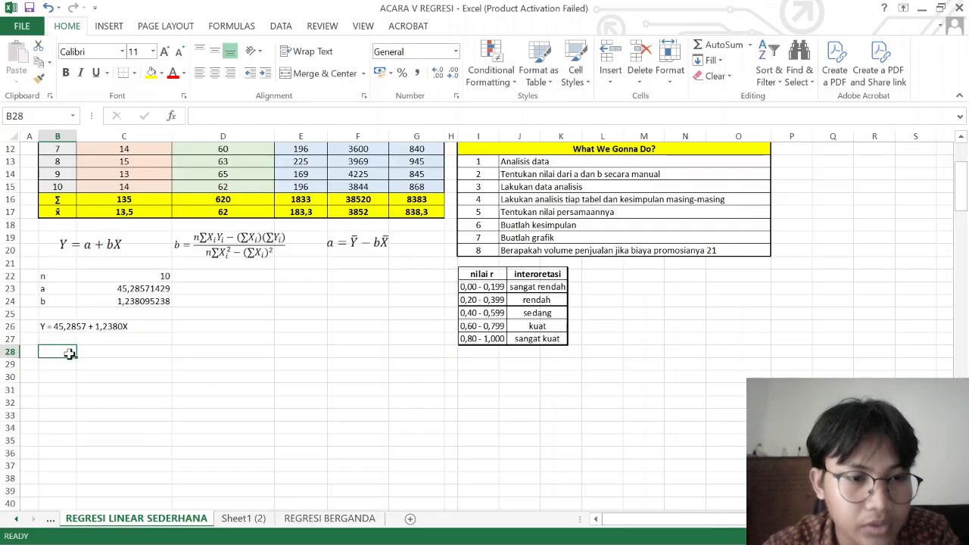
pyautogui.click(66, 361)
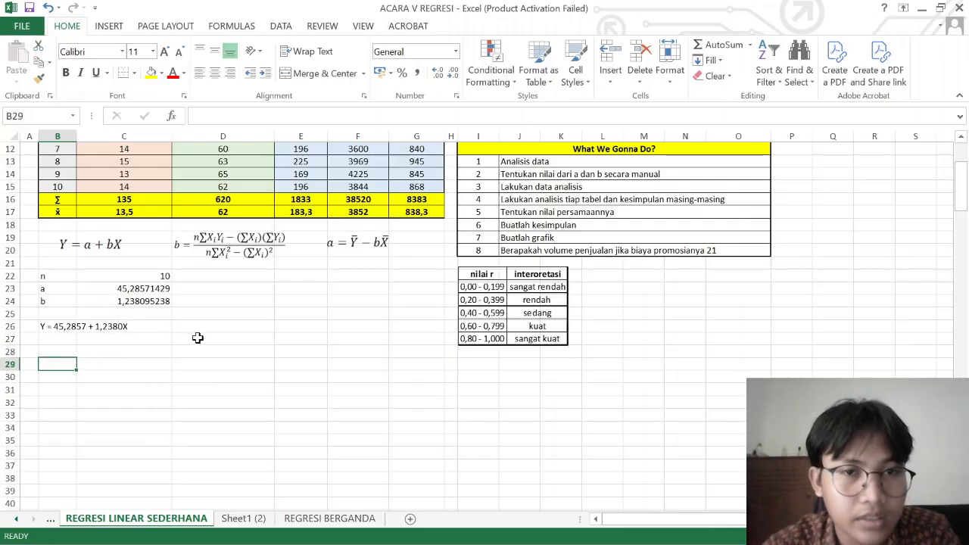
pyautogui.click(283, 30)
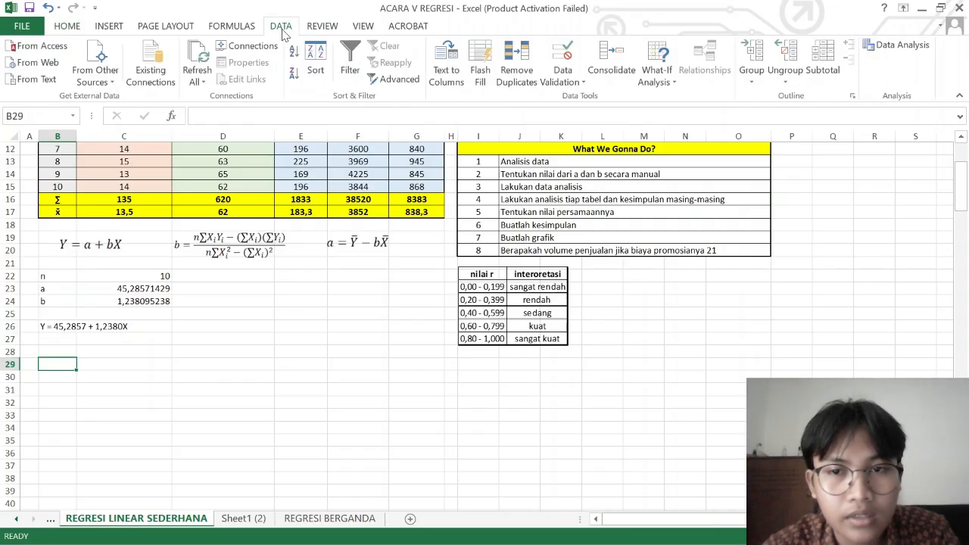
pyautogui.click(901, 46)
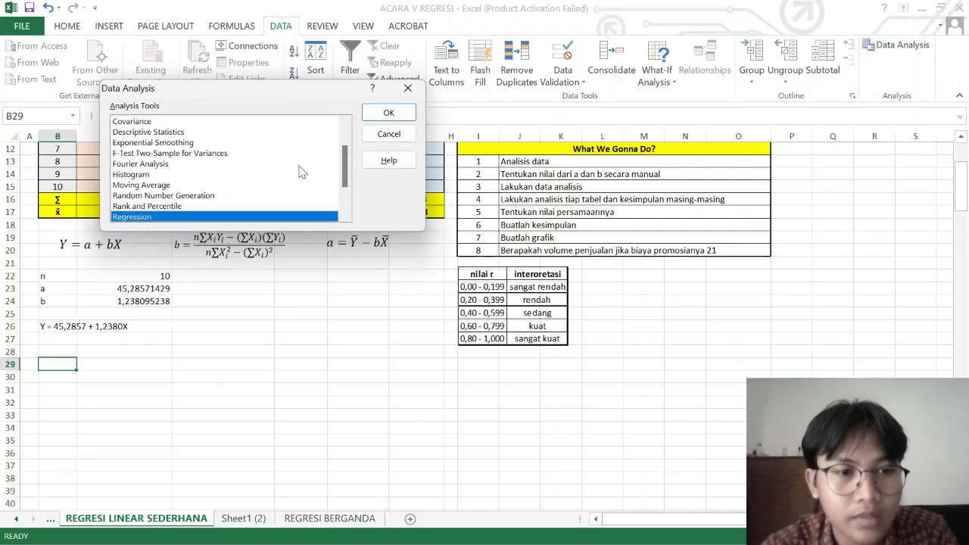
pyautogui.scroll(-1, 337, 177)
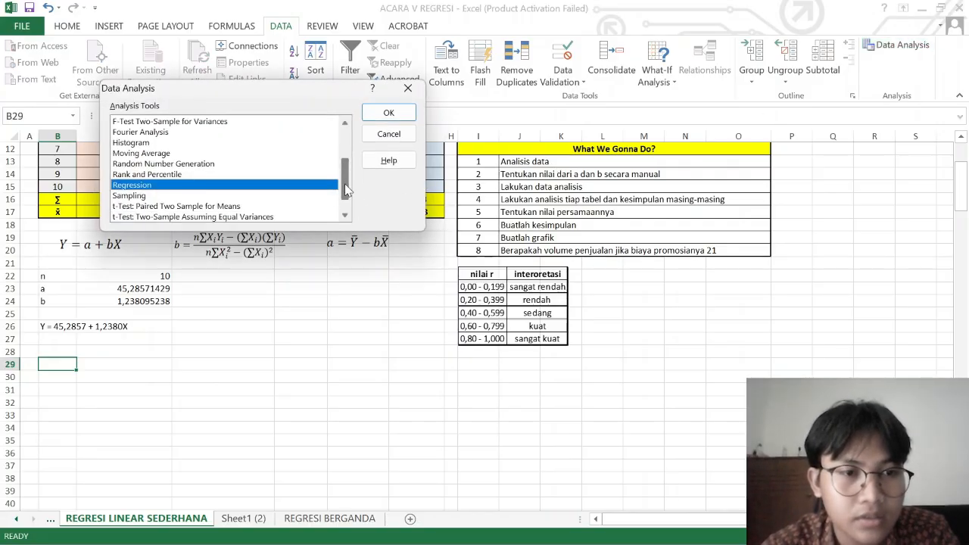
pyautogui.click(388, 113)
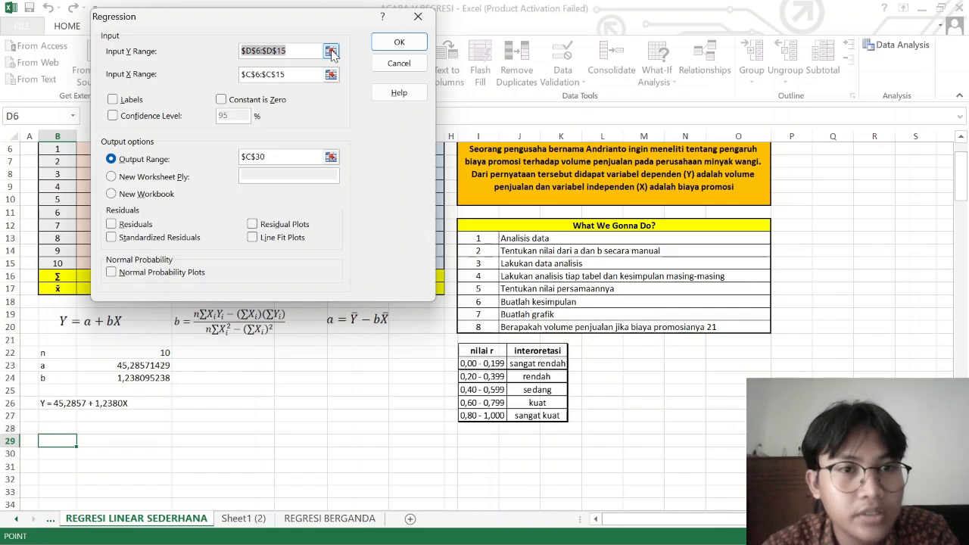
# Set the regression's Input Y Range to the Volume Penjualan column including its header, $D$5:$D$15.
pyautogui.click(331, 49)
pyautogui.scroll(2, 244, 201)
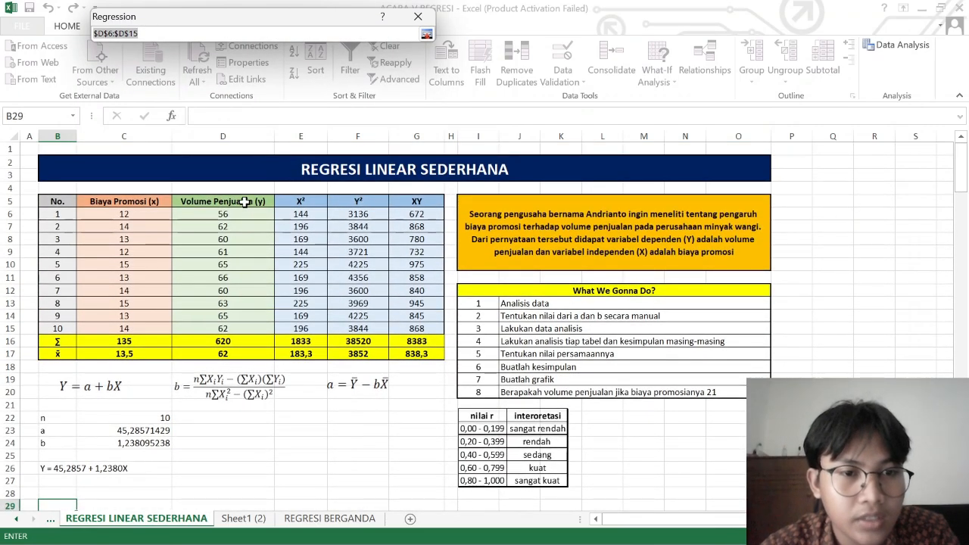
pyautogui.moveTo(245, 202); pyautogui.dragTo(249, 323)
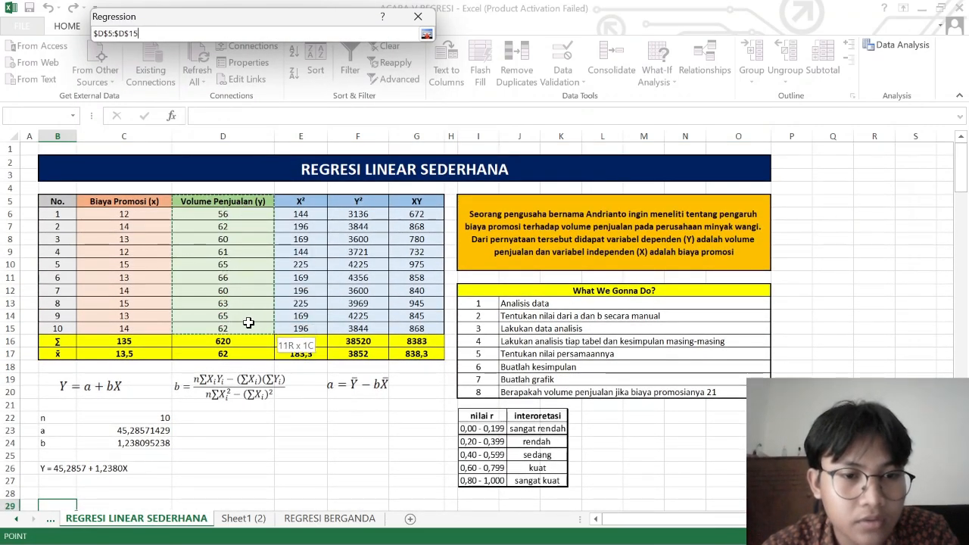
pyautogui.press('Return')
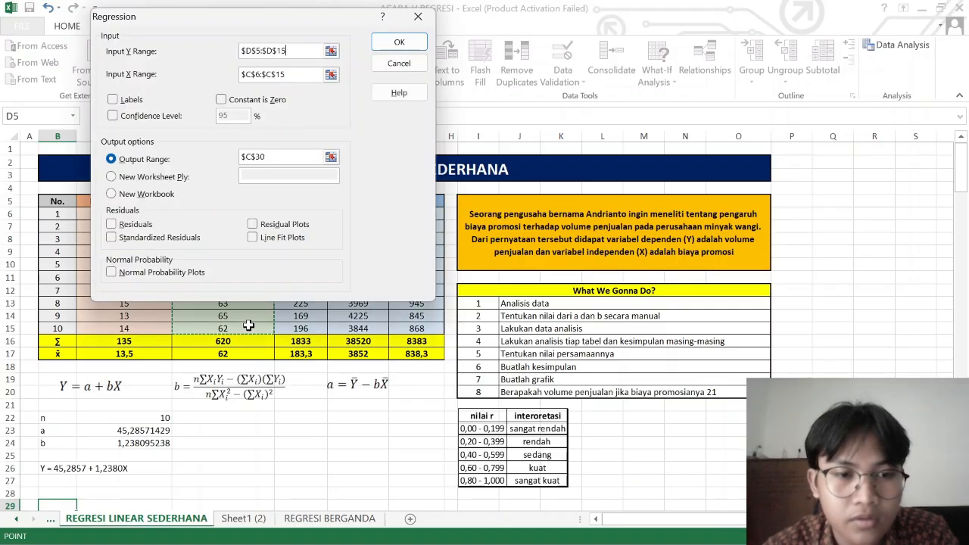
# Set the Input X Range to the Biaya Promosi column with its header, $C$5:$C$15, and enable Labels.
pyautogui.click(331, 74)
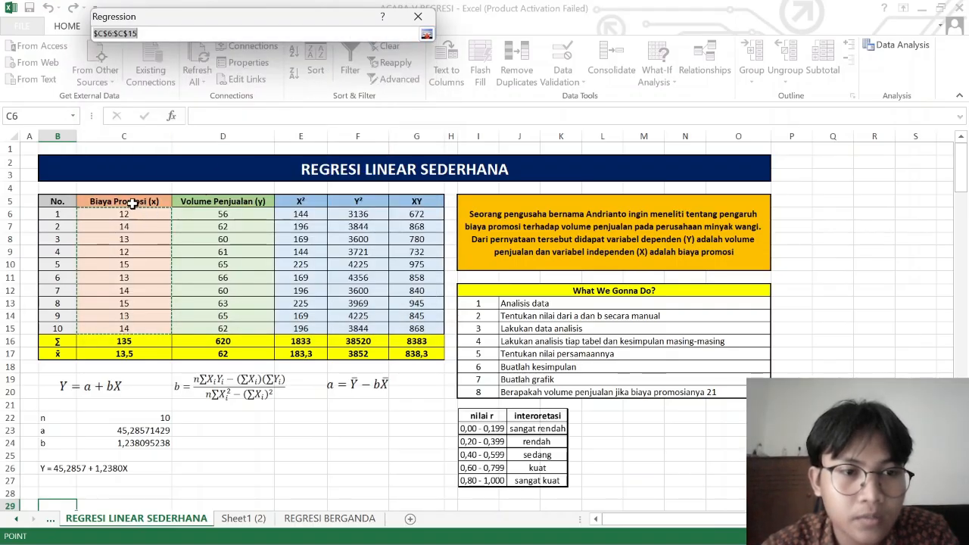
pyautogui.moveTo(132, 203); pyautogui.dragTo(132, 307)
pyautogui.moveTo(140, 323); pyautogui.dragTo(139, 323)
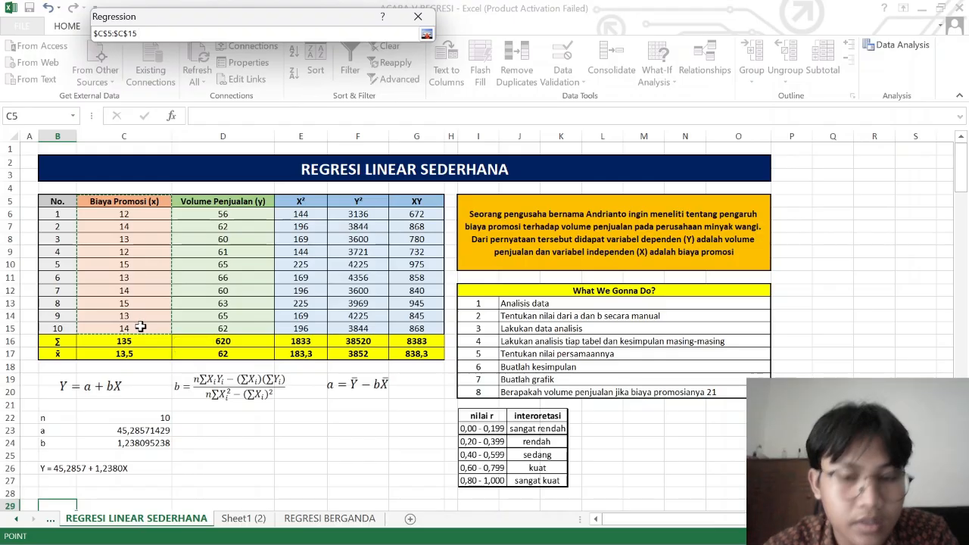
pyautogui.press('Return')
pyautogui.click(131, 100)
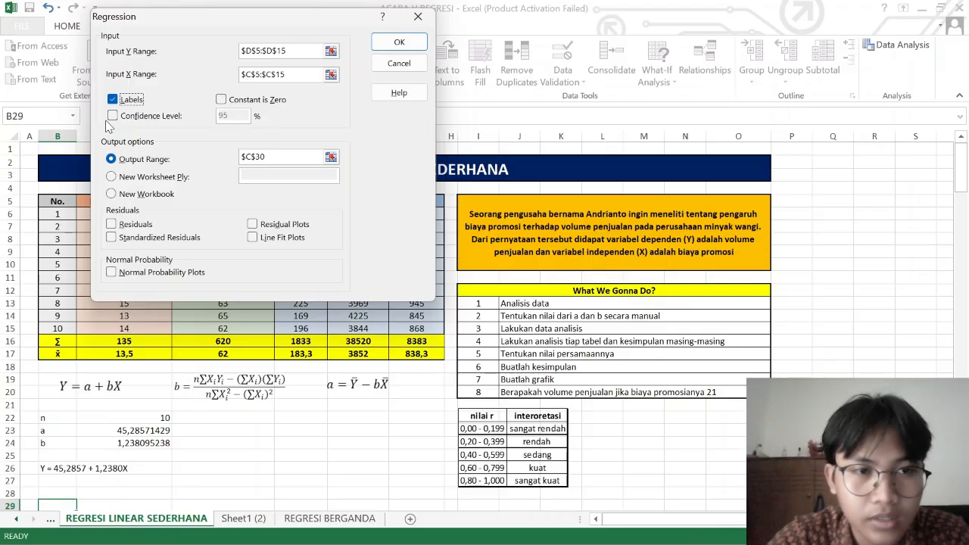
# Set the regression's Output Range to cell B29 below the manual equation and run the analysis.
pyautogui.doubleClick(162, 160)
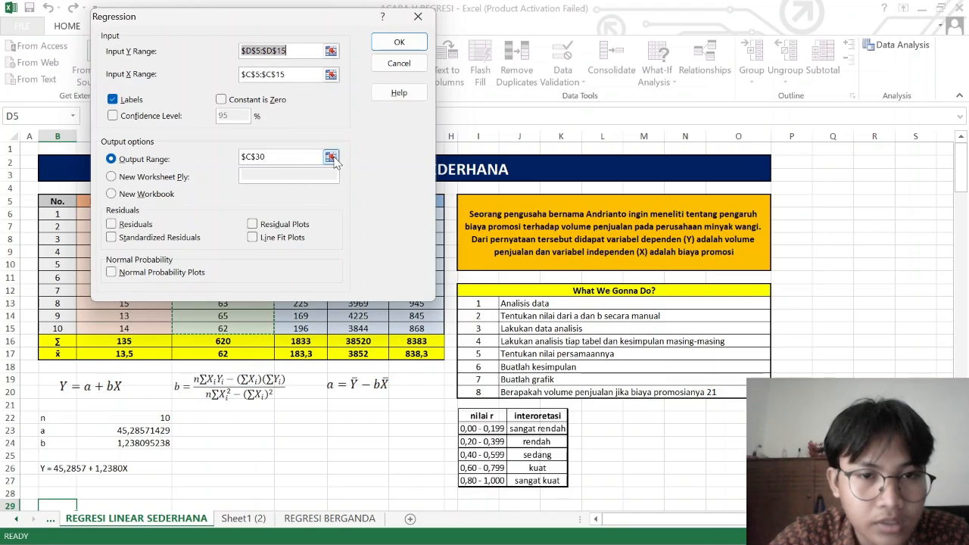
pyautogui.click(334, 156)
pyautogui.scroll(-3, 184, 366)
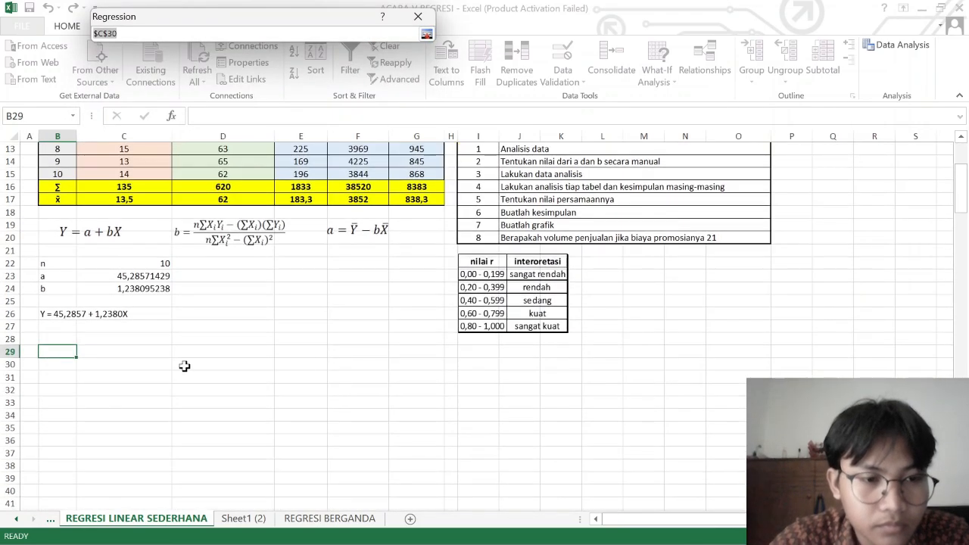
pyautogui.click(65, 352)
pyautogui.press('Return')
pyautogui.press('Return')
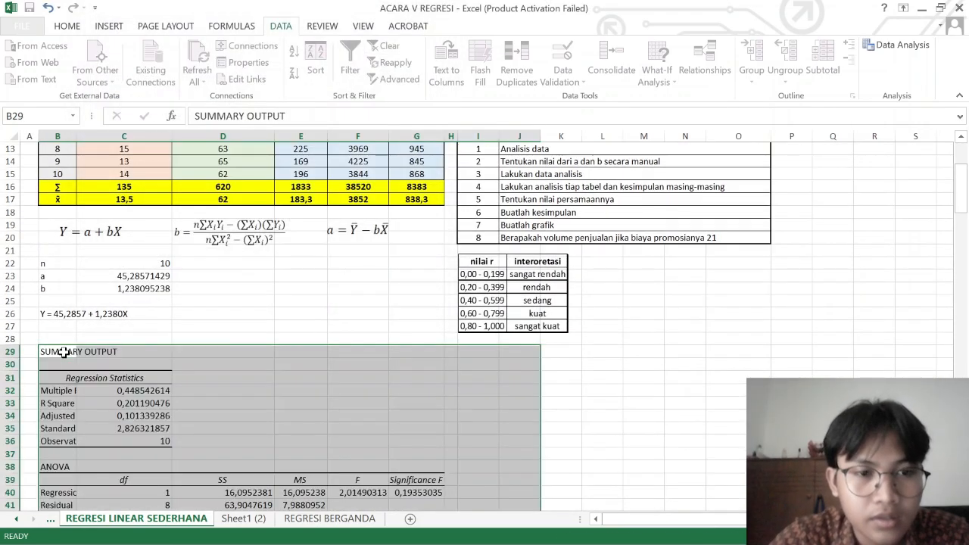
# Examine the summary output, including the regression statistics, ANOVA and coefficients tables.
pyautogui.scroll(-2, 262, 348)
pyautogui.click(262, 349)
pyautogui.scroll(-4, 262, 348)
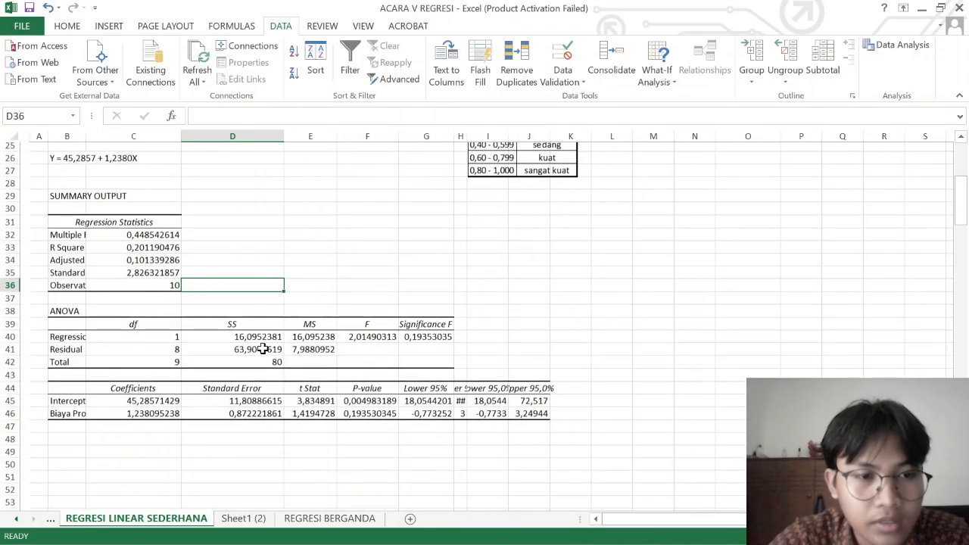
pyautogui.scroll(3, 262, 348)
pyautogui.scroll(-2, 262, 348)
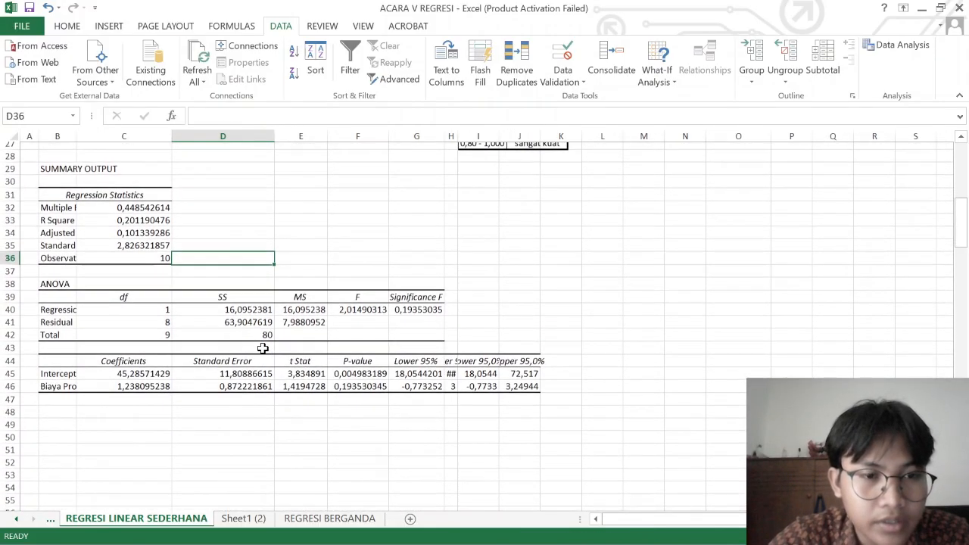
pyautogui.scroll(2, 262, 348)
pyautogui.click(396, 285)
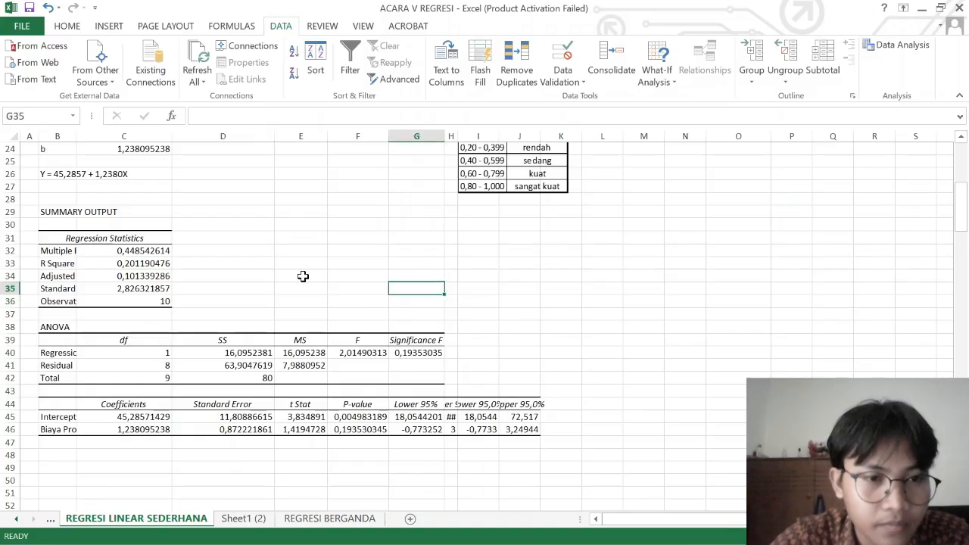
pyautogui.click(302, 276)
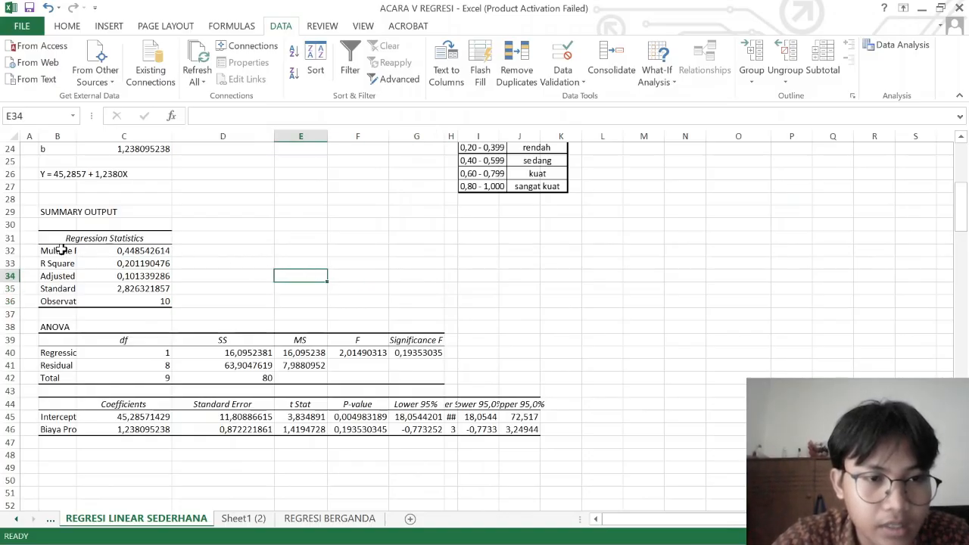
# Widen column B slightly so that more of the regression output's row labels fits.
pyautogui.moveTo(61, 250); pyautogui.dragTo(87, 252)
pyautogui.click(260, 264)
pyautogui.scroll(4, 261, 264)
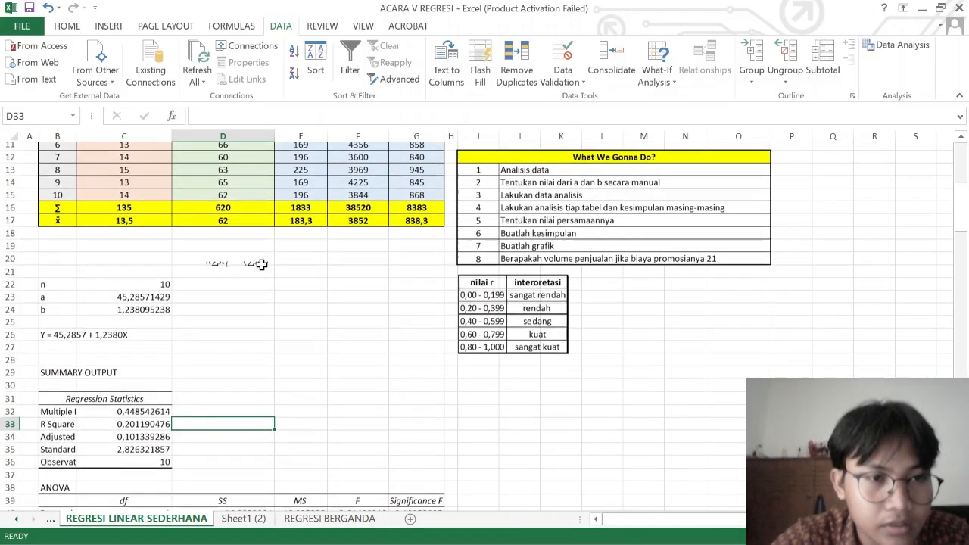
pyautogui.moveTo(73, 136); pyautogui.dragTo(93, 136)
pyautogui.click(277, 350)
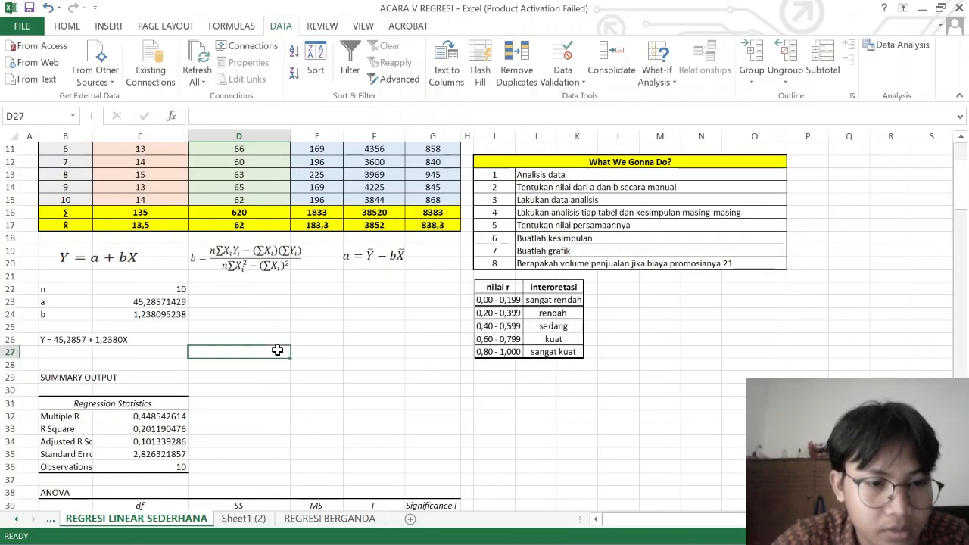
# Merge and center the empty range E29:I31 beside the summary output.
pyautogui.scroll(-3, 277, 349)
pyautogui.click(214, 321)
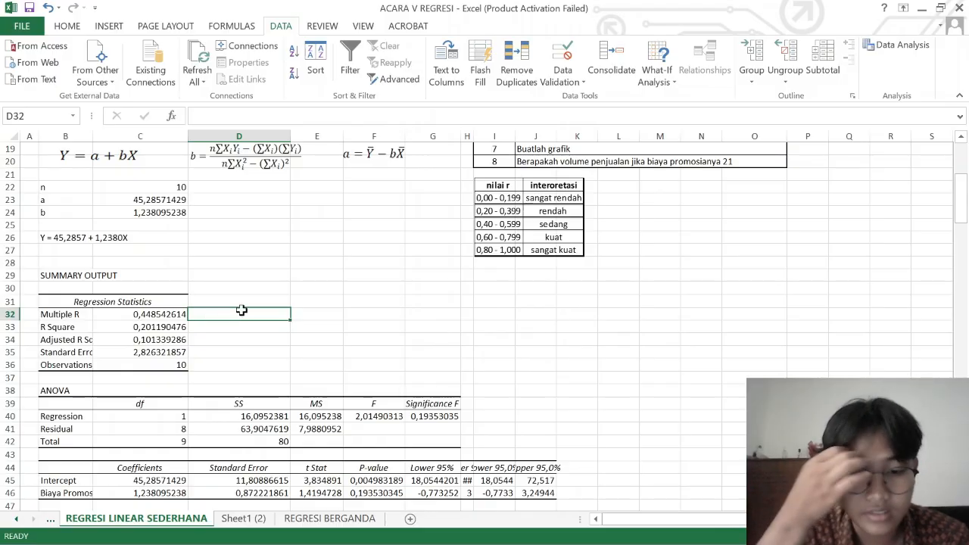
pyautogui.press('Up')
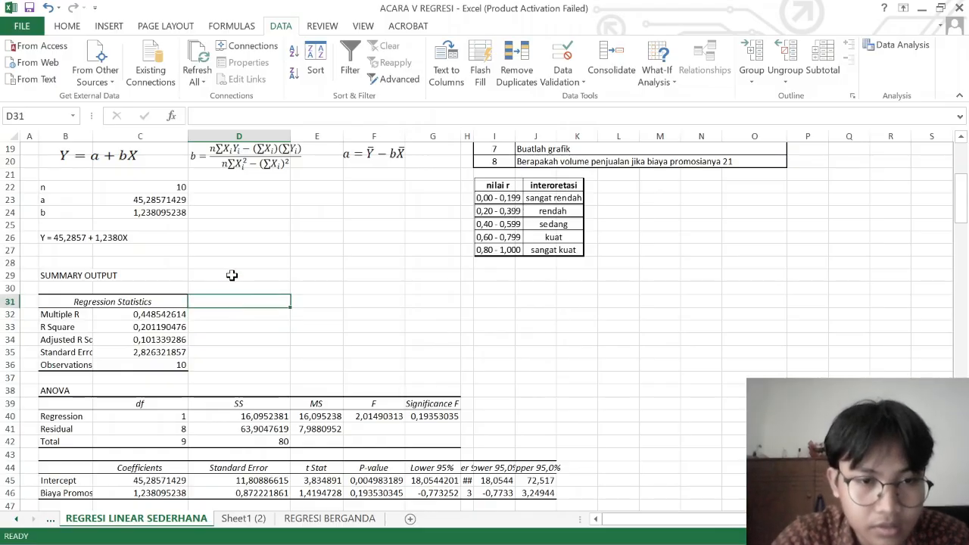
pyautogui.moveTo(232, 276); pyautogui.dragTo(348, 295)
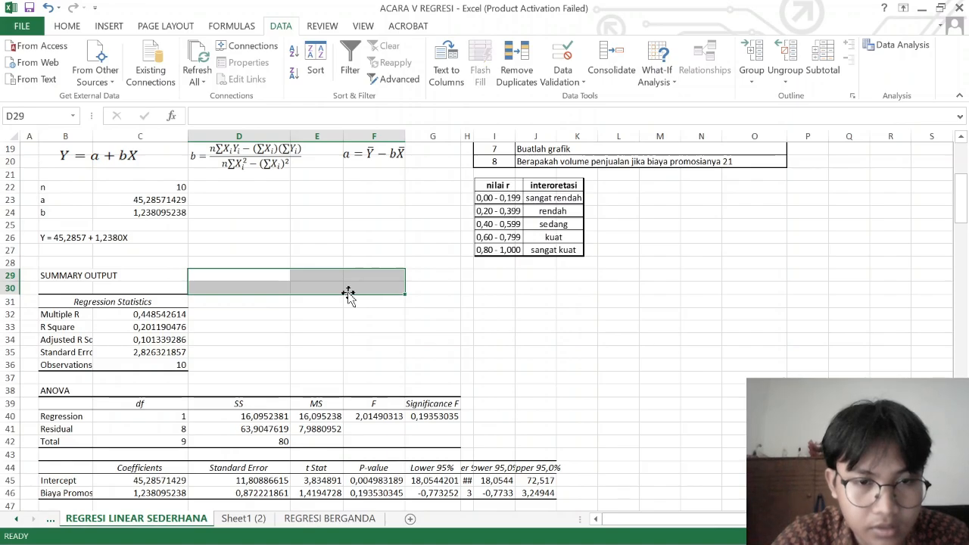
pyautogui.click(281, 273)
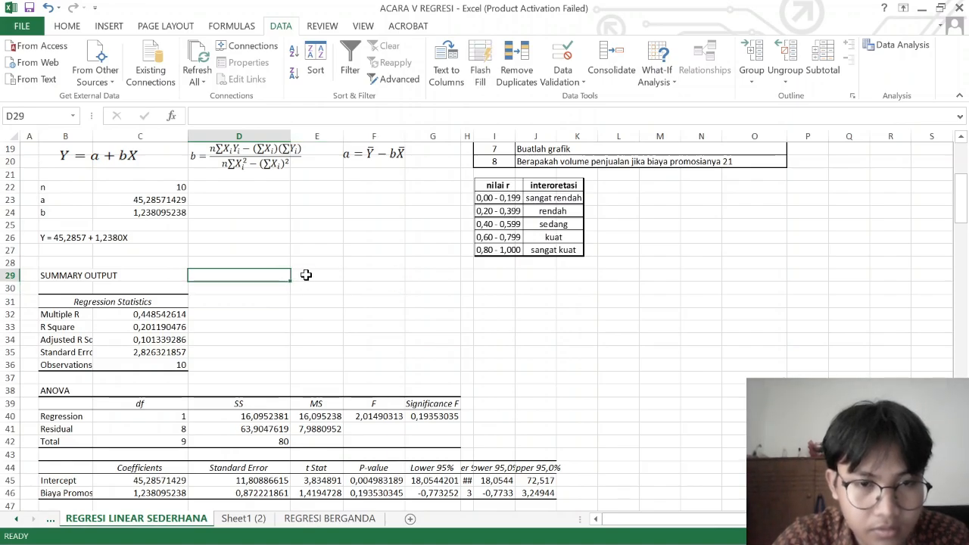
pyautogui.moveTo(311, 275); pyautogui.dragTo(489, 309)
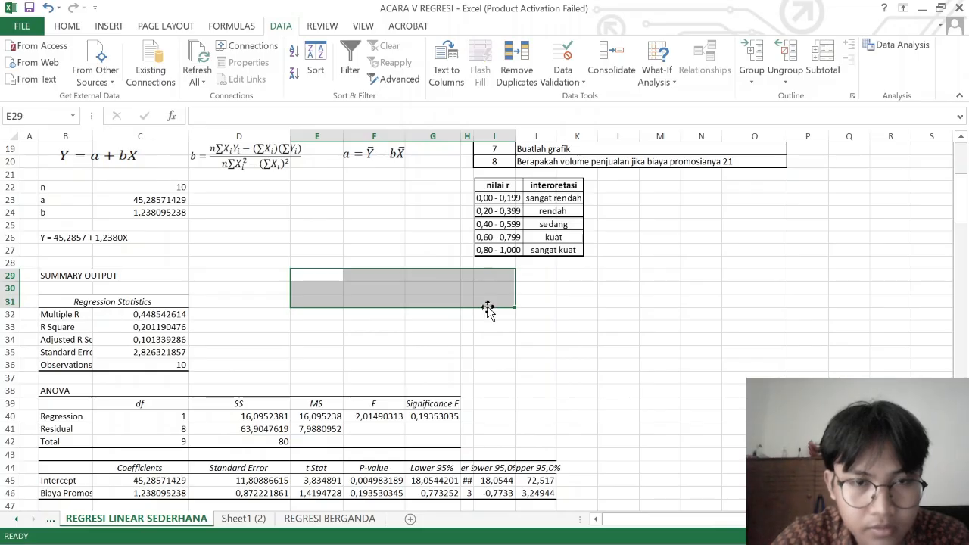
pyautogui.click(67, 26)
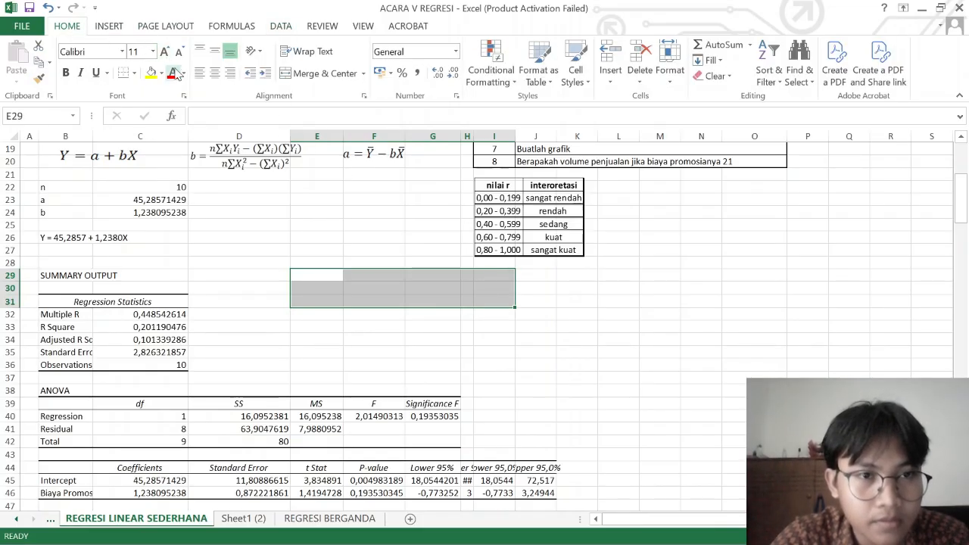
pyautogui.click(314, 74)
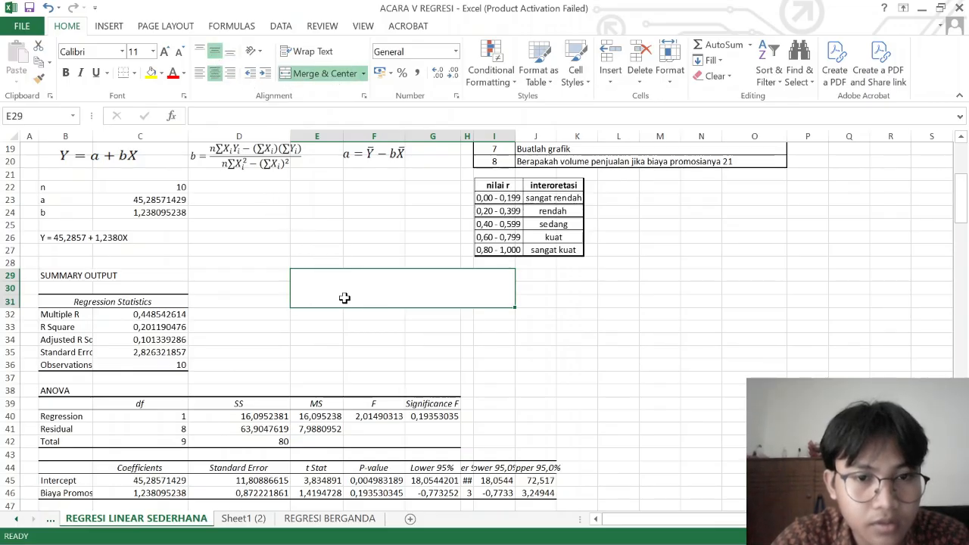
# Enter "Nilai korelasi atau hubungan antara variabel x dan y adalah sebesar 0,44 atau 44% termasuk dalam kategori sedang" in the merged cell E29.
pyautogui.write('n')
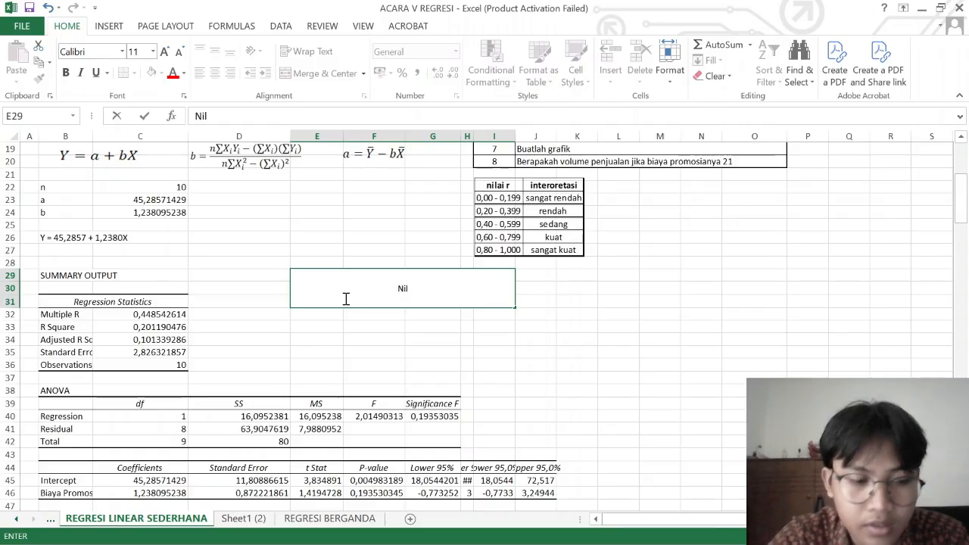
pyautogui.write('ilai kore')
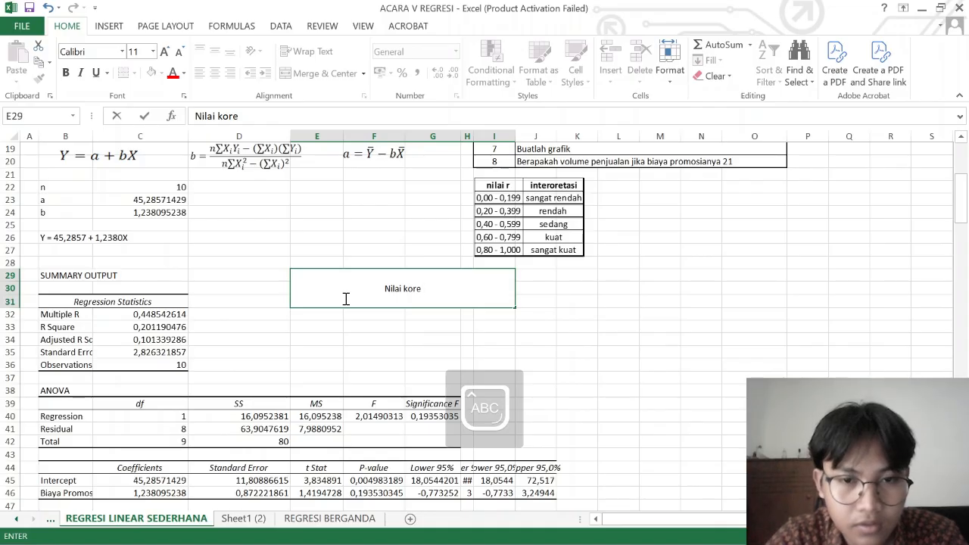
pyautogui.write('lasi atau')
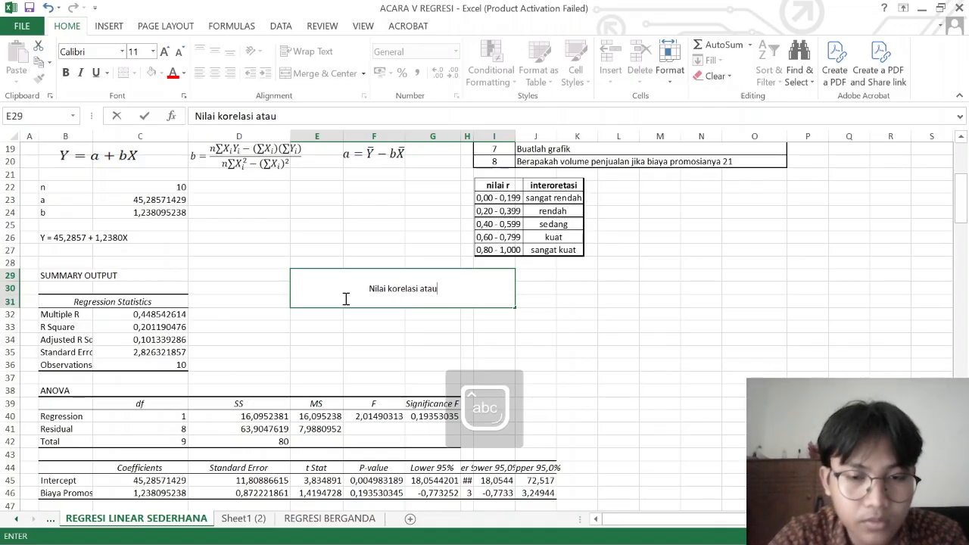
pyautogui.write(' hubungan ')
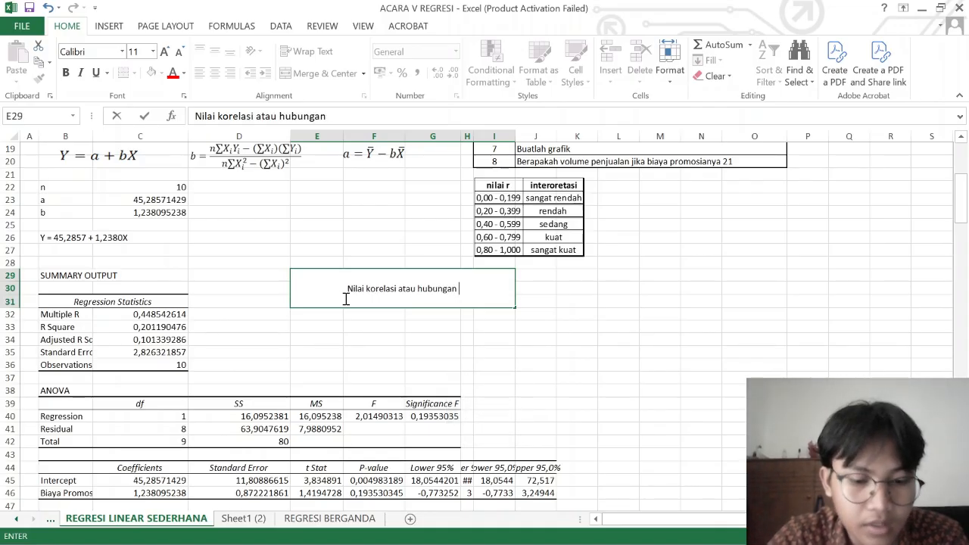
pyautogui.write('antara')
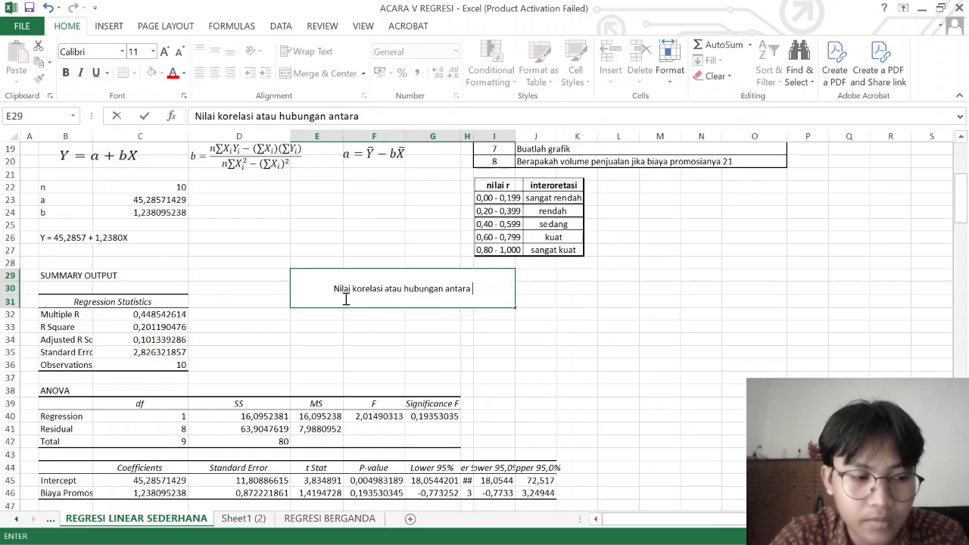
pyautogui.write(' variabe')
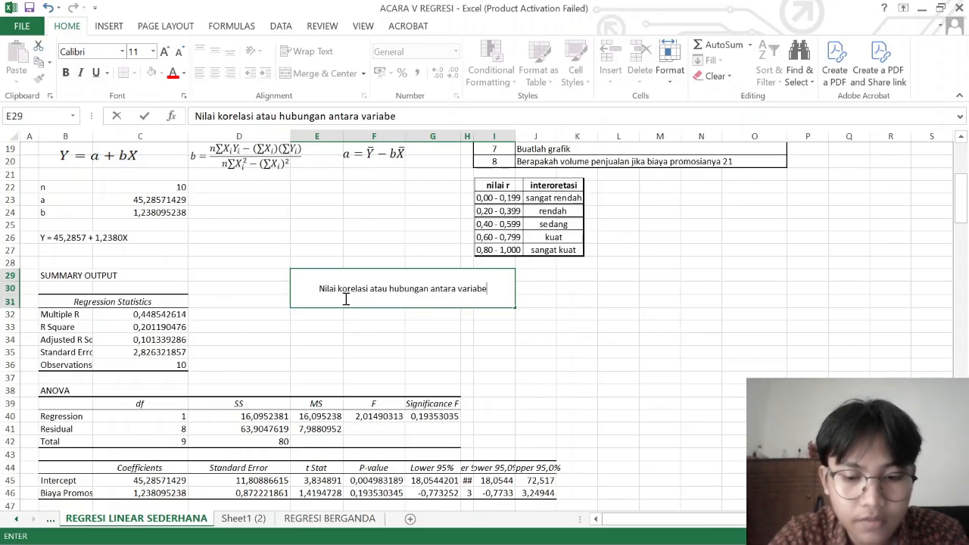
pyautogui.write('l x dan y')
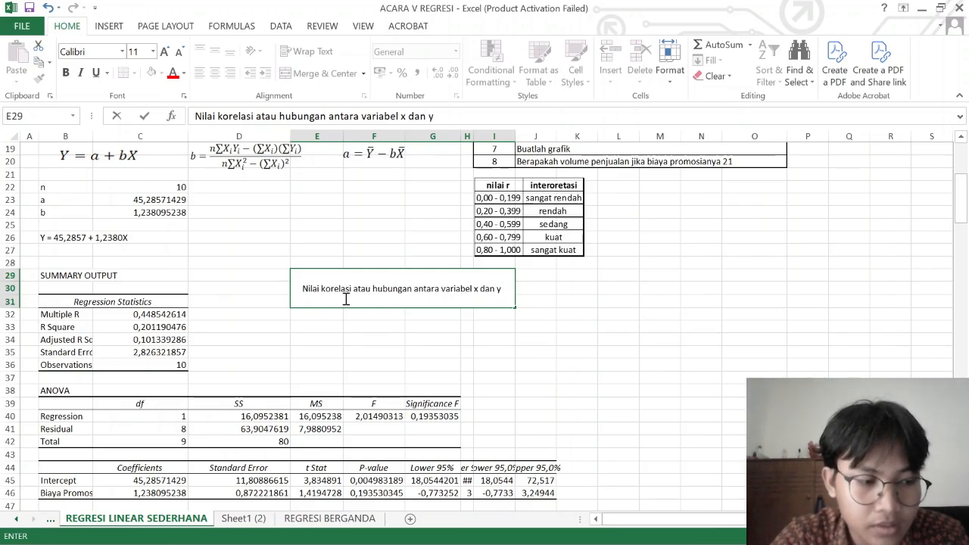
pyautogui.write(' adalah seb')
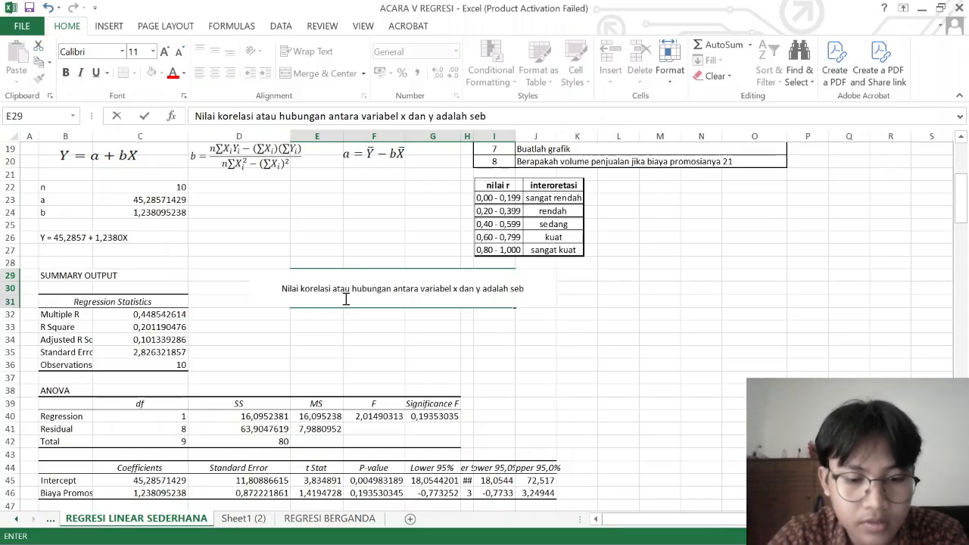
pyautogui.write('esar 0')
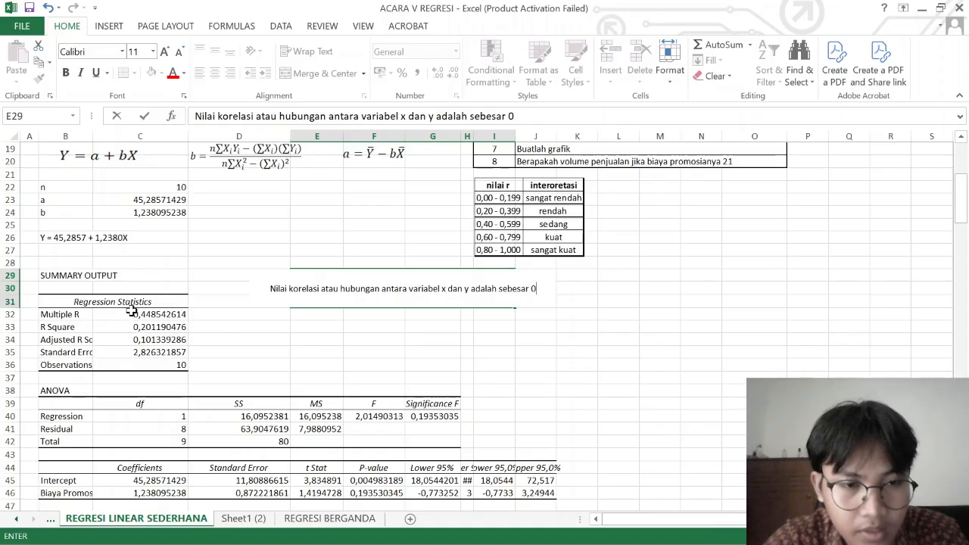
pyautogui.write(',44')
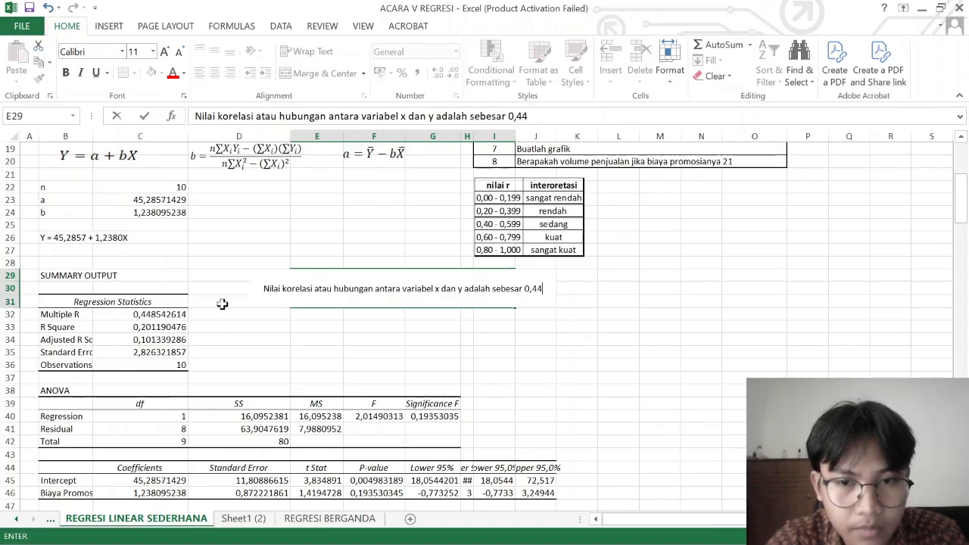
pyautogui.write(' atau')
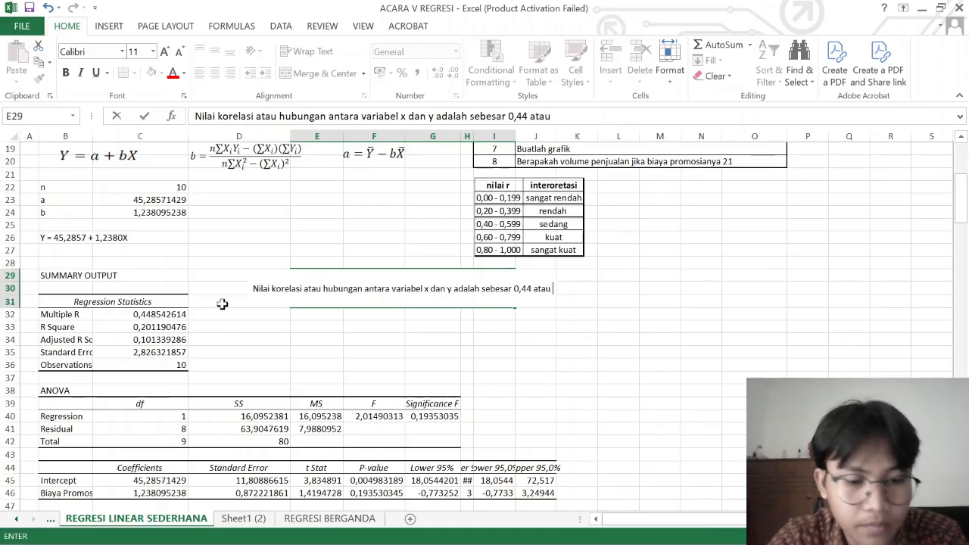
pyautogui.write(' 44%')
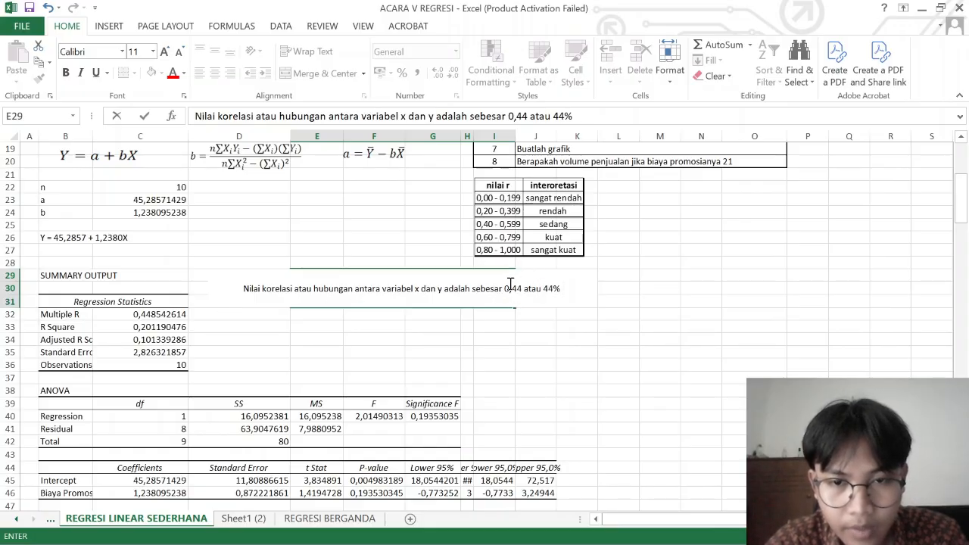
pyautogui.write(' termasuk')
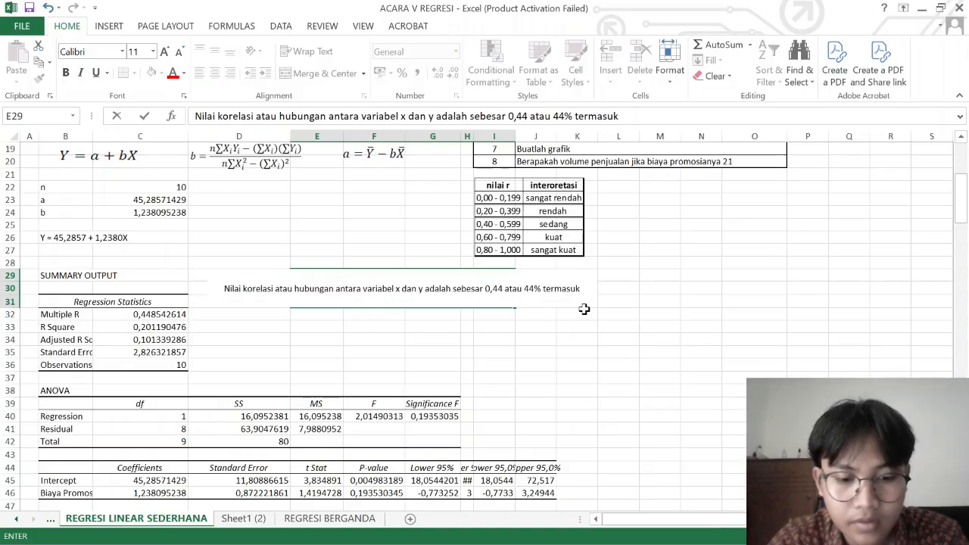
pyautogui.write(' dalam kategor')
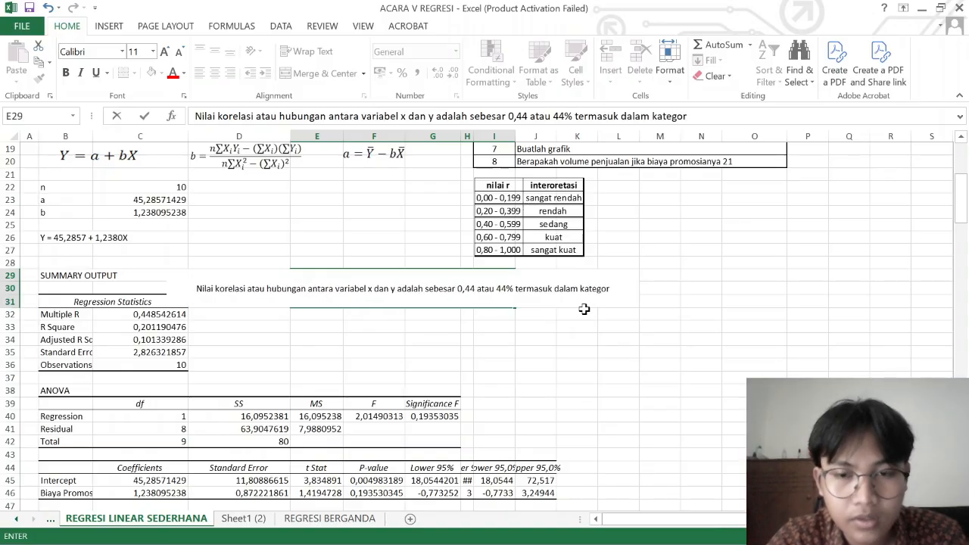
pyautogui.write('i re')
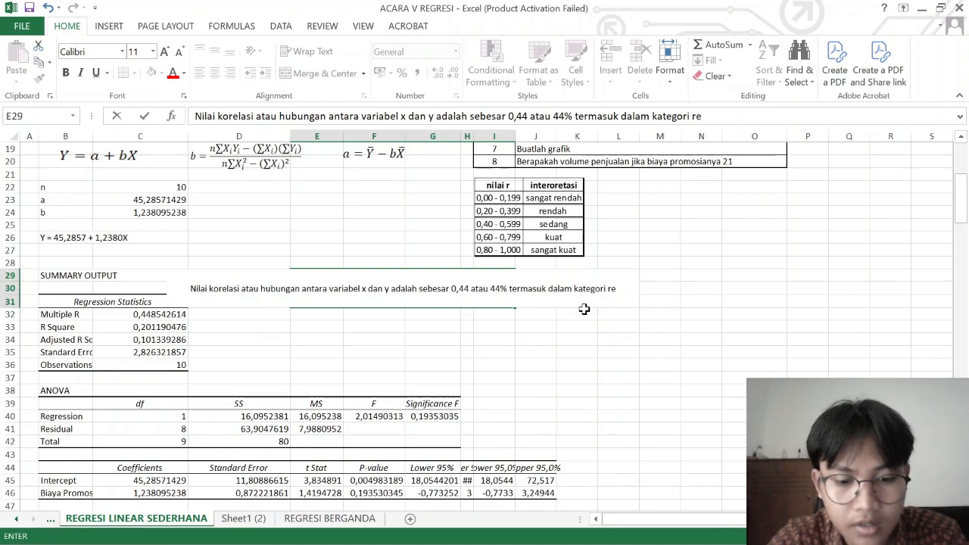
pyautogui.press('BackSpace')
pyautogui.press('BackSpace')
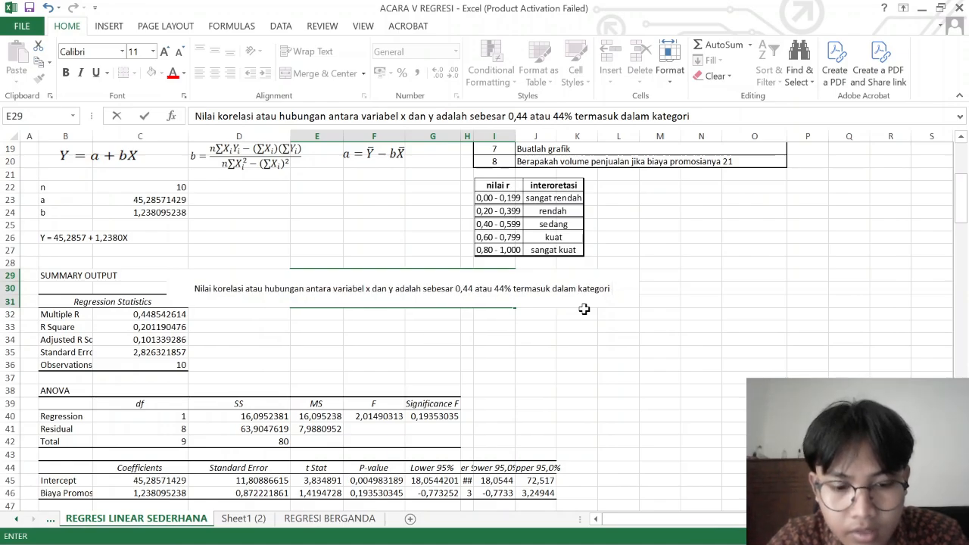
pyautogui.write('sedang')
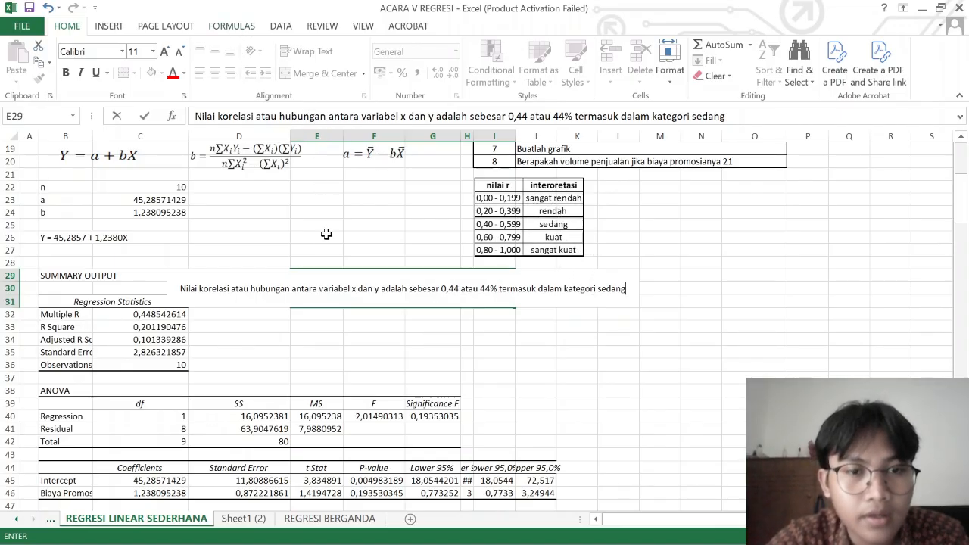
pyautogui.click(385, 349)
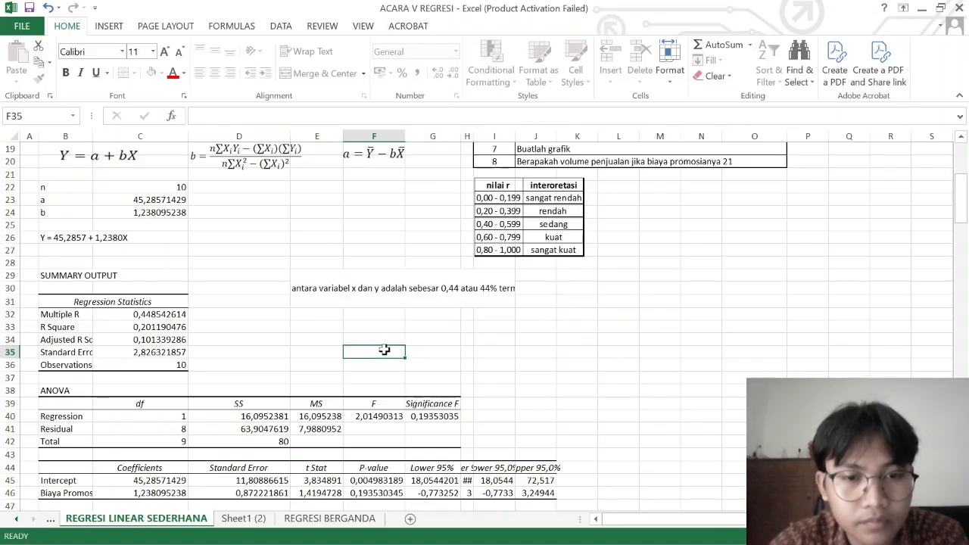
pyautogui.click(399, 281)
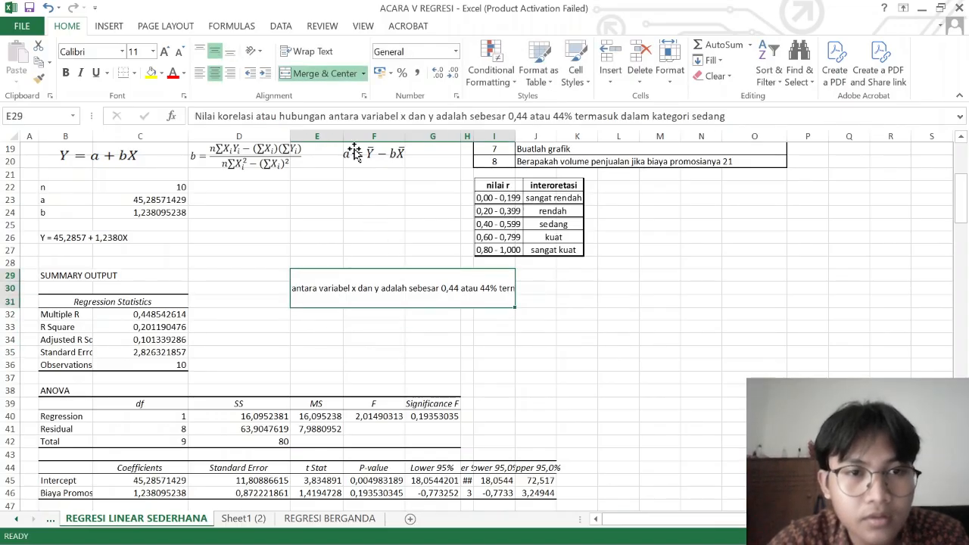
# Wrap the text in merged cell E29 and fill both that cell and the Multiple R row B32:C32 with light orange.
pyautogui.click(312, 51)
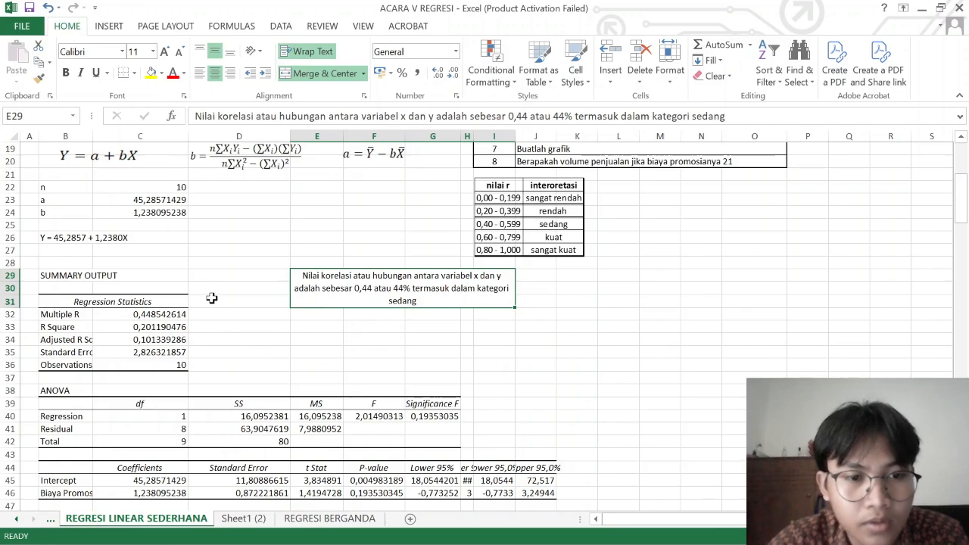
pyautogui.moveTo(65, 314); pyautogui.dragTo(151, 315)
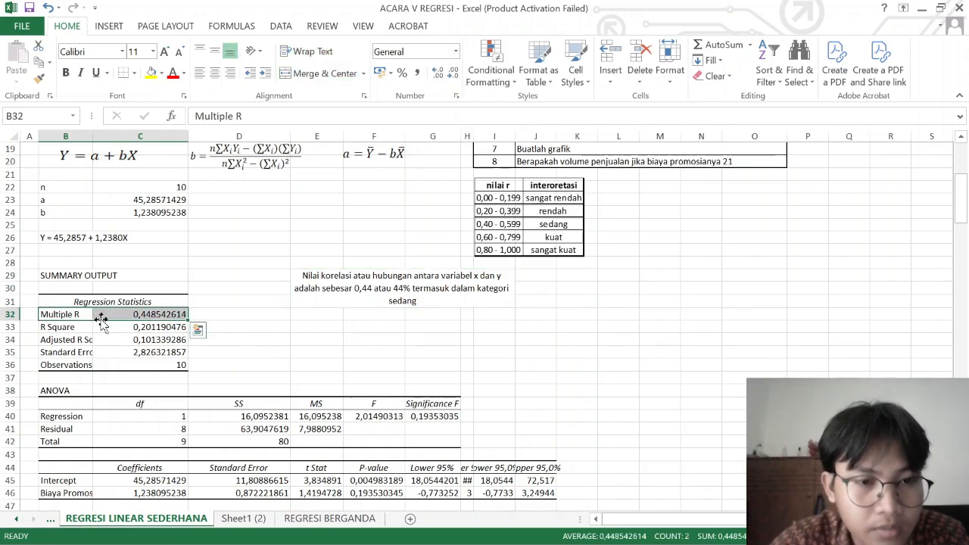
pyautogui.click(161, 72)
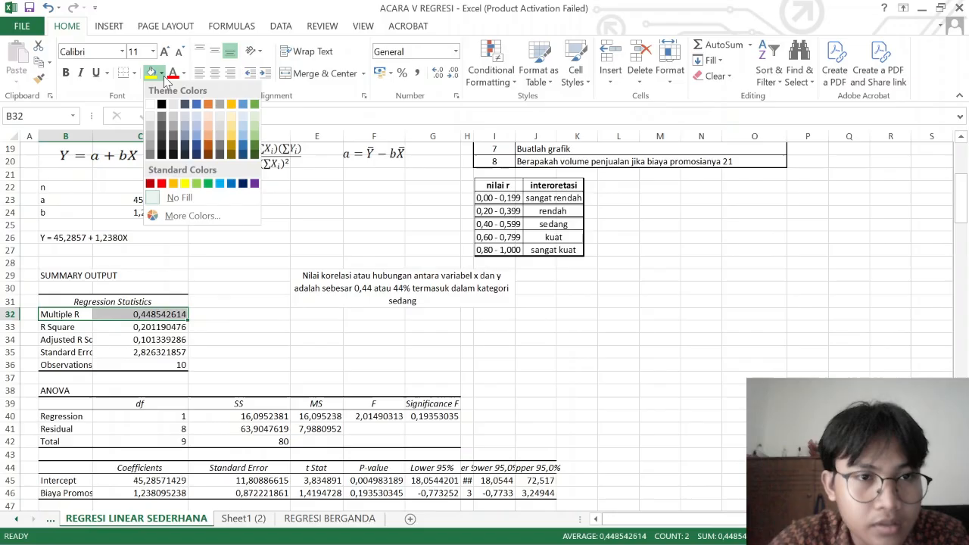
pyautogui.click(212, 142)
pyautogui.click(327, 297)
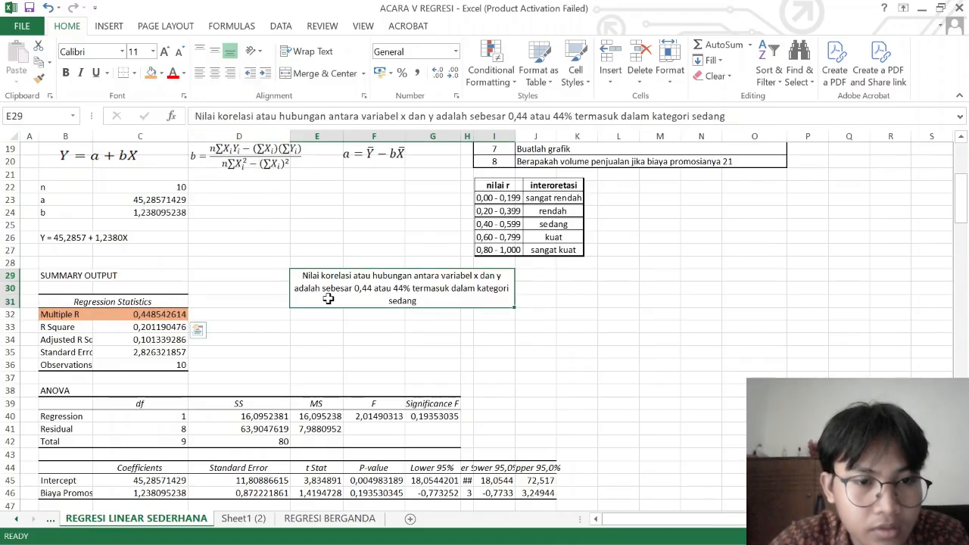
pyautogui.click(151, 72)
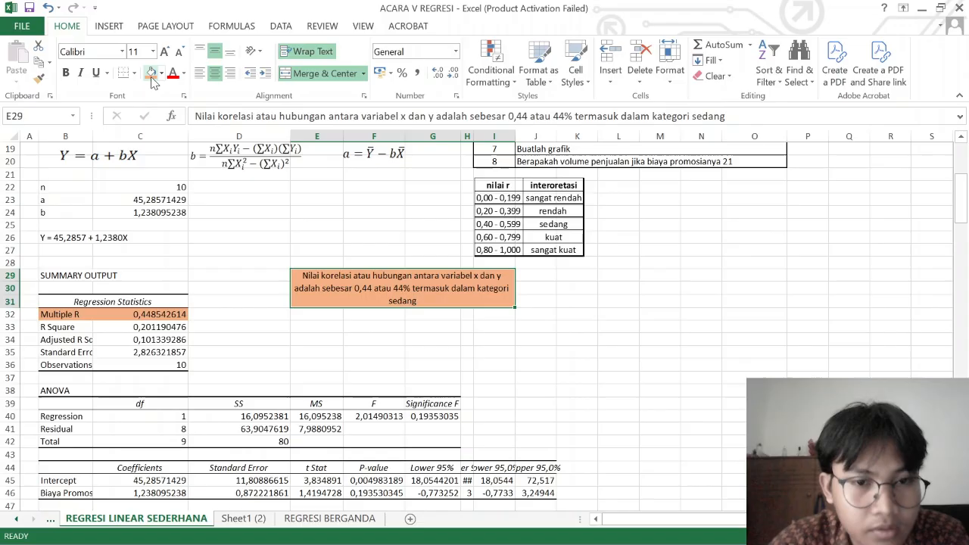
pyautogui.click(255, 266)
pyautogui.click(269, 337)
pyautogui.click(272, 286)
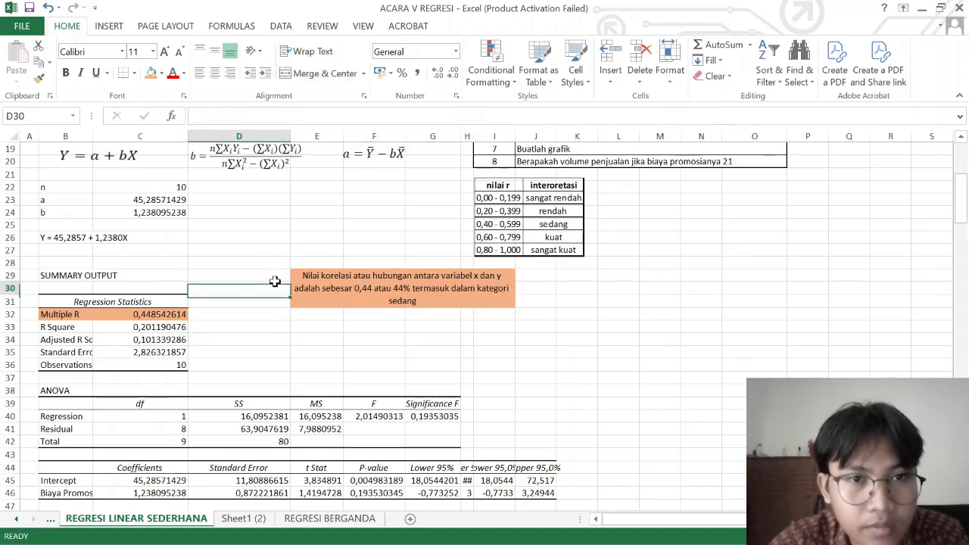
pyautogui.click(112, 26)
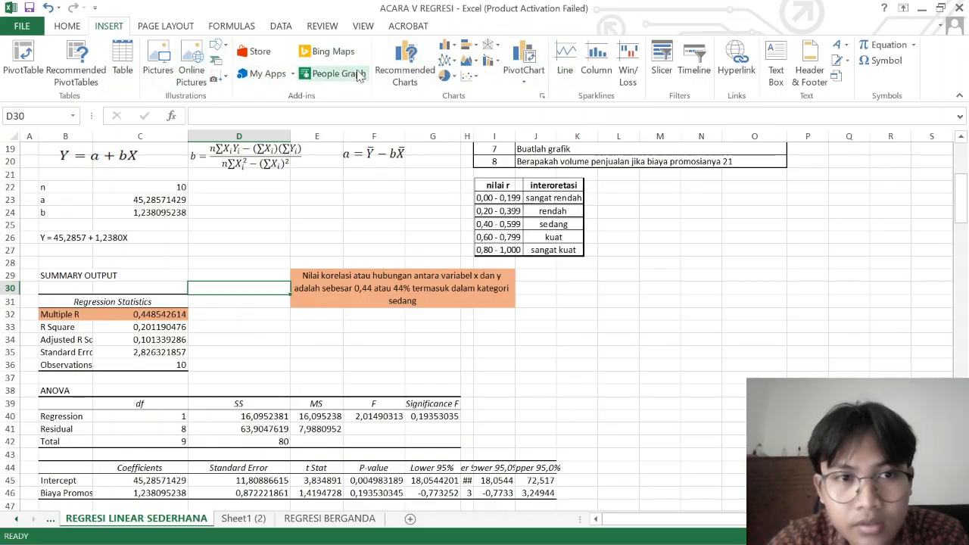
pyautogui.click(154, 26)
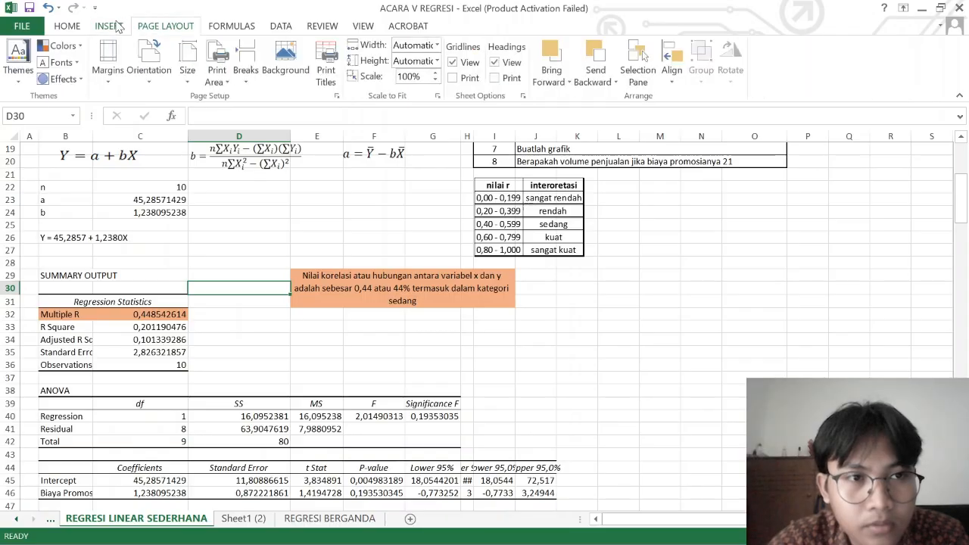
pyautogui.click(109, 25)
pyautogui.moveTo(207, 326); pyautogui.dragTo(254, 307)
pyautogui.click(334, 356)
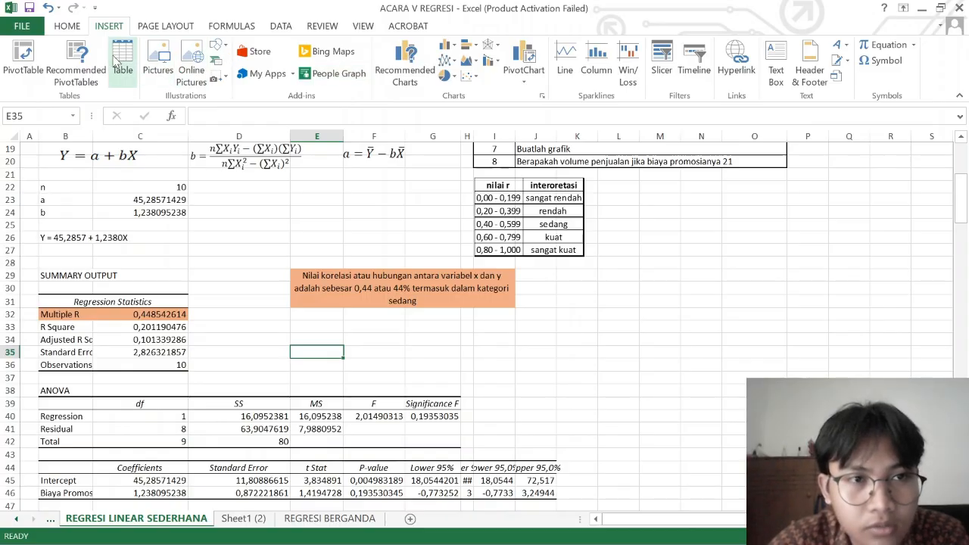
pyautogui.click(65, 28)
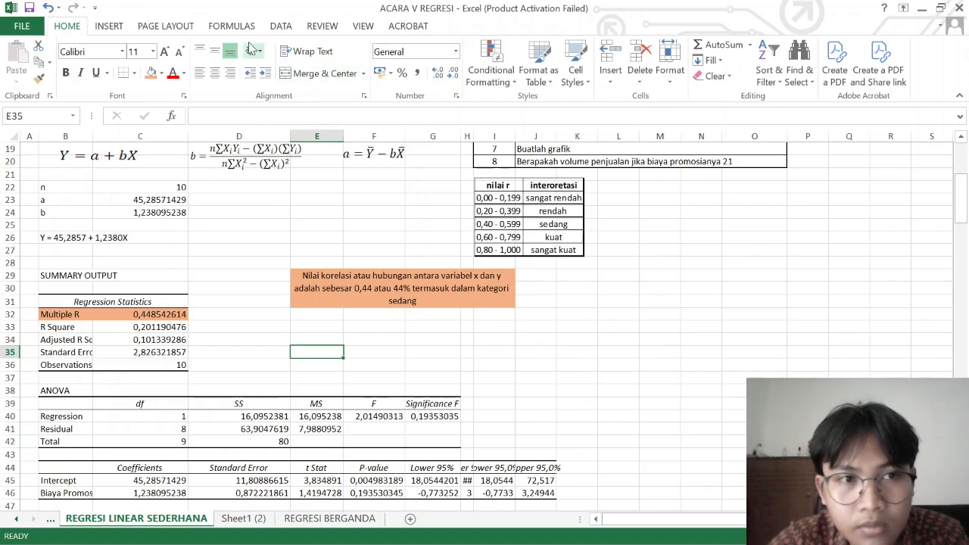
# Draw a straight arrow from the Multiple R value in C32 to the orange interpretation in E29.
pyautogui.click(110, 28)
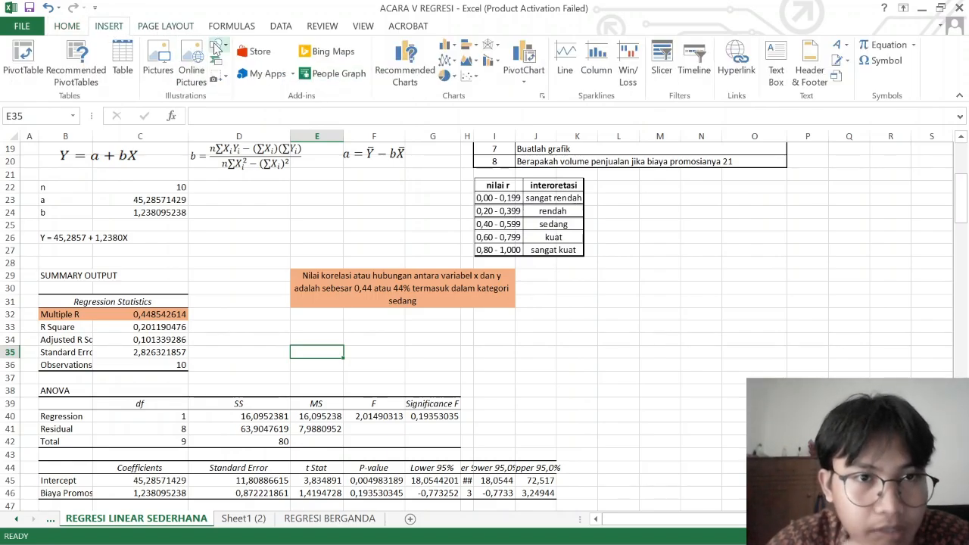
pyautogui.click(217, 44)
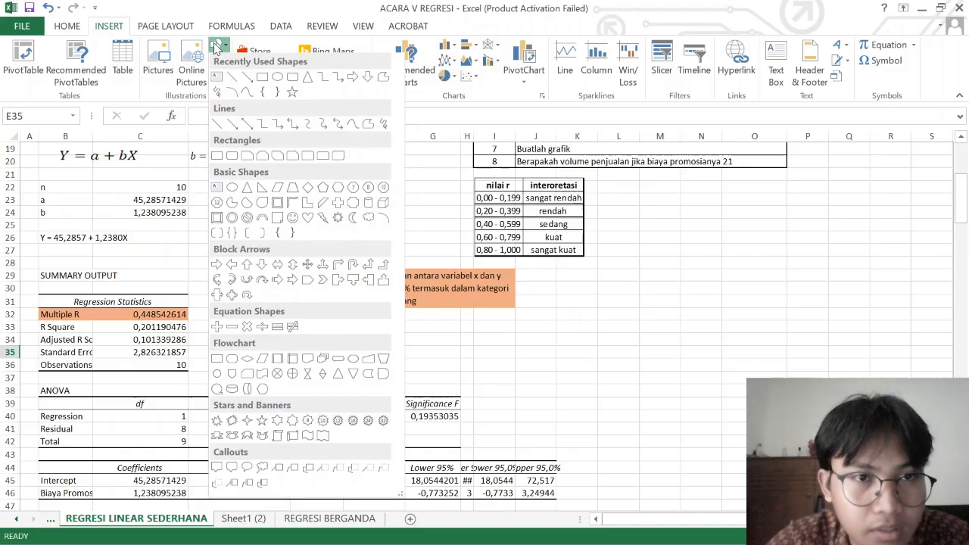
pyautogui.click(248, 78)
pyautogui.click(215, 303)
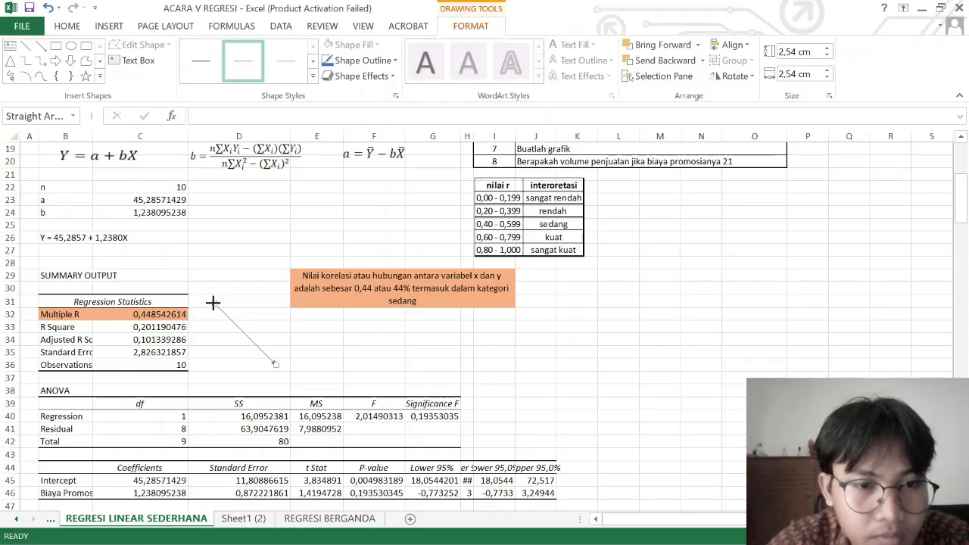
pyautogui.moveTo(213, 303); pyautogui.dragTo(189, 313)
pyautogui.moveTo(274, 364); pyautogui.dragTo(288, 284)
pyautogui.click(335, 340)
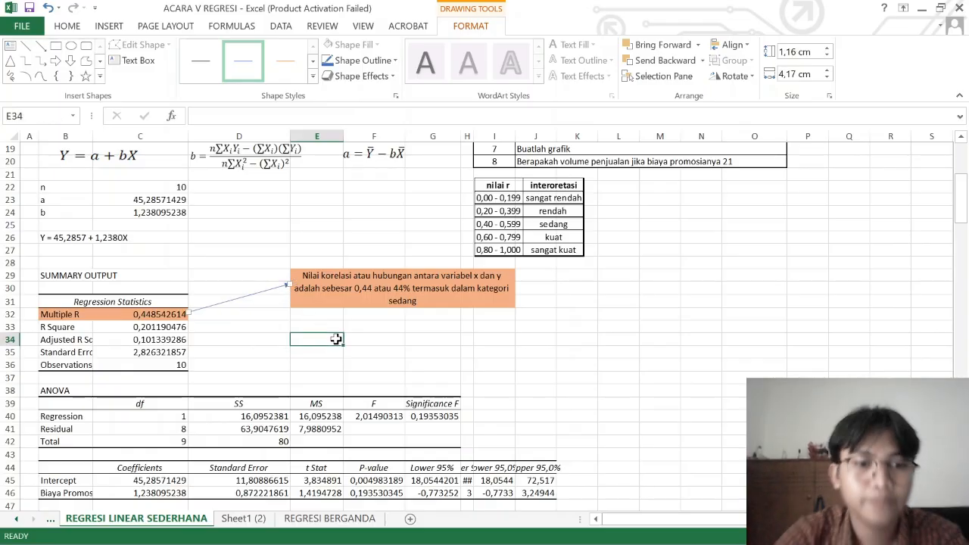
pyautogui.click(376, 351)
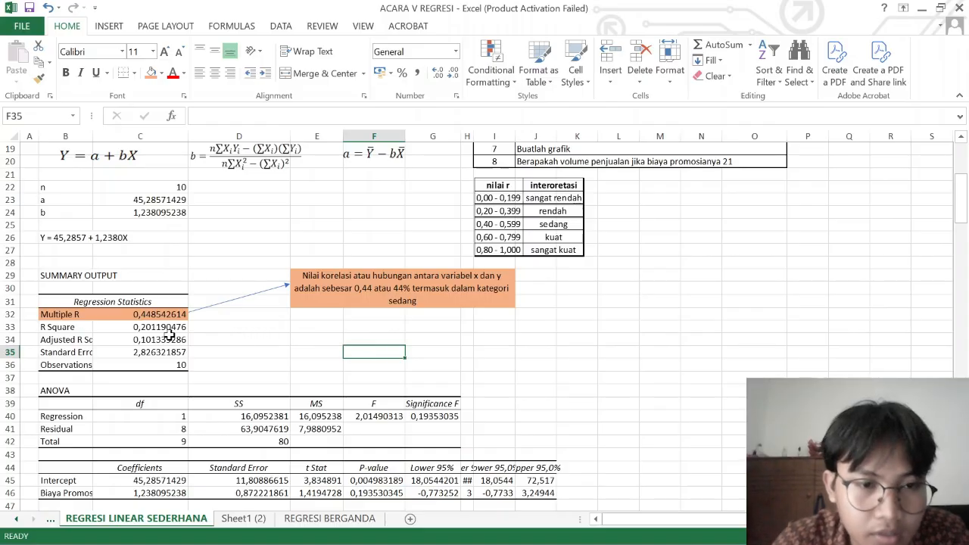
# Fill the R Square row B33:C33 with light gold.
pyautogui.moveTo(74, 326); pyautogui.dragTo(107, 326)
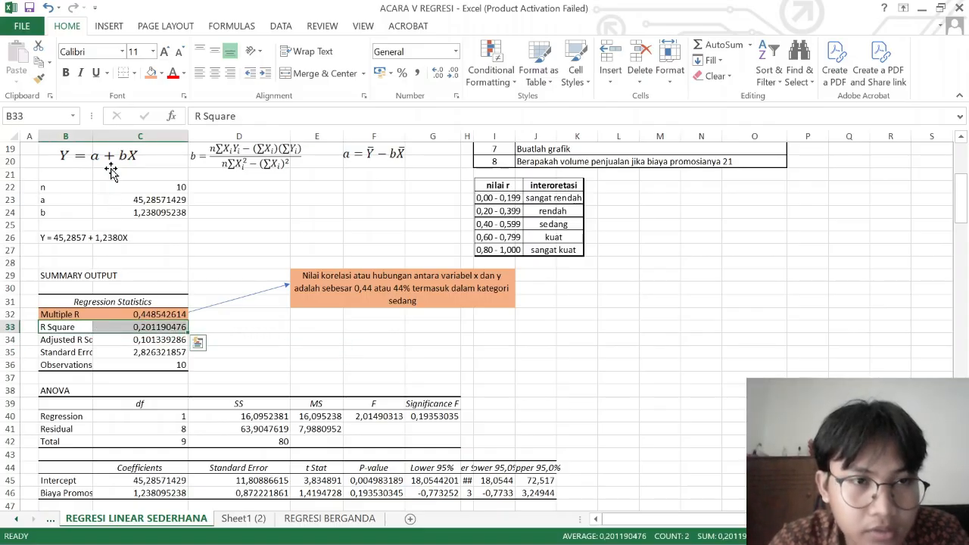
pyautogui.click(161, 72)
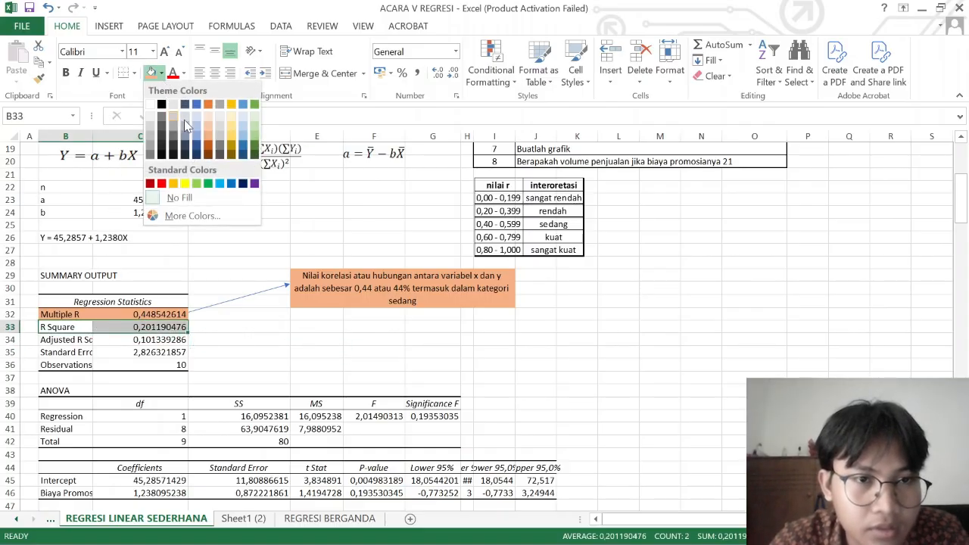
pyautogui.click(231, 137)
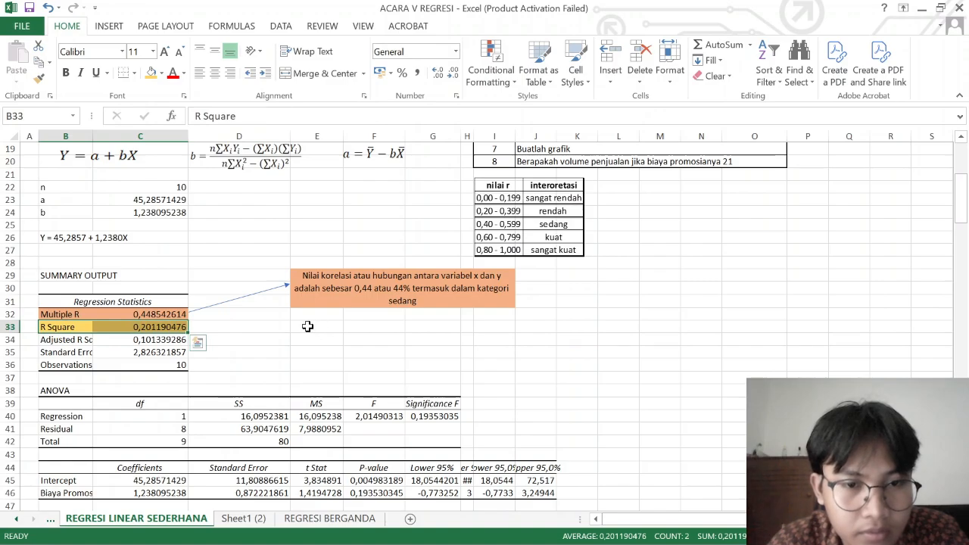
# Merge and center the empty range E33:I36 below the correlation interpretation and align it vertically to the middle.
pyautogui.moveTo(311, 326); pyautogui.dragTo(507, 360)
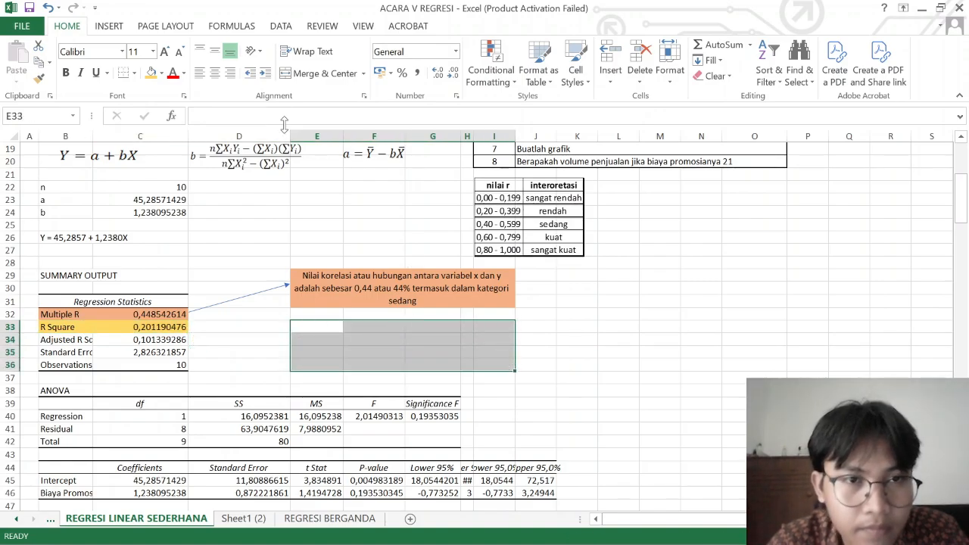
pyautogui.click(307, 74)
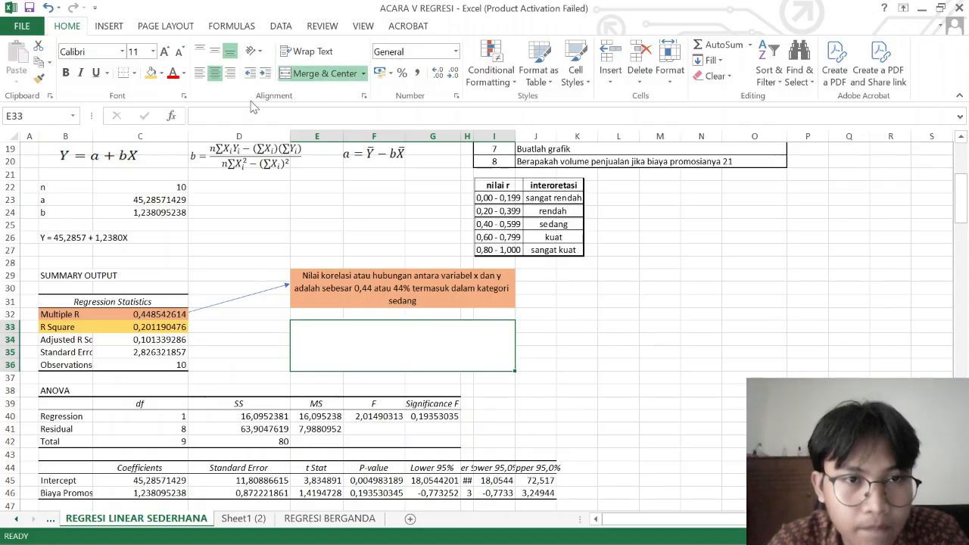
pyautogui.click(215, 51)
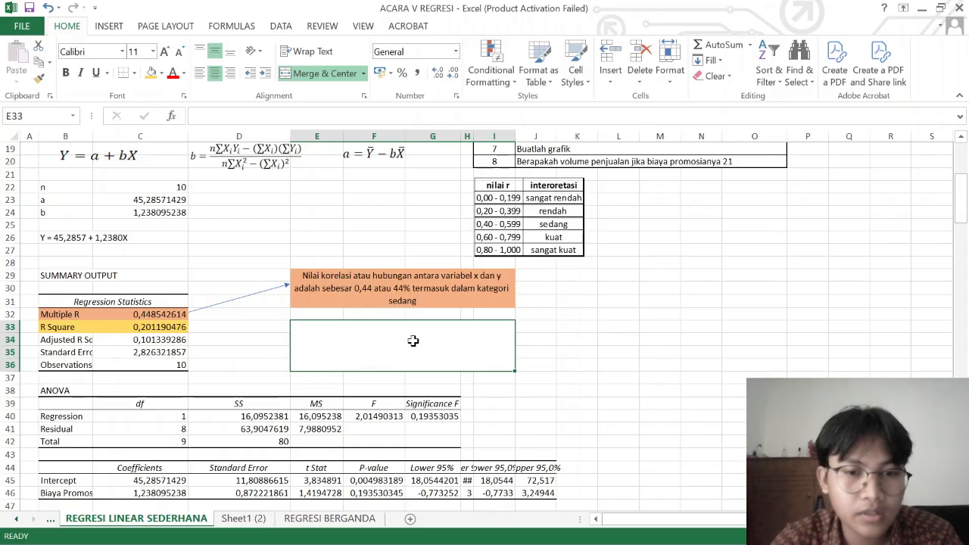
# Enter "Nilai koefisien determinasi sebesar0,2011" in the merged cell E33.
pyautogui.write('Nilai')
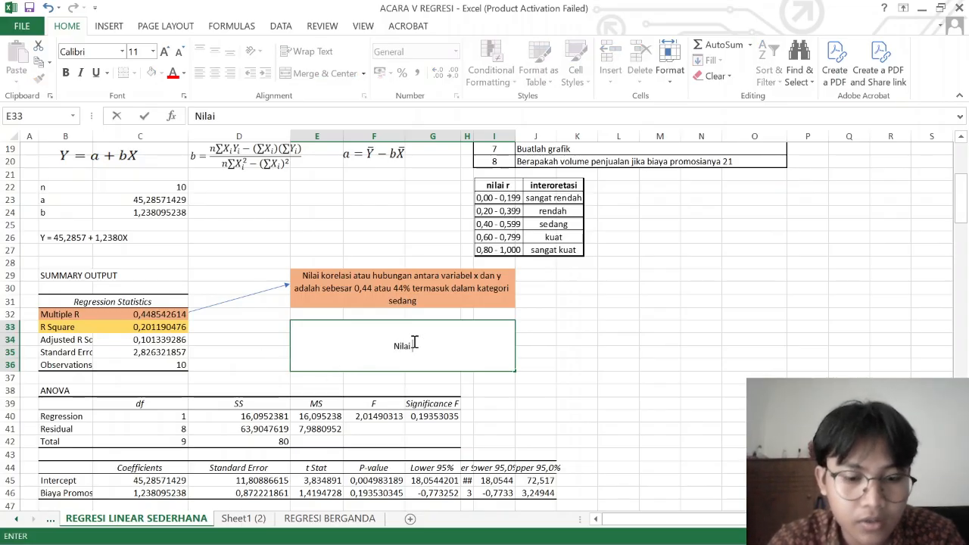
pyautogui.write(' koefisien det')
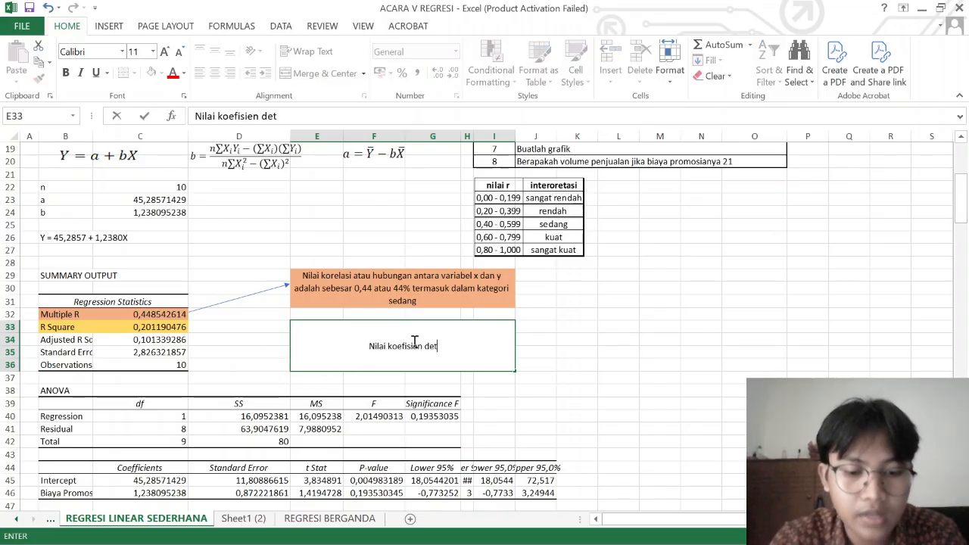
pyautogui.write('erminaasi')
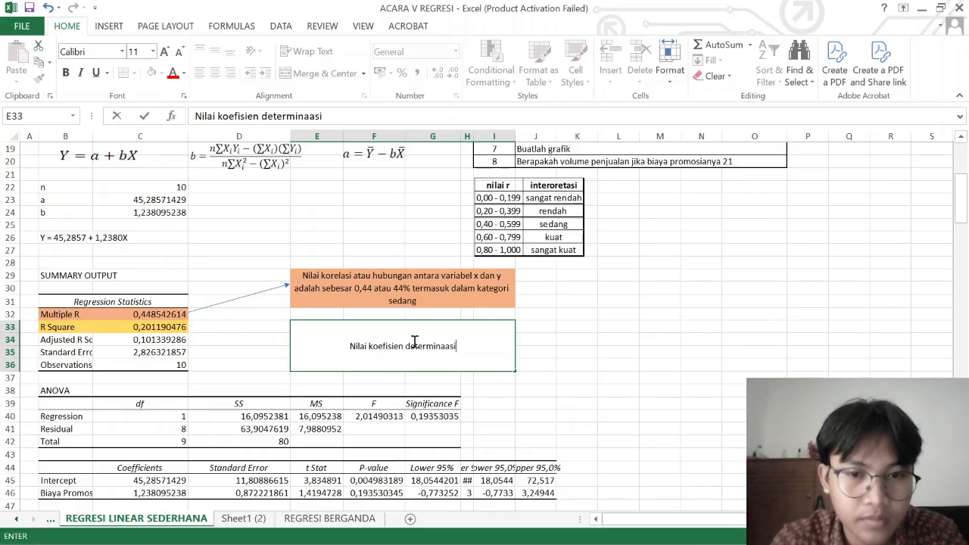
pyautogui.press('BackSpace')
pyautogui.press('BackSpace')
pyautogui.press('BackSpace')
pyautogui.write('si ')
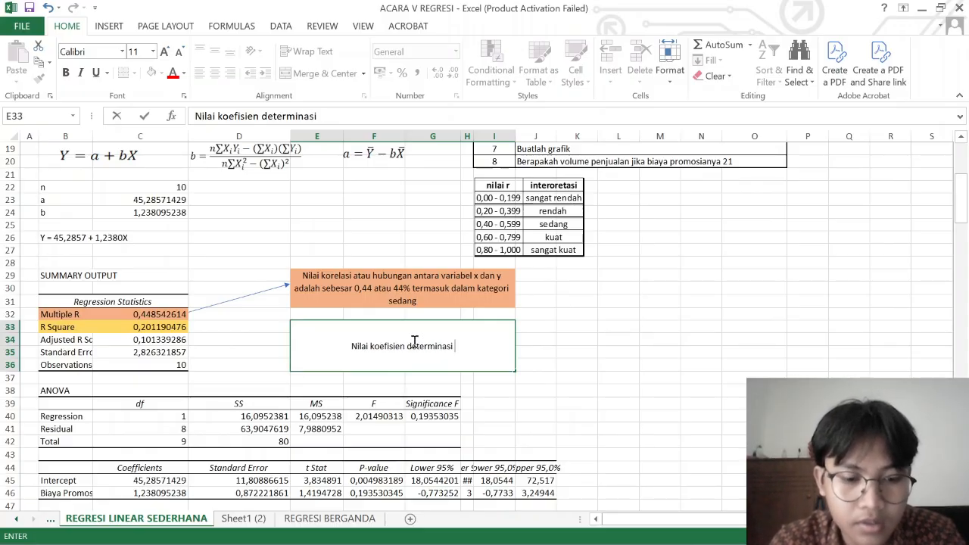
pyautogui.write('sebesar')
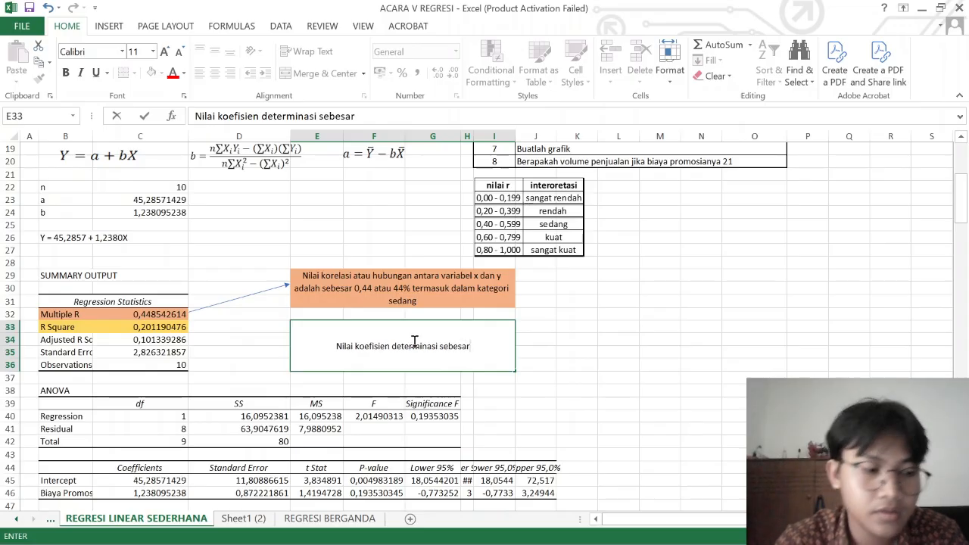
pyautogui.write('0')
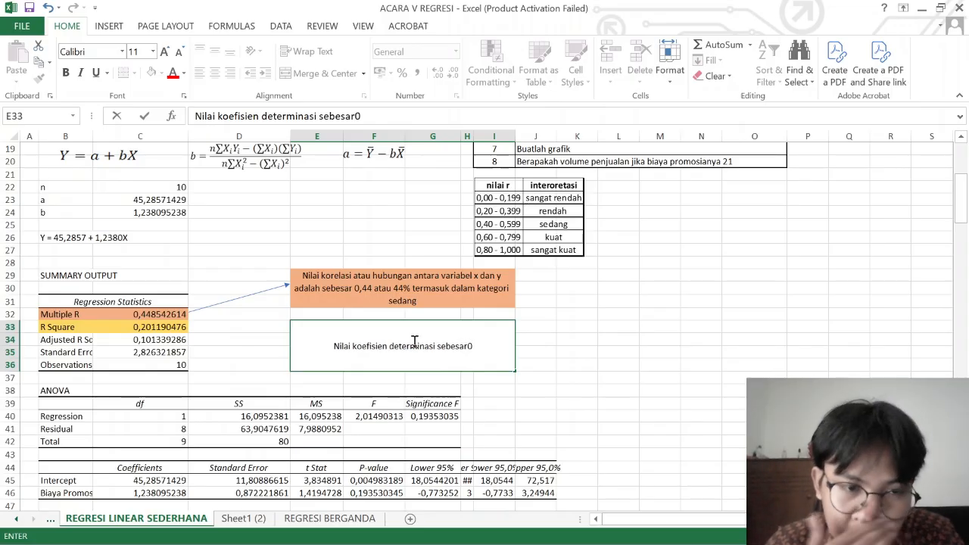
pyautogui.write(',2011')
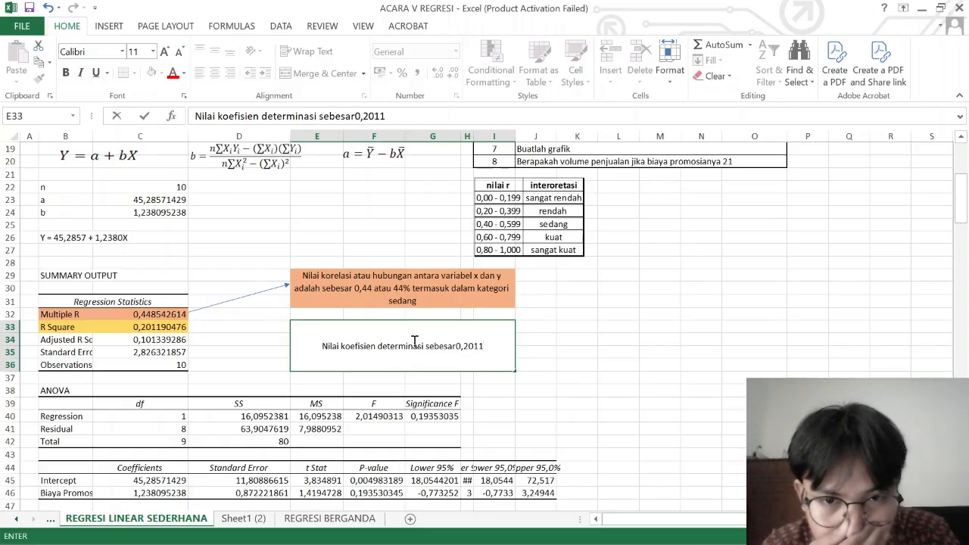
pyautogui.press('Left')
pyautogui.press('Left')
pyautogui.press('Left')
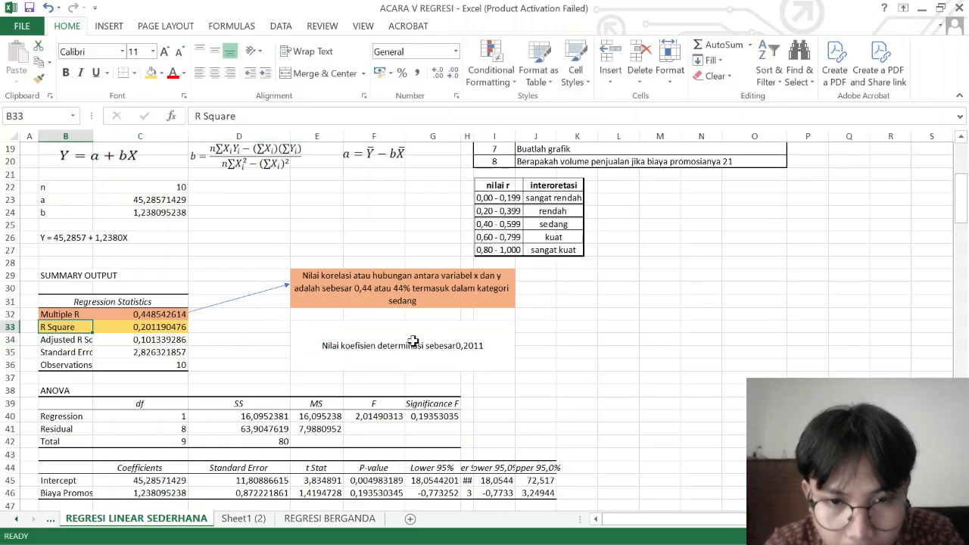
pyautogui.press('Right')
pyautogui.press('Right')
pyautogui.press('Right')
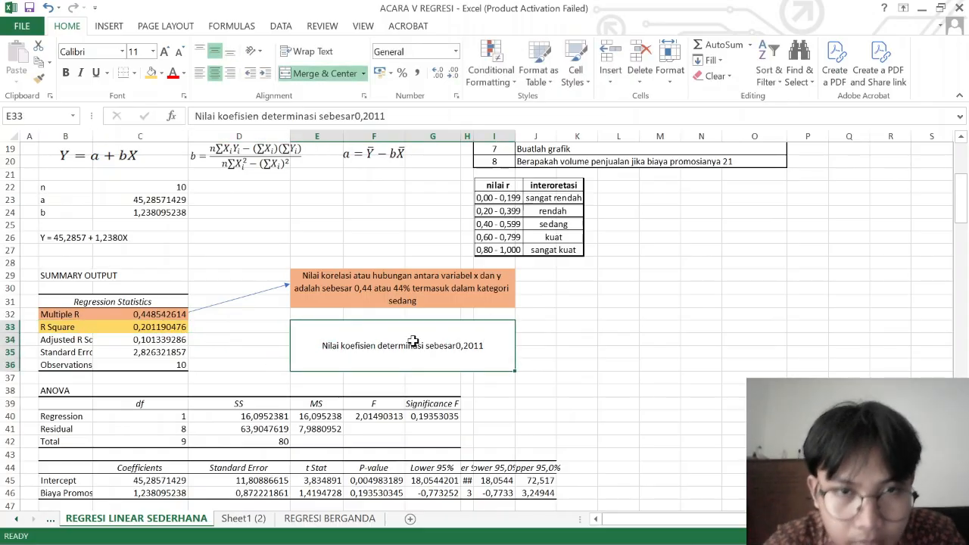
# Insert the missing space before 0,2011 in E33 and append "atau 20% sehingga variabel x hanya dapat mempengaruhi sebanyak 20% terhadap y".
pyautogui.click(357, 116)
pyautogui.write('0,2011')
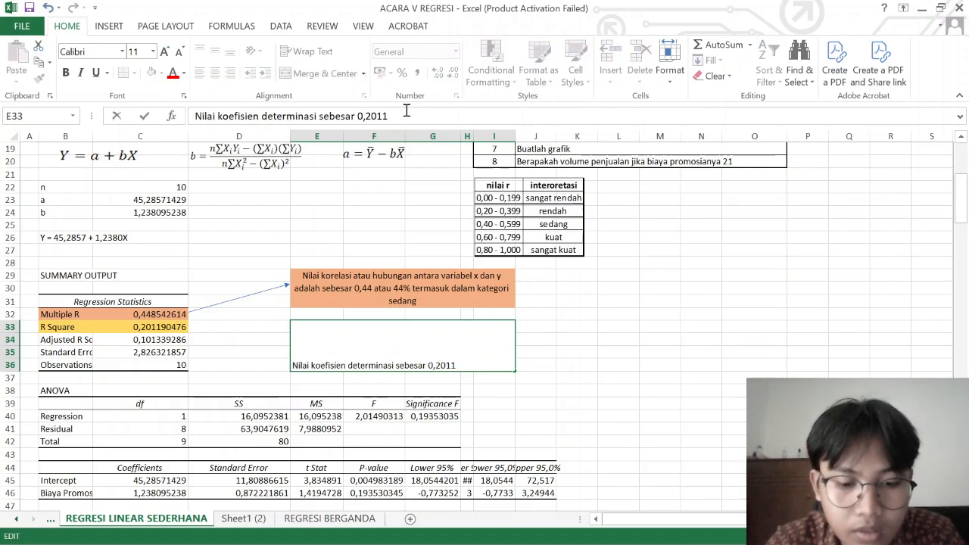
pyautogui.write(' atau 20%')
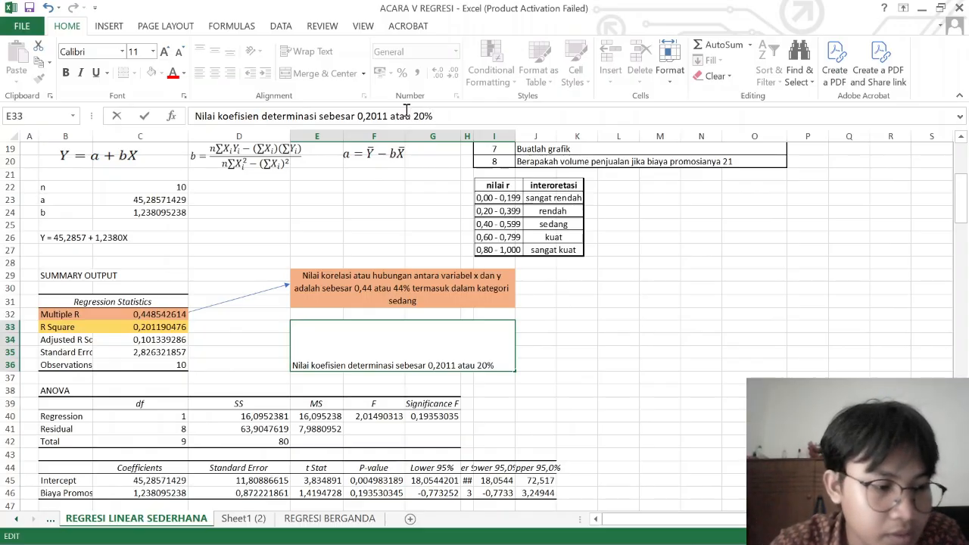
pyautogui.write(' sehingga')
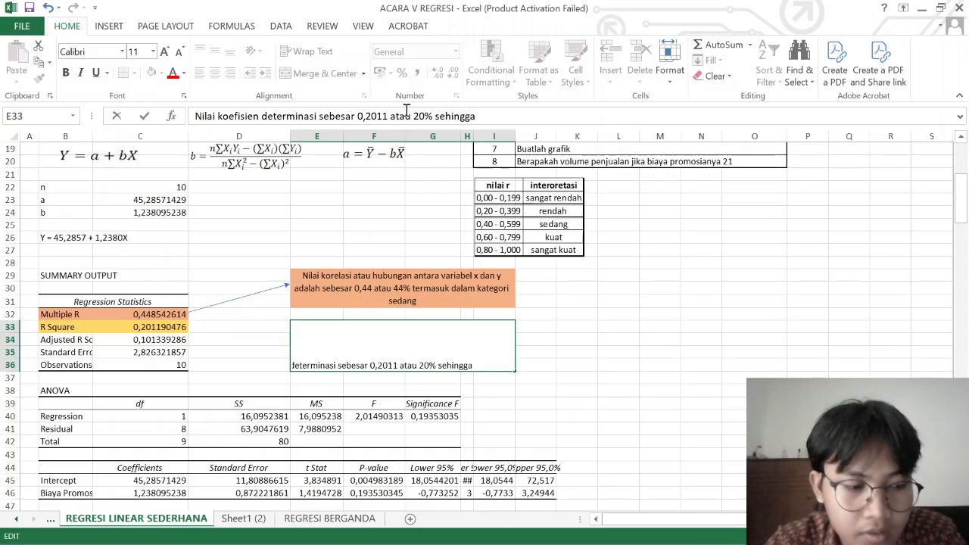
pyautogui.write(' variab')
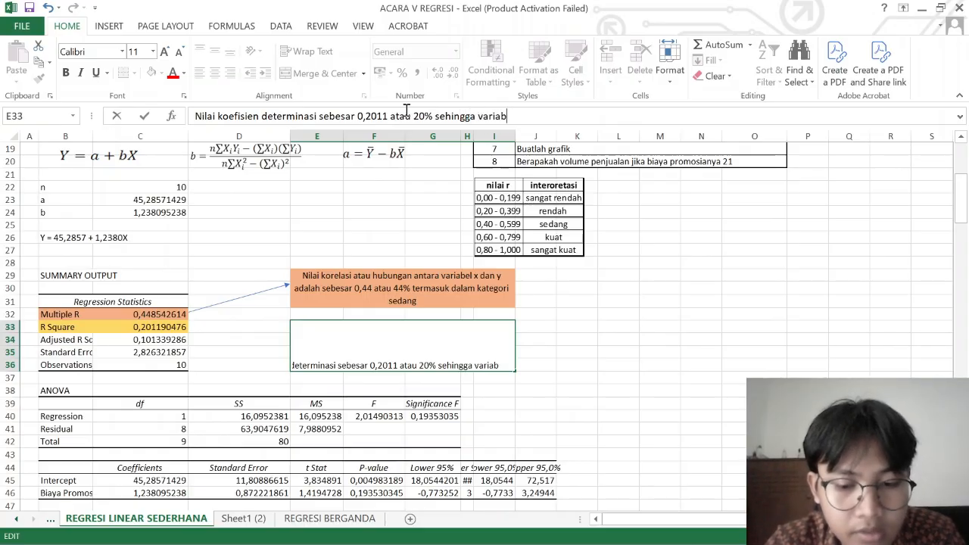
pyautogui.write('el')
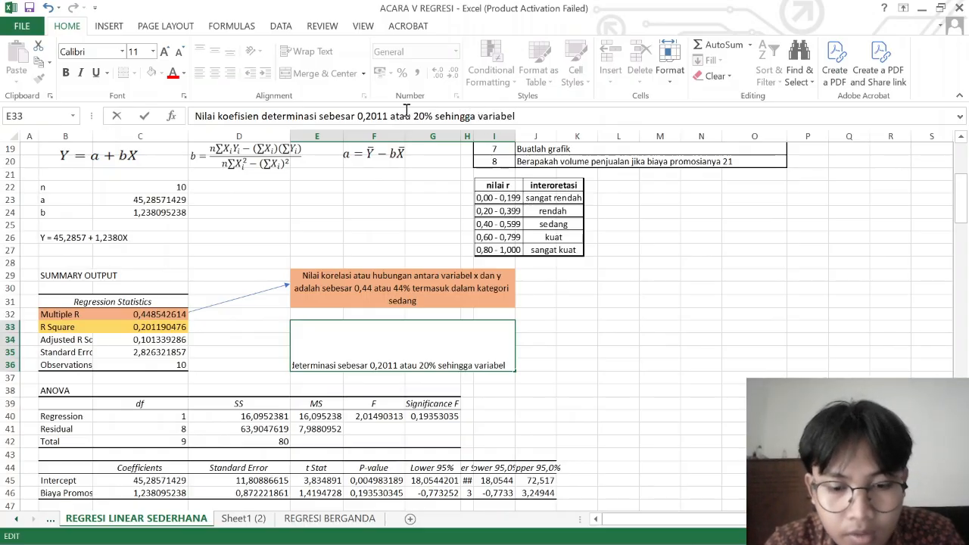
pyautogui.write(' x')
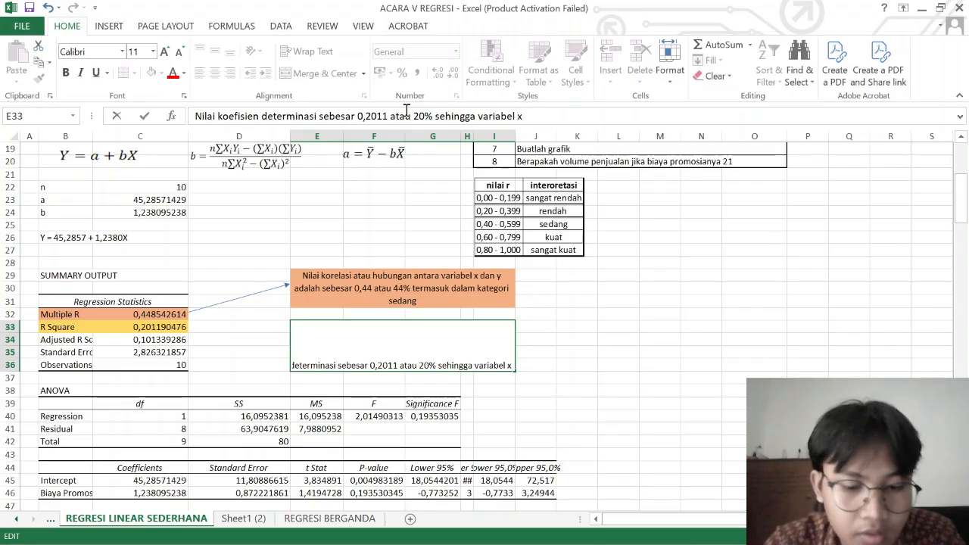
pyautogui.write(' hanya dapat')
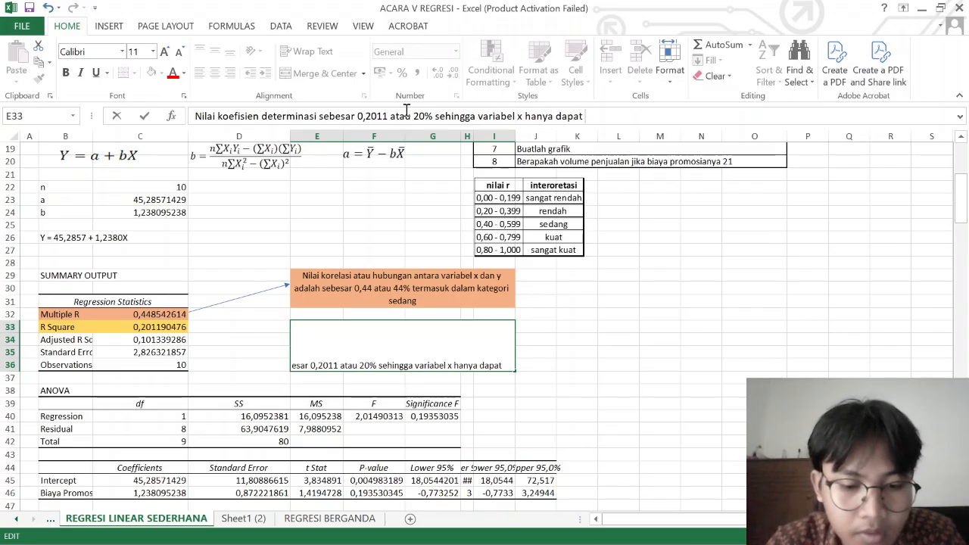
pyautogui.write(' memp')
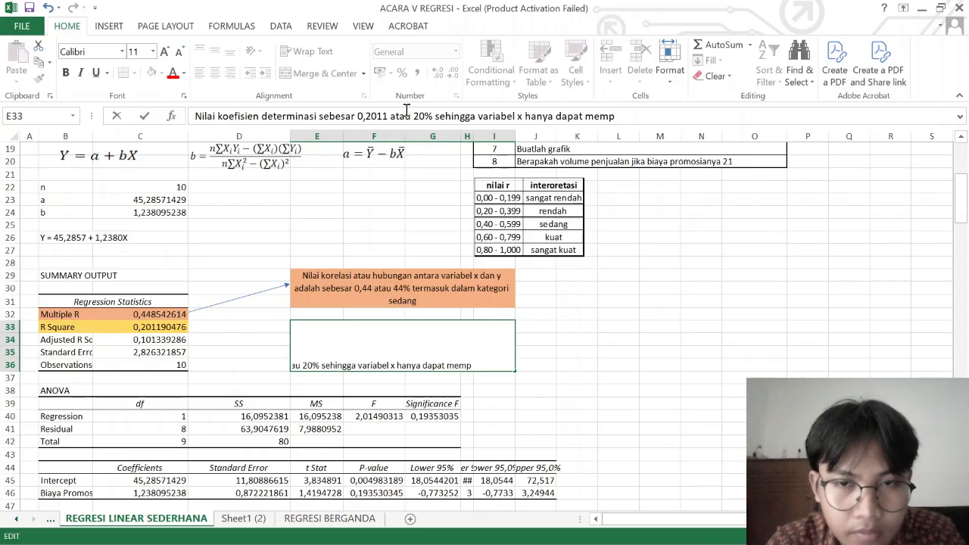
pyautogui.write('engaruh')
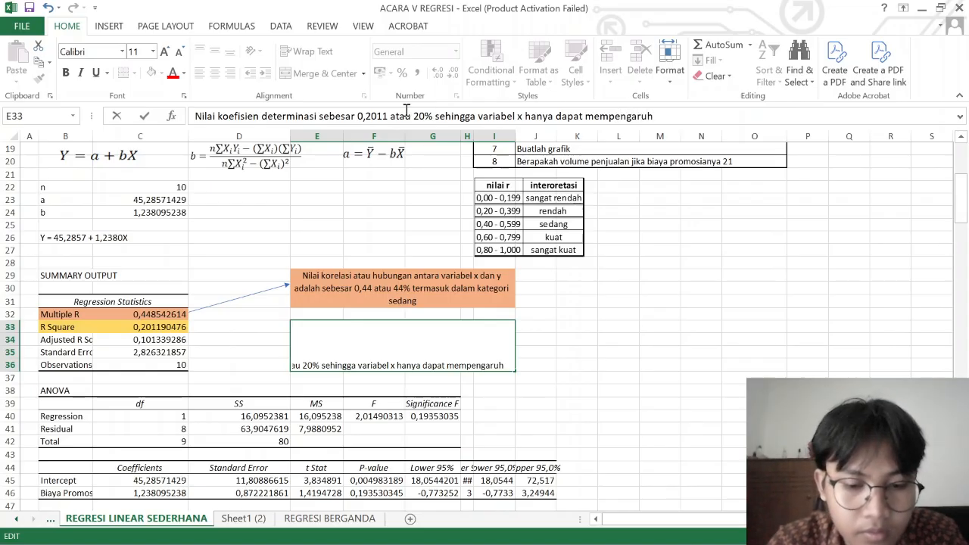
pyautogui.write('i s')
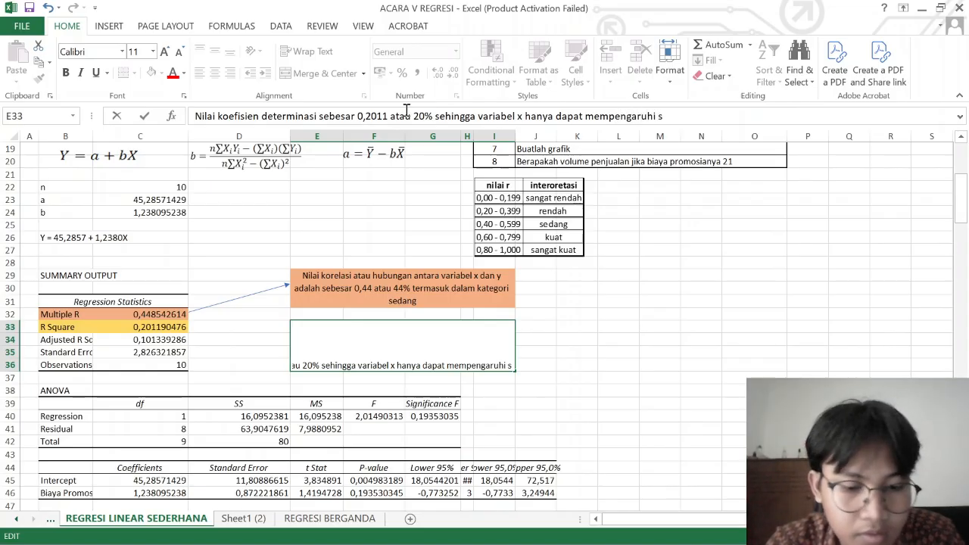
pyautogui.write('ebanyak 20%')
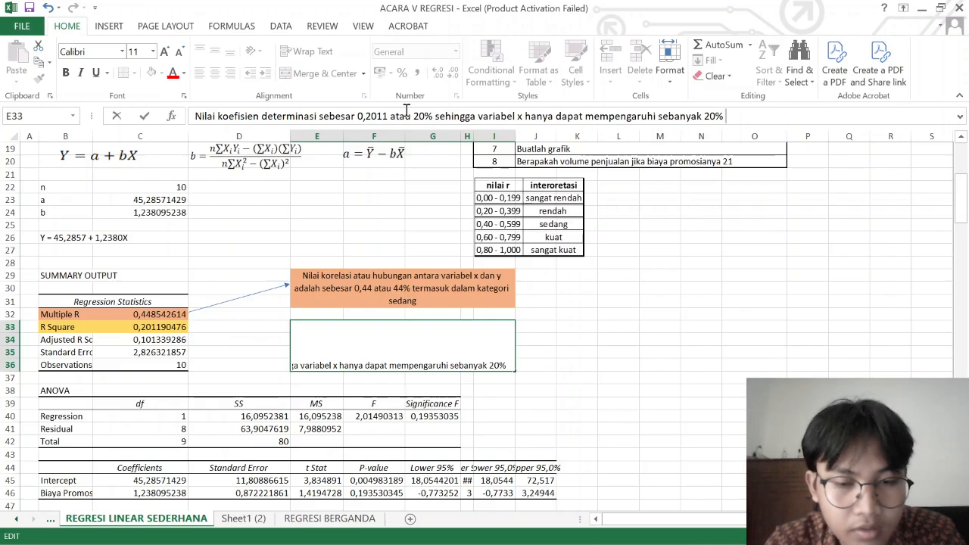
pyautogui.write('ter')
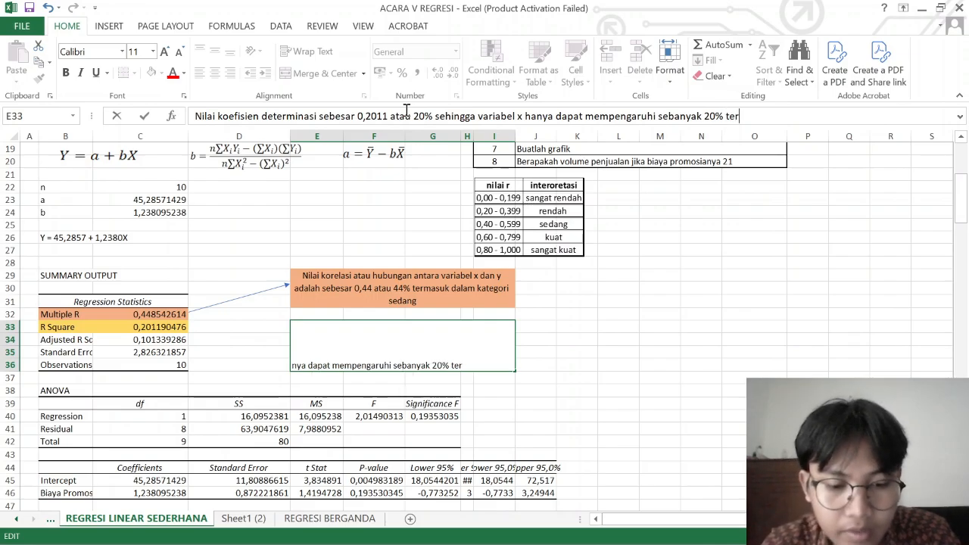
pyautogui.write('hadap y ')
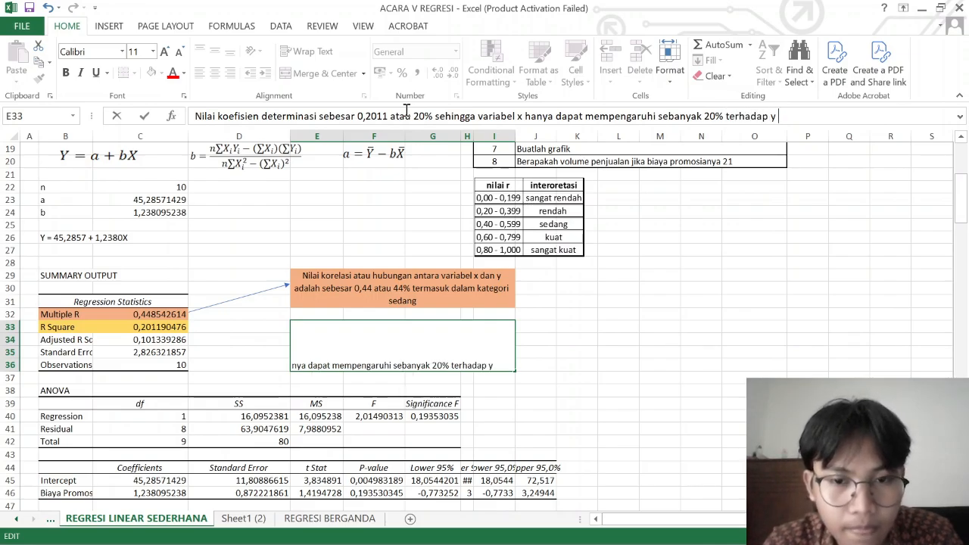
# Complete the determination interpretation in E33 with "dan 80% sisanya dipengaruhi variabel lainnya".
pyautogui.write('dan ')
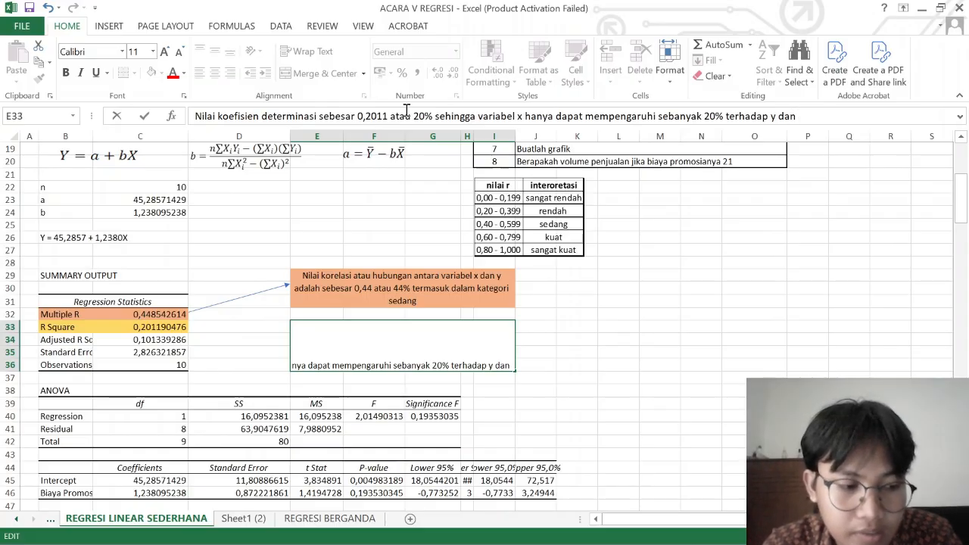
pyautogui.write('8')
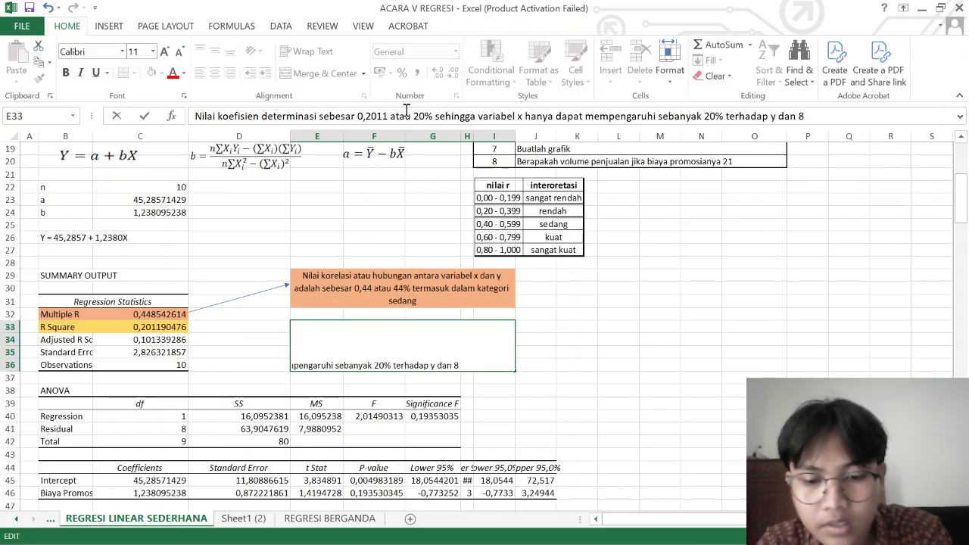
pyautogui.write('0% sisanya')
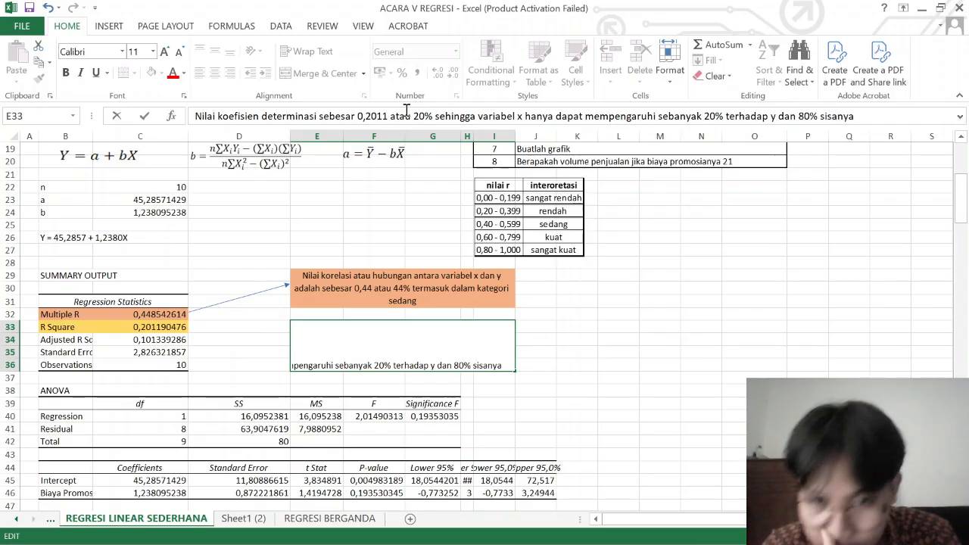
pyautogui.write(' dipengaru')
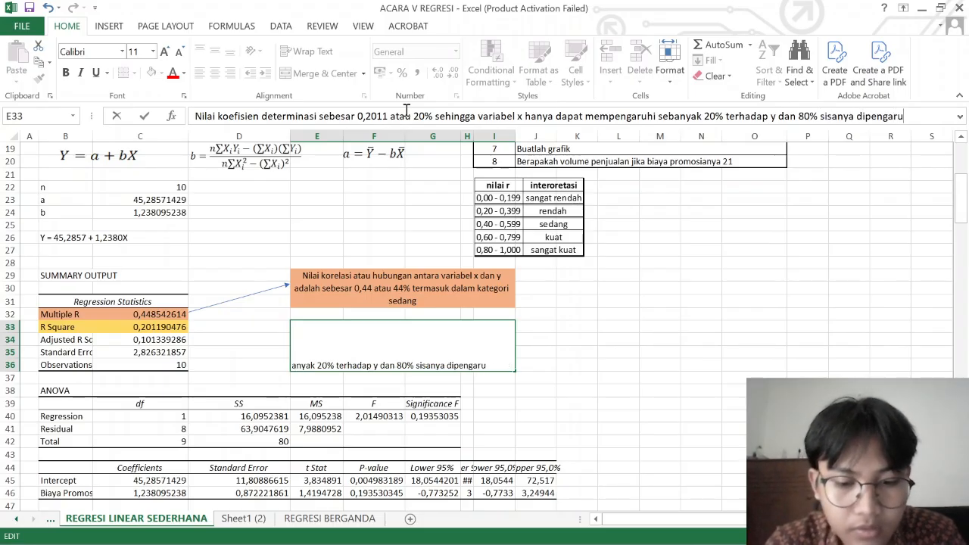
pyautogui.write('hi varia')
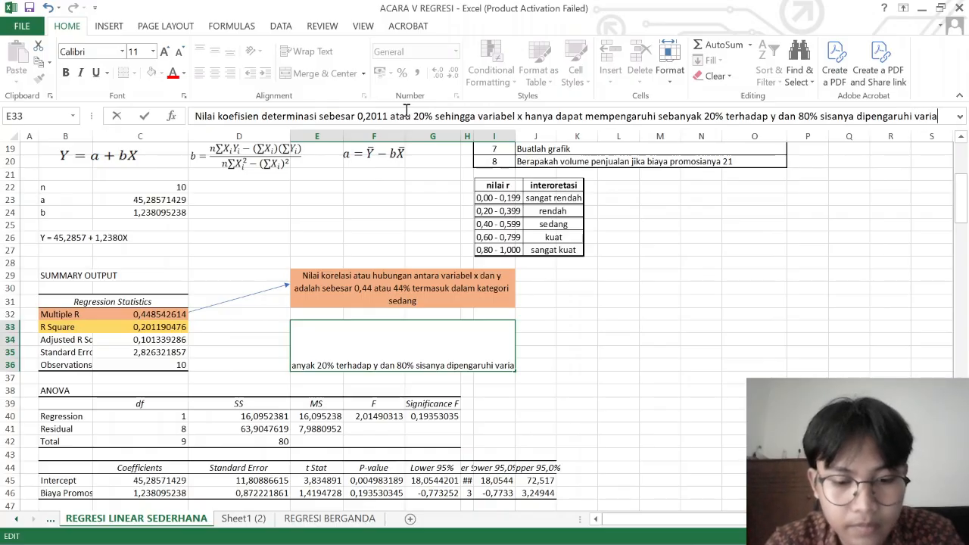
pyautogui.write('bel lainn')
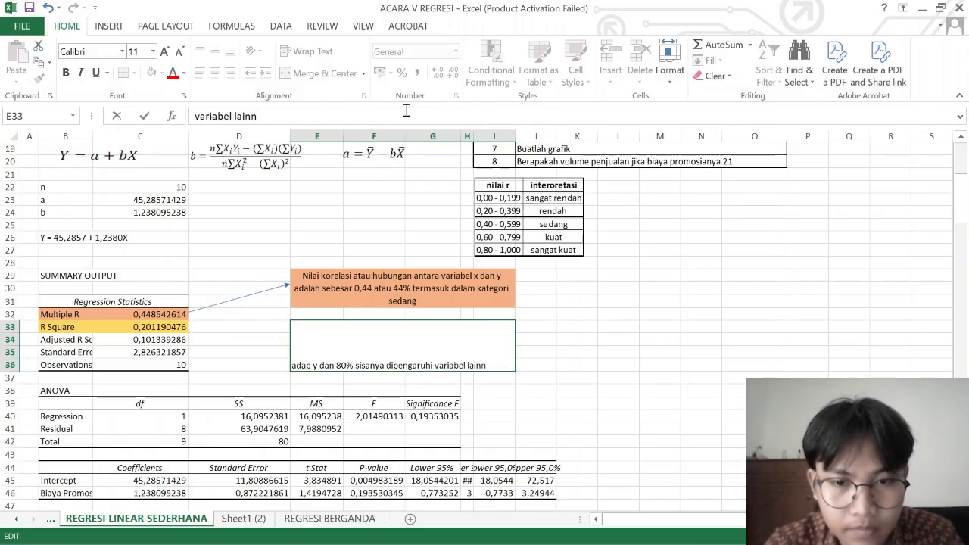
pyautogui.write('ya')
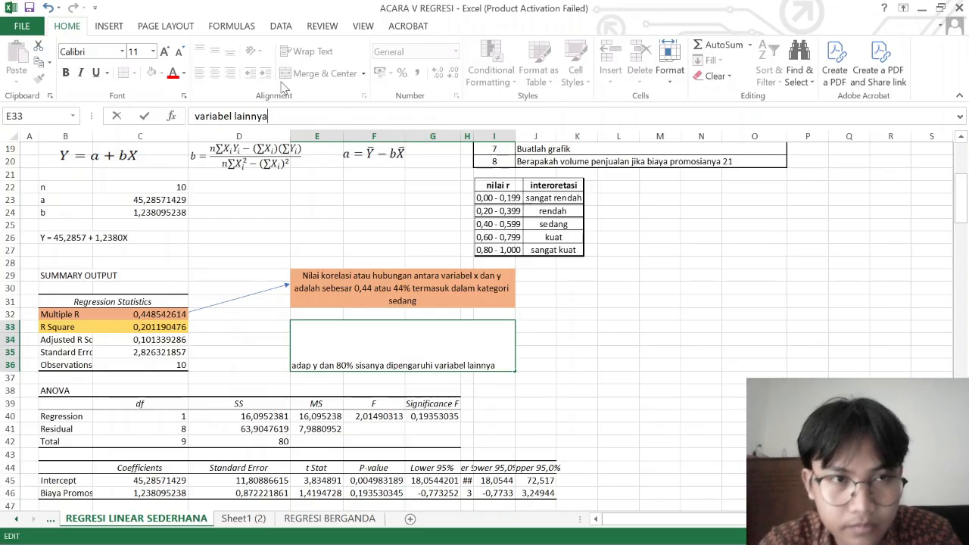
pyautogui.hotkey('ctrl', 'Return')
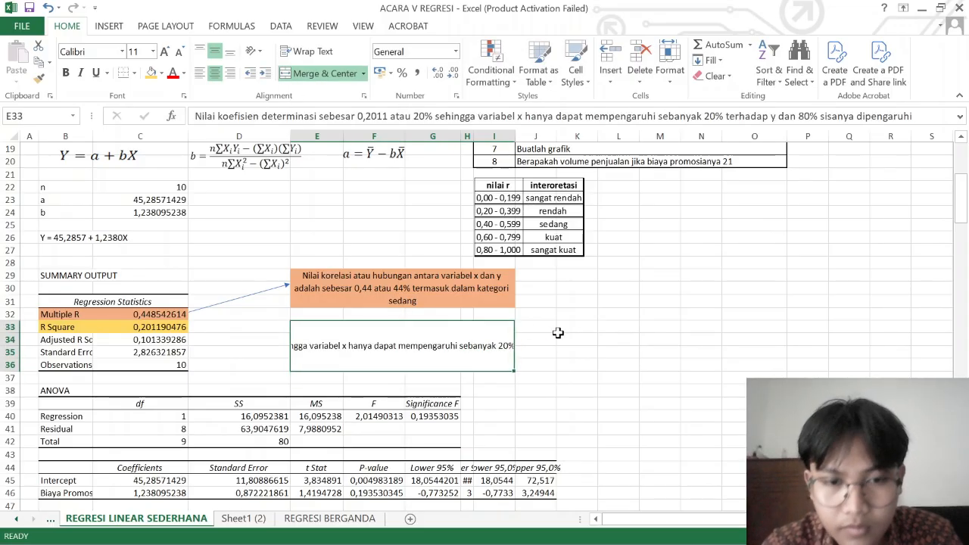
# Wrap the text in merged cell E33 and fill it with the same light gold as the R Square row.
pyautogui.click(303, 51)
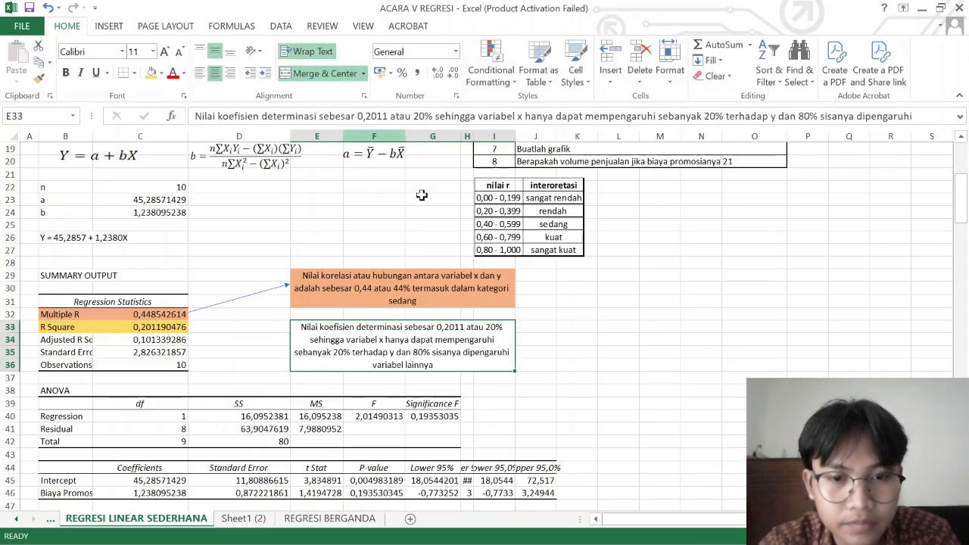
pyautogui.click(152, 73)
pyautogui.click(631, 361)
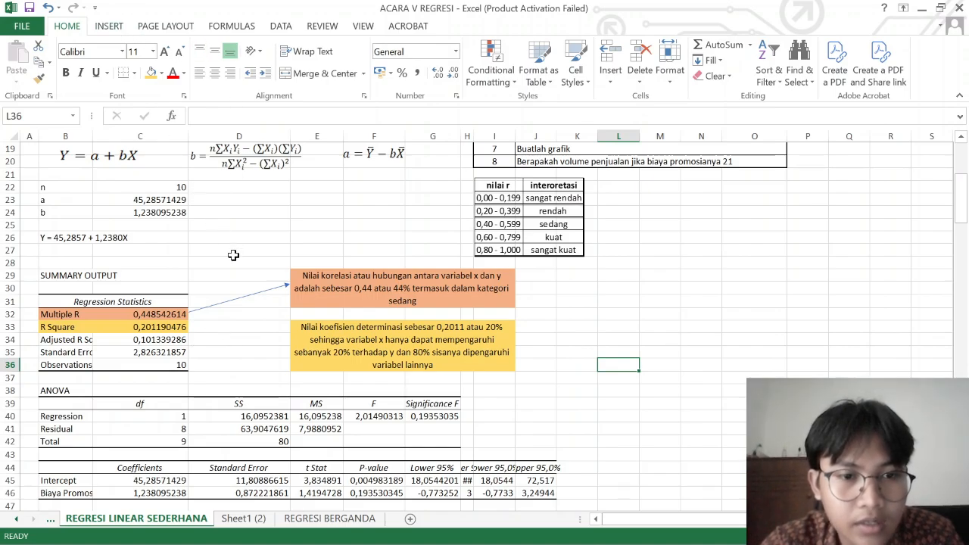
# Duplicate the Multiple R arrow and place the copy from the R Square value in C33 to the gold interpretation in E33.
pyautogui.click(253, 294)
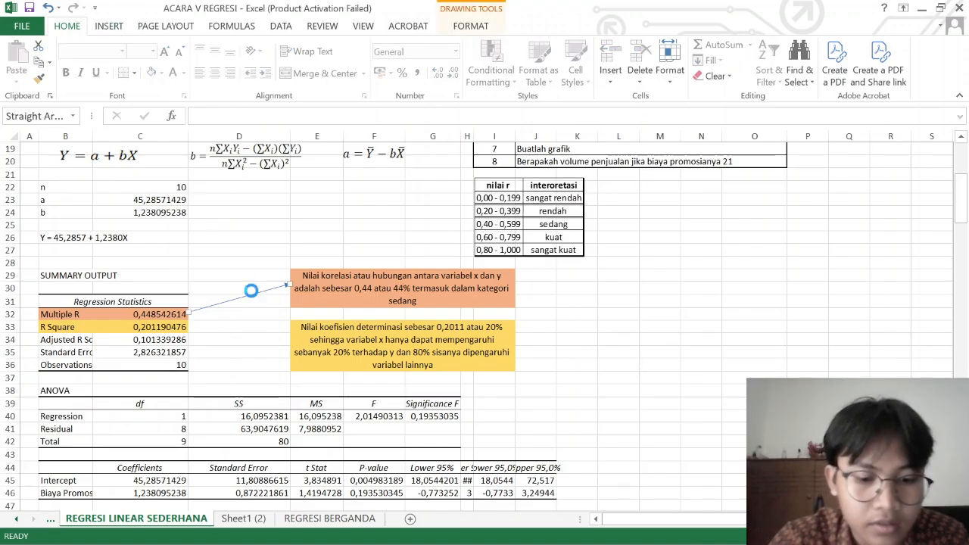
pyautogui.hotkey('ctrl', 'c')
pyautogui.hotkey('ctrl', 'v')
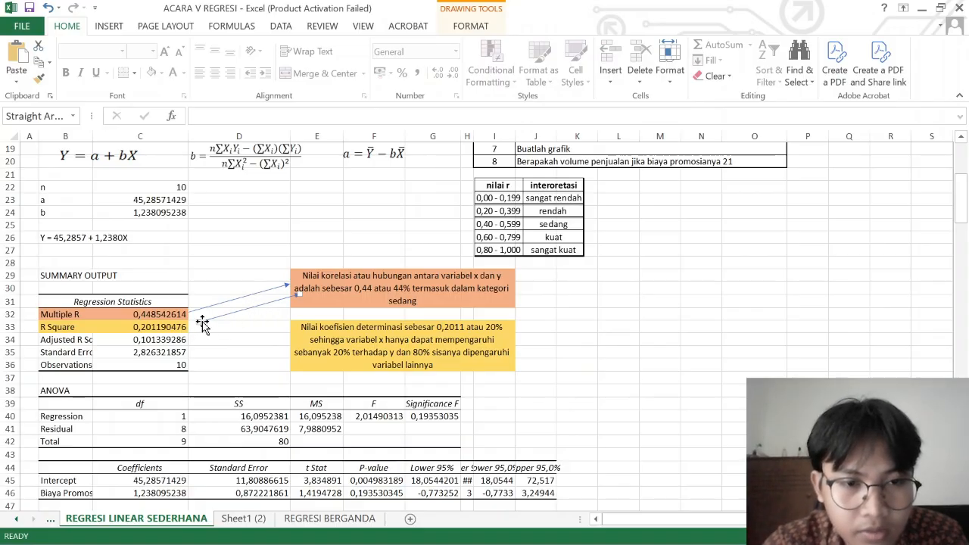
pyautogui.moveTo(197, 325); pyautogui.dragTo(190, 327)
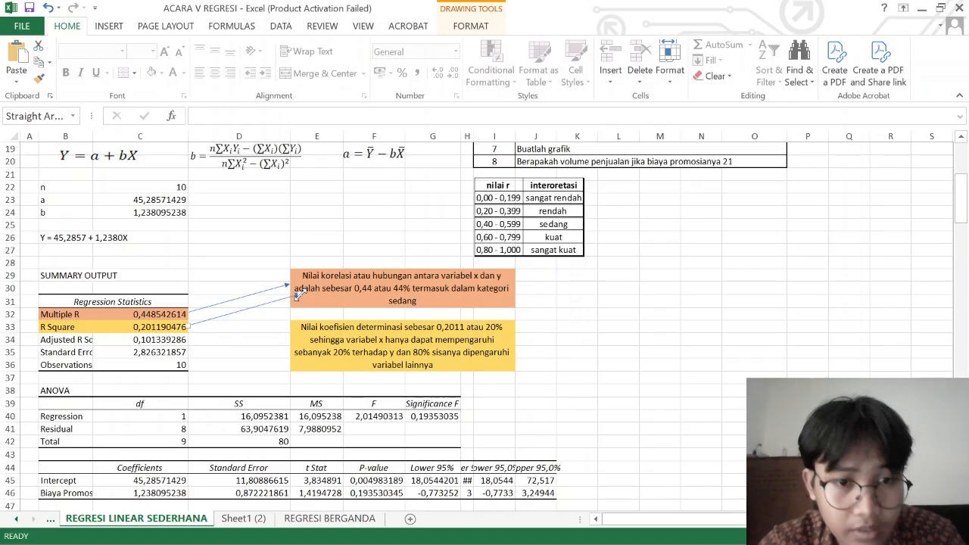
pyautogui.moveTo(297, 296); pyautogui.dragTo(289, 340)
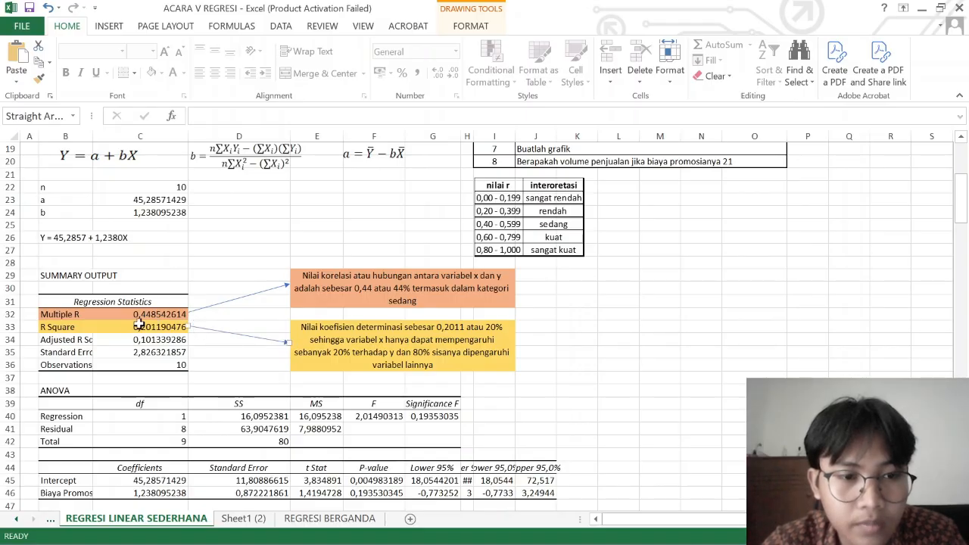
pyautogui.click(241, 363)
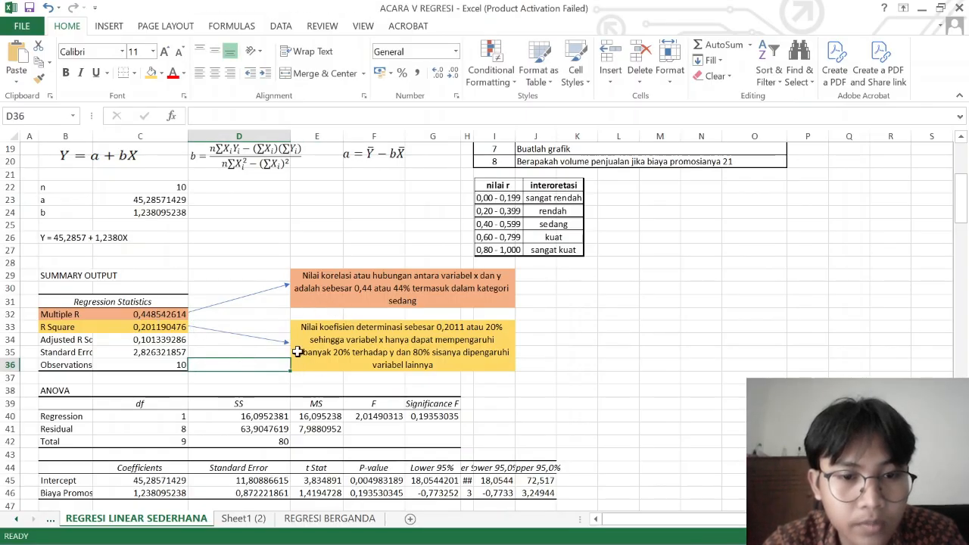
# Compare the Biaya Promosi (x) and Volume Penjualan (y) data table with the correlation and determination interpretations beside the regression statistics.
pyautogui.scroll(1, 383, 339)
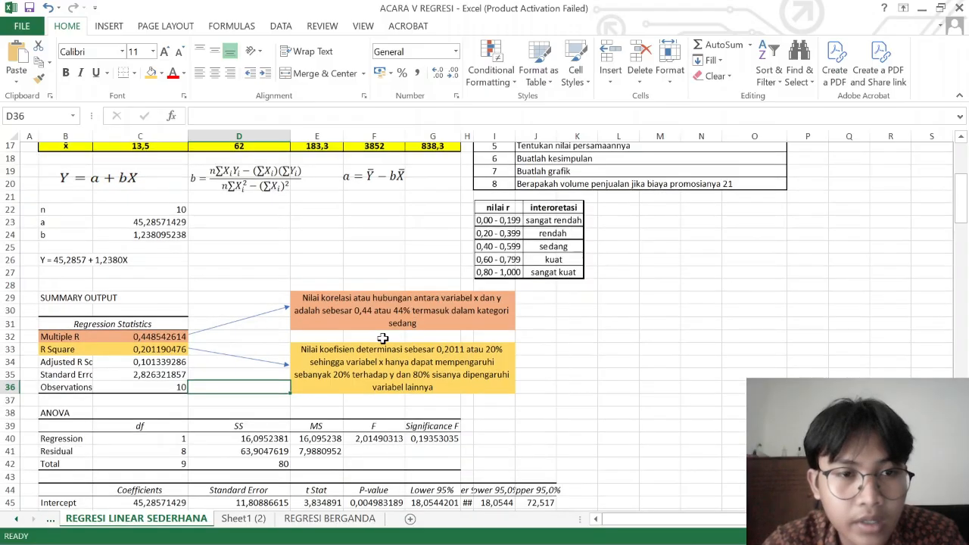
pyautogui.scroll(5, 383, 339)
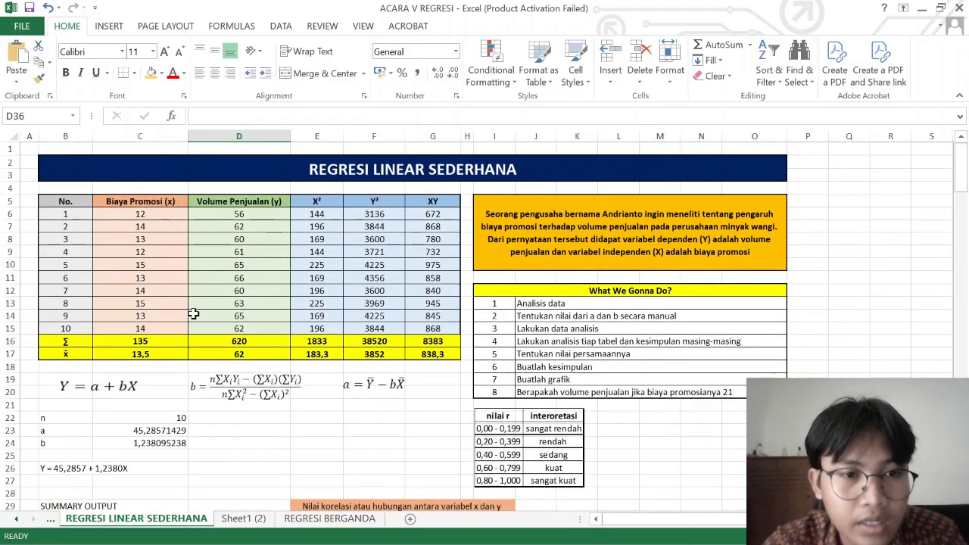
pyautogui.scroll(-2, 194, 314)
pyautogui.scroll(1, 182, 300)
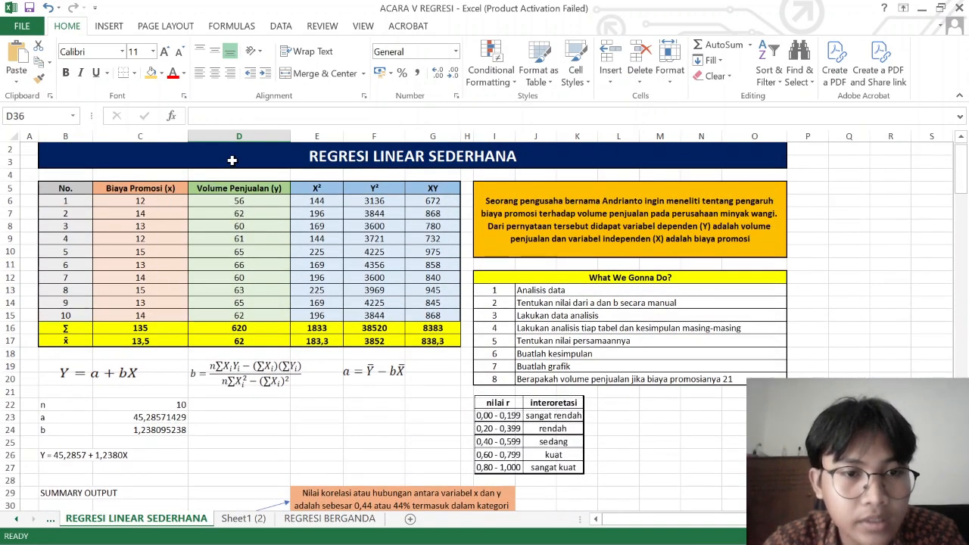
pyautogui.scroll(-6, 325, 259)
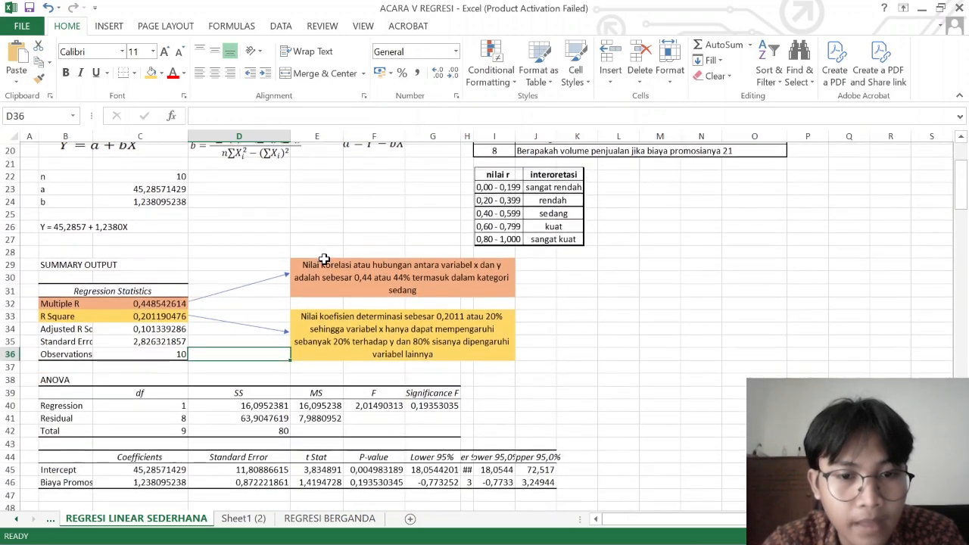
pyautogui.click(554, 374)
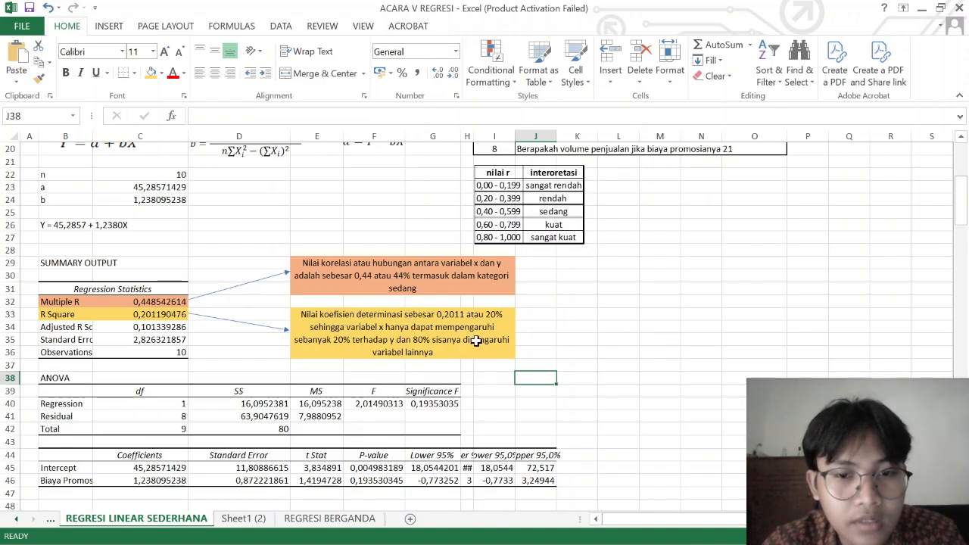
pyautogui.scroll(2, 535, 334)
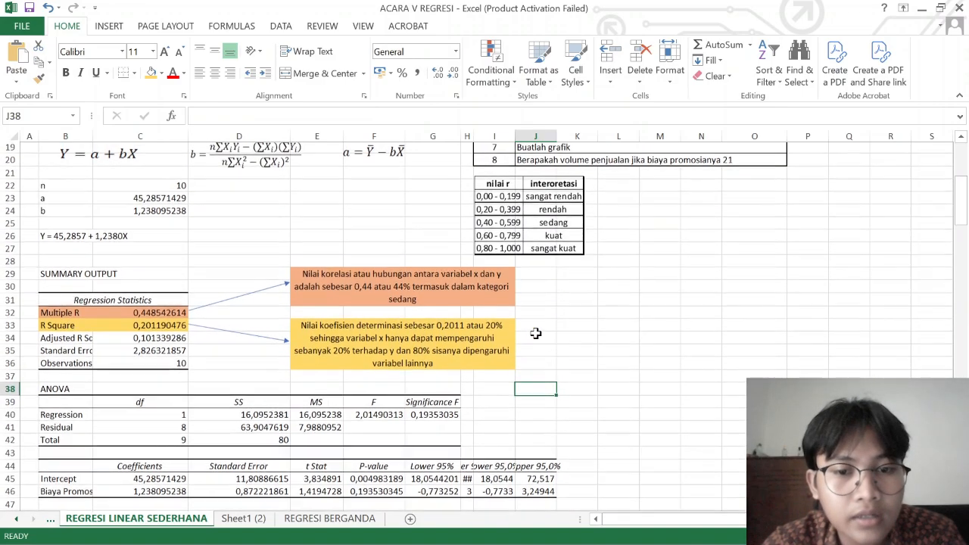
pyautogui.scroll(4, 535, 333)
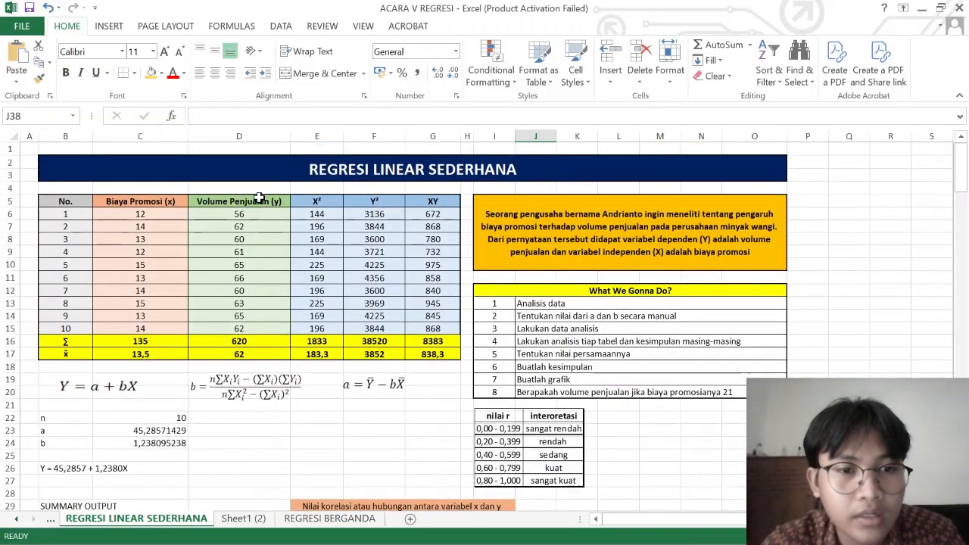
# Review the correlation and determination interpretations together with the ANOVA and coefficients tables of the regression output.
pyautogui.scroll(-7, 310, 310)
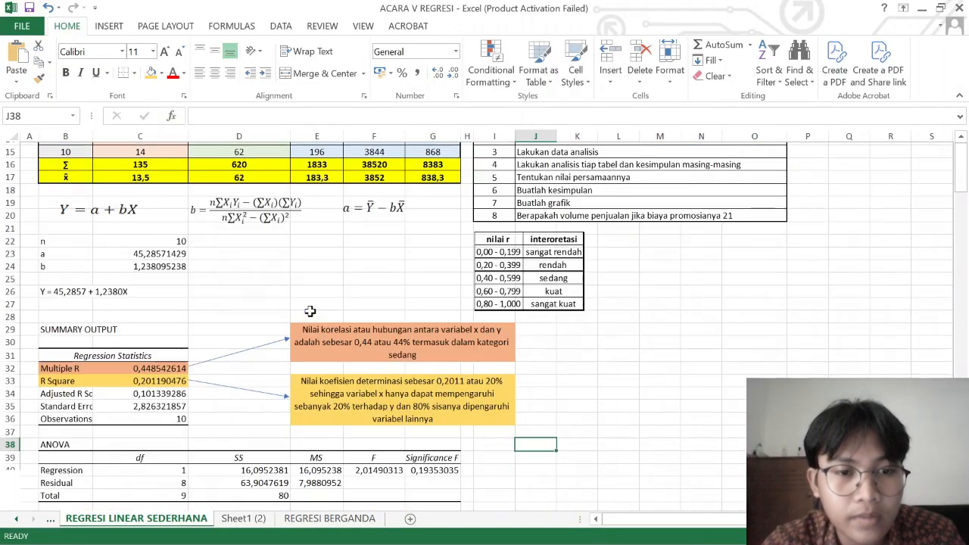
pyautogui.scroll(-1, 455, 333)
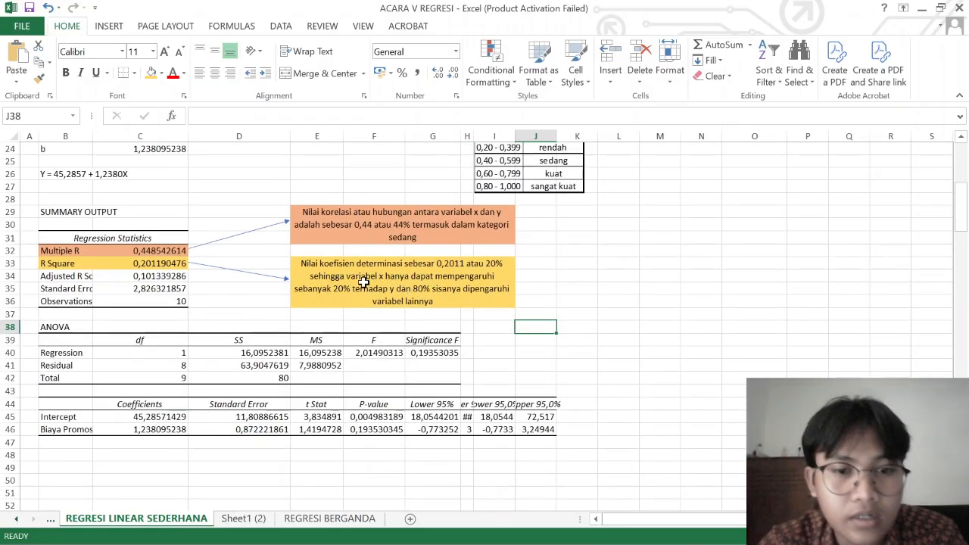
pyautogui.scroll(2, 387, 278)
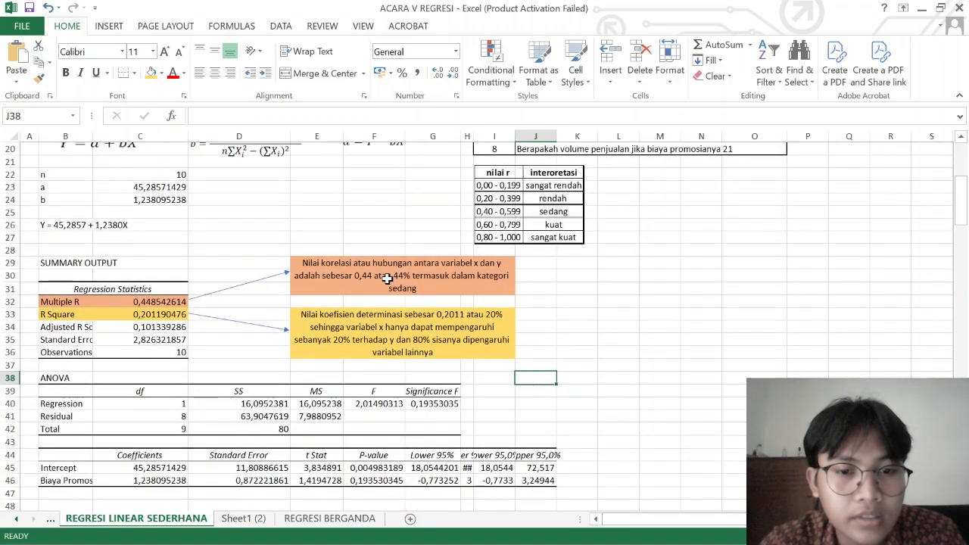
pyautogui.scroll(-1, 387, 278)
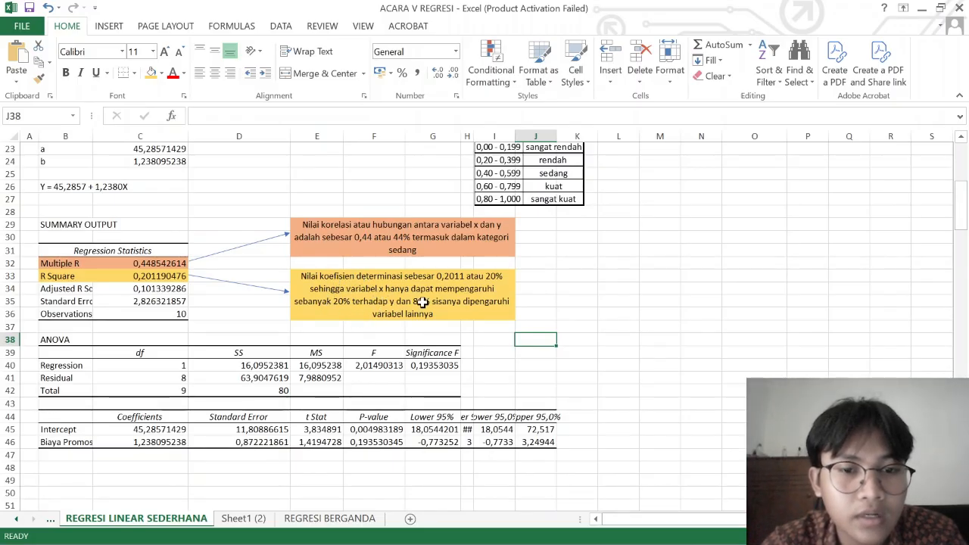
pyautogui.scroll(-2, 426, 322)
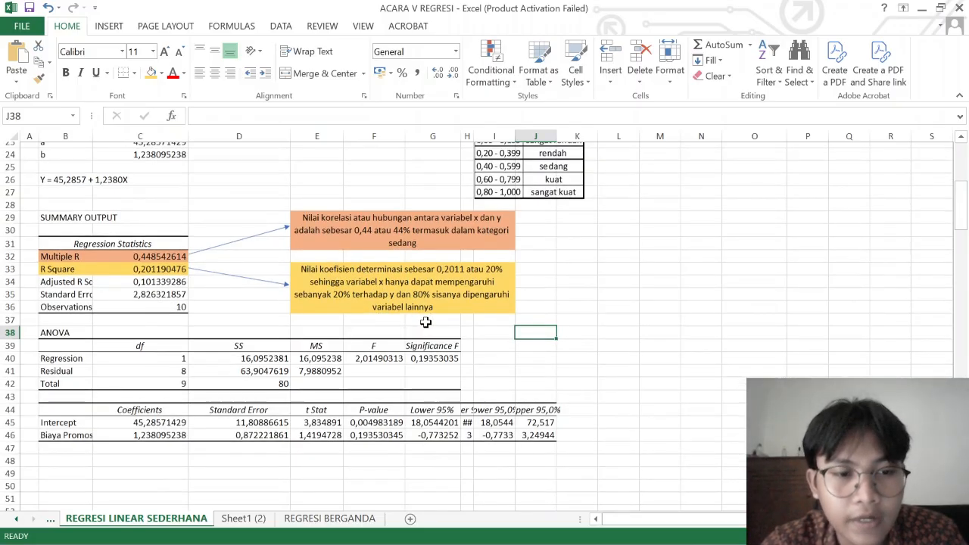
pyautogui.click(426, 326)
pyautogui.click(358, 389)
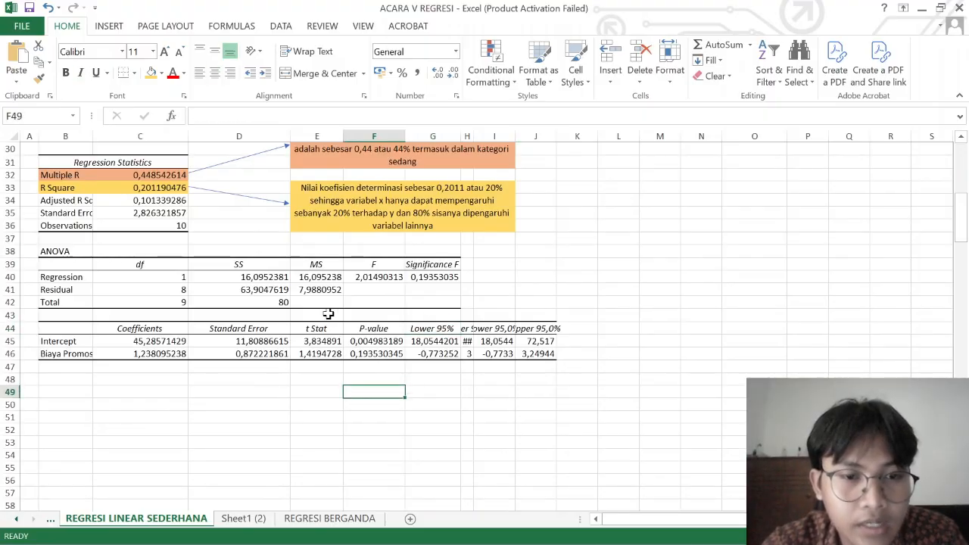
pyautogui.click(286, 393)
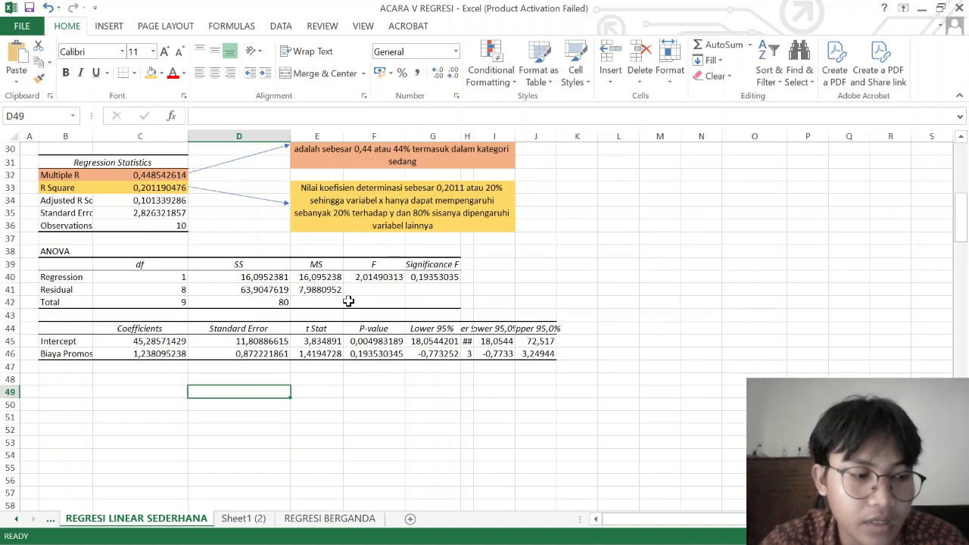
# Label cell E47 "t-hitung" below the Biaya Promosi t Stat value and fill E46:E47 with yellow.
pyautogui.click(310, 369)
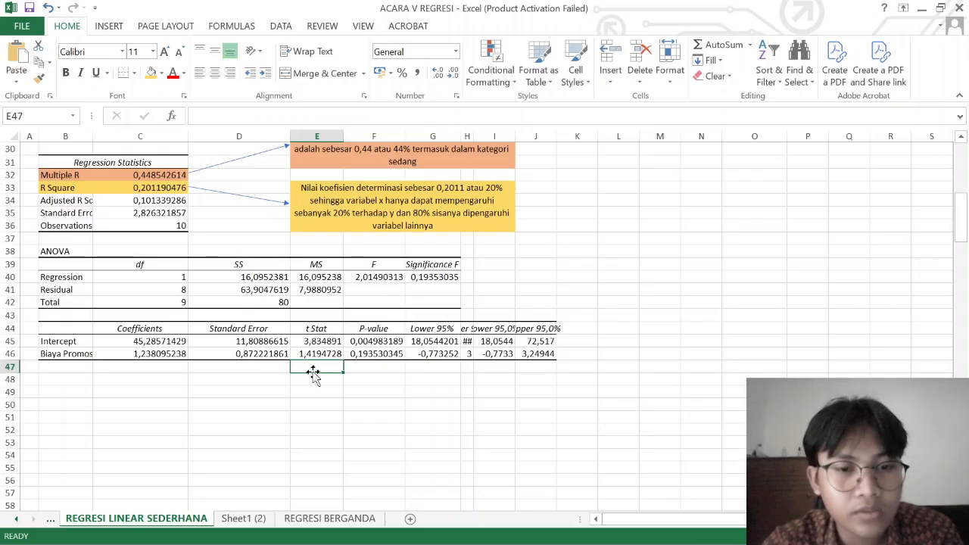
pyautogui.write('t')
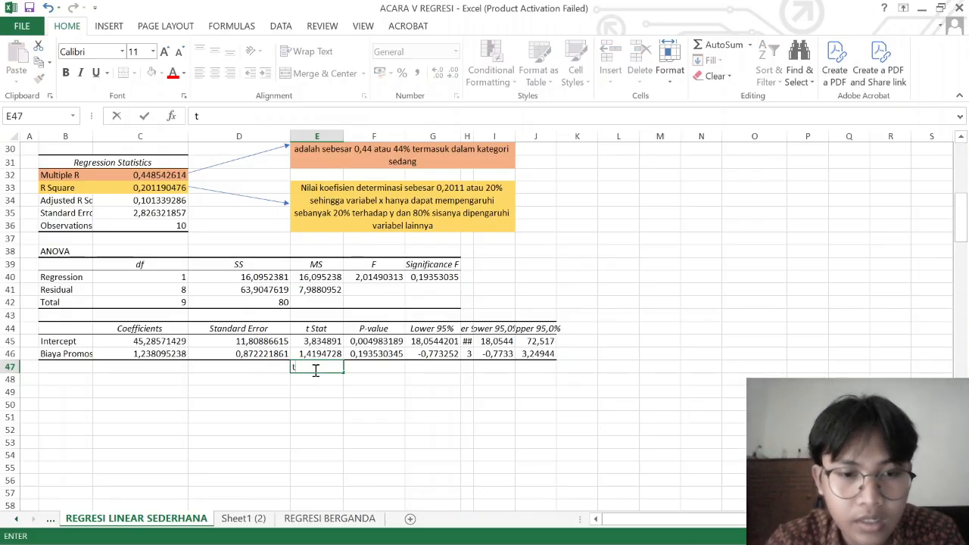
pyautogui.write('-hitung')
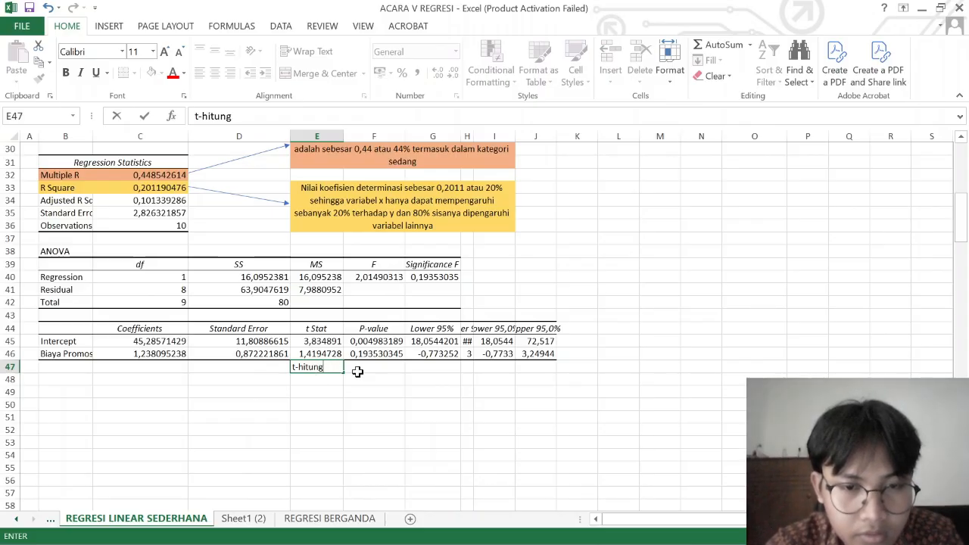
pyautogui.press('Return')
pyautogui.moveTo(336, 358); pyautogui.dragTo(334, 370)
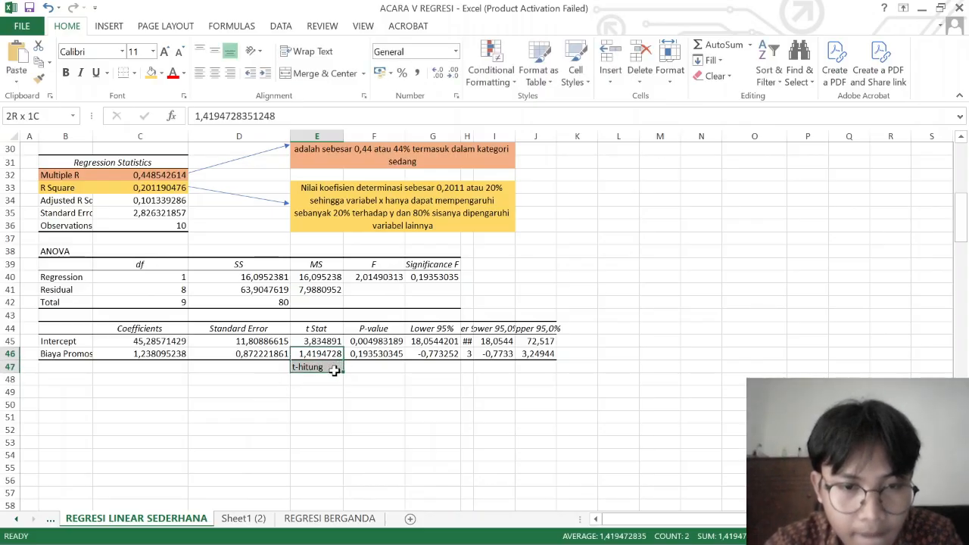
pyautogui.click(161, 73)
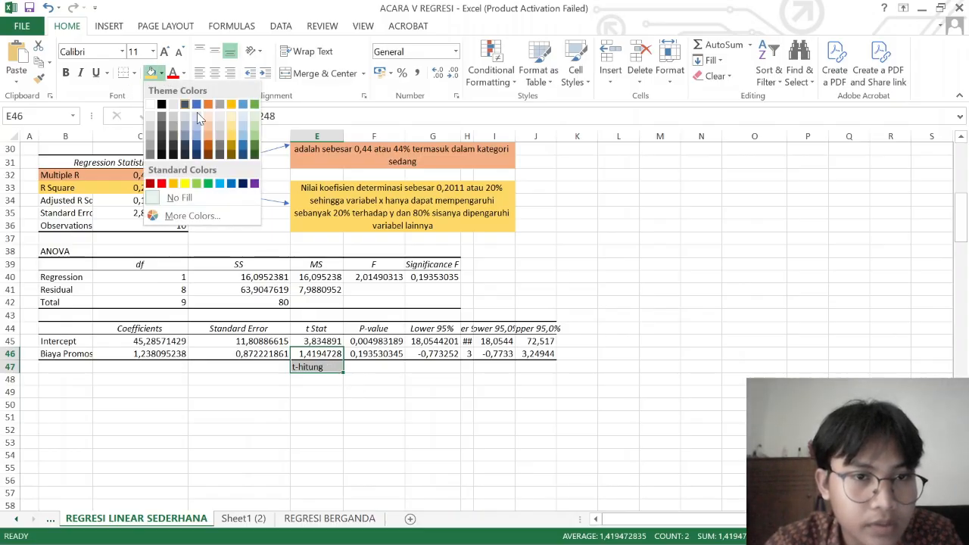
pyautogui.click(184, 187)
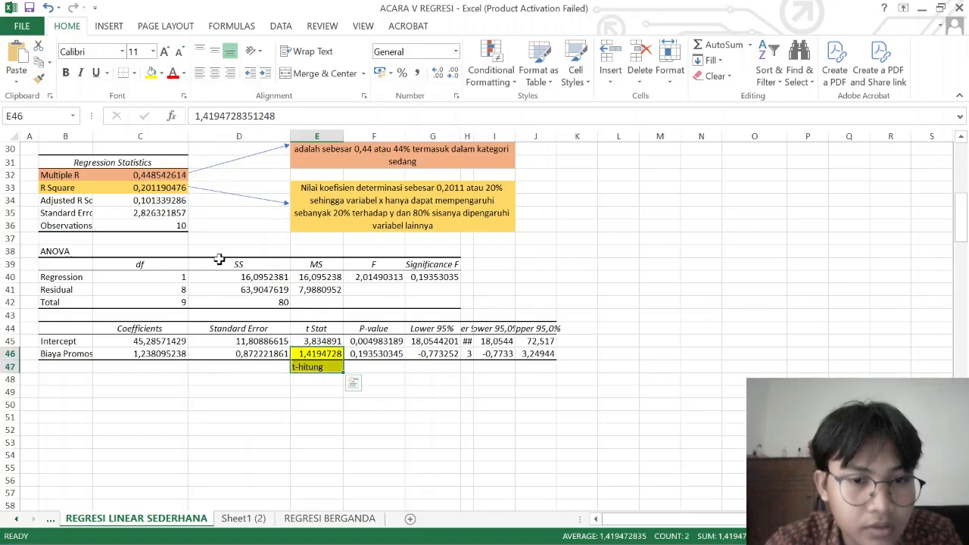
pyautogui.click(310, 391)
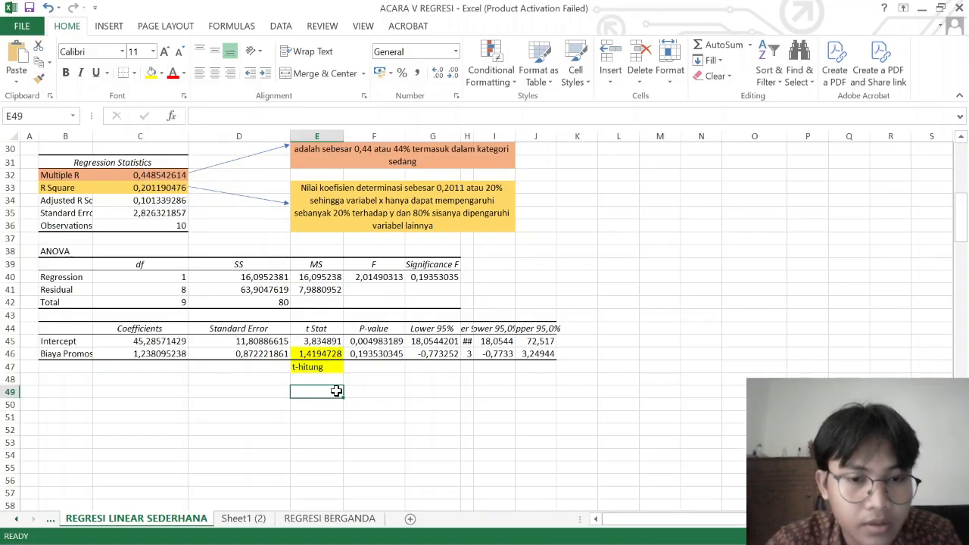
pyautogui.write('t')
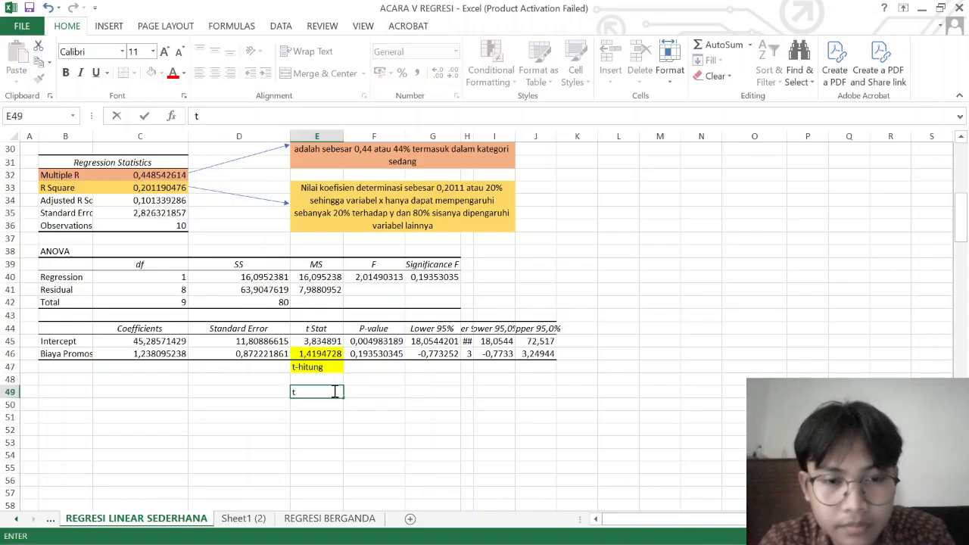
pyautogui.press('BackSpace')
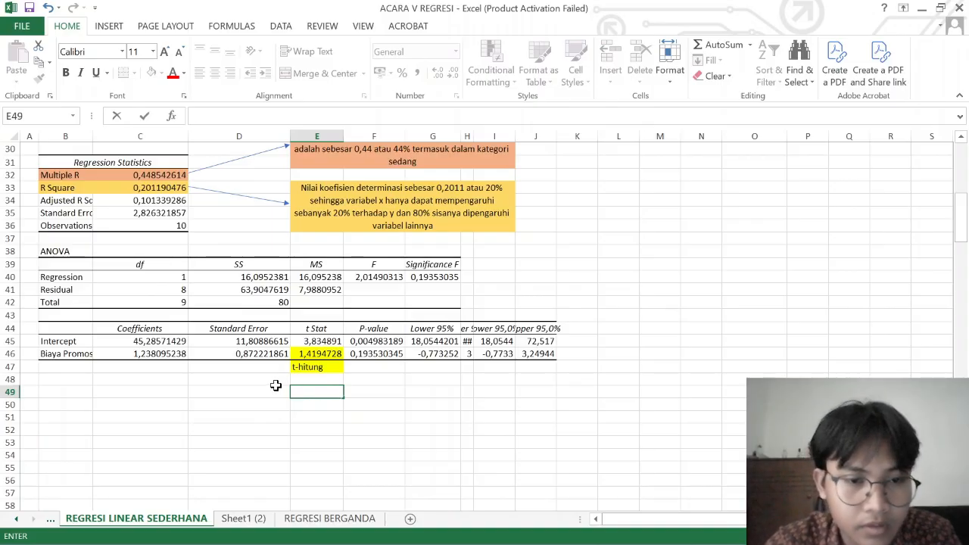
pyautogui.click(152, 378)
pyautogui.write('t')
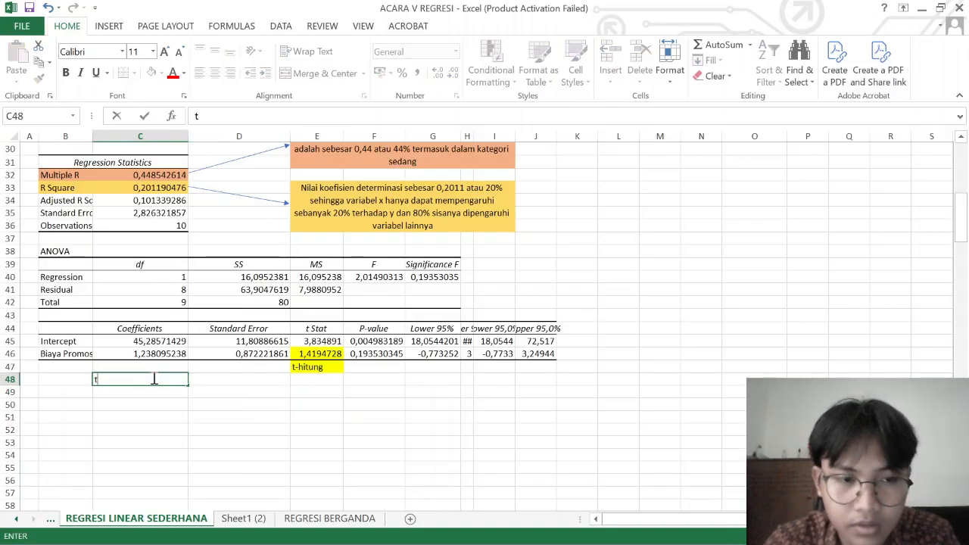
pyautogui.press('Tab')
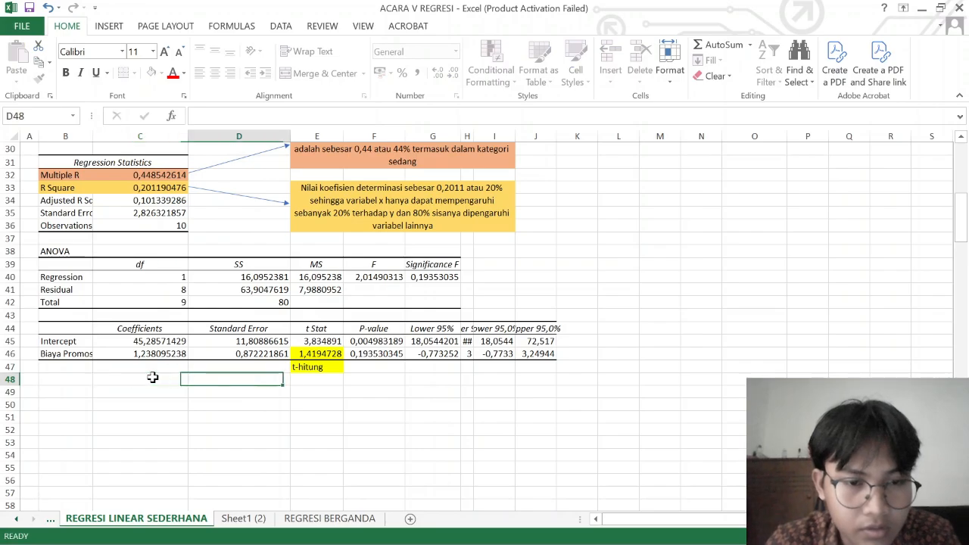
pyautogui.write('t')
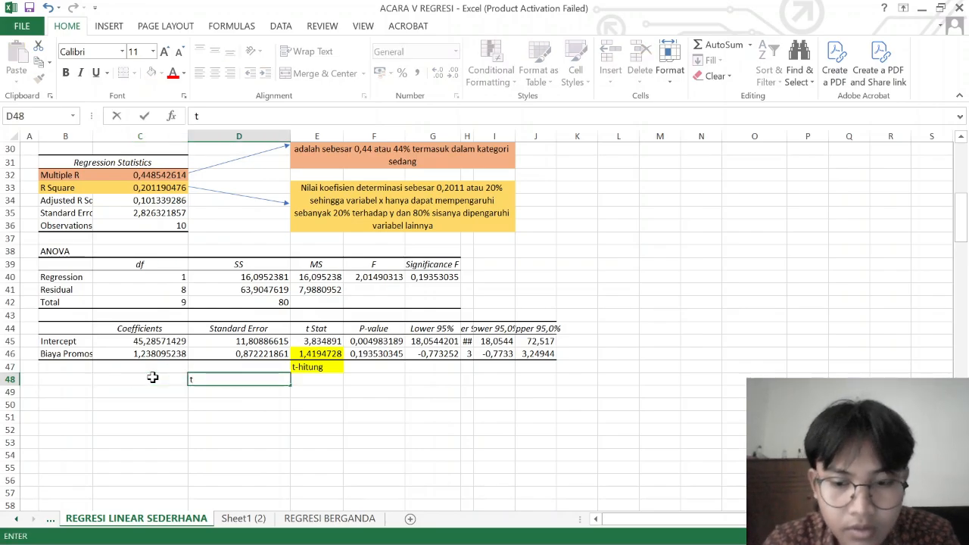
pyautogui.write('-tab')
pyautogui.press('BackSpace')
pyautogui.press('BackSpace')
pyautogui.press('BackSpace')
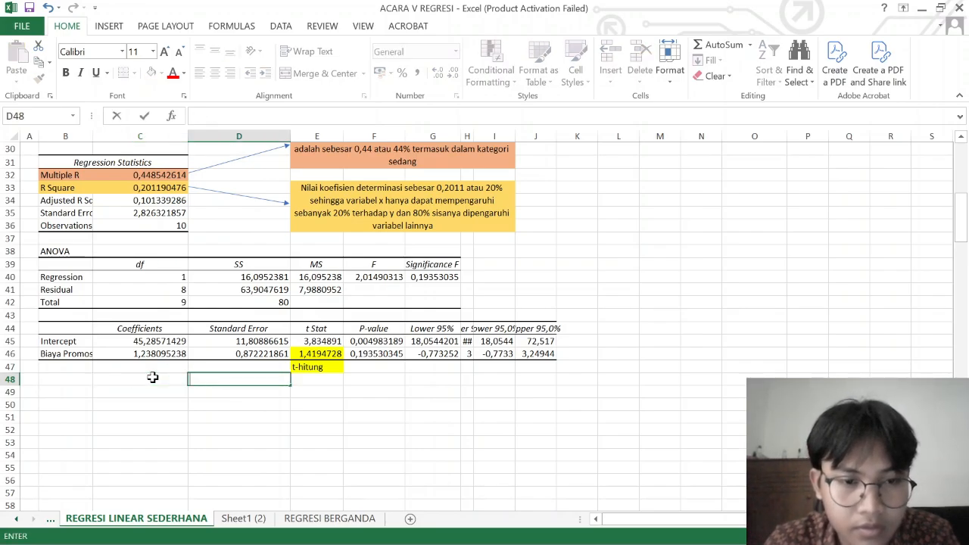
# Enter the label "t-tabel" in E48 and the note "n-k-1, alfa" in E49 below it.
pyautogui.press('Tab')
pyautogui.write('t-tab')
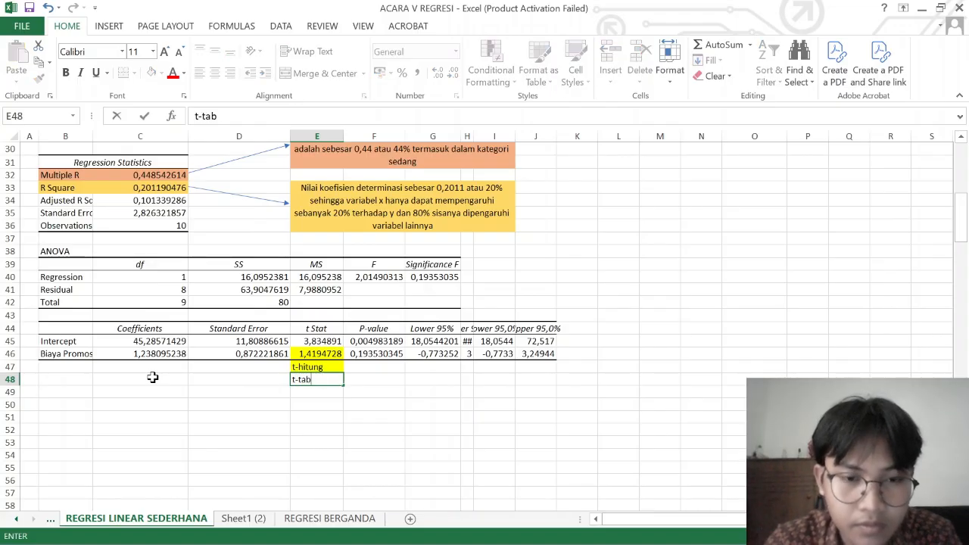
pyautogui.write('el')
pyautogui.press('Tab')
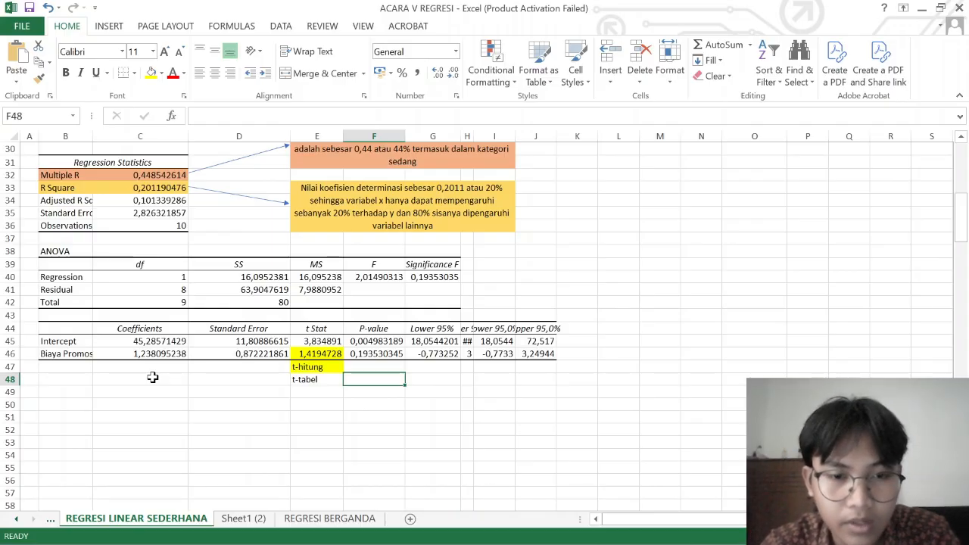
pyautogui.press('Return')
pyautogui.write('n-k-1, alfa')
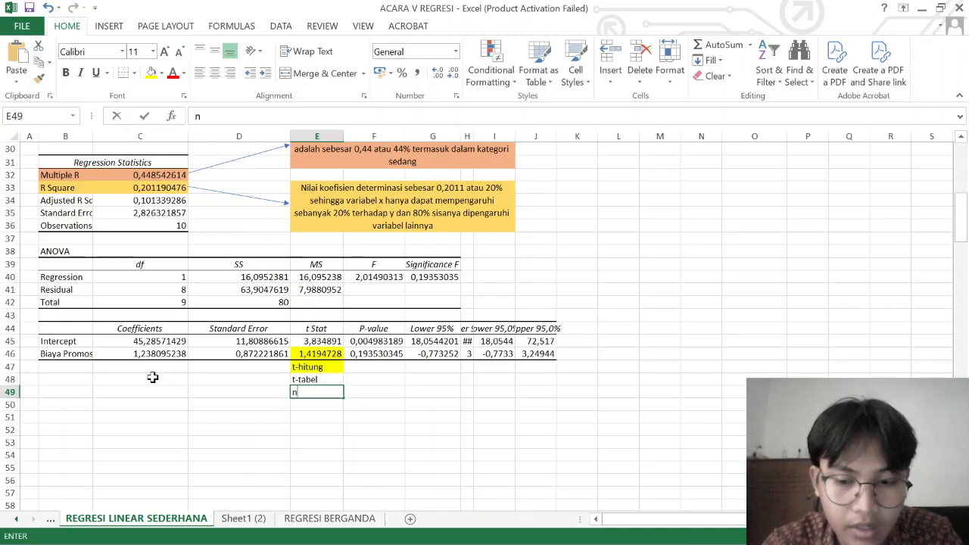
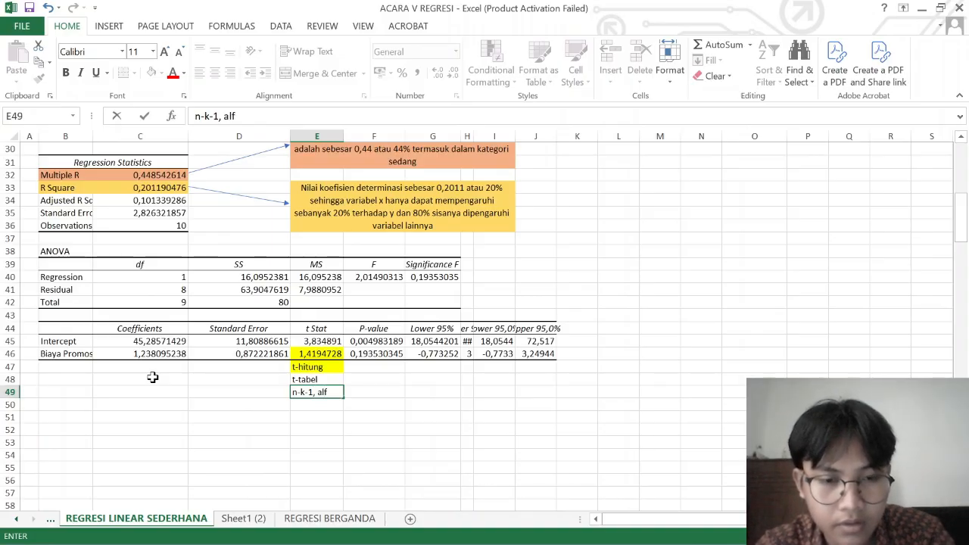
pyautogui.write('a')
pyautogui.press('Tab')
# Calculate the t-tabel degrees of freedom in F48 with the formula =10-2-1.
pyautogui.press('Up')
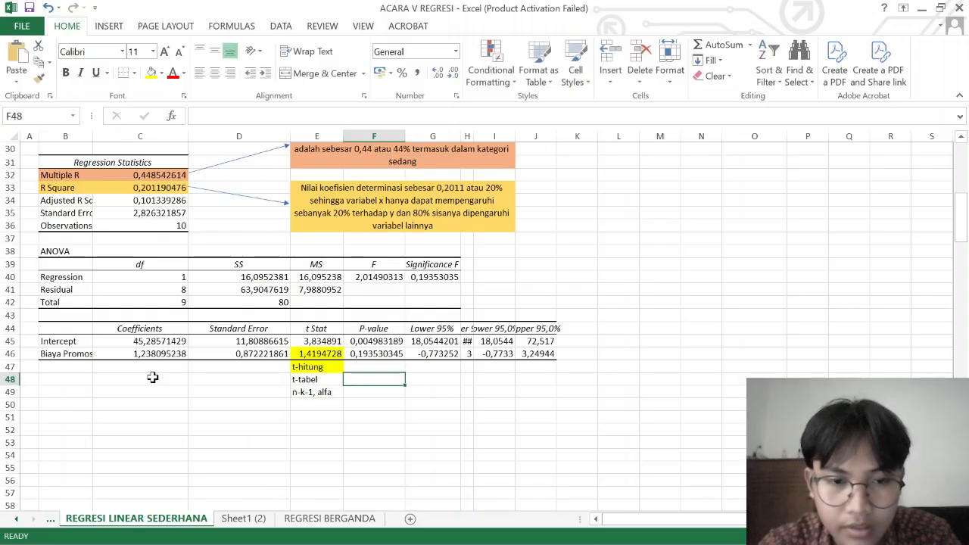
pyautogui.write('=')
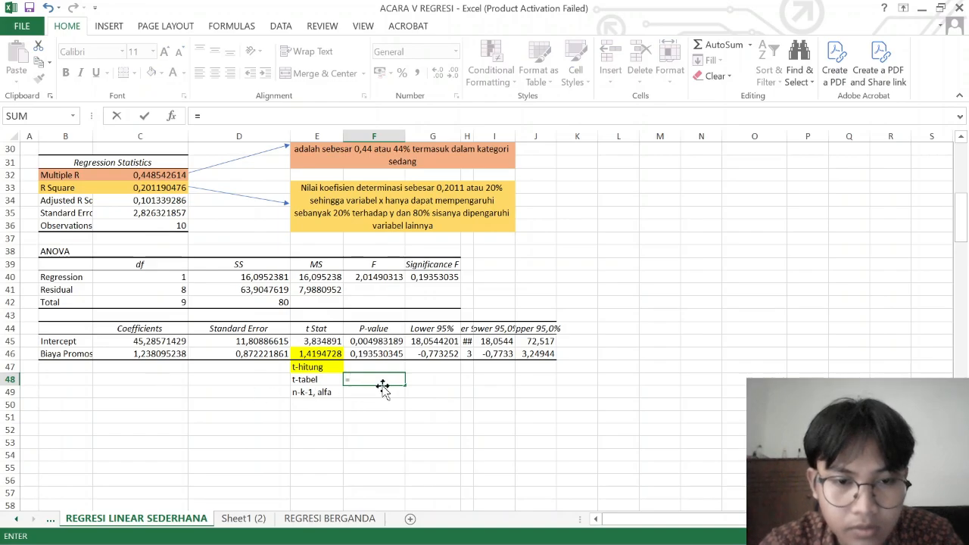
pyautogui.scroll(1, 361, 395)
pyautogui.scroll(5, 361, 395)
pyautogui.scroll(-3, 361, 396)
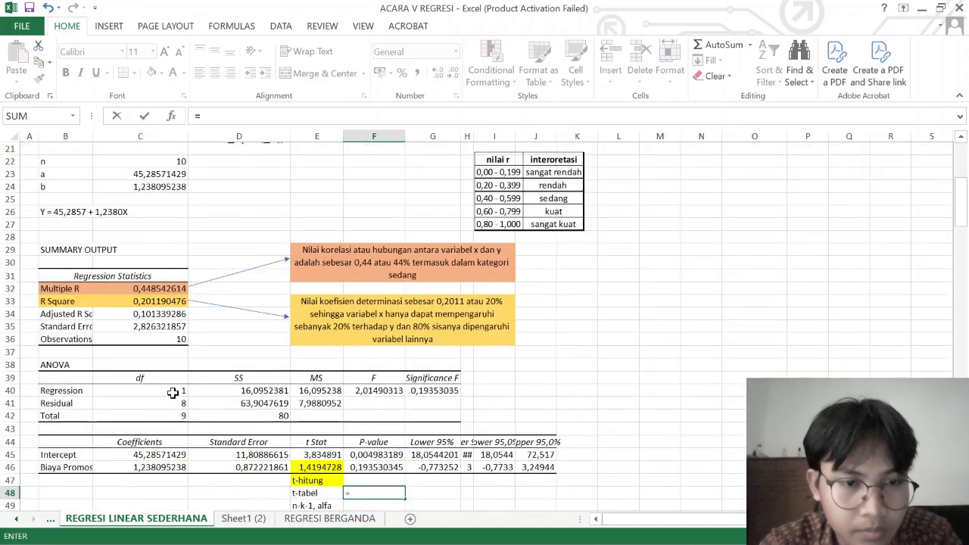
pyautogui.scroll(-2, 242, 278)
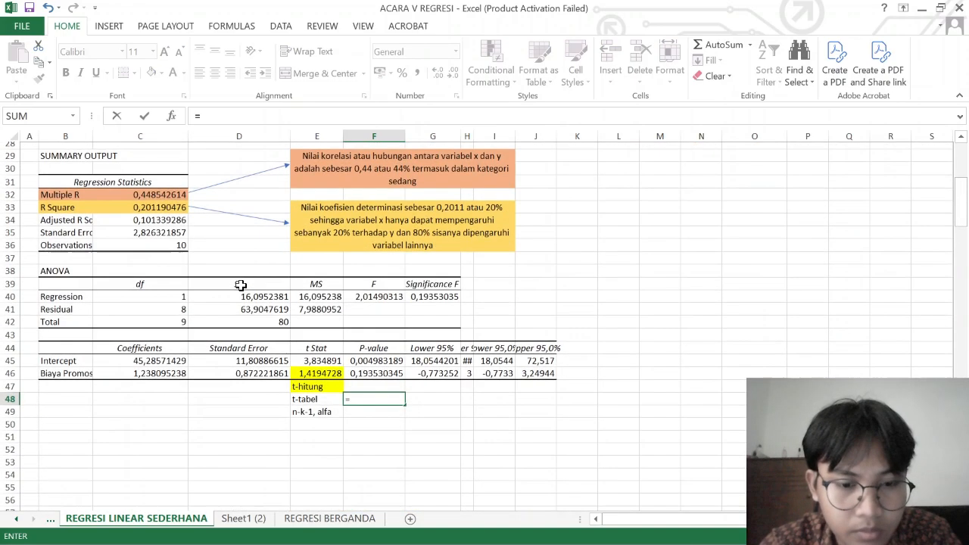
pyautogui.write('10')
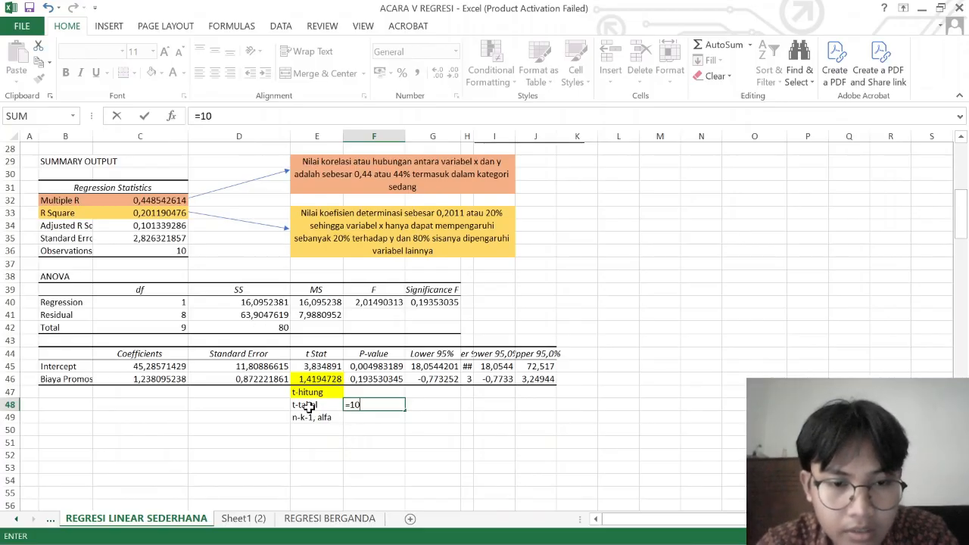
pyautogui.write('-')
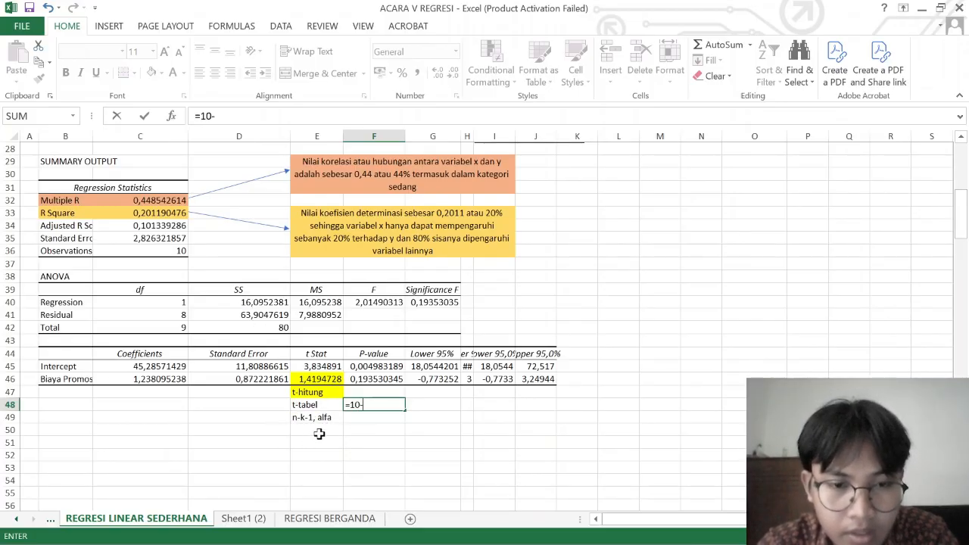
pyautogui.scroll(8, 314, 375)
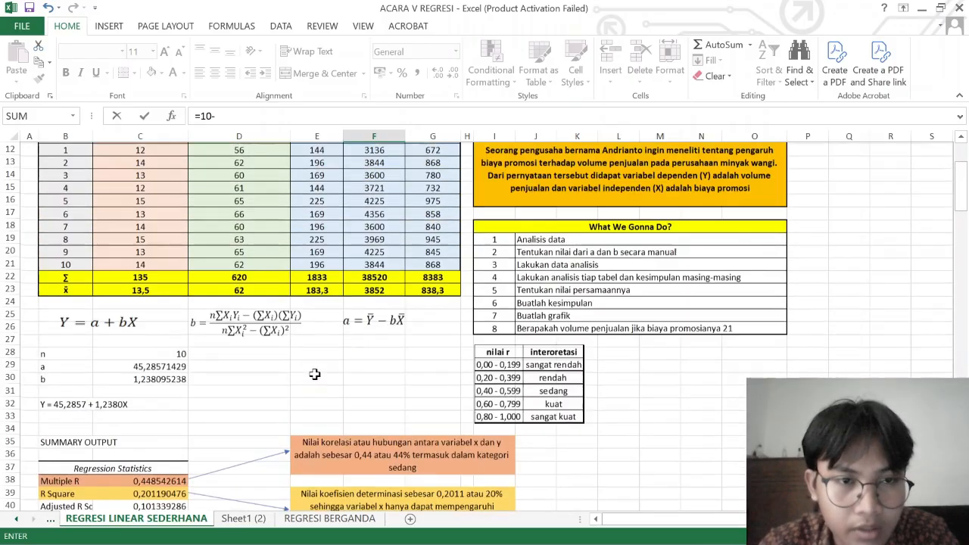
pyautogui.scroll(2, 187, 194)
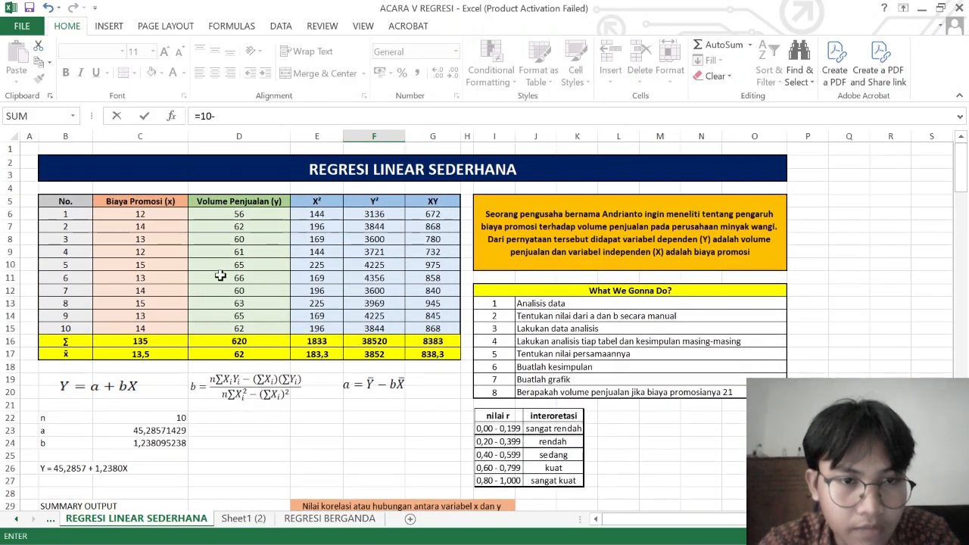
pyautogui.scroll(-11, 275, 310)
pyautogui.scroll(-5, 275, 310)
pyautogui.scroll(6, 274, 308)
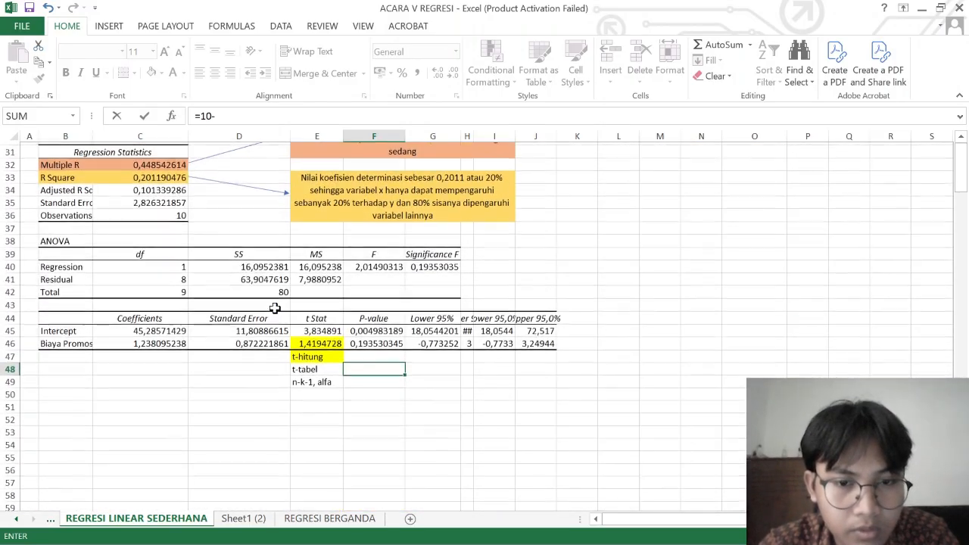
pyautogui.write('2-')
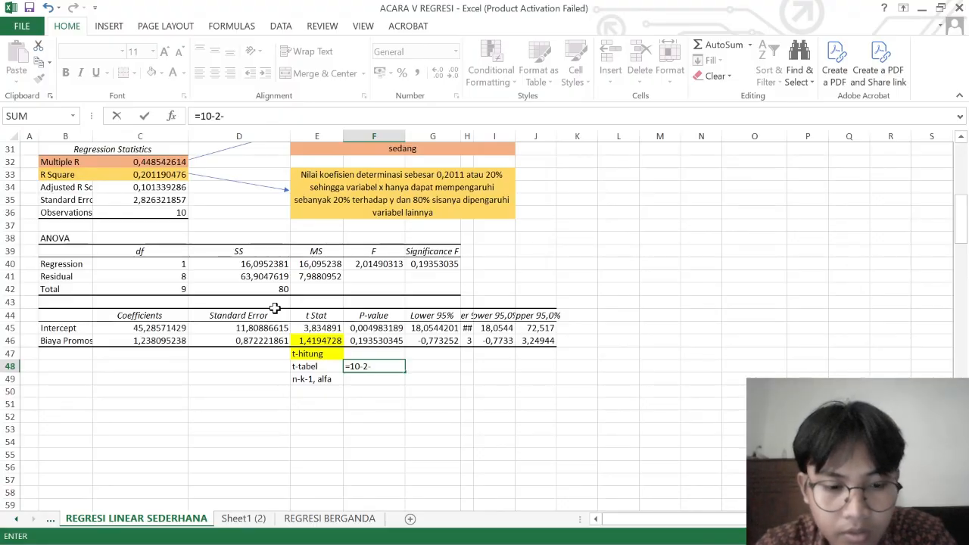
pyautogui.write('1')
pyautogui.press('Return')
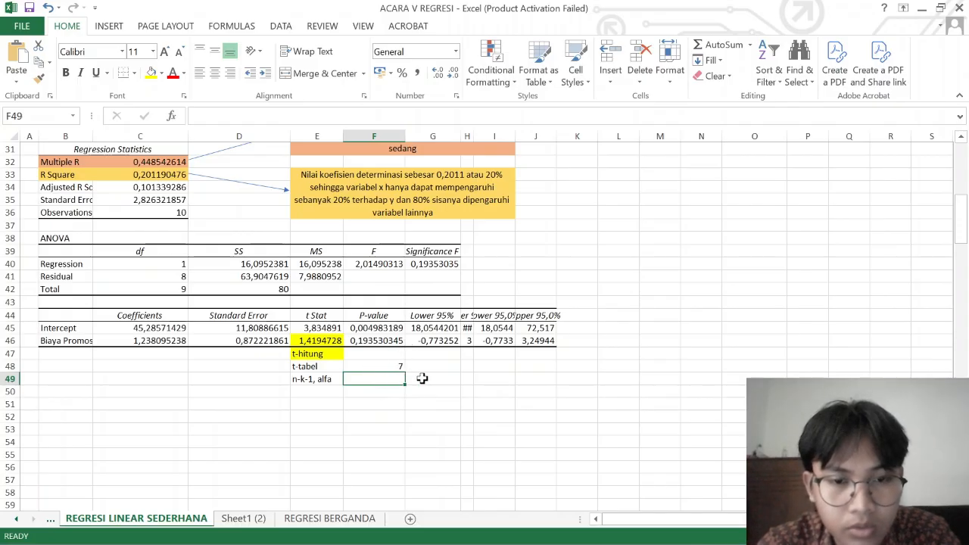
# Enter the t-tabel lookup parameters "7, 0.05" in F49 beside the "n-k-1, alfa" note.
pyautogui.click(418, 376)
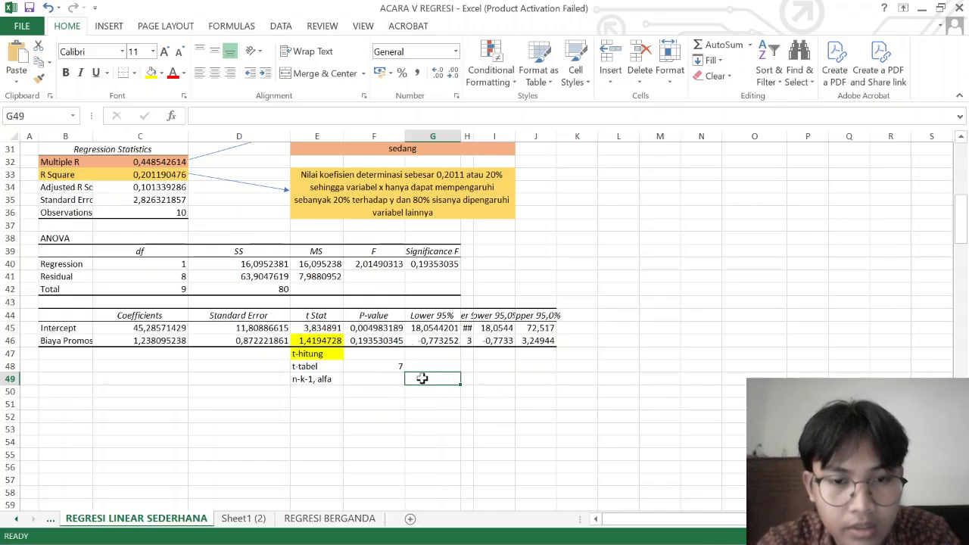
pyautogui.click(398, 365)
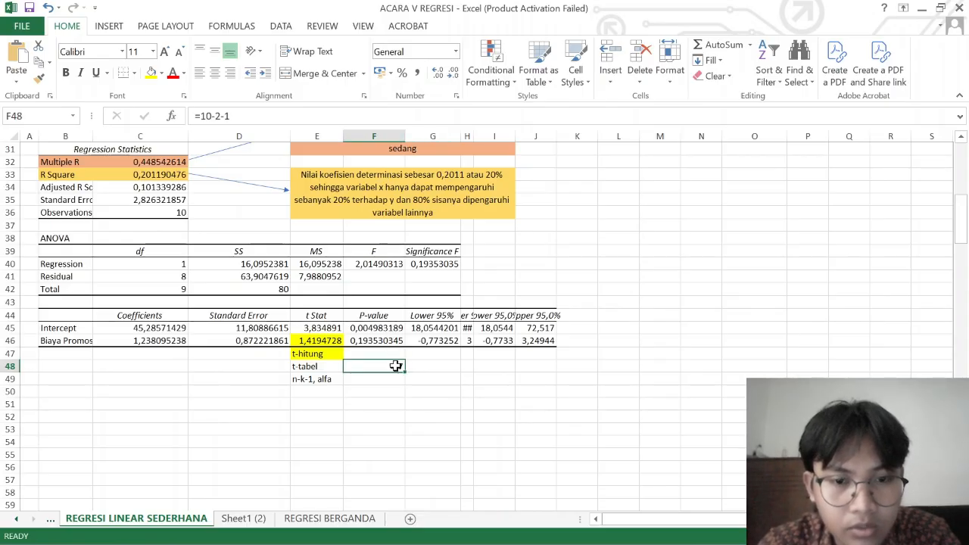
pyautogui.click(394, 379)
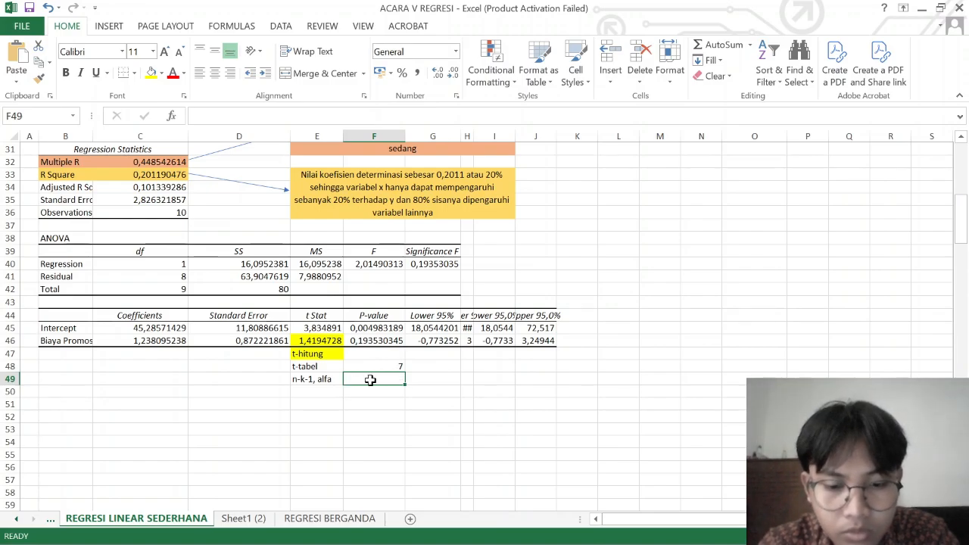
pyautogui.write('7, 0,0')
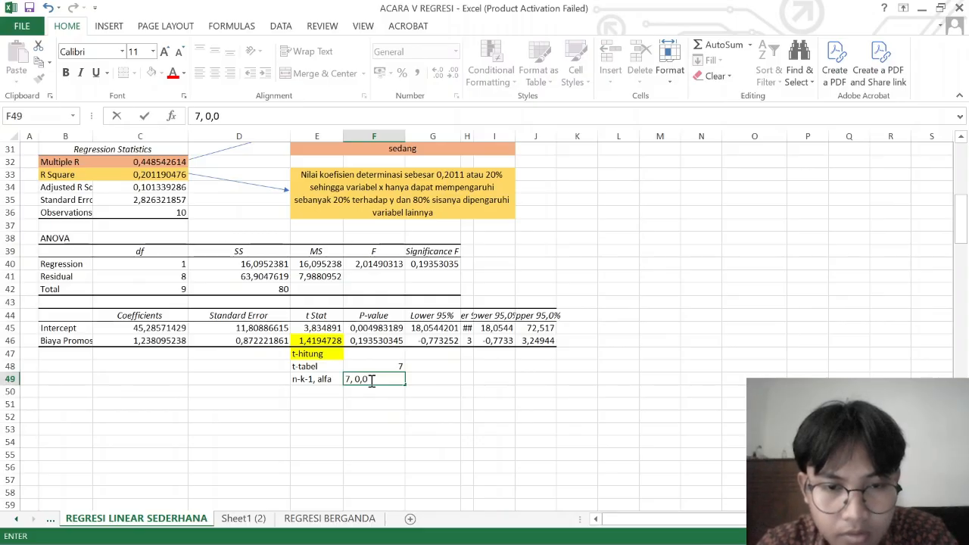
pyautogui.press('BackSpace')
pyautogui.press('BackSpace')
pyautogui.write('.05')
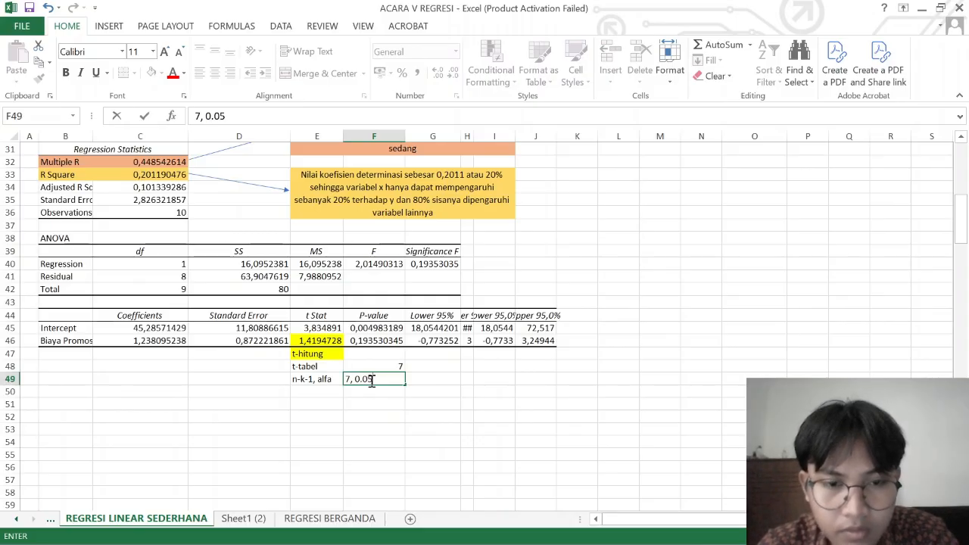
pyautogui.press('Return')
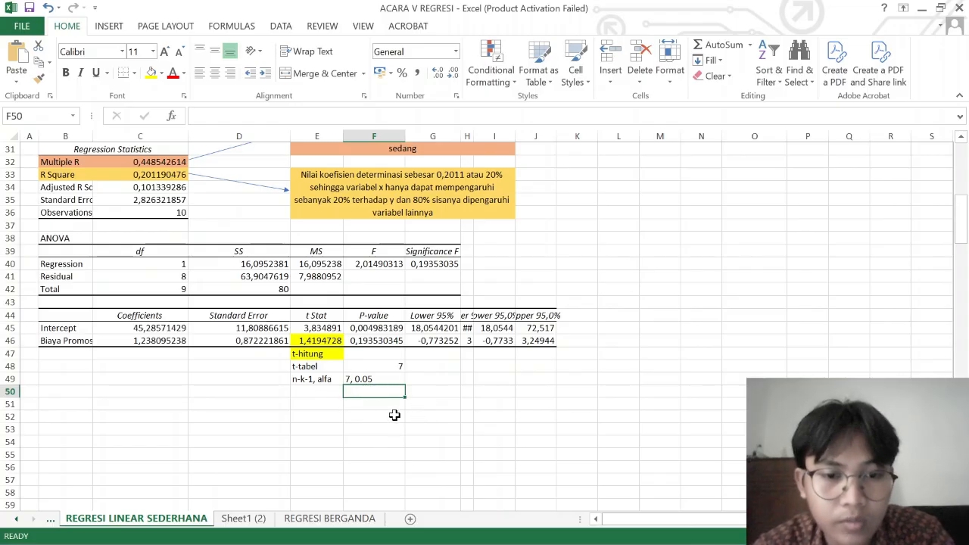
# Enter the t-tabel value 1,8945 in G49 next to the lookup parameters.
pyautogui.click(433, 416)
pyautogui.scroll(-1, 434, 417)
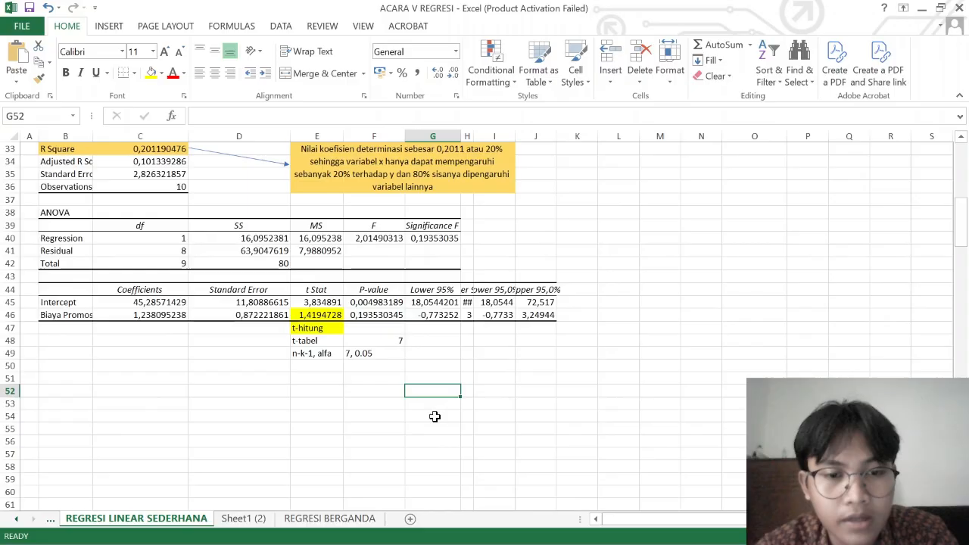
pyautogui.click(428, 354)
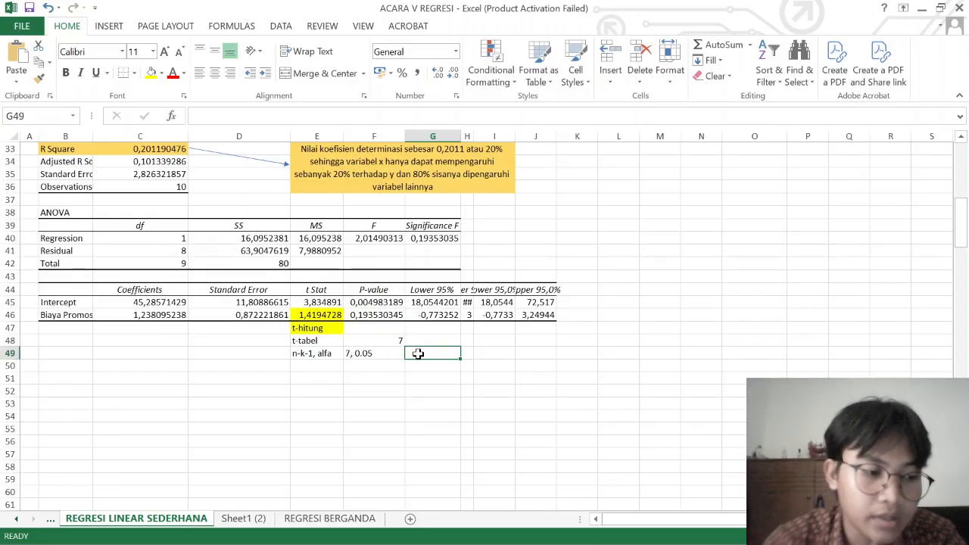
pyautogui.write('1')
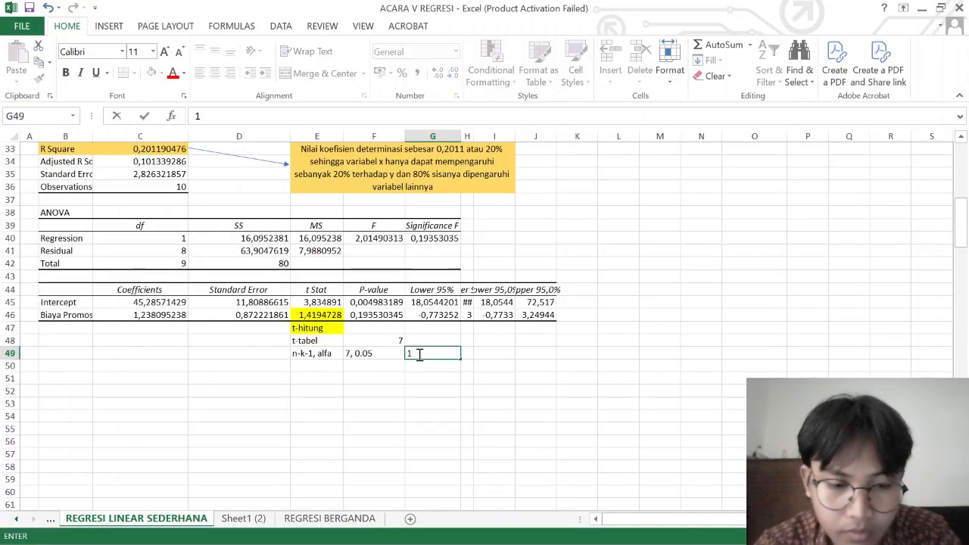
pyautogui.write(',')
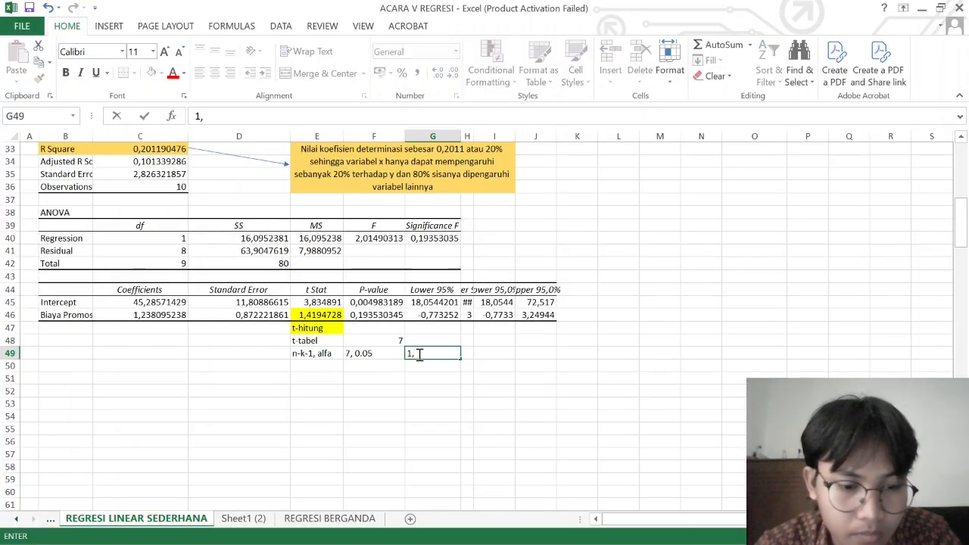
pyautogui.write('7')
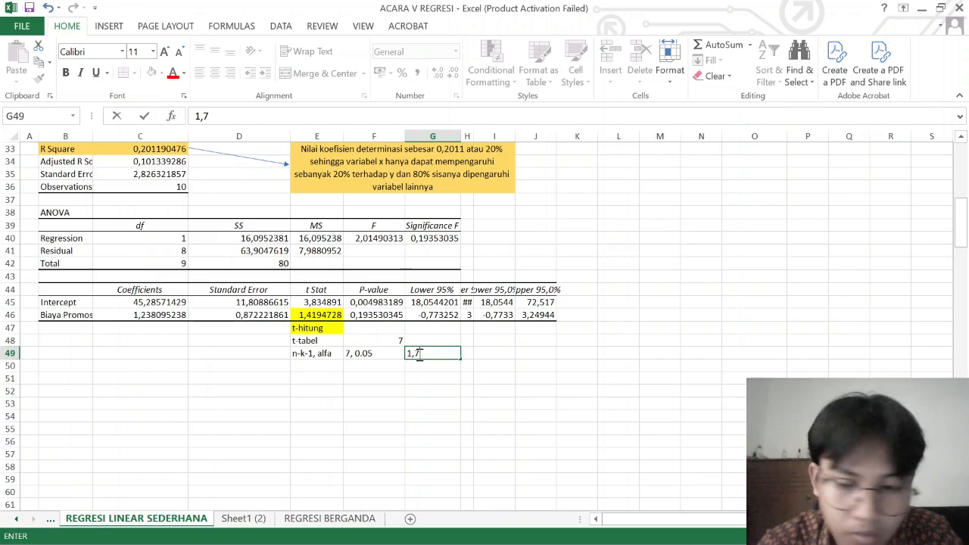
pyautogui.write('8')
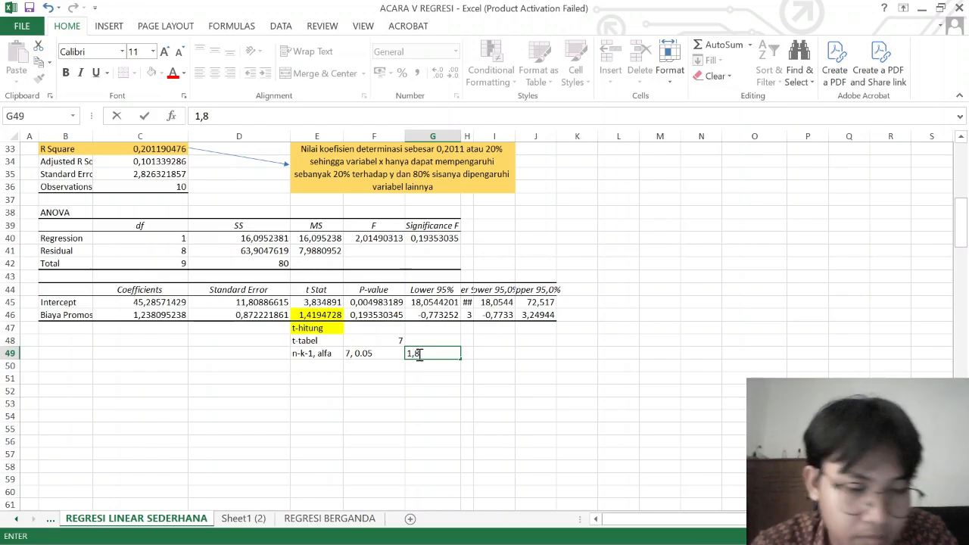
pyautogui.write('945')
pyautogui.press('Return')
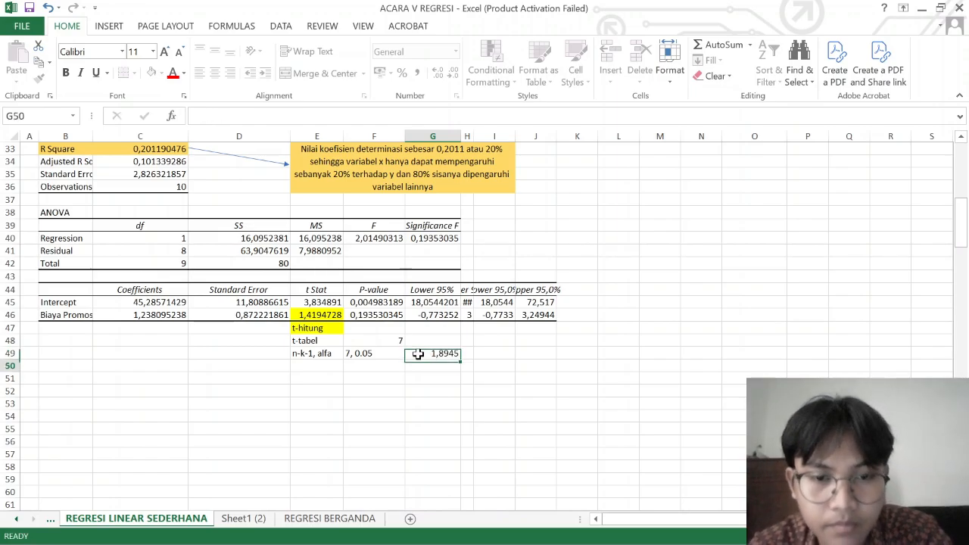
# Fill the t-tabel value in G49 and its label in E48 with light green.
pyautogui.click(418, 354)
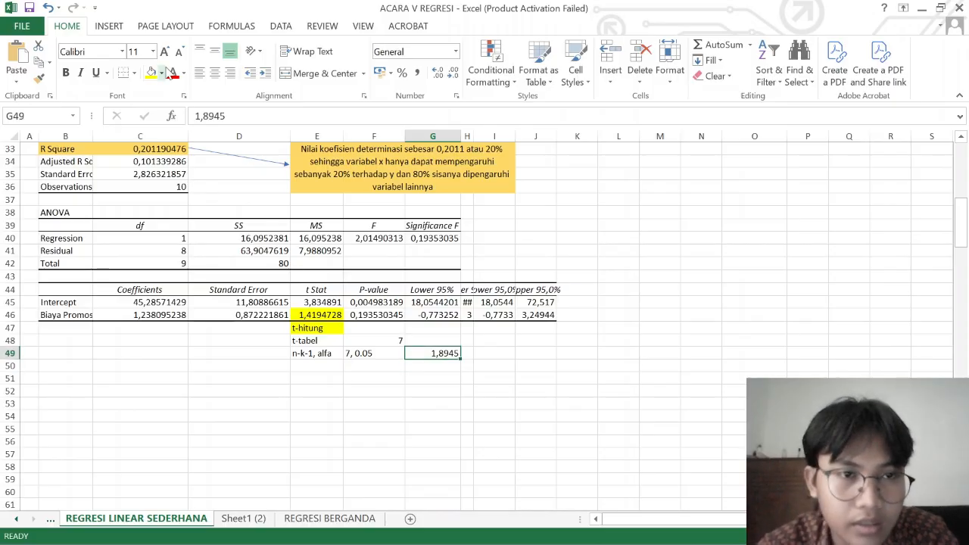
pyautogui.click(160, 73)
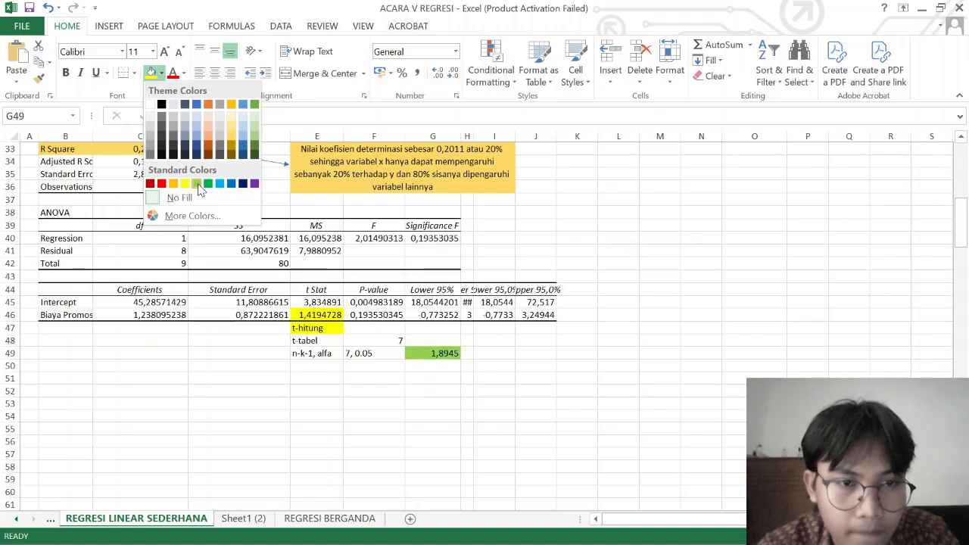
pyautogui.click(197, 185)
pyautogui.click(327, 342)
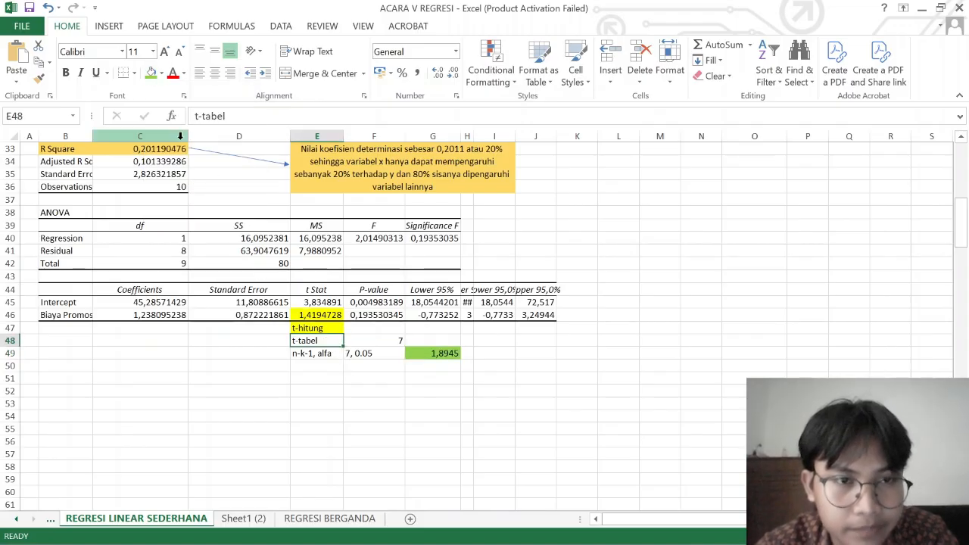
pyautogui.click(150, 72)
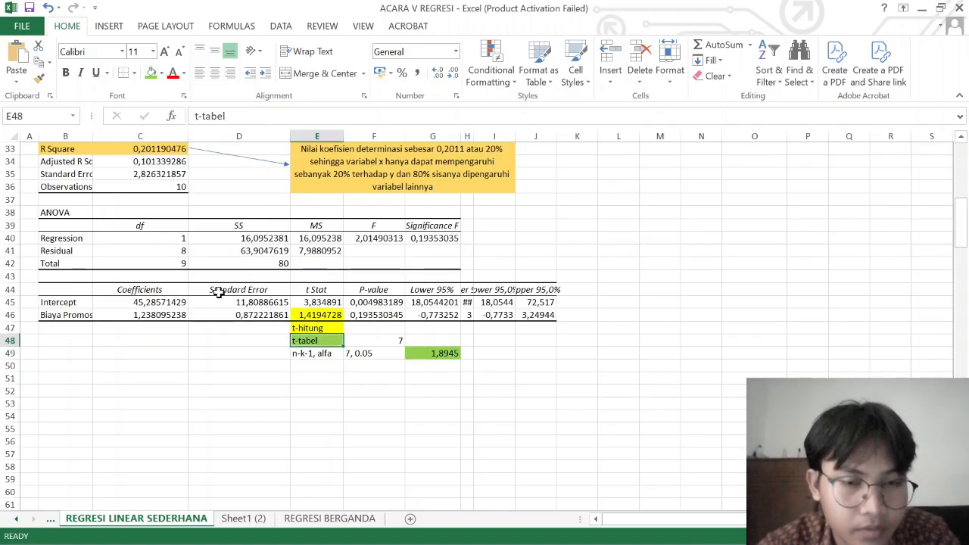
pyautogui.click(216, 374)
# Add the bold heading "ASUMSI" in B51 below the regression output.
pyautogui.click(79, 381)
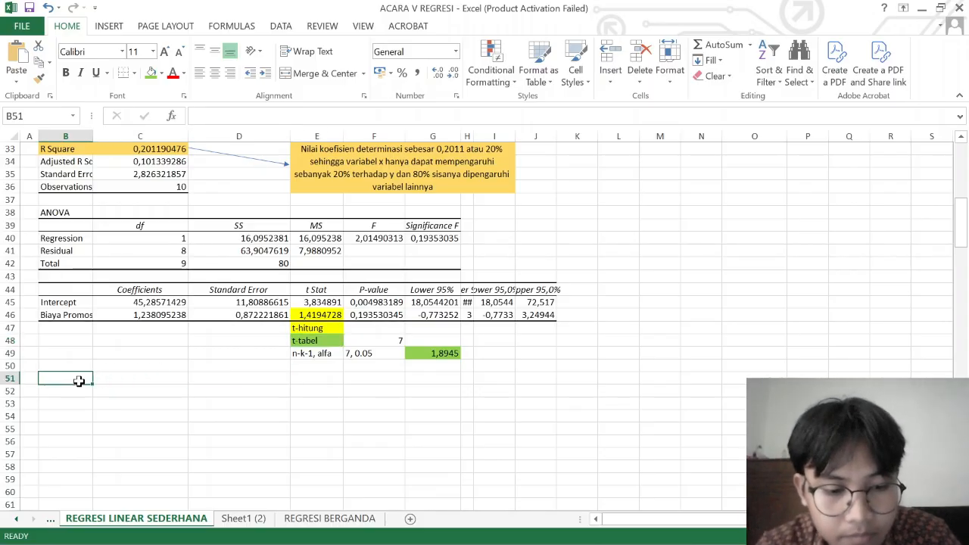
pyautogui.press('capslock')
pyautogui.write('ASUMSI')
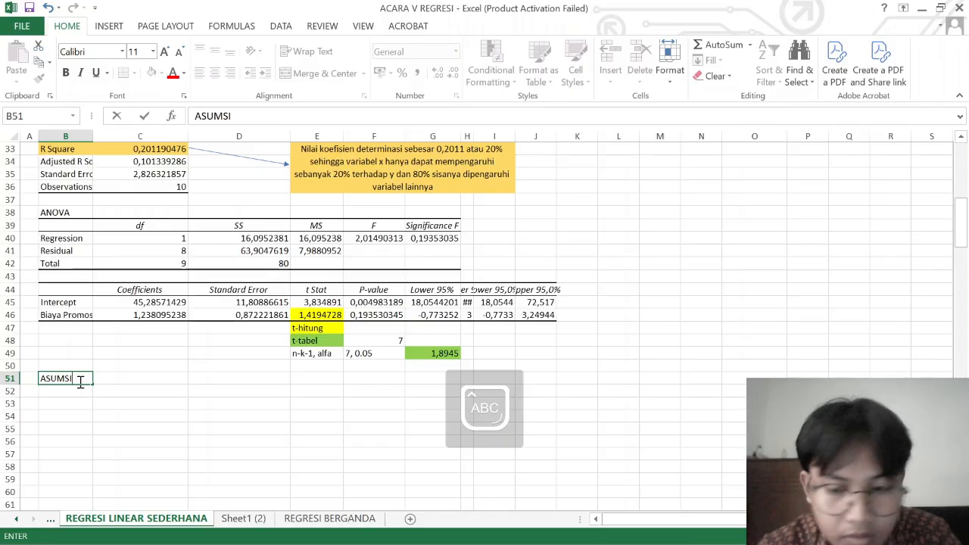
pyautogui.hotkey('ctrl', 'Return')
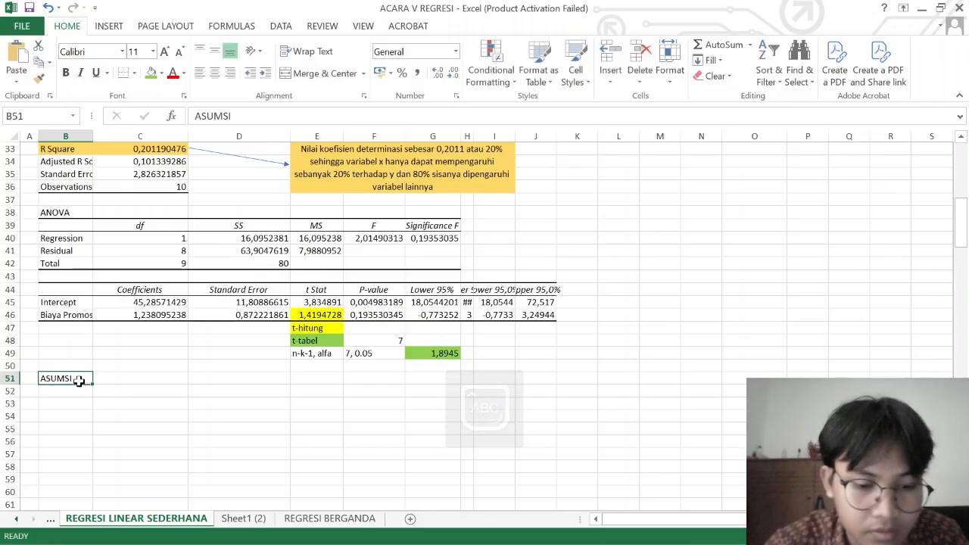
pyautogui.hotkey('ctrl', 'b')
pyautogui.press('Return')
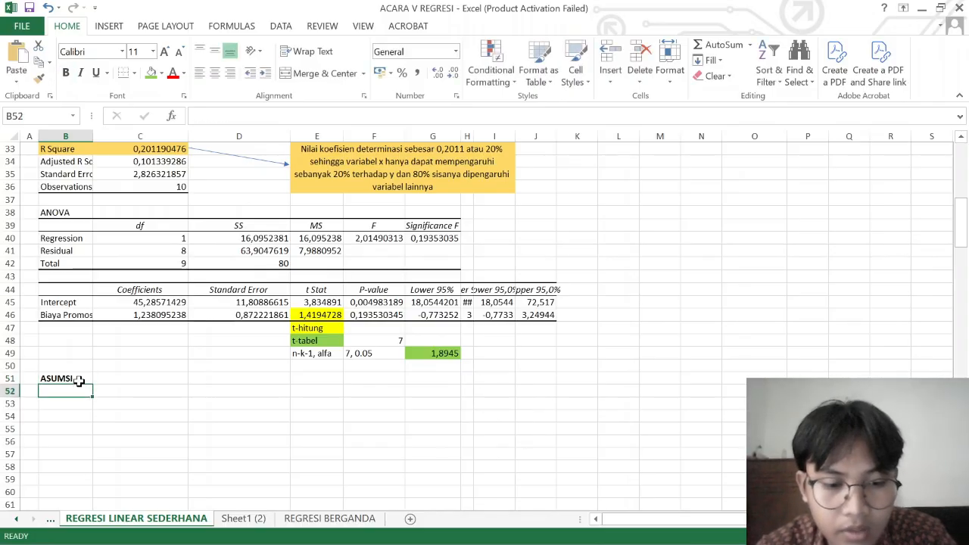
# Write the null hypothesis condition "H0 : T-hitung < T-tabel" in B52 under the ASUMSI heading.
pyautogui.write('H0')
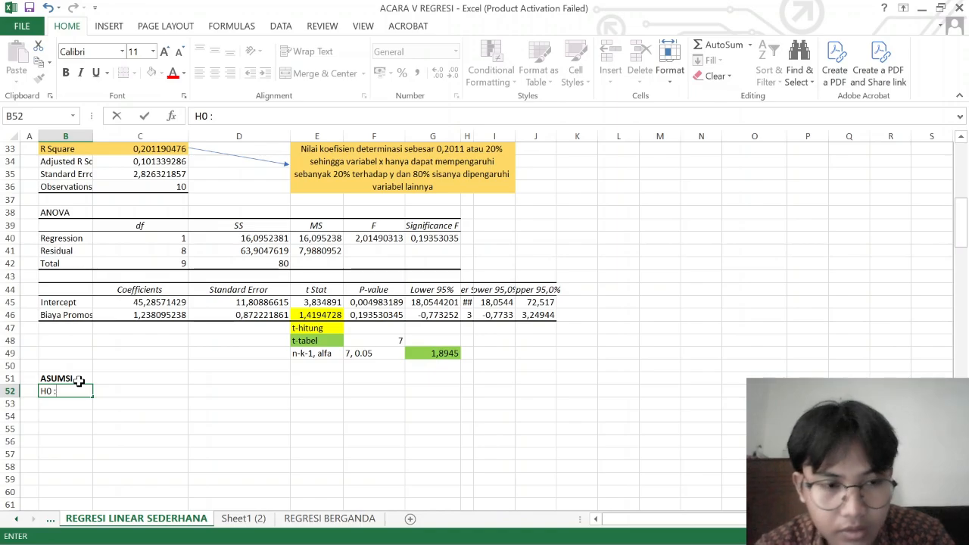
pyautogui.write(':')
pyautogui.press('capslock')
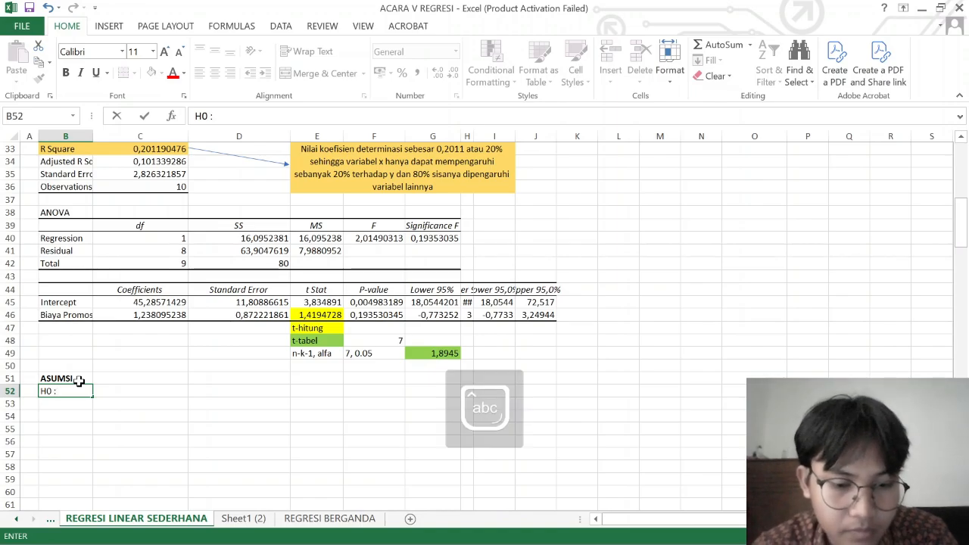
pyautogui.write('T')
pyautogui.write('-Ta')
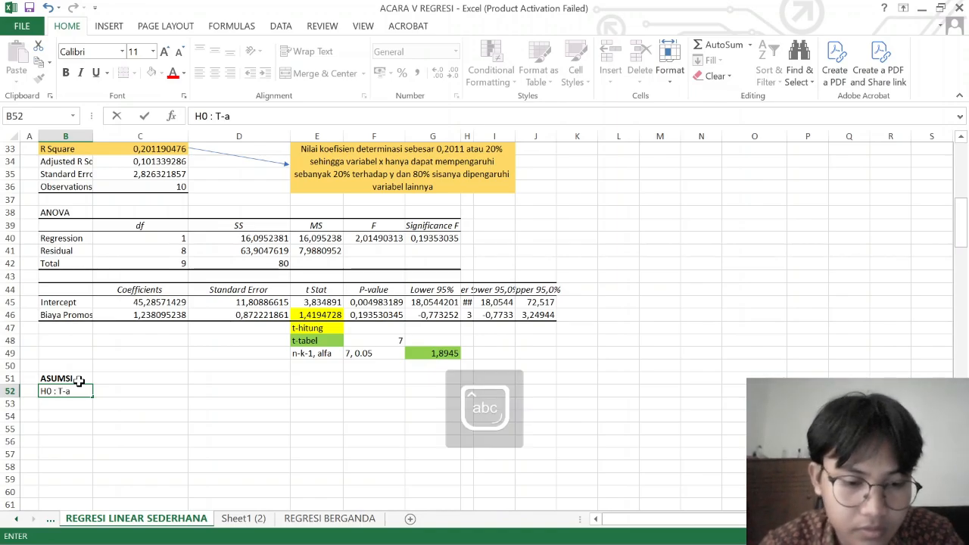
pyautogui.press('BackSpace')
pyautogui.write('Ta')
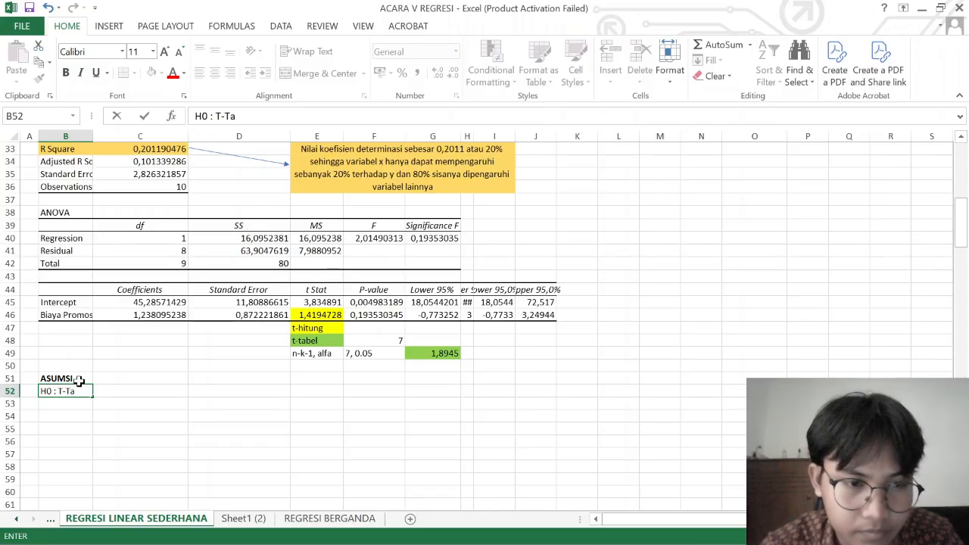
pyautogui.press('BackSpace')
pyautogui.press('BackSpace')
pyautogui.write('tab')
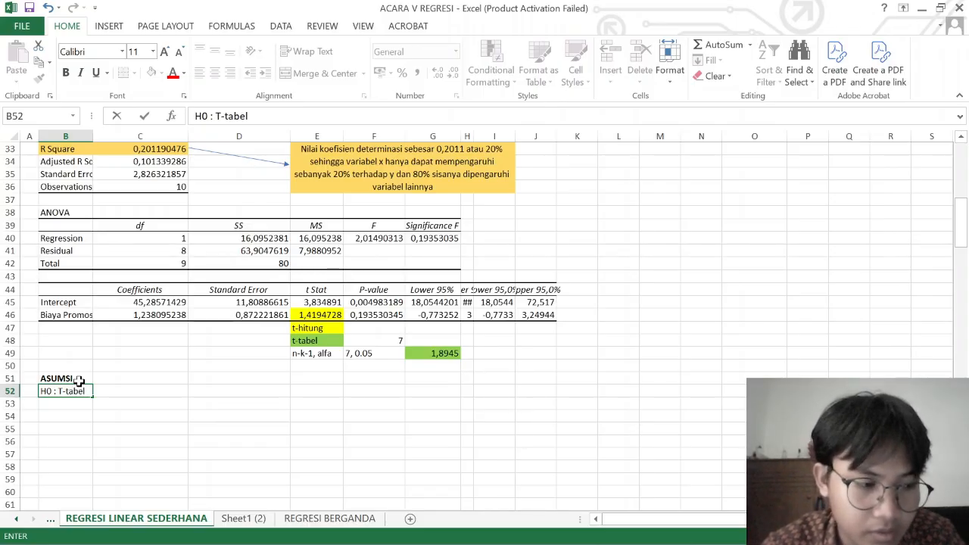
pyautogui.write('el')
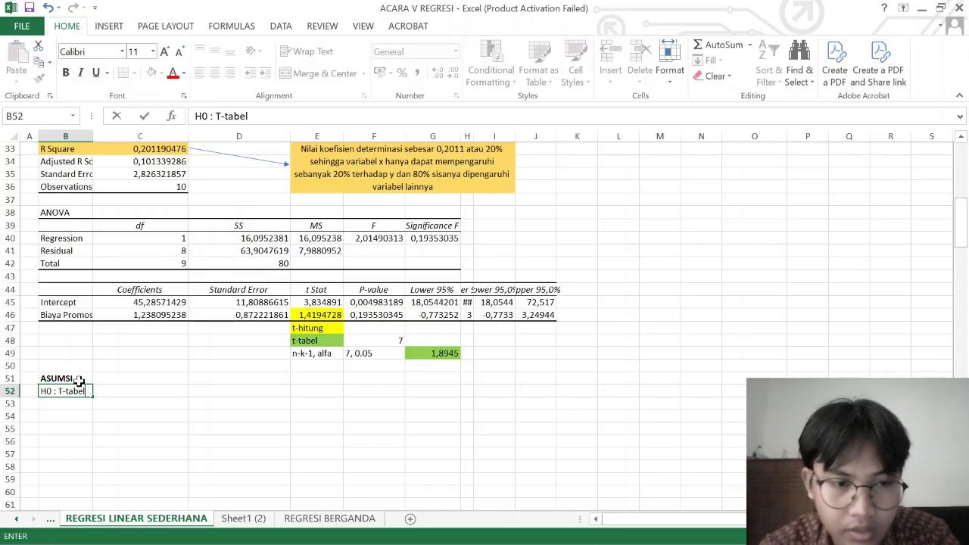
pyautogui.press('BackSpace')
pyautogui.press('BackSpace')
pyautogui.press('BackSpace')
pyautogui.press('BackSpace')
pyautogui.press('BackSpace')
pyautogui.write('hitu')
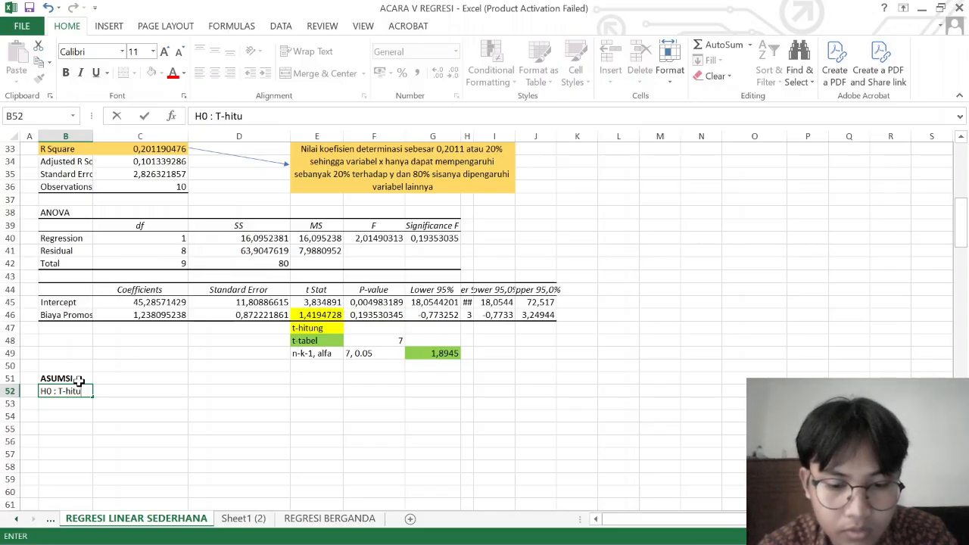
pyautogui.write('ng <')
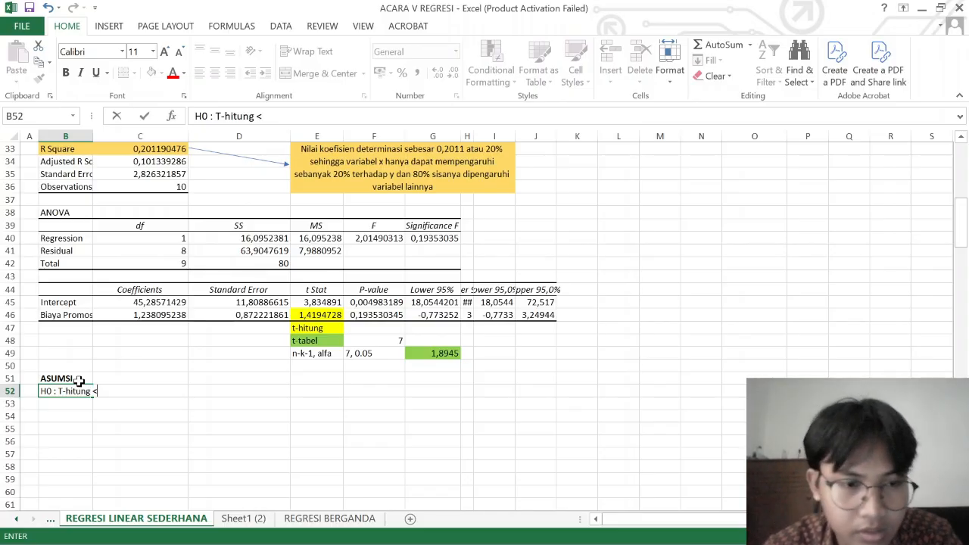
pyautogui.write(' t')
pyautogui.press('BackSpace')
pyautogui.write('T')
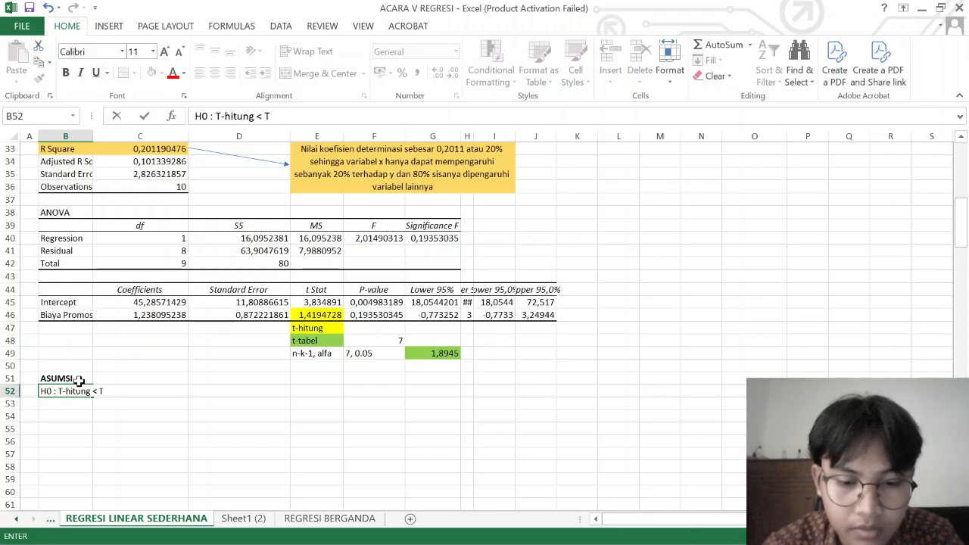
pyautogui.write('-tabel')
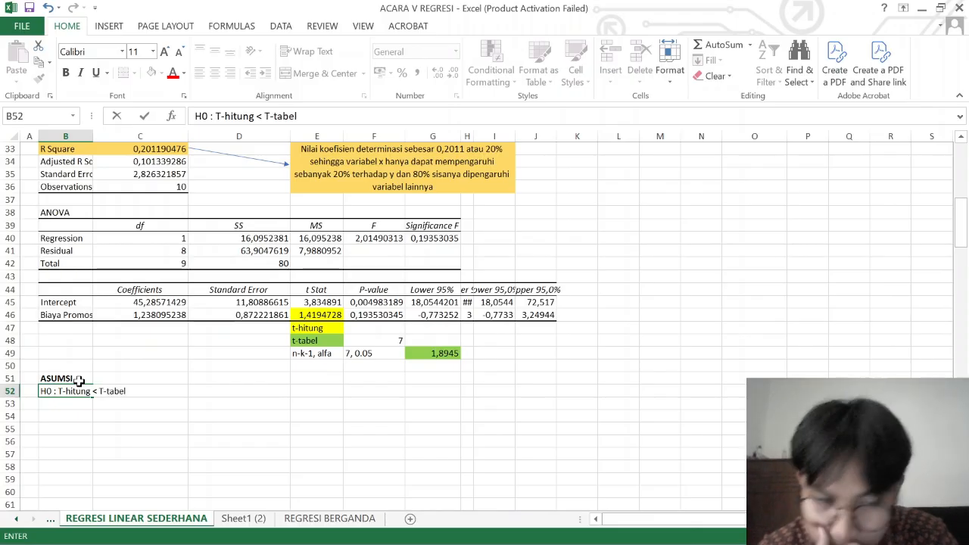
# Extend the null hypothesis condition in B52 with the alternative criterion " / P-Value > alfa".
pyautogui.write(' /')
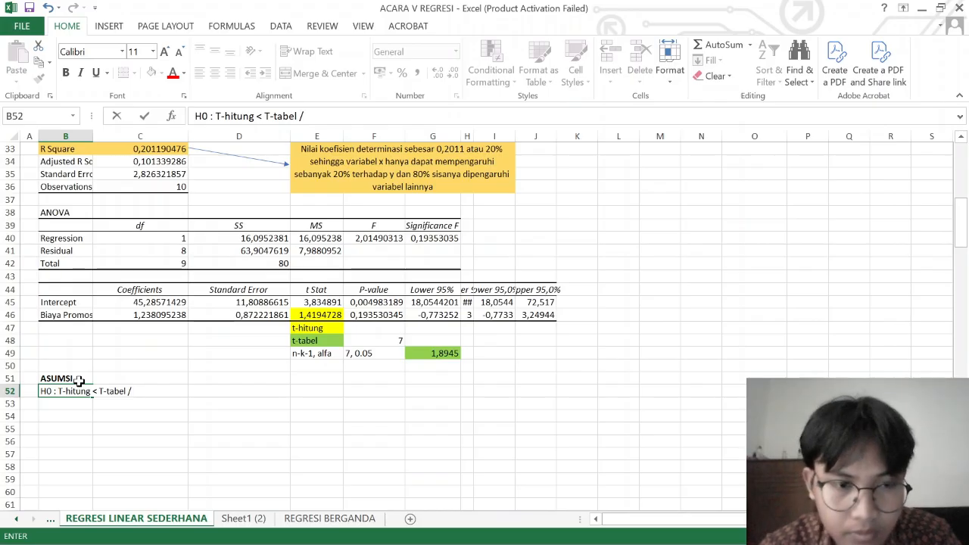
pyautogui.write(' P-')
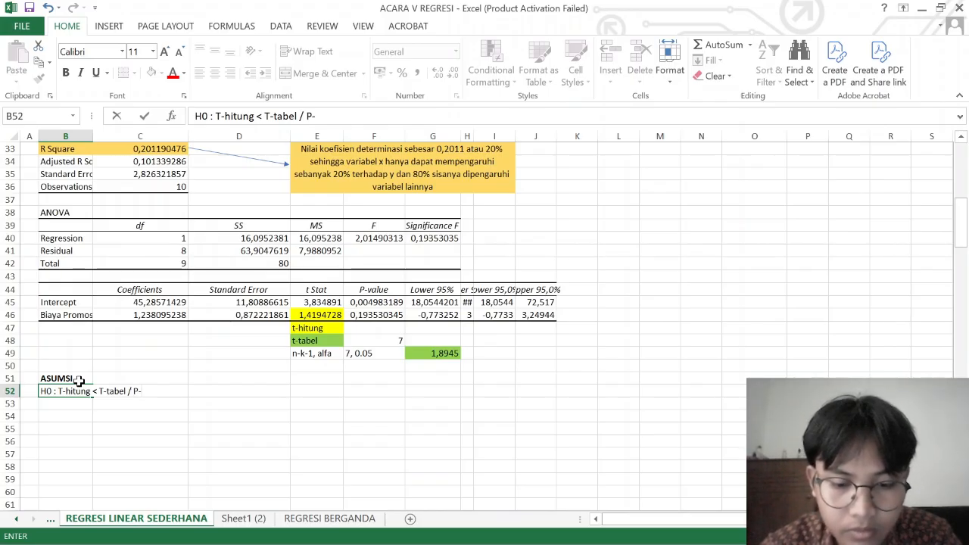
pyautogui.write('Value')
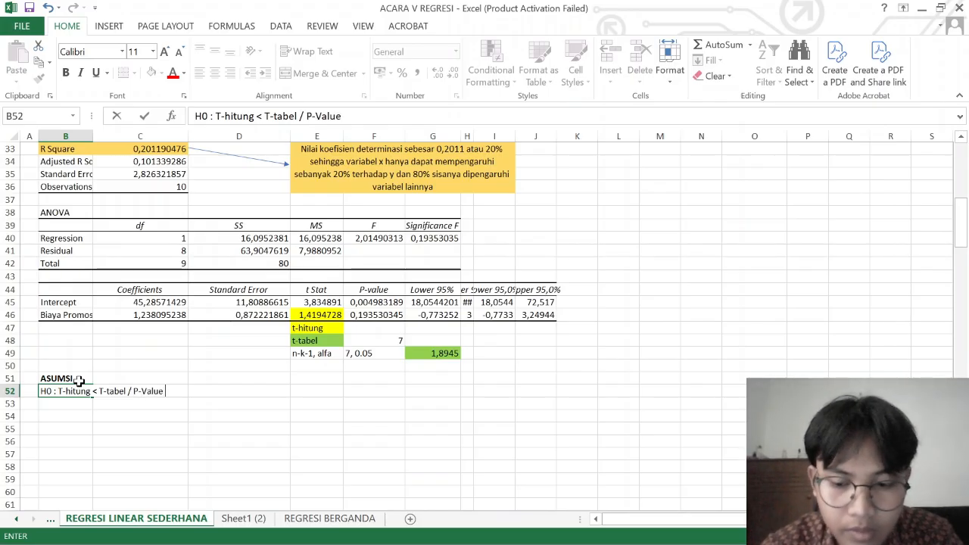
pyautogui.write(' > alfa')
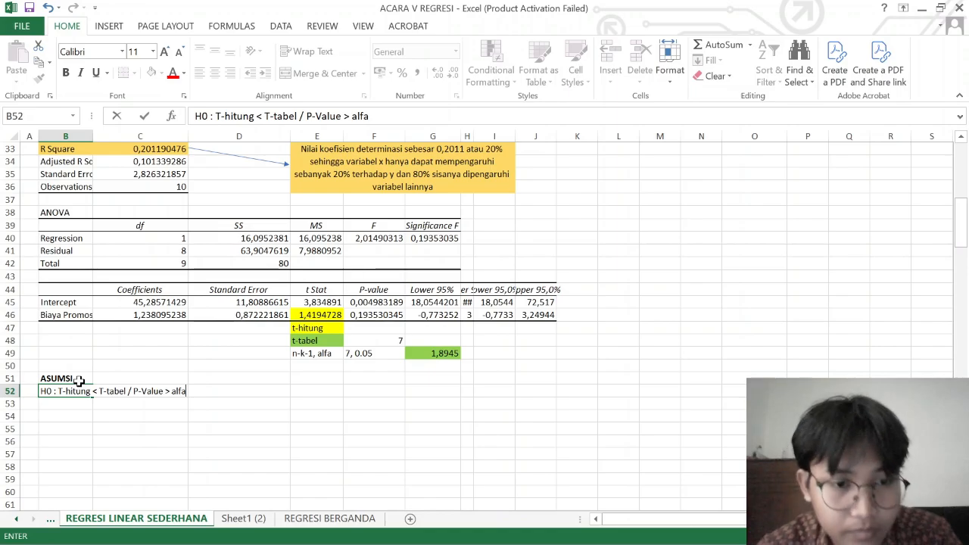
pyautogui.press('Tab')
pyautogui.press('Tab')
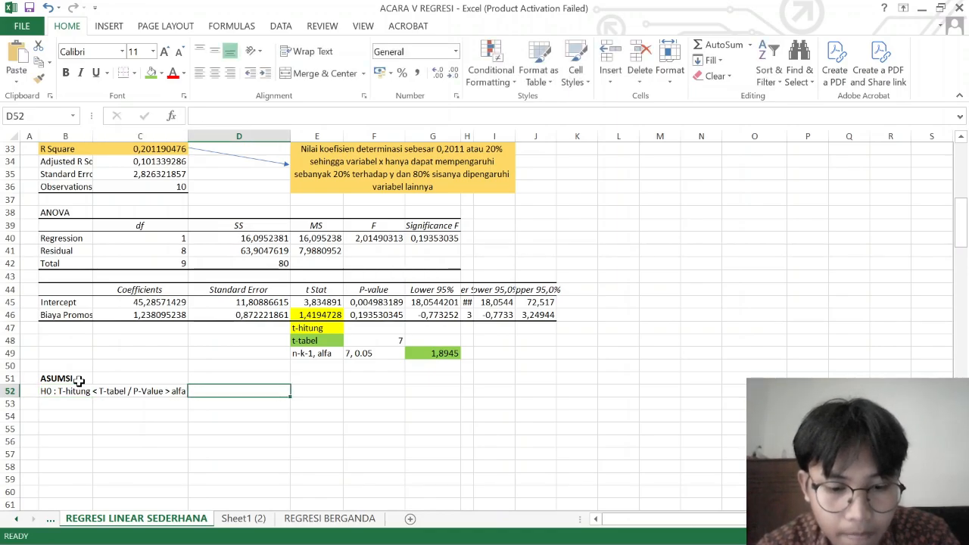
# Append the consequence ", maka tidak mempengaruhi secara signifikan" to the H0 statement in B52.
pyautogui.press('Left')
pyautogui.press('Left')
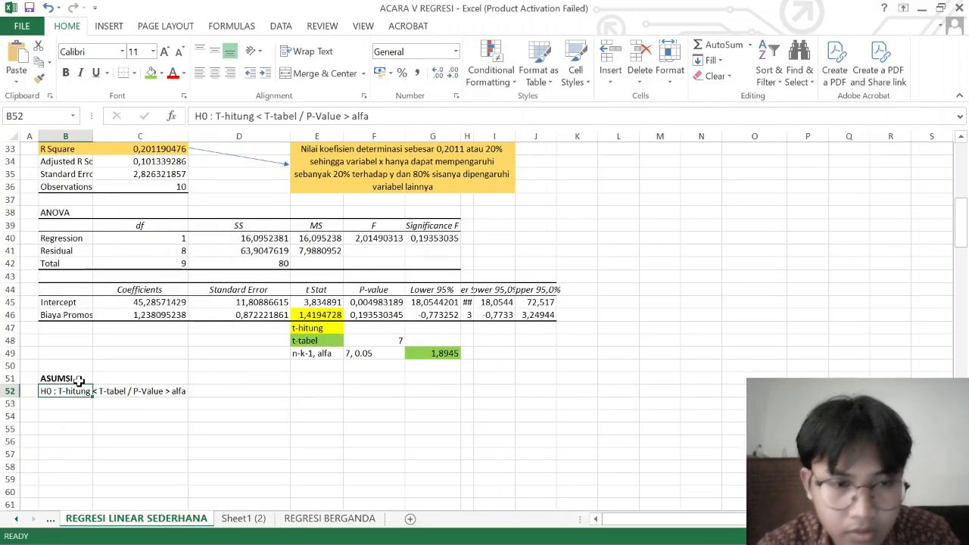
pyautogui.click(475, 113)
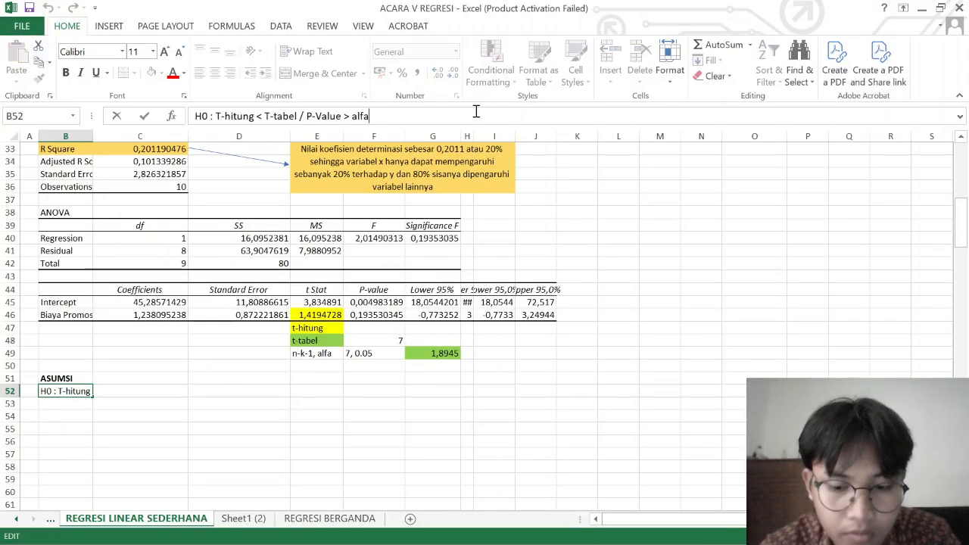
pyautogui.write(', maka')
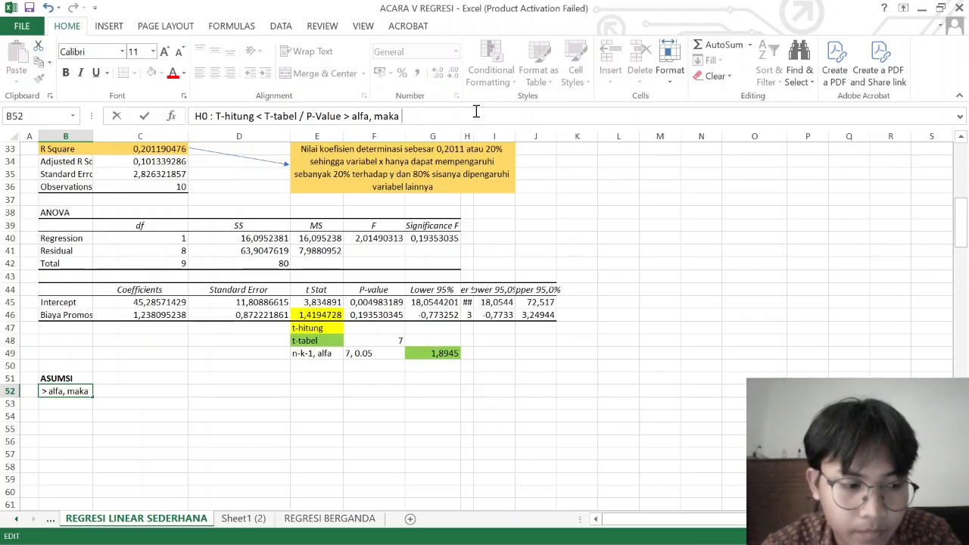
pyautogui.write(' t')
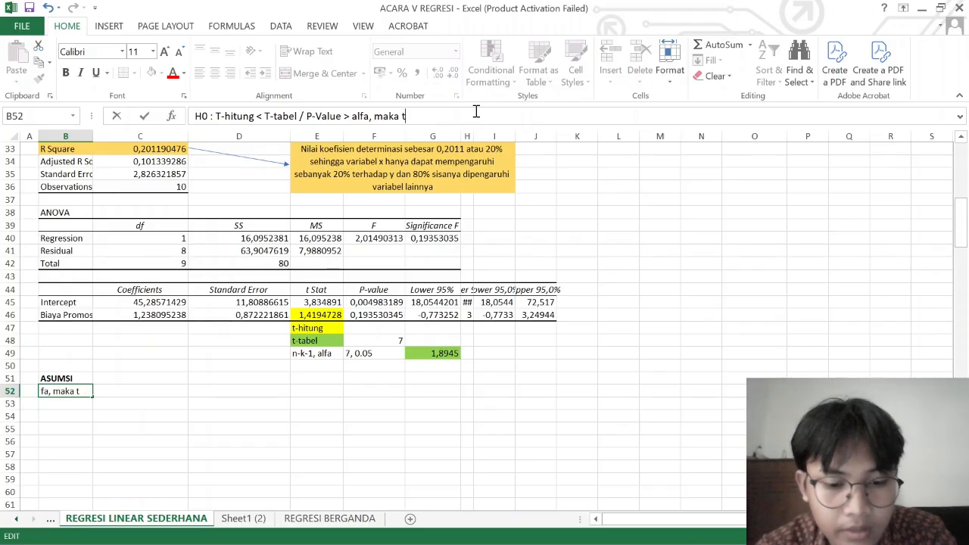
pyautogui.write('idak')
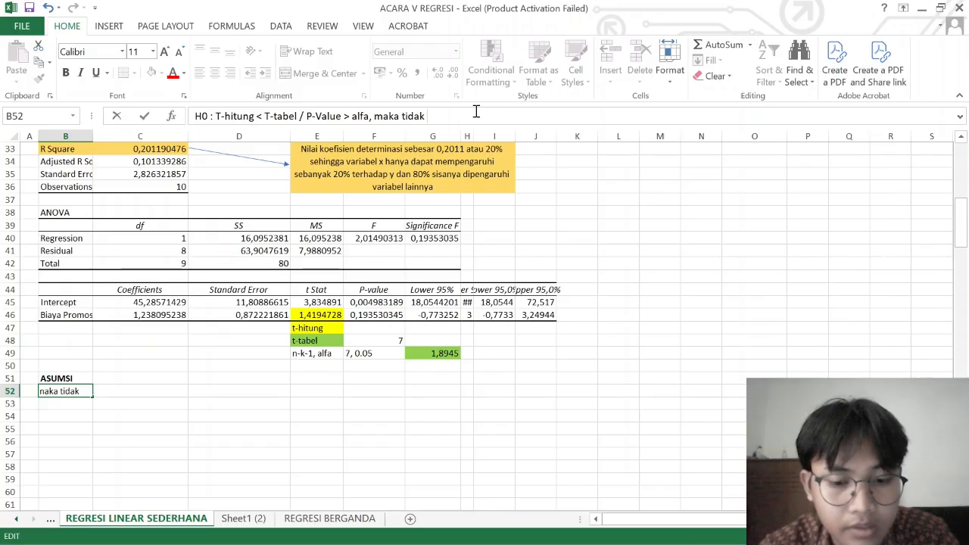
pyautogui.write(' mempengaru')
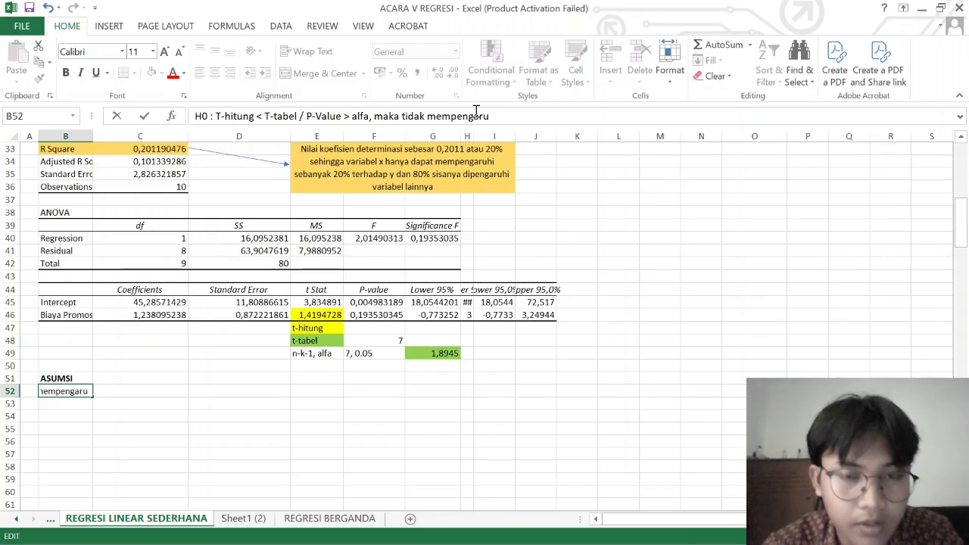
pyautogui.write('hi')
pyautogui.write(' seca')
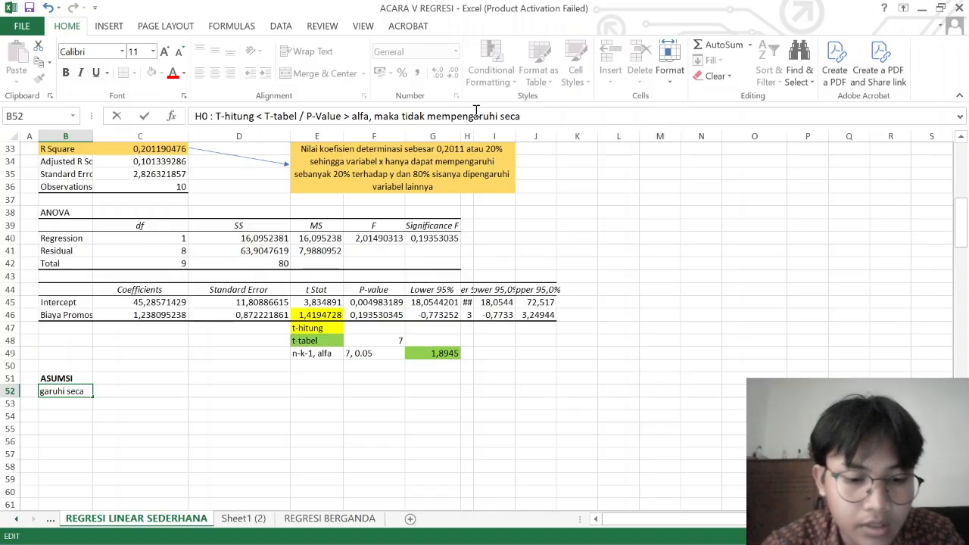
pyautogui.write('ra signifikan')
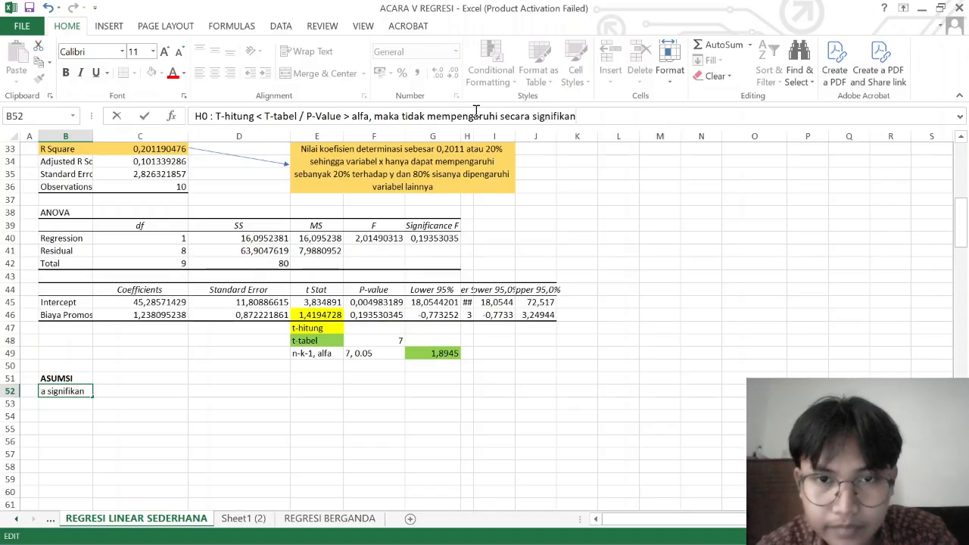
pyautogui.press('Return')
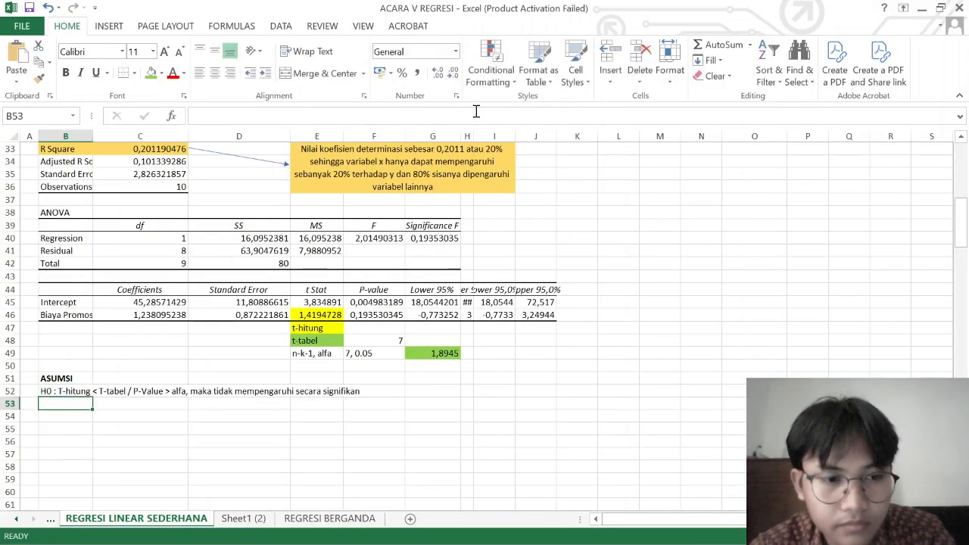
# Write the alternative hypothesis condition "H1 : T-hitung > T-Tabel / P-Value < alfa" in B53.
pyautogui.write('H!')
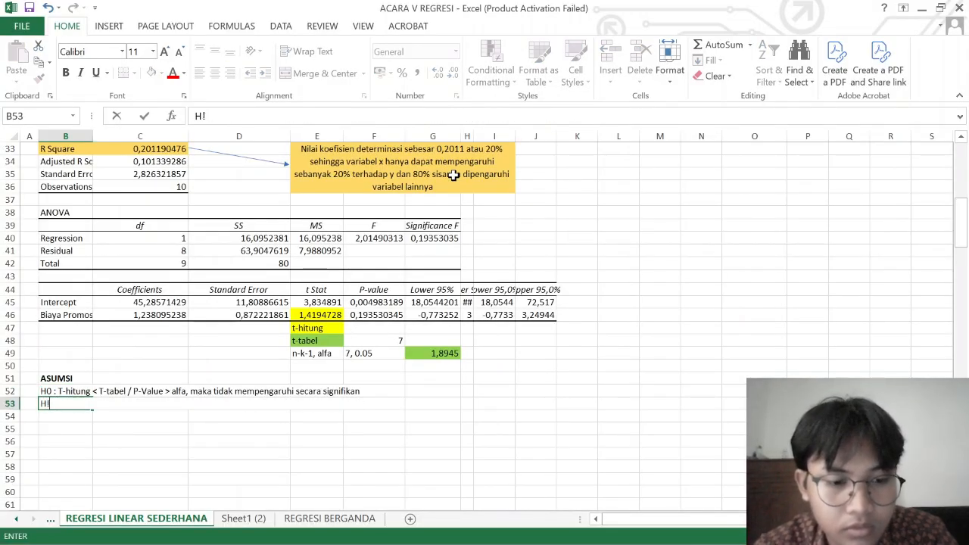
pyautogui.press('BackSpace')
pyautogui.write('1')
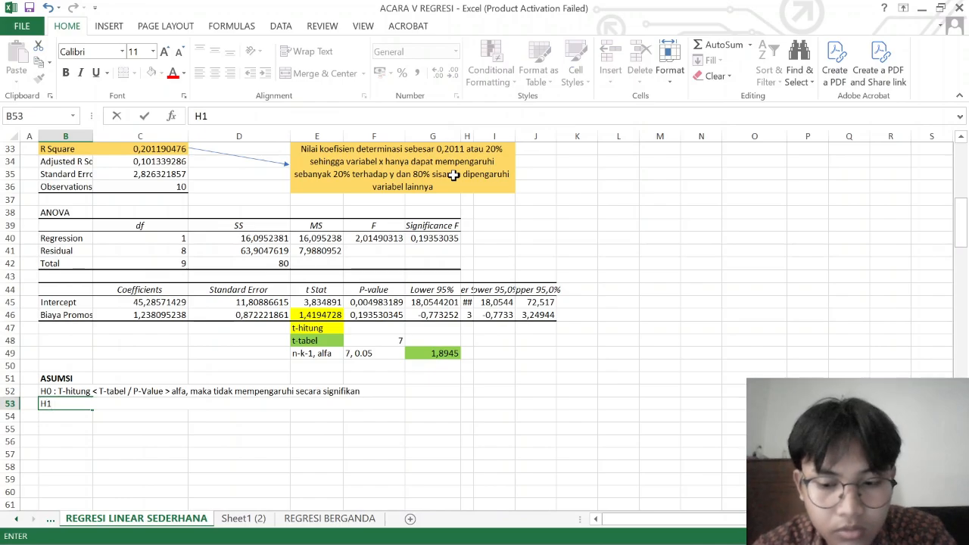
pyautogui.write(' :')
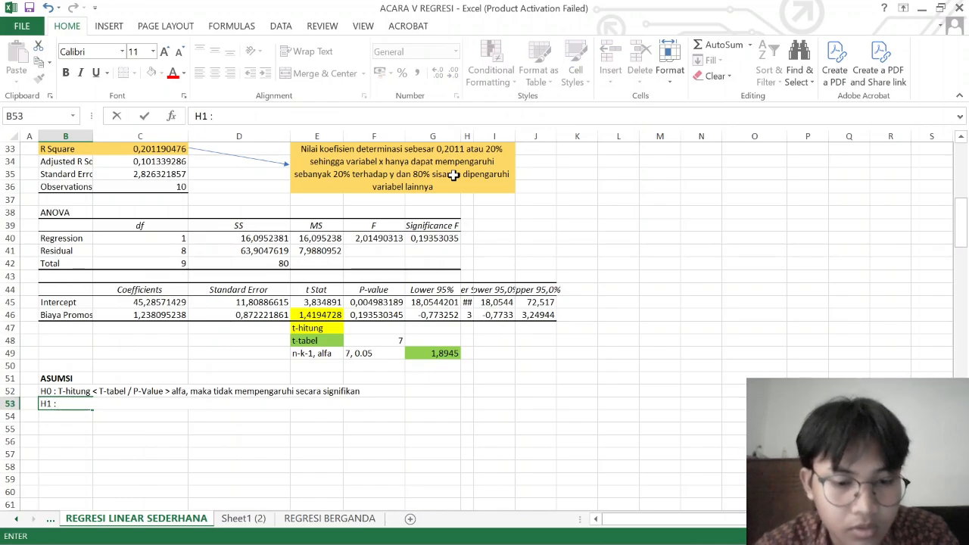
pyautogui.write(' T-hi')
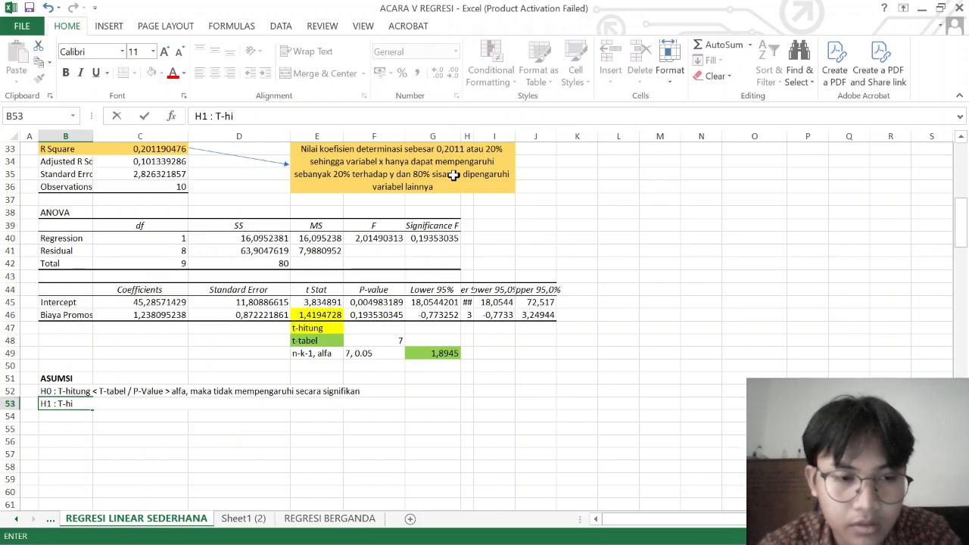
pyautogui.write('tung')
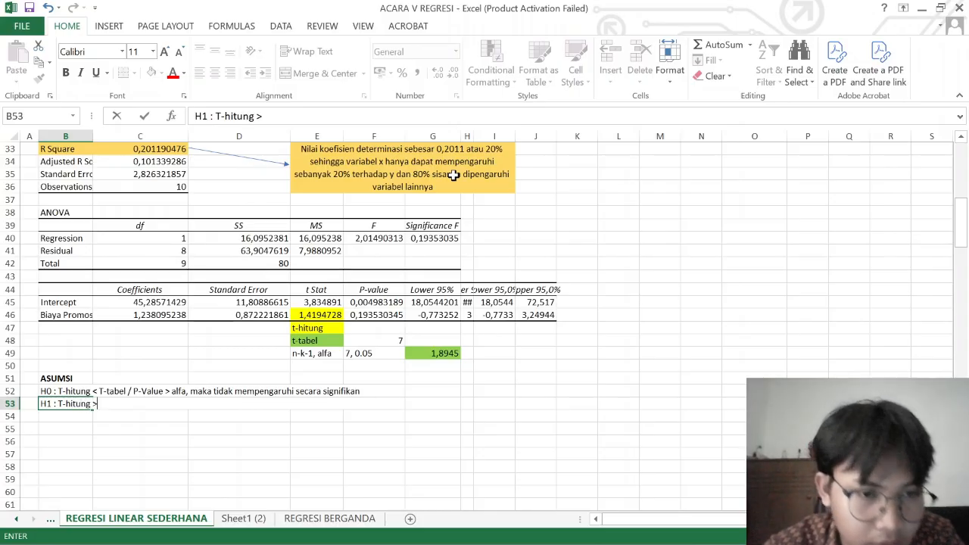
pyautogui.write(' > T-Tab')
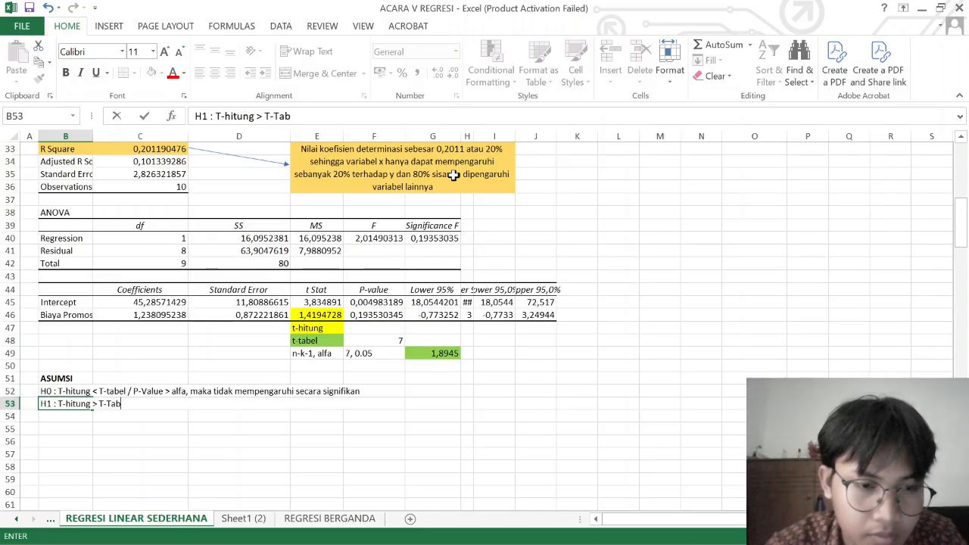
pyautogui.write('el /')
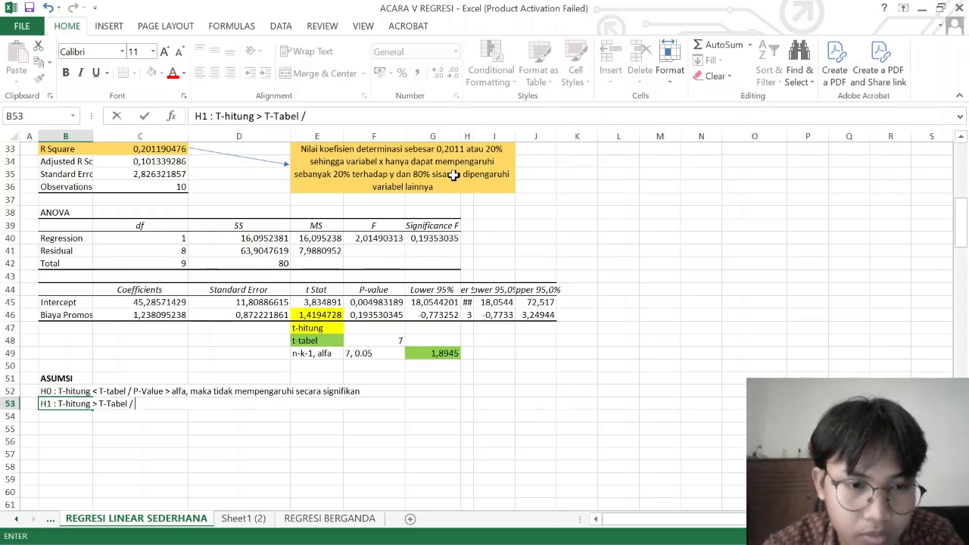
pyautogui.write(' P-Val')
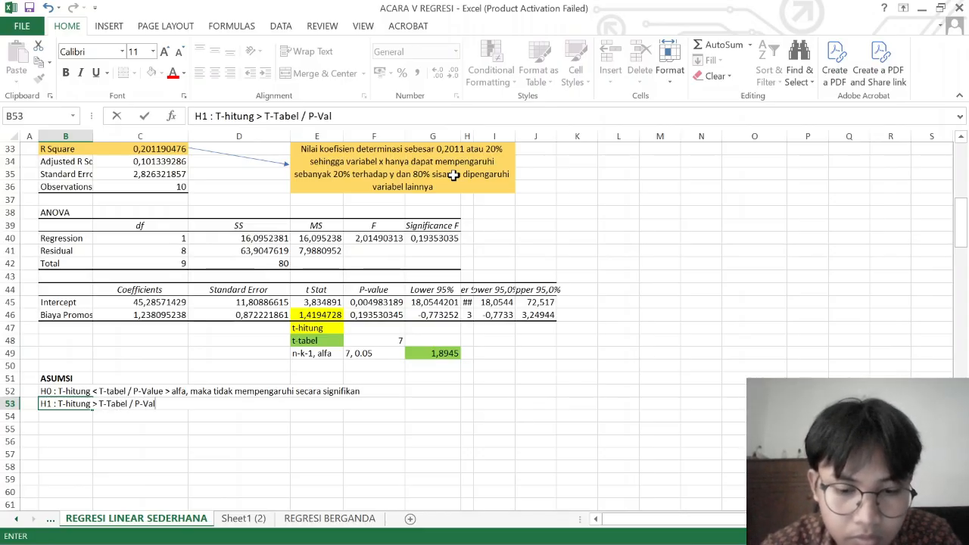
pyautogui.write('ue <')
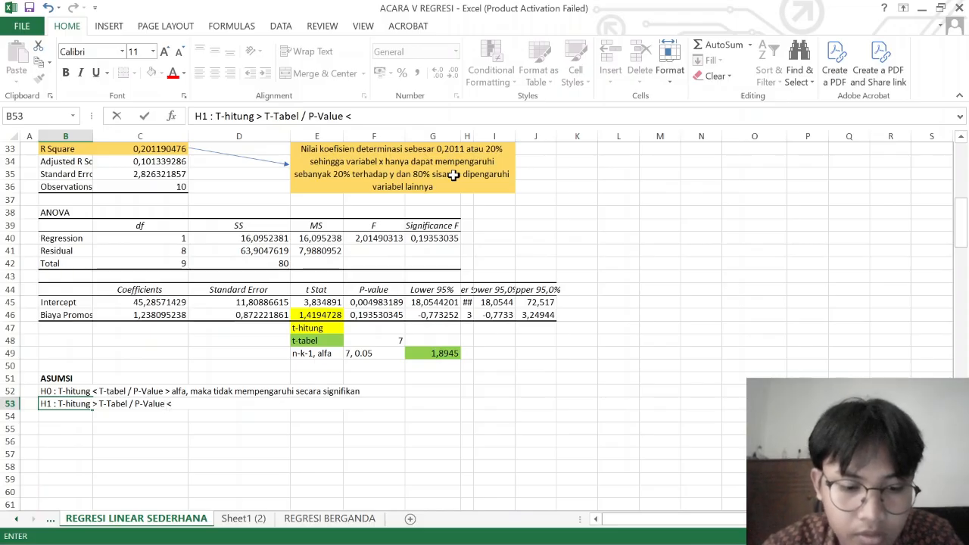
pyautogui.write(' alfa')
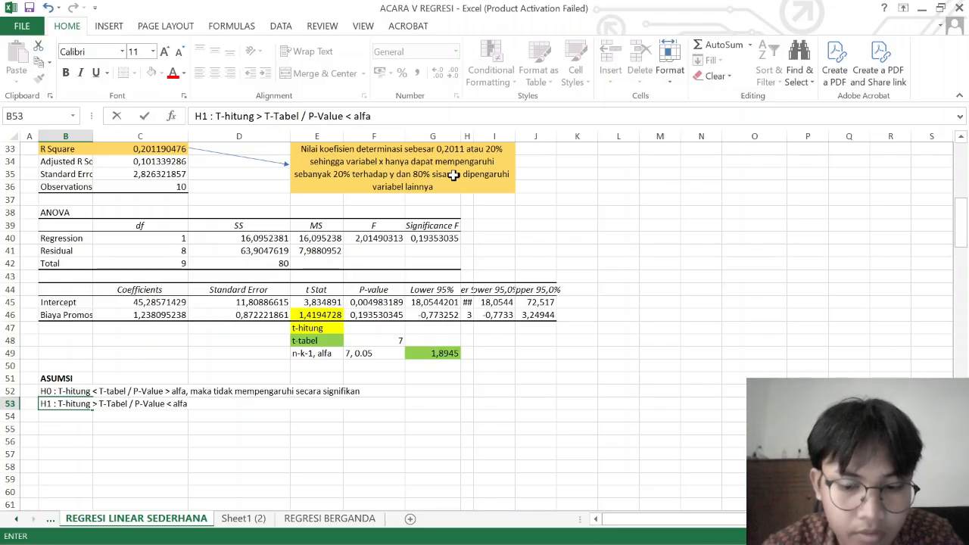
# Complete the H1 statement in B53 with the consequence ", maka variabel mempengaruhi secara signifikan".
pyautogui.write(', maka')
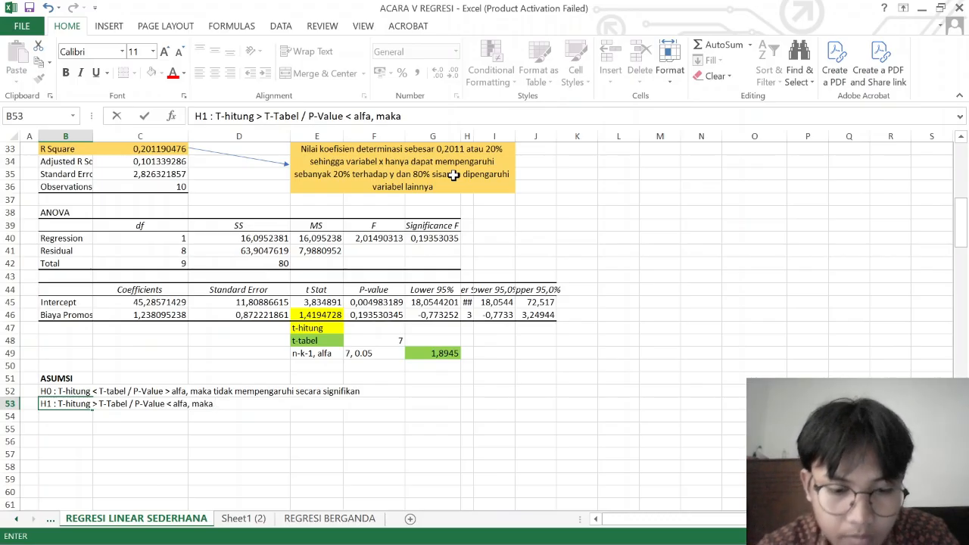
pyautogui.write(' variabel')
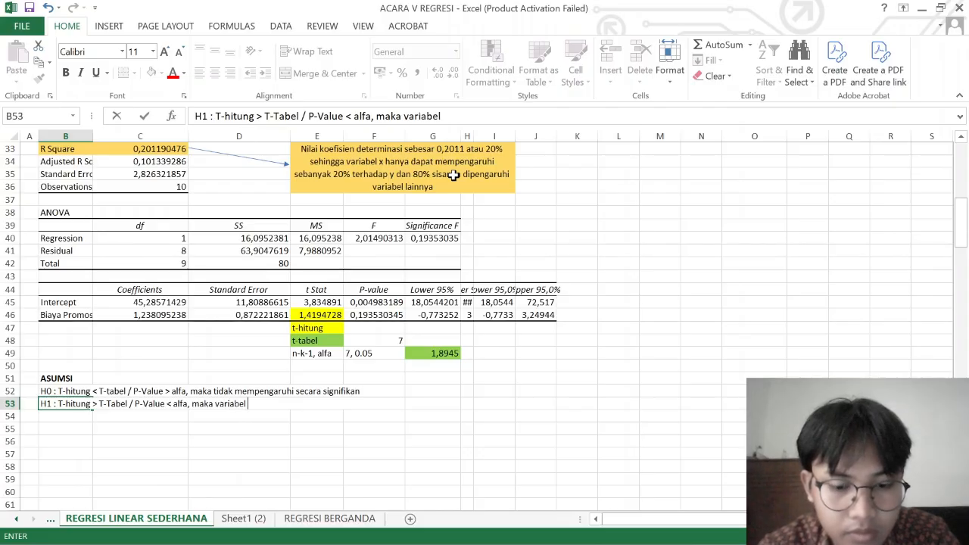
pyautogui.write(' mempengaruhi')
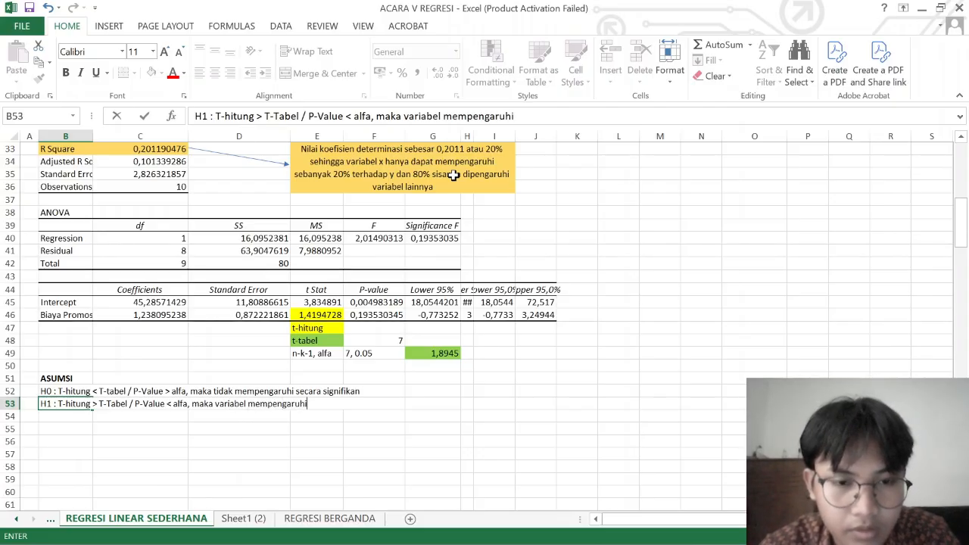
pyautogui.write(' secara sig')
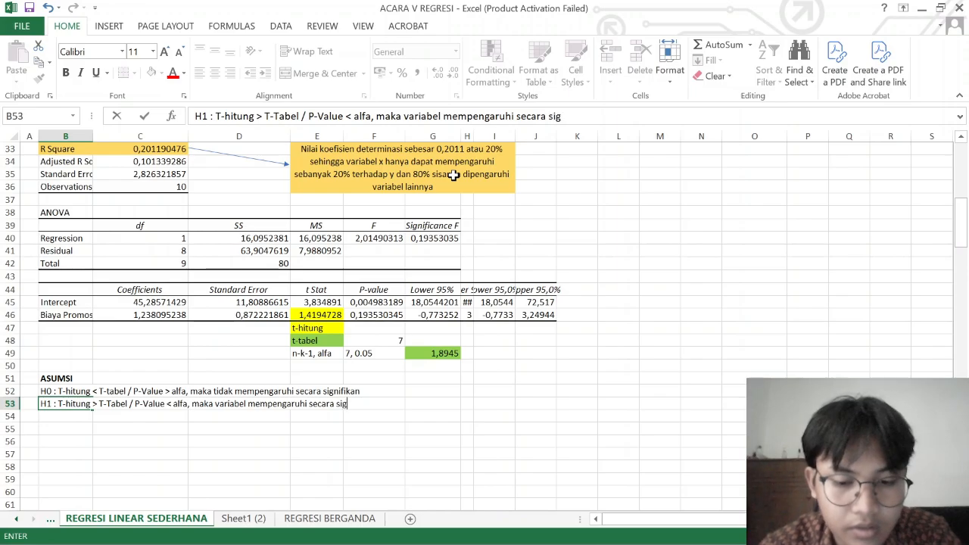
pyautogui.write('nifikan')
pyautogui.press('Return')
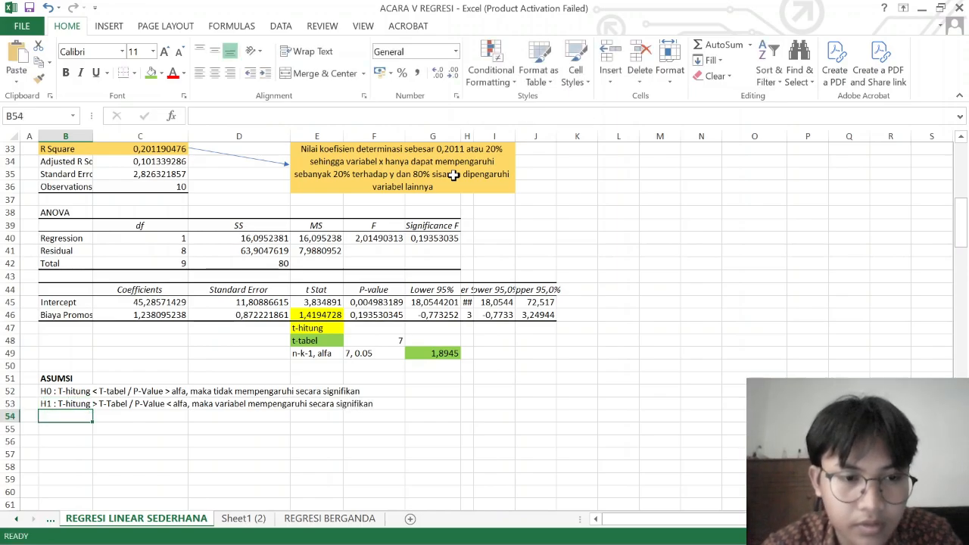
# Add the bold heading "KESIMPULAN" in B55, leaving one blank row below the hypotheses.
pyautogui.press('Return')
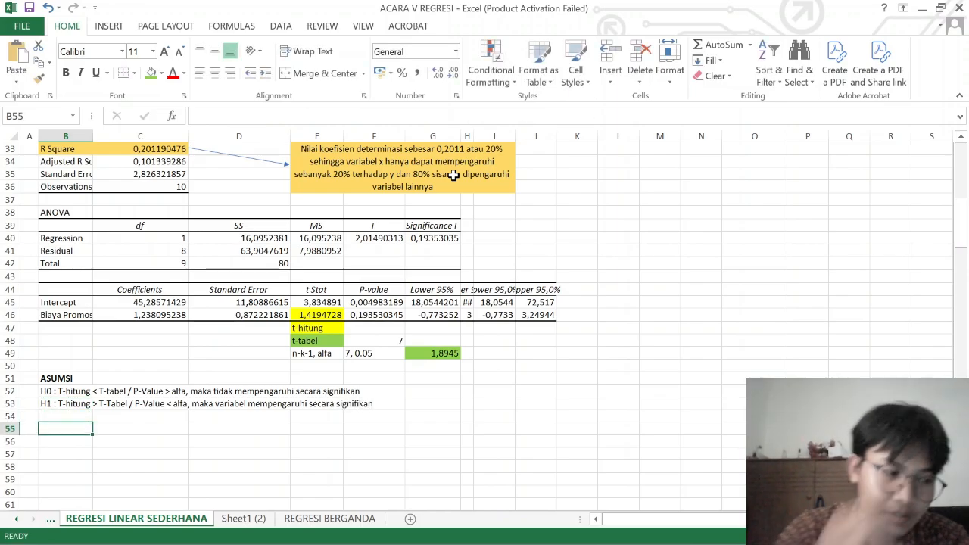
pyautogui.write('Kesimpulan')
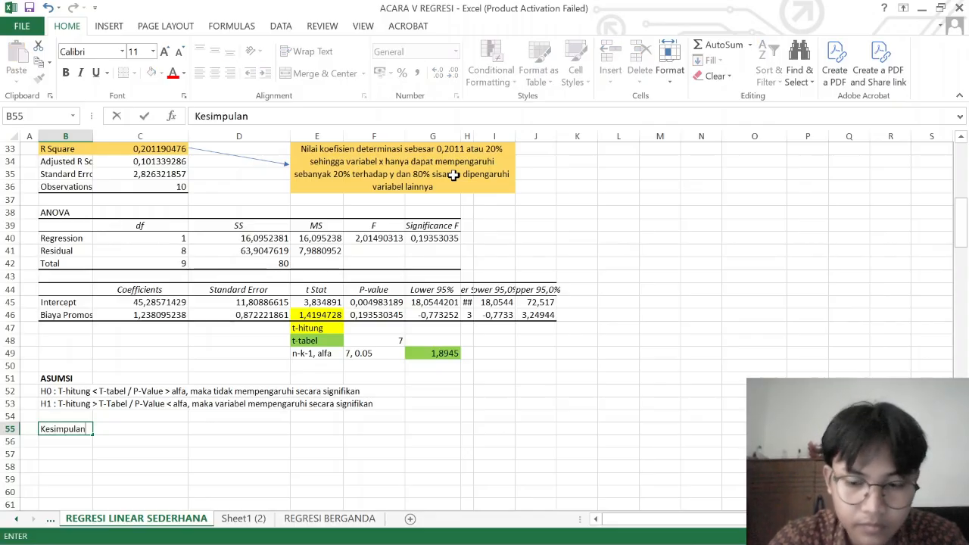
pyautogui.press('Return')
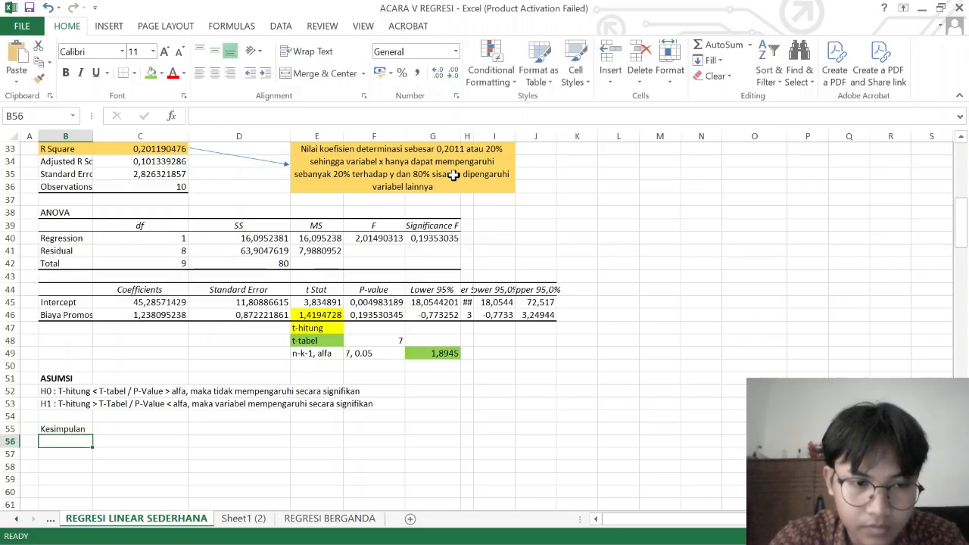
pyautogui.press('Up')
pyautogui.press('capslock')
pyautogui.write('SIMPULAN')
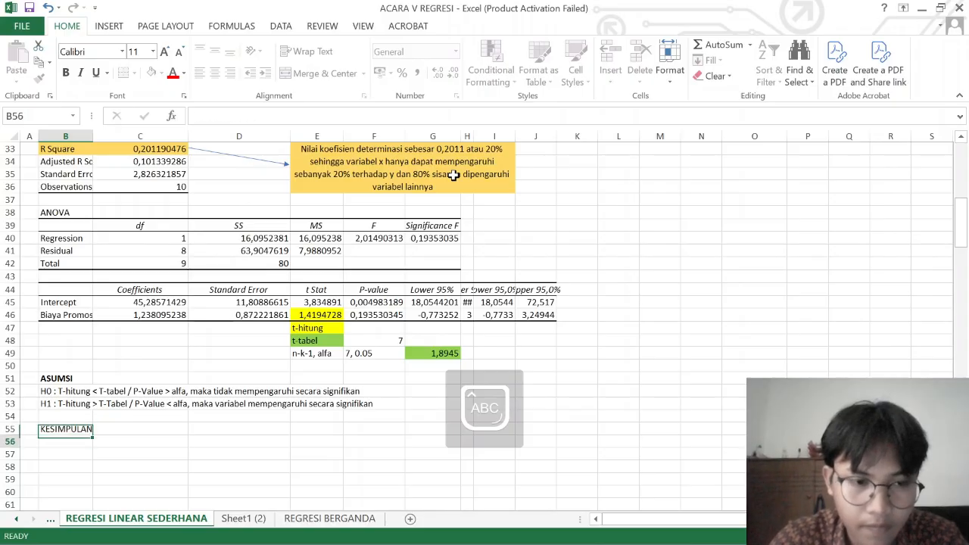
pyautogui.hotkey('ctrl', 'Return')
pyautogui.hotkey('ctrl', 'b')
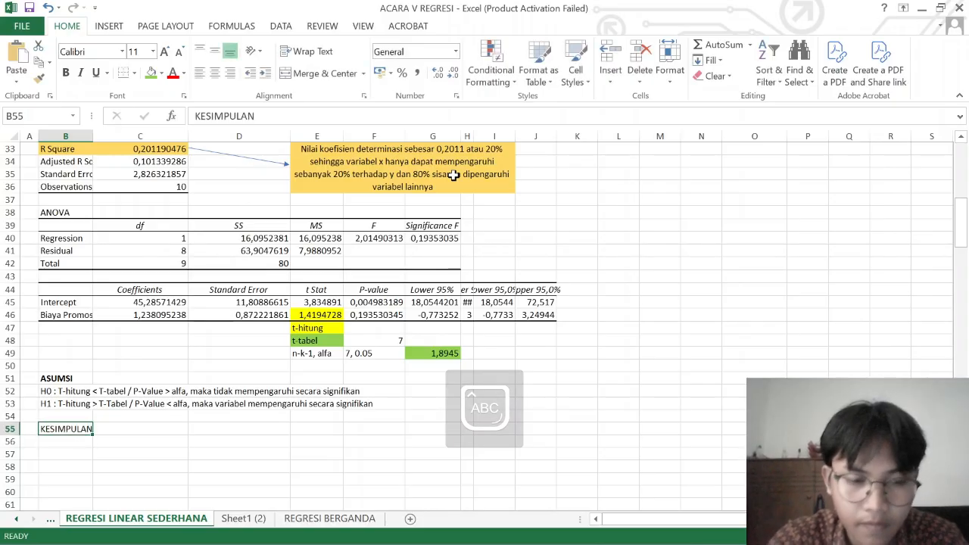
pyautogui.press('Down')
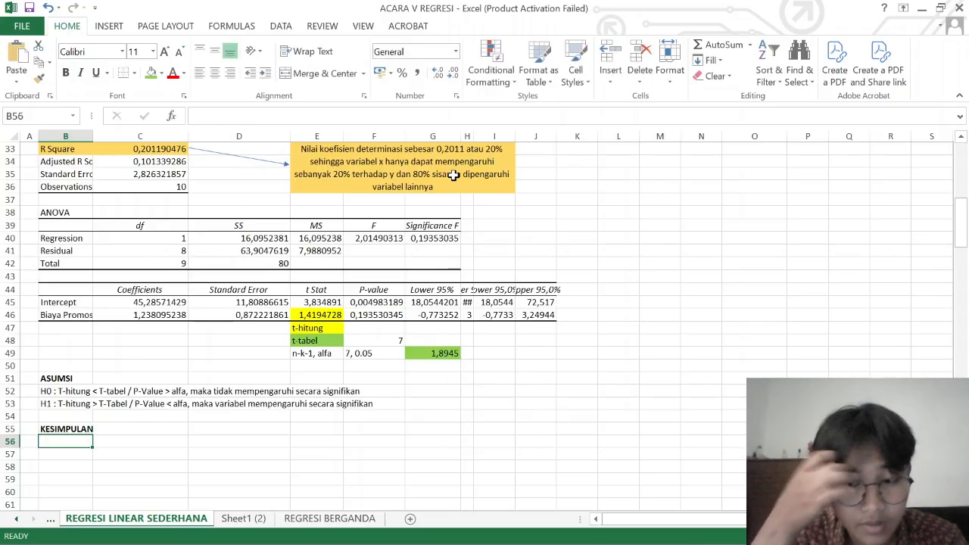
# Enter the item number 1 in A56 for the first conclusion under KESIMPULAN.
pyautogui.press('Left')
pyautogui.write('1')
pyautogui.press('Tab')
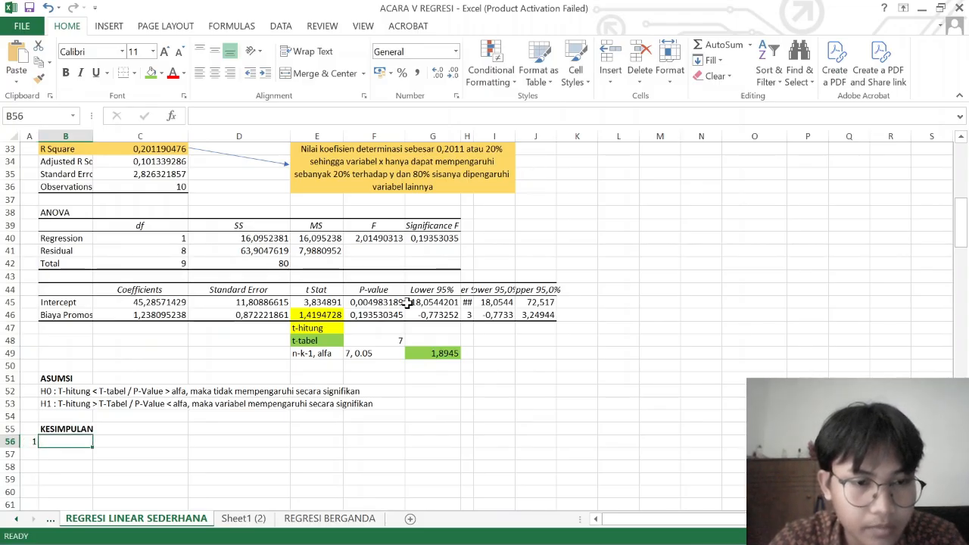
pyautogui.scroll(-4, 406, 303)
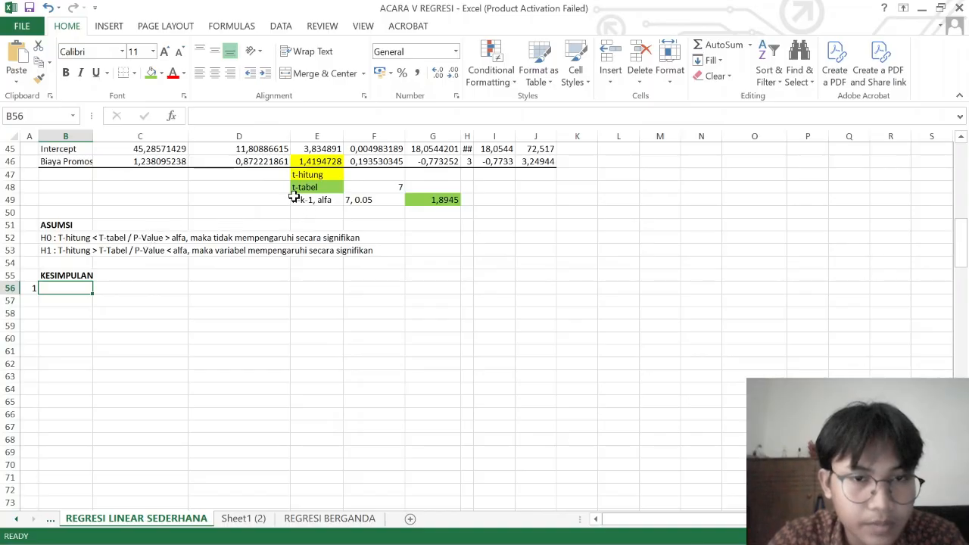
pyautogui.scroll(1, 321, 174)
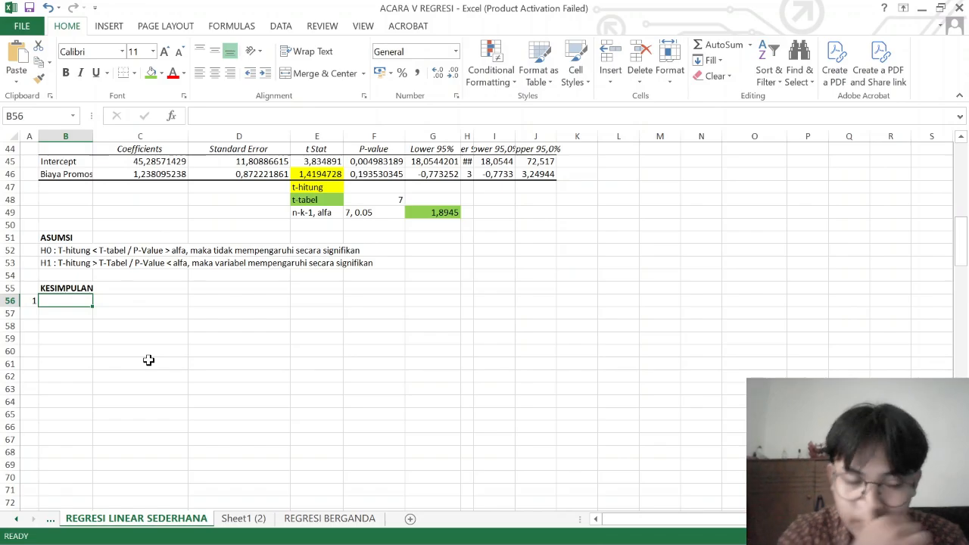
# Begin the first conclusion in B56 with the condition "Karena T-hitung < T-tabel,".
pyautogui.write('Karen')
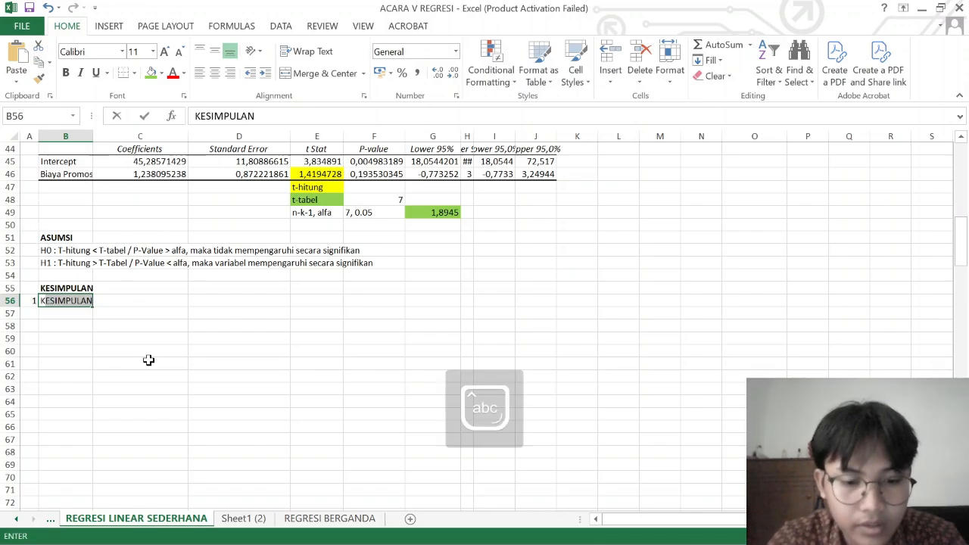
pyautogui.write('a')
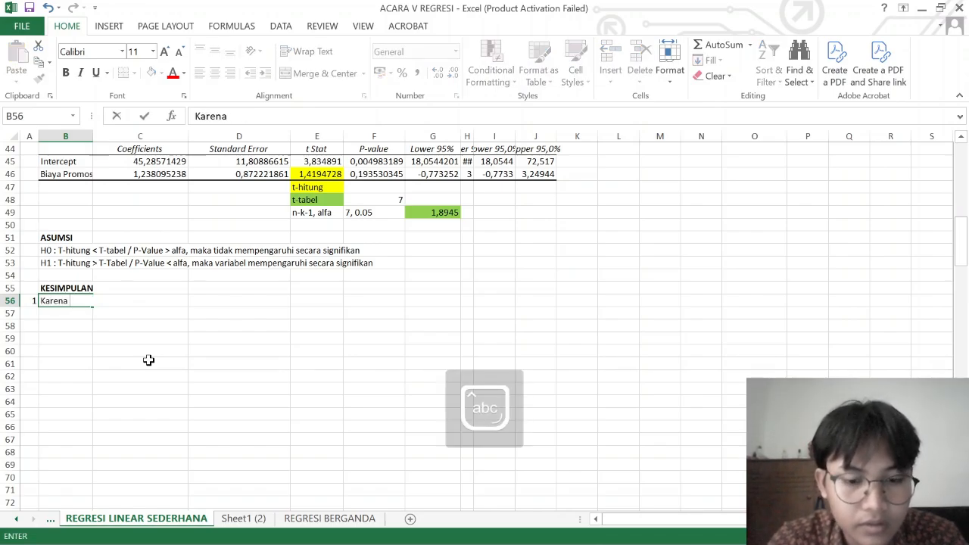
pyautogui.write(' T')
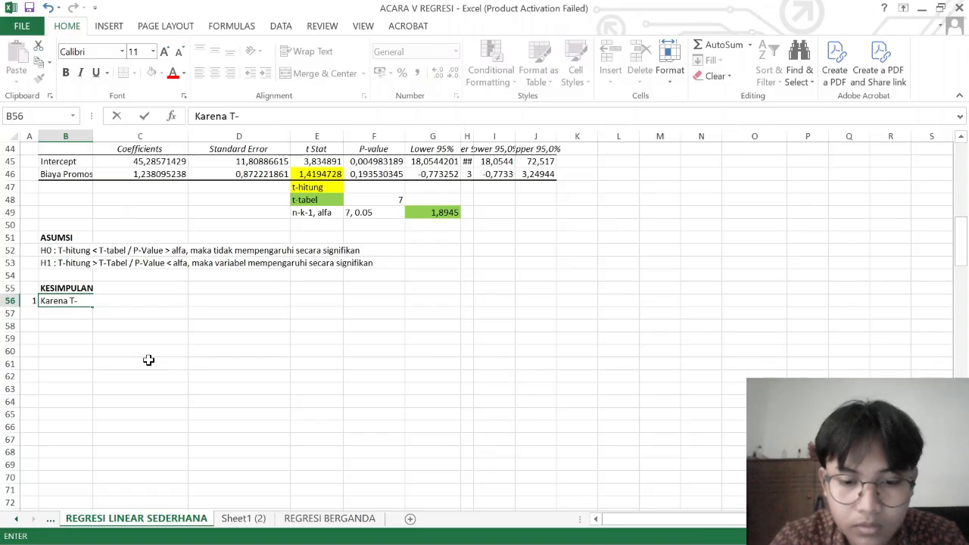
pyautogui.write('-hitung')
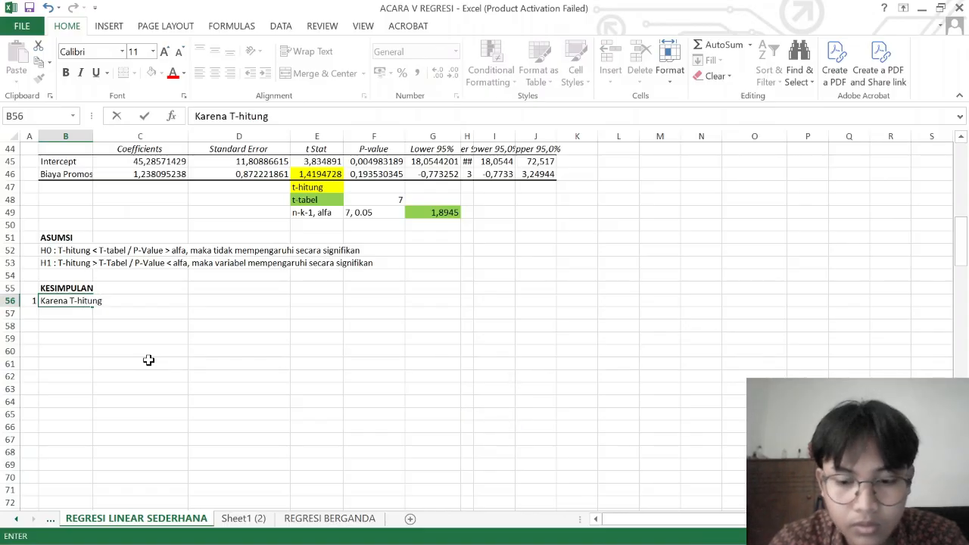
pyautogui.write(' < T-')
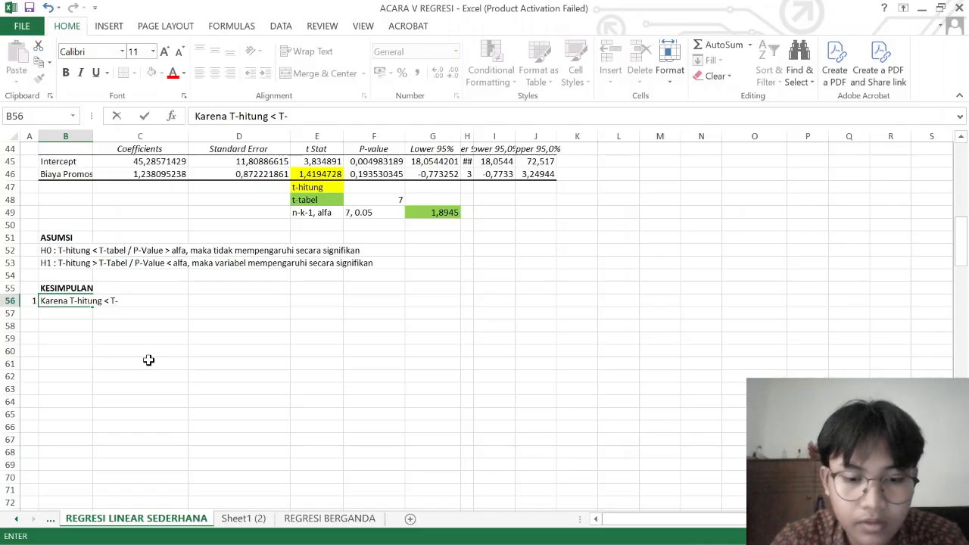
pyautogui.write('Ta')
pyautogui.press('BackSpace')
pyautogui.press('BackSpace')
pyautogui.press('BackSpace')
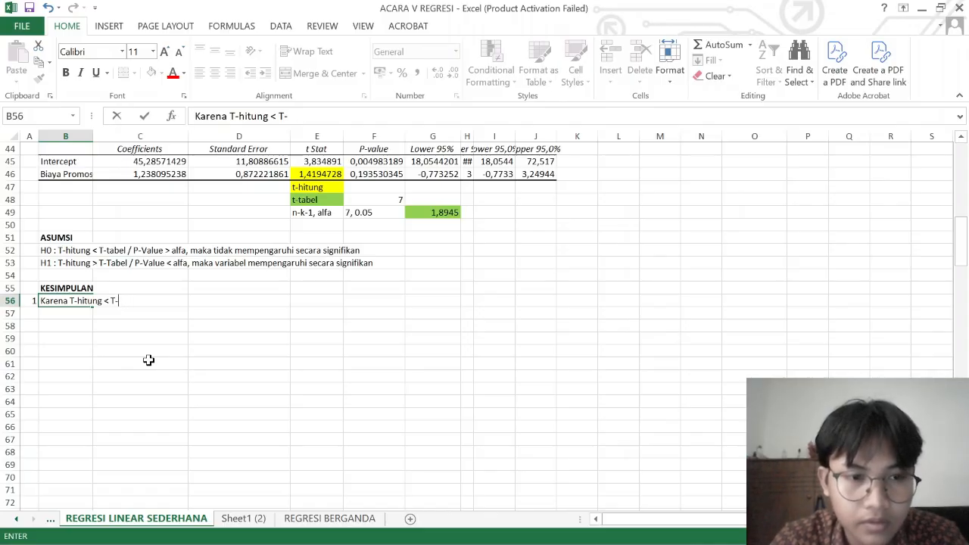
pyautogui.write('tabe')
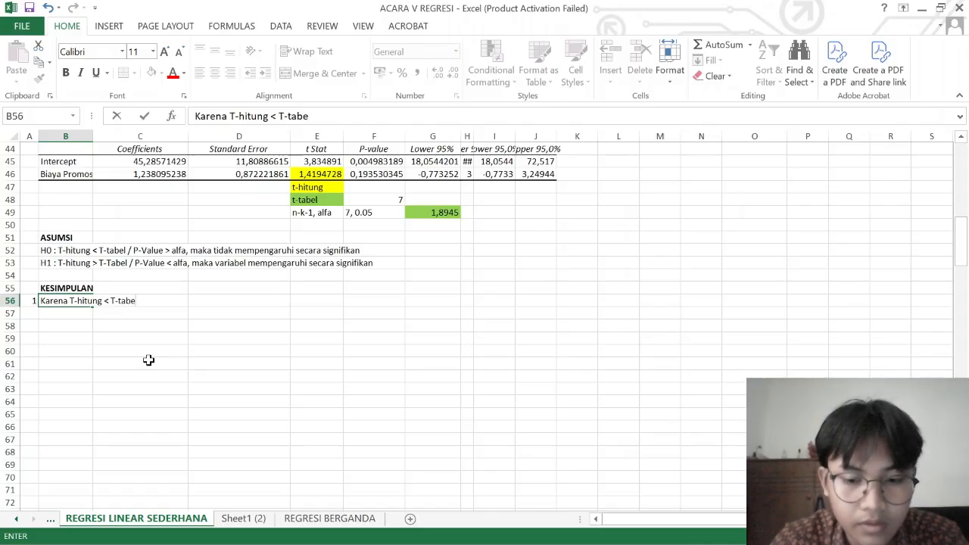
pyautogui.write('l, mak')
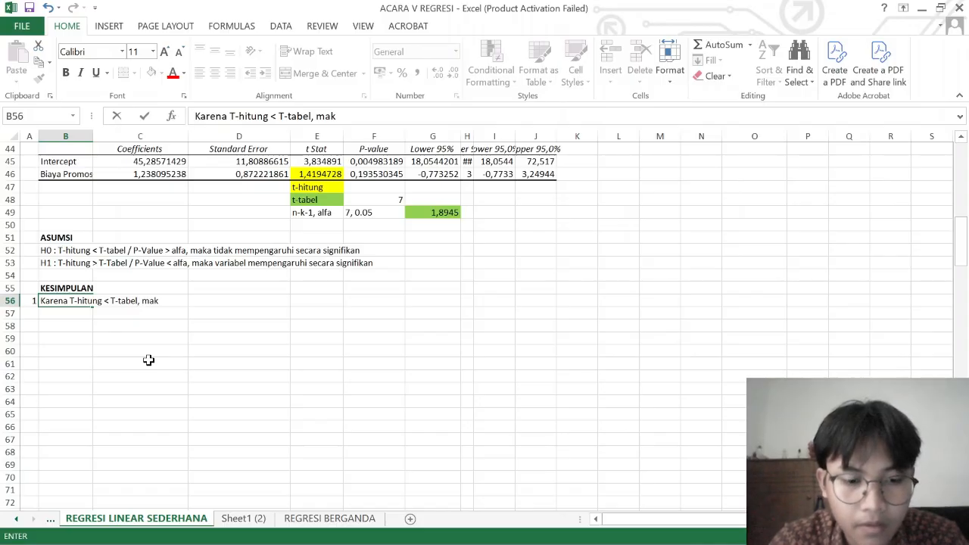
# Continue the B56 conclusion with "maka variabel x atau biaya promosi tidak mempengaruhi variabel y".
pyautogui.write('a variabe')
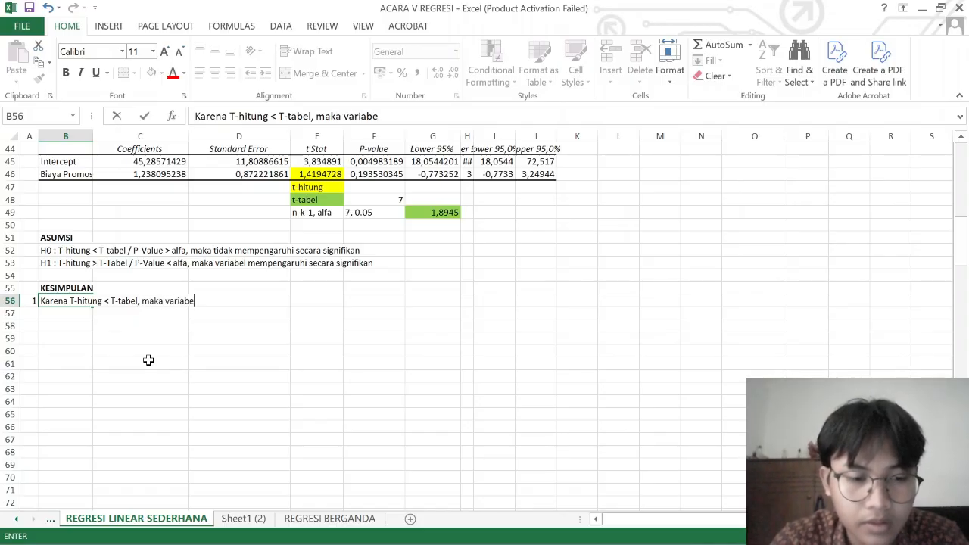
pyautogui.write('l x')
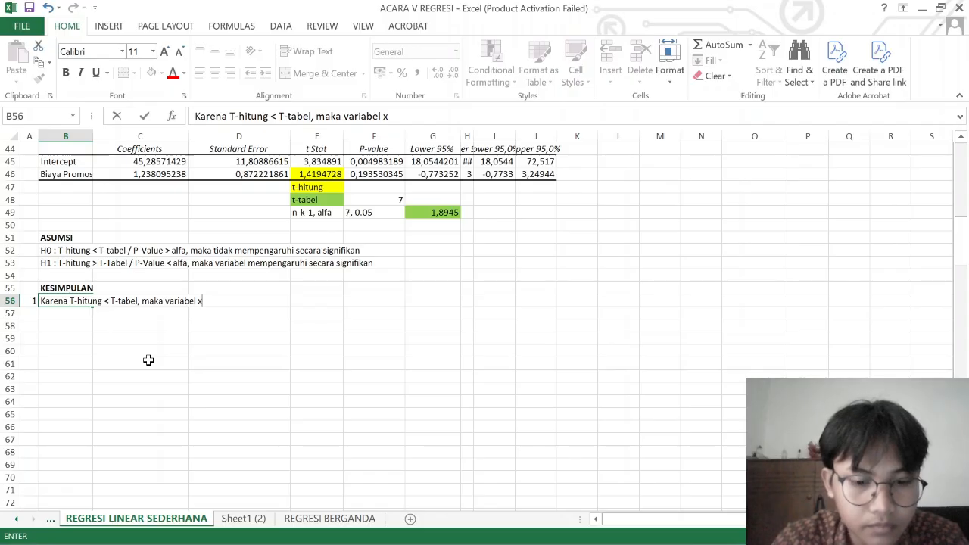
pyautogui.write(' atau biaya')
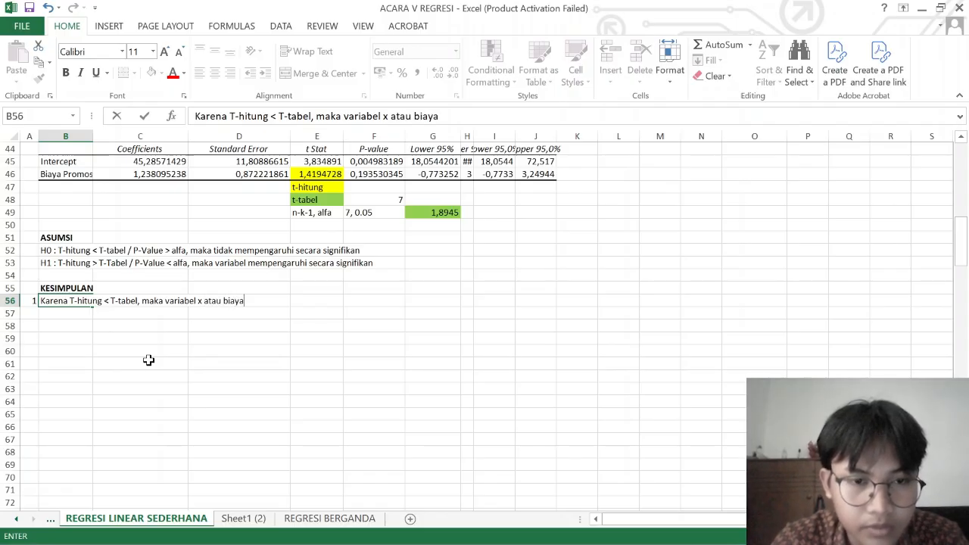
pyautogui.write(' promosi')
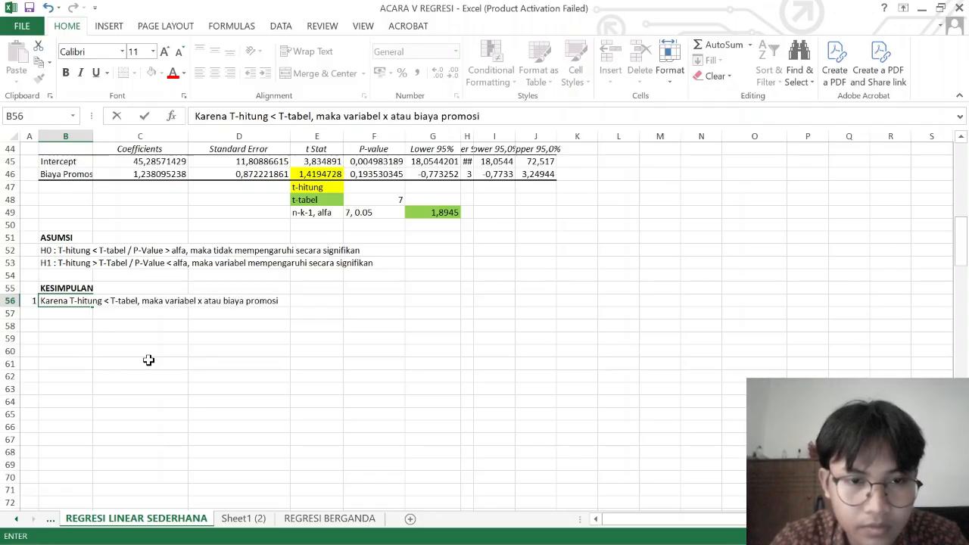
pyautogui.write(' tidak')
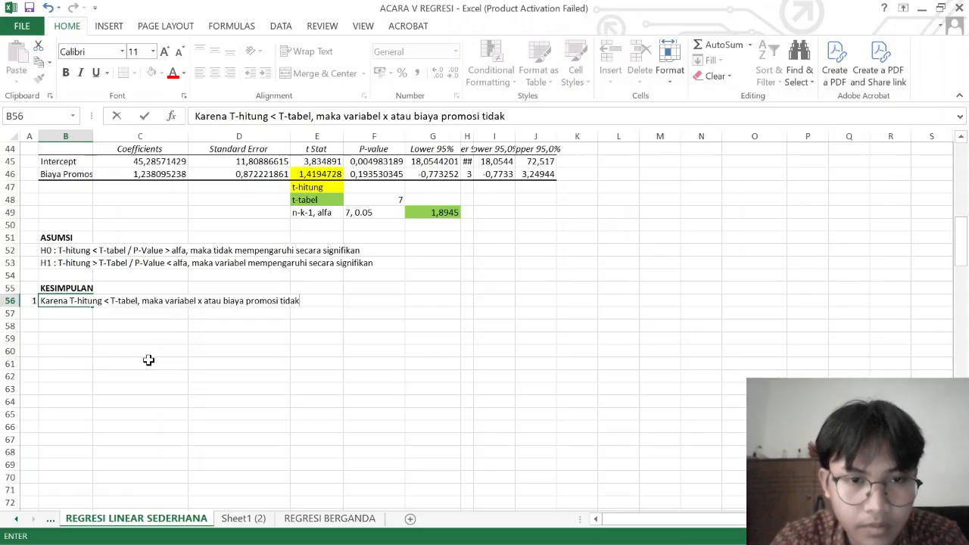
pyautogui.write(' mempen')
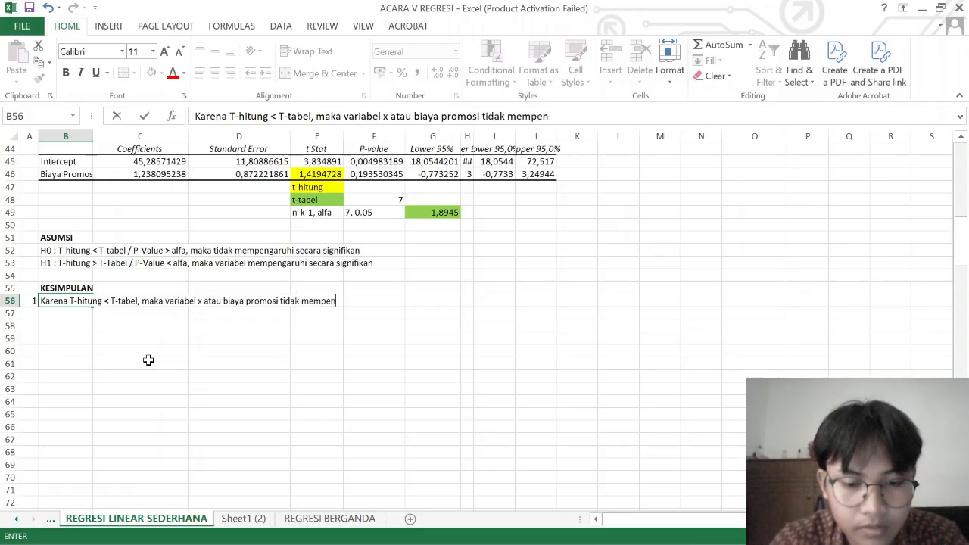
pyautogui.write('garuhi var')
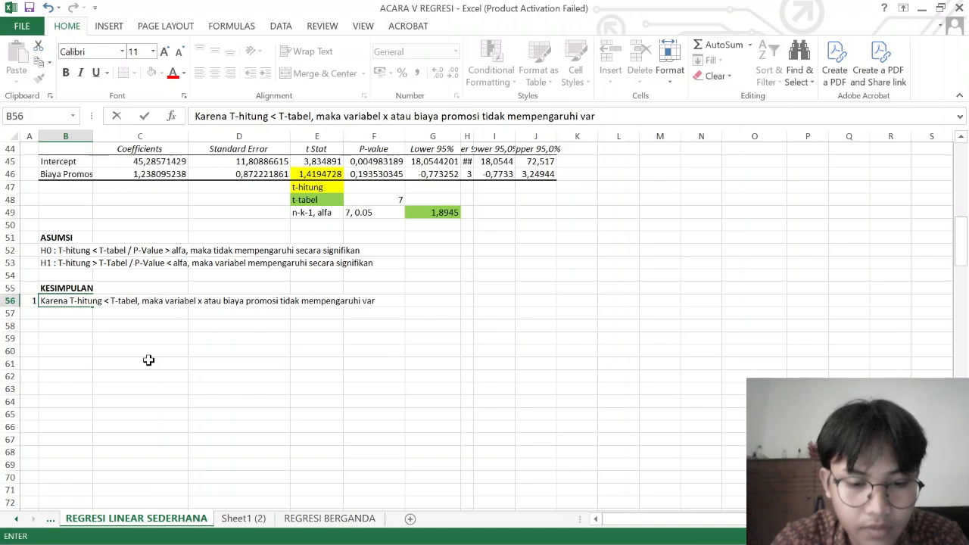
pyautogui.write('iabel y')
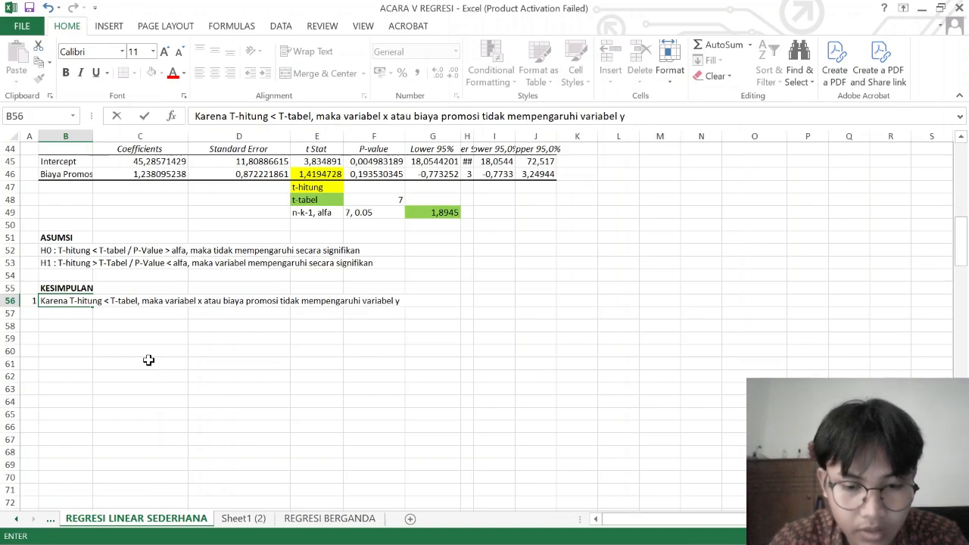
# Finish the B56 conclusion with "atau volume penjualan secarasignifikan atau parsial.".
pyautogui.write(' atau volume panj')
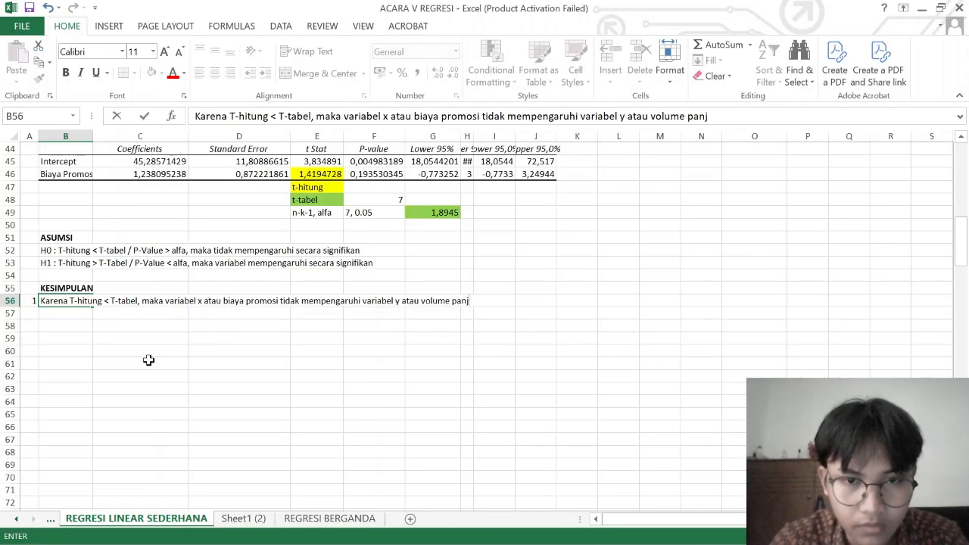
pyautogui.press('BackSpace')
pyautogui.press('BackSpace')
pyautogui.press('BackSpace')
pyautogui.write('enjual')
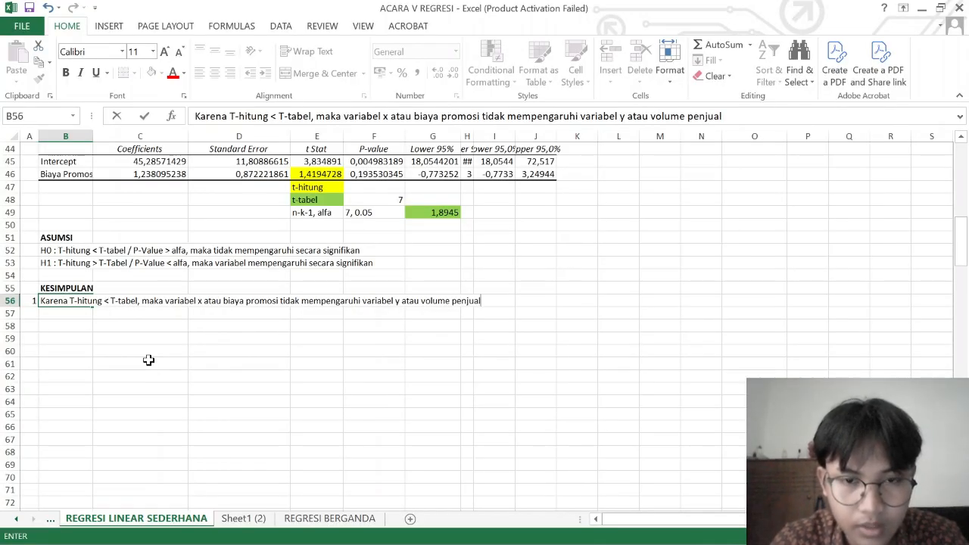
pyautogui.write('an sec')
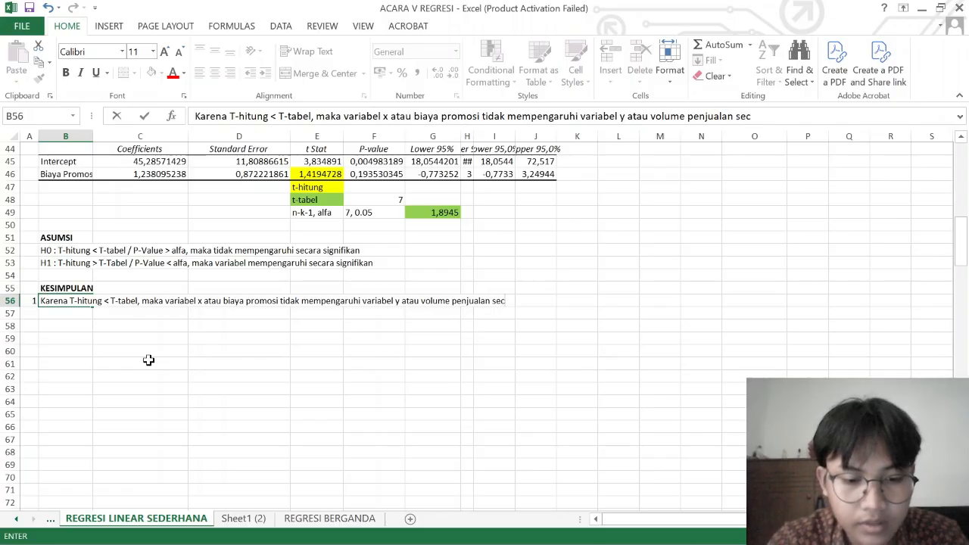
pyautogui.write('arasignifika')
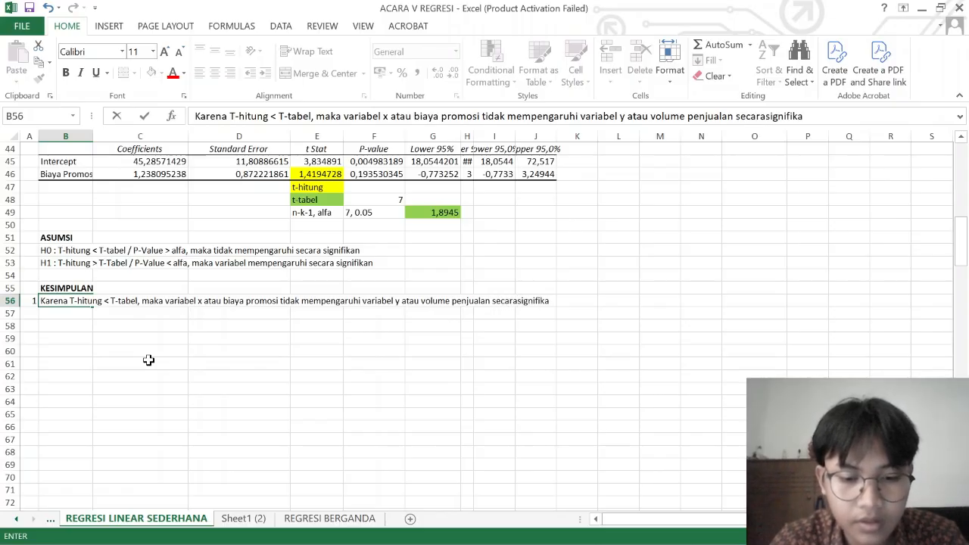
pyautogui.write('n atau pars')
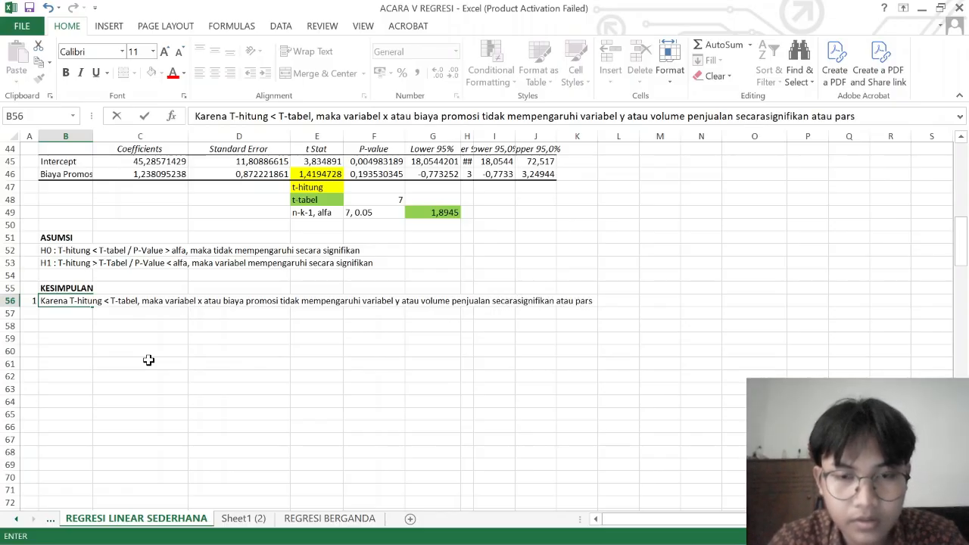
pyautogui.write('ial.')
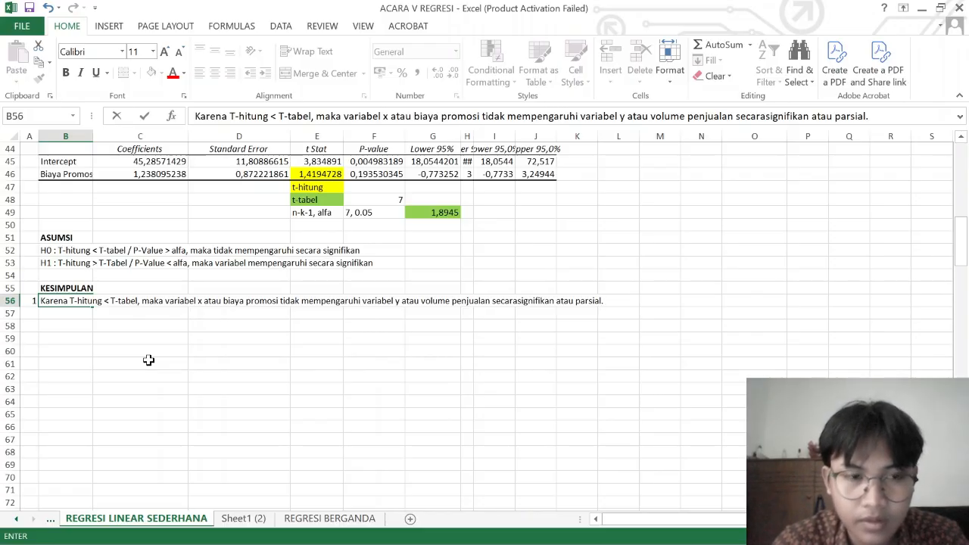
pyautogui.press('Return')
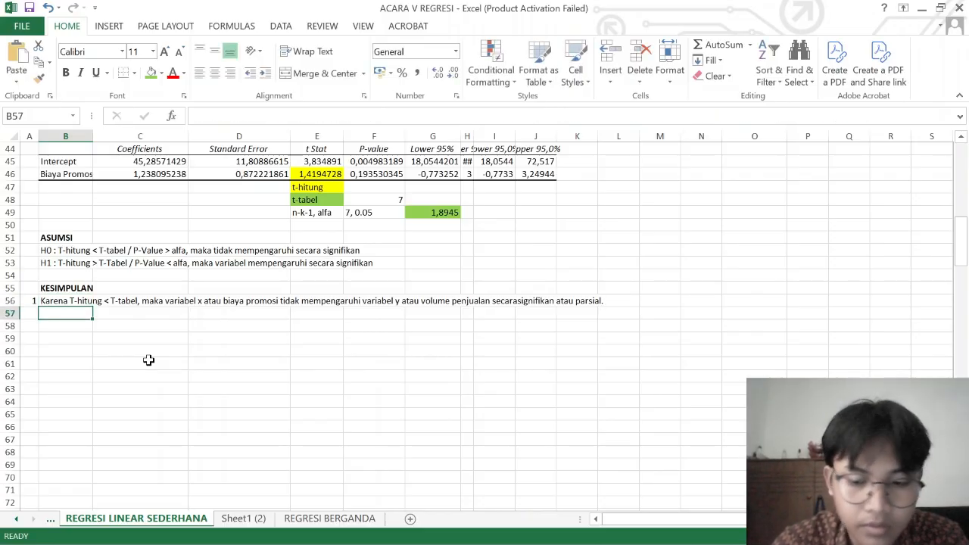
# Number the second conclusion 2 in A57 and start its text in B57 with "Nilai konstanta a".
pyautogui.press('Left')
pyautogui.write('2')
pyautogui.press('Tab')
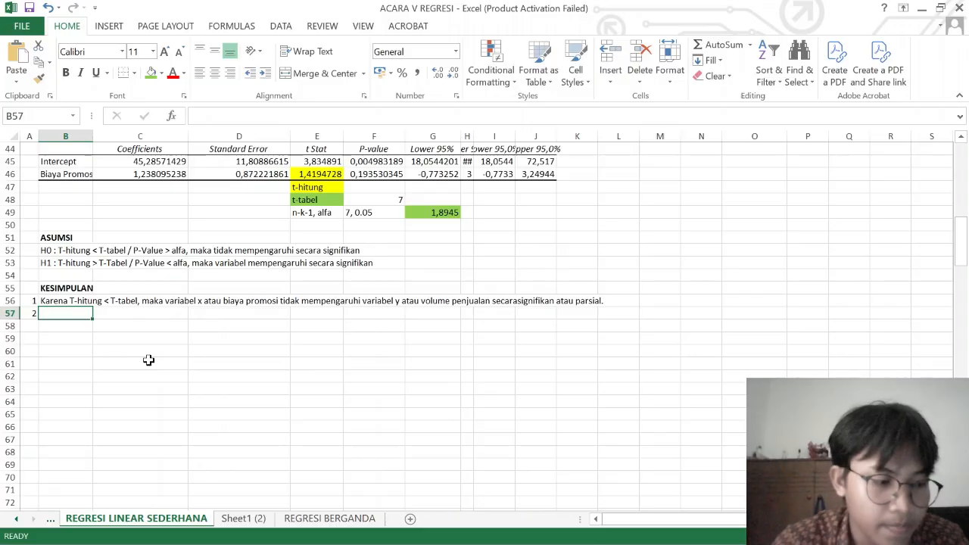
pyautogui.write('N')
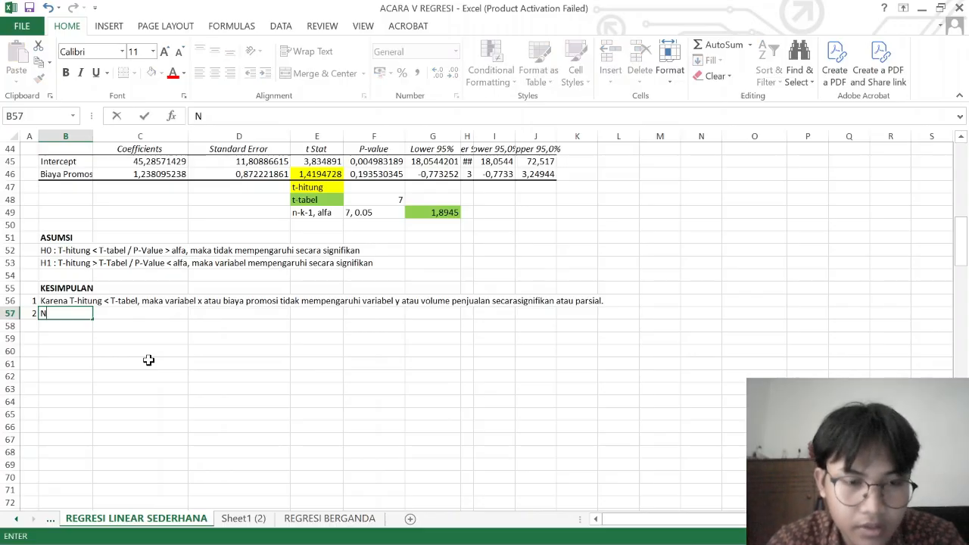
pyautogui.write('ilai kon')
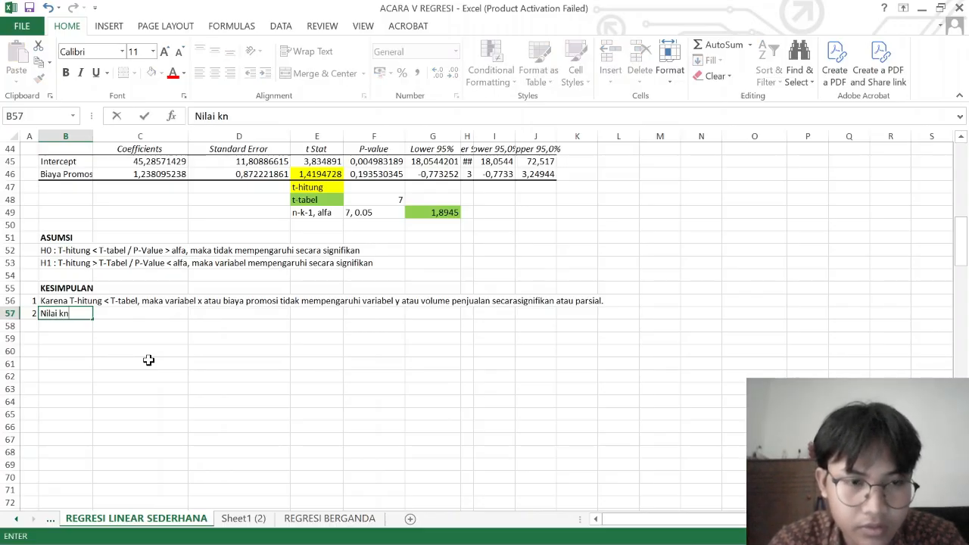
pyautogui.press('BackSpace')
pyautogui.write('onst')
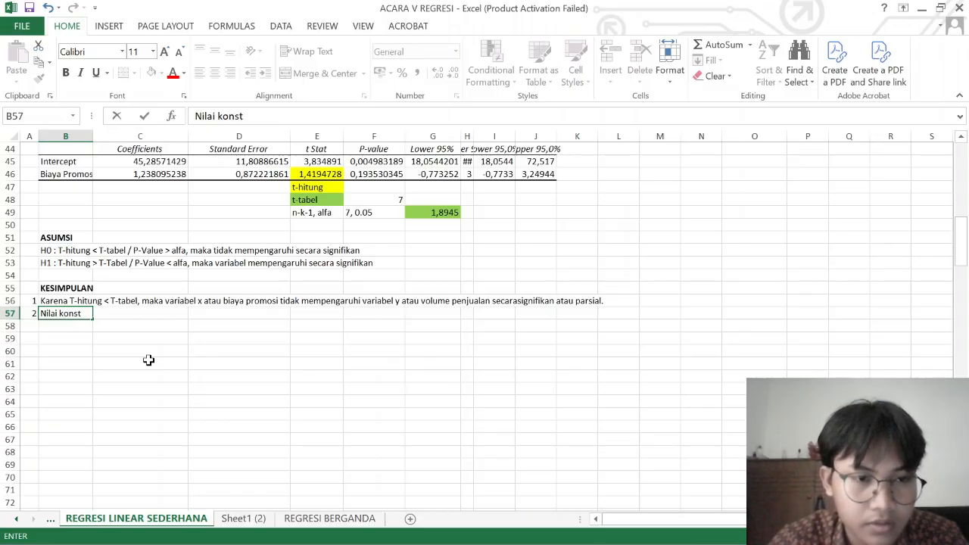
pyautogui.write('anta a')
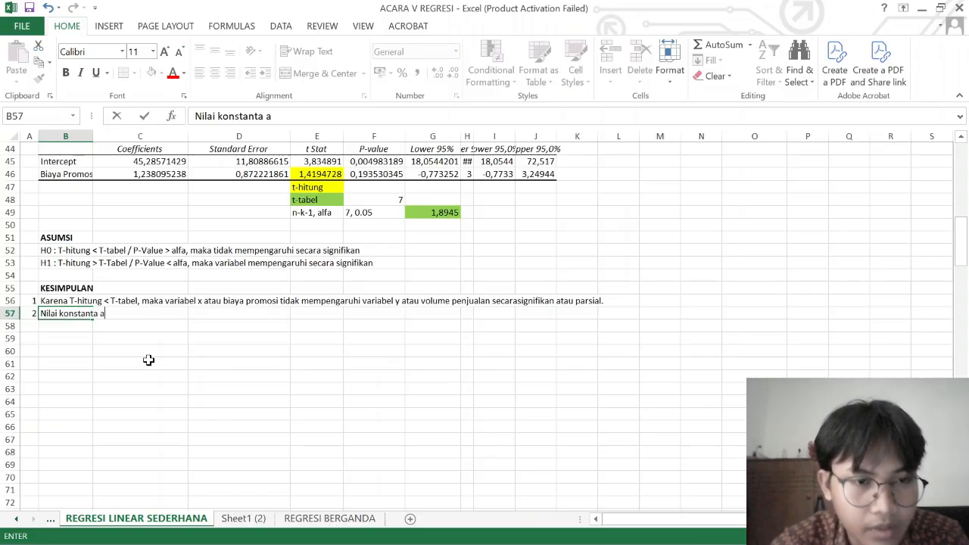
# Check the regression intercept coefficient in C45 against the manually calculated constant a in C23.
pyautogui.scroll(3, 148, 361)
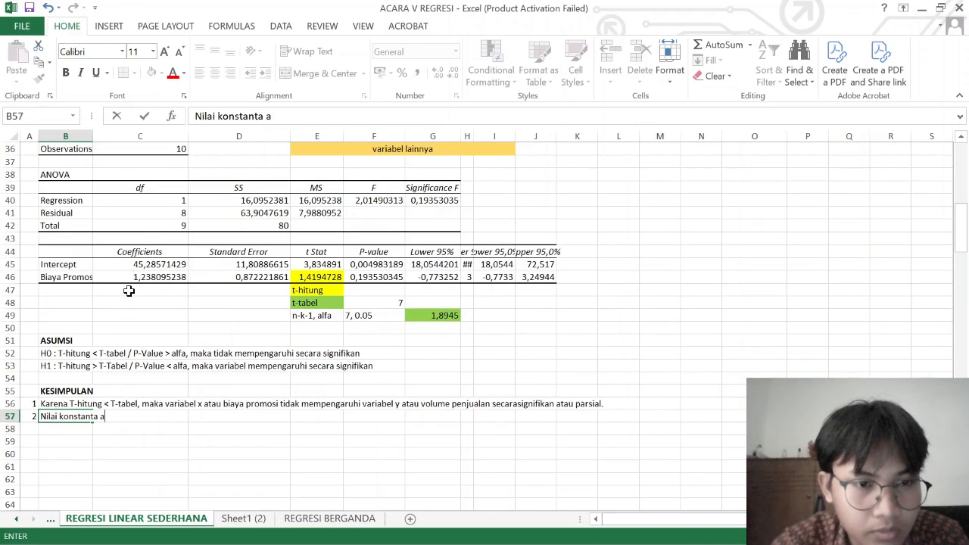
pyautogui.click(133, 264)
pyautogui.scroll(5, 155, 302)
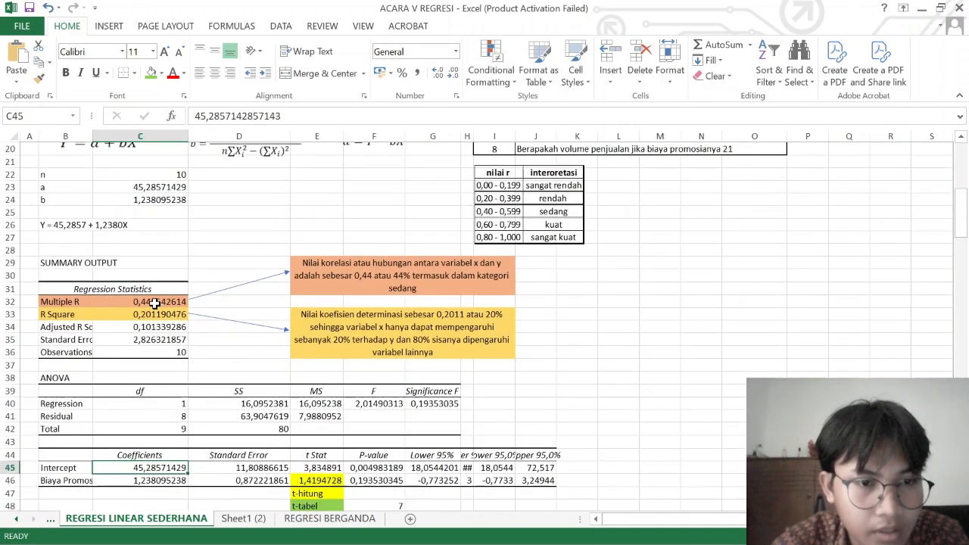
pyautogui.scroll(2, 155, 303)
pyautogui.scroll(-2, 144, 250)
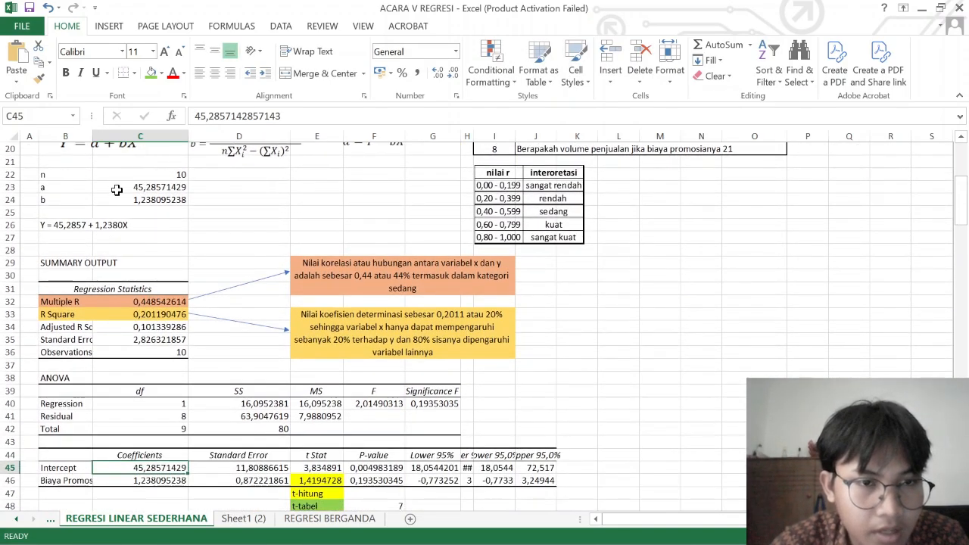
pyautogui.click(151, 188)
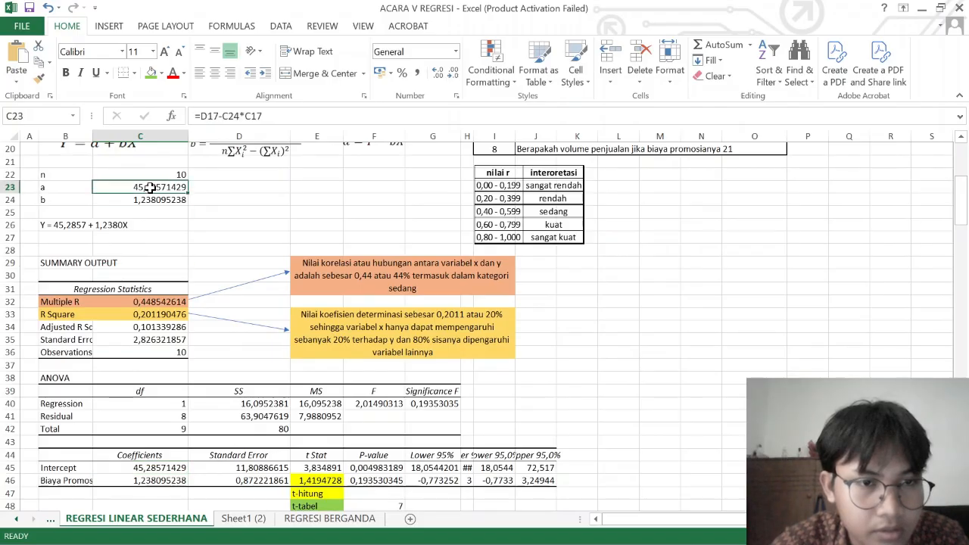
# Fill the manually calculated constant a in C23 and the regression intercept coefficient in C45 with the same light blue.
pyautogui.click(161, 73)
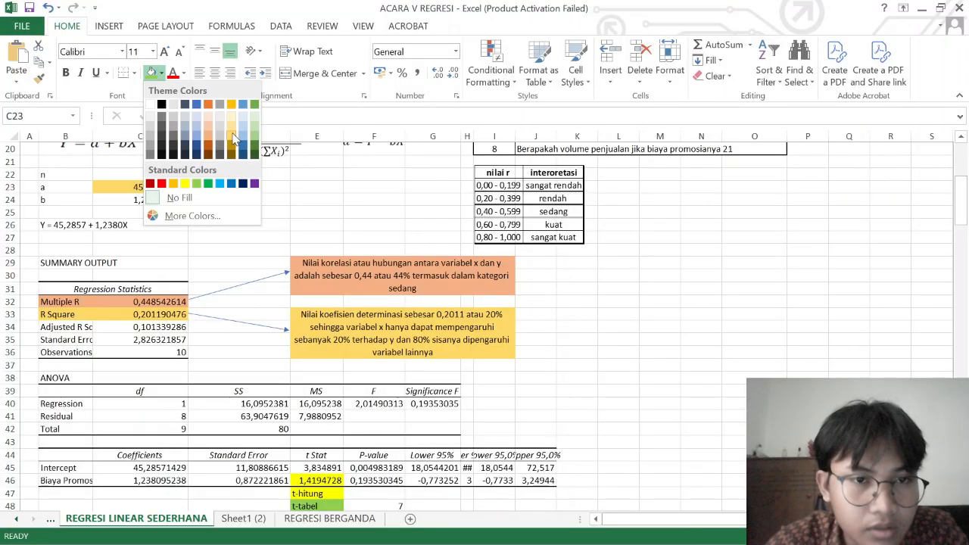
pyautogui.click(219, 185)
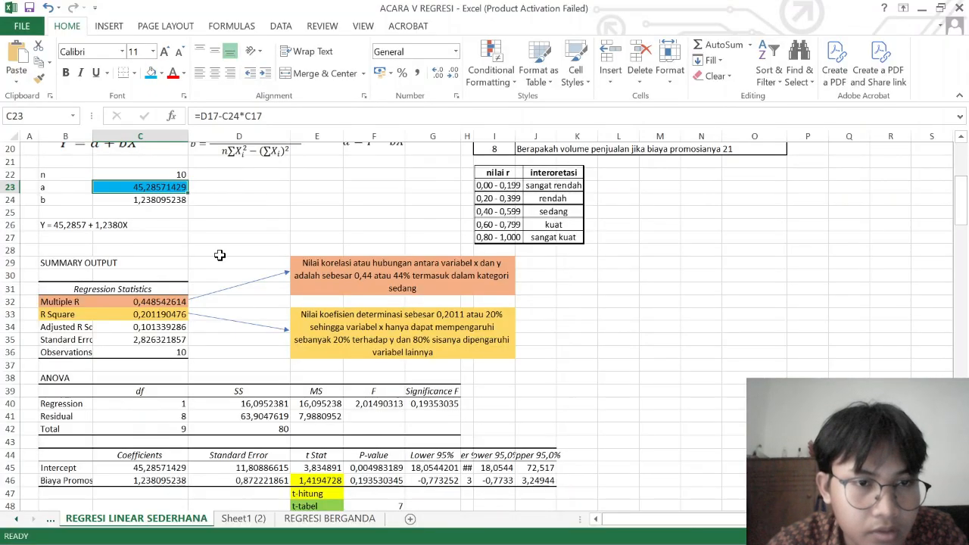
pyautogui.scroll(-7, 175, 225)
pyautogui.click(173, 215)
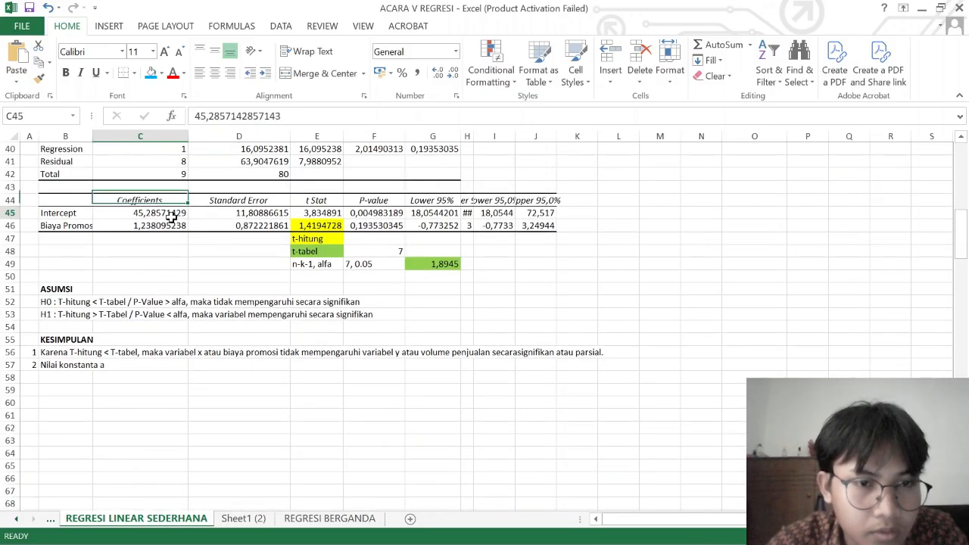
pyautogui.click(170, 224)
pyautogui.click(172, 212)
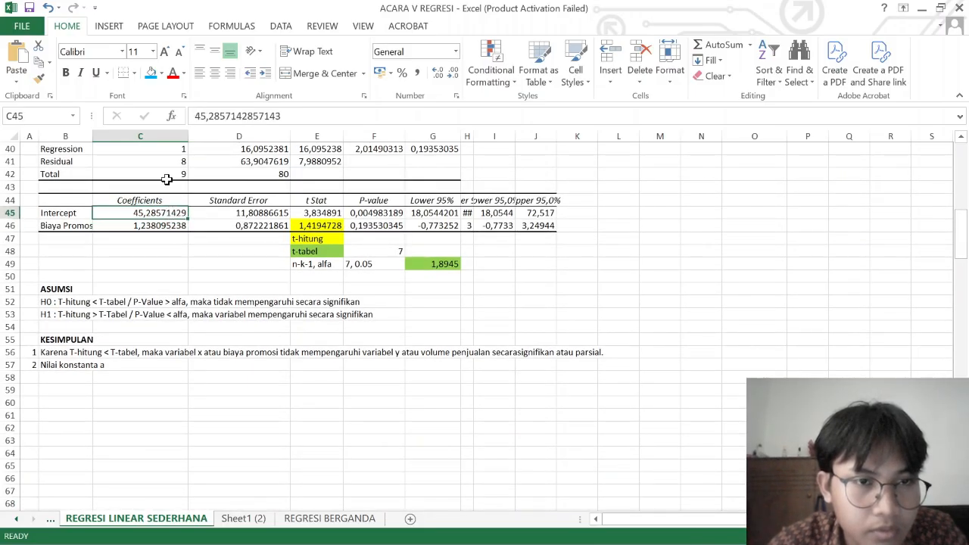
pyautogui.click(151, 73)
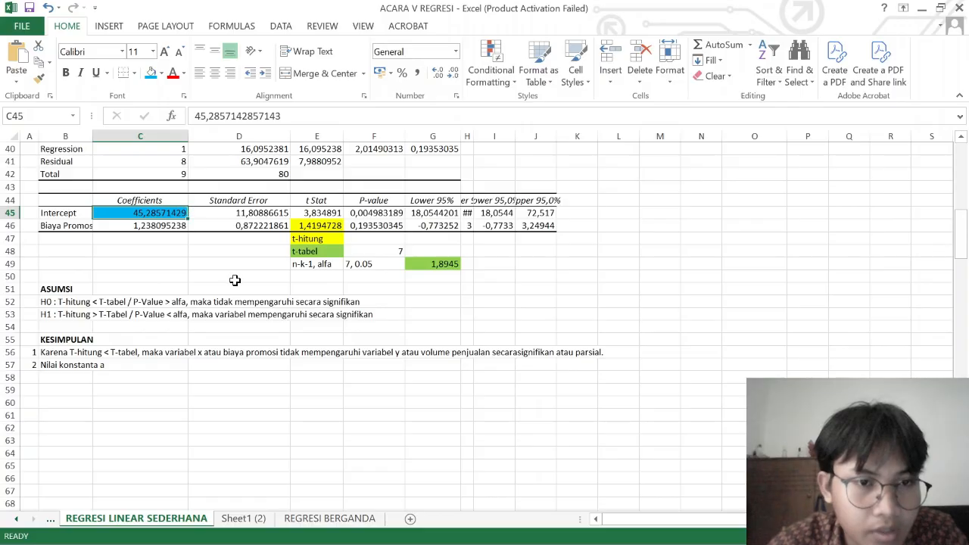
# Fill the Biaya Promosi coefficient in C46 and the manually calculated b in C24 with the same grey.
pyautogui.scroll(3, 186, 220)
pyautogui.click(178, 340)
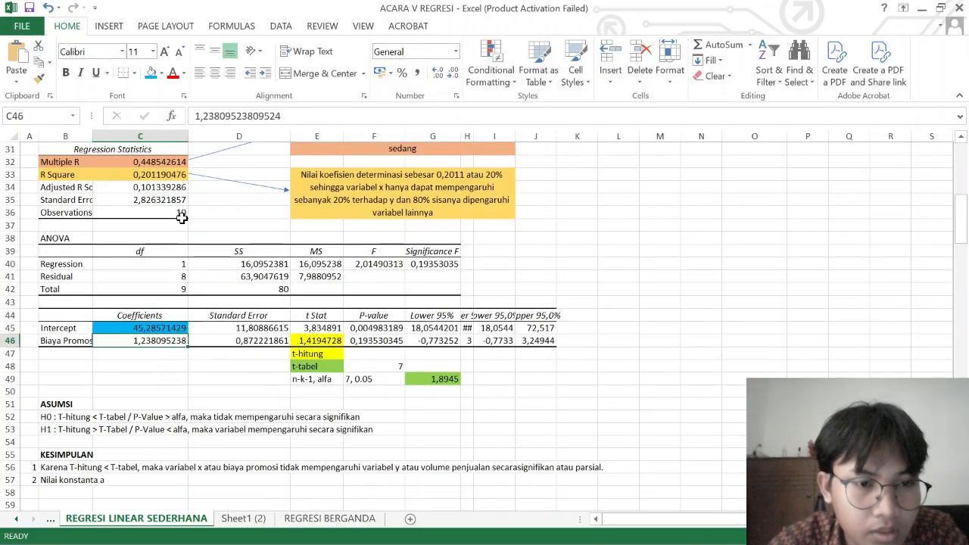
pyautogui.click(163, 76)
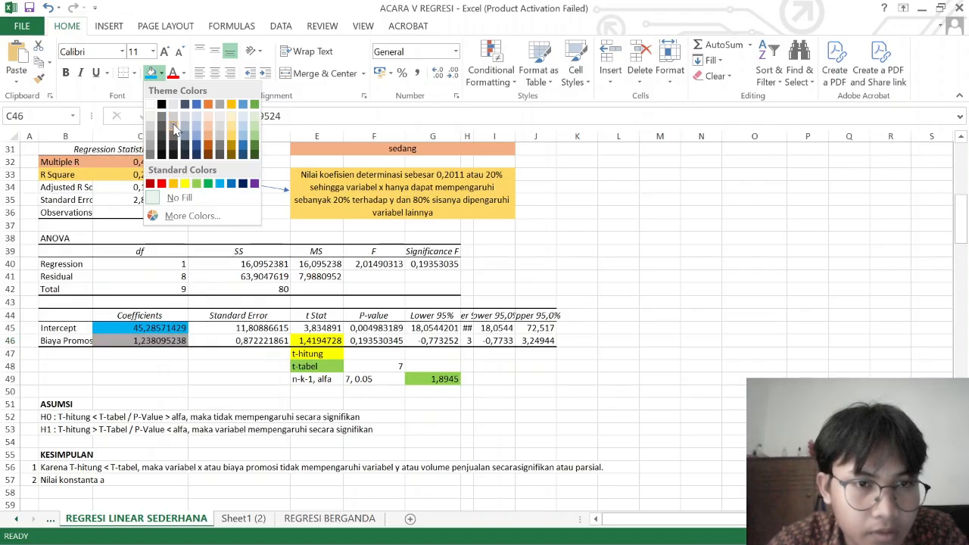
pyautogui.click(173, 129)
pyautogui.scroll(7, 170, 297)
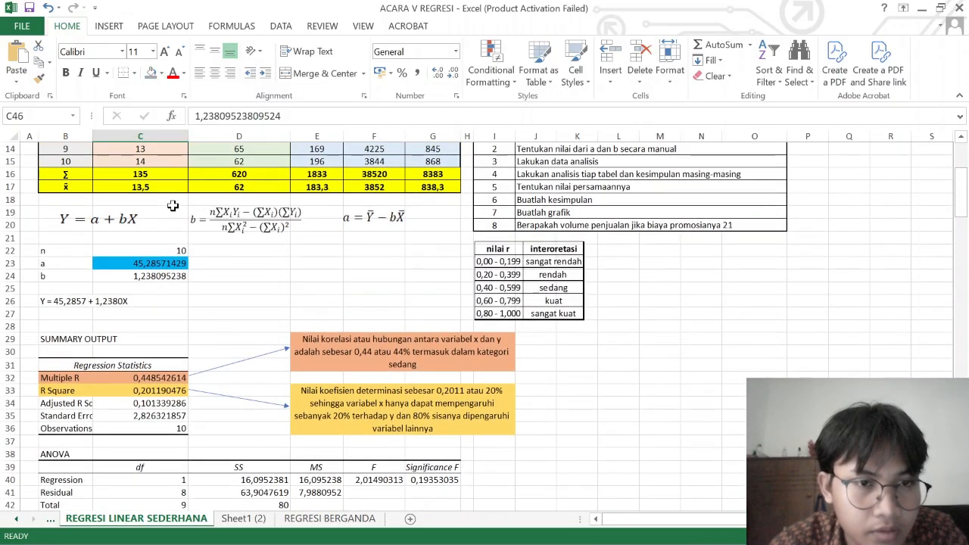
pyautogui.click(172, 327)
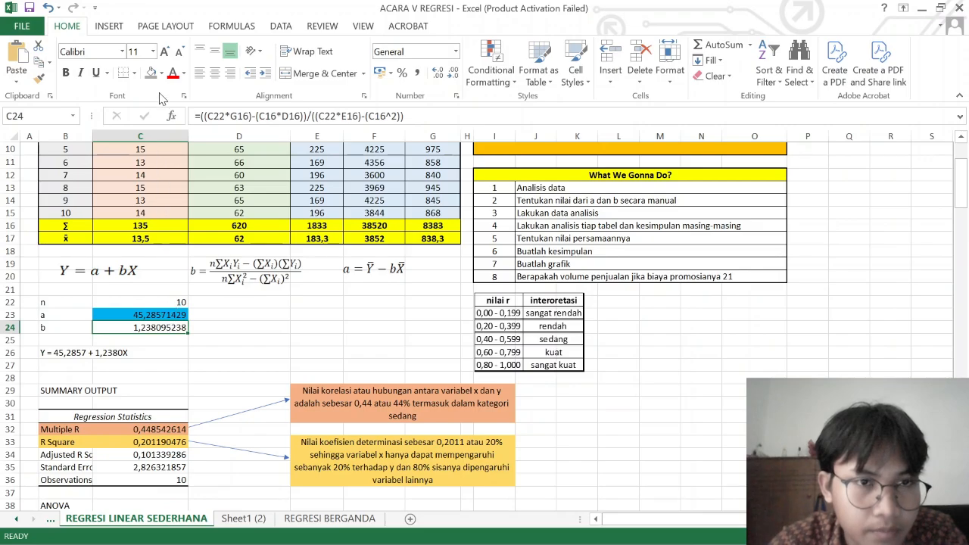
pyautogui.click(151, 74)
# Compare the colour-matched a and b cells of the manual calculation with the regression coefficients and the equation form.
pyautogui.scroll(-13, 229, 339)
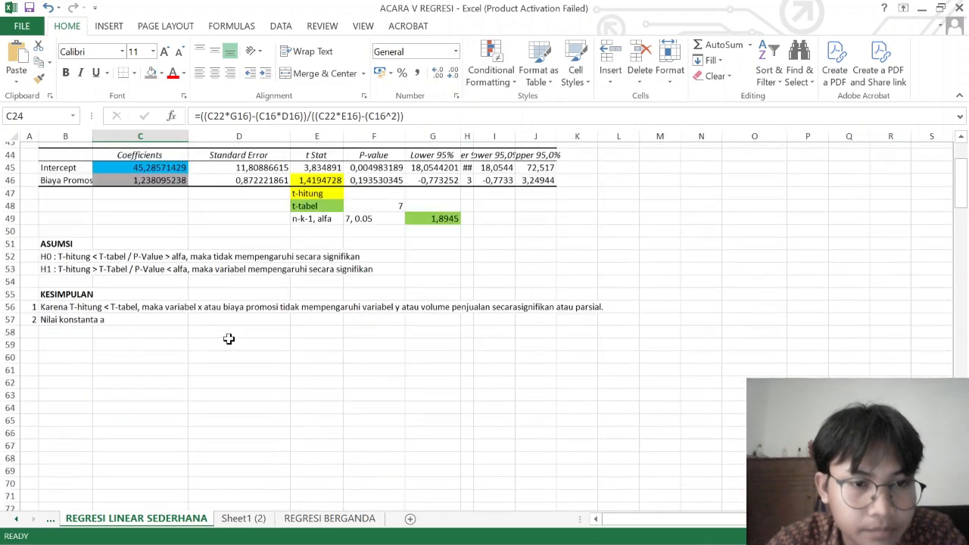
pyautogui.click(229, 338)
pyautogui.scroll(3, 228, 338)
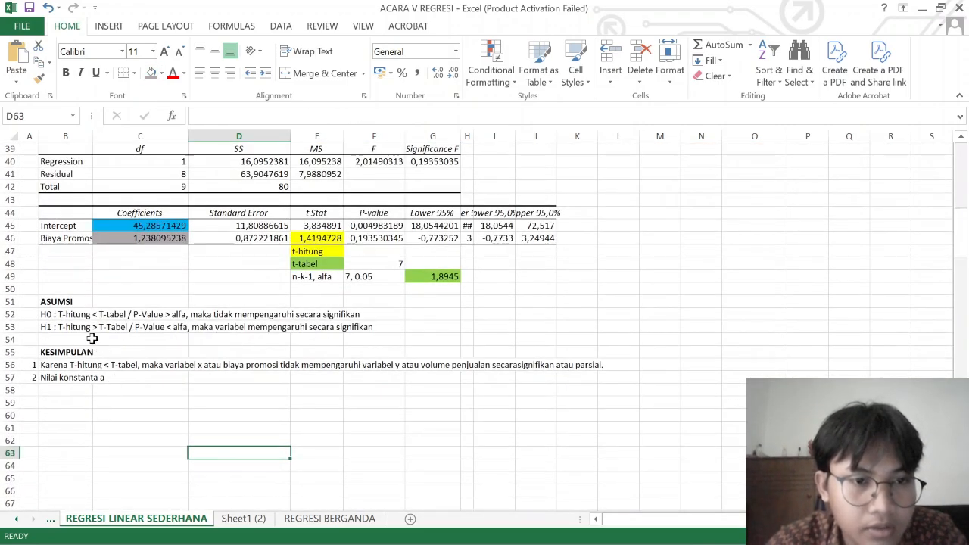
pyautogui.scroll(6, 91, 338)
pyautogui.scroll(3, 91, 338)
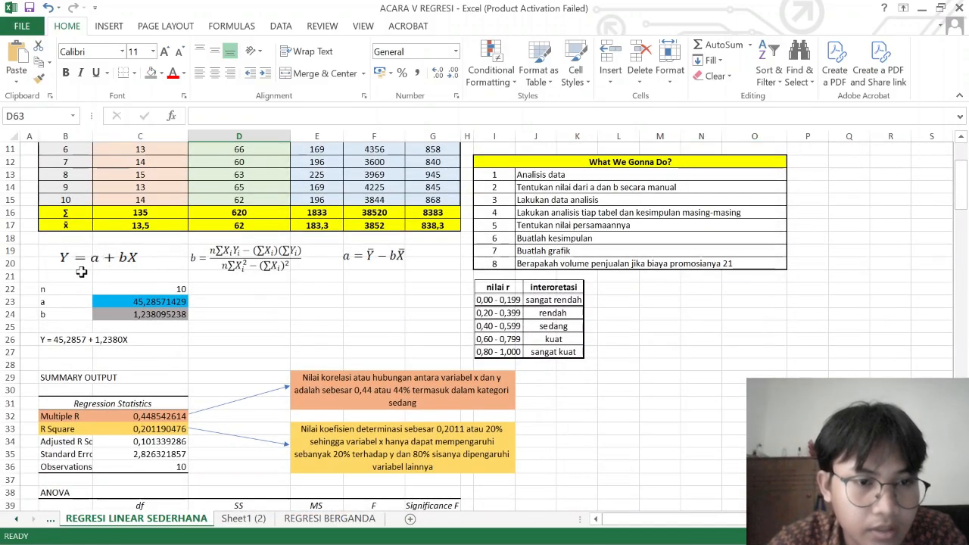
pyautogui.scroll(-3, 172, 303)
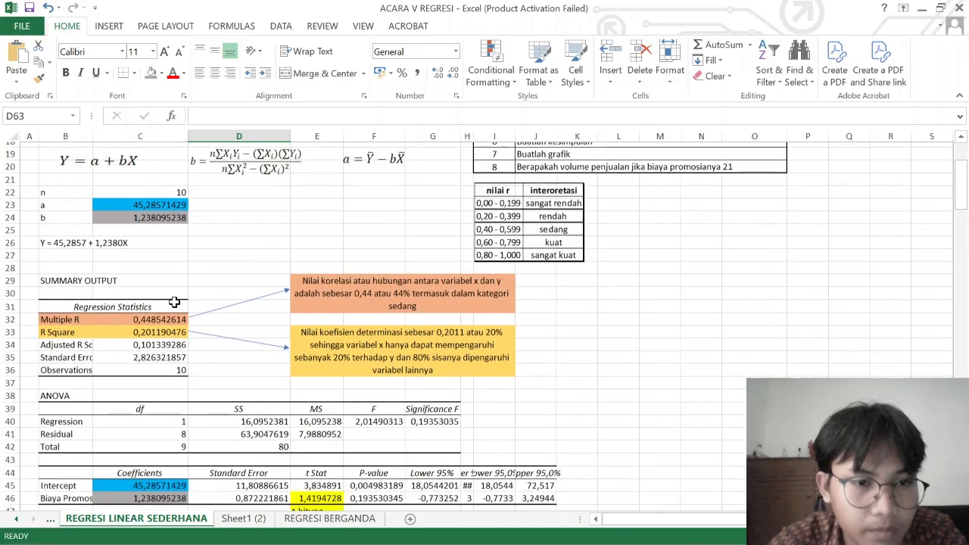
pyautogui.scroll(1, 174, 302)
pyautogui.scroll(-6, 174, 302)
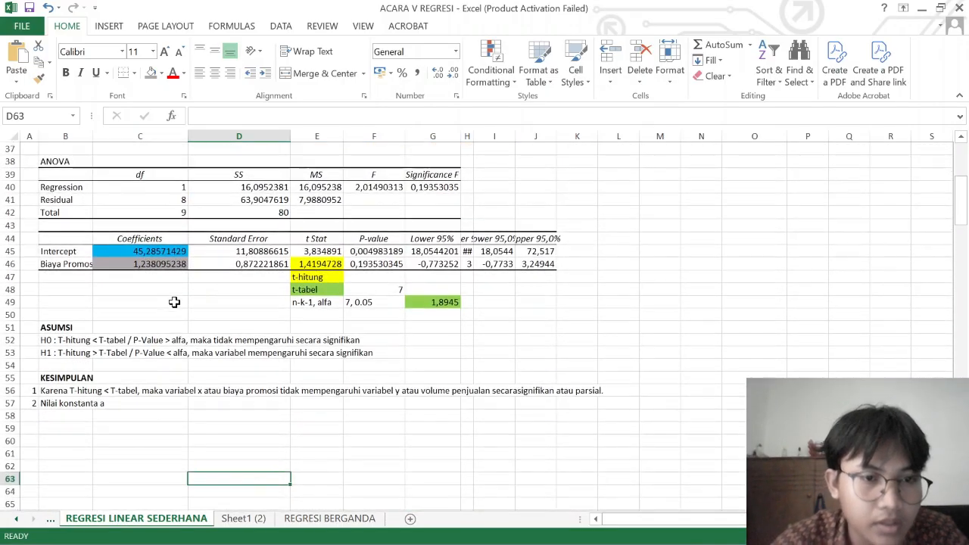
# Continue the second conclusion in B57 with "yaitu 45,2875" after "Nilai konstanta a".
pyautogui.click(77, 405)
pyautogui.click(288, 117)
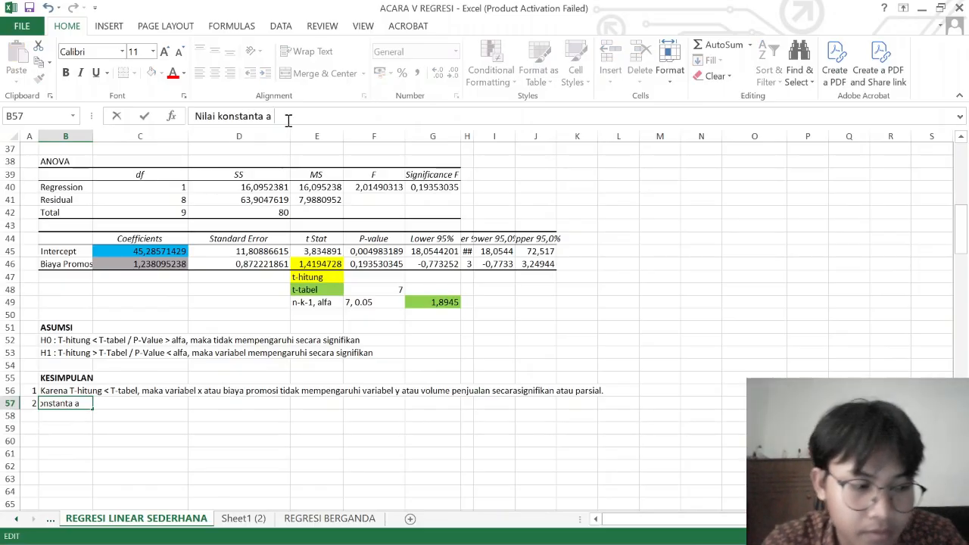
pyautogui.write('y')
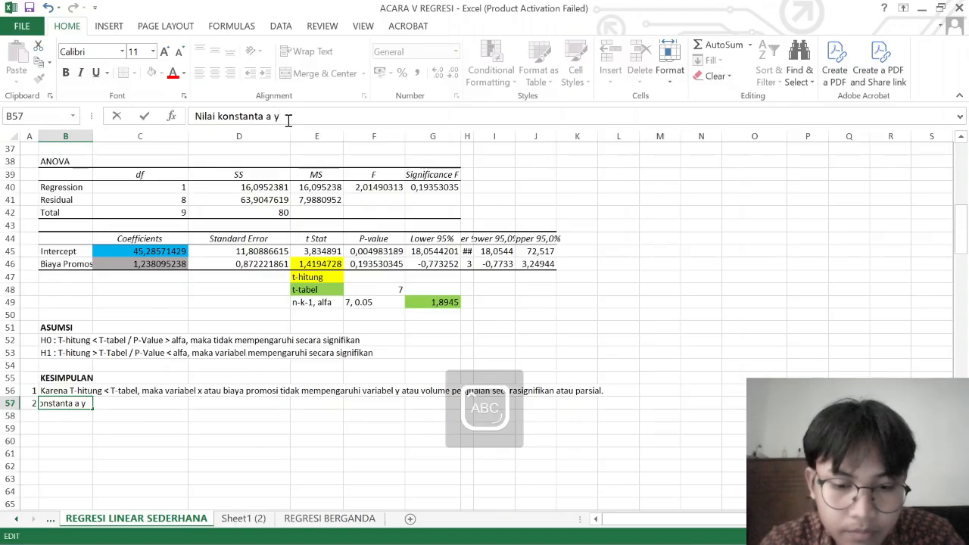
pyautogui.press('BackSpace')
pyautogui.press('capslock')
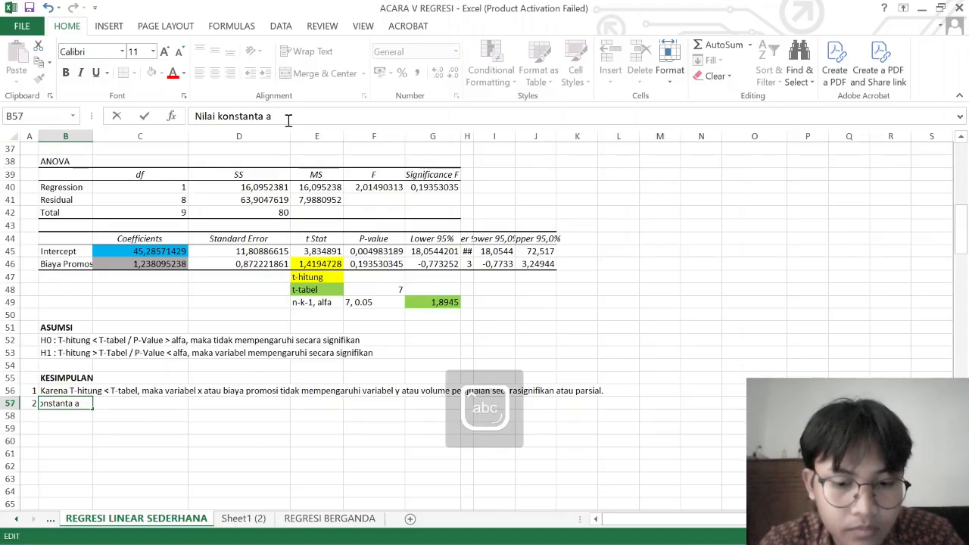
pyautogui.write('y')
pyautogui.press('capslock')
pyautogui.press('capslock')
pyautogui.write('ai')
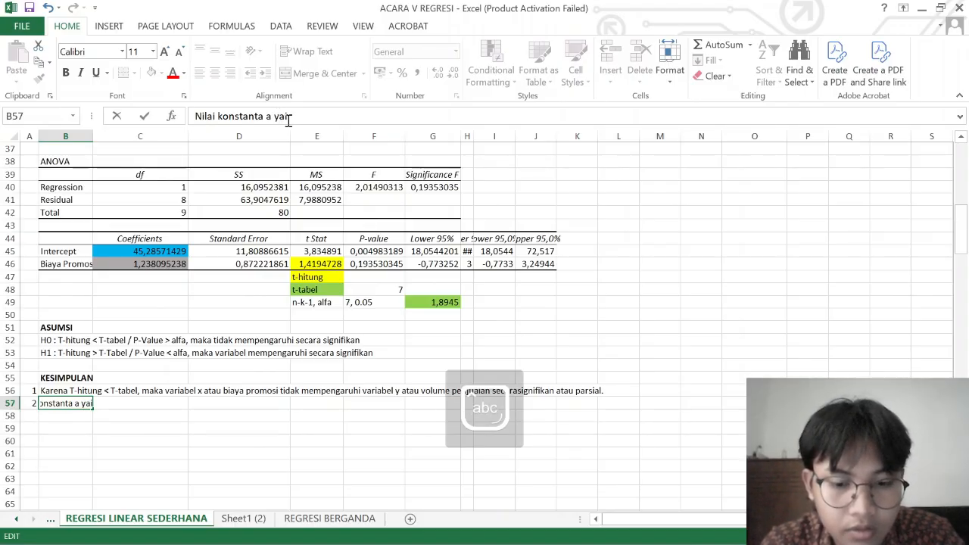
pyautogui.write('tu 45,')
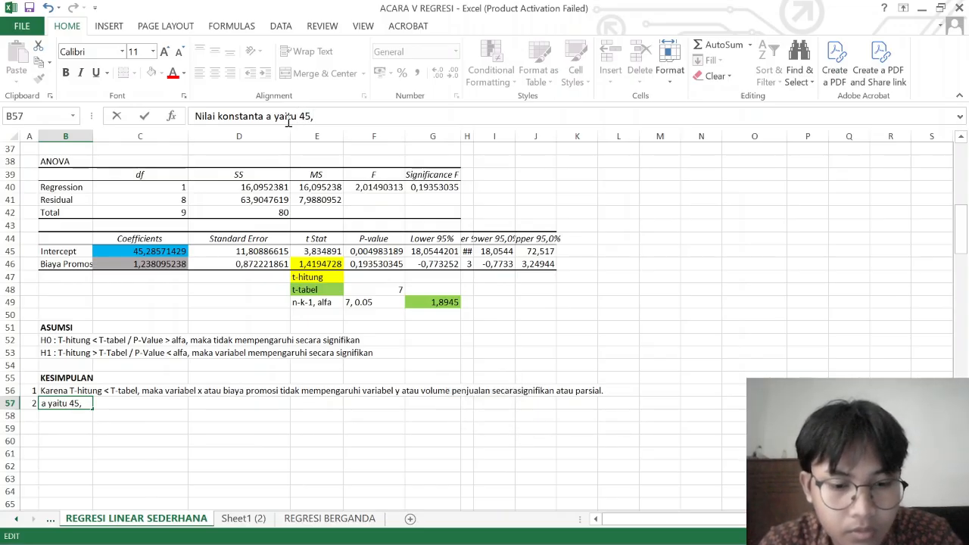
pyautogui.write('287')
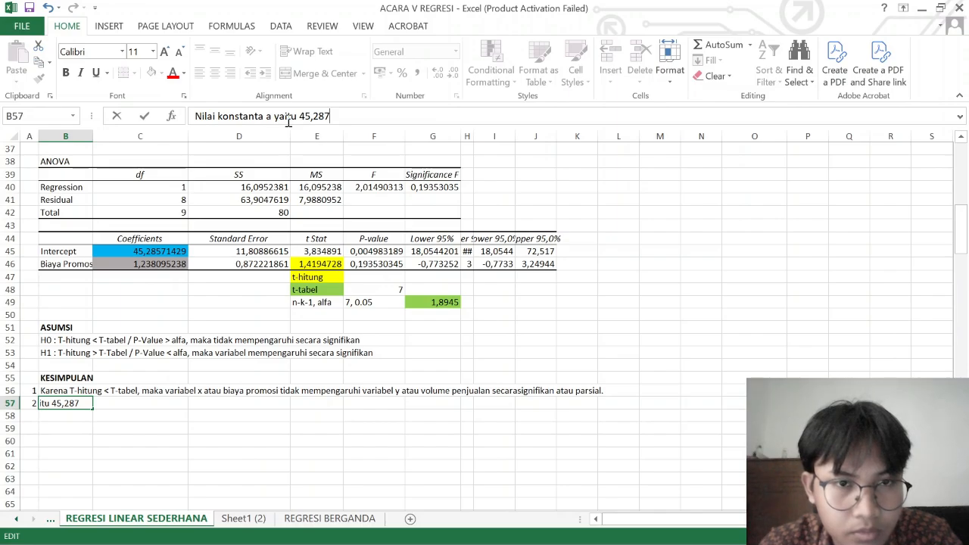
pyautogui.write('5')
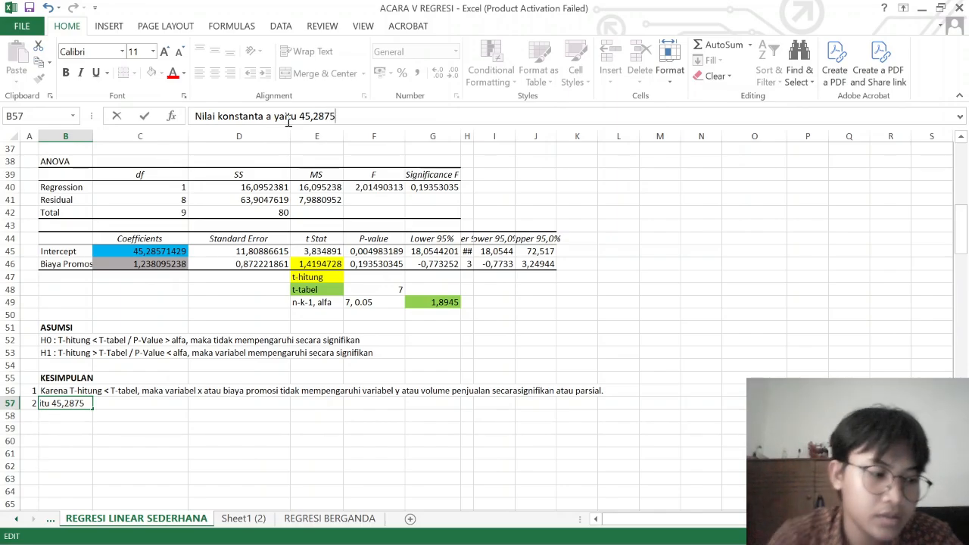
# Continue the B57 conclusion with "menyatakan bahwa nilai konsisten variabel partisipasinya".
pyautogui.write(' menyatakan')
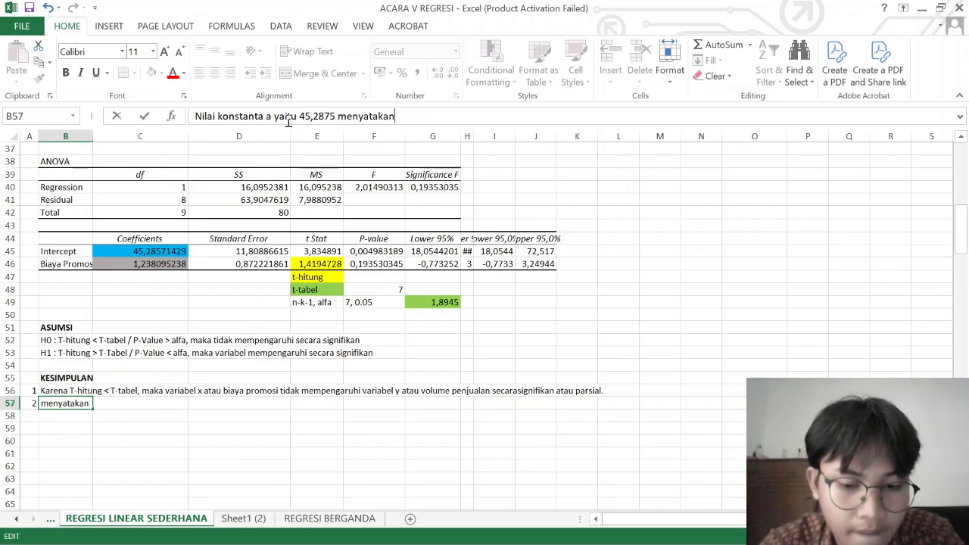
pyautogui.write(' bahwa')
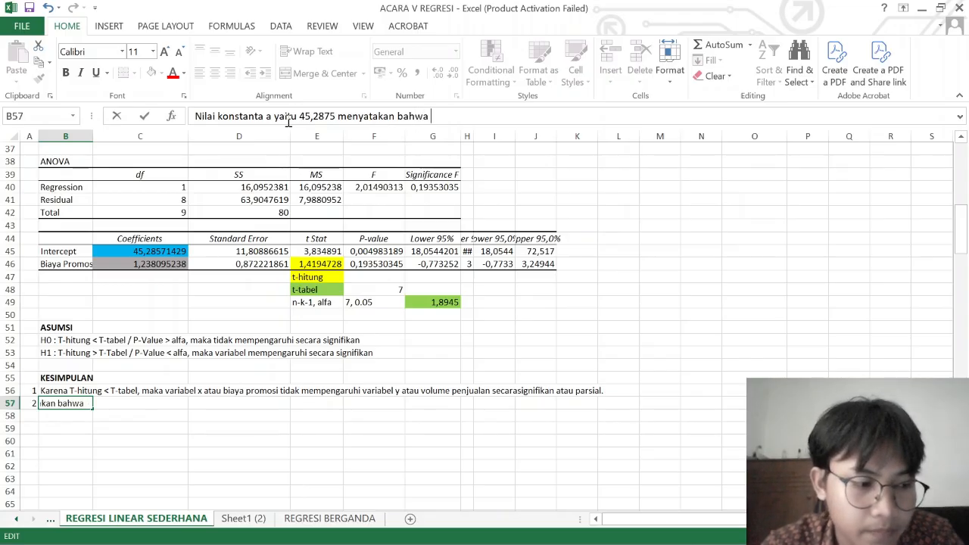
pyautogui.write(' nilai')
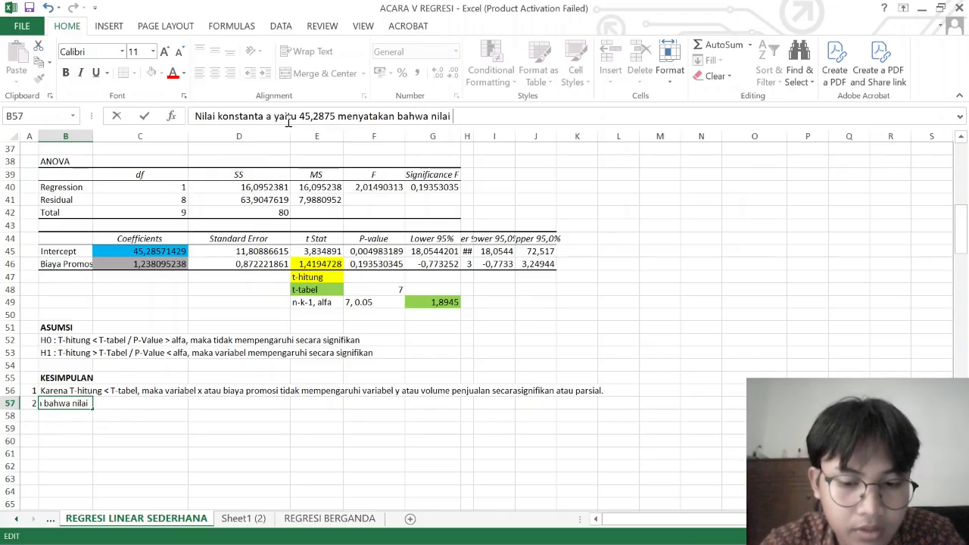
pyautogui.write(' konsisten ')
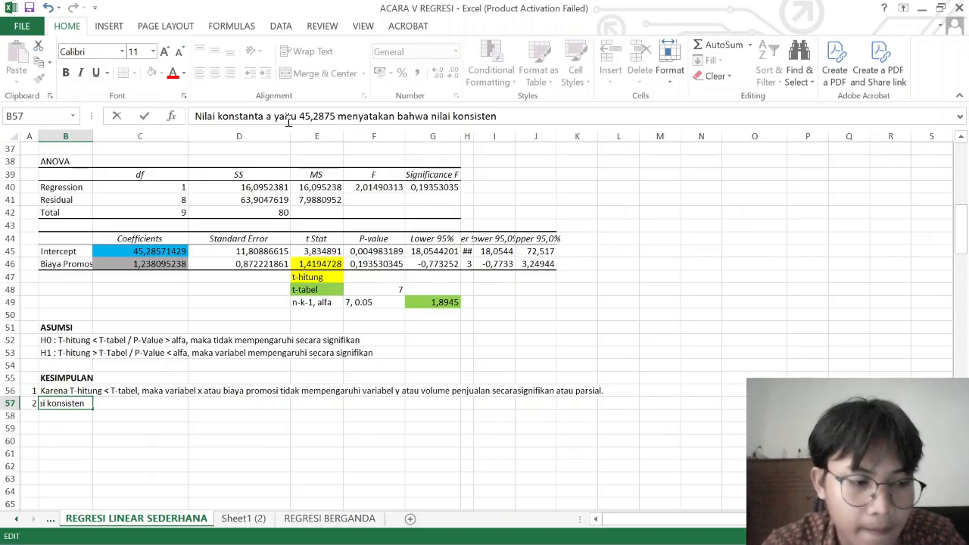
pyautogui.write('vari')
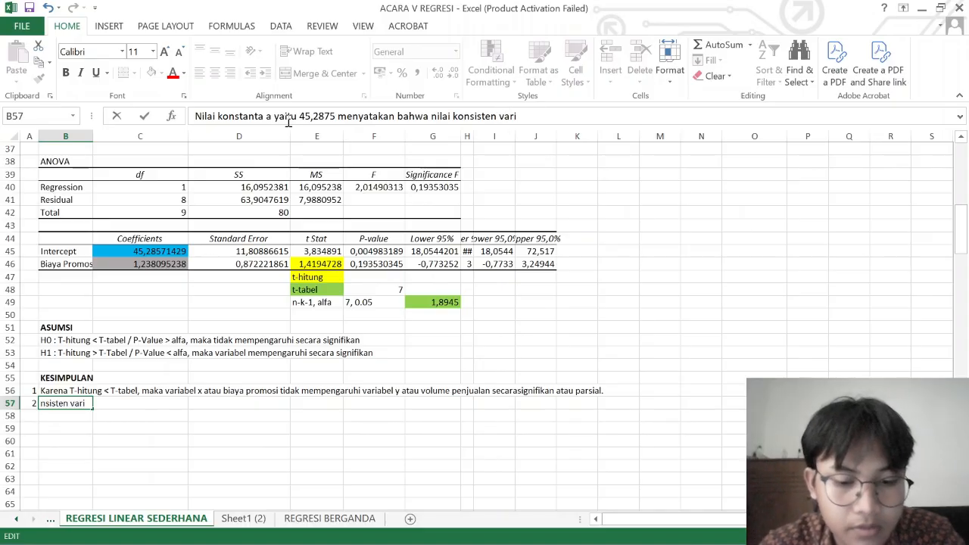
pyautogui.write('abel partisipasinya ')
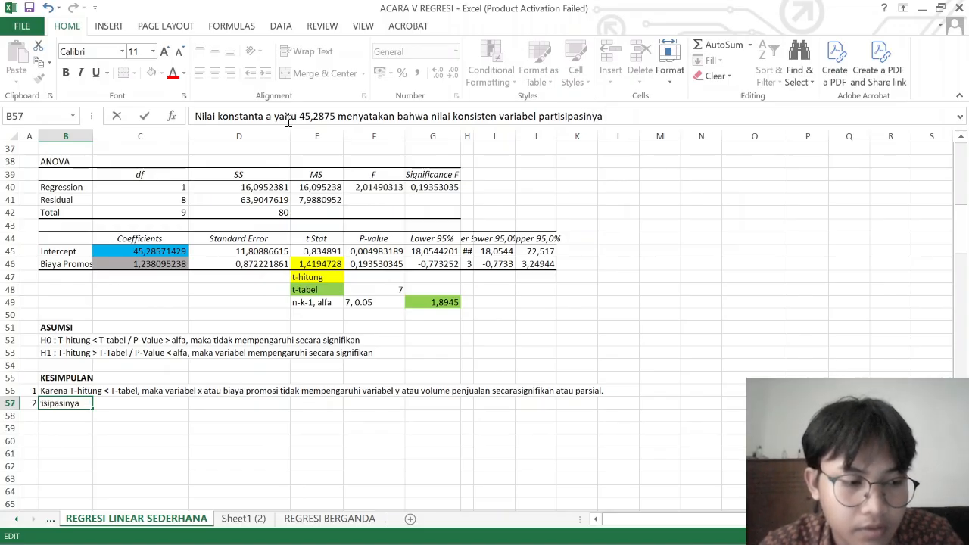
# Finish the B57 conclusion with "sebesar 45,2857".
pyautogui.write('seb')
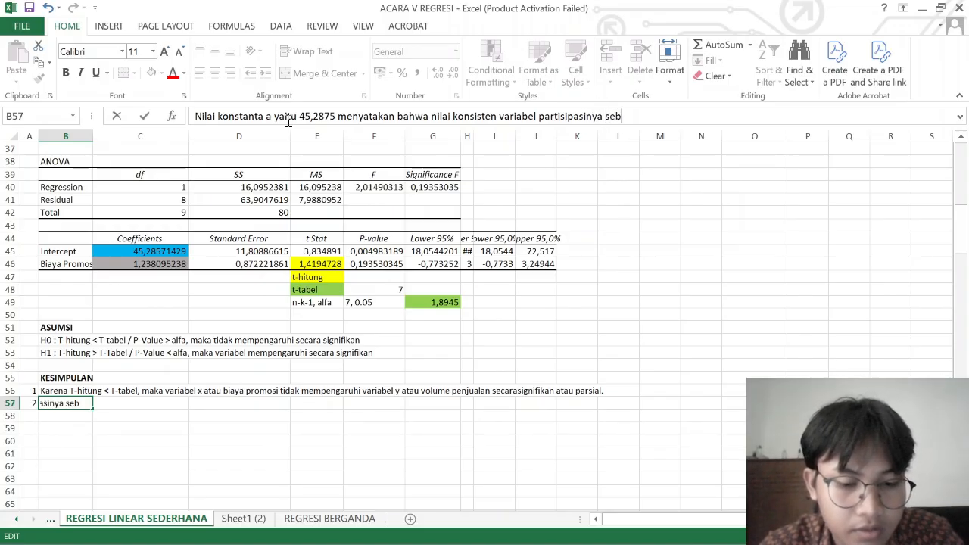
pyautogui.write('esar')
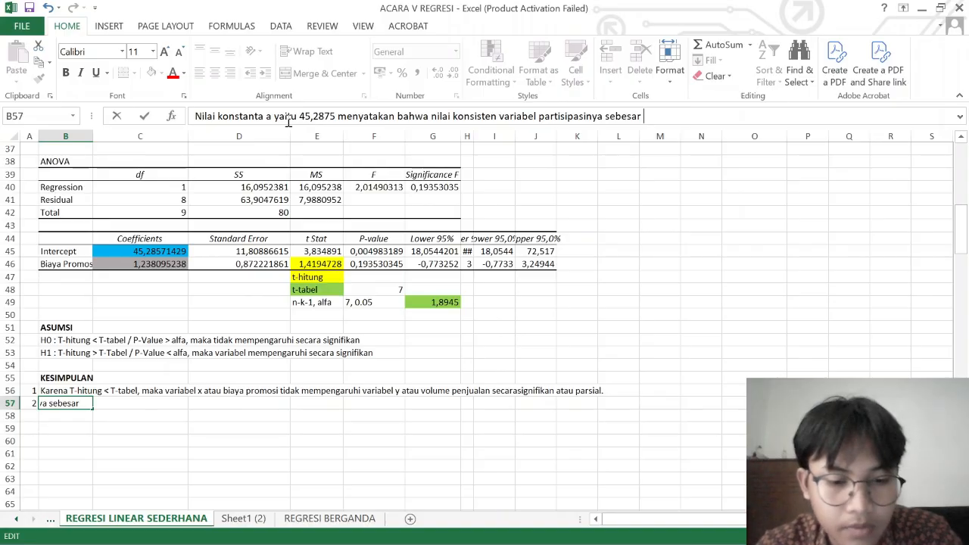
pyautogui.write(' 45,')
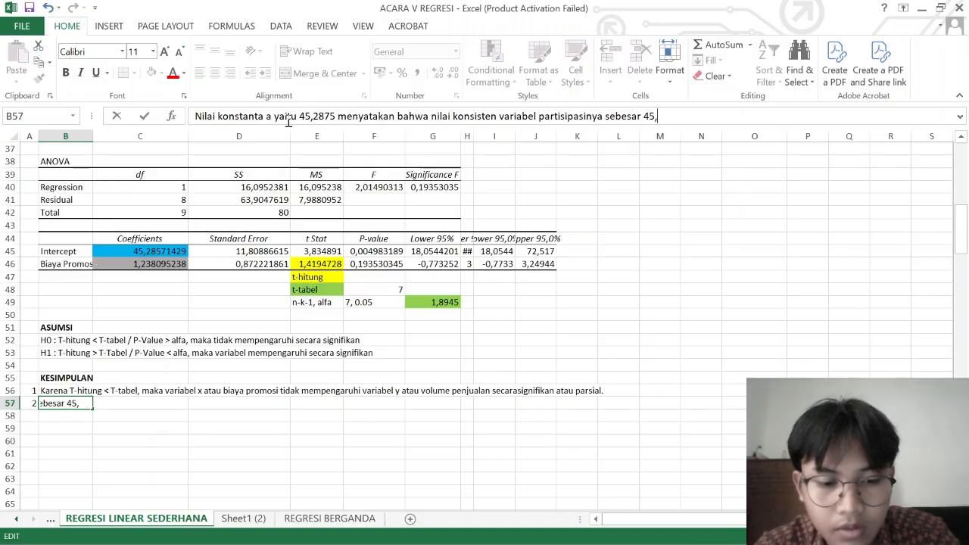
pyautogui.write('28')
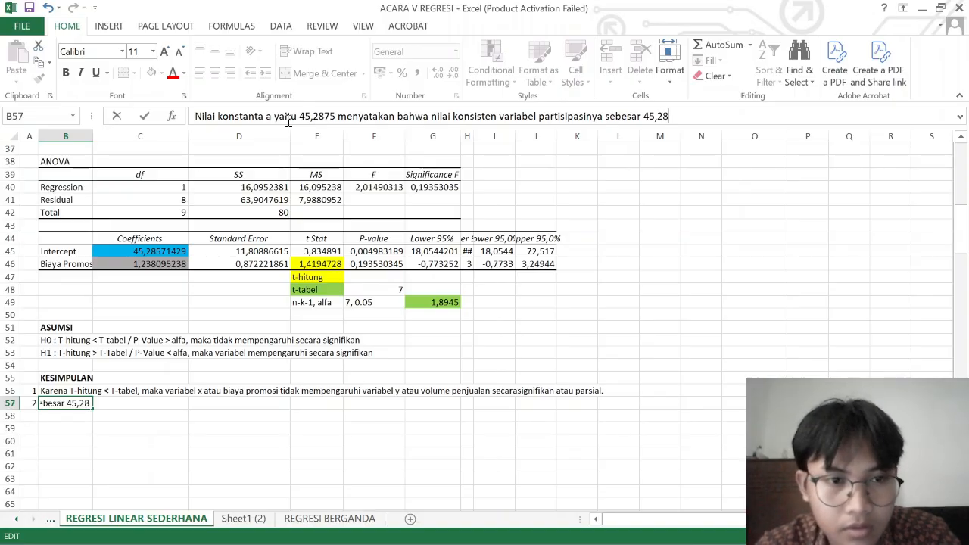
pyautogui.write('57')
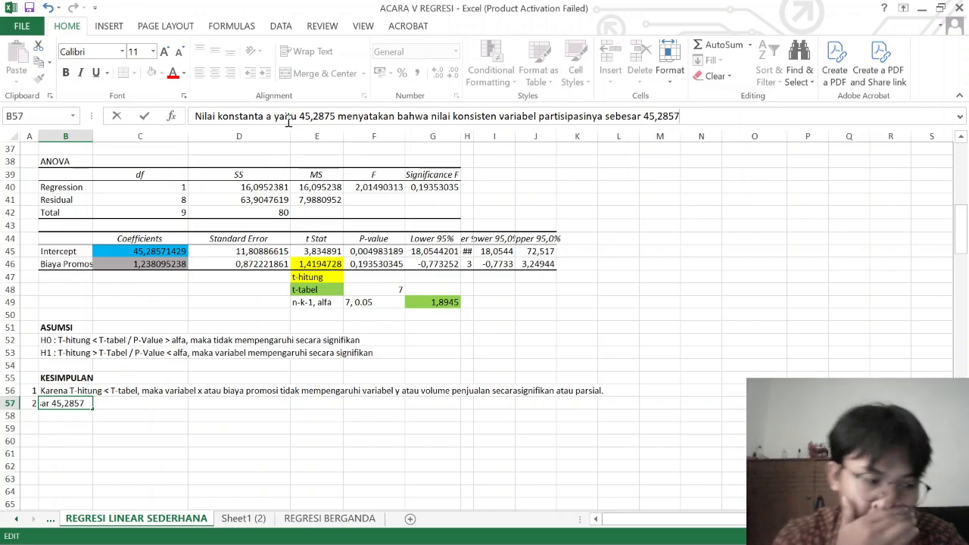
pyautogui.press('Return')
# Number the third conclusion 3 in A58 and start its text in B58 with "Nilai koefisien regresi x sebesar 1".
pyautogui.press('Left')
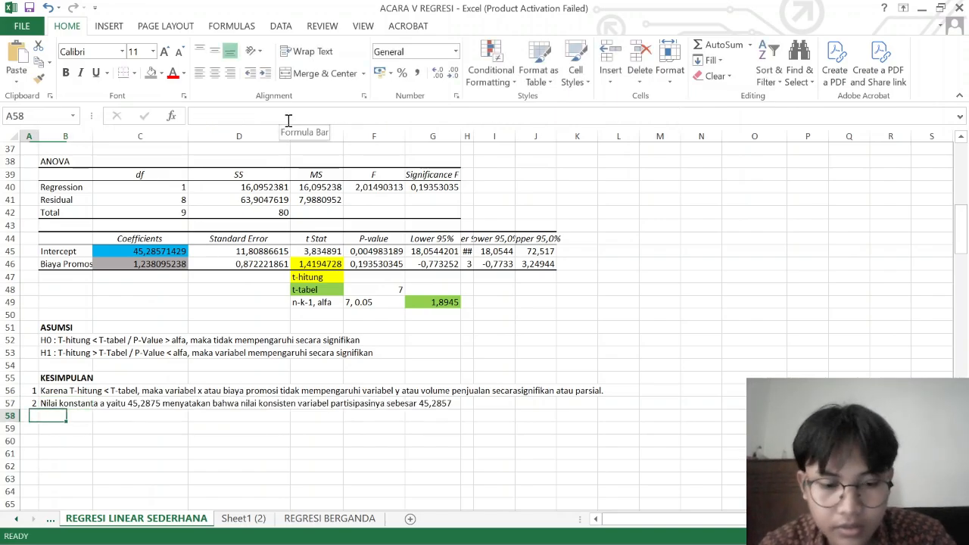
pyautogui.write('3')
pyautogui.press('Tab')
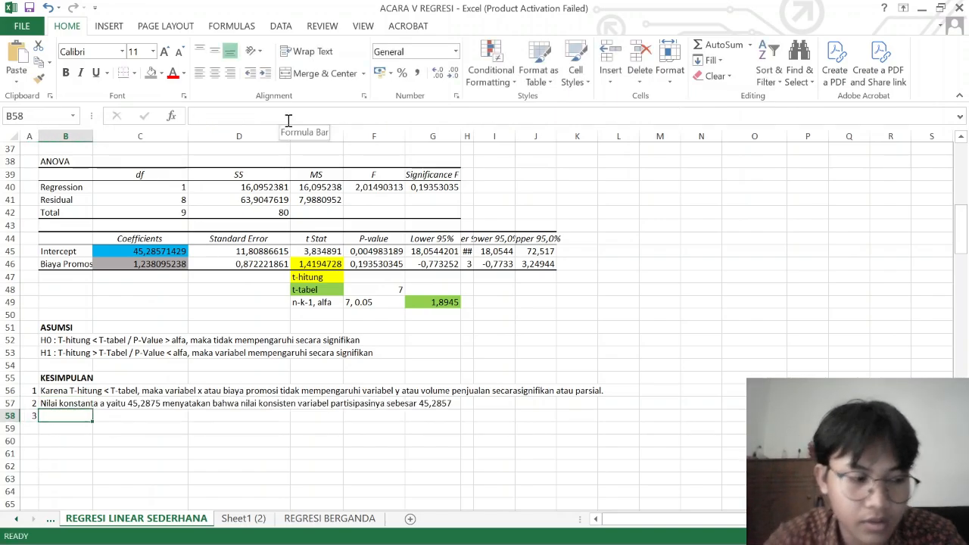
pyautogui.write('Nilai ')
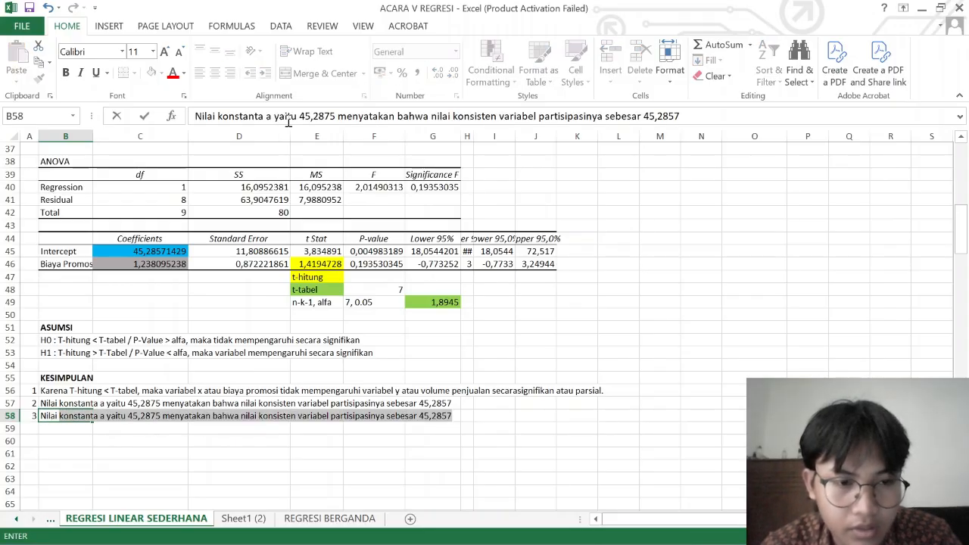
pyautogui.write('koefisie')
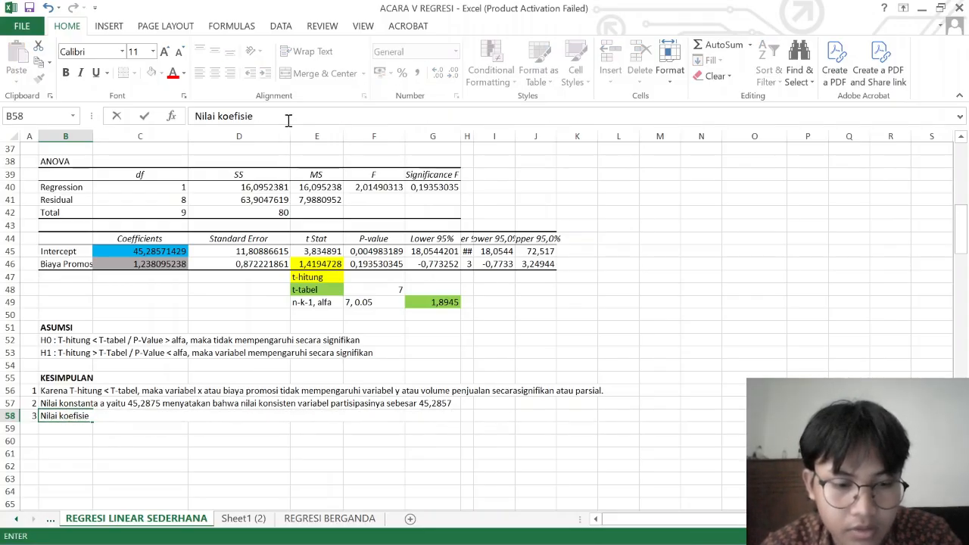
pyautogui.write('n')
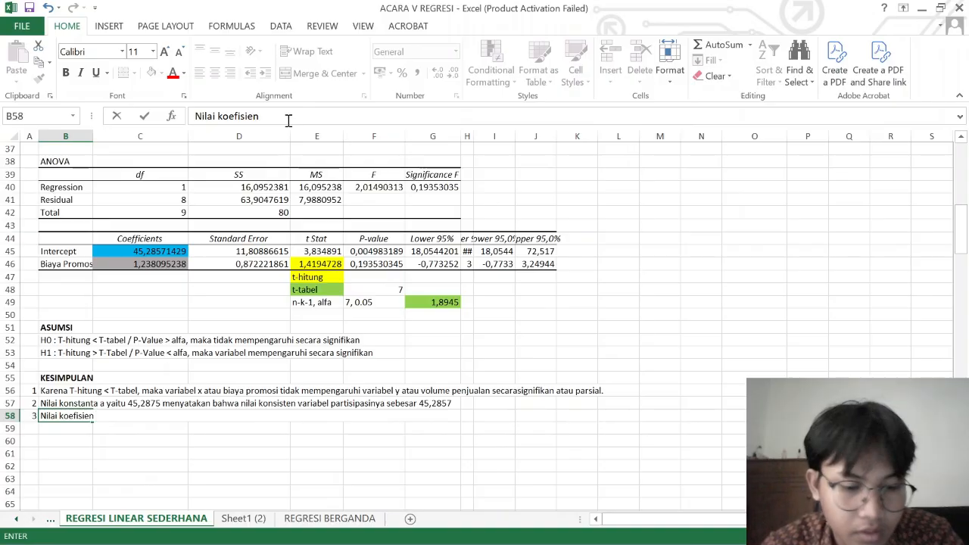
pyautogui.write(' regresi')
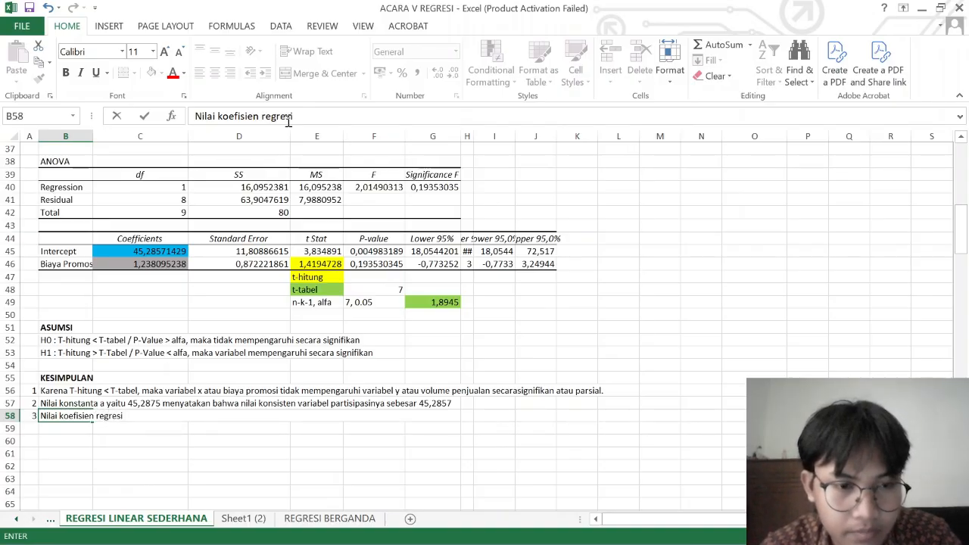
pyautogui.write(' x seb')
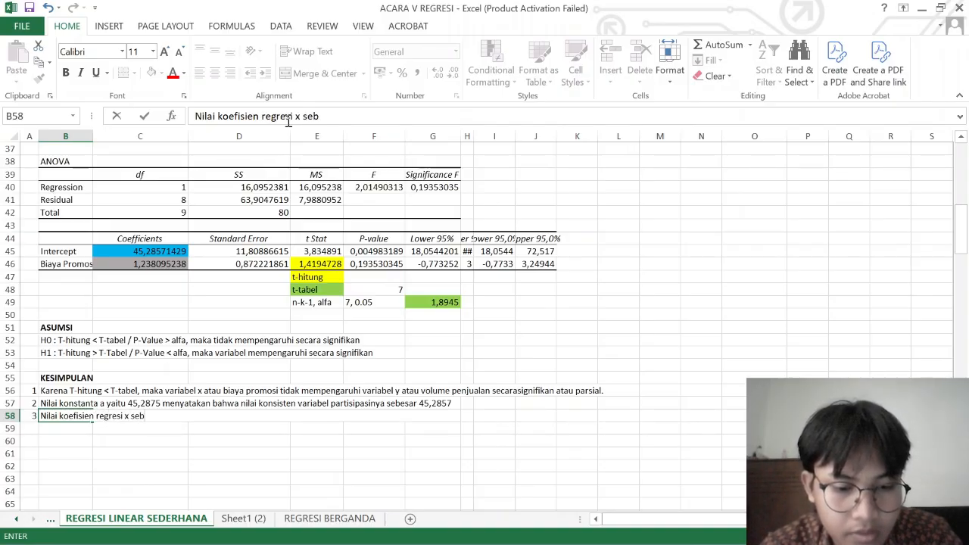
pyautogui.write('esar 1')
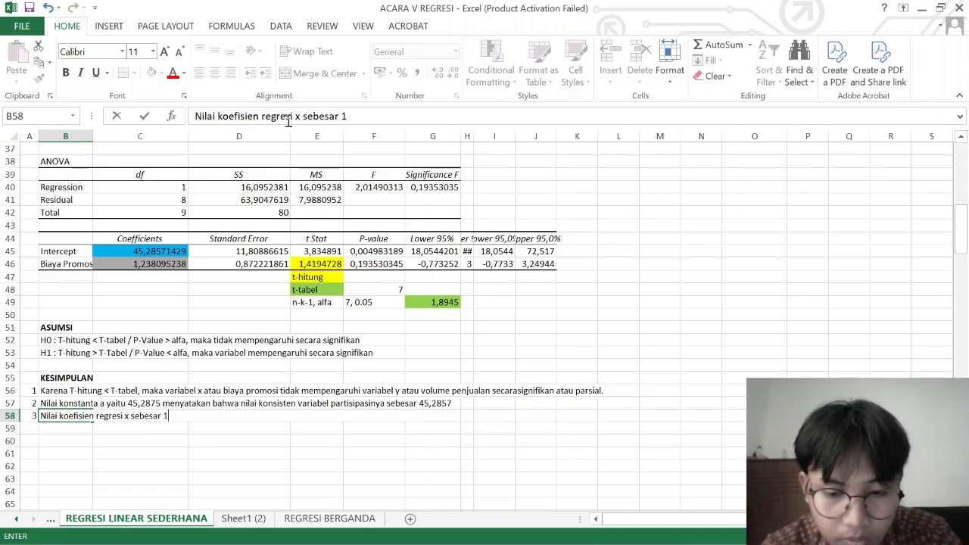
# Continue conclusion 3 in B58 with "1,238 menyatakan setiap penambahan 1% dari nilai biaya promosi menyebabkan nilai volume penjualan akan bertambah sebesar 1,238".
pyautogui.write(',23')
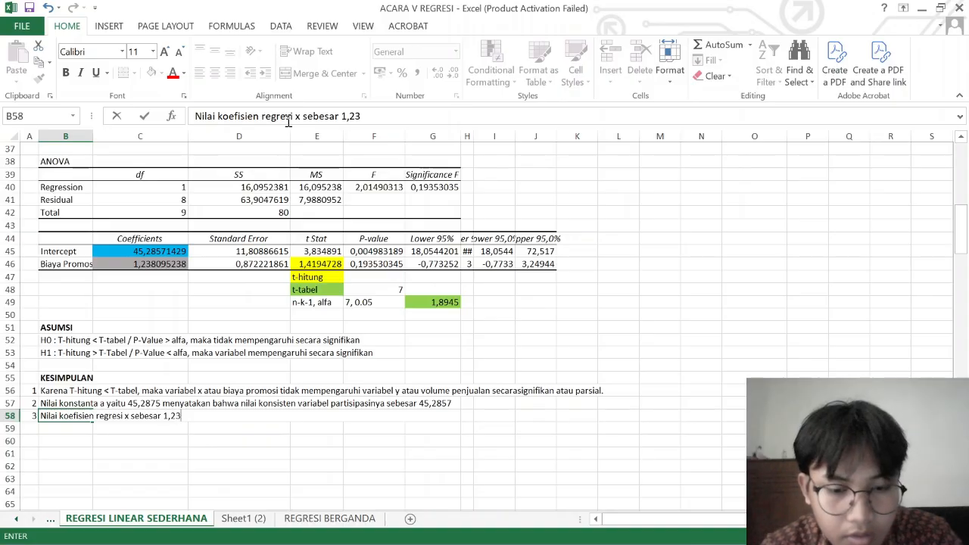
pyautogui.write('8 menyatakan ')
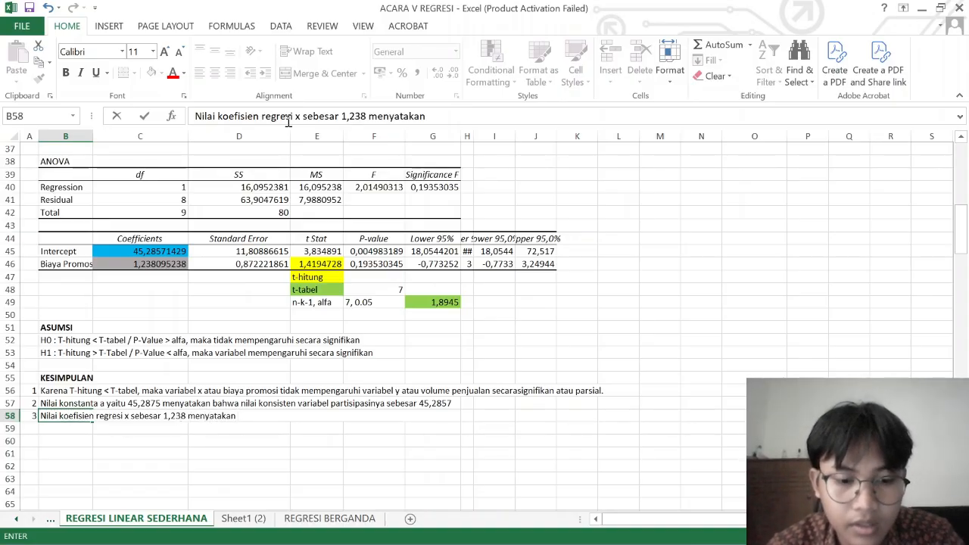
pyautogui.write('setiap penambha')
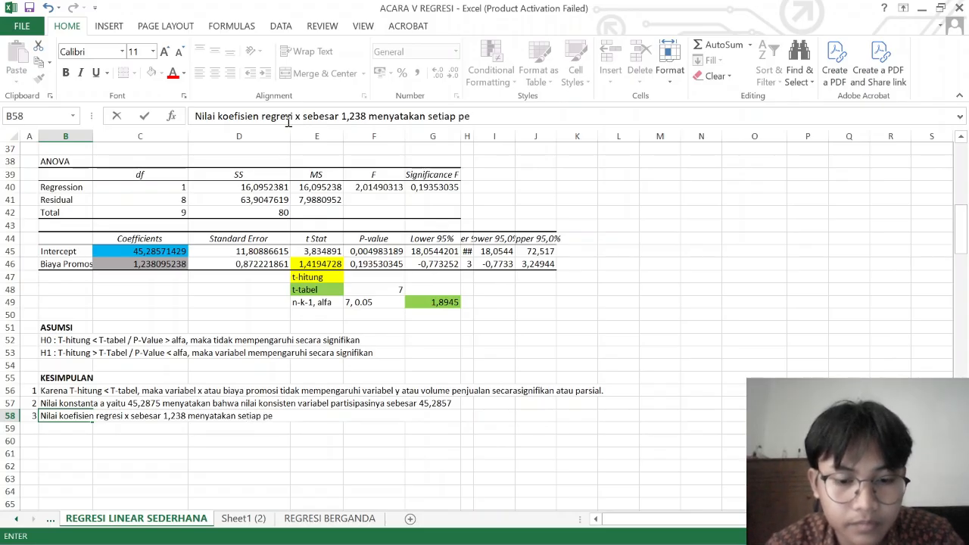
pyautogui.press('BackSpace')
pyautogui.press('BackSpace')
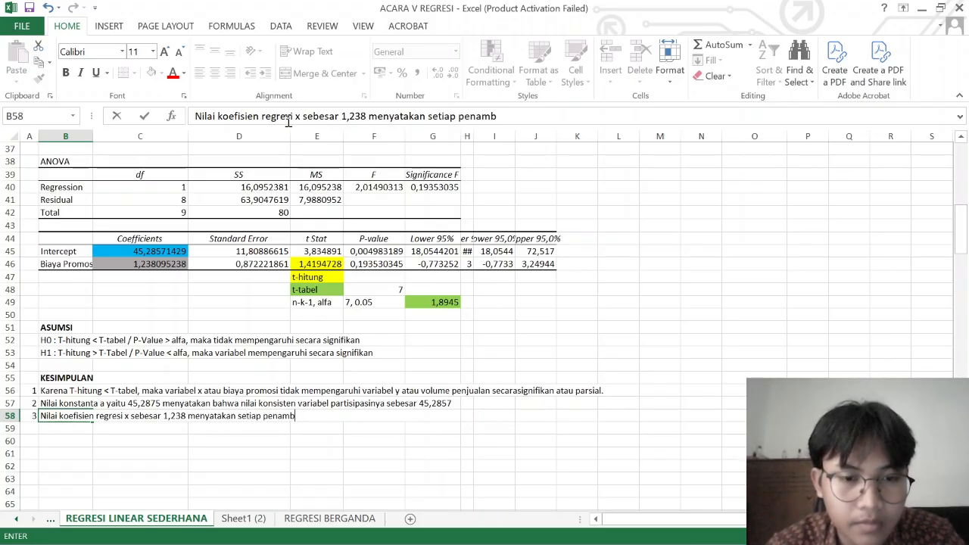
pyautogui.write('ahan 1% dari nilai bi')
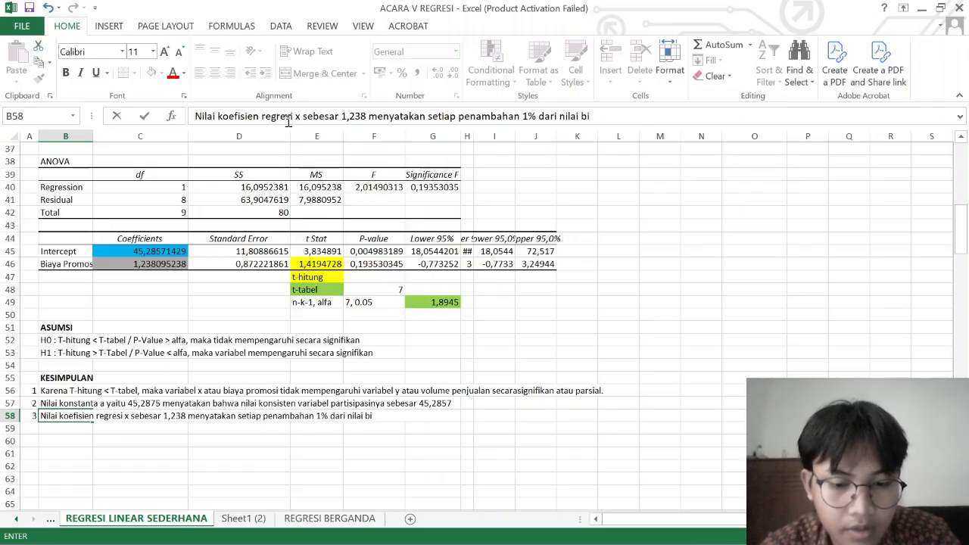
pyautogui.write('po')
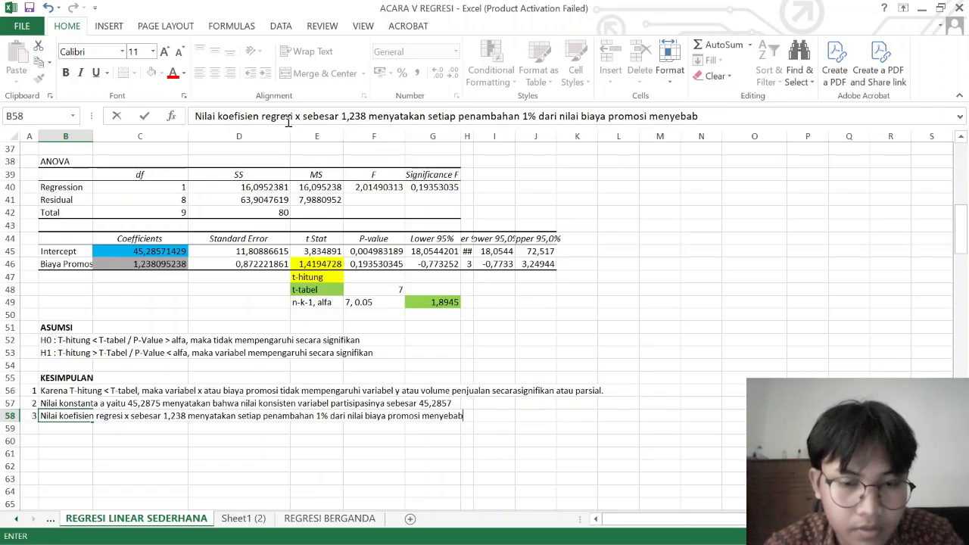
pyautogui.write('kan')
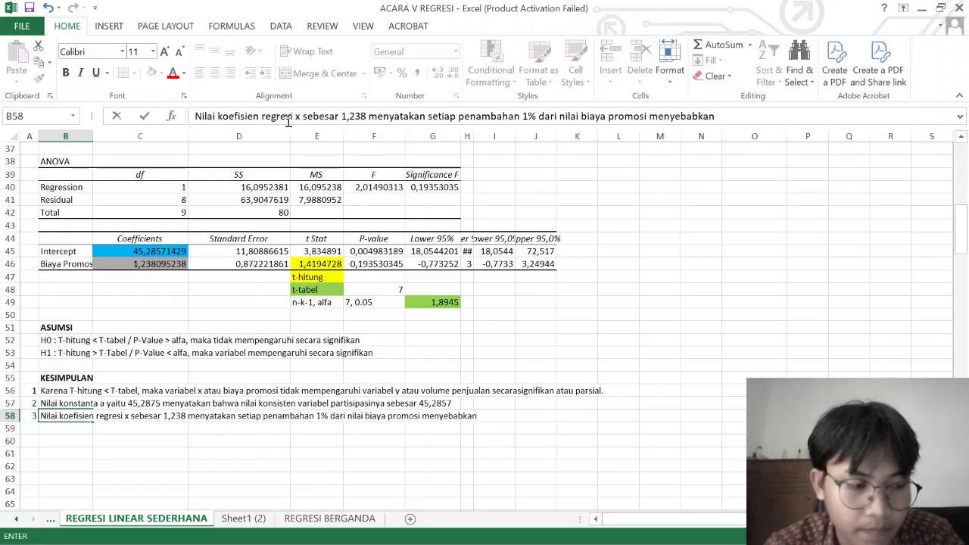
pyautogui.write(' nilai vol')
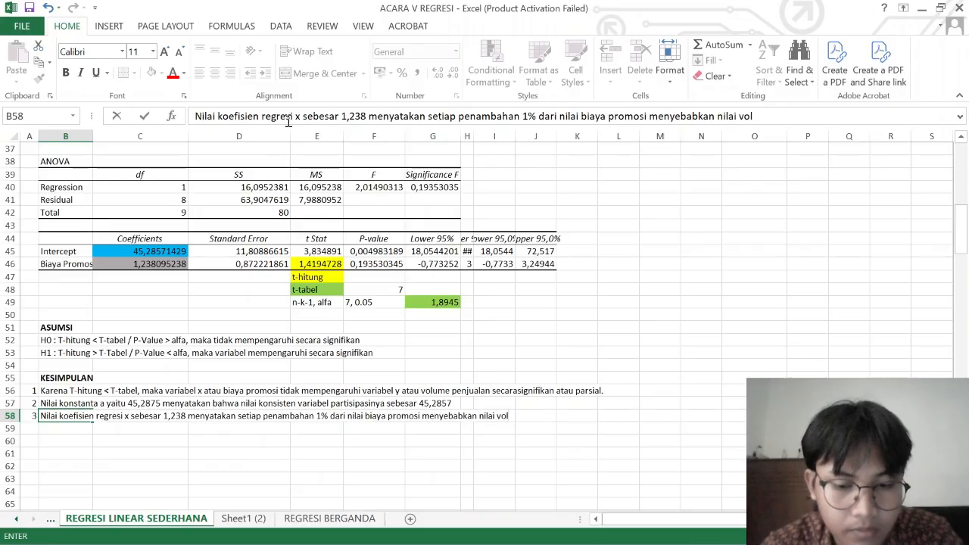
pyautogui.write('ume penjuala')
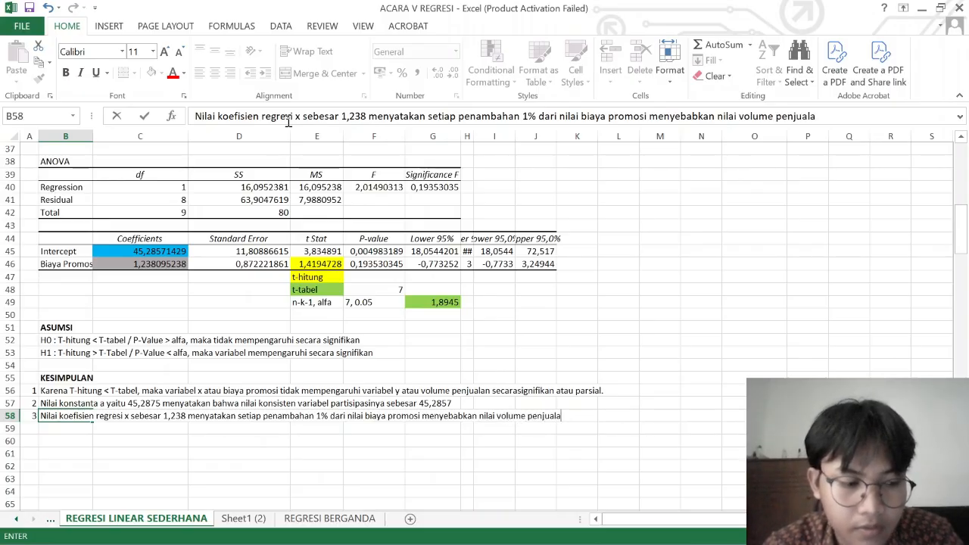
pyautogui.write('n akan ')
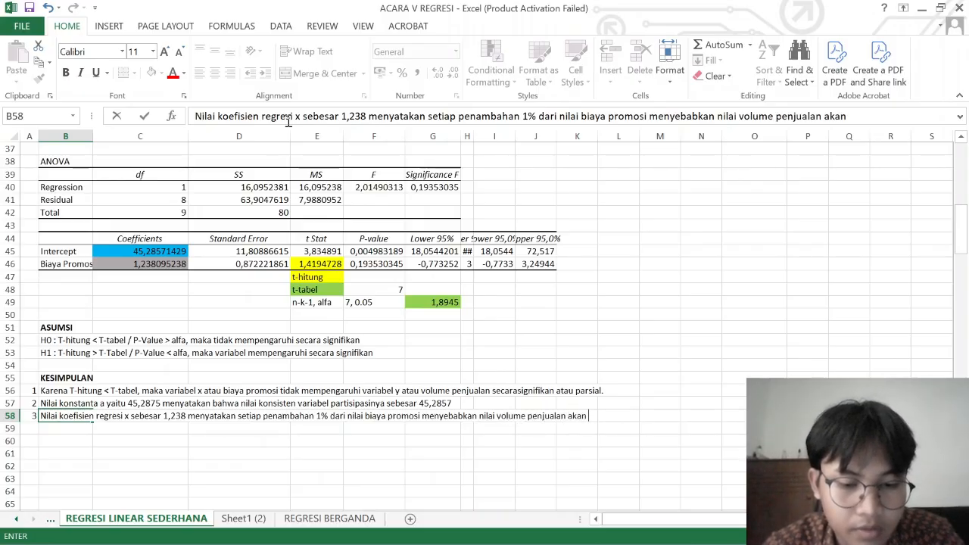
pyautogui.write('bertambah sebesar')
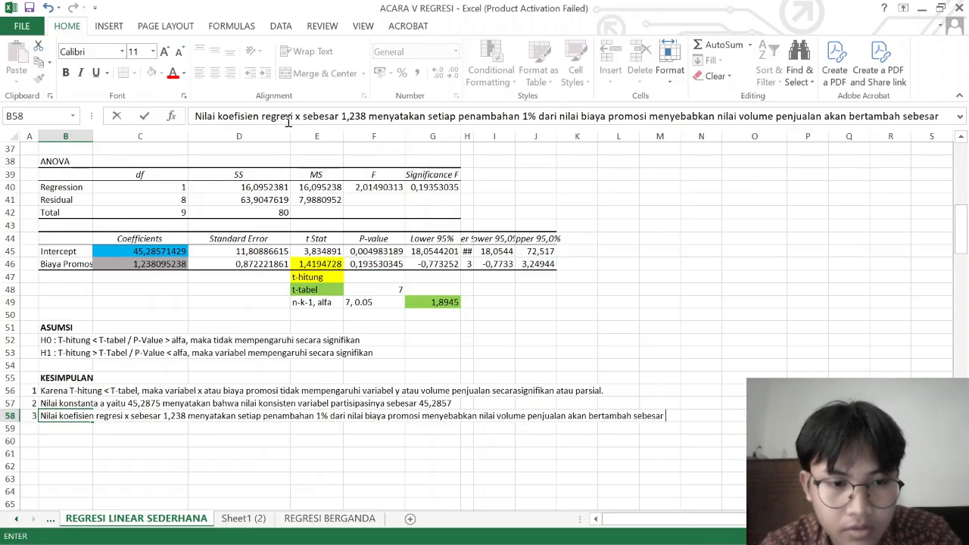
pyautogui.write(' 2')
pyautogui.write(',')
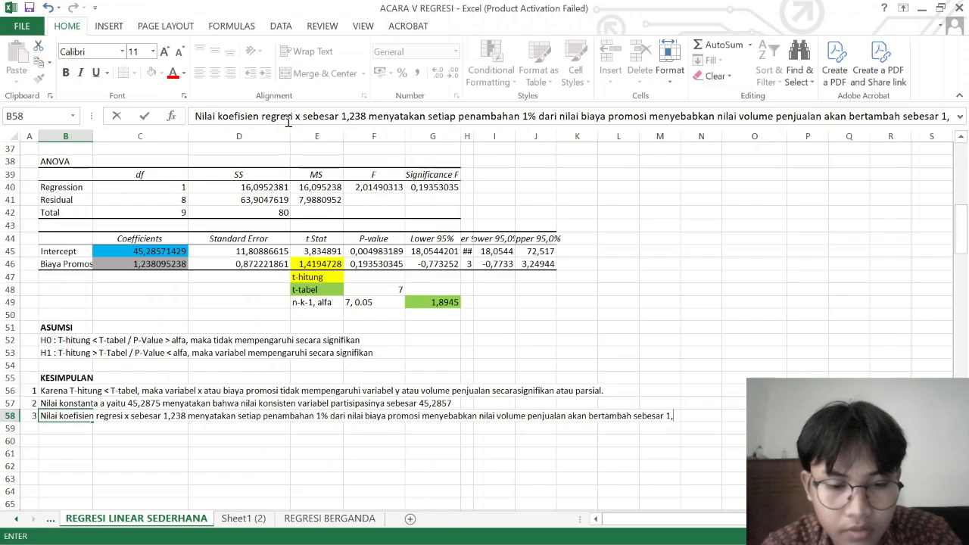
pyautogui.write('28')
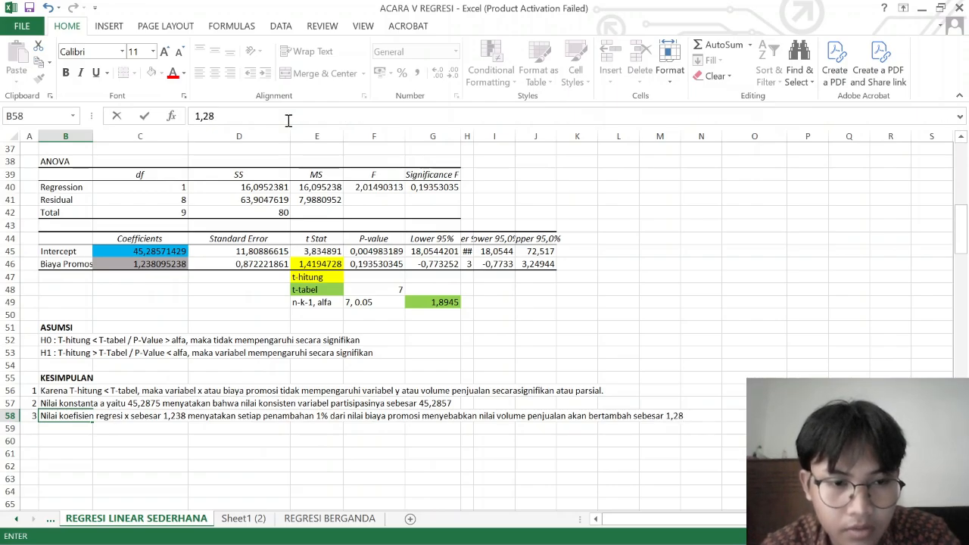
pyautogui.press('BackSpace')
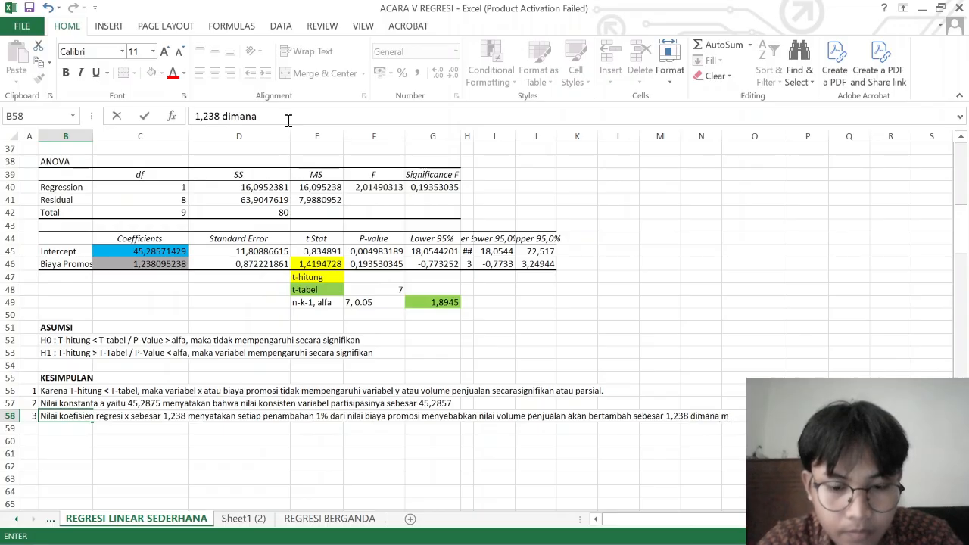
# Complete the conclusion in B58 with "dimana nilai tersebut bernilai positif sehingga berbanding lurus dengan variabel x dan y".
pyautogui.write('nilai')
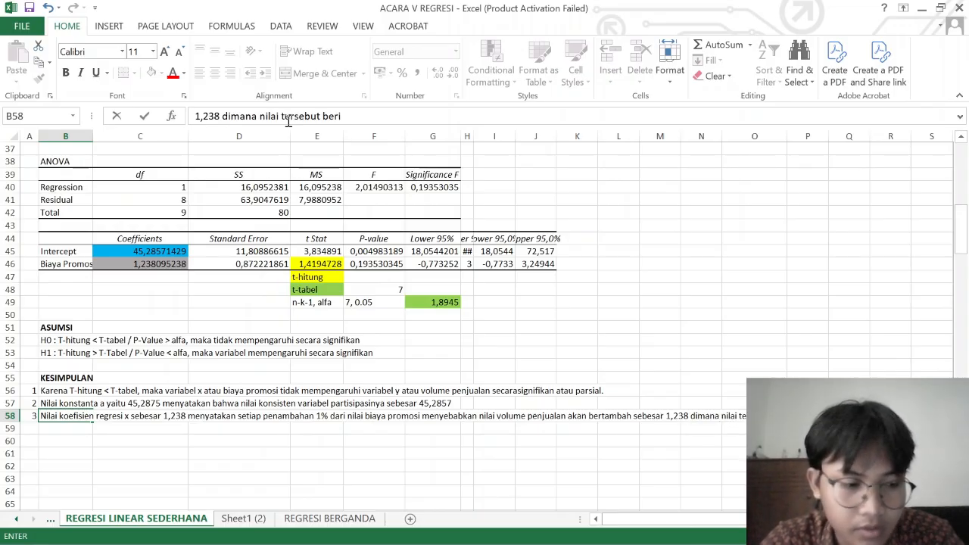
pyautogui.write(' tersebut ber')
pyautogui.write('n')
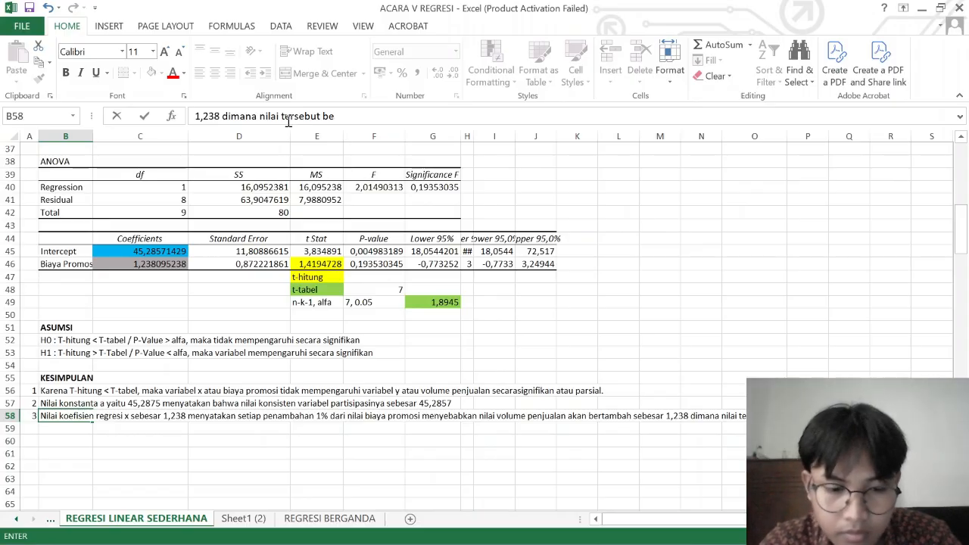
pyautogui.write('ilai positif sehingga ')
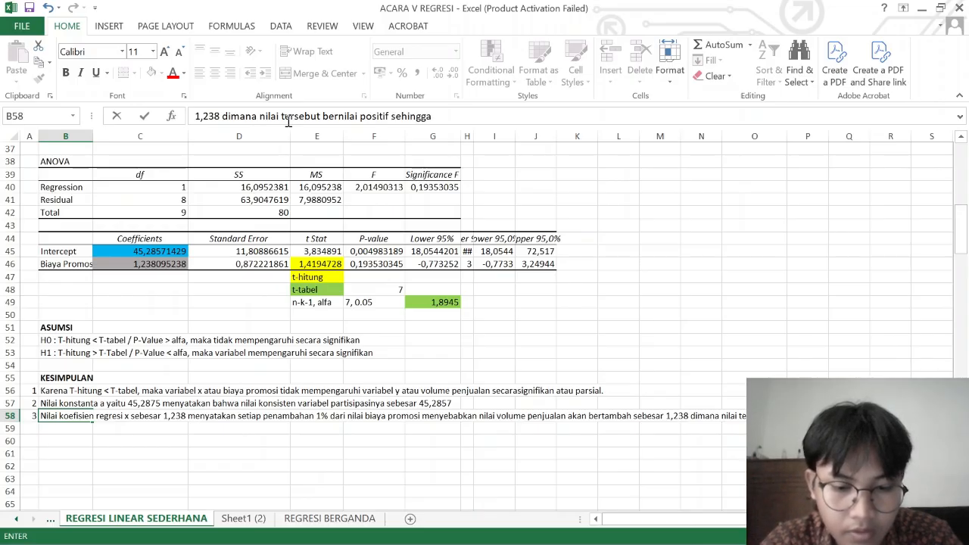
pyautogui.write('berbanding l')
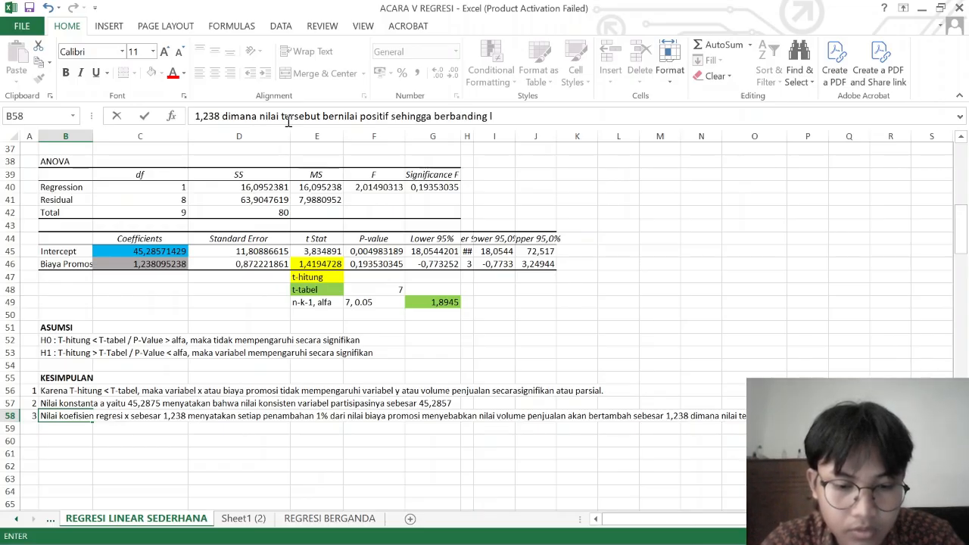
pyautogui.write('urus dengan')
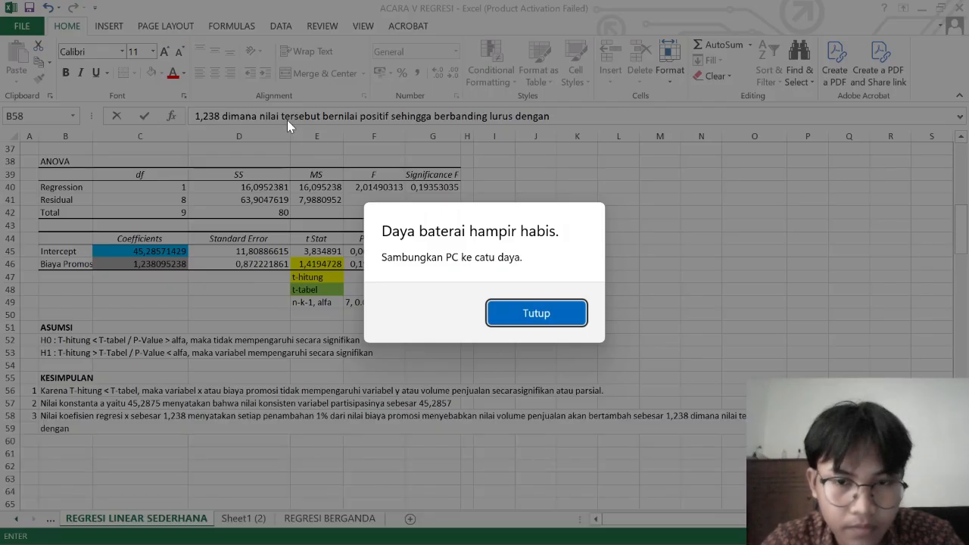
pyautogui.press('Return')
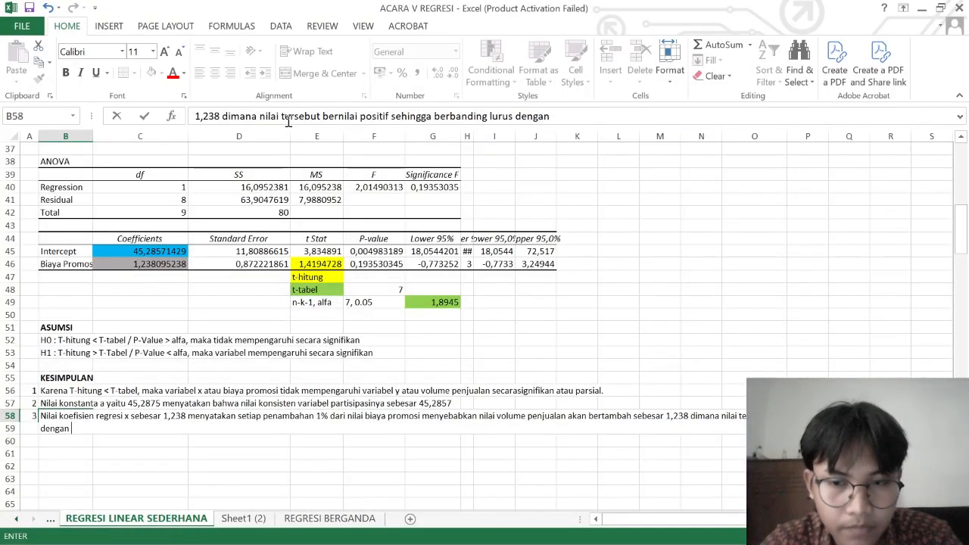
pyautogui.click(561, 117)
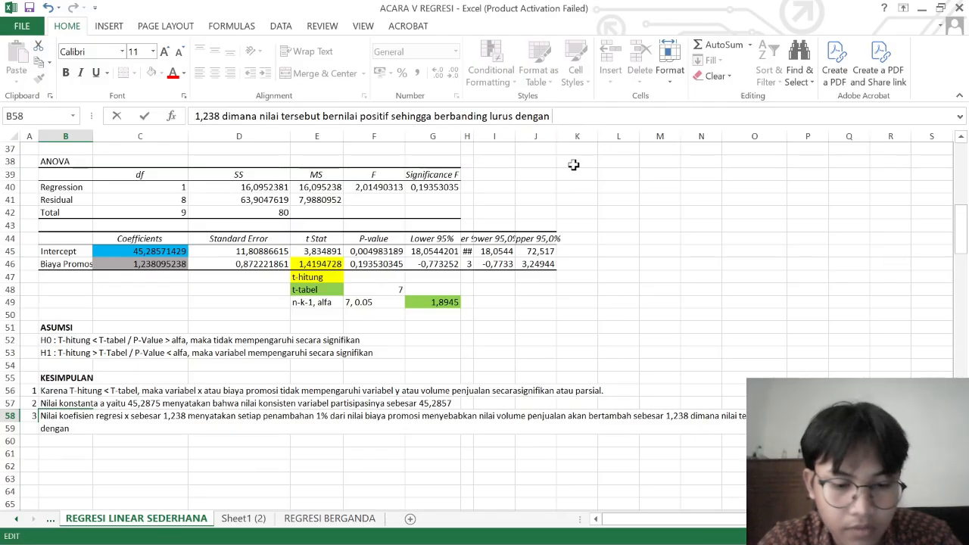
pyautogui.write('riabel x')
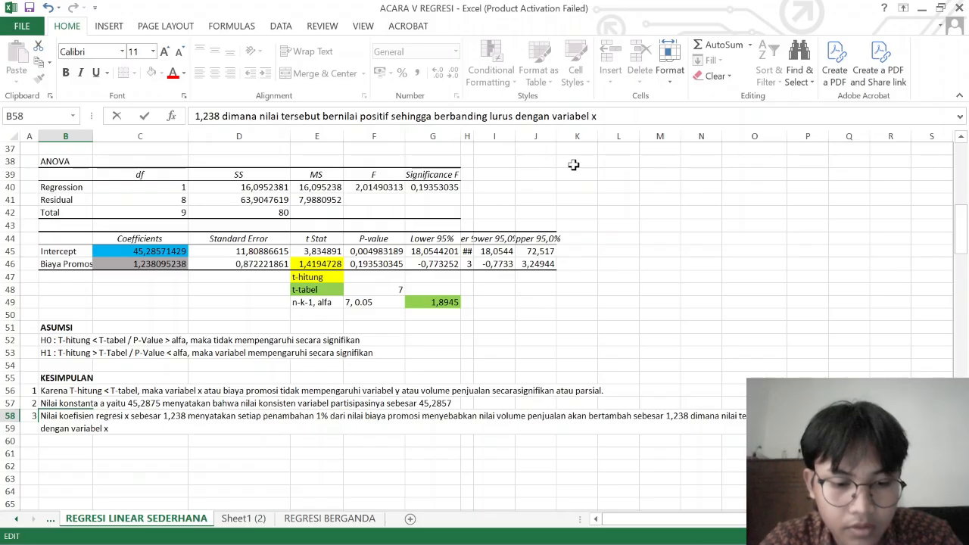
pyautogui.write(' dan y')
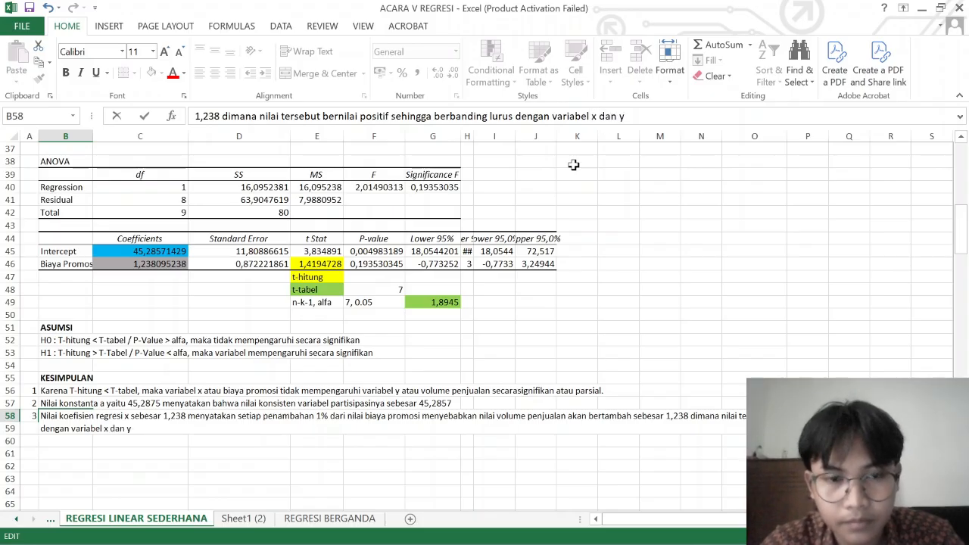
pyautogui.press('Return')
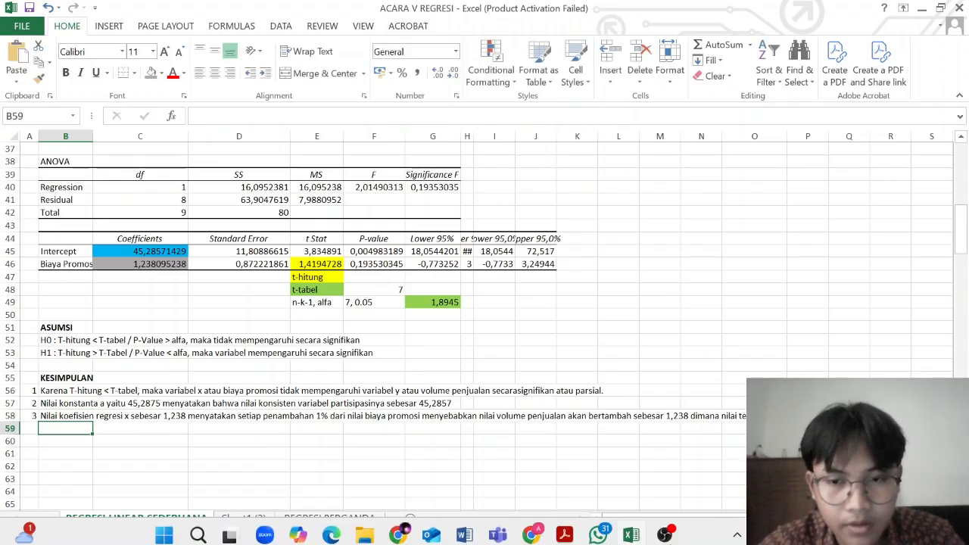
# Insert an empty marker-only scatter chart and place it directly below the conclusions, starting at column B around row 60.
pyautogui.moveTo(647, 518)
pyautogui.scroll(-6, 303, 260)
pyautogui.press('Down')
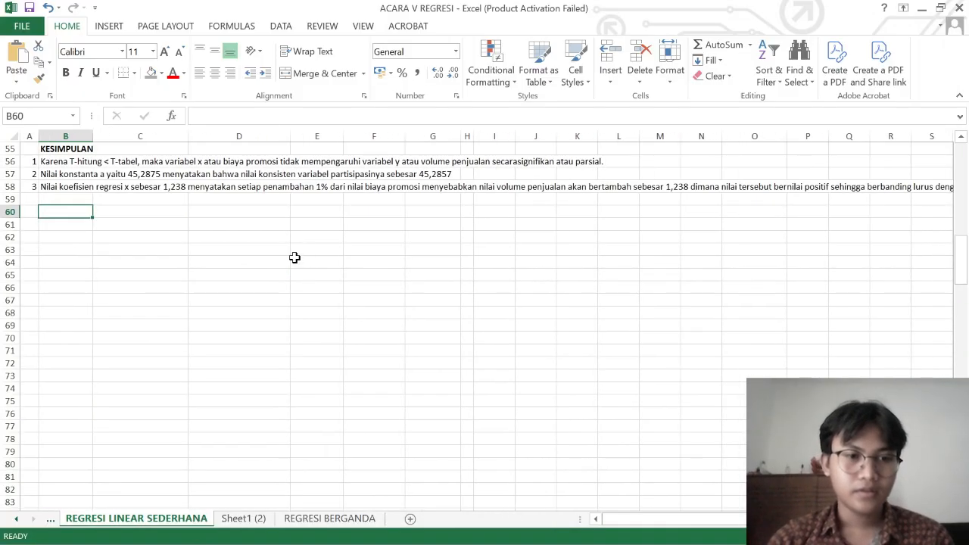
pyautogui.click(111, 27)
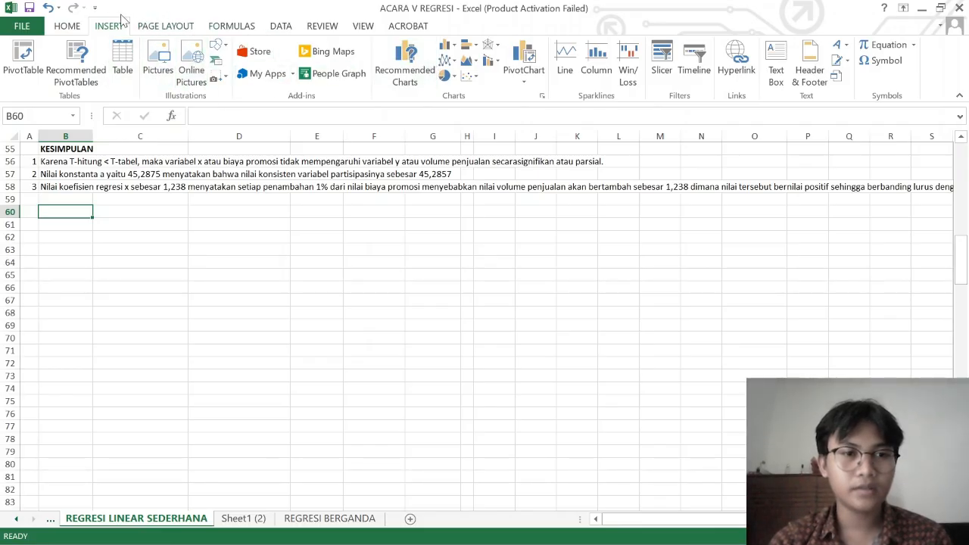
pyautogui.click(469, 76)
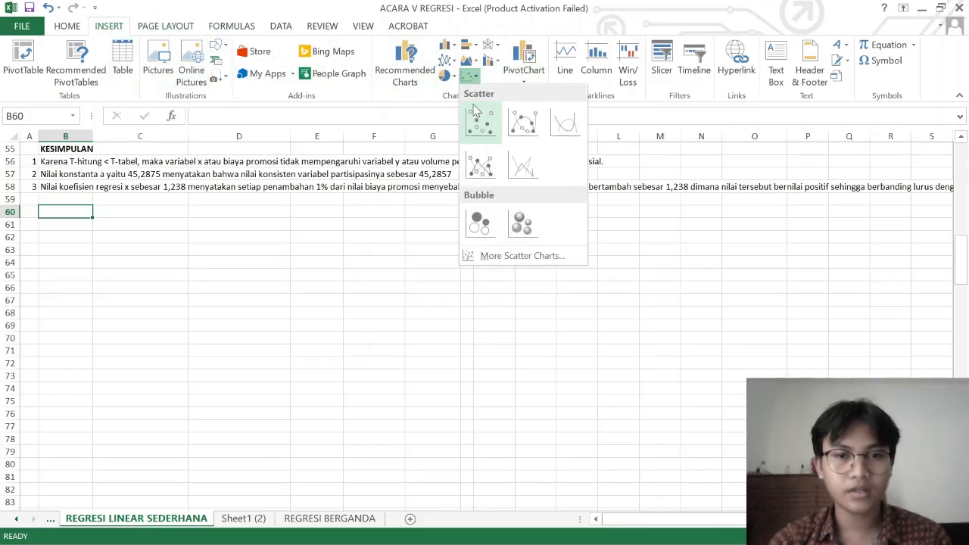
pyautogui.click(480, 115)
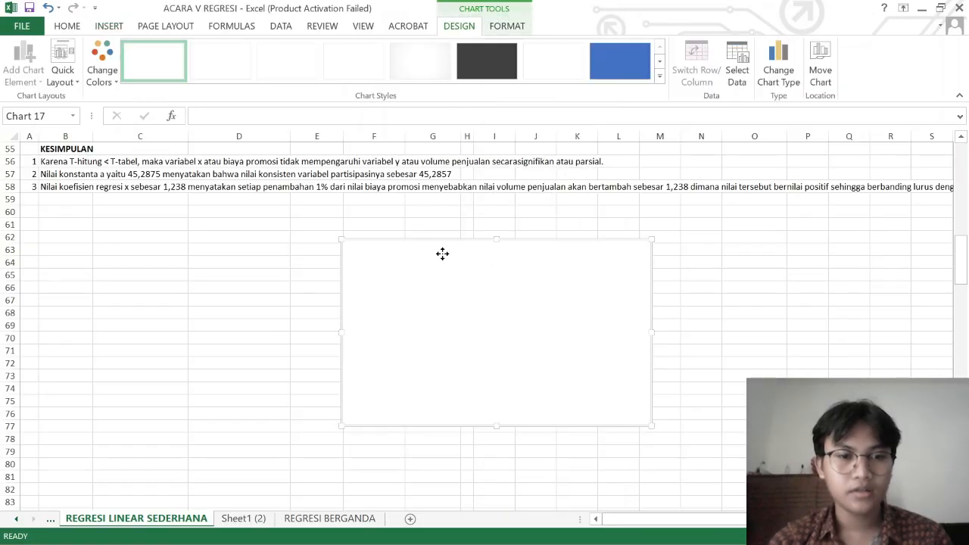
pyautogui.moveTo(442, 255); pyautogui.dragTo(139, 210)
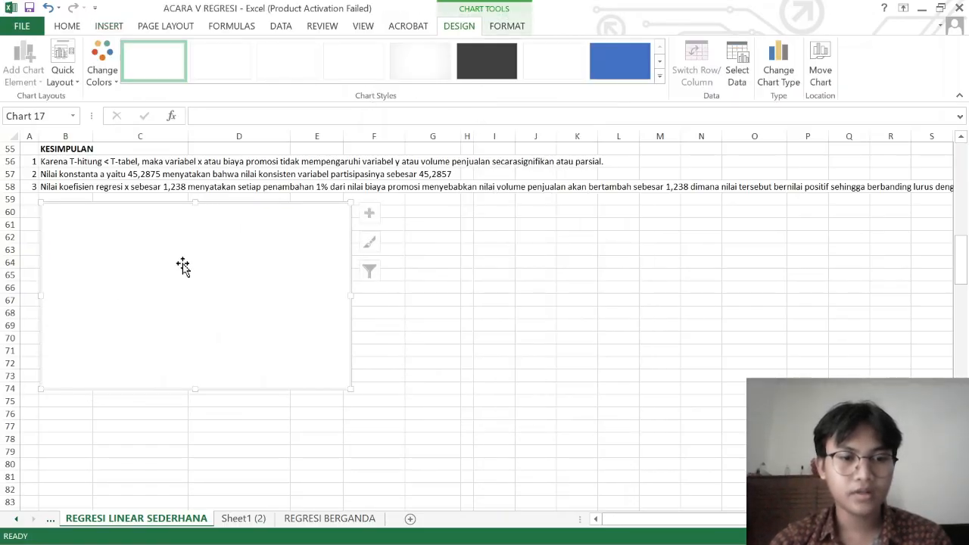
# Add a data series named "KURVA REGRESI LINEAR" to the empty scatter chart.
pyautogui.rightClick(183, 219)
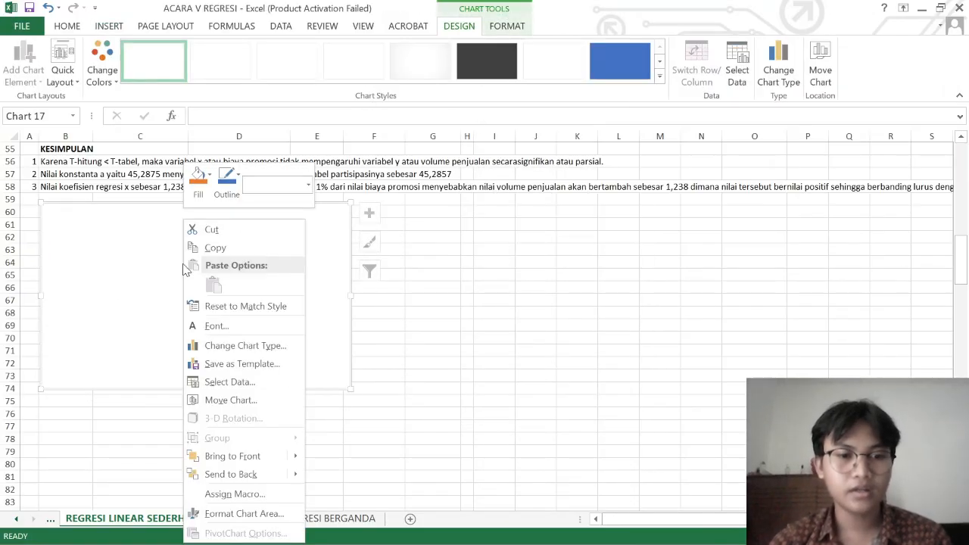
pyautogui.click(250, 384)
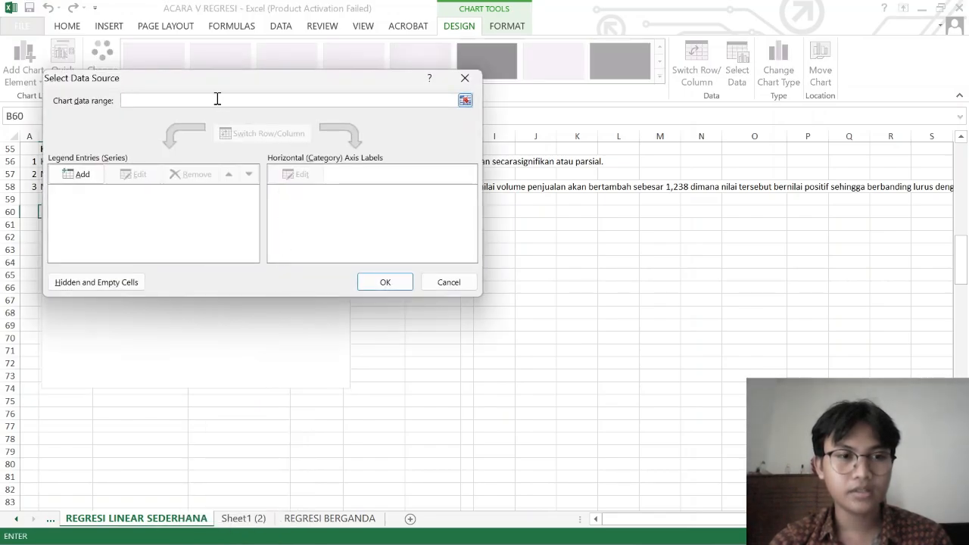
pyautogui.click(80, 173)
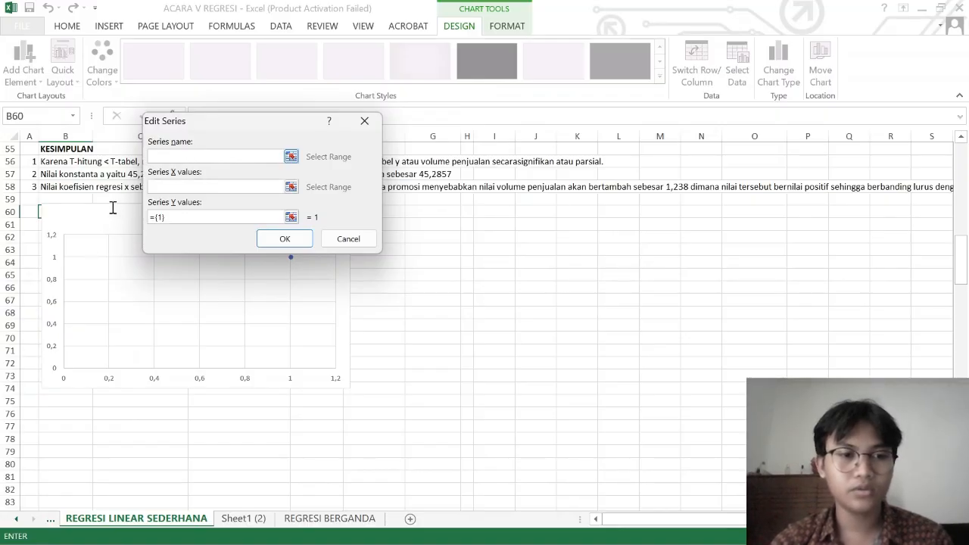
pyautogui.press('capslock')
pyautogui.write('KUR')
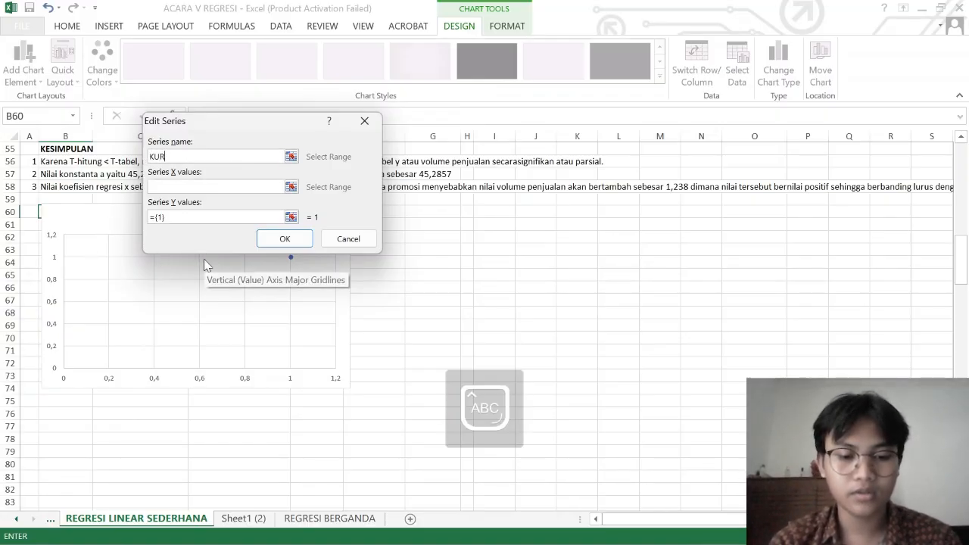
pyautogui.write('VA ')
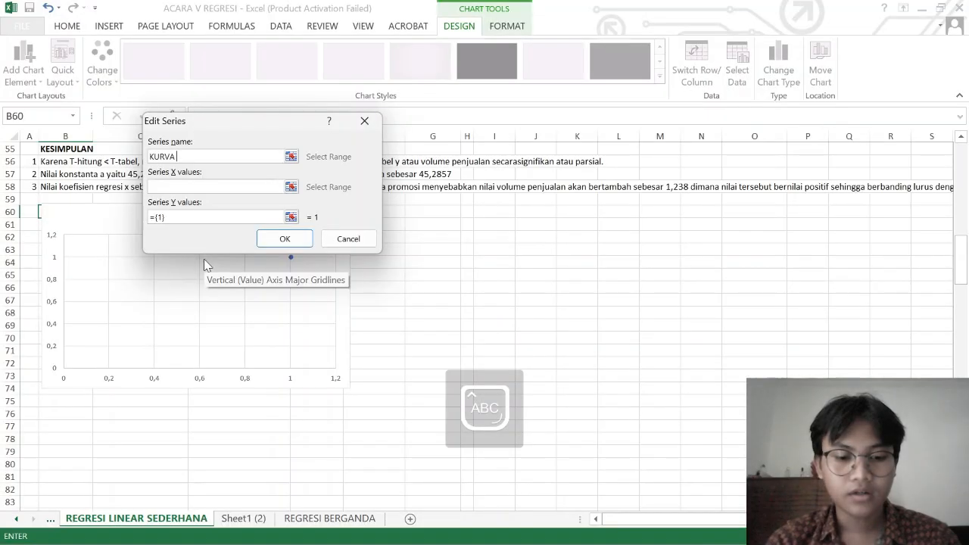
pyautogui.write('REGRESI LI')
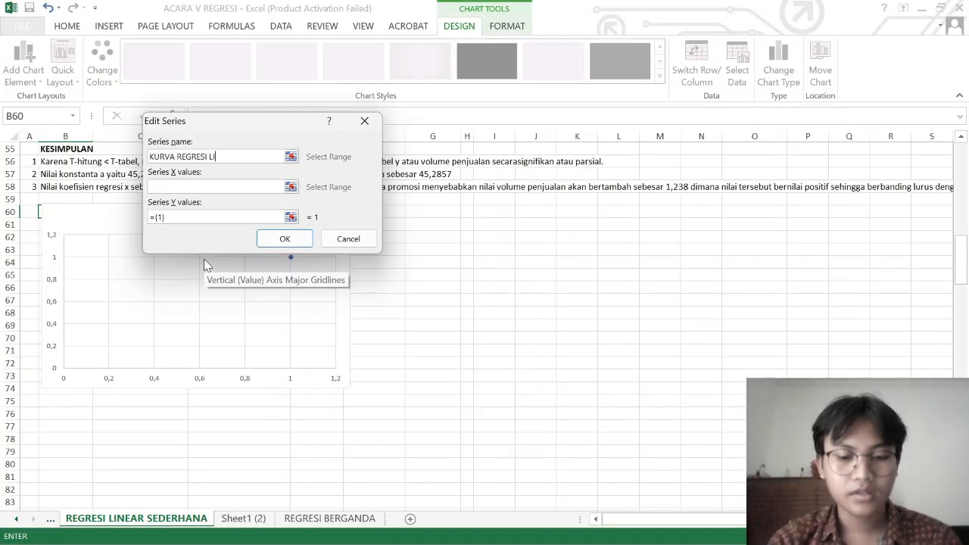
pyautogui.write('NEAR')
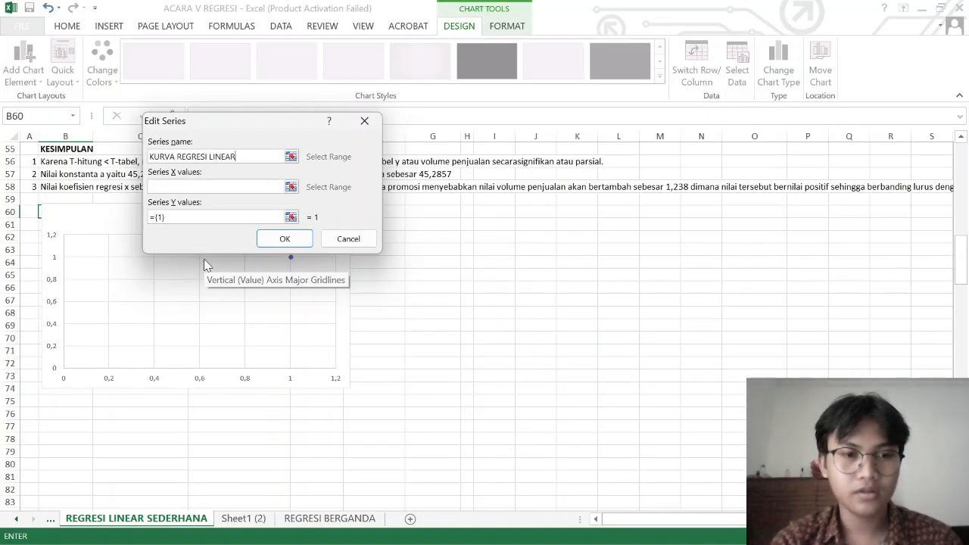
# Set the series X values to the promotion costs in C6:C15 and the Y values to the sales volumes in D6:D15.
pyautogui.click(291, 186)
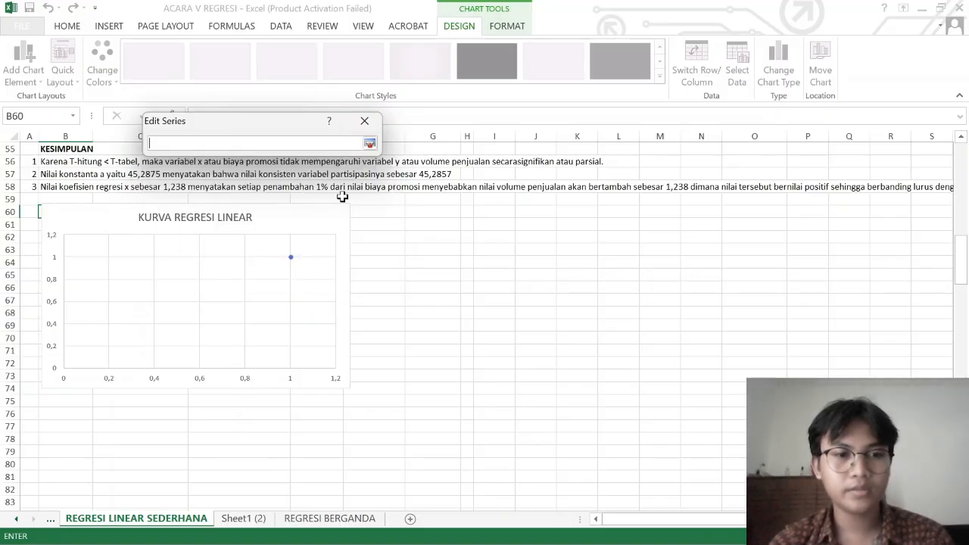
pyautogui.scroll(7, 382, 213)
pyautogui.scroll(15, 382, 213)
pyautogui.moveTo(140, 214); pyautogui.dragTo(170, 326)
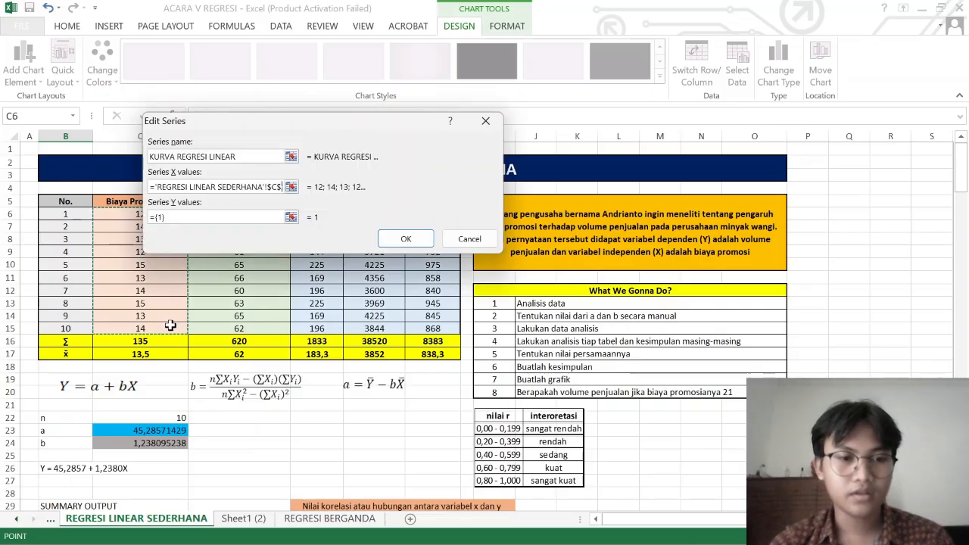
pyautogui.click(291, 217)
pyautogui.moveTo(258, 214); pyautogui.dragTo(265, 326)
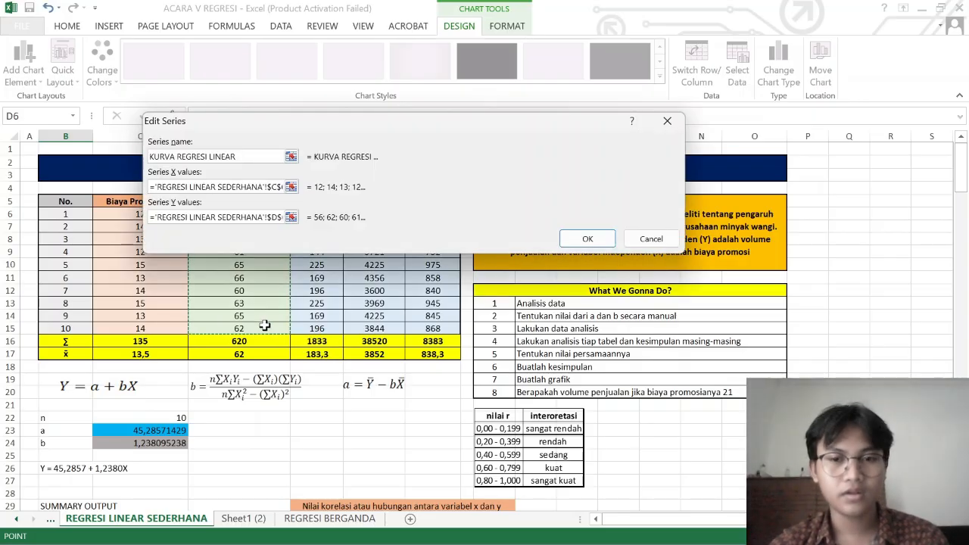
pyautogui.press('Return')
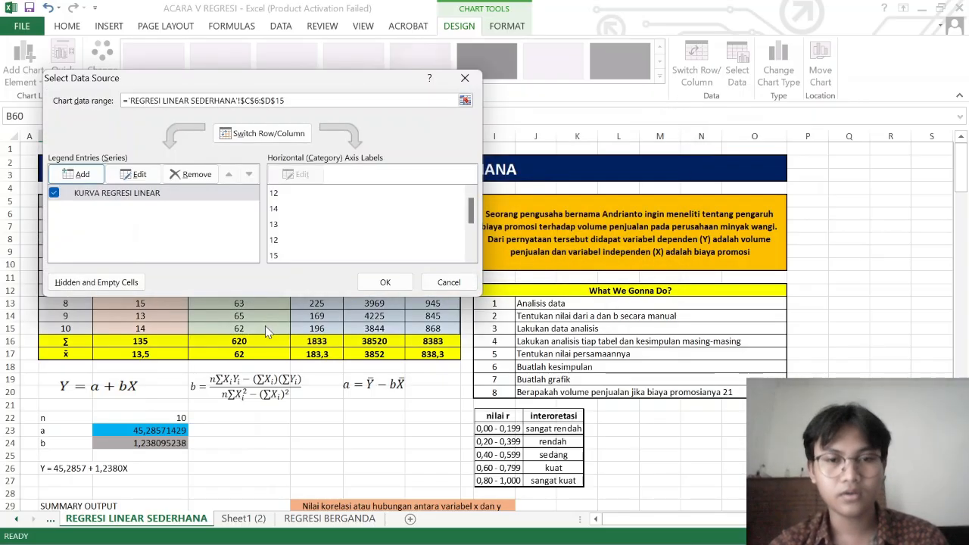
pyautogui.click(386, 282)
# Add a linear trendline to the data points of the scatter chart.
pyautogui.scroll(-18, 388, 318)
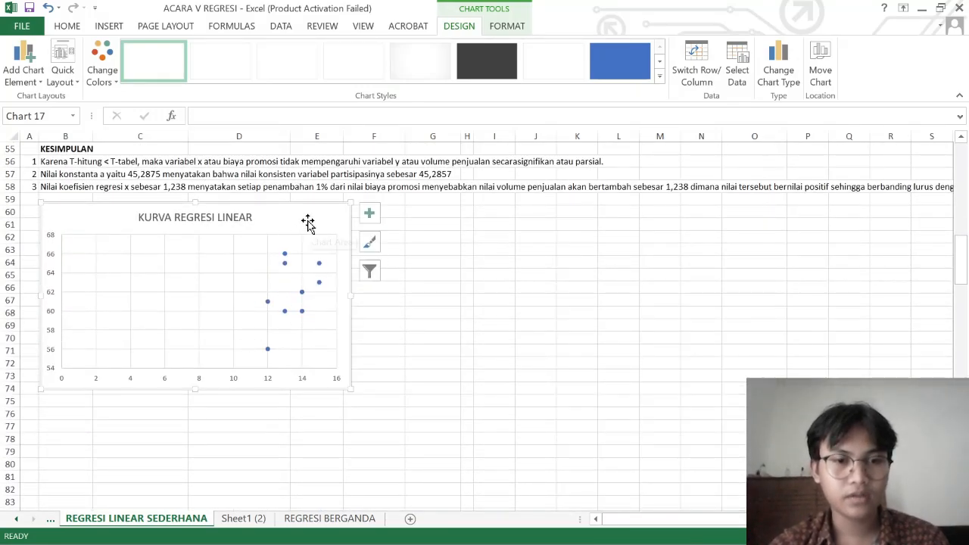
pyautogui.click(319, 281)
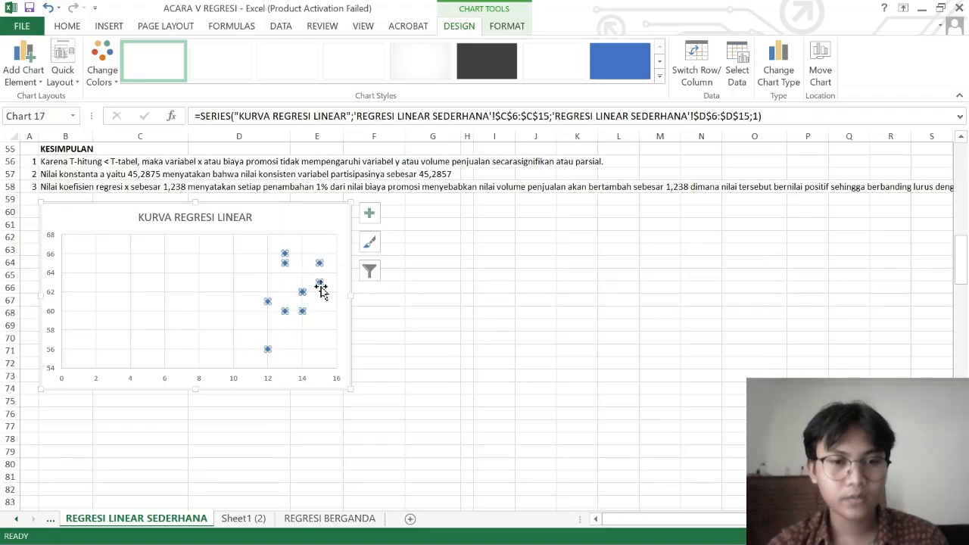
pyautogui.rightClick(319, 282)
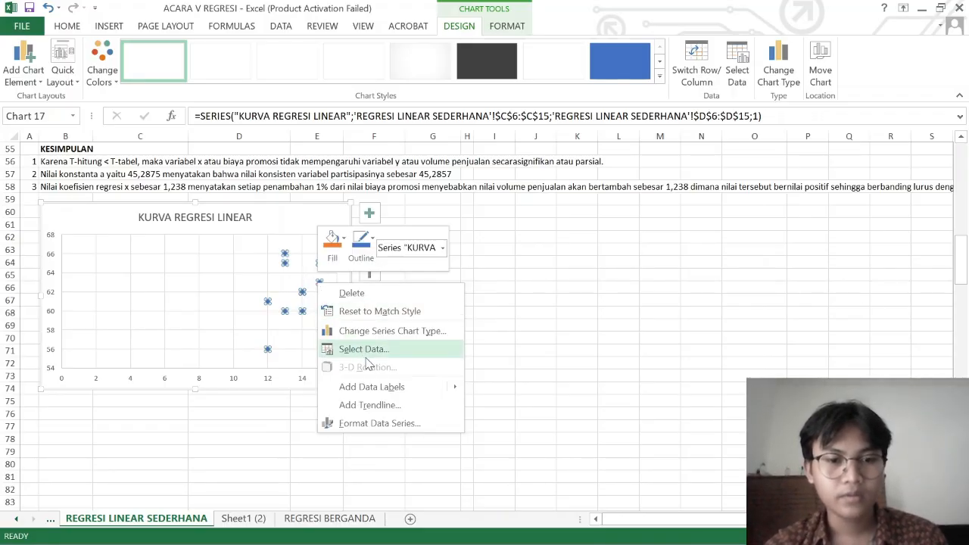
pyautogui.click(382, 406)
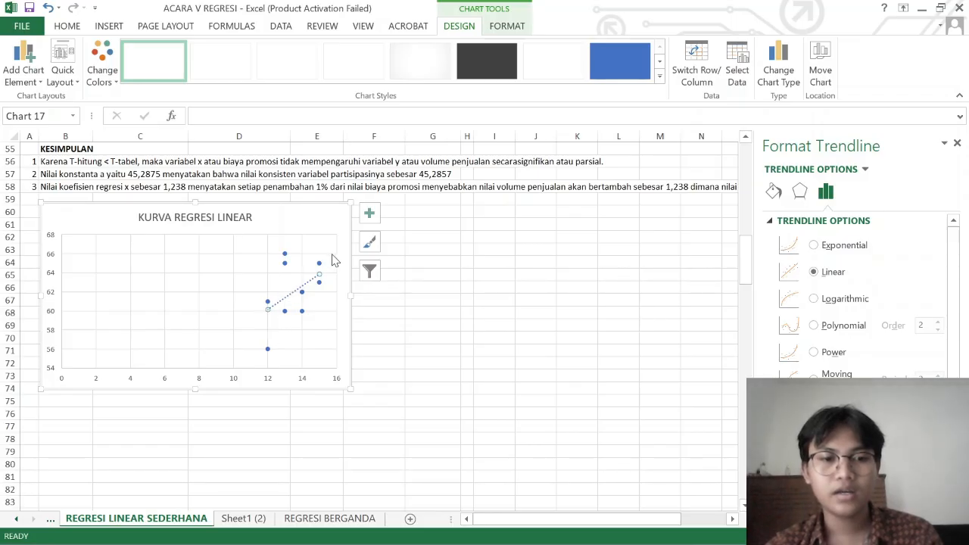
pyautogui.click(957, 144)
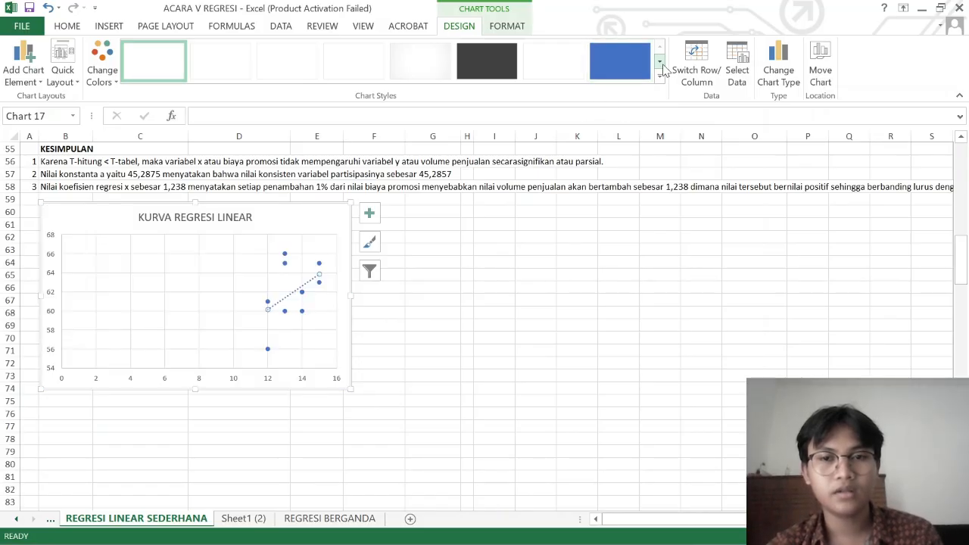
# Apply the dark grey gradient chart style to the regression chart.
pyautogui.click(660, 62)
pyautogui.click(160, 71)
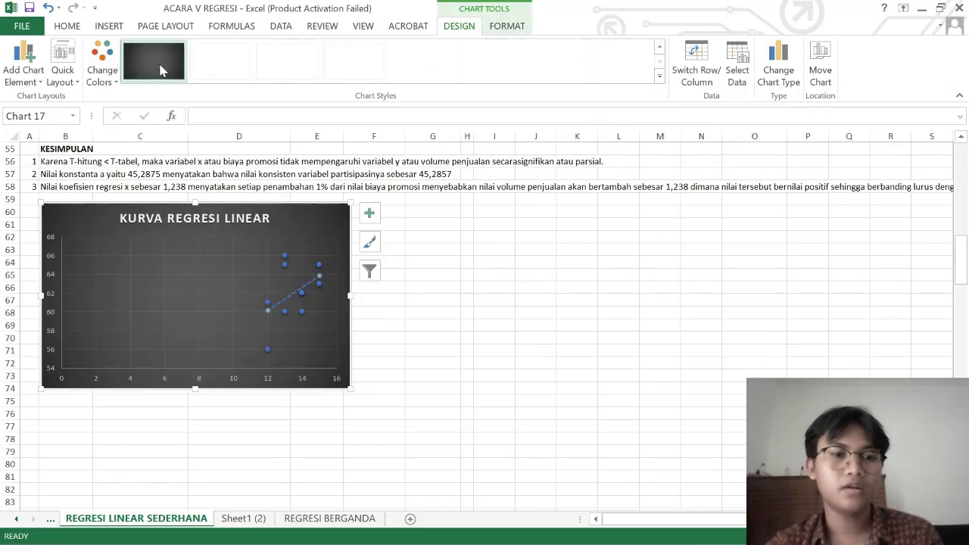
pyautogui.click(408, 362)
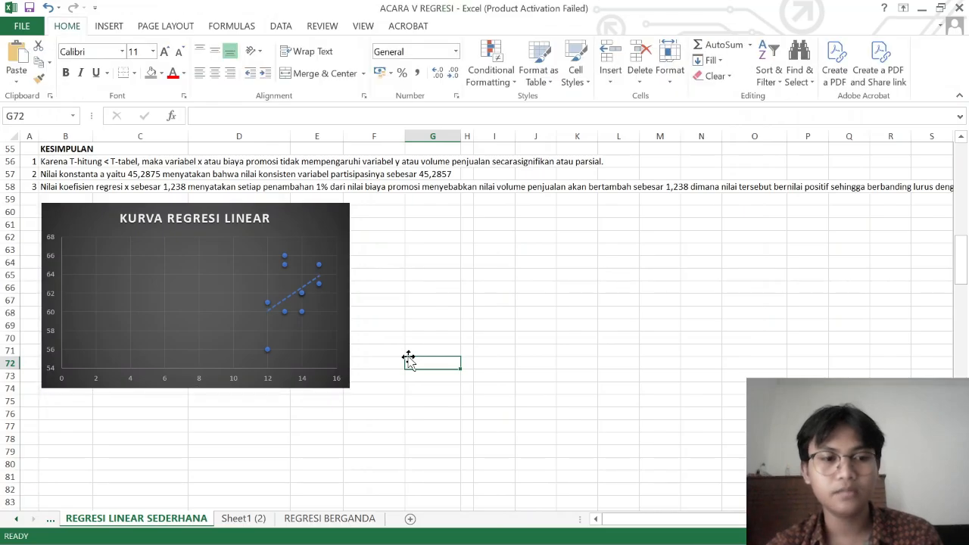
# Check the "What We Gonna Do?" list for the last task, the sales volume at a promotion cost of 21.
pyautogui.scroll(1, 409, 357)
pyautogui.scroll(-1, 408, 357)
pyautogui.scroll(14, 408, 357)
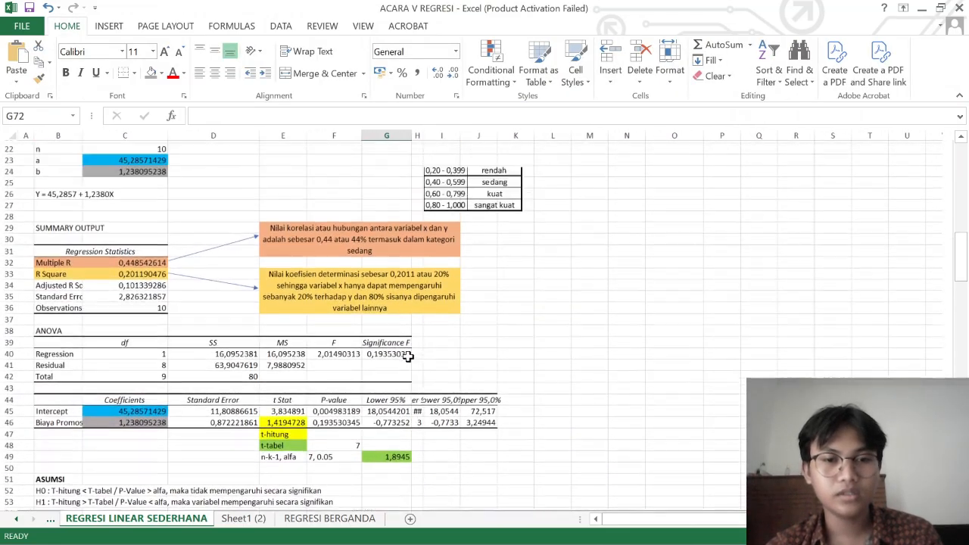
pyautogui.click(543, 258)
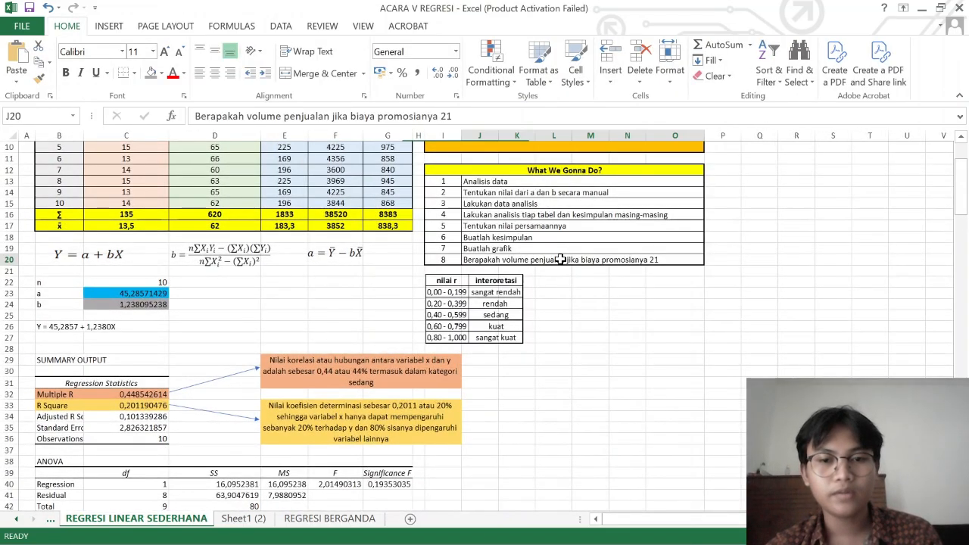
pyautogui.click(580, 390)
pyautogui.scroll(-1, 581, 390)
pyautogui.scroll(-15, 581, 390)
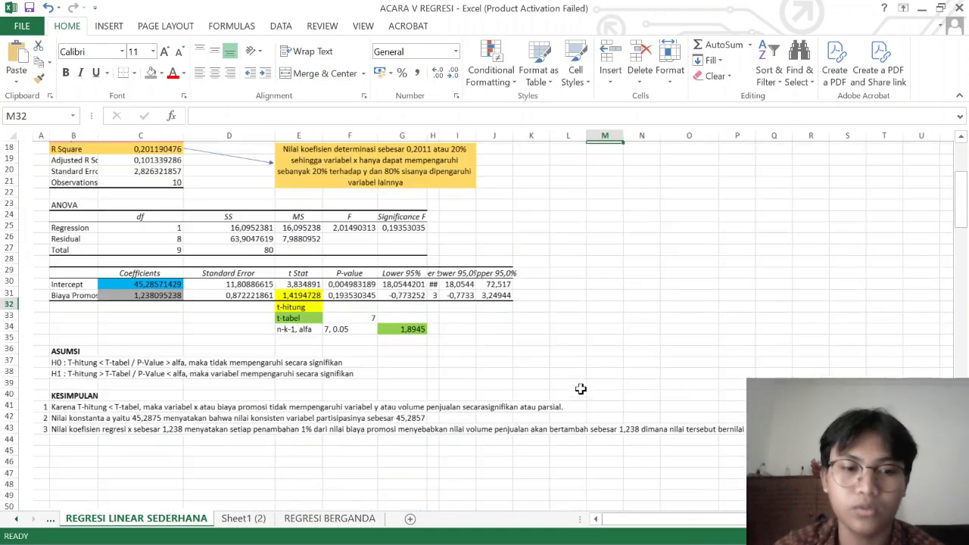
# Copy the regression equation "Y = 45,2857 + 1,2380X" from B26 to B77 below the chart.
pyautogui.scroll(4, 405, 358)
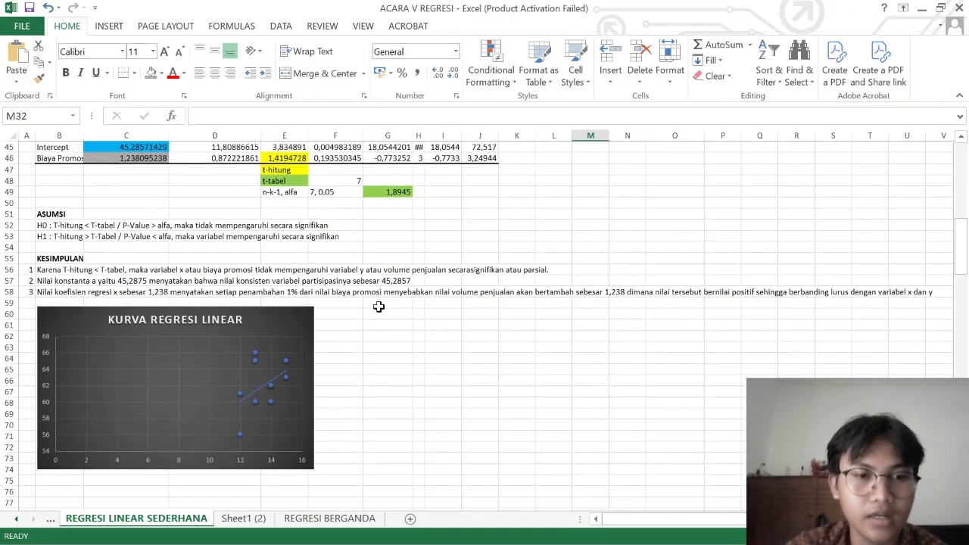
pyautogui.scroll(5, 336, 258)
pyautogui.scroll(7, 335, 258)
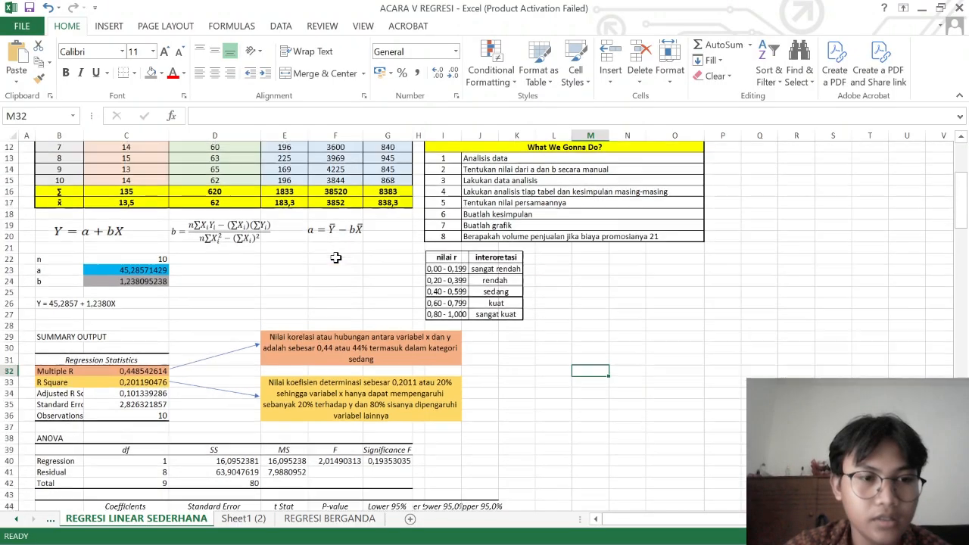
pyautogui.click(58, 303)
pyautogui.hotkey('ctrl', 'c')
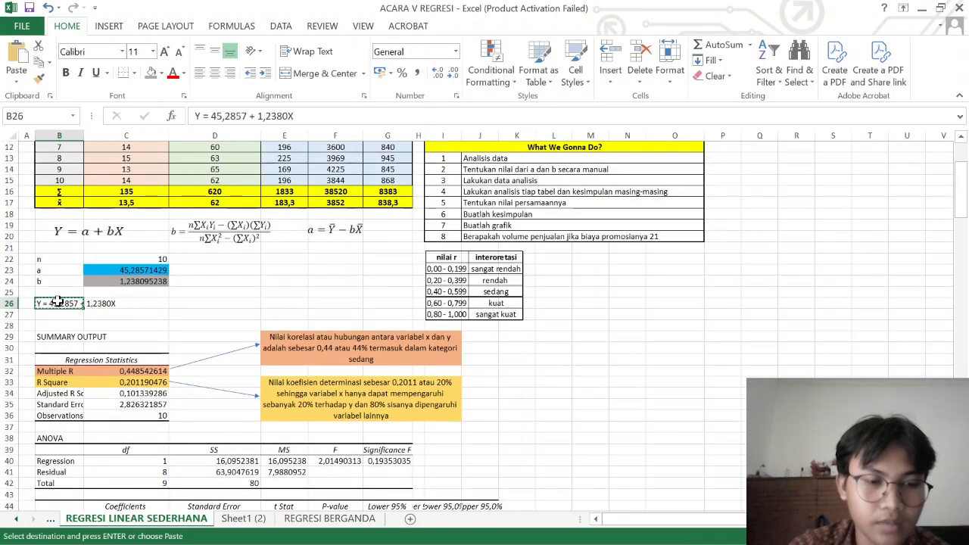
pyautogui.scroll(-13, 59, 291)
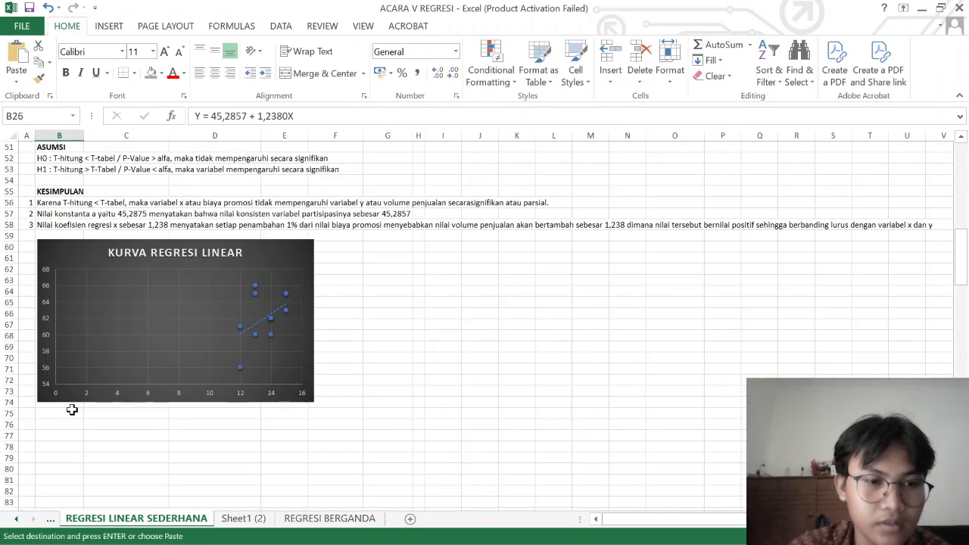
pyautogui.click(65, 436)
pyautogui.hotkey('ctrl', 'v')
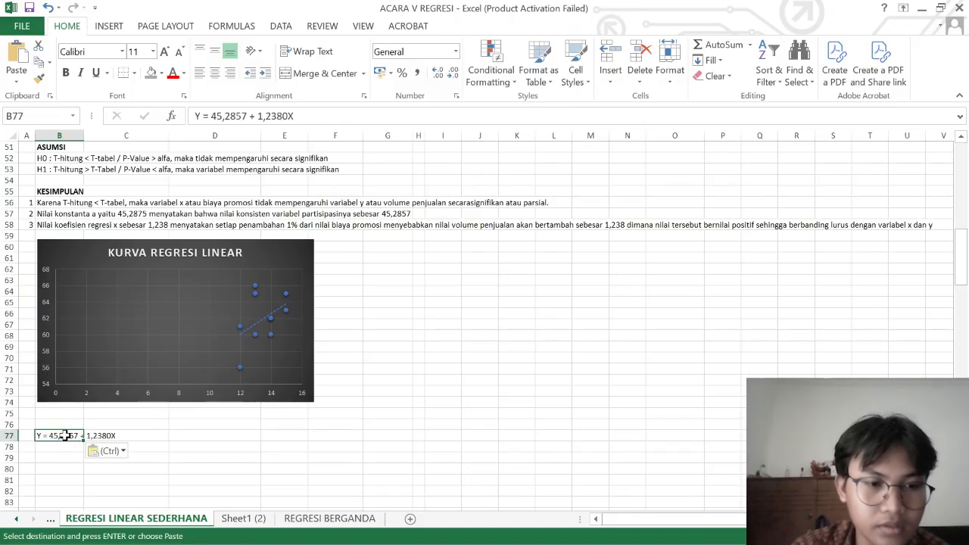
pyautogui.click(205, 424)
# Start a formula in B79 that references the intercept coefficient in C45.
pyautogui.scroll(-4, 205, 425)
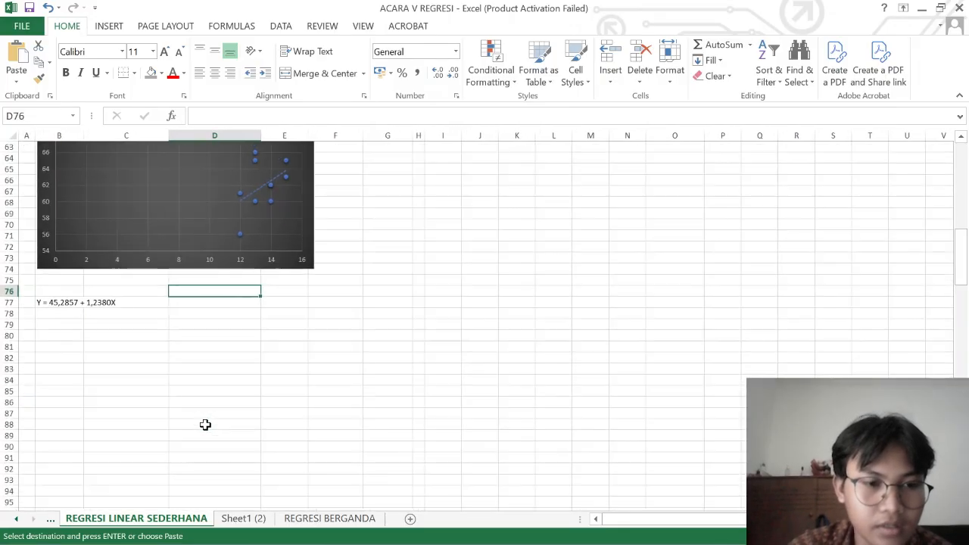
pyautogui.click(63, 323)
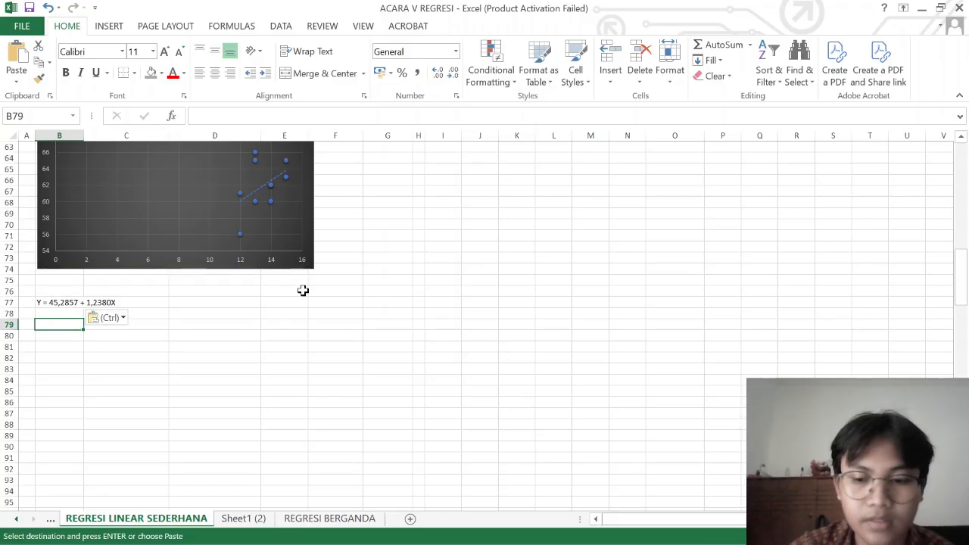
pyautogui.write('=')
pyautogui.scroll(20, 267, 317)
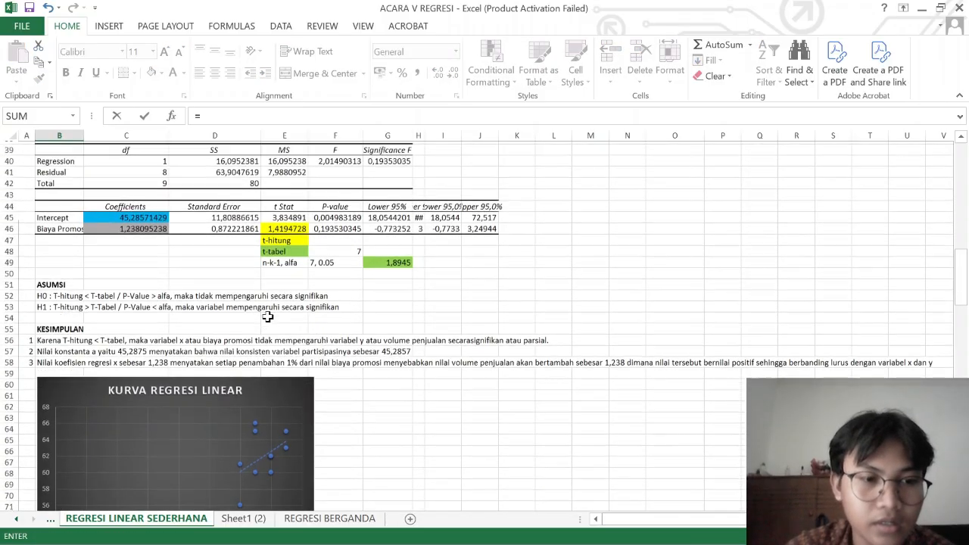
pyautogui.scroll(-7, 267, 317)
pyautogui.scroll(-1, 268, 317)
pyautogui.scroll(1, 268, 316)
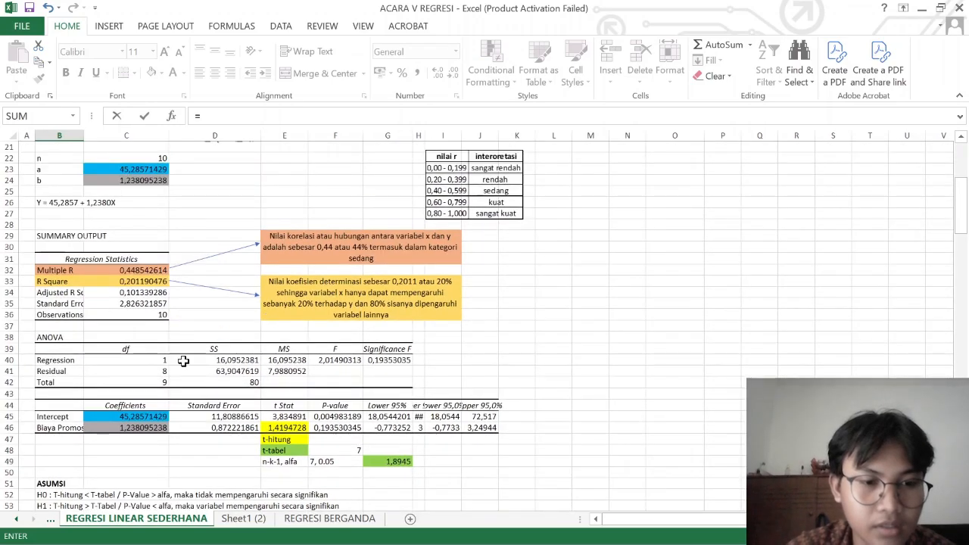
pyautogui.click(146, 417)
# Complete the prediction formula in B79 as =C45+C46*21 to calculate the sales volume at a promotion cost of 21.
pyautogui.scroll(-14, 147, 417)
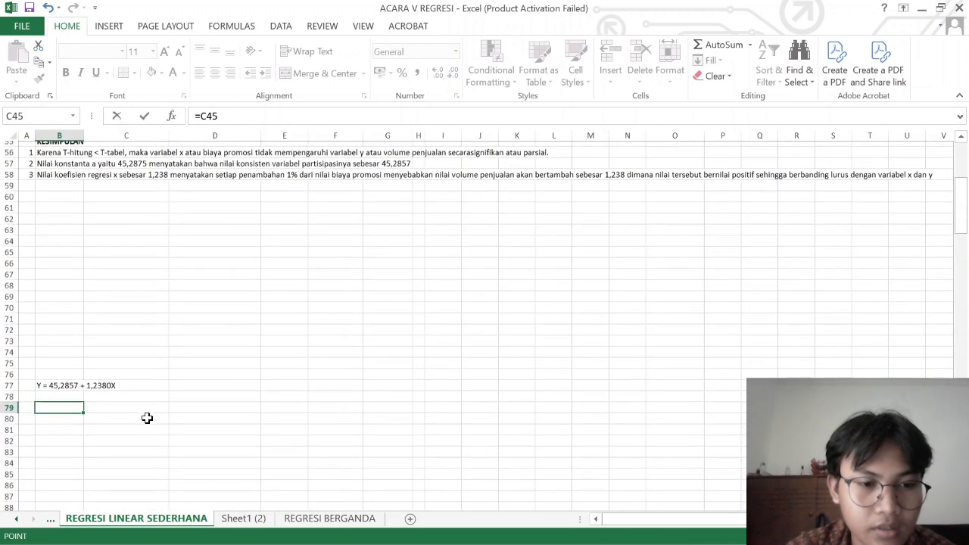
pyautogui.scroll(7, 148, 310)
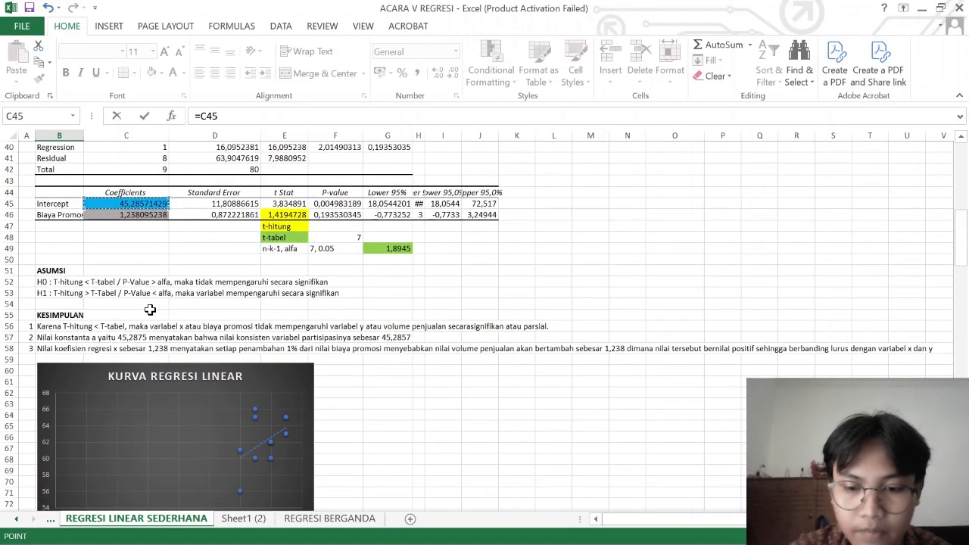
pyautogui.write('+')
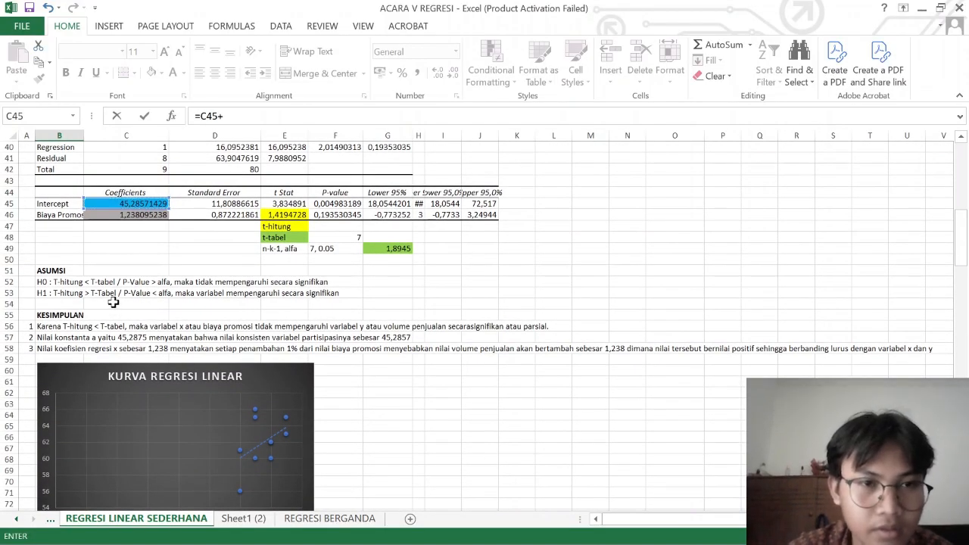
pyautogui.click(119, 215)
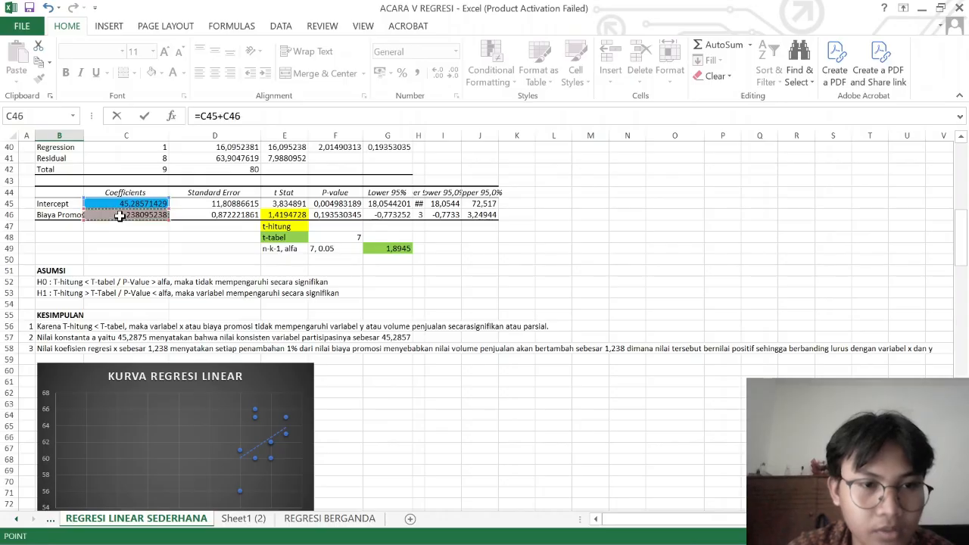
pyautogui.scroll(-6, 224, 291)
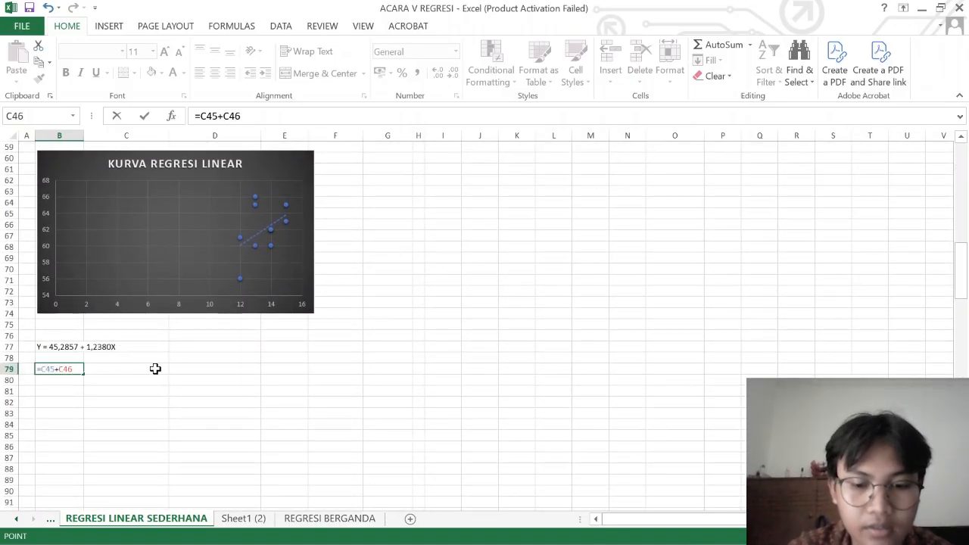
pyautogui.write('*21')
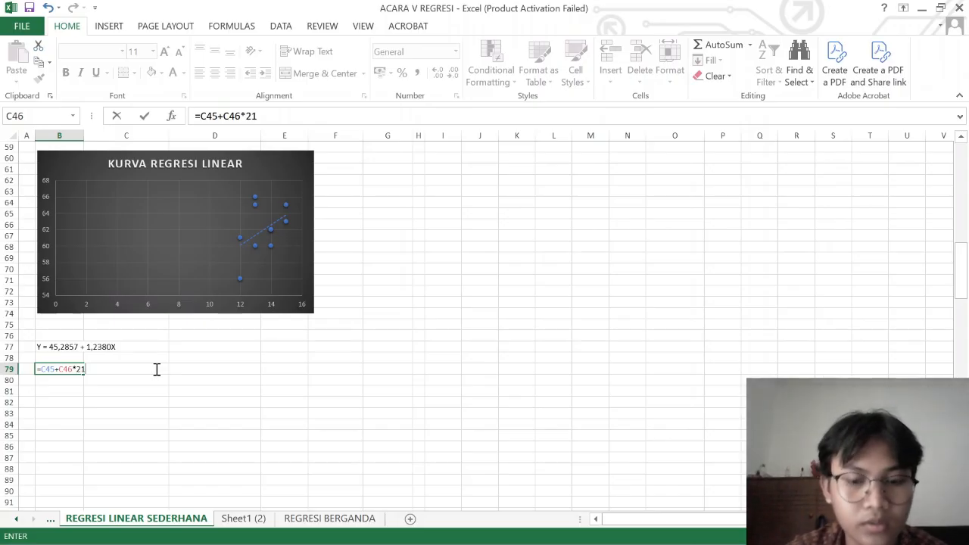
pyautogui.press('Return')
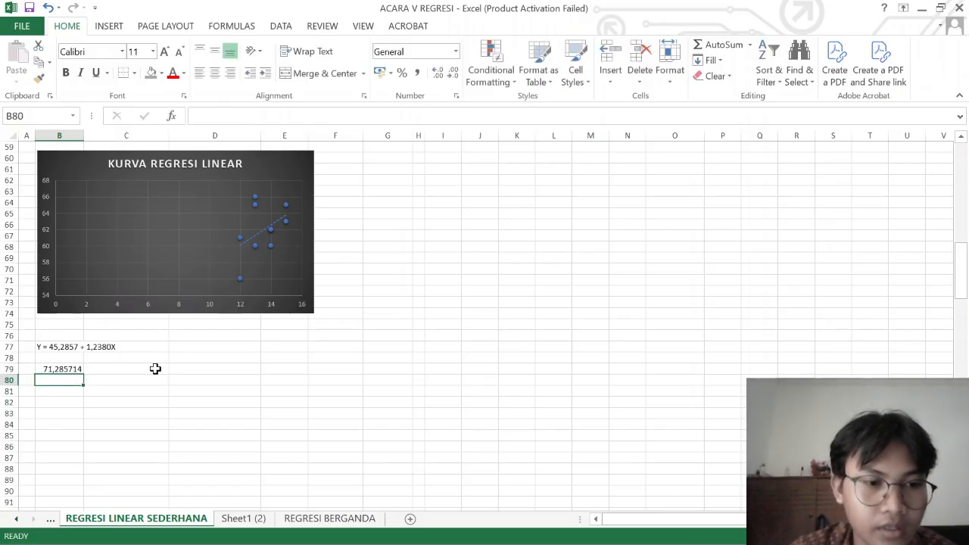
pyautogui.click(98, 370)
pyautogui.click(70, 370)
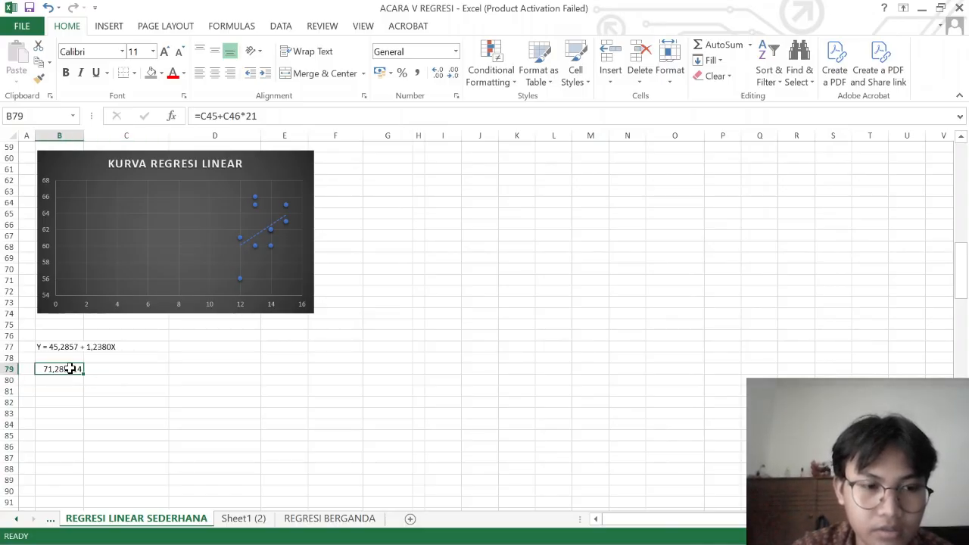
# Enter the conclusion "Jadi jika biaya promosi berjumlah 21, maka perkiraan volume penjualannya adalah 71." in B80 below the predicted value.
pyautogui.click(69, 379)
pyautogui.press('capslock')
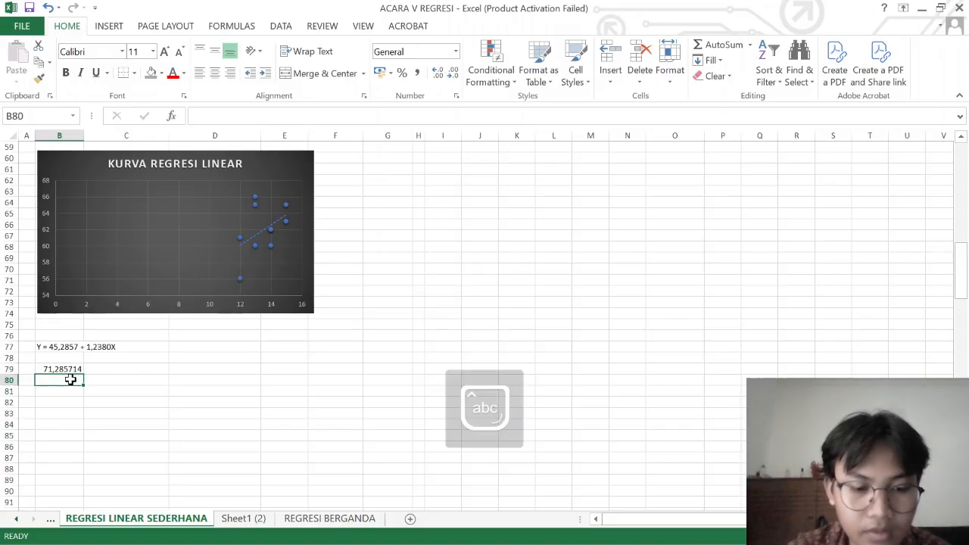
pyautogui.write('Jadi jika')
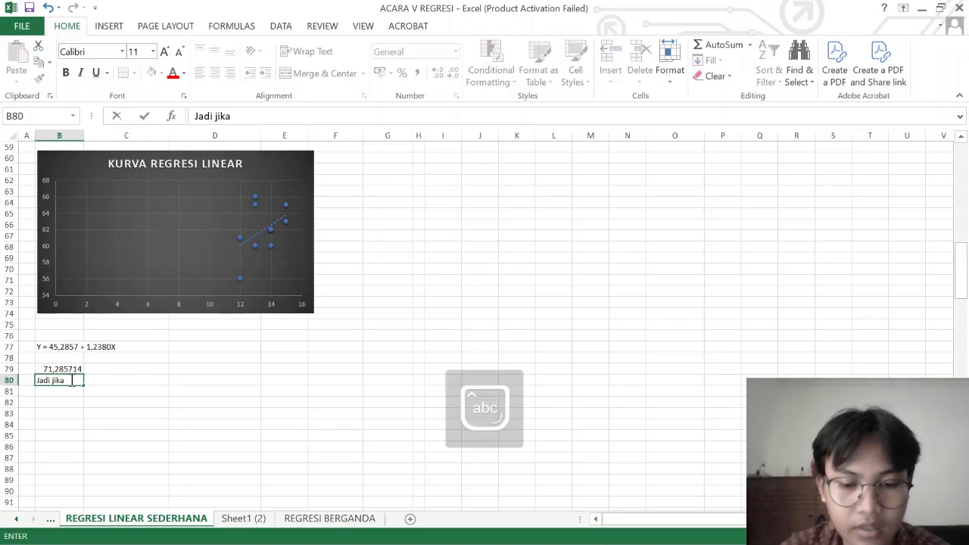
pyautogui.scroll(13, 72, 380)
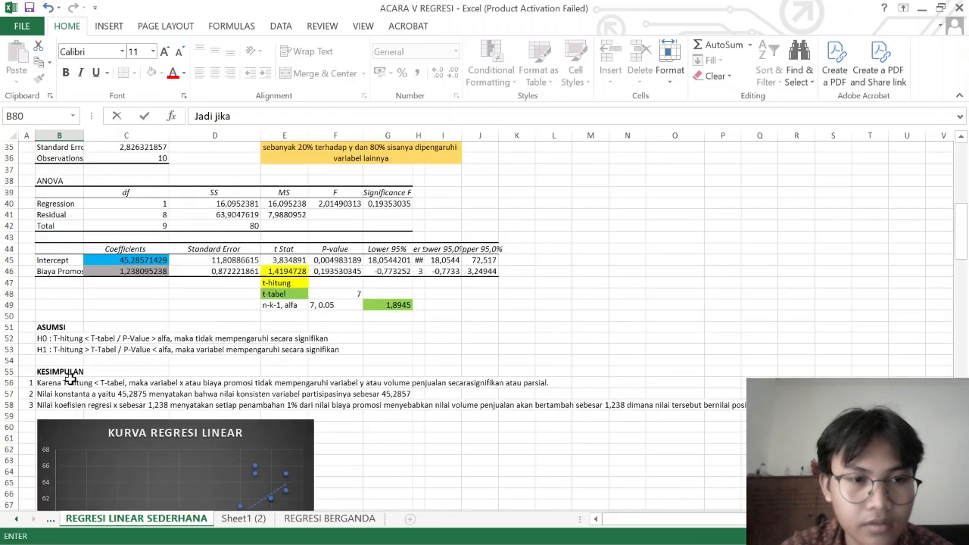
pyautogui.scroll(-15, 69, 379)
pyautogui.scroll(1, 70, 379)
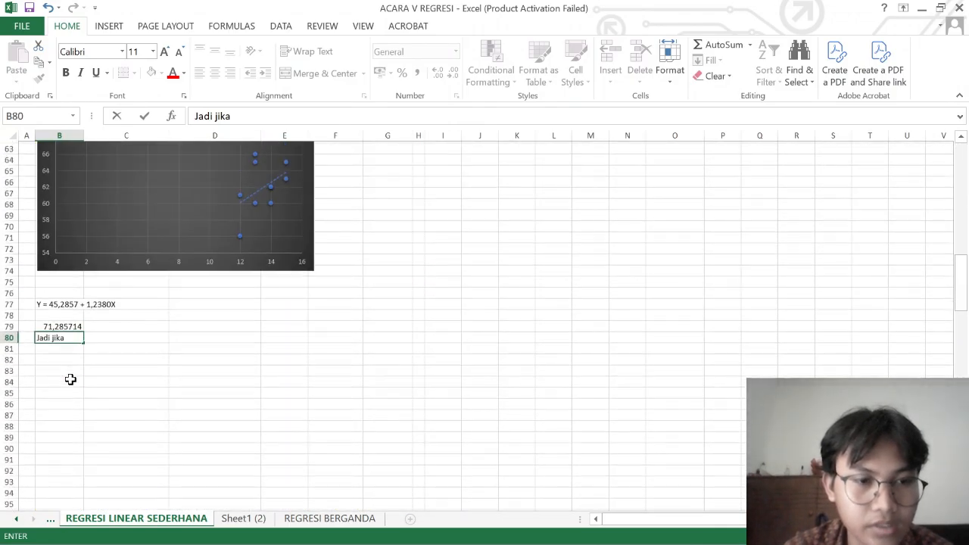
pyautogui.write('biay')
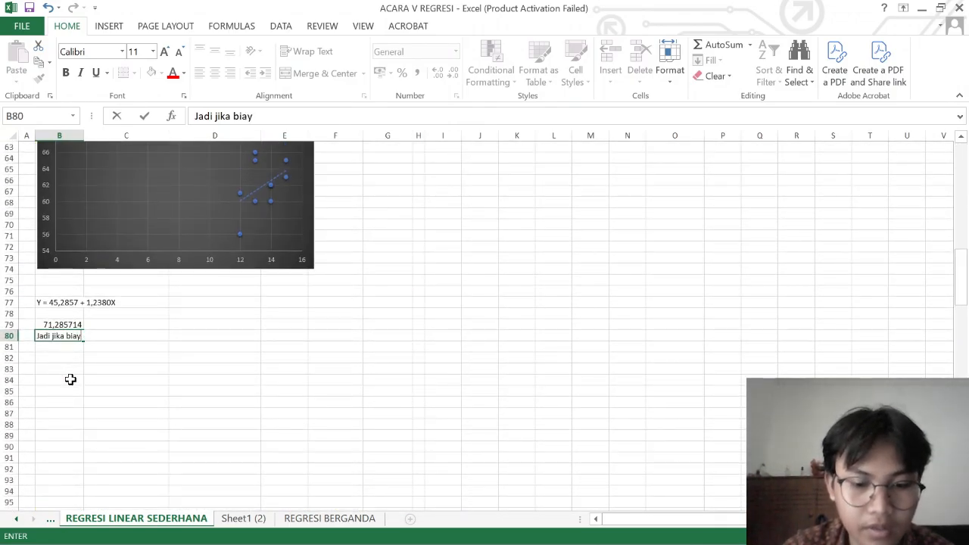
pyautogui.write('a promosi berjumlah 21')
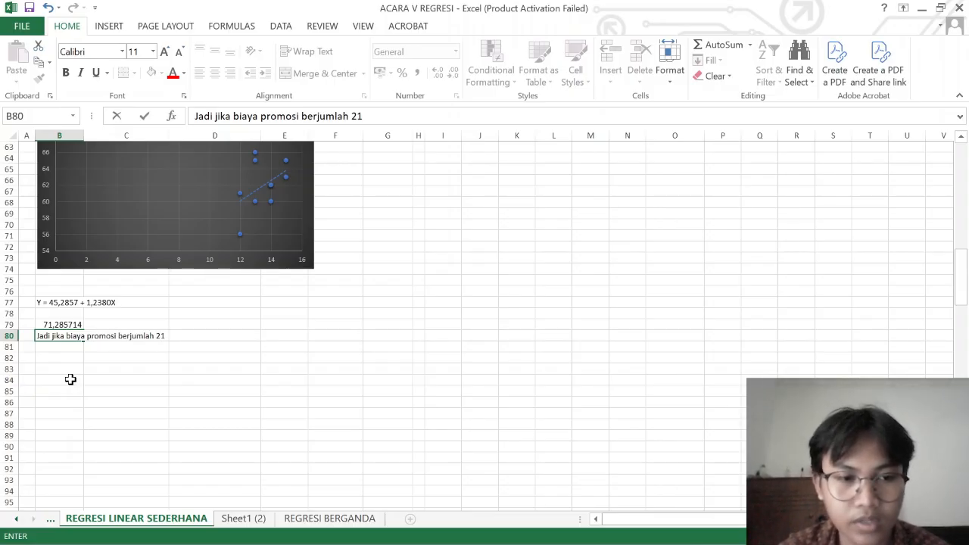
pyautogui.write(', mk')
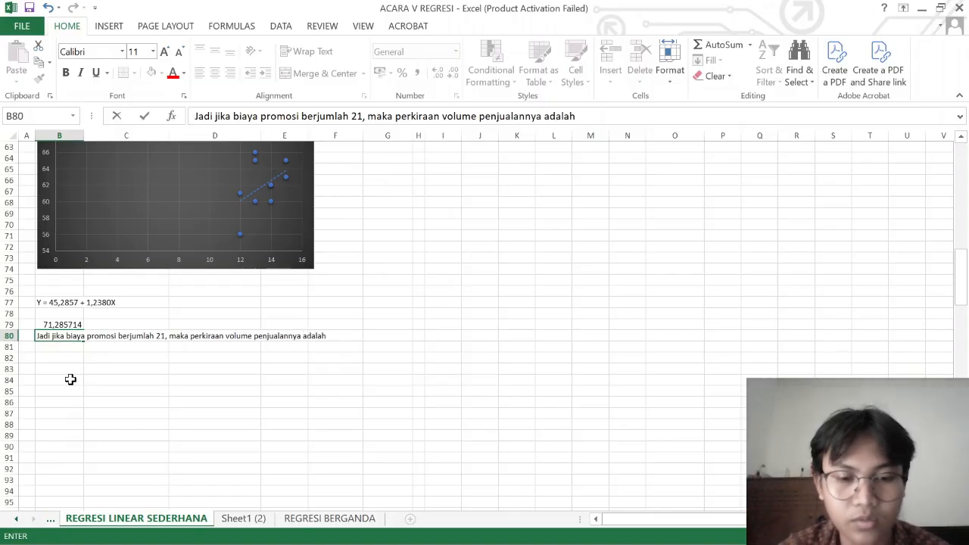
pyautogui.write('71.')
pyautogui.press('Return')
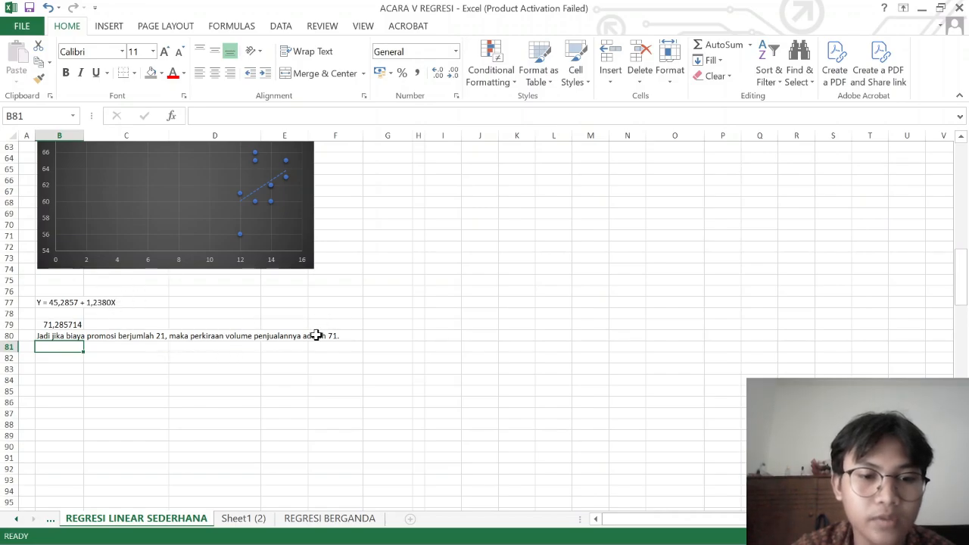
pyautogui.scroll(20, 235, 352)
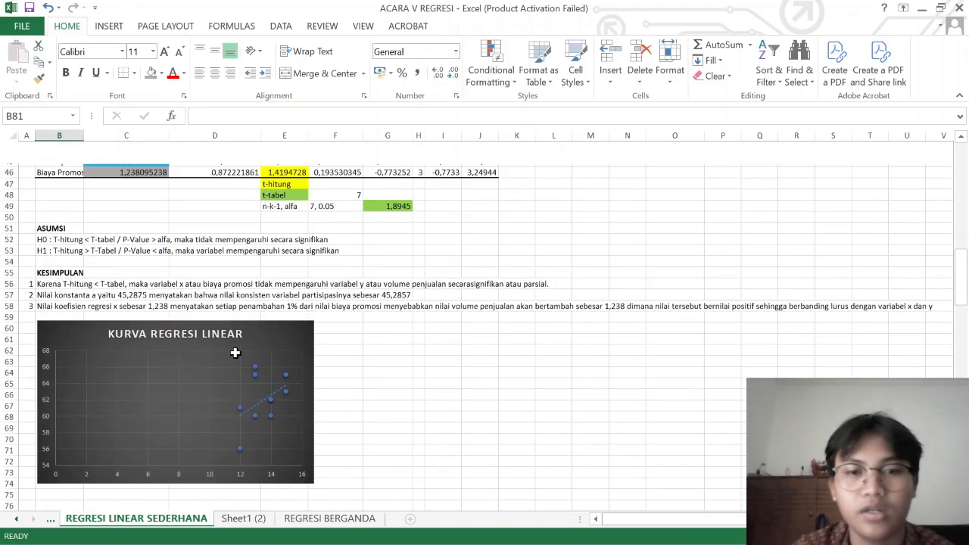
pyautogui.scroll(-1, 235, 352)
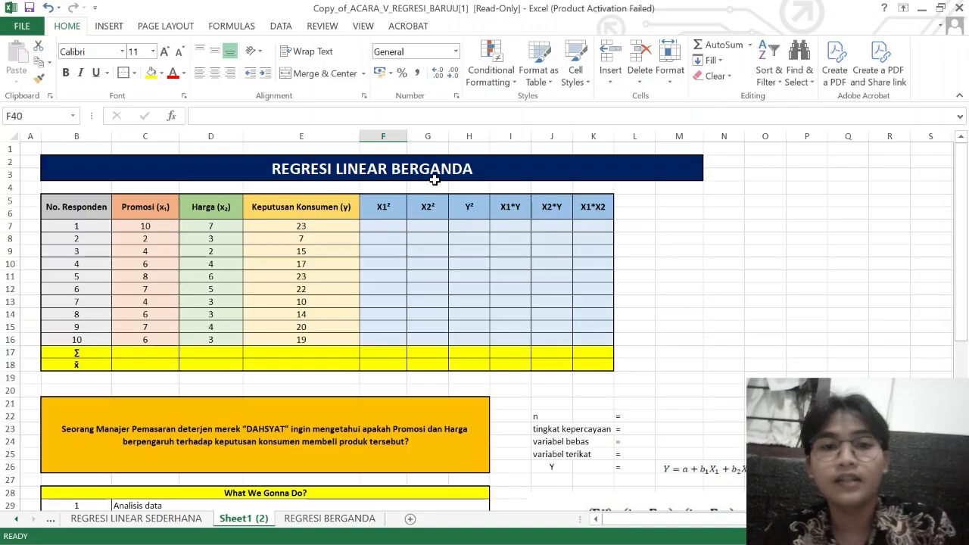
# Examine the multiple linear regression sheet's respondent data, the "DAHSYAT" detergent question, the "What We Gonna Do?" task list and the empty calculation columns.
pyautogui.scroll(-1, 228, 250)
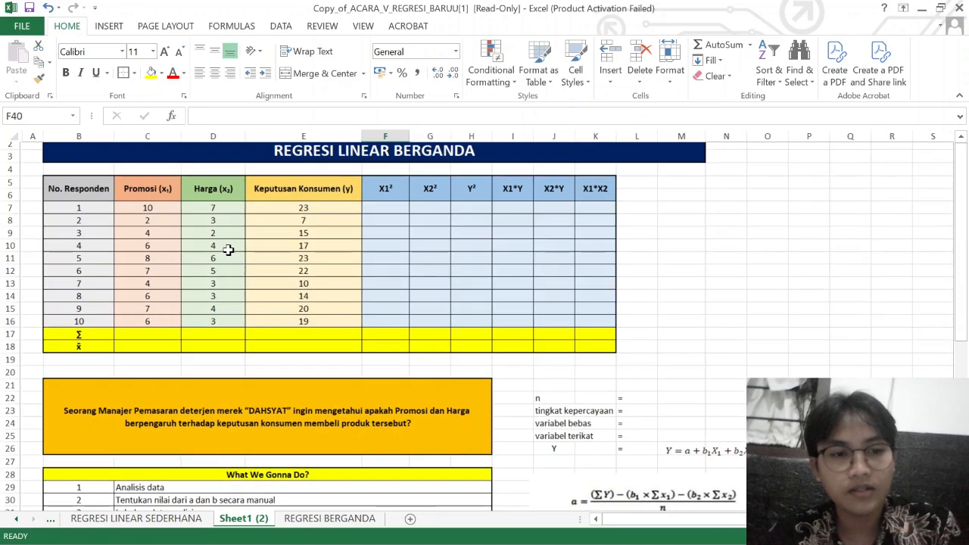
pyautogui.scroll(1, 228, 250)
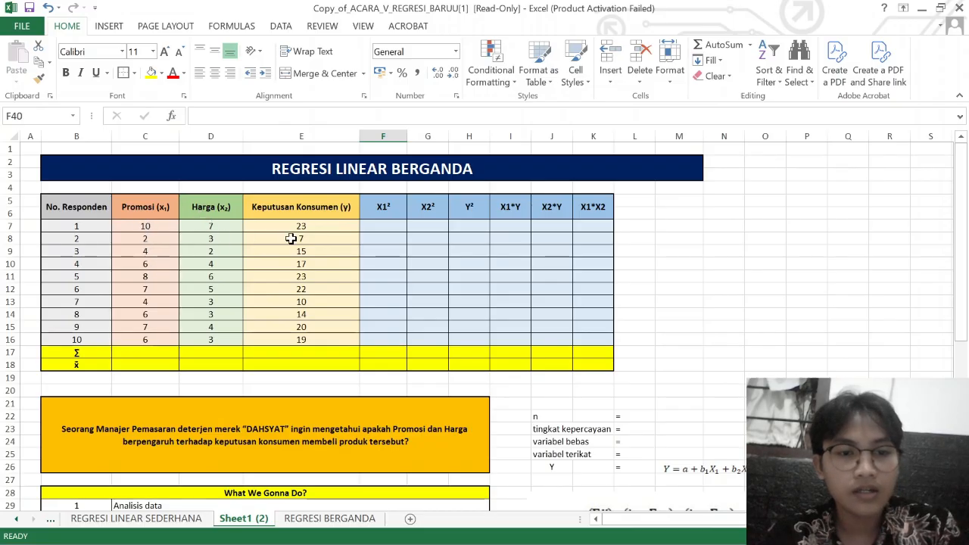
pyautogui.scroll(-2, 311, 232)
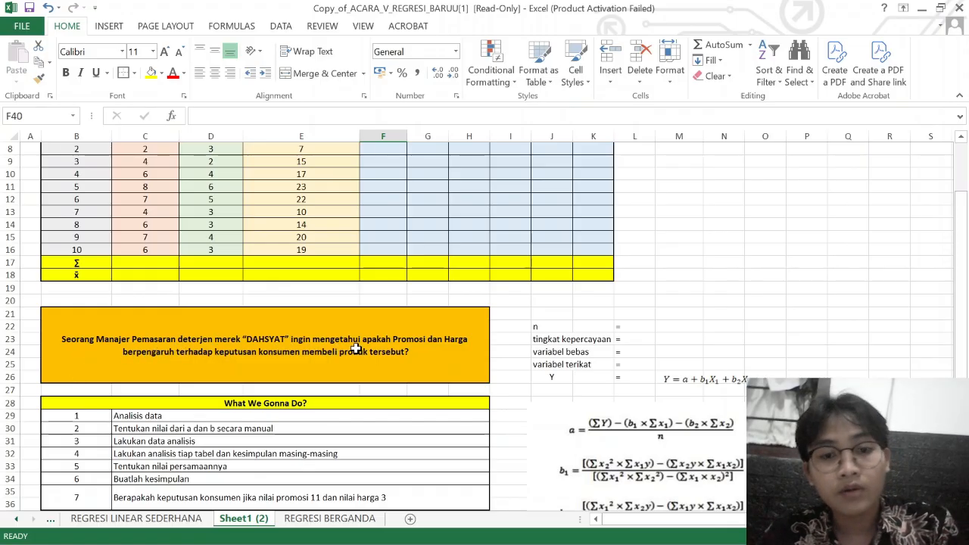
pyautogui.scroll(1, 356, 348)
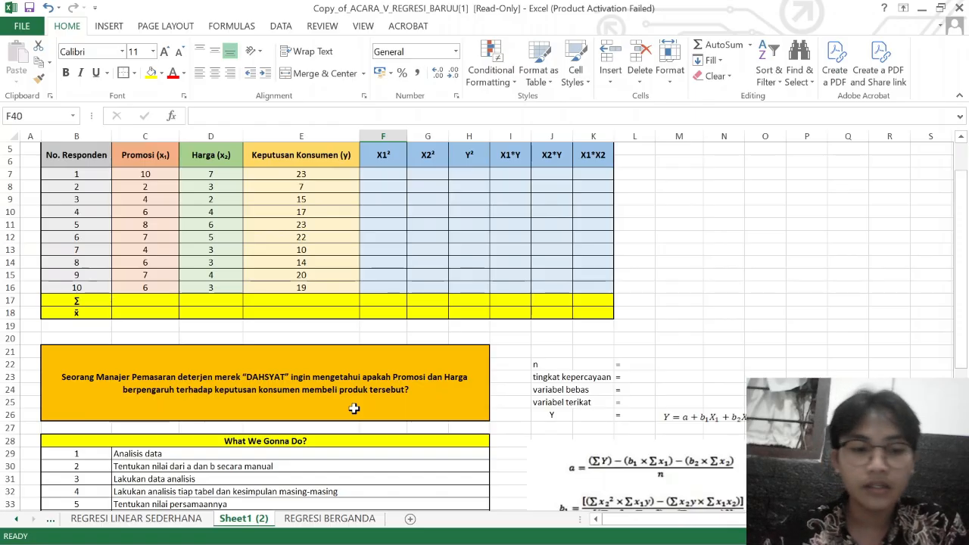
pyautogui.scroll(-2, 354, 409)
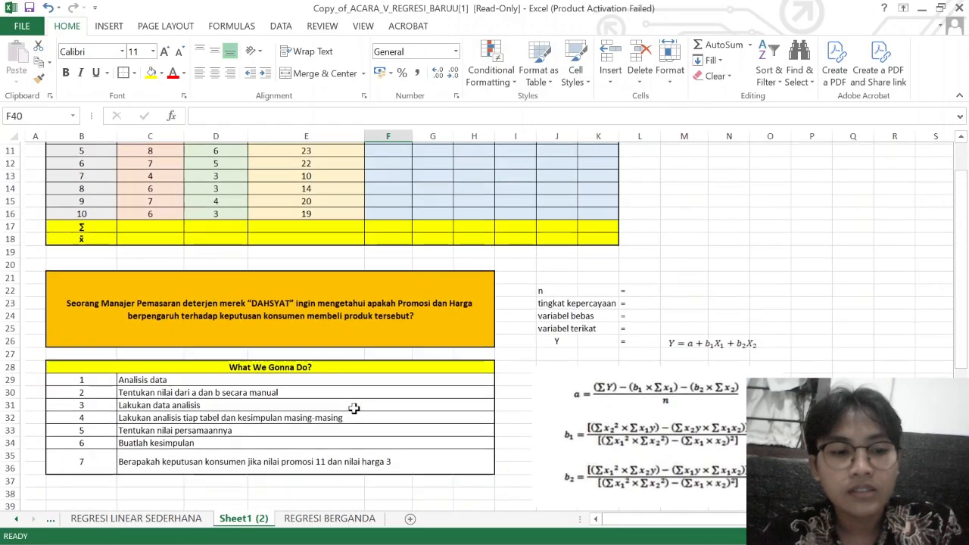
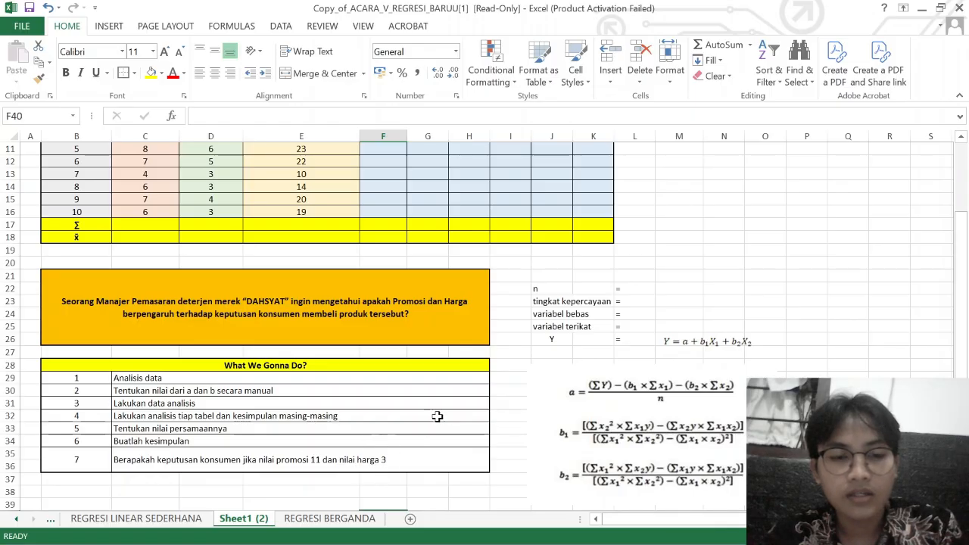
pyautogui.scroll(4, 433, 416)
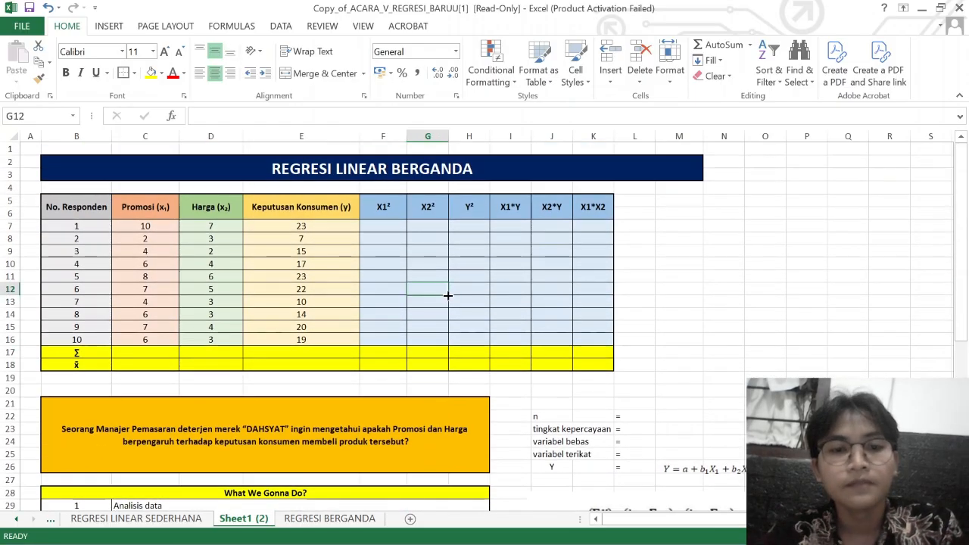
pyautogui.click(390, 251)
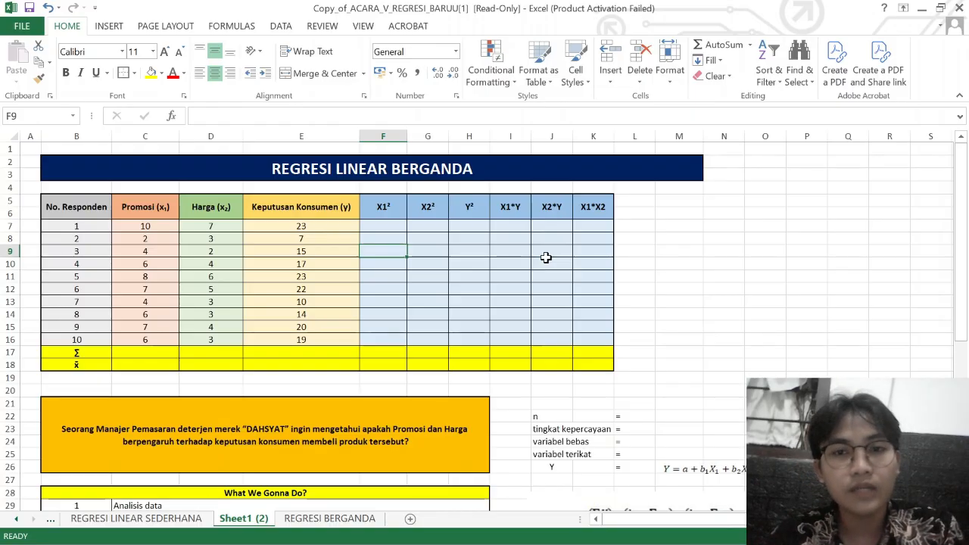
pyautogui.click(471, 249)
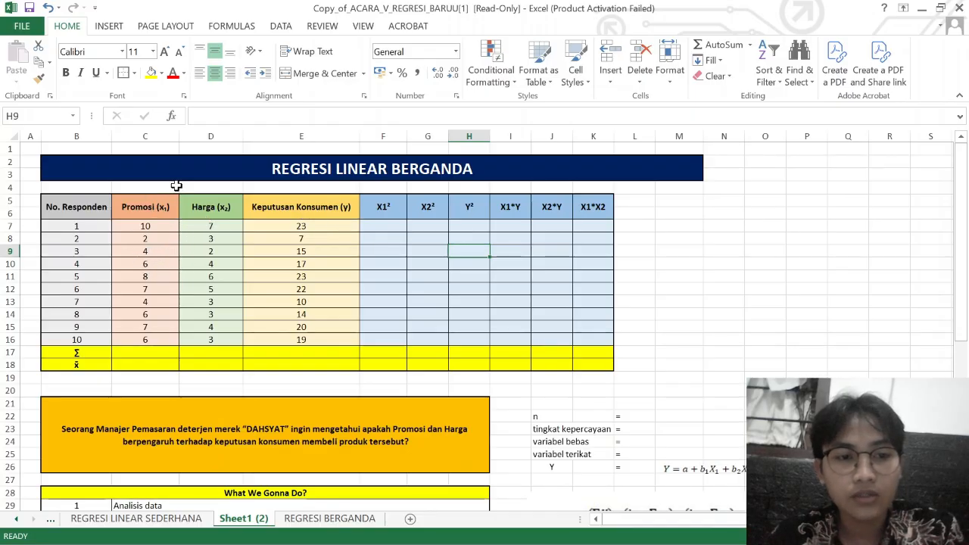
pyautogui.click(390, 289)
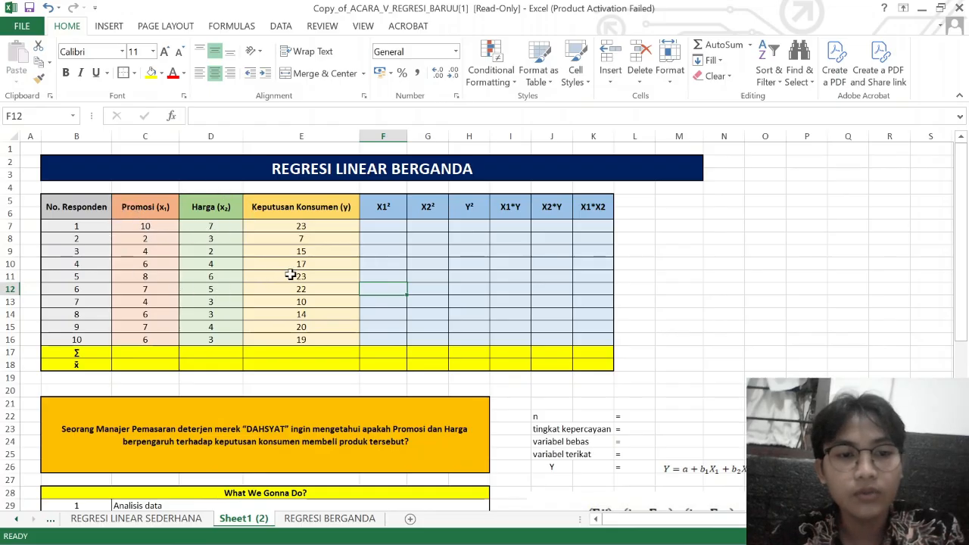
pyautogui.click(317, 265)
pyautogui.scroll(-1, 316, 273)
pyautogui.scroll(1, 316, 272)
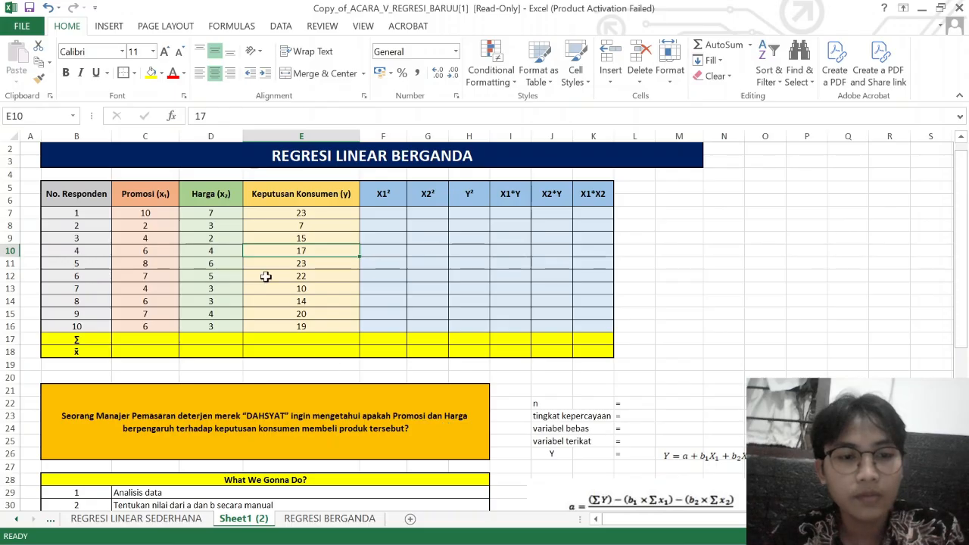
pyautogui.click(256, 231)
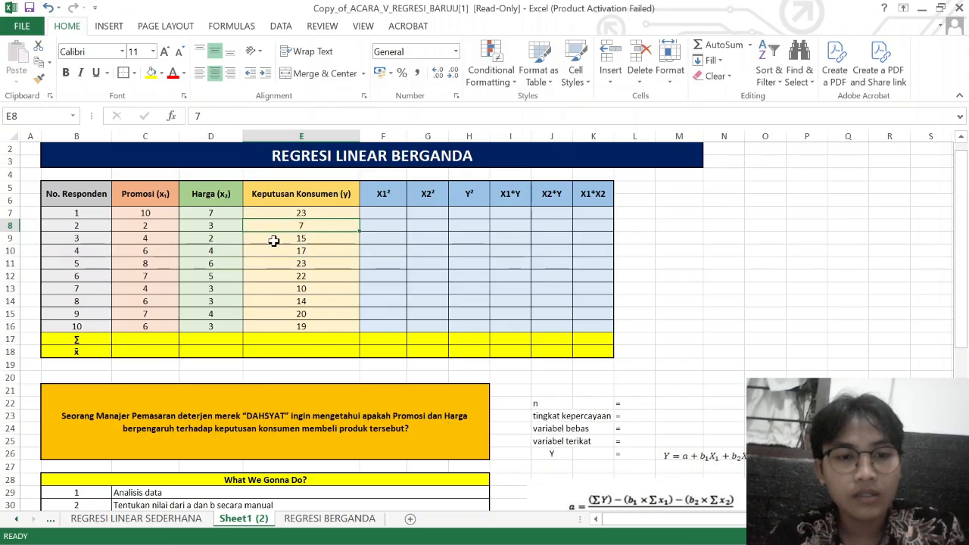
pyautogui.click(273, 241)
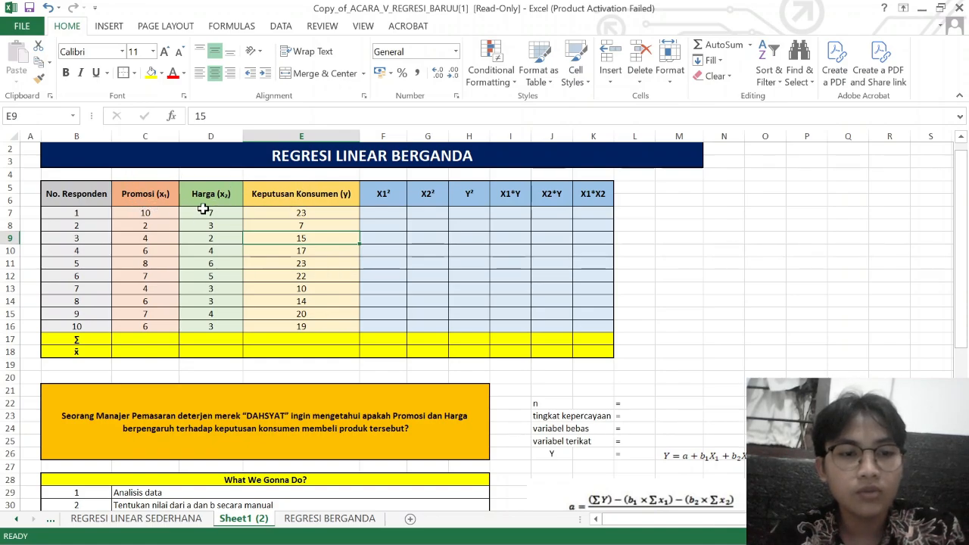
# Calculate the first respondent's X1² value in F7 with the formula =C7^2.
pyautogui.scroll(1, 203, 209)
pyautogui.scroll(1, 203, 209)
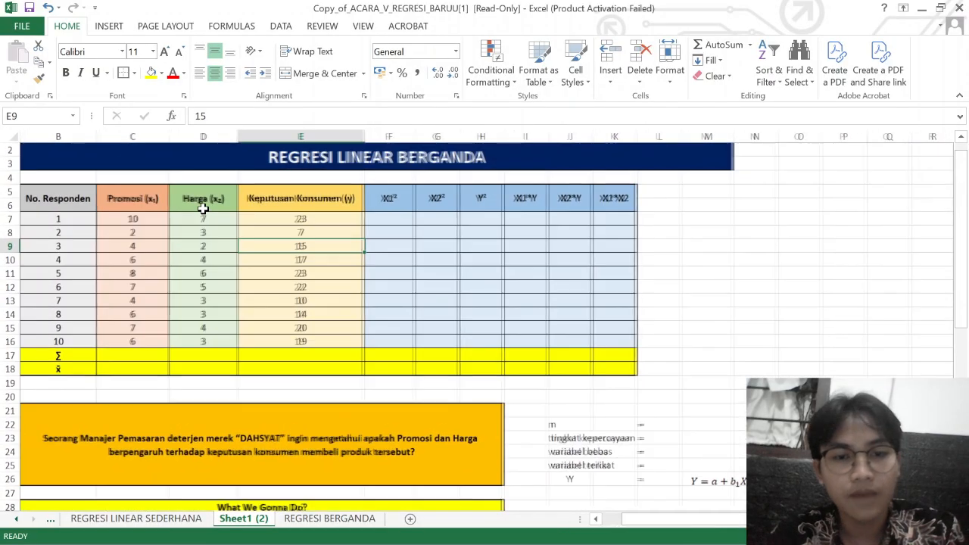
pyautogui.click(392, 219)
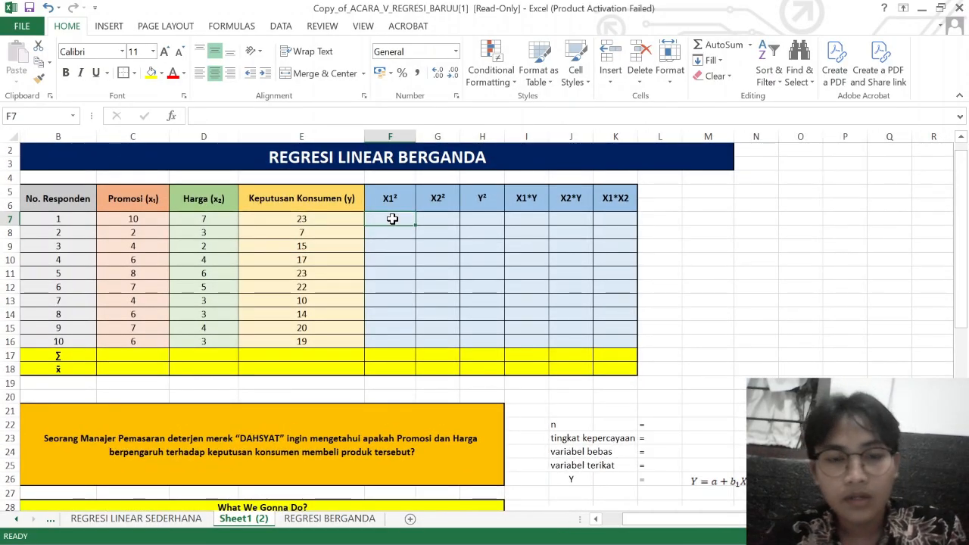
pyautogui.write('=')
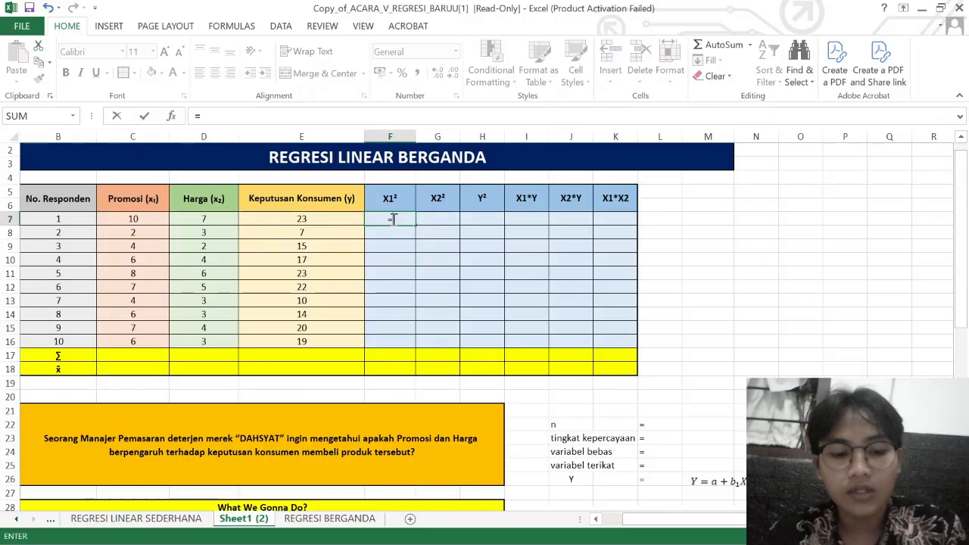
pyautogui.click(146, 220)
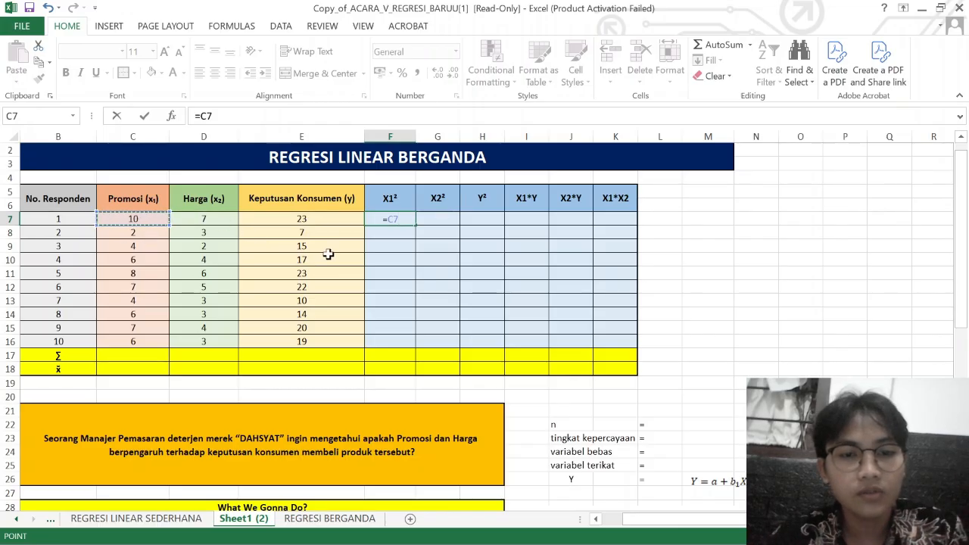
pyautogui.write('^2')
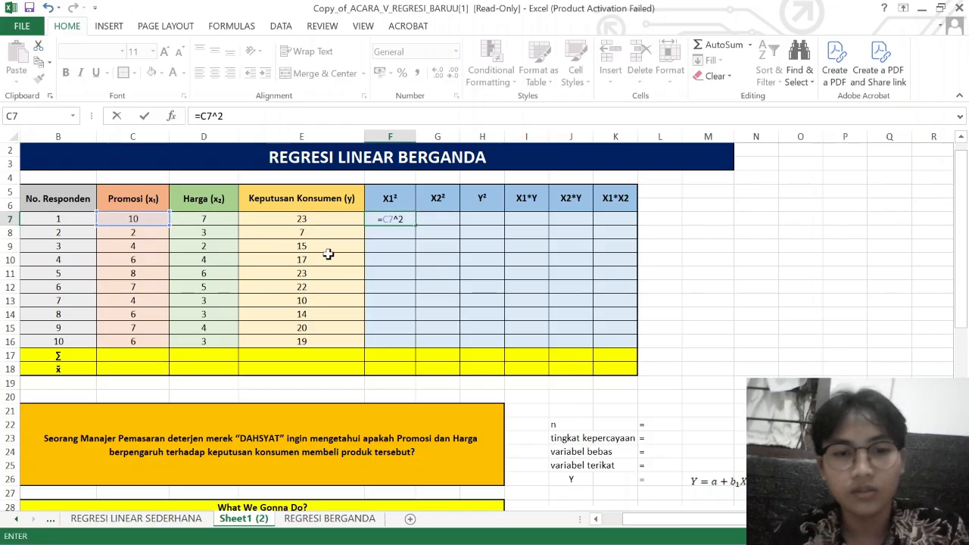
pyautogui.press('Tab')
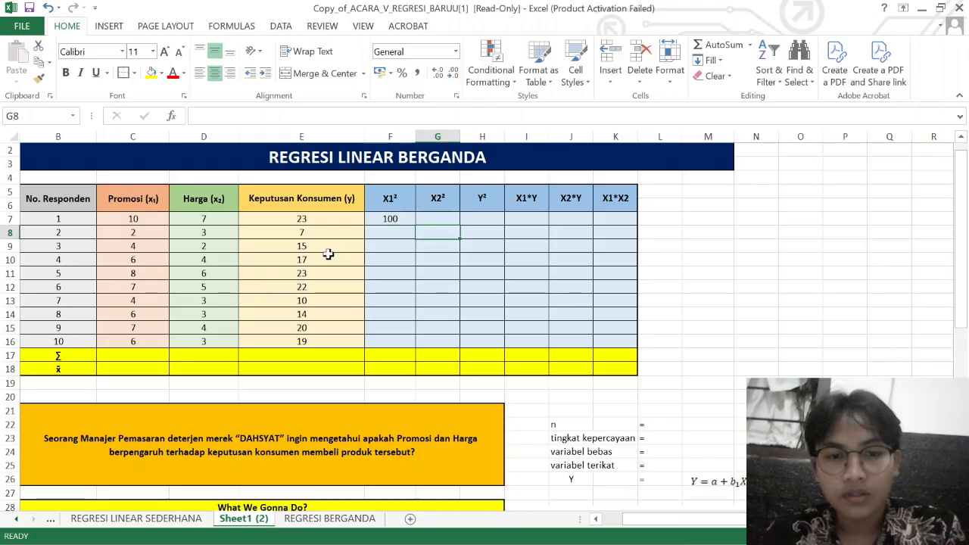
# Calculate the first respondent's X2² value in G7 with the formula =D7^2.
pyautogui.write('=')
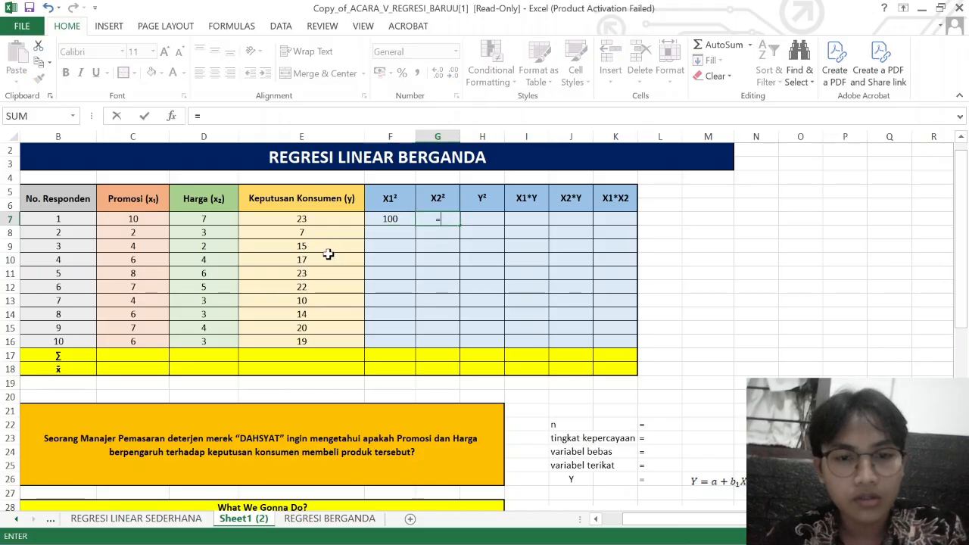
pyautogui.click(209, 218)
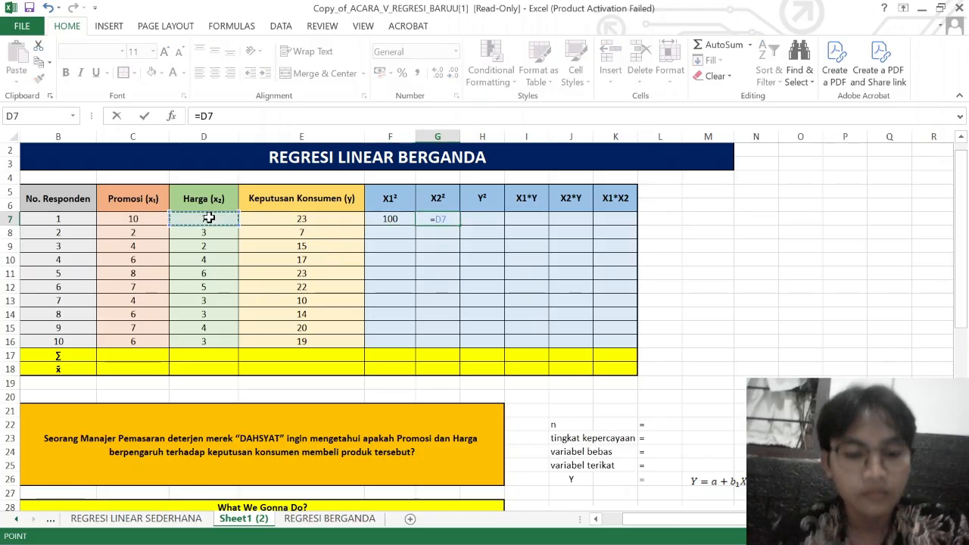
pyautogui.write('^2')
pyautogui.press('Tab')
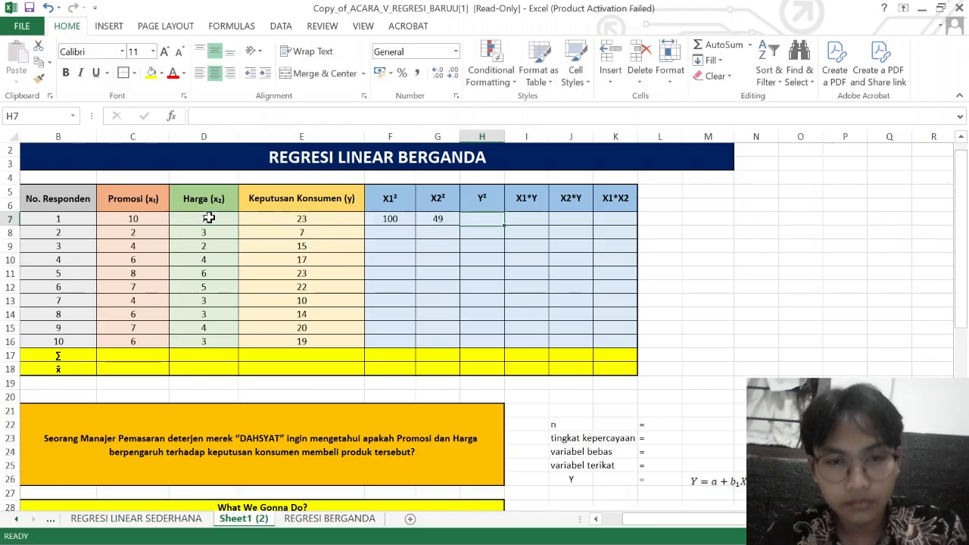
# Calculate the first respondent's Y² value in H7 with the formula =E7^2.
pyautogui.write('=')
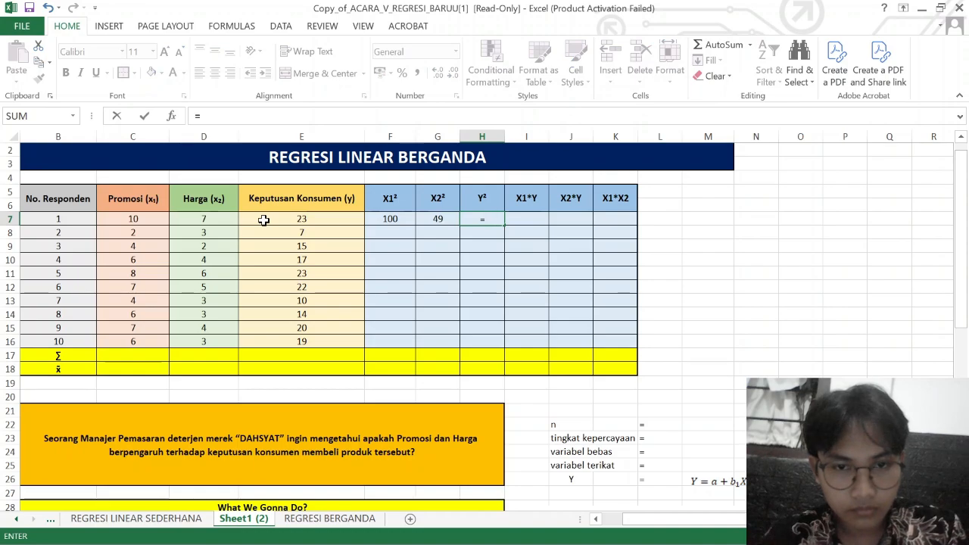
pyautogui.click(290, 220)
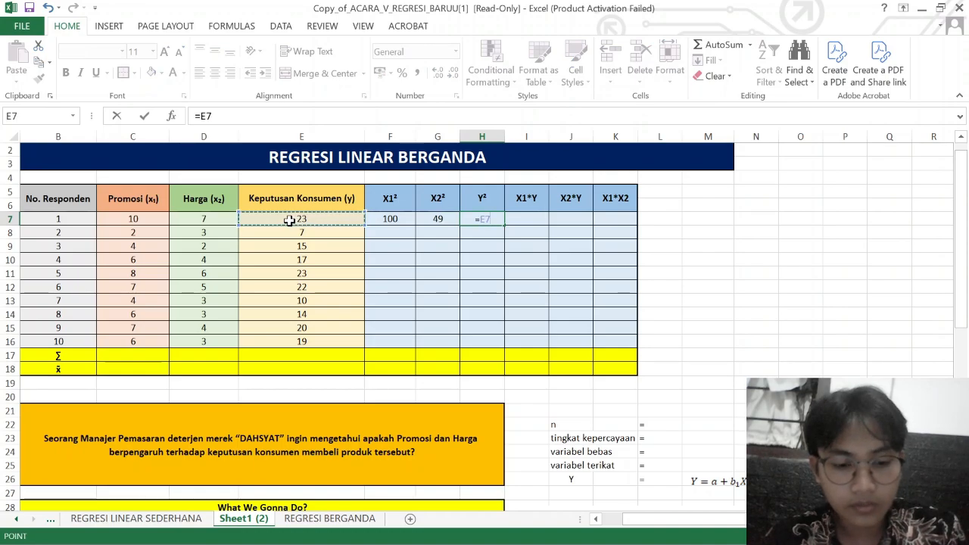
pyautogui.write('^2')
pyautogui.press('Return')
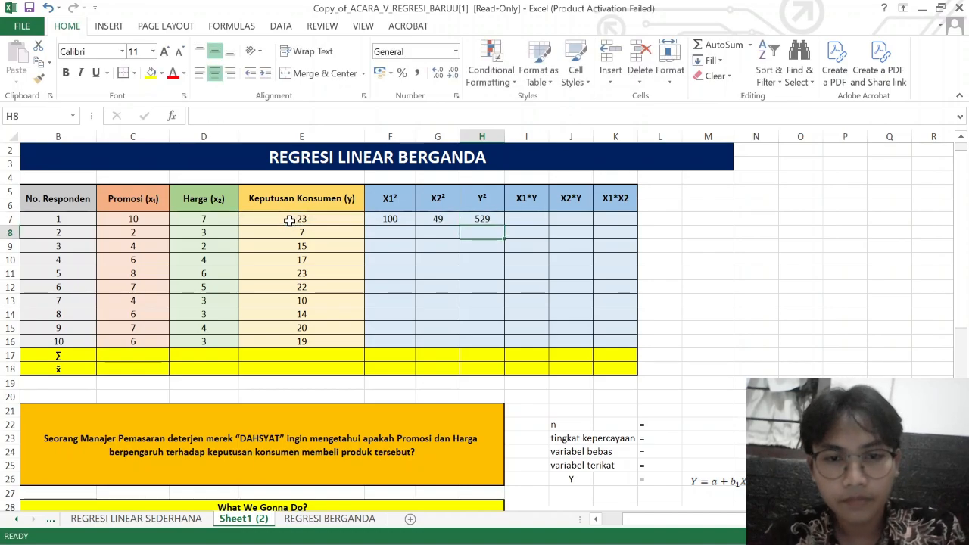
# Calculate the first respondent's X1*Y product in I7 with the formula =C7*E7.
pyautogui.press('Right')
pyautogui.press('Up')
pyautogui.write('=')
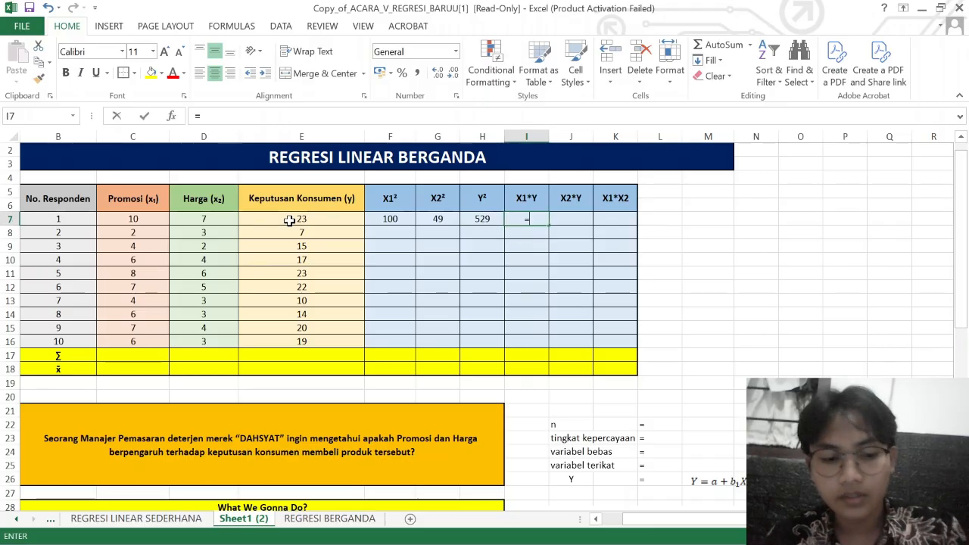
pyautogui.click(140, 219)
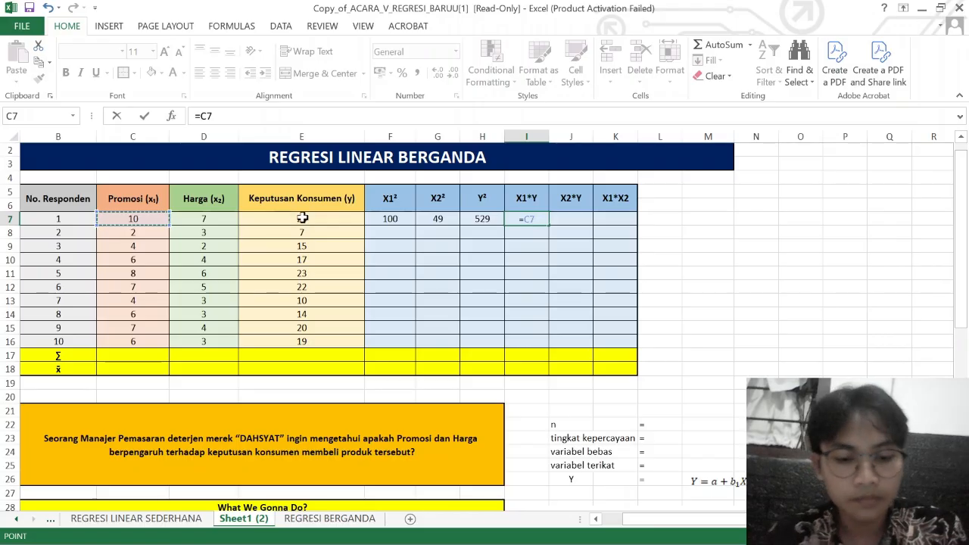
pyautogui.write('*')
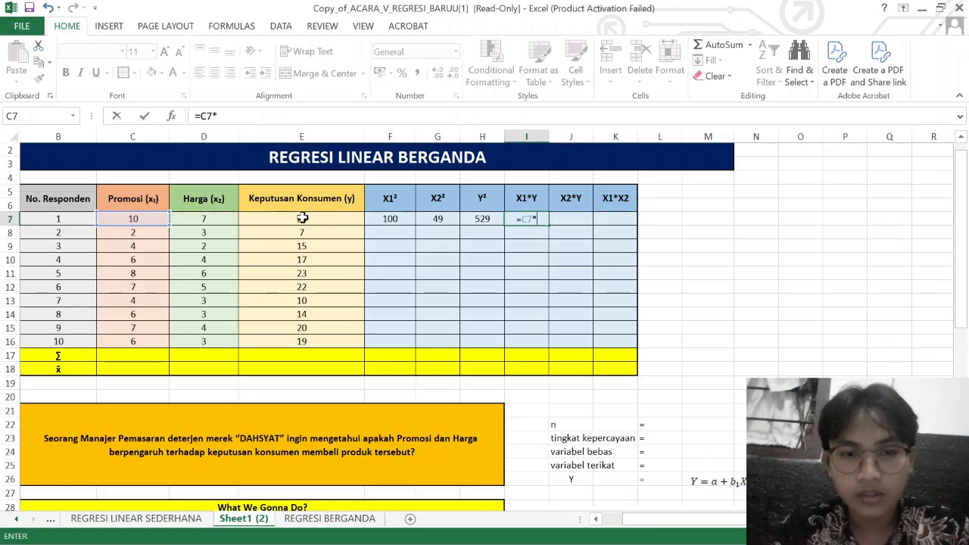
pyautogui.click(302, 218)
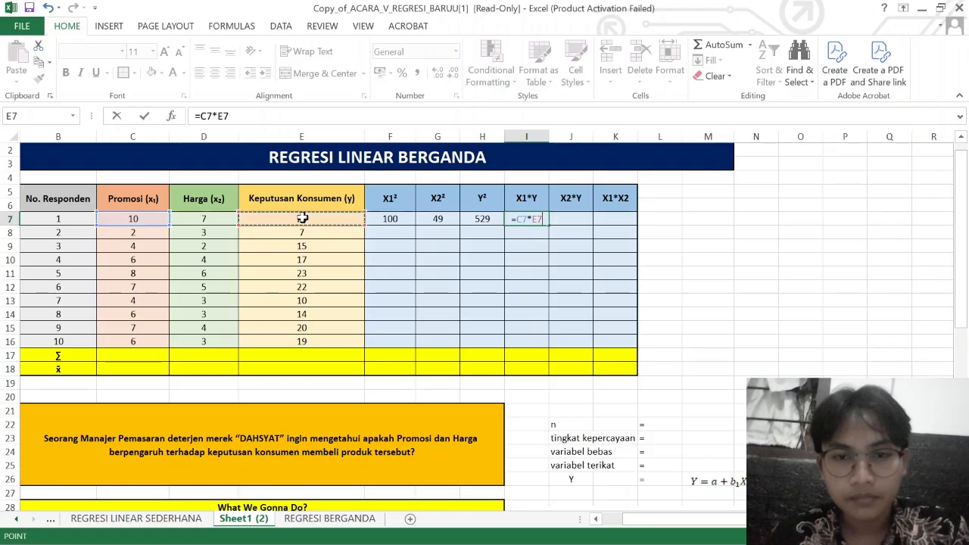
pyautogui.press('Return')
# Calculate the first respondent's X2*Y product in J7 with the formula =D7*E7.
pyautogui.press('Right')
pyautogui.press('Up')
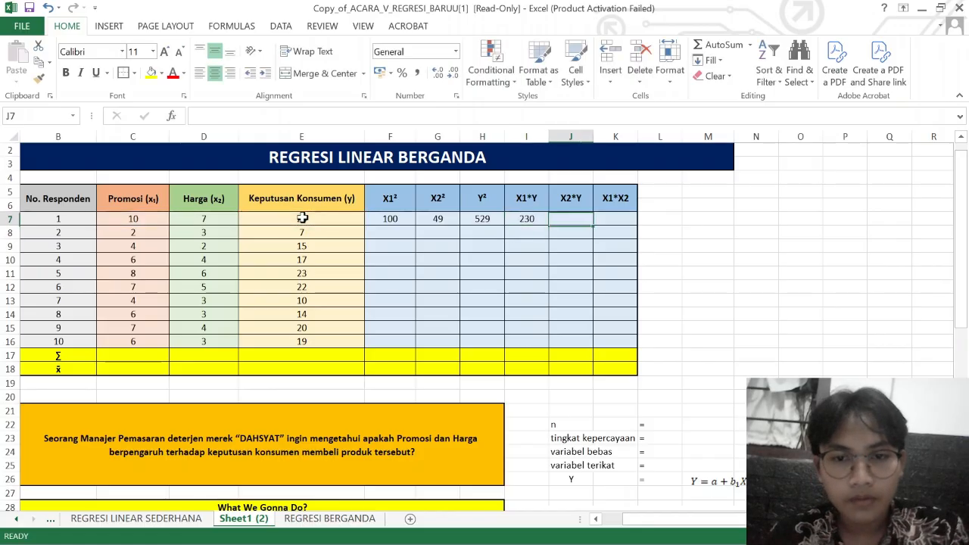
pyautogui.write('=')
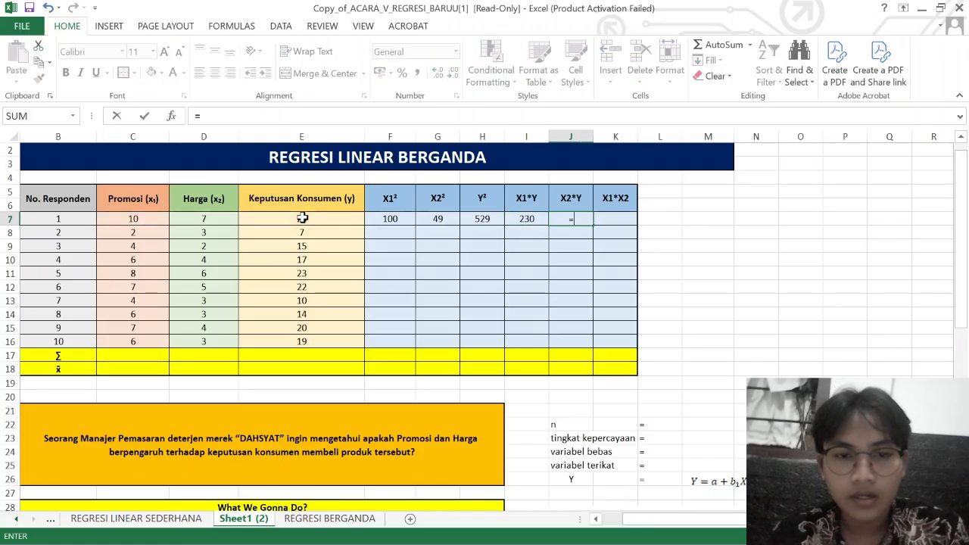
pyautogui.click(217, 219)
pyautogui.write('*')
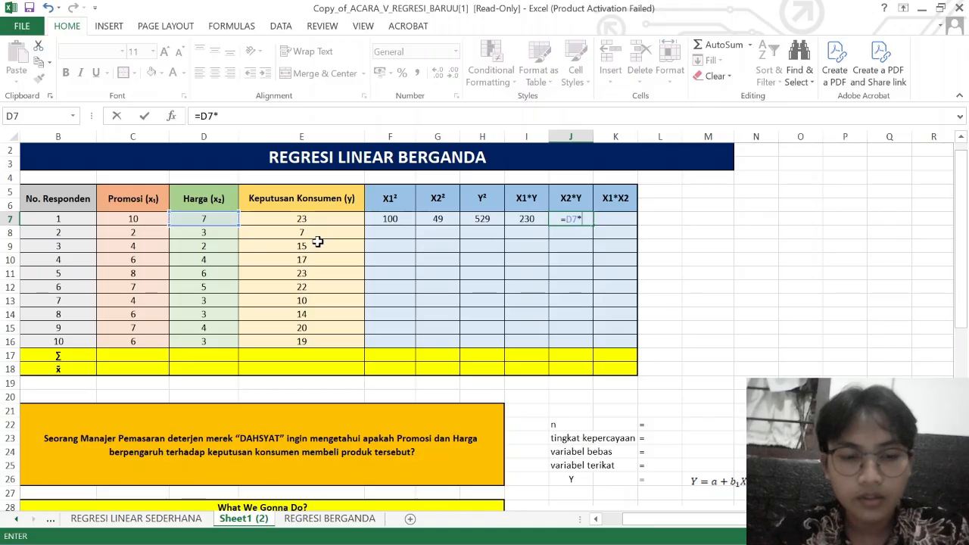
pyautogui.click(301, 219)
pyautogui.press('Return')
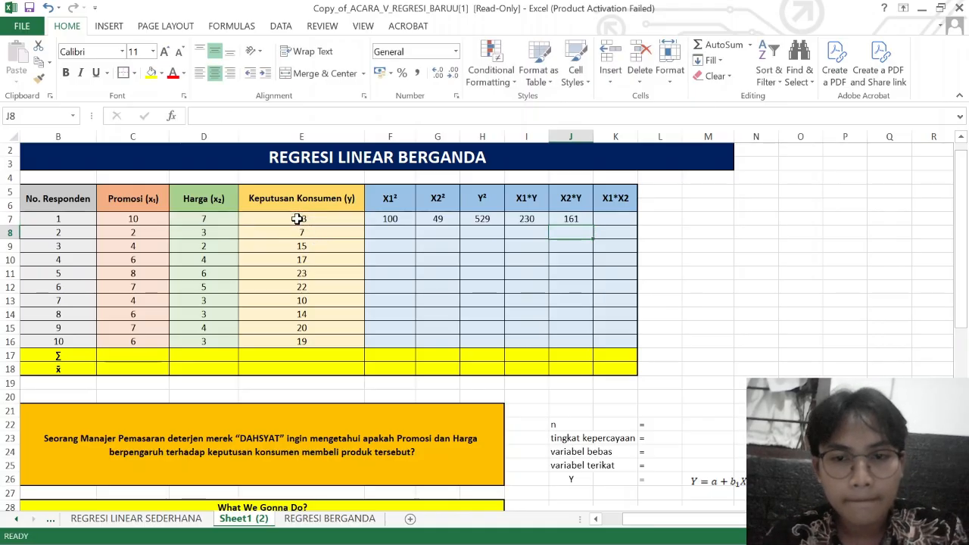
# Calculate the first respondent's X1*X2 product in K7 with the formula =C7*D7.
pyautogui.click(615, 219)
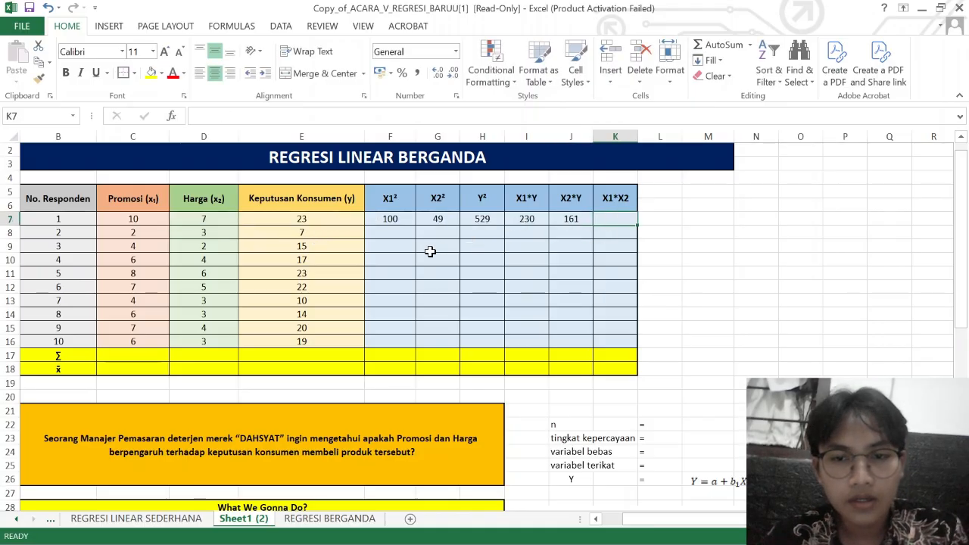
pyautogui.write('=')
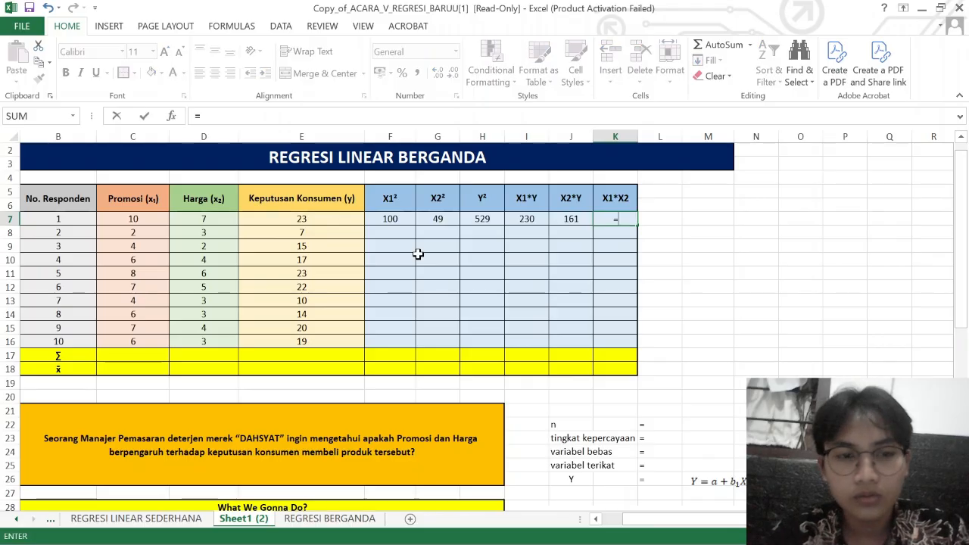
pyautogui.click(135, 219)
pyautogui.write('*')
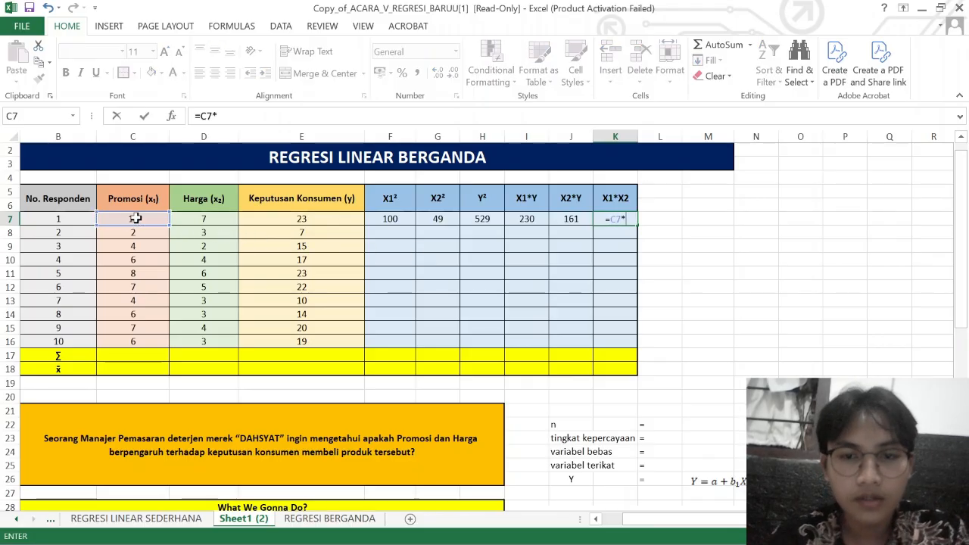
pyautogui.click(199, 219)
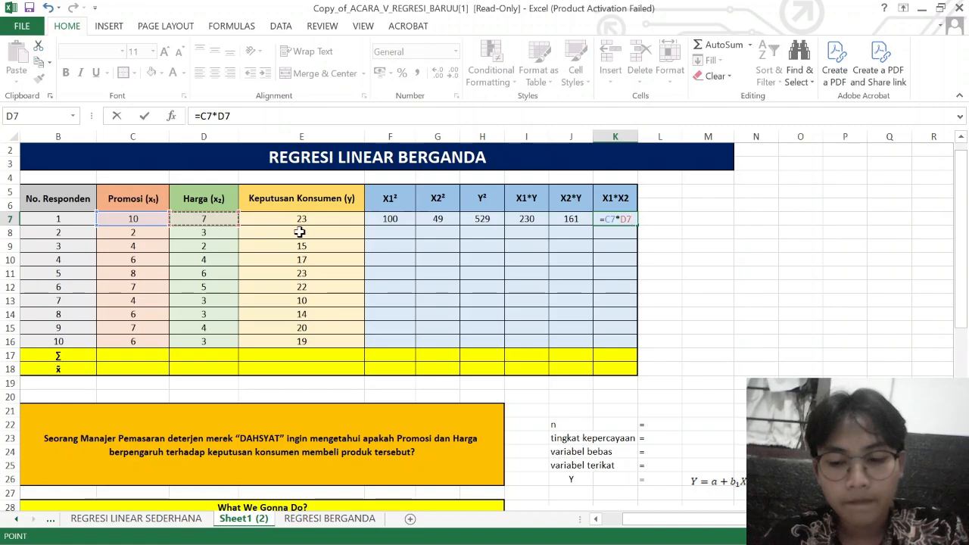
pyautogui.press('Return')
# Fill the six calculation formulas in F7:K7 down to row 16 for all ten respondents.
pyautogui.moveTo(390, 219); pyautogui.dragTo(639, 345)
pyautogui.scroll(-1, 731, 345)
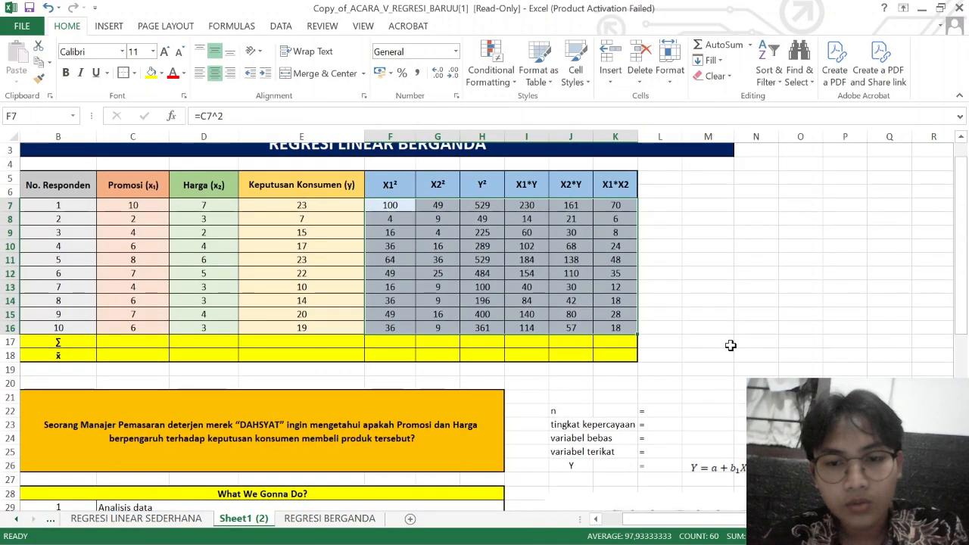
pyautogui.click(731, 346)
pyautogui.scroll(1, 556, 356)
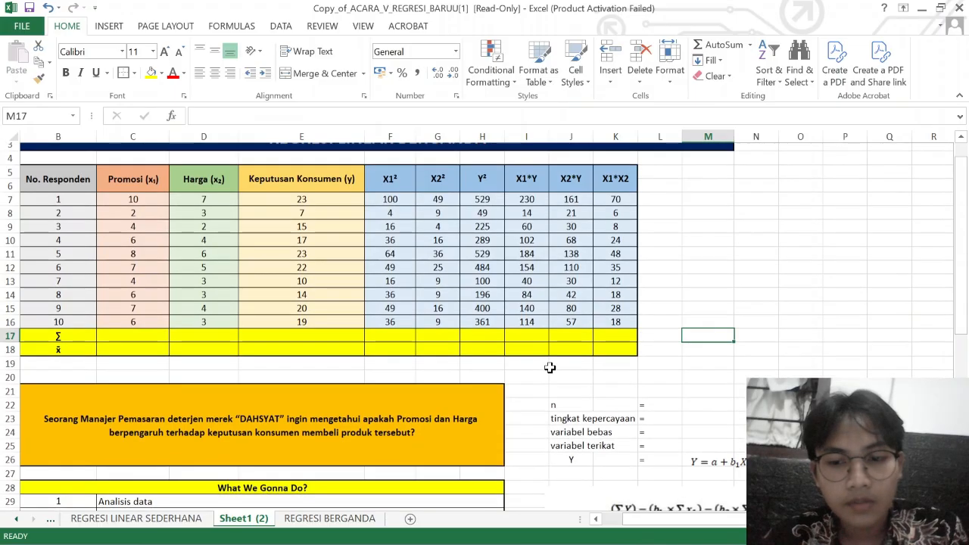
# Sum the Promosi (x₁) values in C17 of the ∑ row with =SUM(C7:C16).
pyautogui.click(140, 371)
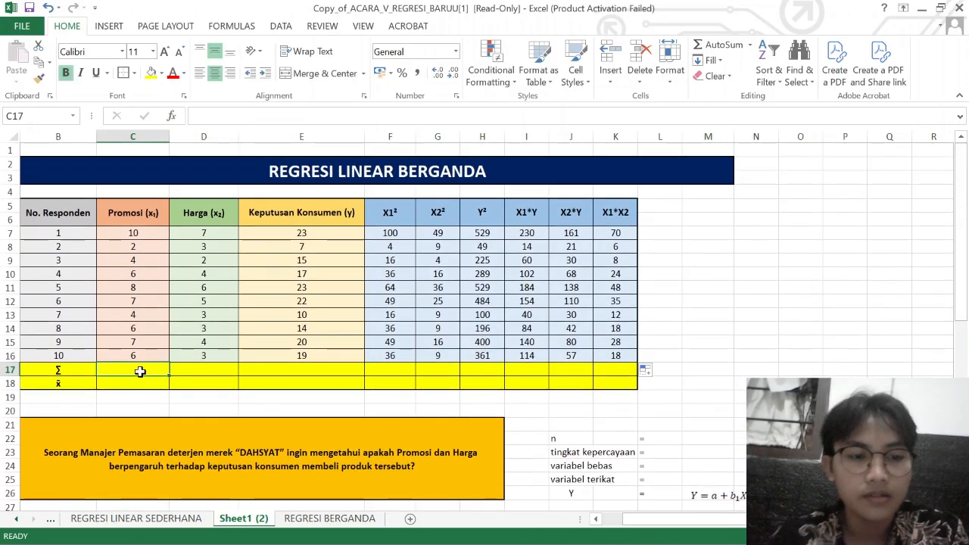
pyautogui.write('=sum')
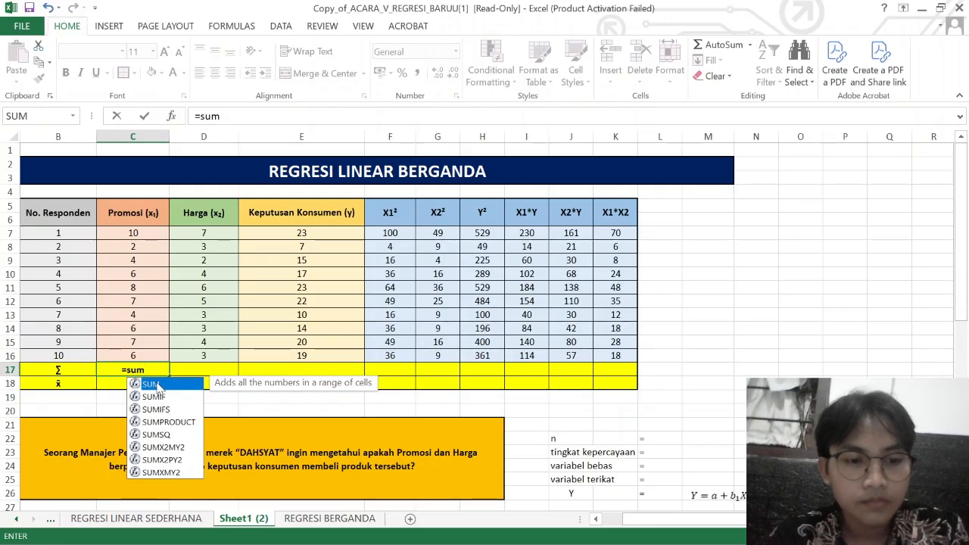
pyautogui.doubleClick(152, 384)
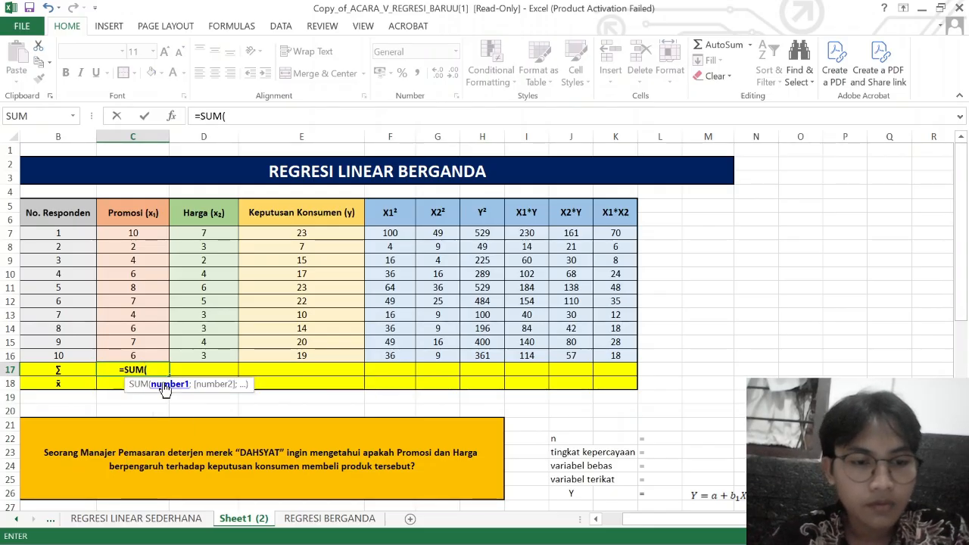
pyautogui.moveTo(130, 232); pyautogui.dragTo(140, 353)
pyautogui.press('Return')
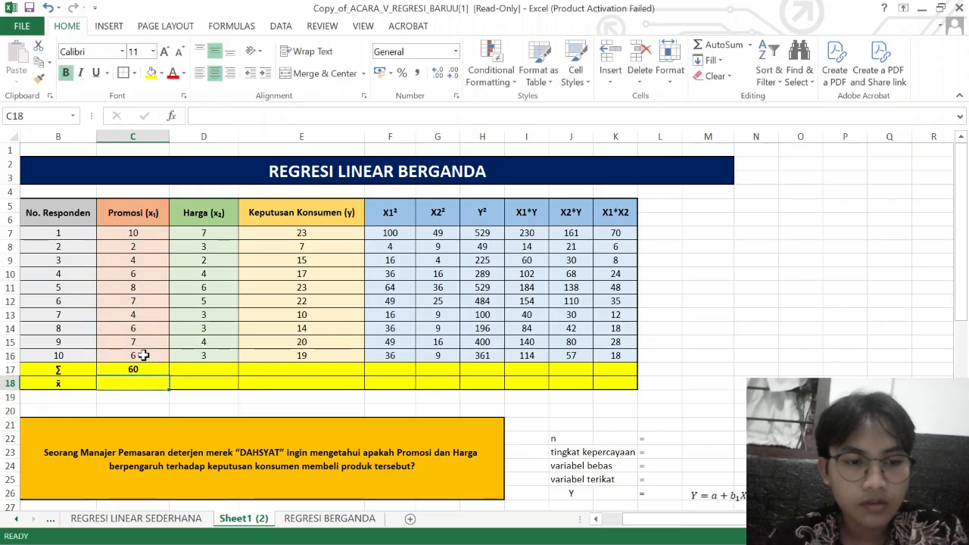
# Average the Promosi (x₁) values in C18 with AVERAGE, and copy the sum and average formulas in C17:C18 across to column K.
pyautogui.write('=')
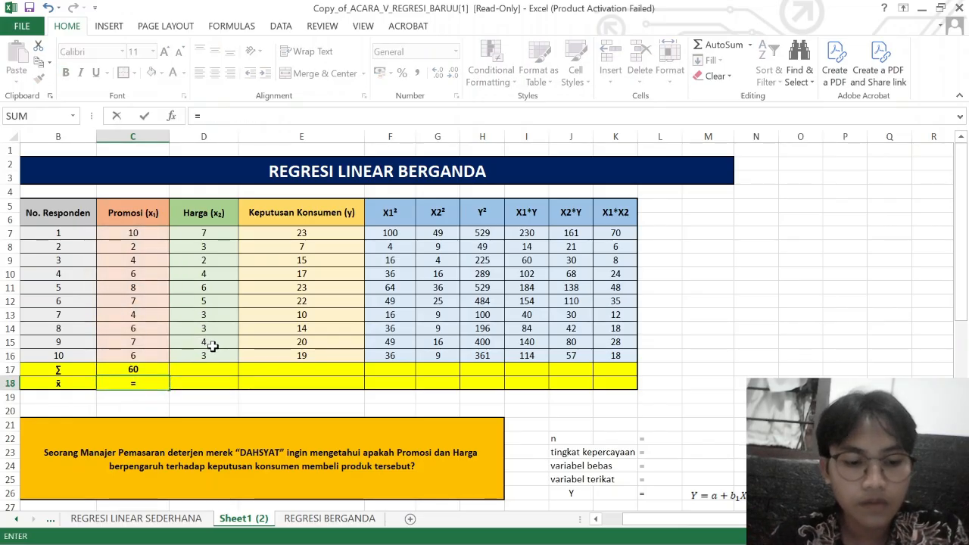
pyautogui.write('averag')
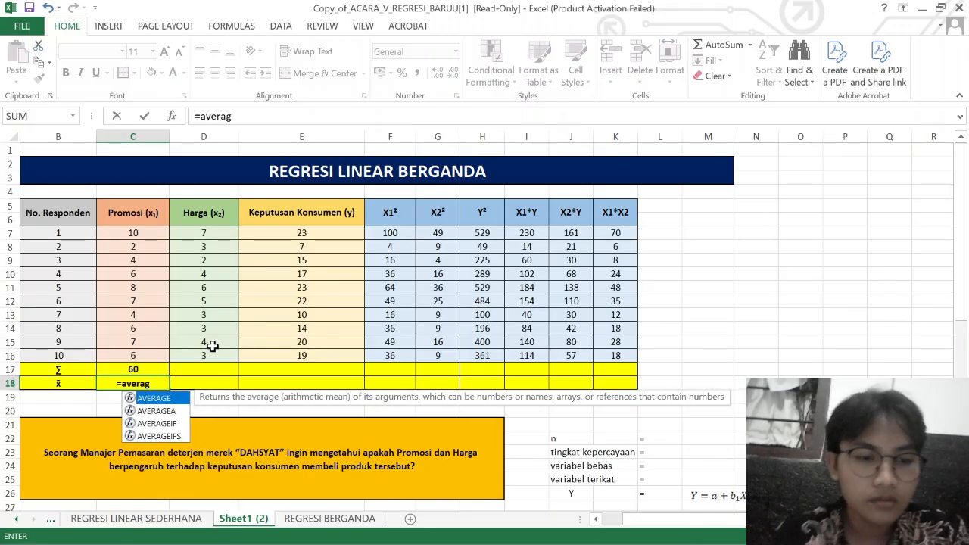
pyautogui.doubleClick(160, 399)
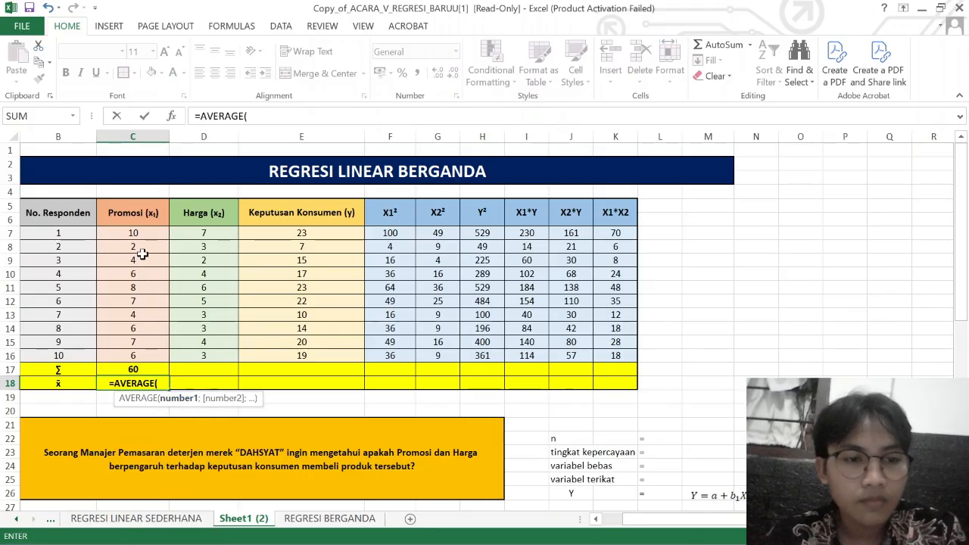
pyautogui.moveTo(145, 232); pyautogui.dragTo(621, 387)
pyautogui.press('Return')
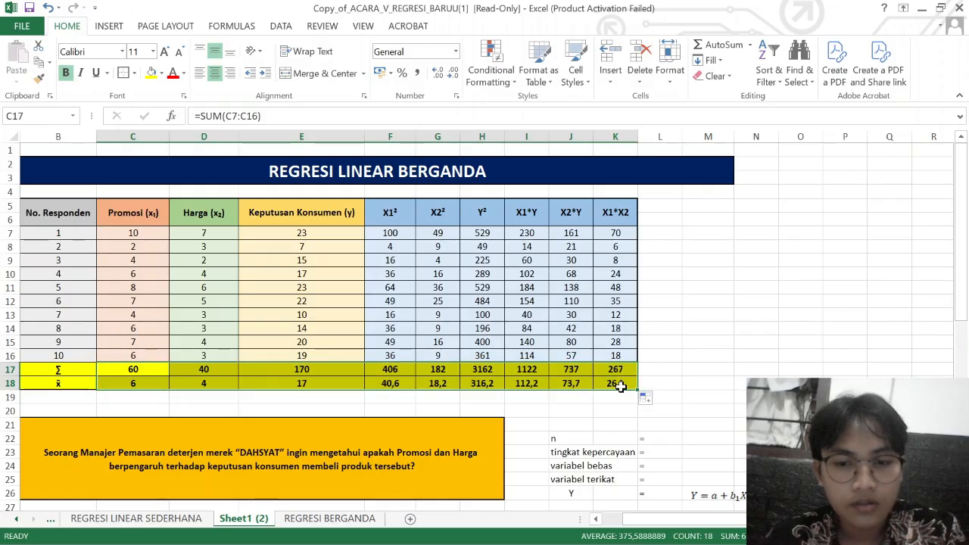
pyautogui.click(715, 385)
pyautogui.scroll(-4, 715, 384)
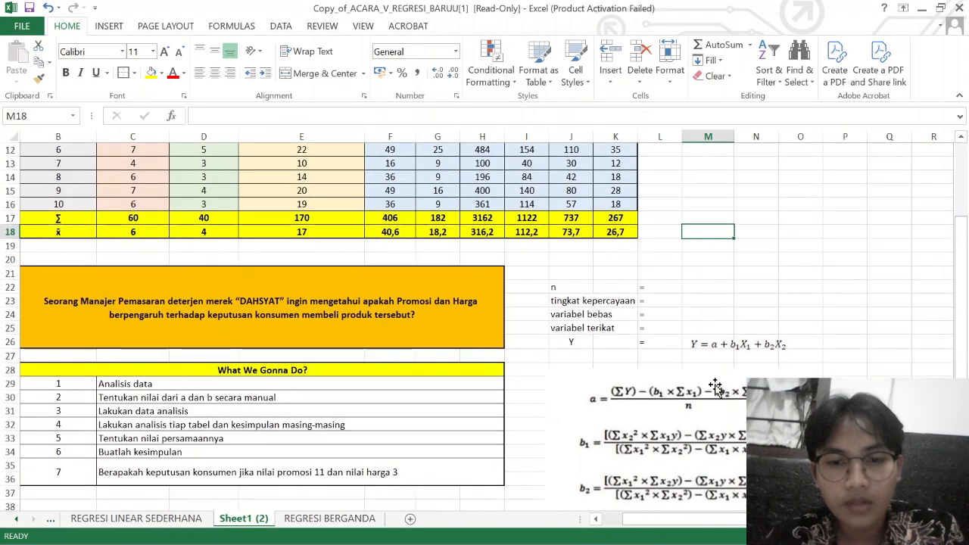
pyautogui.scroll(4, 715, 386)
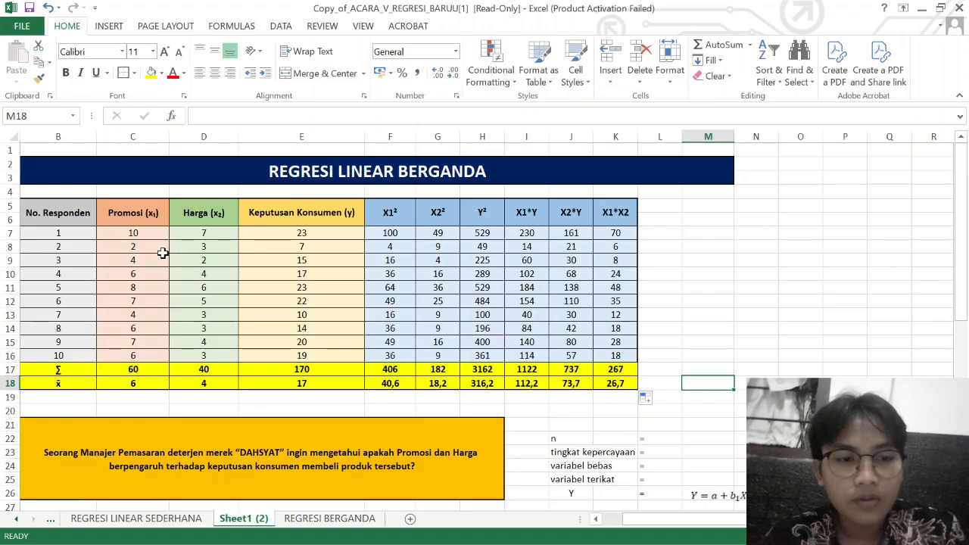
pyautogui.scroll(-1, 154, 255)
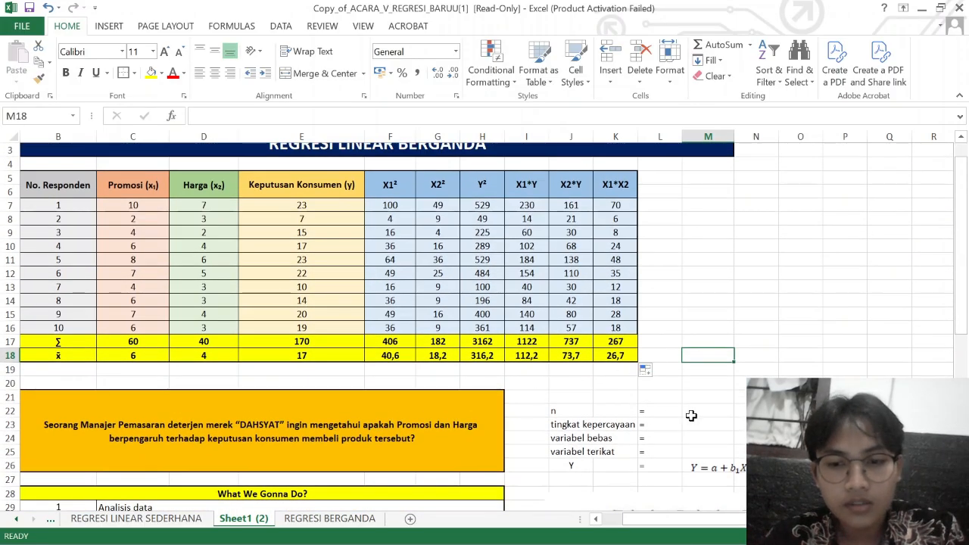
pyautogui.click(693, 412)
pyautogui.write('-c')
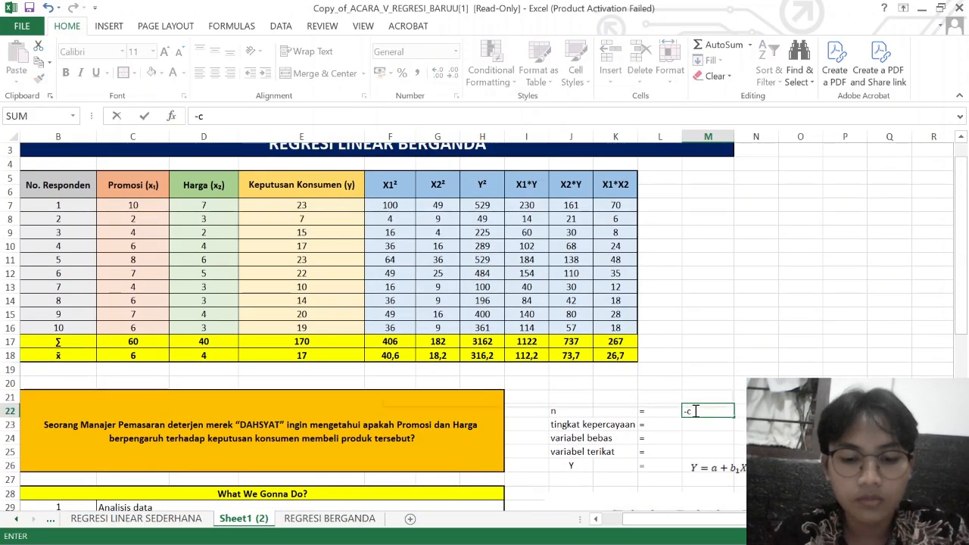
pyautogui.write('ount')
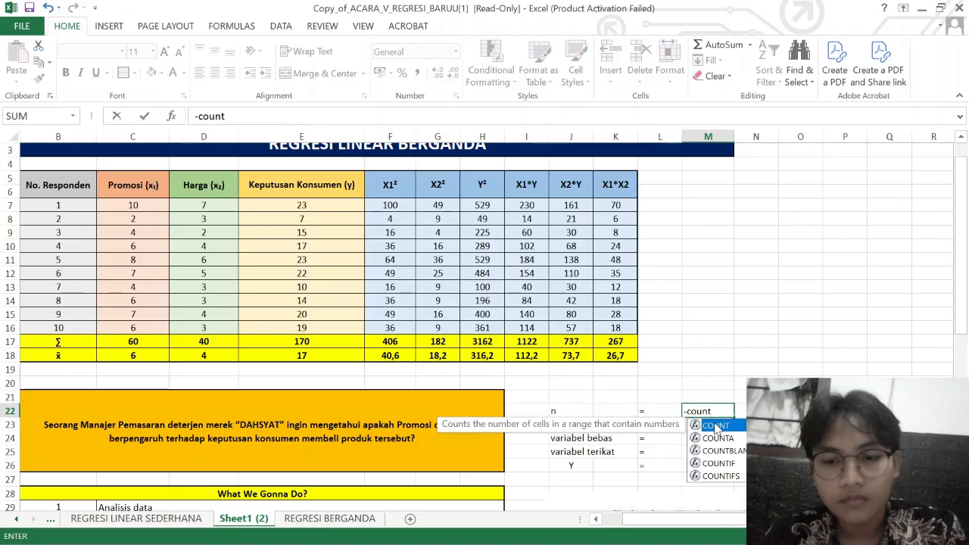
pyautogui.doubleClick(716, 426)
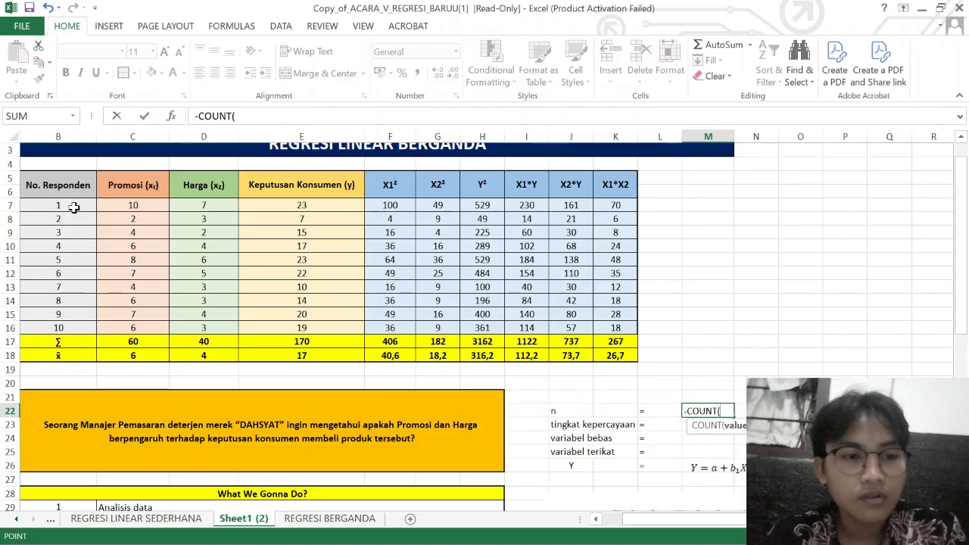
pyautogui.moveTo(73, 207); pyautogui.dragTo(75, 329)
pyautogui.press('Return')
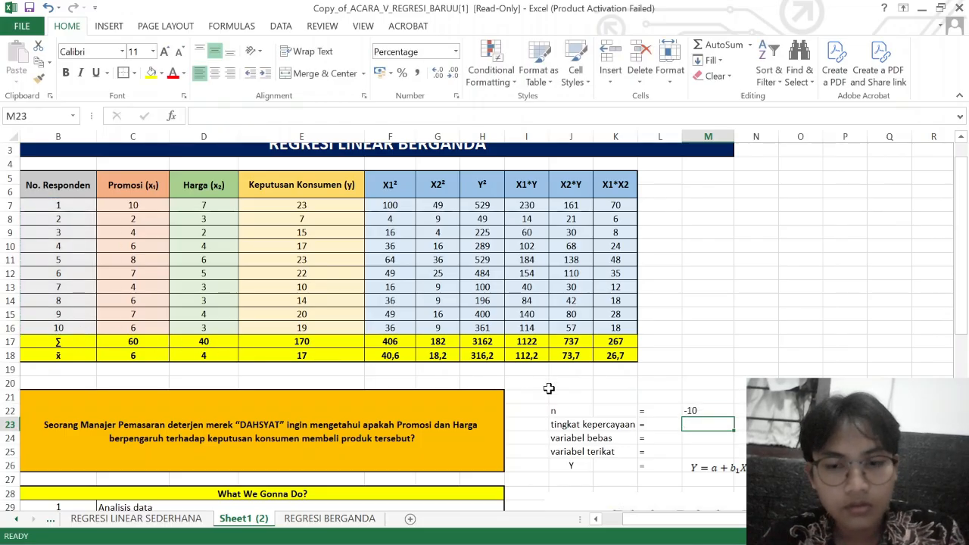
pyautogui.hotkey('ctrl', 'z')
# Count the respondents for n in M22 with COUNT over the Promosi (x₁) values C7:C16.
pyautogui.write('=coun')
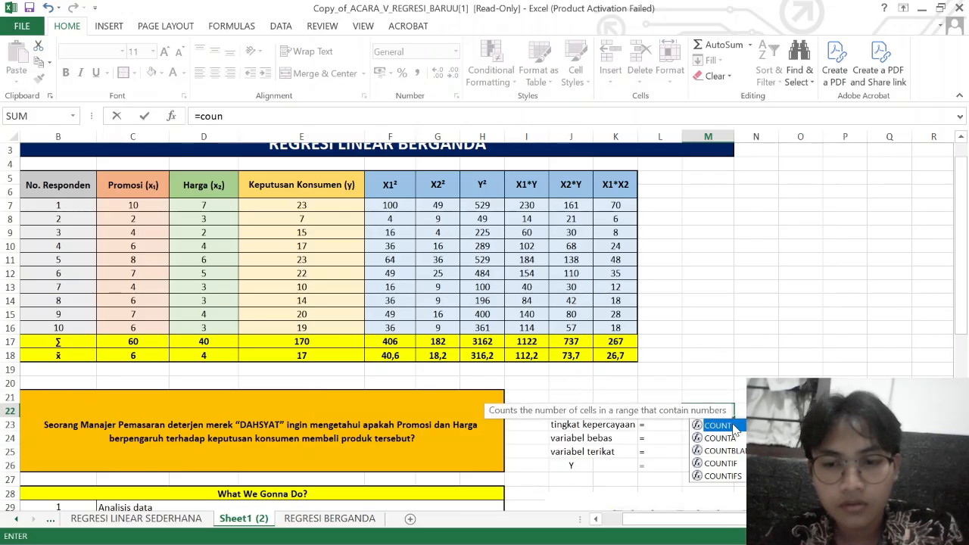
pyautogui.doubleClick(718, 425)
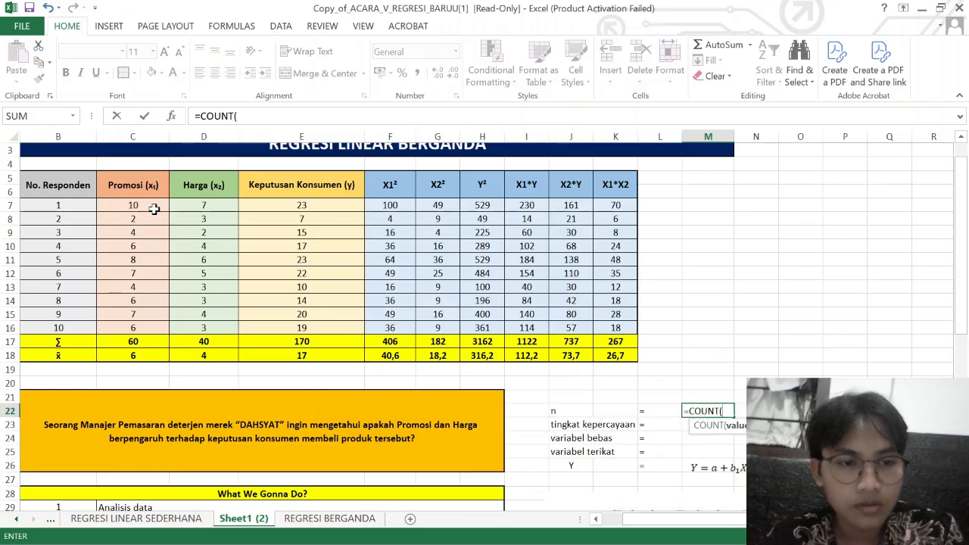
pyautogui.moveTo(155, 207); pyautogui.dragTo(161, 329)
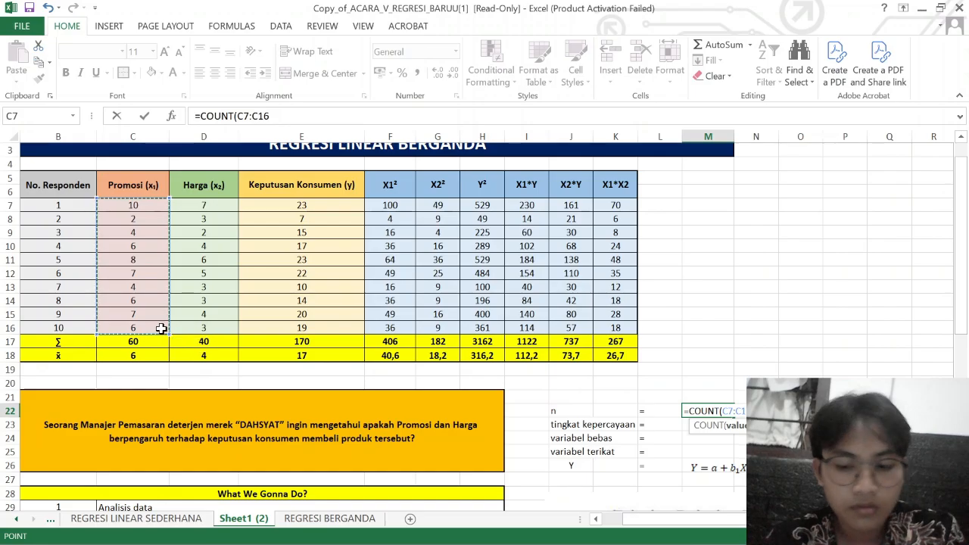
pyautogui.press('Return')
# Set the tingkat kepercayaan to 5% in M23 and enter its decimal form 0,05 beside it in N23.
pyautogui.scroll(-3, 485, 325)
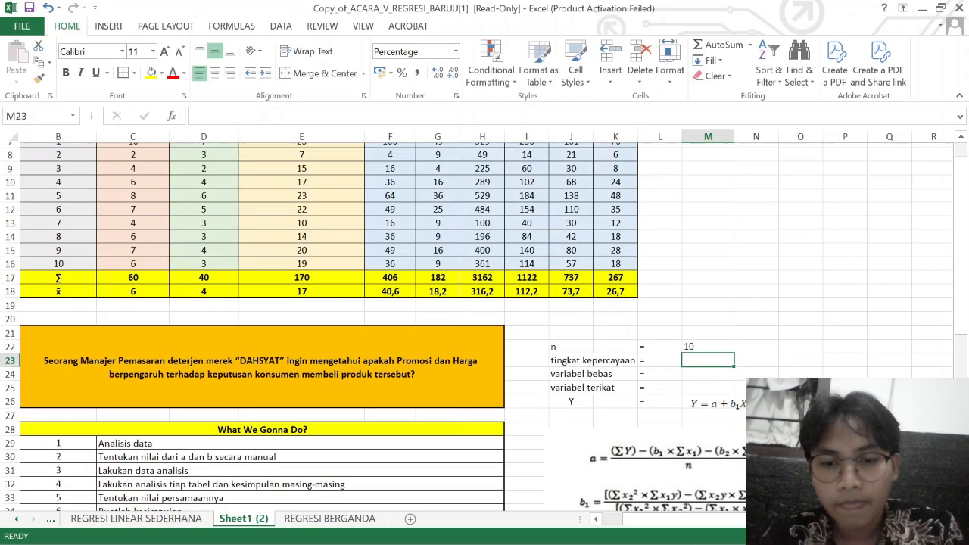
pyautogui.scroll(1, 484, 326)
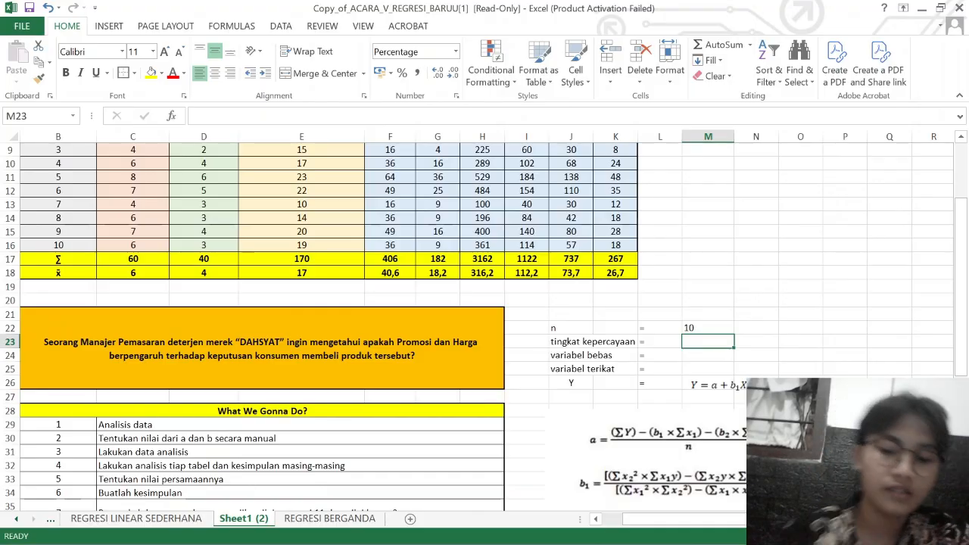
pyautogui.write('0,05')
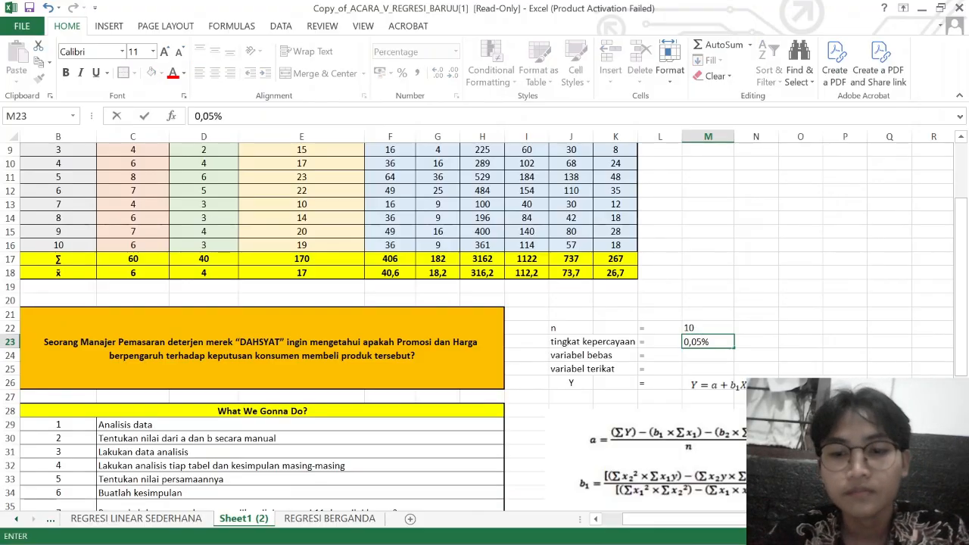
pyautogui.press('BackSpace')
pyautogui.press('BackSpace')
pyautogui.press('BackSpace')
pyautogui.press('BackSpace')
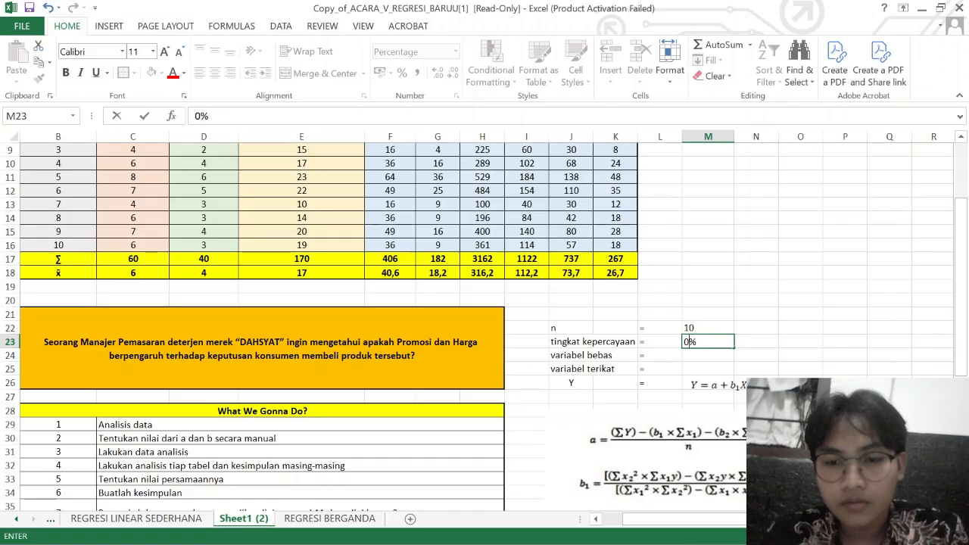
pyautogui.write('5')
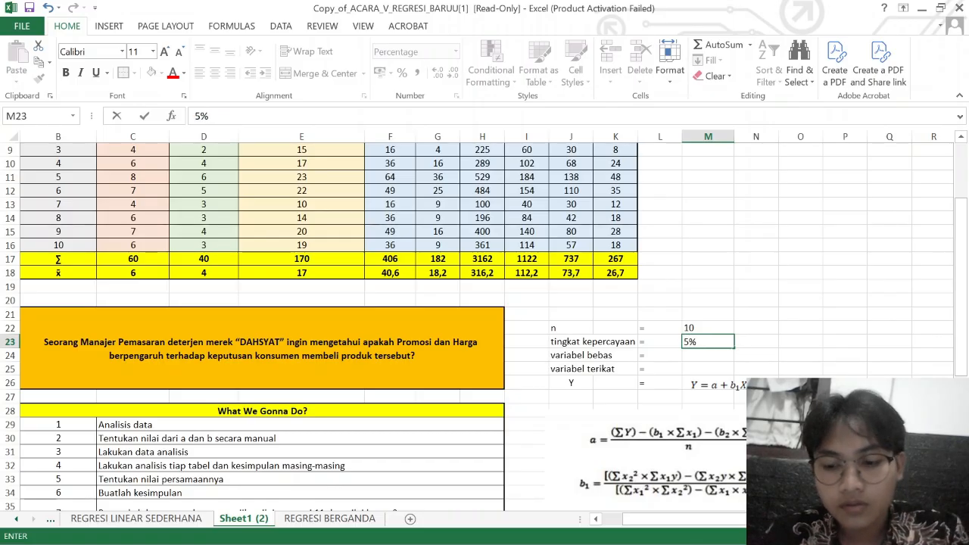
pyautogui.press('Tab')
pyautogui.write('0,0')
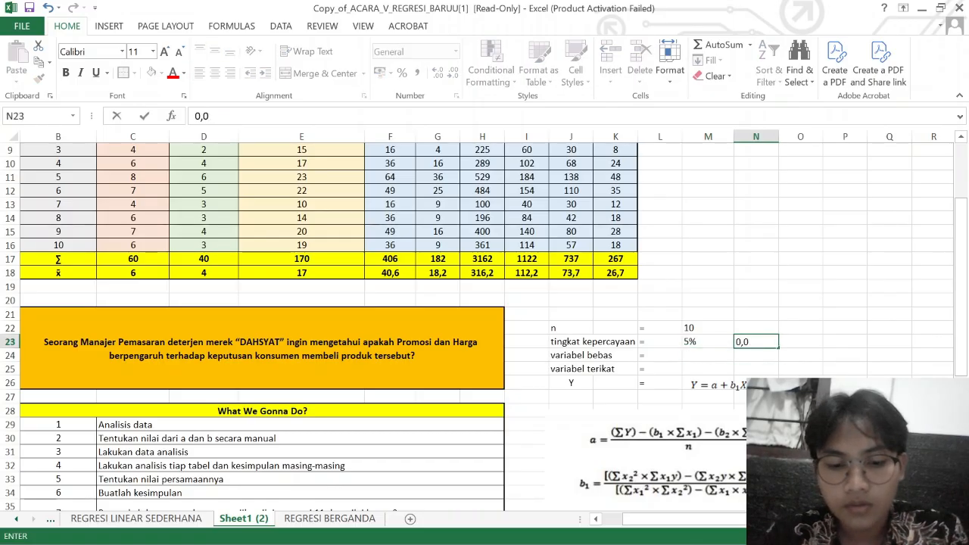
pyautogui.write('5')
pyautogui.press('Return')
# Enter "Promosi dan Harga" as the variabel bebas in M24 and "Keputusan Konsumen" as the variabel terikat in M25.
pyautogui.press('Down')
pyautogui.press('Left')
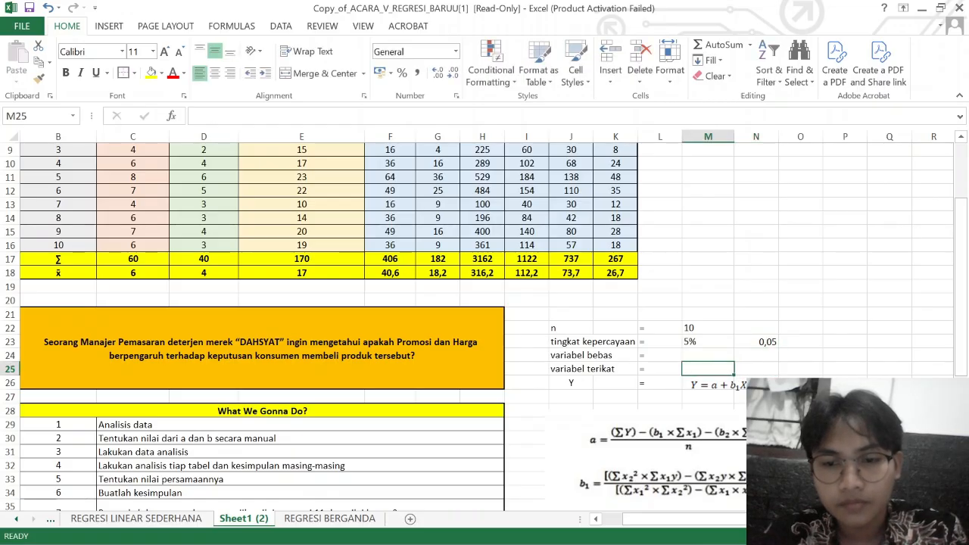
pyautogui.press('Up')
pyautogui.scroll(3, 281, 245)
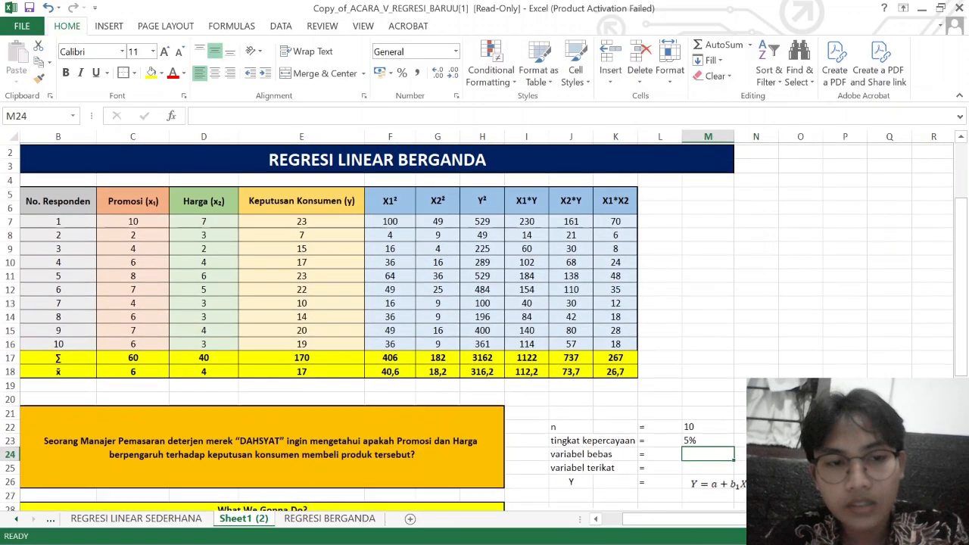
pyautogui.scroll(-1, 206, 208)
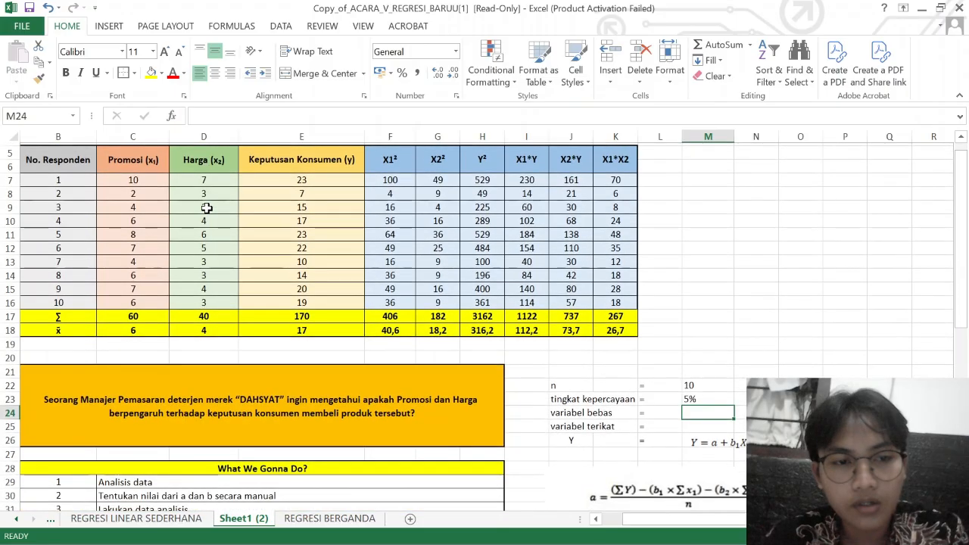
pyautogui.write('P')
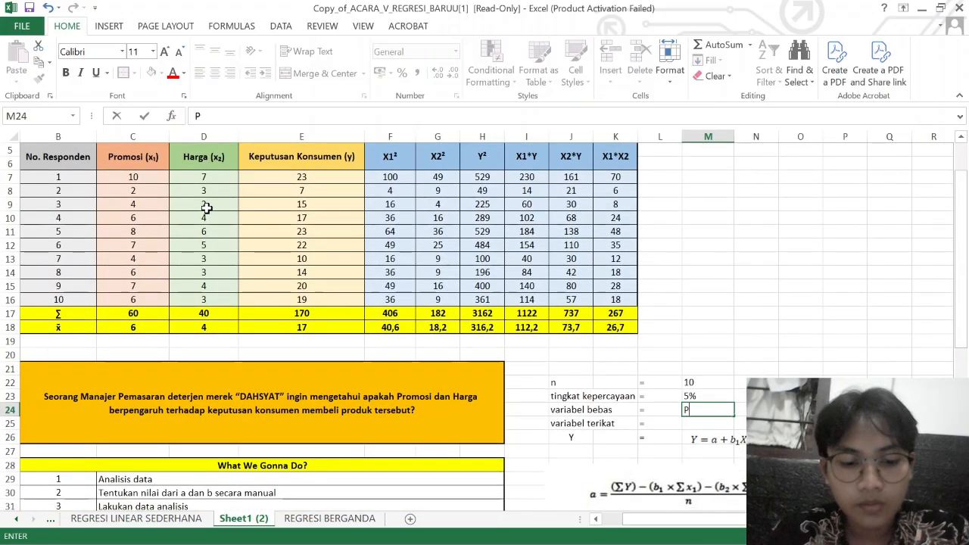
pyautogui.write('romo')
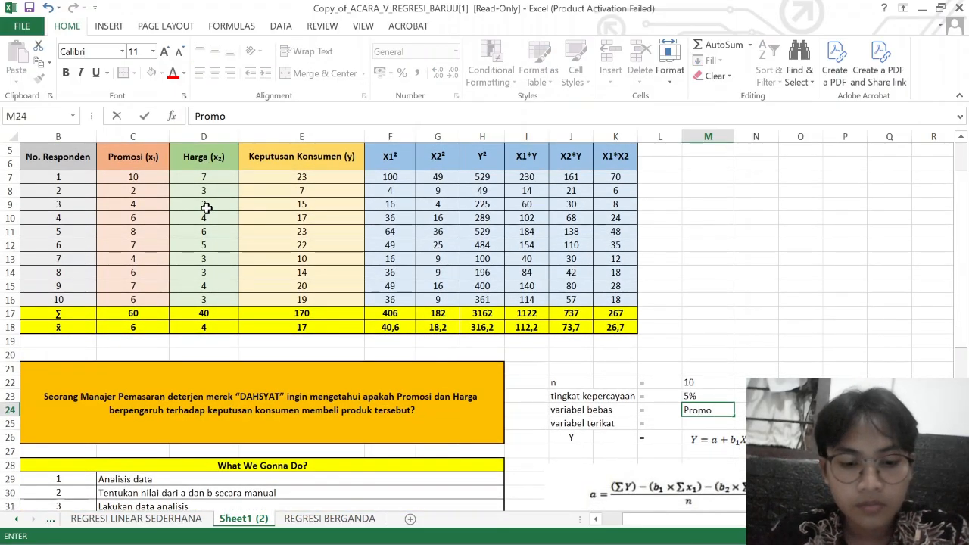
pyautogui.write('si')
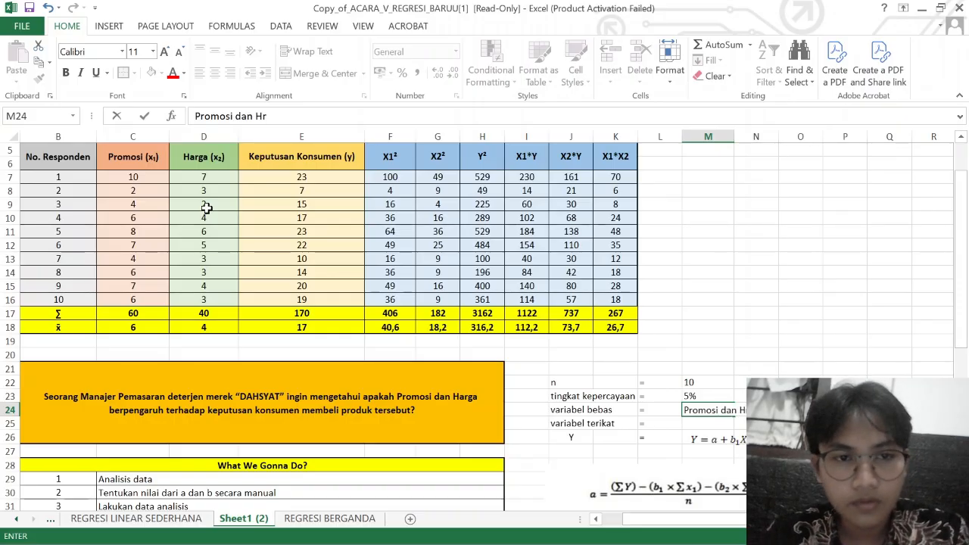
pyautogui.write(' dan Harga')
pyautogui.press('Return')
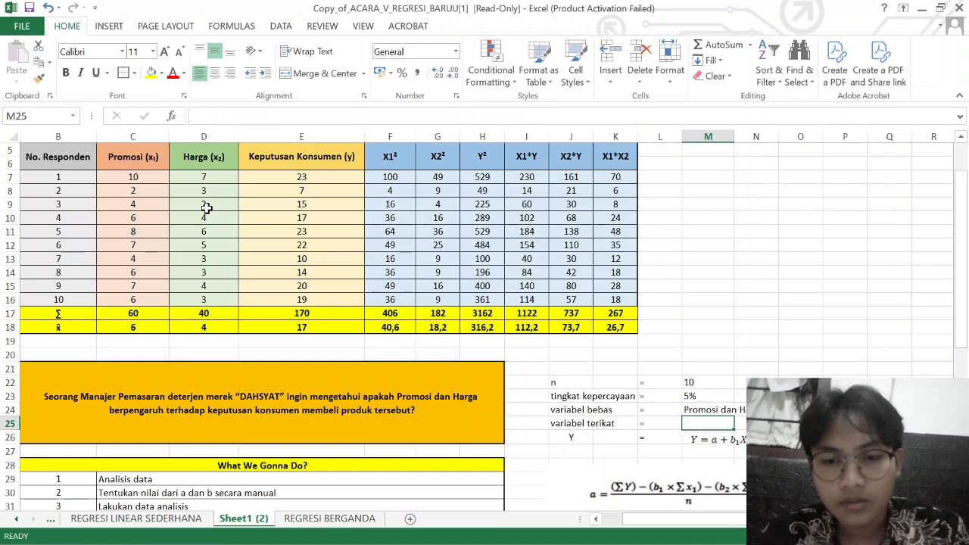
pyautogui.write('Keputusan Konsumen')
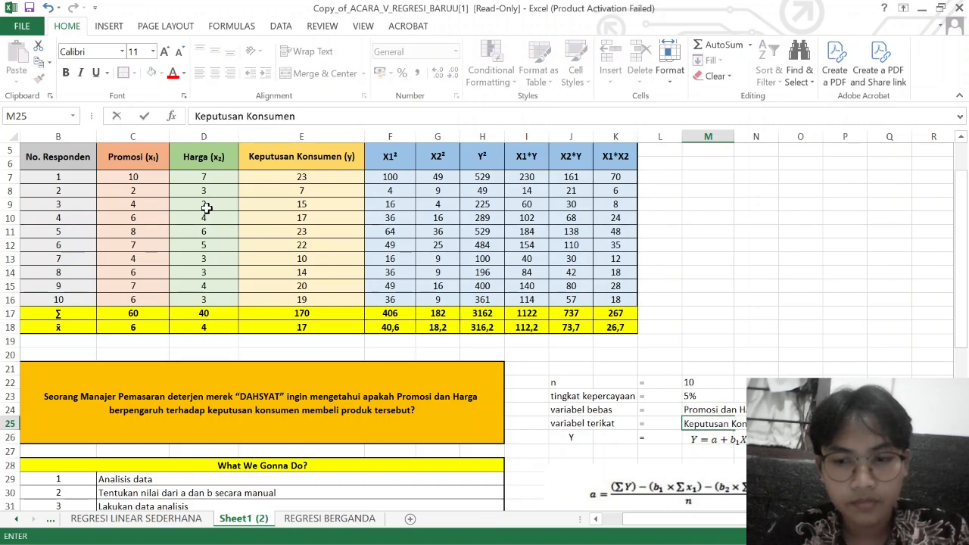
pyautogui.press('Return')
pyautogui.click(744, 356)
# Examine the regression equation Y and the formulas for a, b₁ and b₂ beside the task list.
pyautogui.scroll(-1, 744, 358)
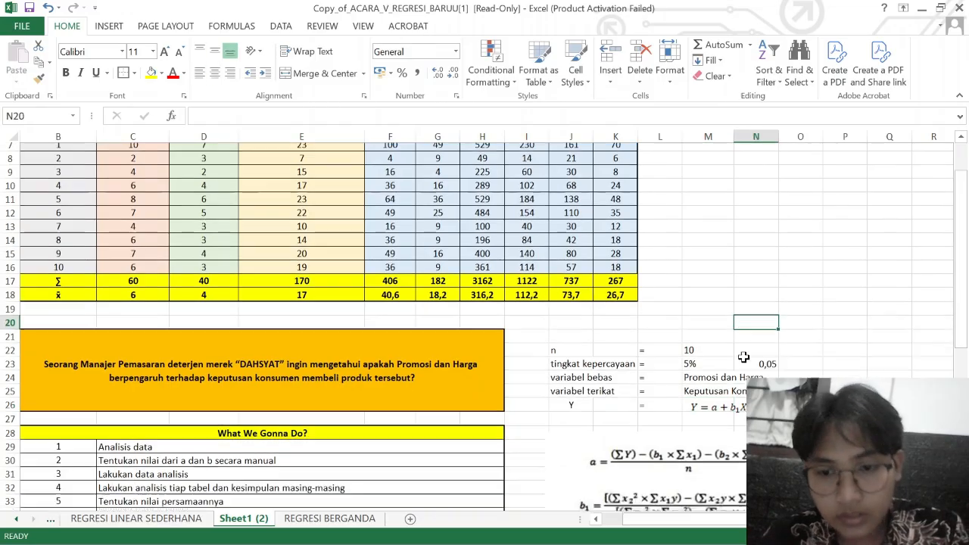
pyautogui.scroll(-2, 743, 358)
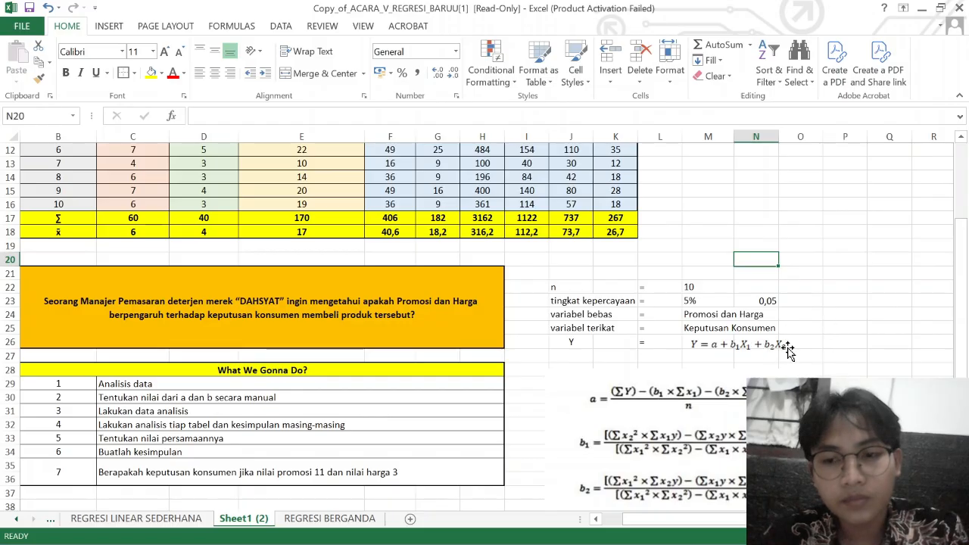
pyautogui.click(848, 345)
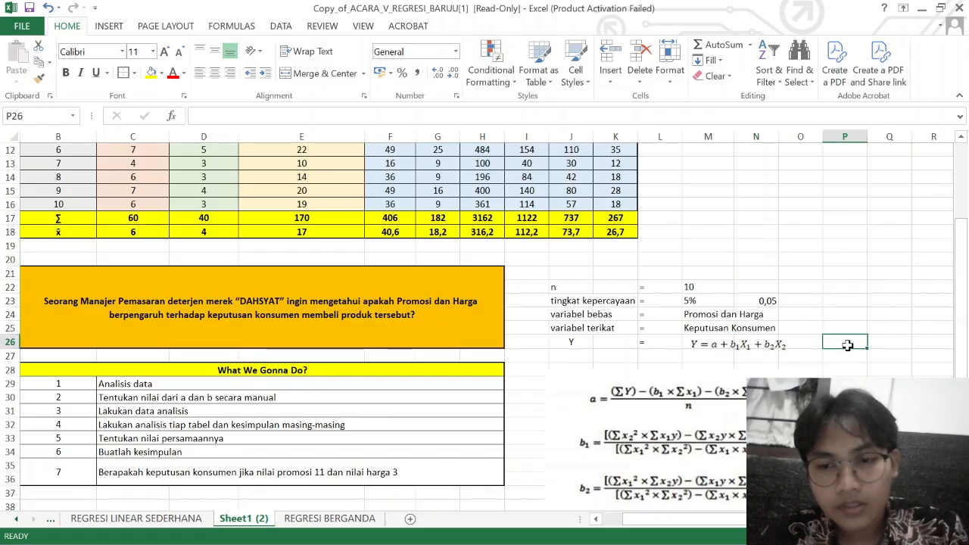
pyautogui.scroll(1, 848, 346)
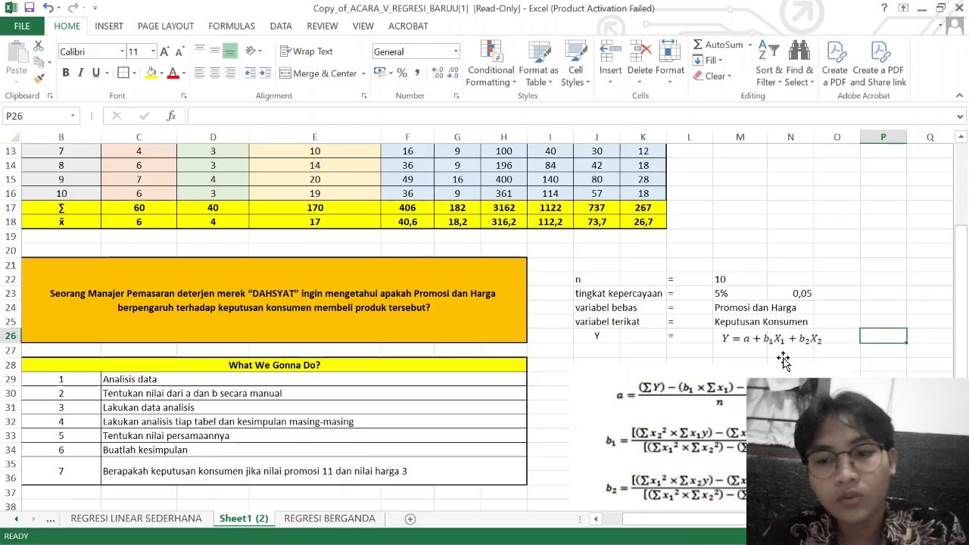
pyautogui.scroll(-3, 809, 353)
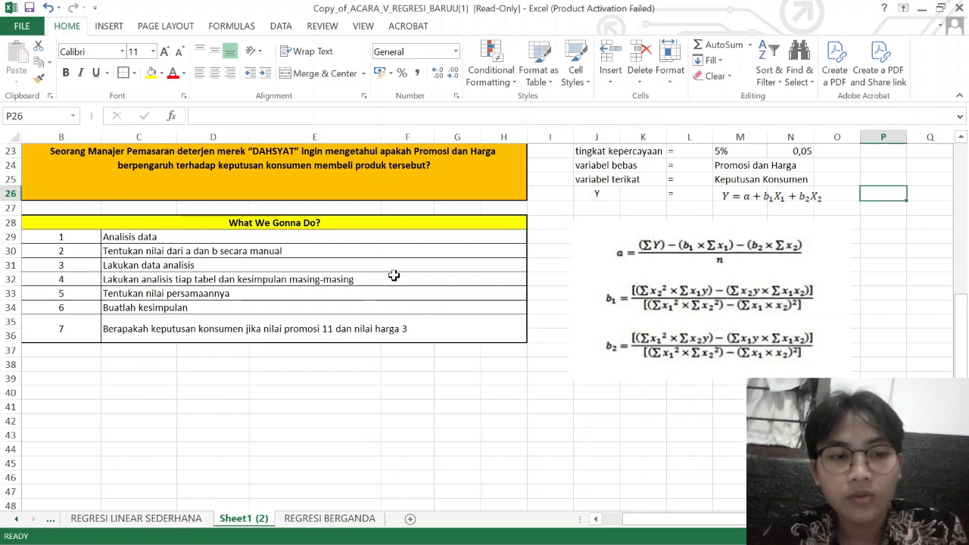
pyautogui.scroll(1, 587, 363)
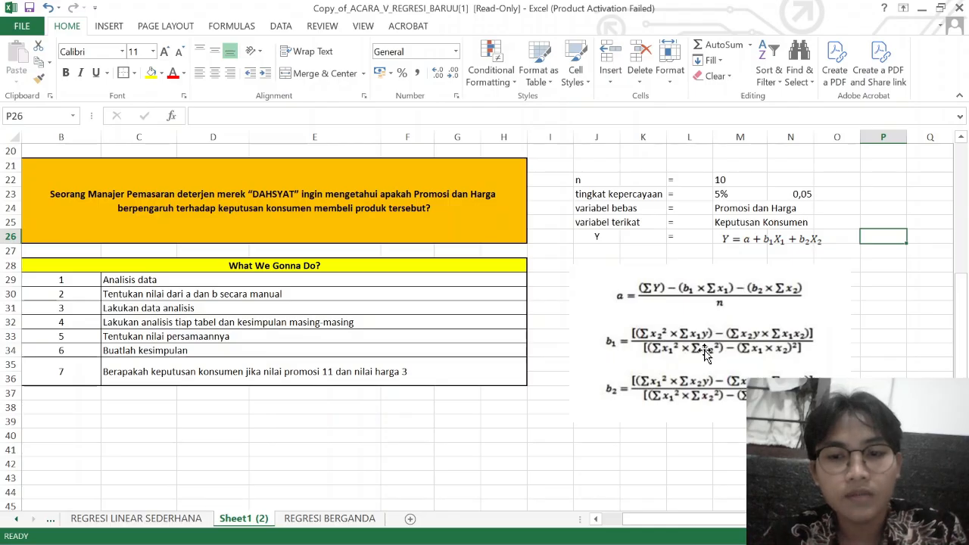
pyautogui.scroll(-2, 704, 352)
pyautogui.hscroll(-1, 705, 353)
pyautogui.click(356, 430)
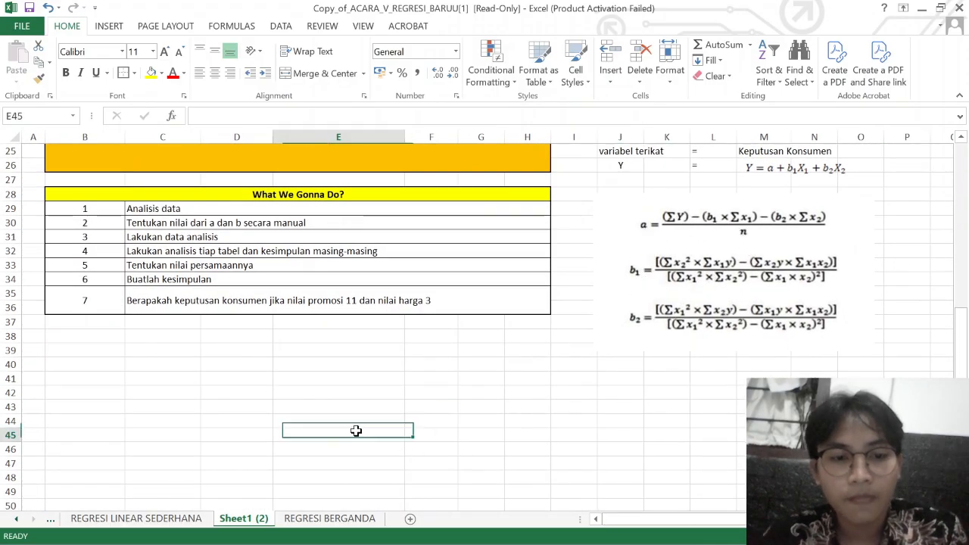
# Copy the X1² column header from the data table to B39 below the task list.
pyautogui.click(105, 350)
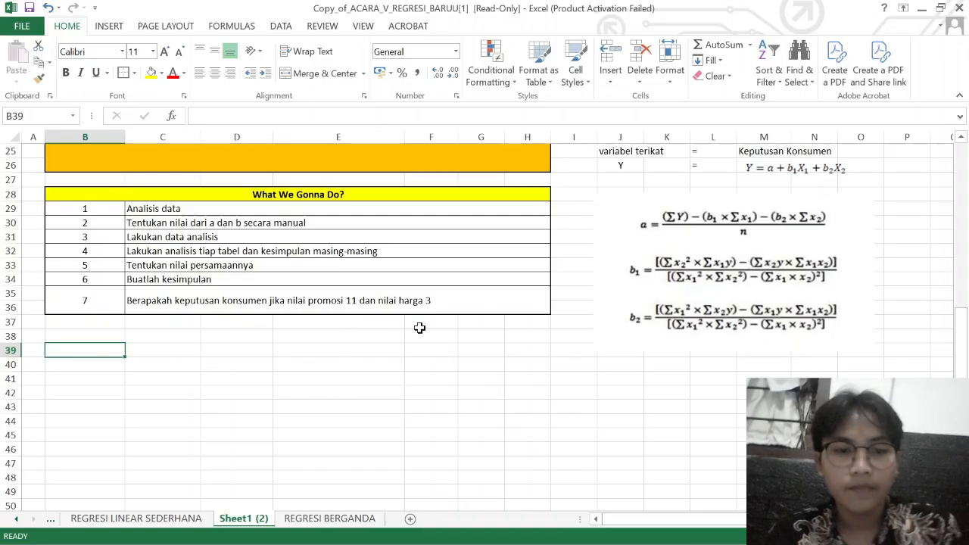
pyautogui.scroll(8, 419, 327)
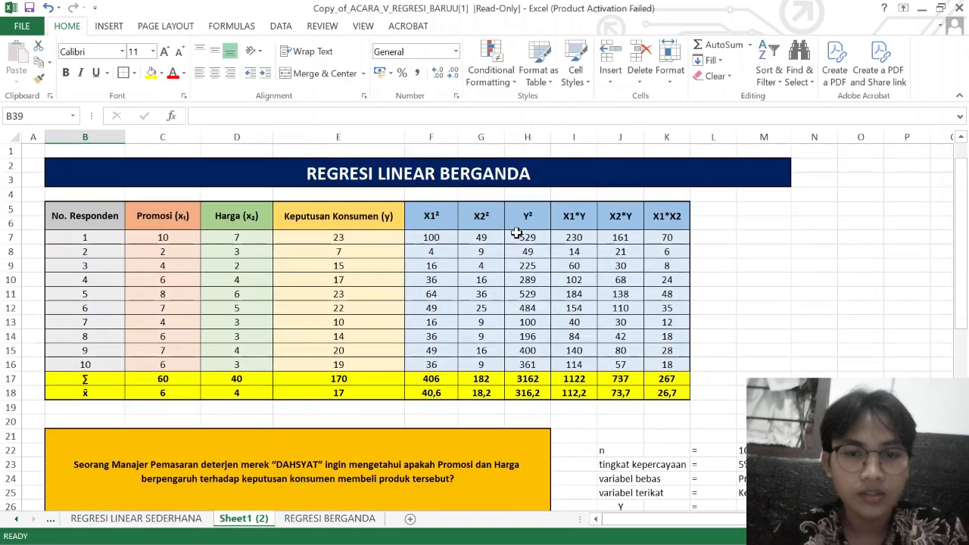
pyautogui.click(441, 218)
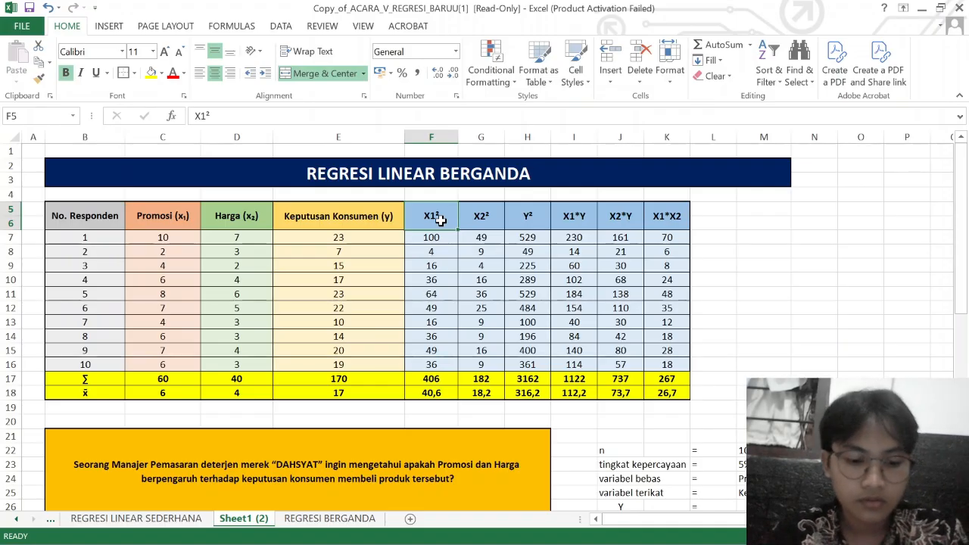
pyautogui.hotkey('ctrl', 'c')
pyautogui.scroll(-1, 441, 220)
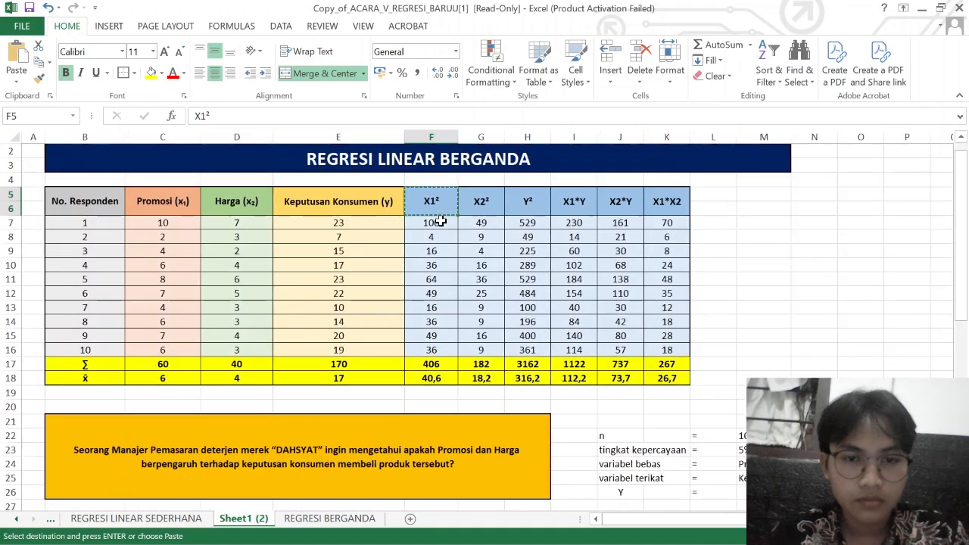
pyautogui.scroll(-10, 441, 220)
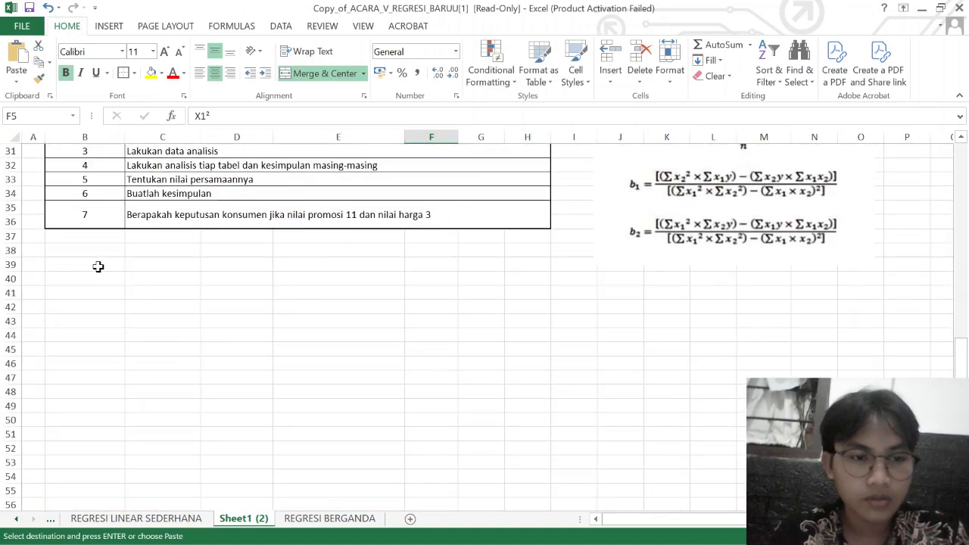
pyautogui.click(99, 267)
pyautogui.hotkey('ctrl', 'v')
pyautogui.click(179, 281)
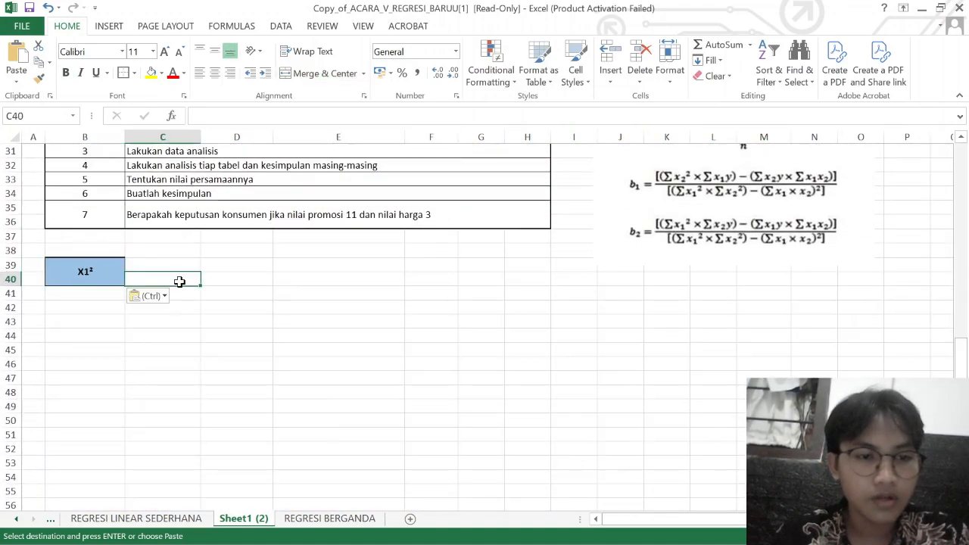
# Calculate the X1² value in C39 with the formula =F17-(C17^2/M22), accepting the closing-parenthesis correction.
pyautogui.click(172, 268)
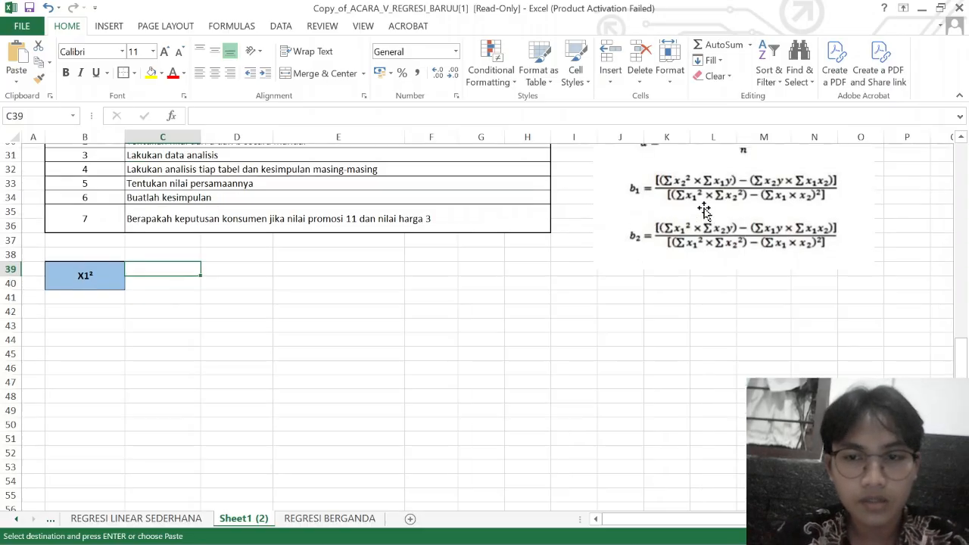
pyautogui.scroll(1, 657, 244)
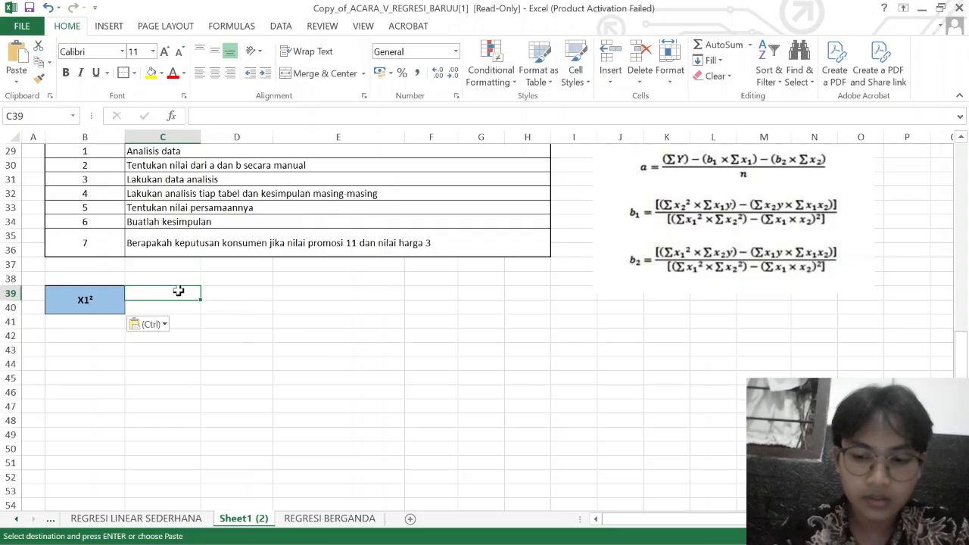
pyautogui.write('=')
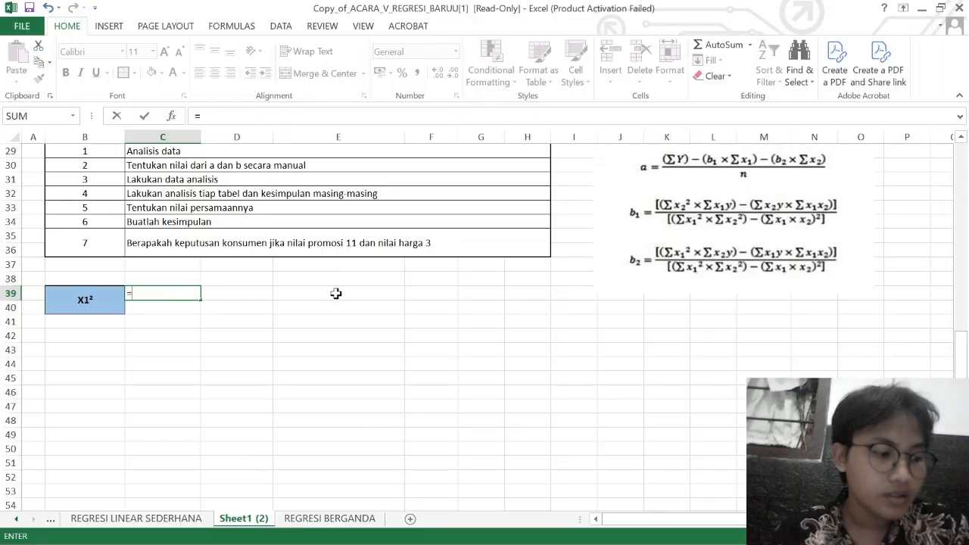
pyautogui.scroll(2, 336, 295)
pyautogui.scroll(3, 336, 295)
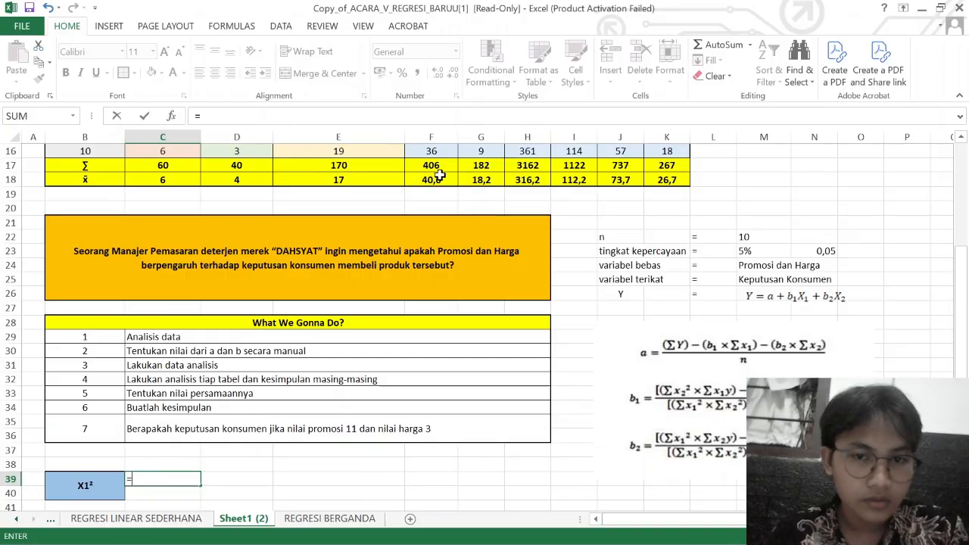
pyautogui.scroll(5, 466, 168)
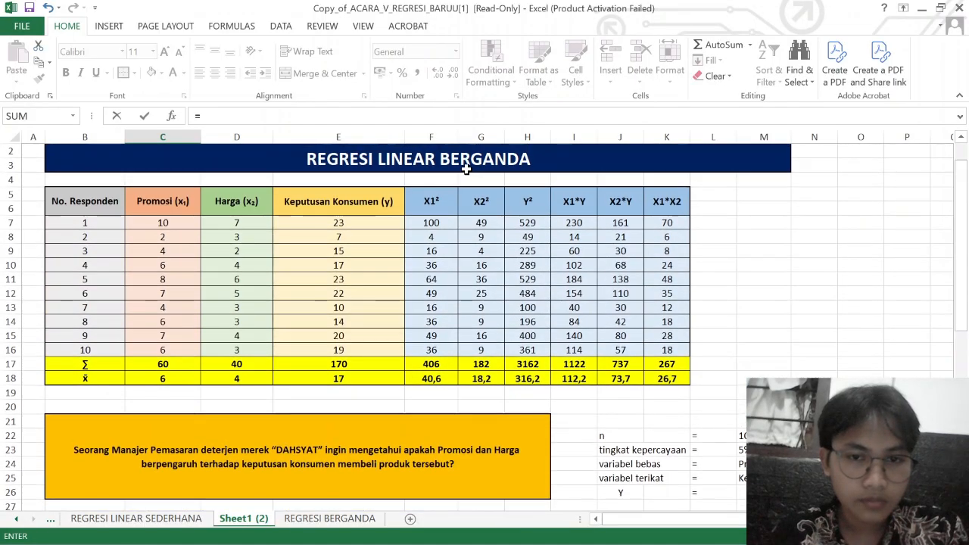
pyautogui.click(424, 363)
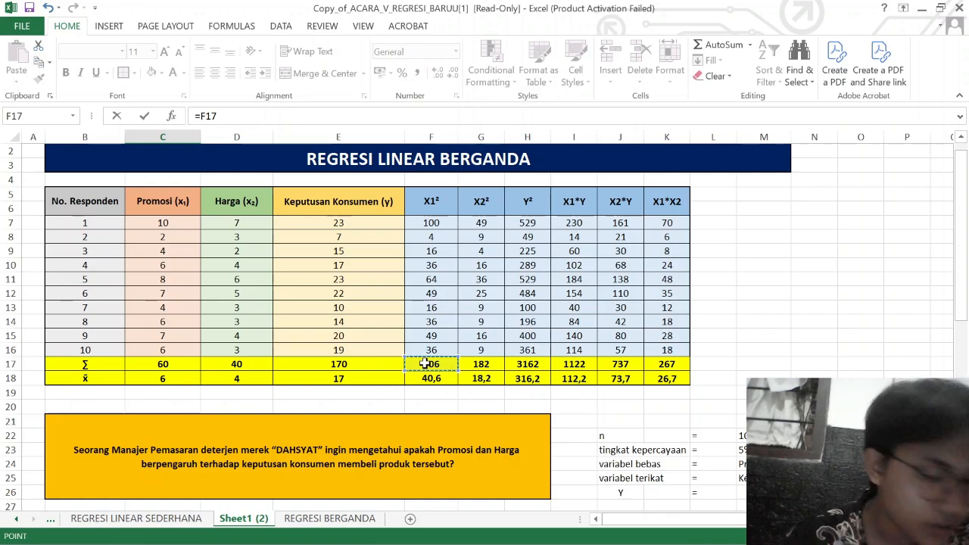
pyautogui.write('-')
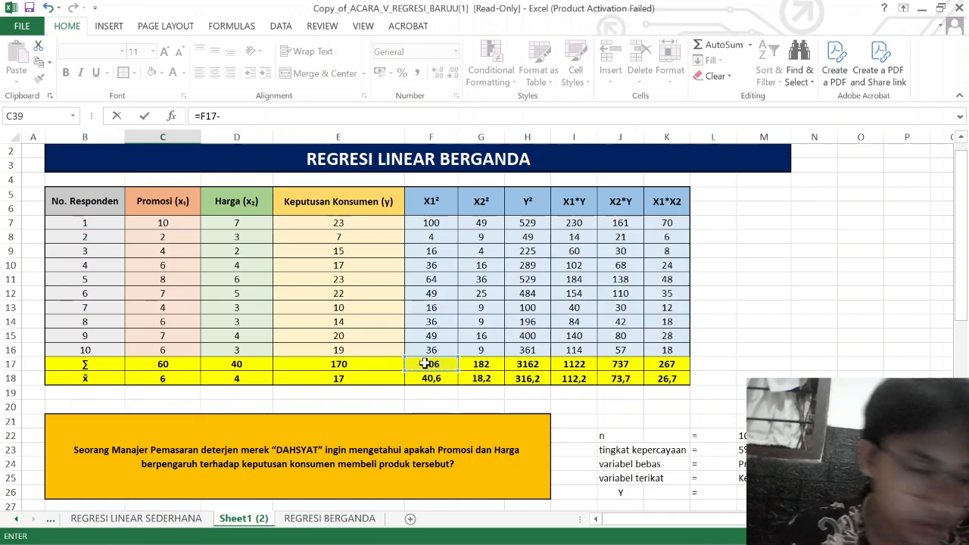
pyautogui.write('(')
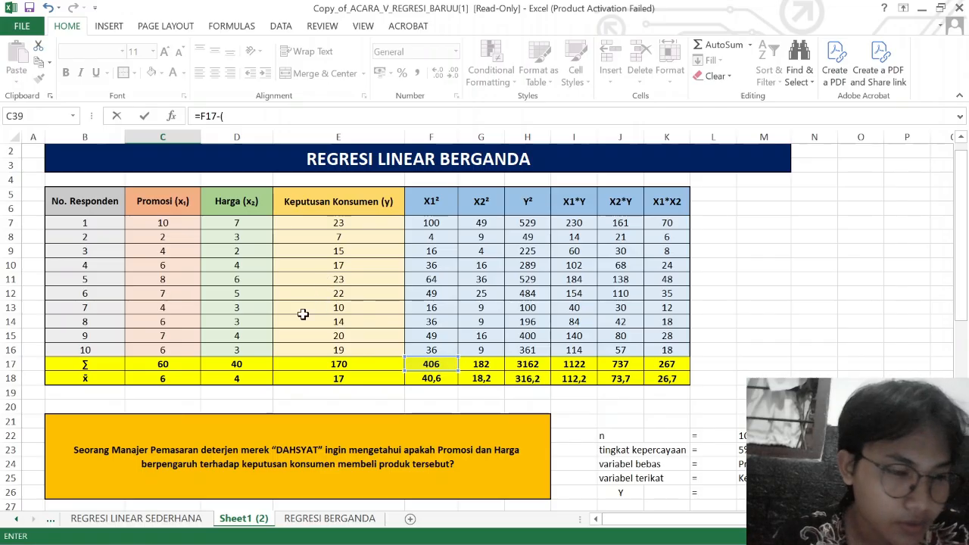
pyautogui.click(166, 363)
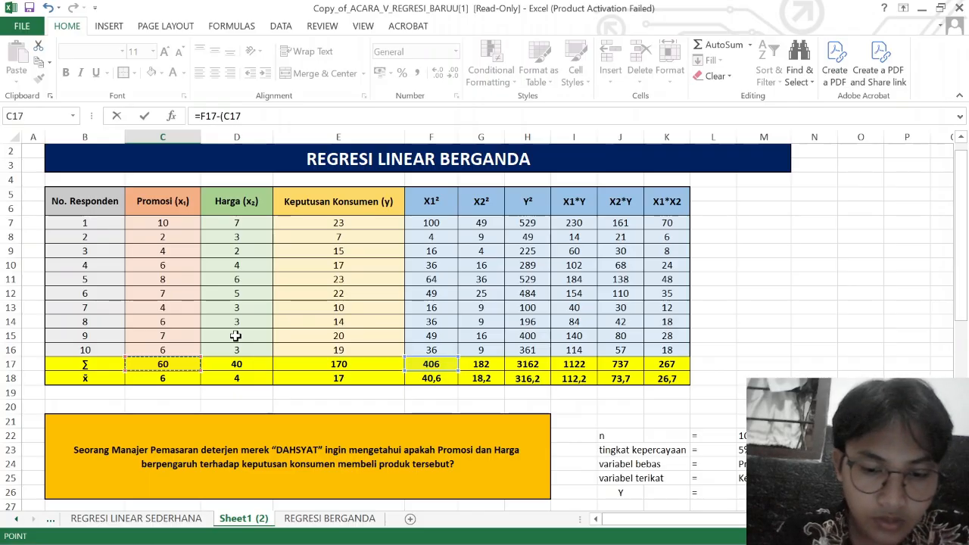
pyautogui.write('^2/')
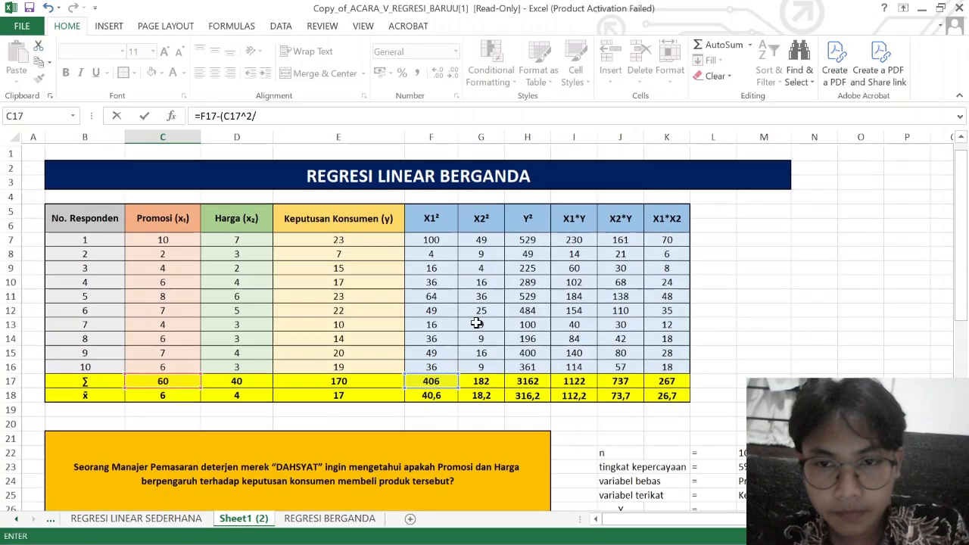
pyautogui.scroll(-2, 472, 257)
pyautogui.click(756, 365)
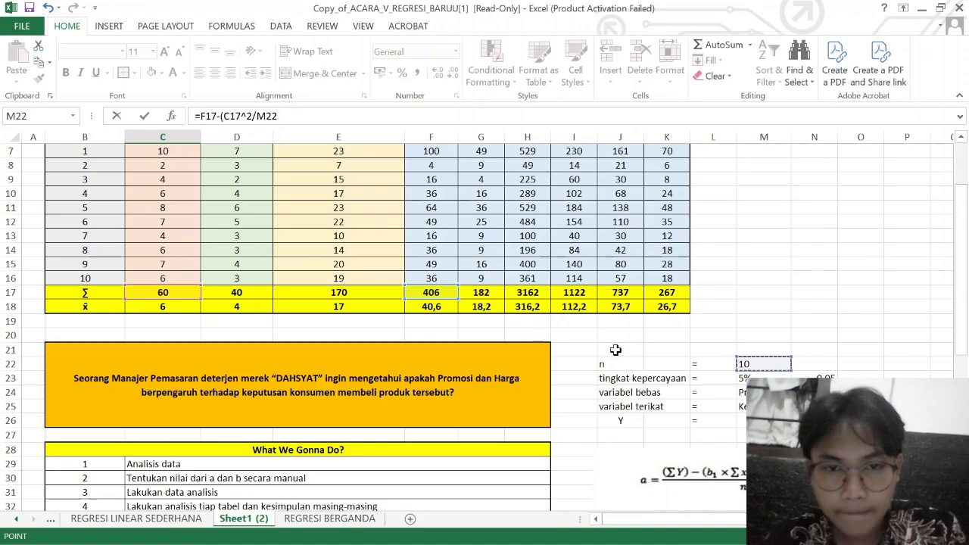
pyautogui.scroll(-5, 616, 352)
pyautogui.press('Return')
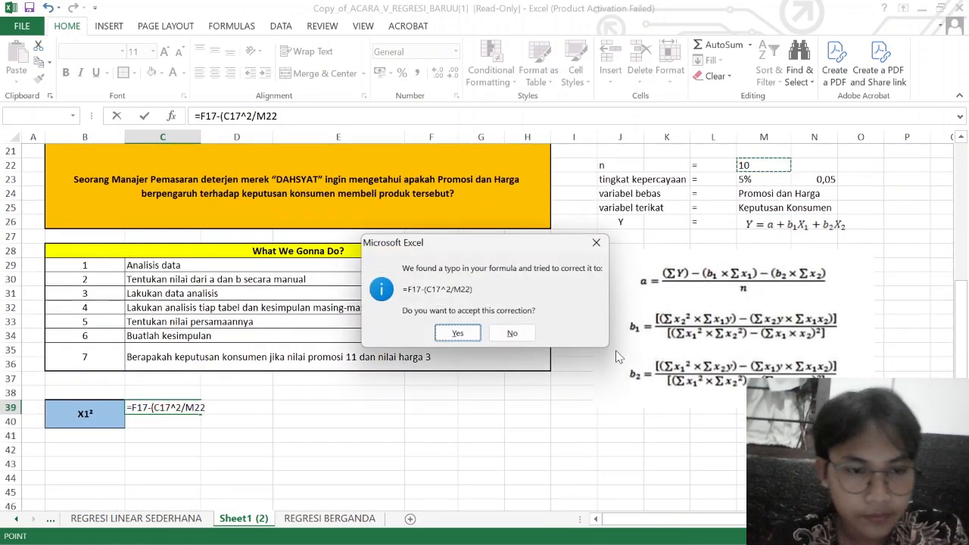
pyautogui.press('Return')
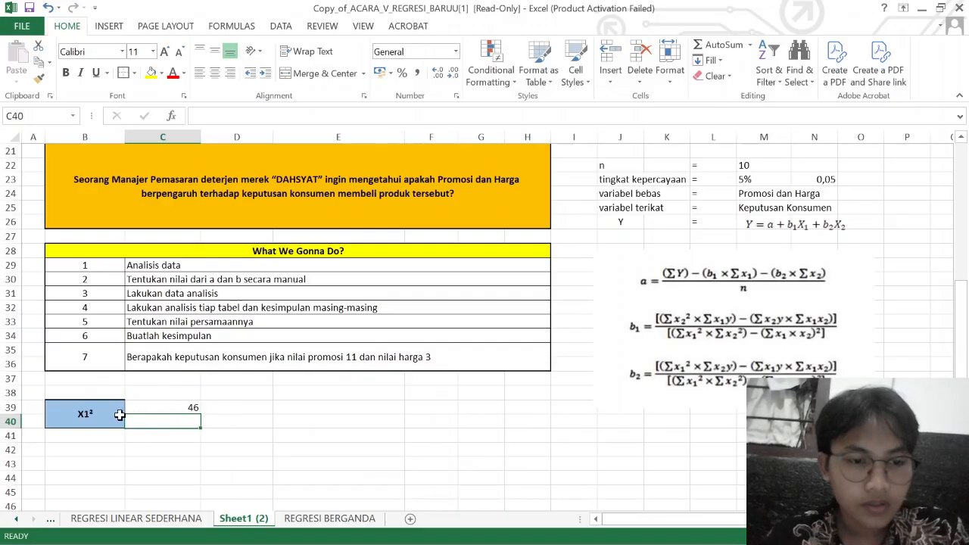
# Unmerge the copied X1² label in B39:B40 so that it occupies a single row.
pyautogui.click(117, 415)
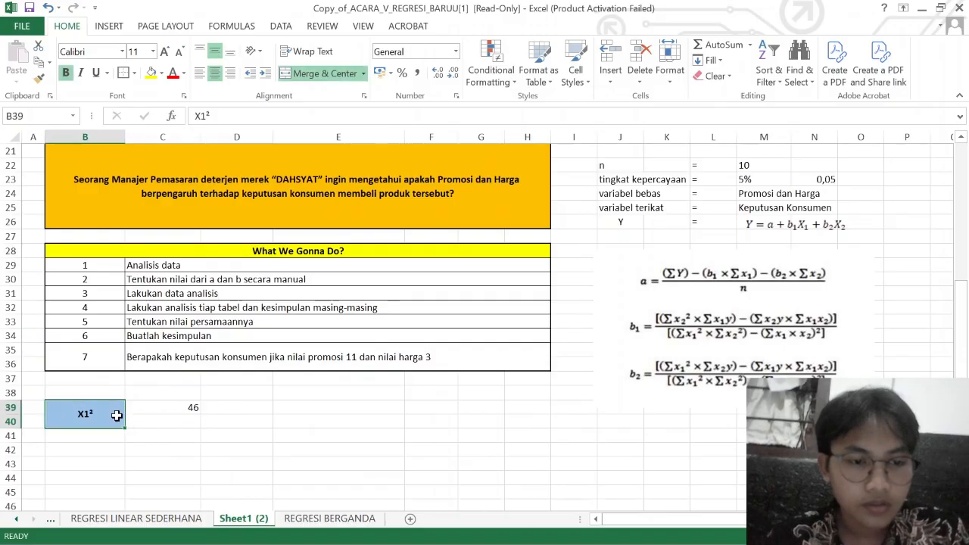
pyautogui.click(307, 74)
pyautogui.click(190, 450)
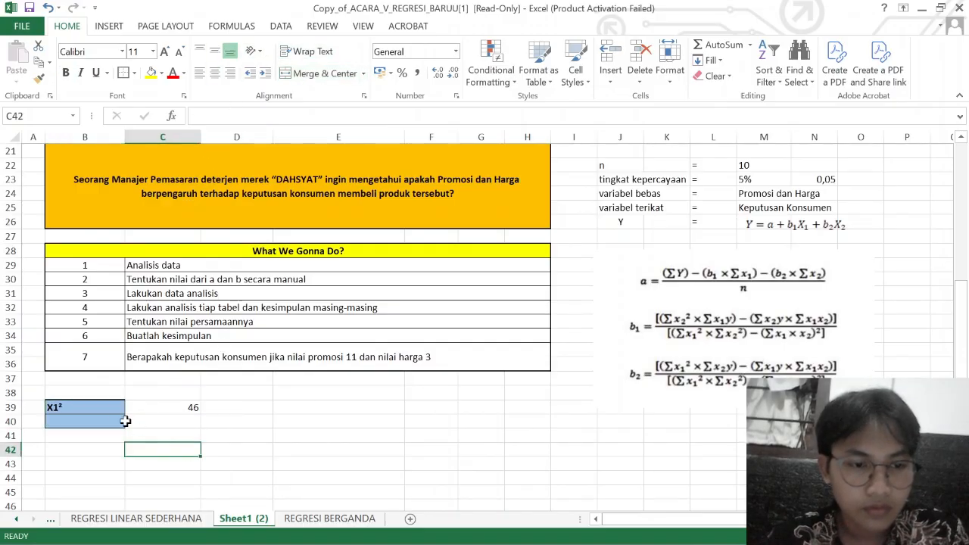
pyautogui.scroll(7, 182, 416)
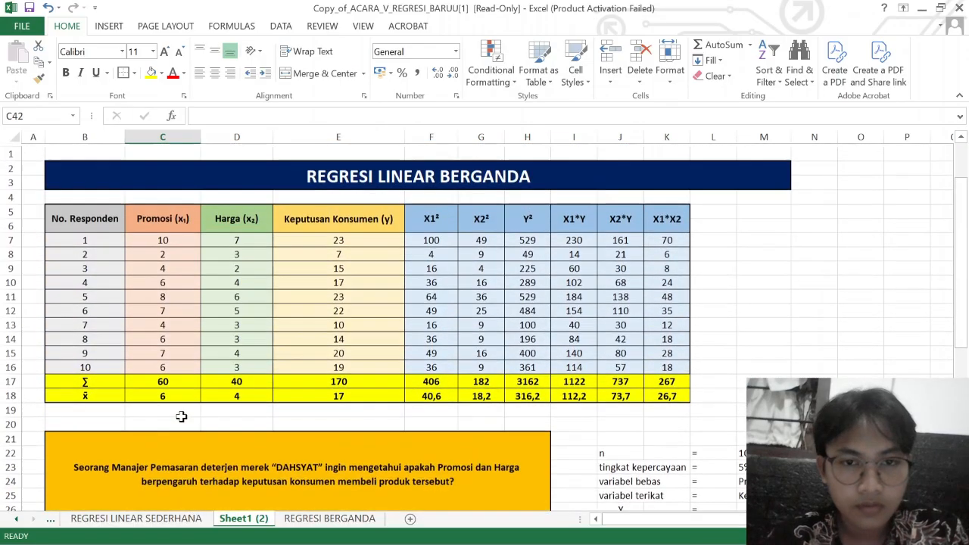
pyautogui.click(483, 216)
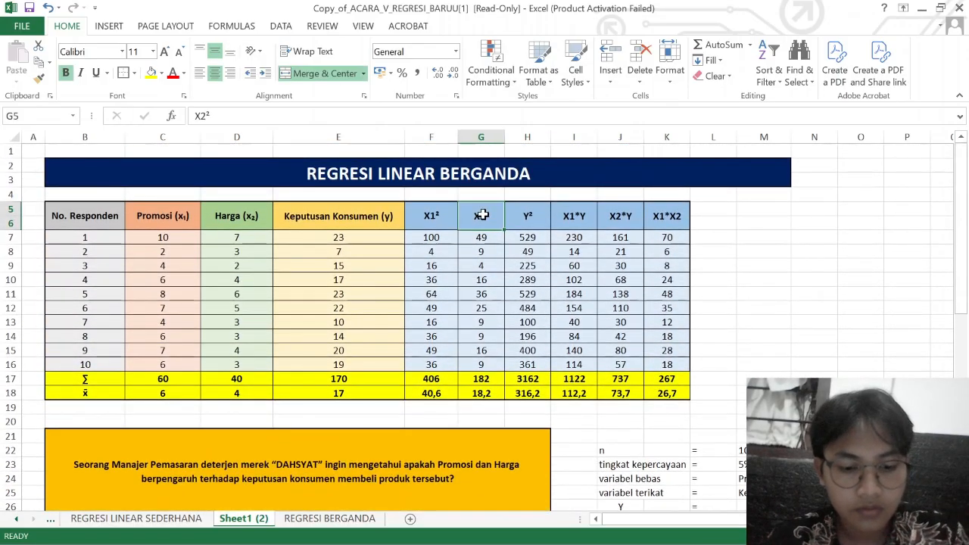
pyautogui.hotkey('ctrl', 'c')
pyautogui.scroll(-3, 454, 265)
pyautogui.scroll(2, 455, 265)
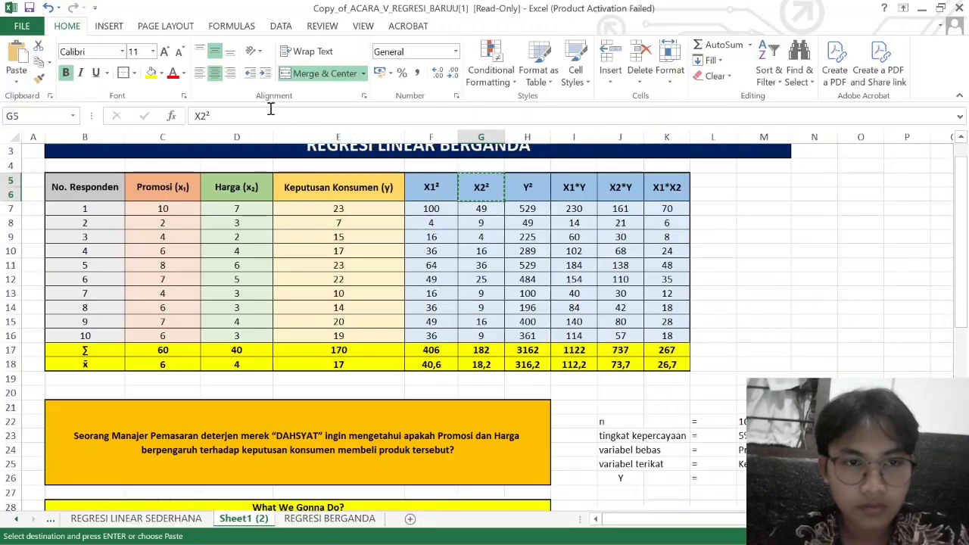
pyautogui.moveTo(212, 115); pyautogui.dragTo(169, 121)
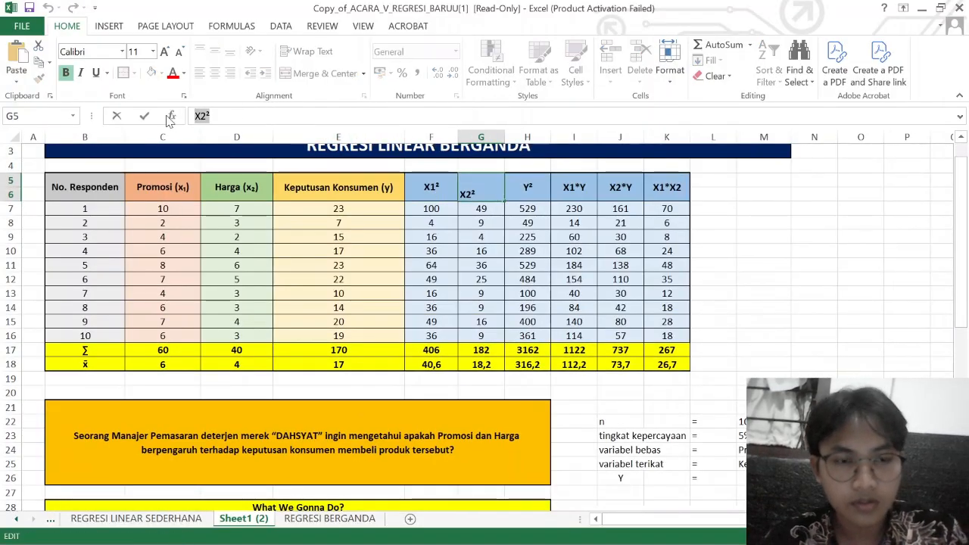
pyautogui.scroll(-7, 224, 276)
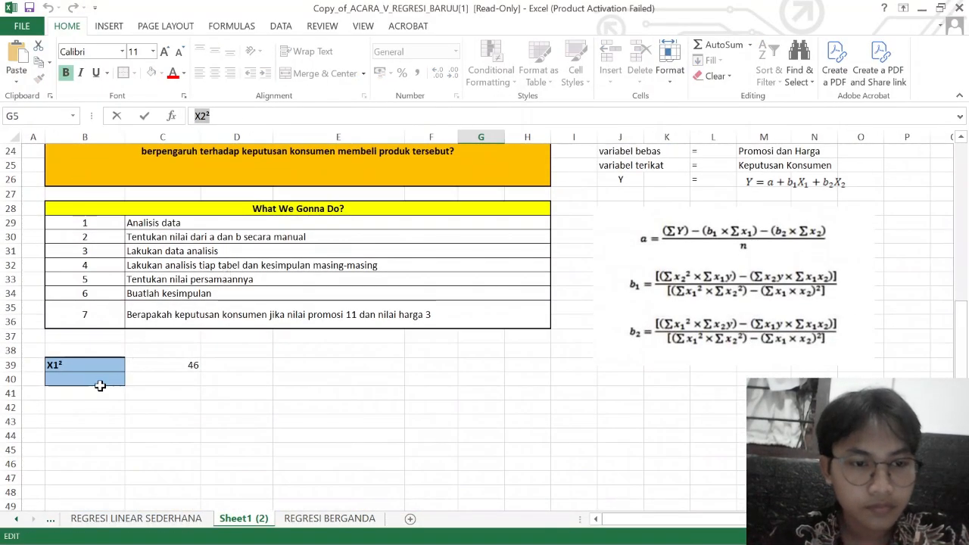
pyautogui.click(100, 381)
pyautogui.hotkey('ctrl', 'c')
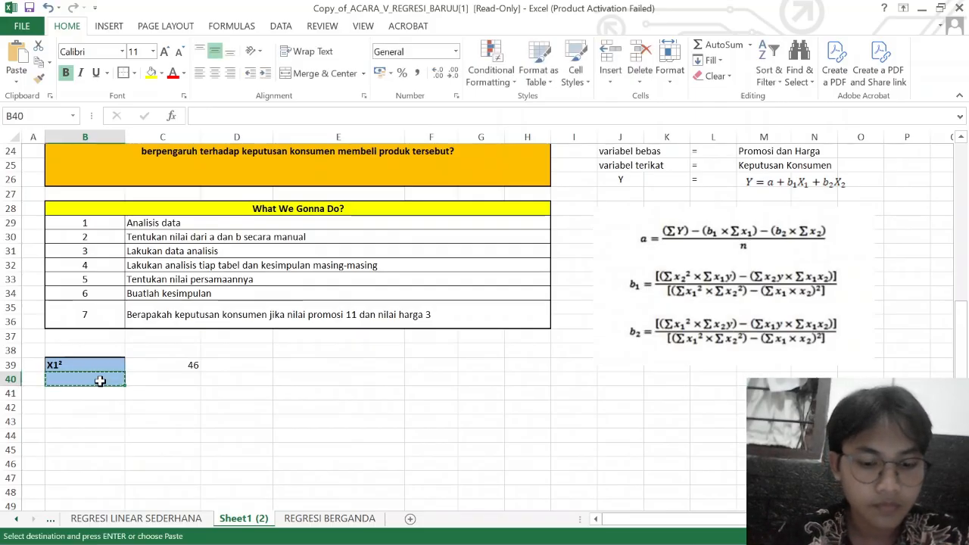
pyautogui.hotkey('ctrl', 'z')
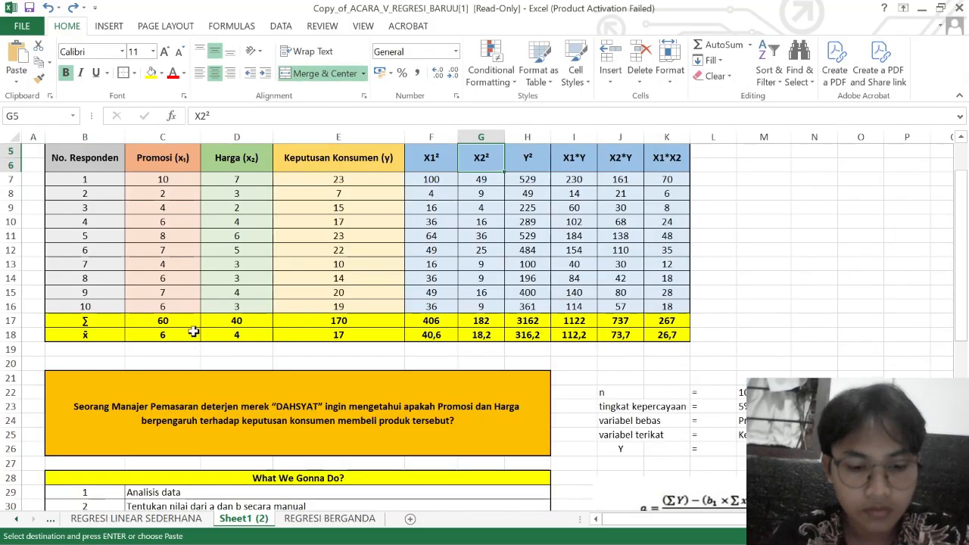
# Copy only the text X2² from the header cell G5 and paste it as a label into B40.
pyautogui.moveTo(217, 114); pyautogui.dragTo(189, 115)
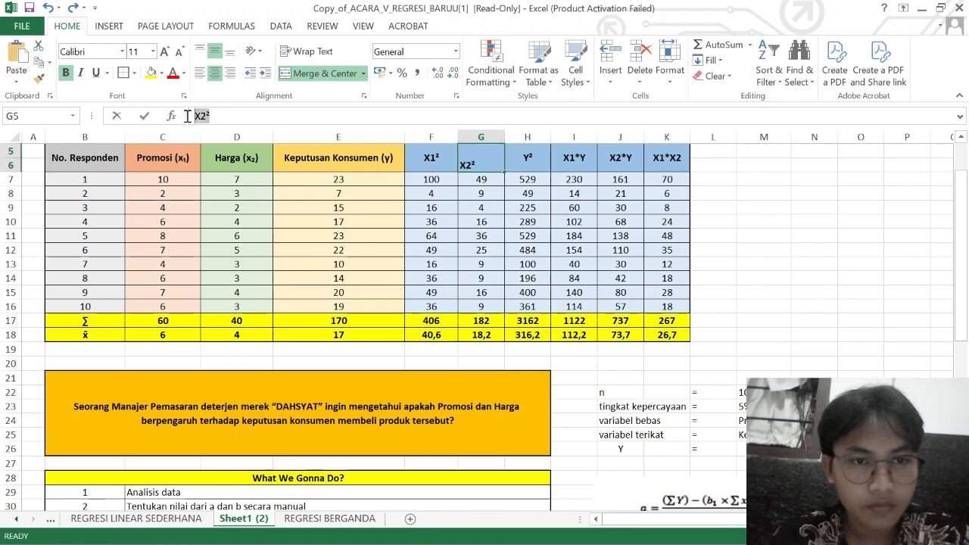
pyautogui.scroll(-4, 301, 307)
pyautogui.scroll(-5, 301, 307)
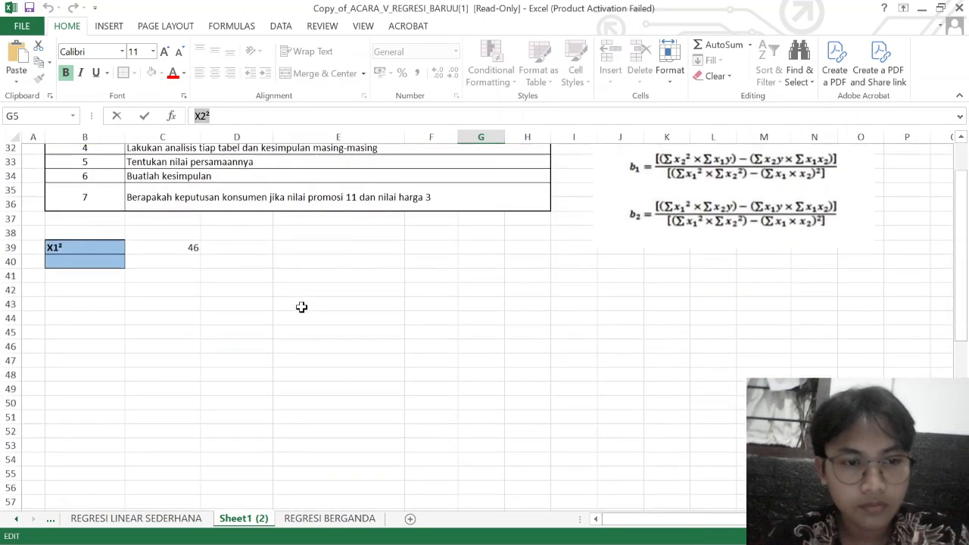
pyautogui.click(80, 267)
pyautogui.hotkey('ctrl', 'v')
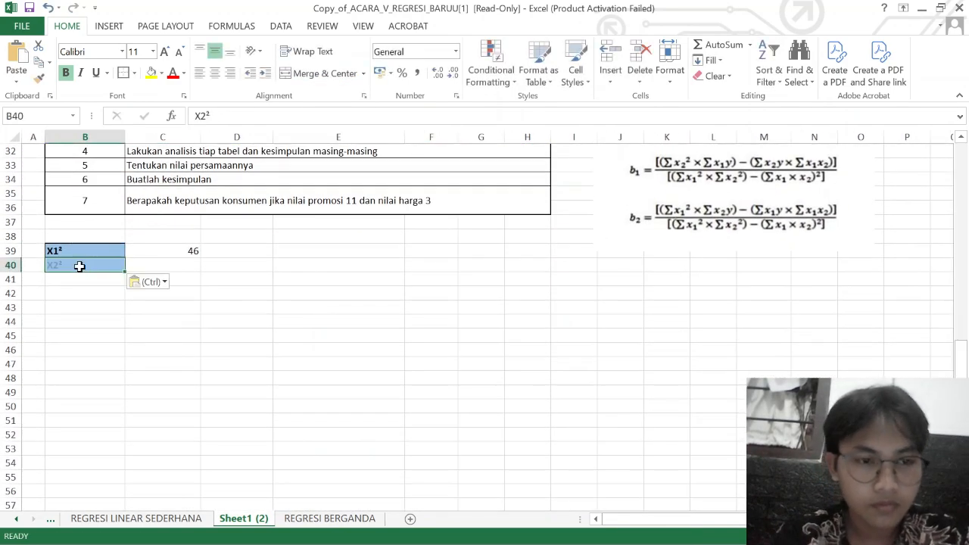
# Calculate the X2² value in C40 with the formula =G17-(D17^2/M22), accepting the closing-parenthesis correction.
pyautogui.click(181, 262)
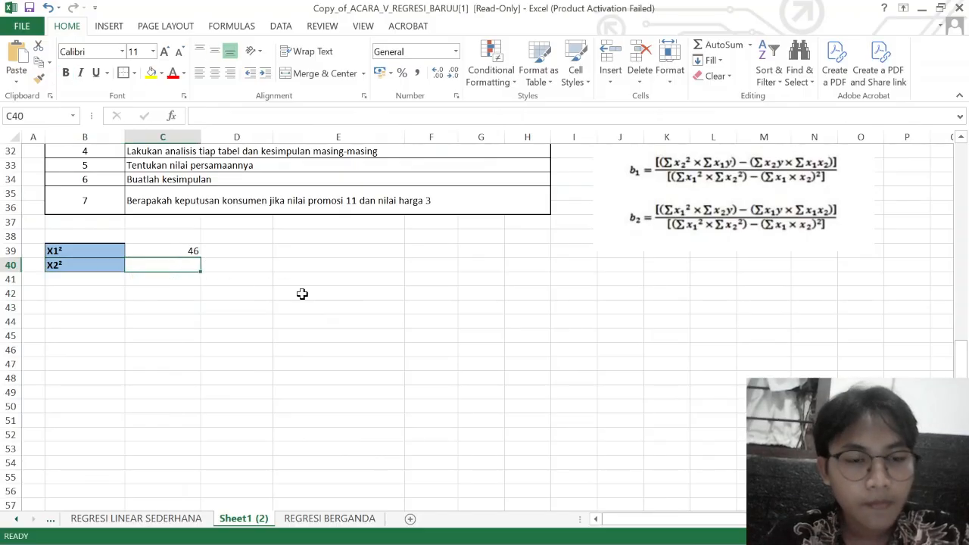
pyautogui.scroll(4, 303, 293)
pyautogui.scroll(3, 301, 292)
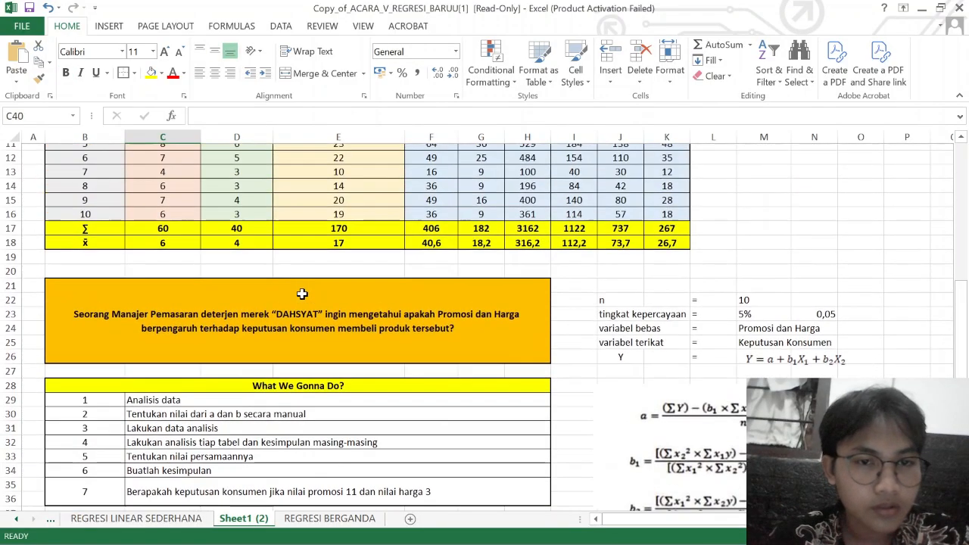
pyautogui.scroll(-3, 296, 223)
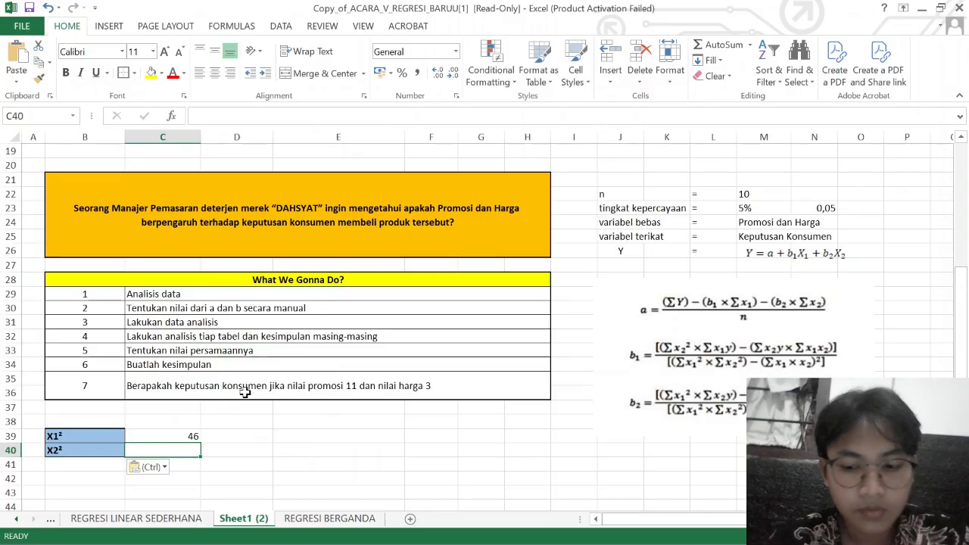
pyautogui.press('Up')
pyautogui.press('Down')
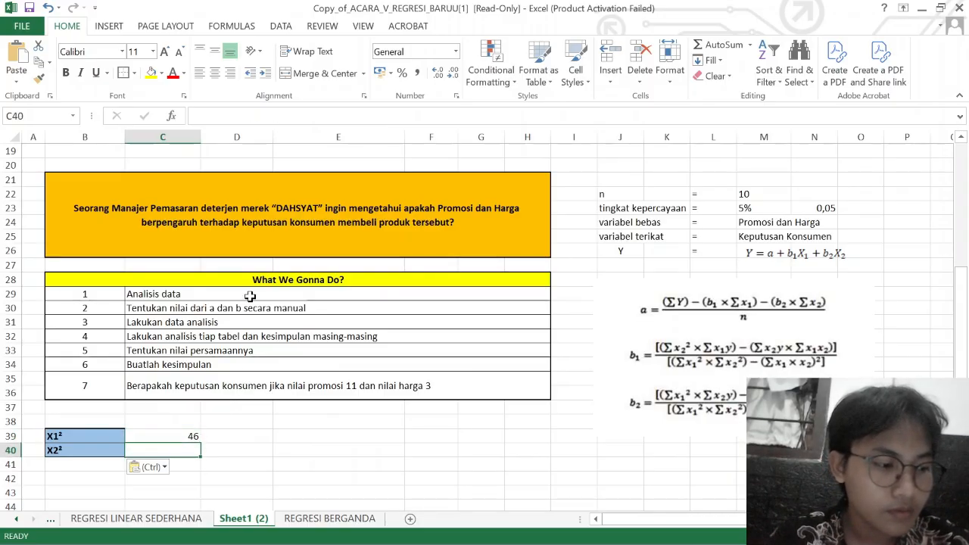
pyautogui.click(257, 113)
pyautogui.write('=')
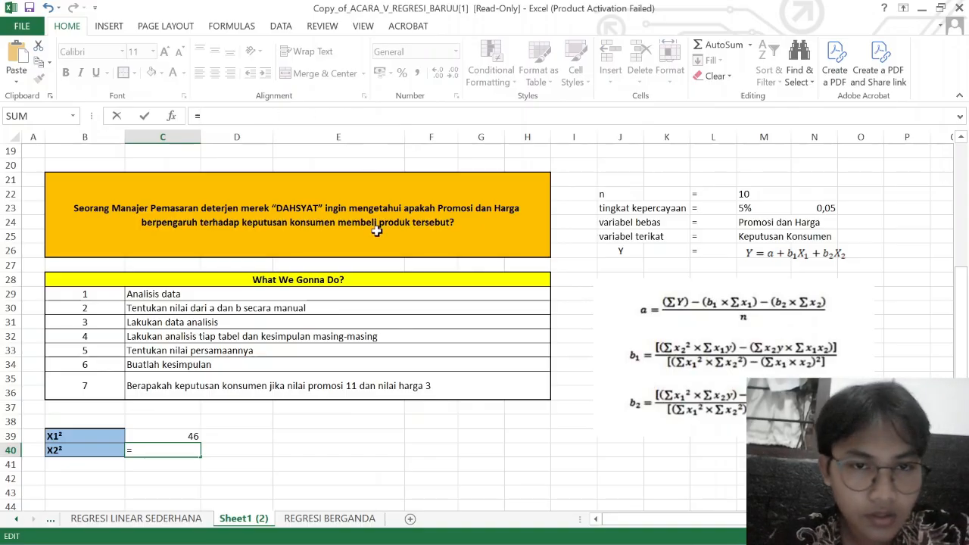
pyautogui.scroll(6, 379, 225)
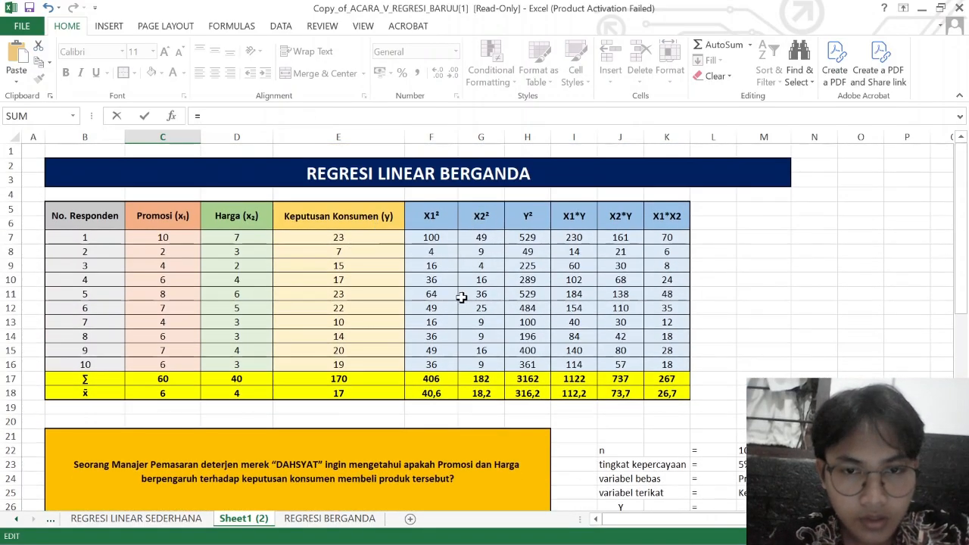
pyautogui.click(480, 379)
pyautogui.scroll(-3, 480, 379)
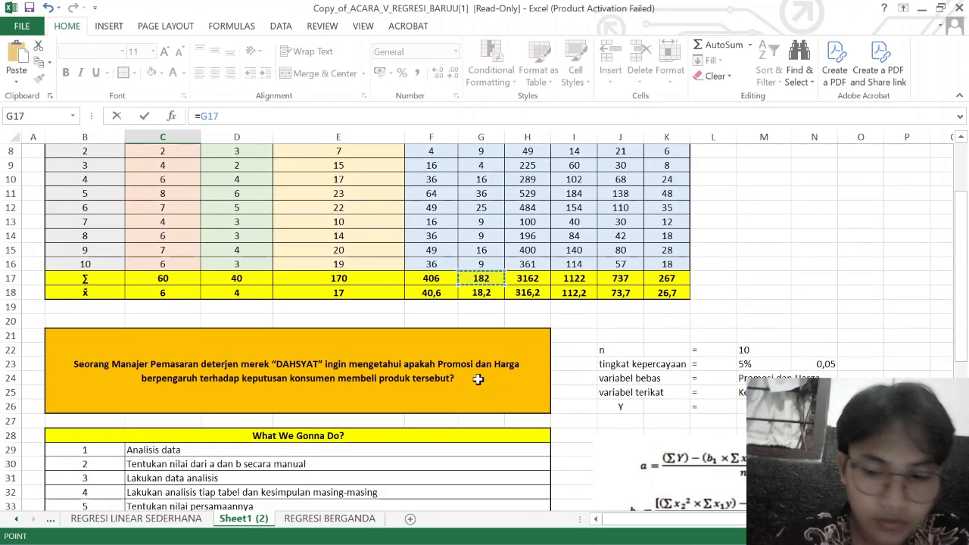
pyautogui.write('-(')
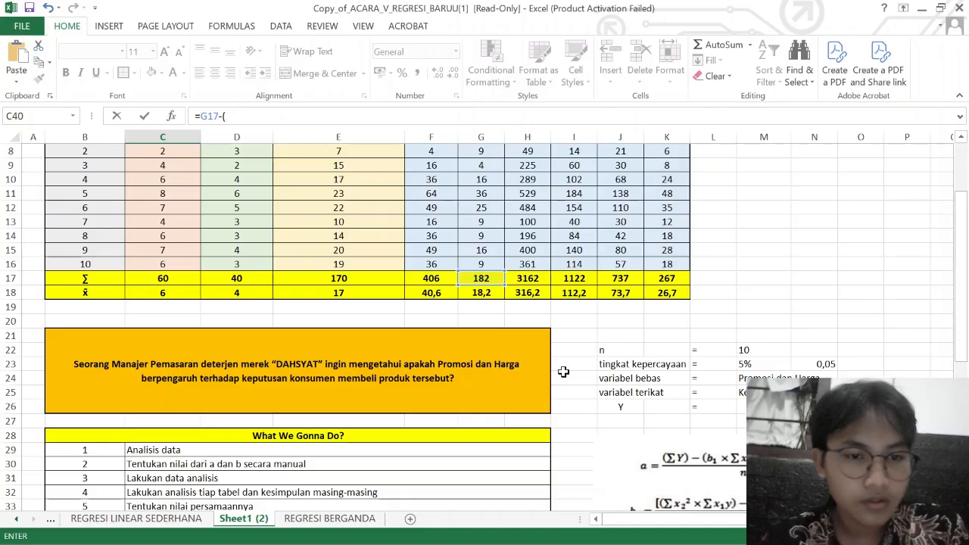
pyautogui.scroll(3, 563, 372)
pyautogui.click(229, 379)
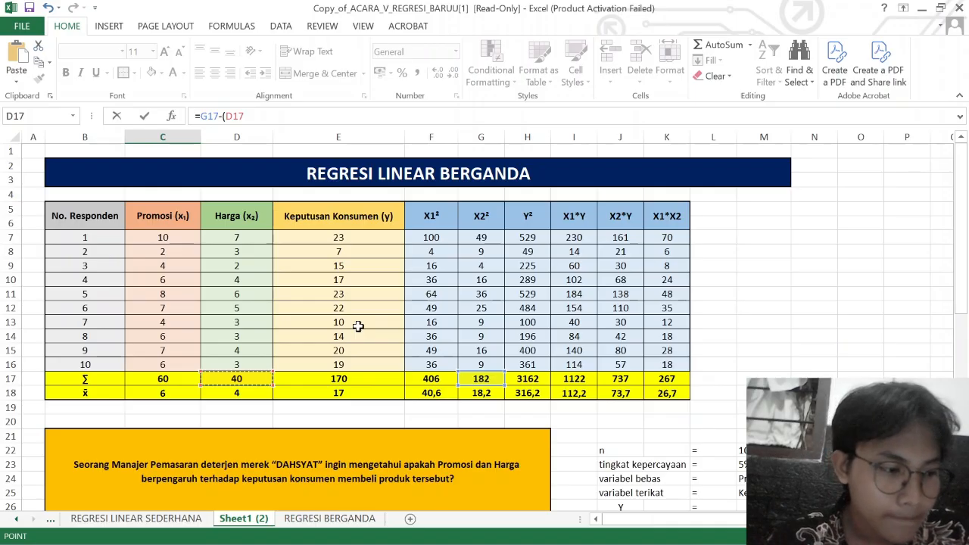
pyautogui.write('^')
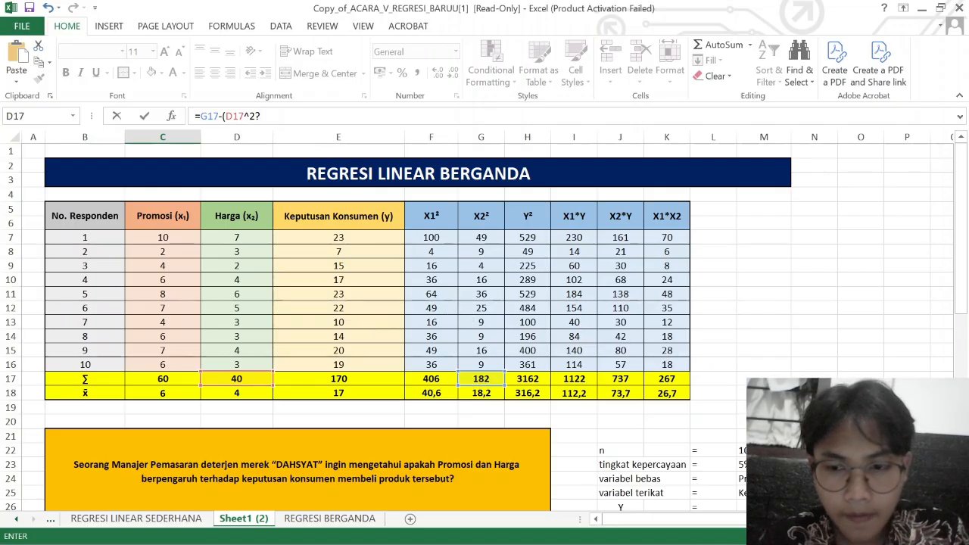
pyautogui.press('Return')
pyautogui.press('Return')
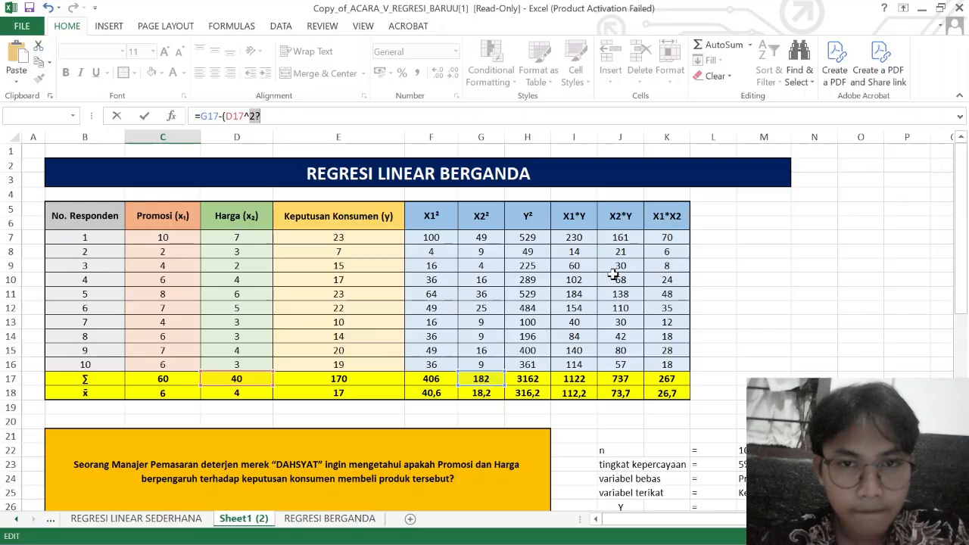
pyautogui.click(535, 116)
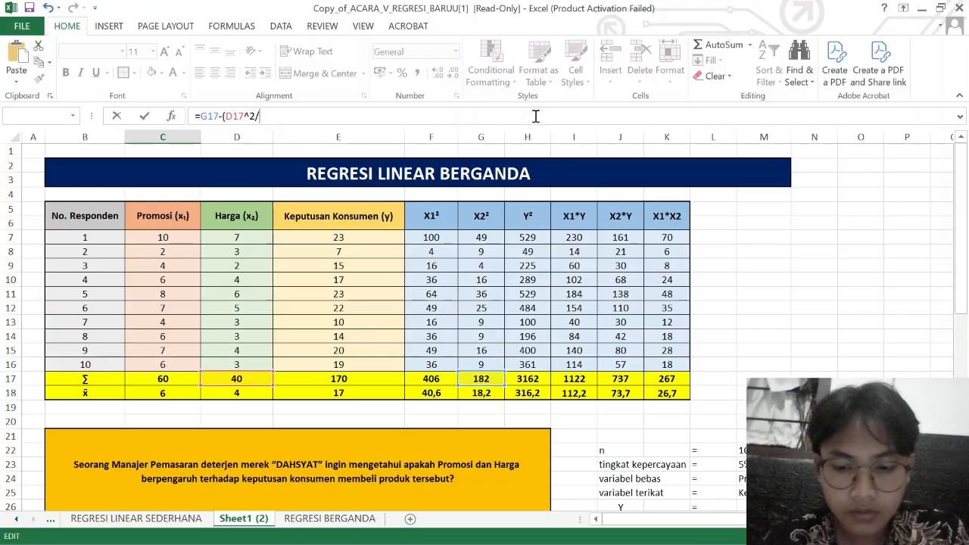
pyautogui.click(762, 451)
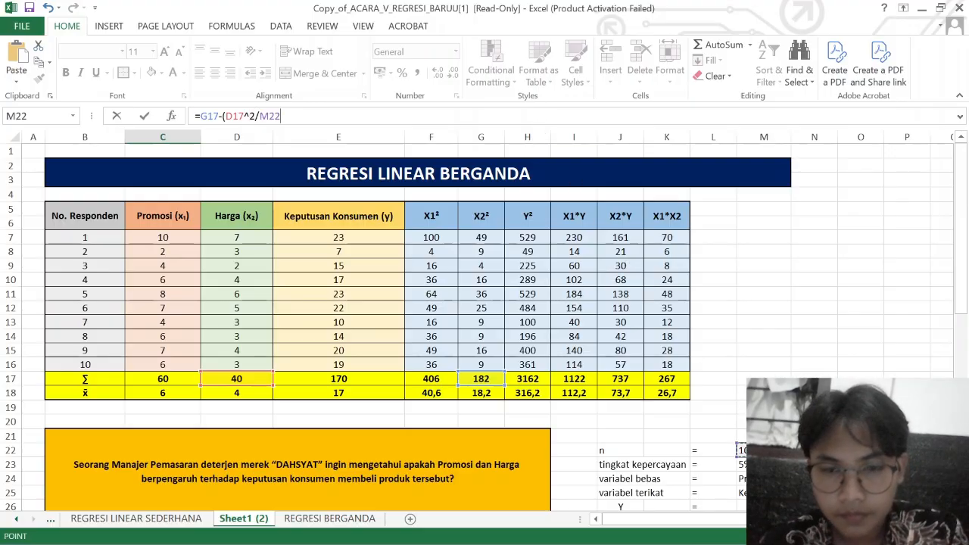
pyautogui.press('Return')
pyautogui.press('Return')
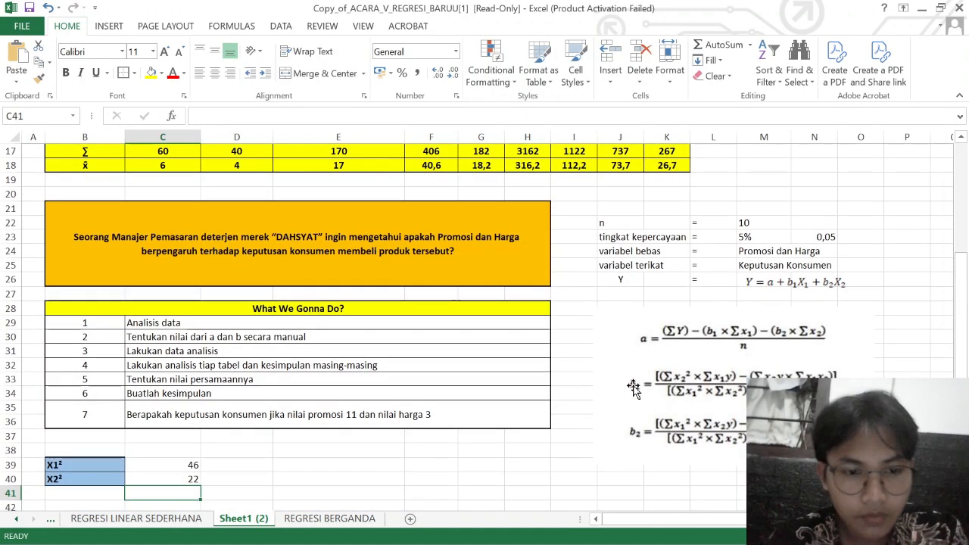
# Copy the Y² column header from H5 to B41 and unmerge the pasted label so it occupies a single row.
pyautogui.scroll(-1, 631, 388)
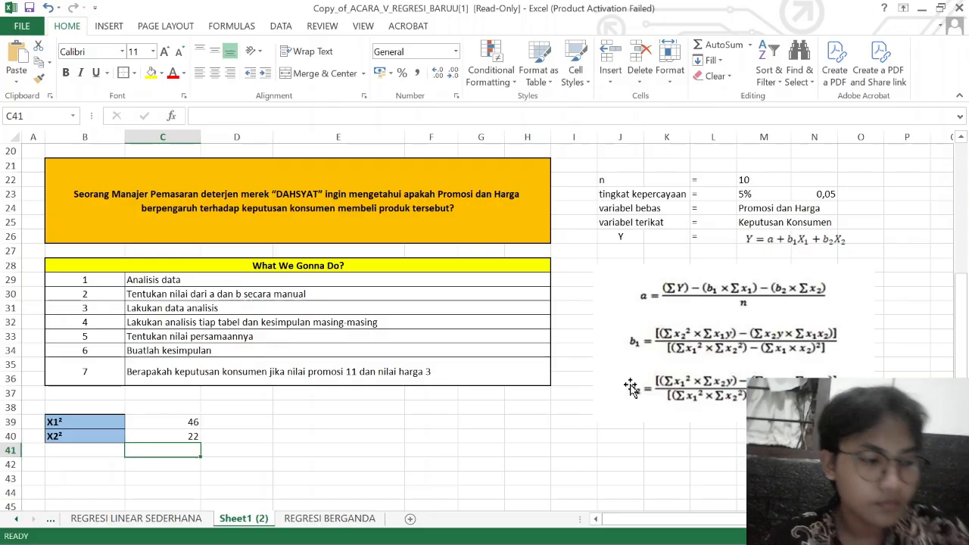
pyautogui.scroll(6, 916, 340)
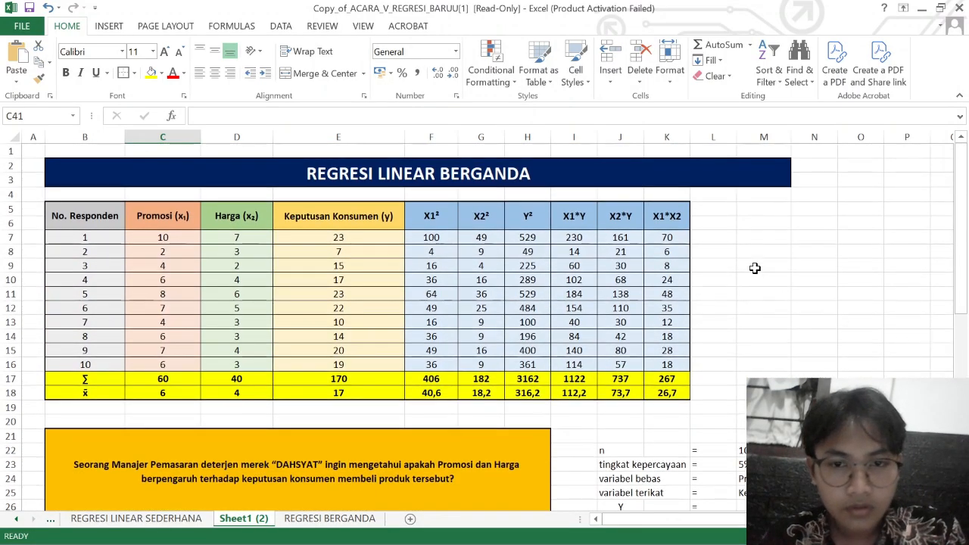
pyautogui.click(519, 213)
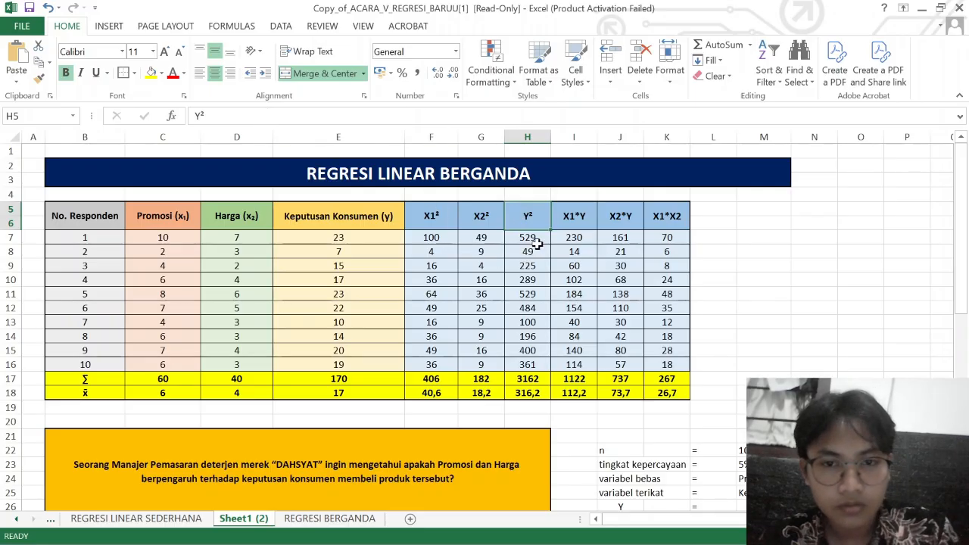
pyautogui.hotkey('ctrl', 'c')
pyautogui.scroll(-4, 535, 325)
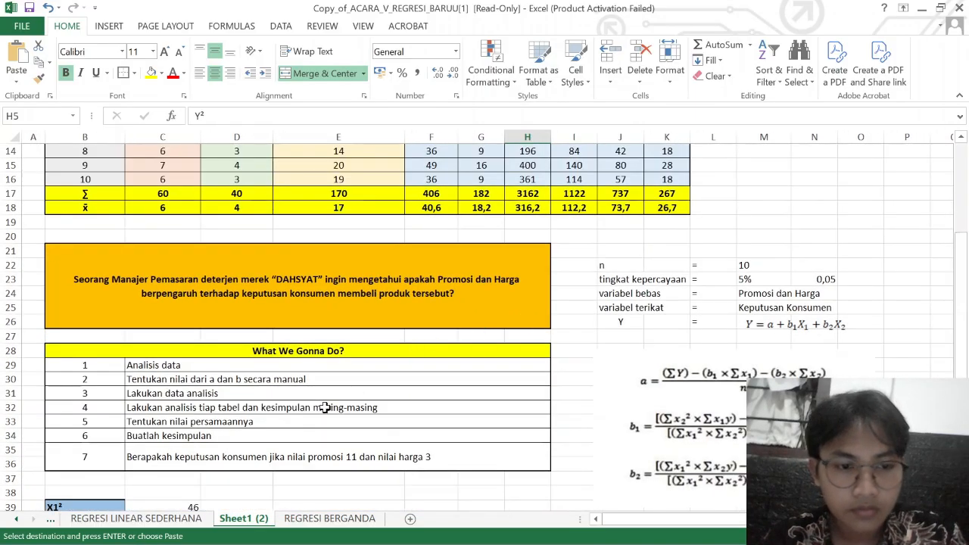
pyautogui.scroll(-3, 324, 408)
pyautogui.click(116, 394)
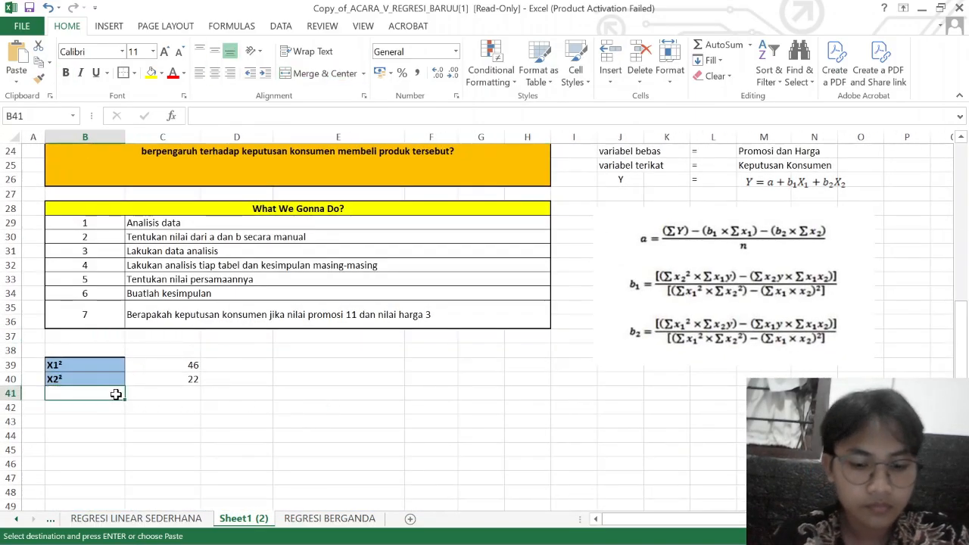
pyautogui.hotkey('ctrl', 'v')
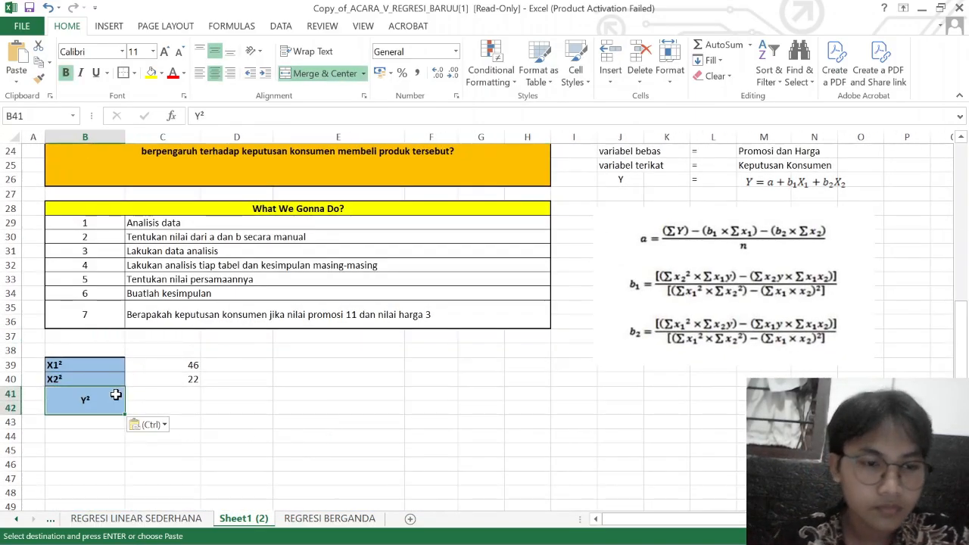
pyautogui.click(322, 74)
# Calculate the Y² value in C41 with the formula =H17-(E17^2/M22), accepting the closing-parenthesis correction.
pyautogui.click(161, 391)
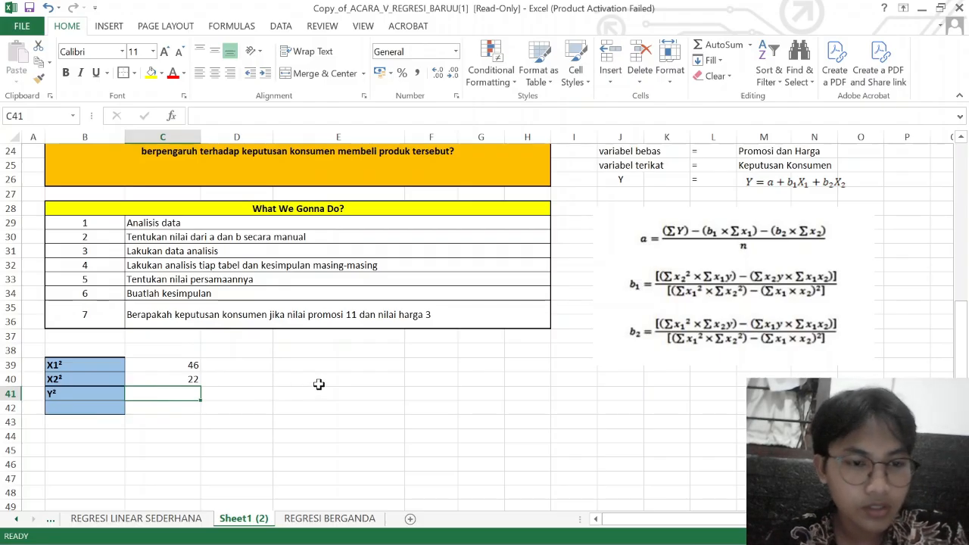
pyautogui.write('=')
pyautogui.scroll(4, 319, 384)
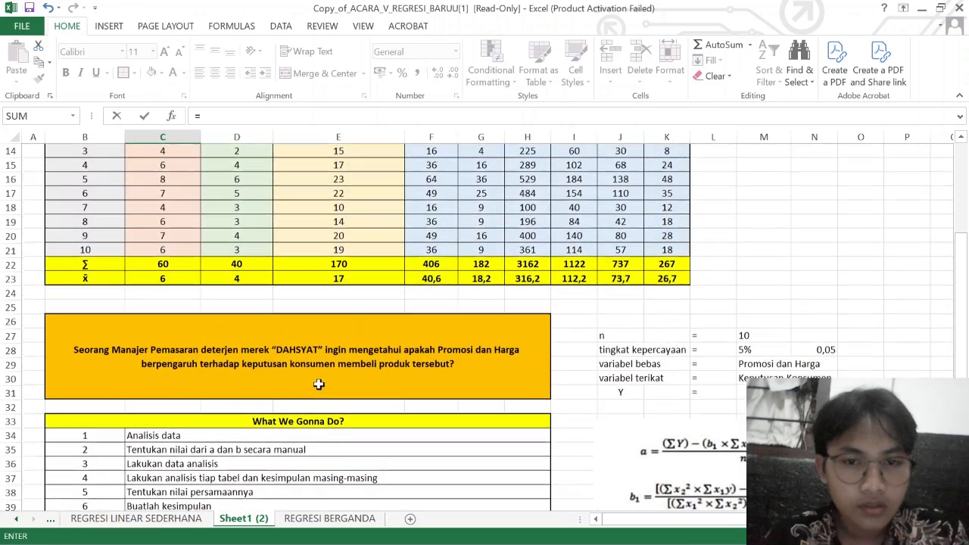
pyautogui.scroll(4, 319, 384)
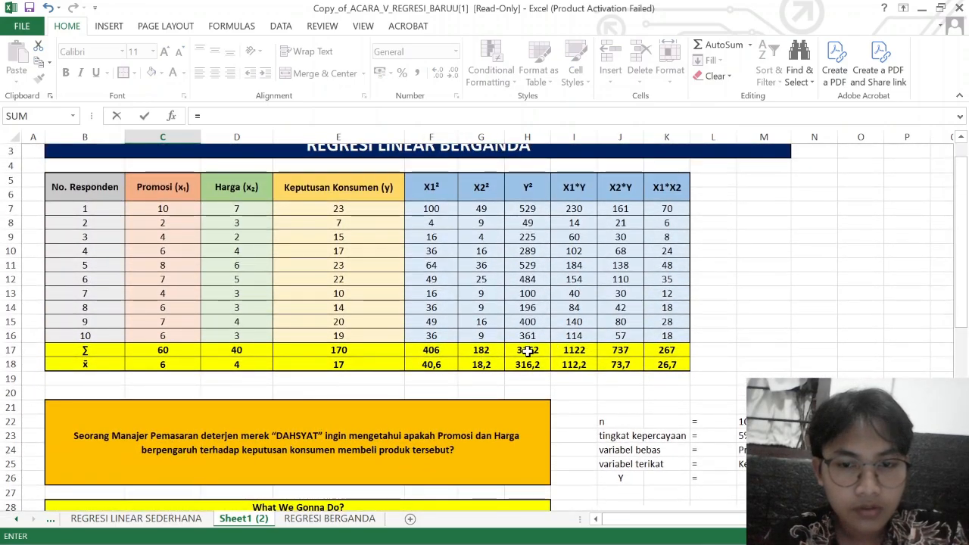
pyautogui.click(528, 351)
pyautogui.write('-(')
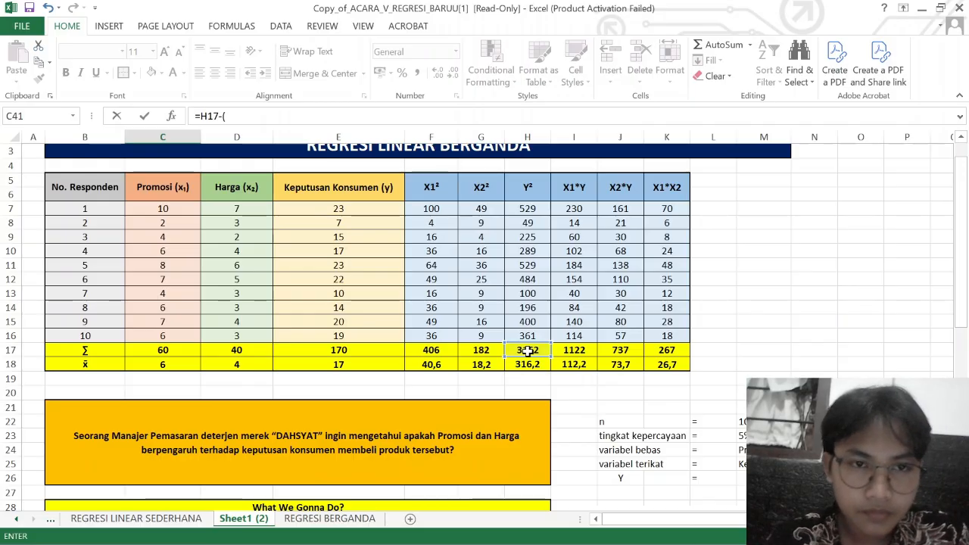
pyautogui.click(337, 351)
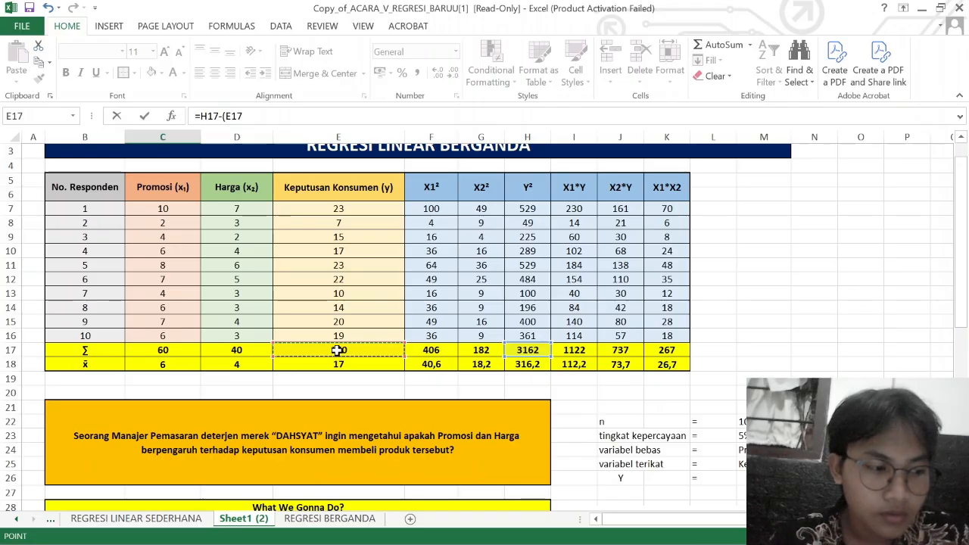
pyautogui.write('^')
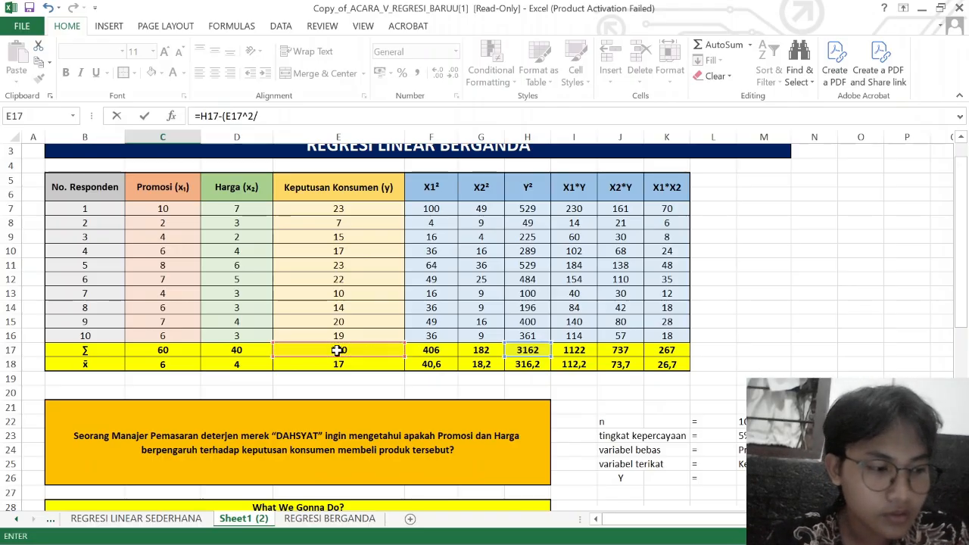
pyautogui.write('2/')
pyautogui.click(741, 422)
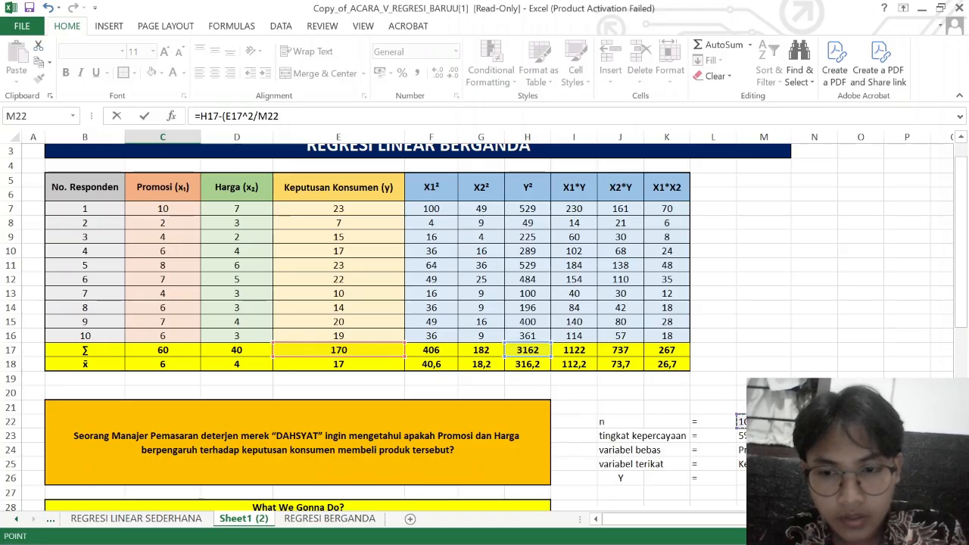
pyautogui.press('Return')
pyautogui.press('Return')
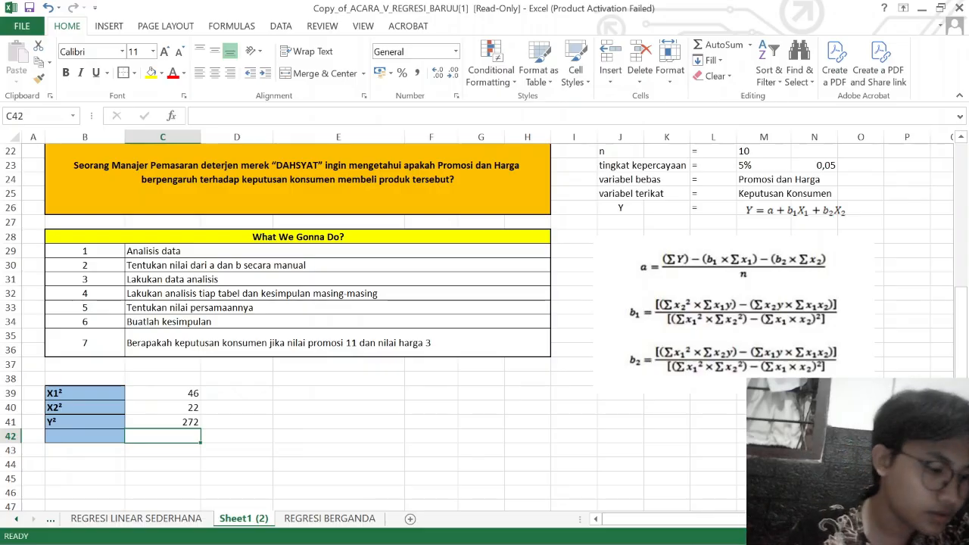
# Copy only the text X1*Y from the header cell I5 and paste it as a label into B42.
pyautogui.scroll(7, 655, 221)
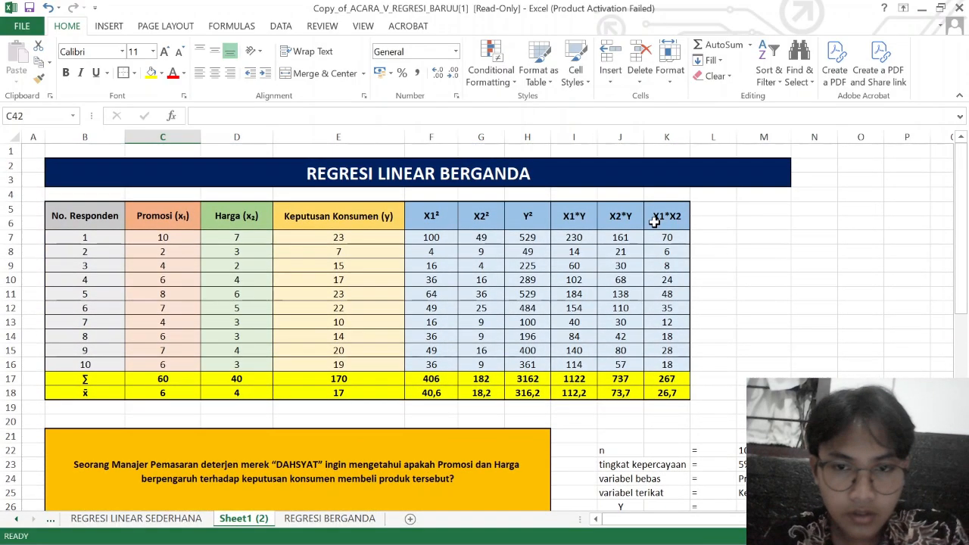
pyautogui.click(574, 217)
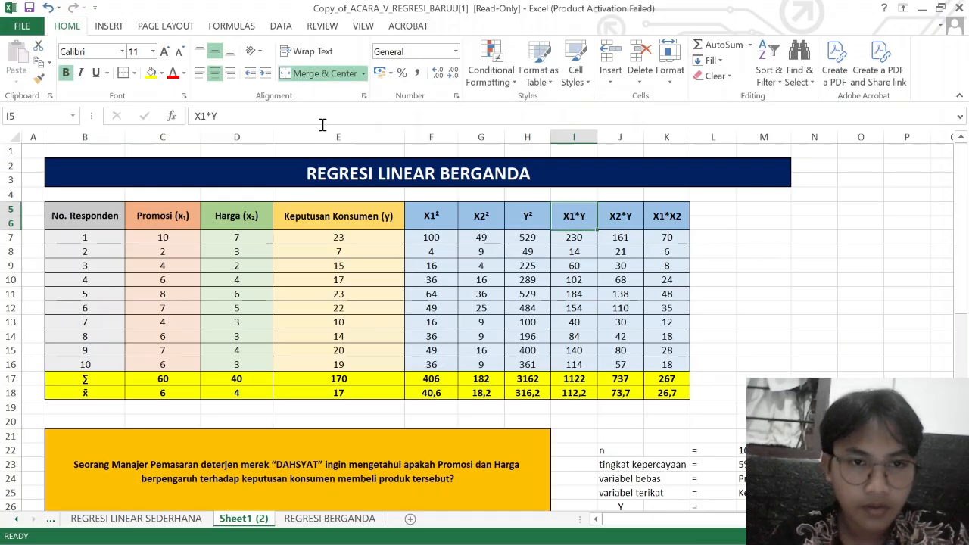
pyautogui.moveTo(236, 115); pyautogui.dragTo(172, 115)
pyautogui.hotkey('ctrl', 'c')
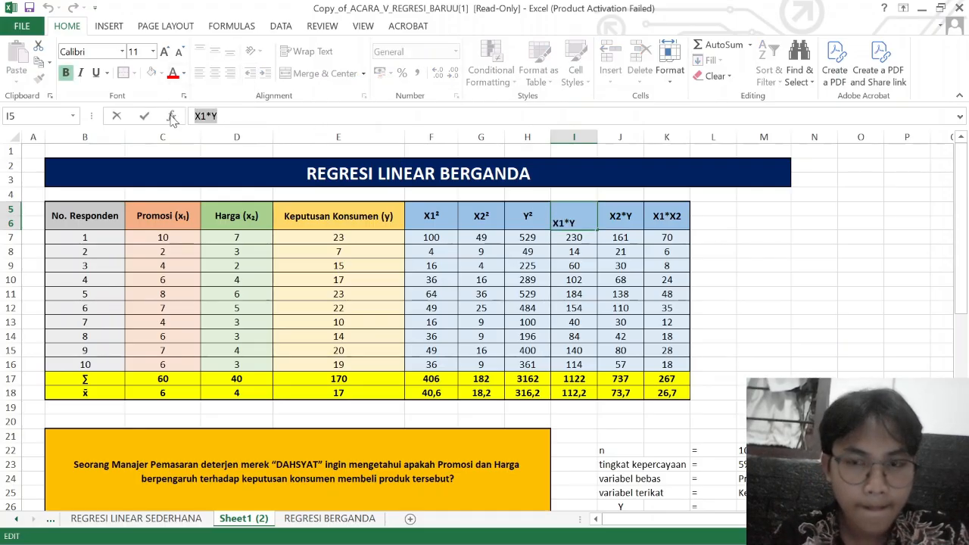
pyautogui.scroll(-14, 433, 366)
pyautogui.scroll(4, 432, 366)
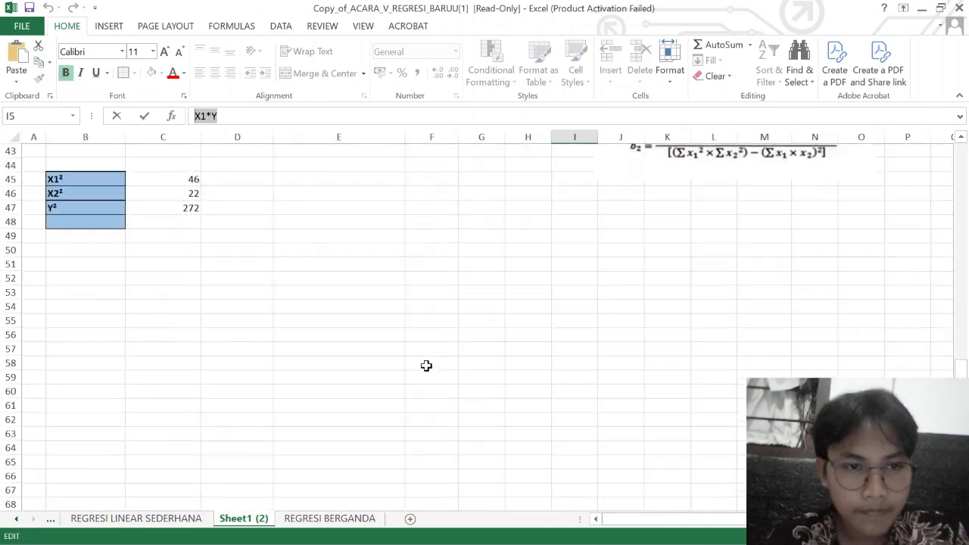
pyautogui.click(89, 325)
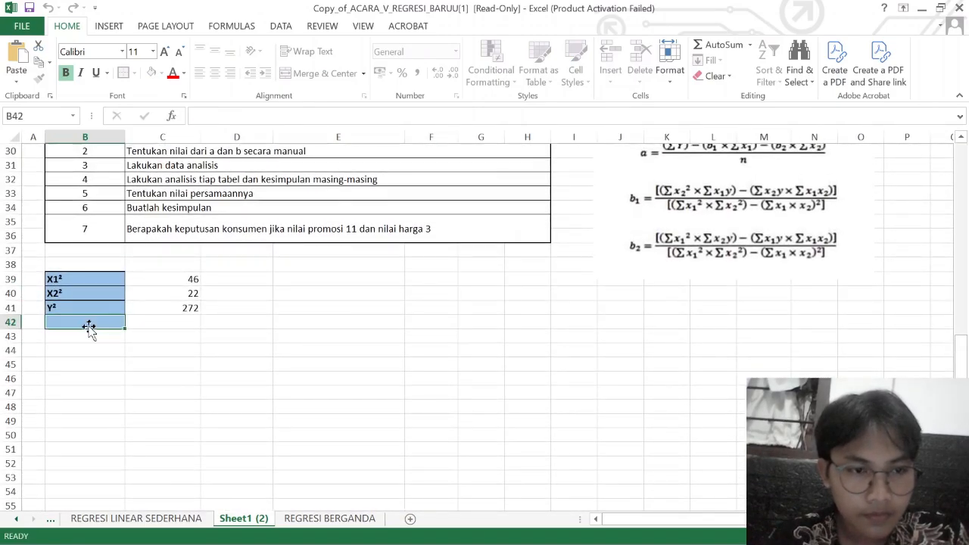
pyautogui.hotkey('ctrl', 'v')
# Calculate the X1*Y value in C42 with the formula =I17-(C17*E17)/M22.
pyautogui.click(174, 318)
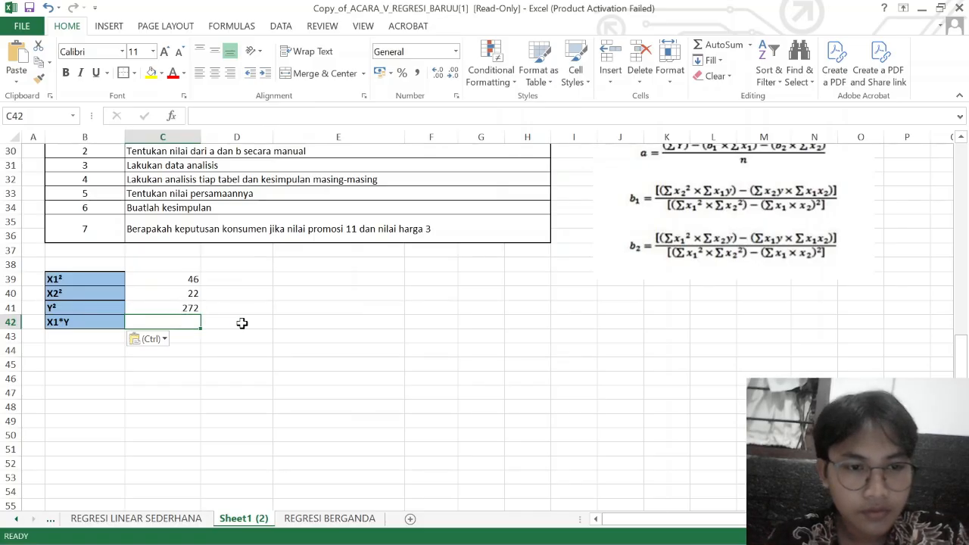
pyautogui.scroll(1, 242, 323)
pyautogui.write('=')
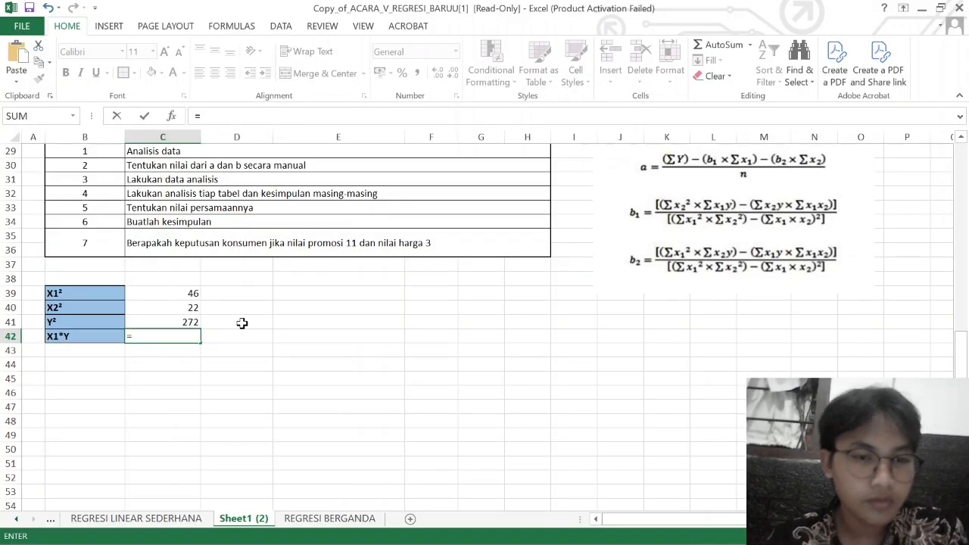
pyautogui.scroll(4, 306, 343)
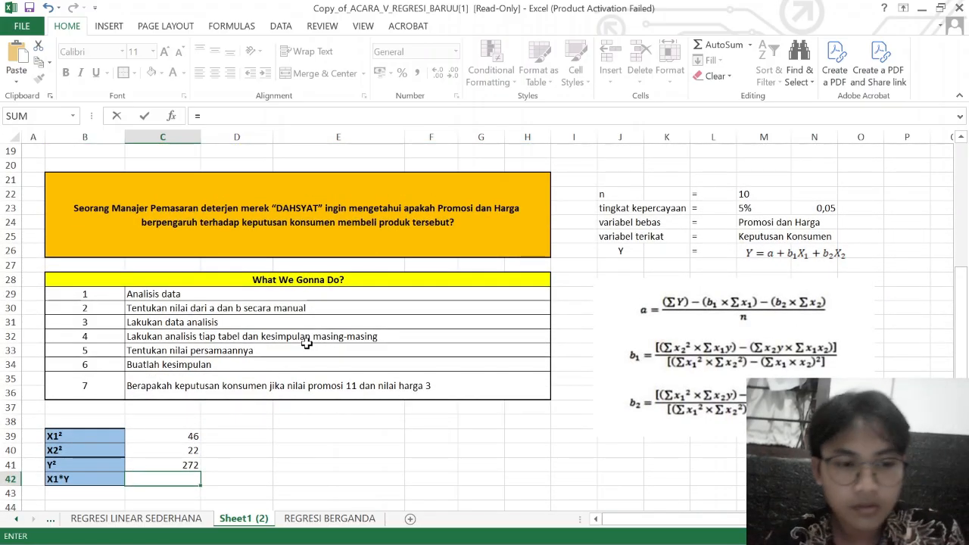
pyautogui.scroll(5, 306, 343)
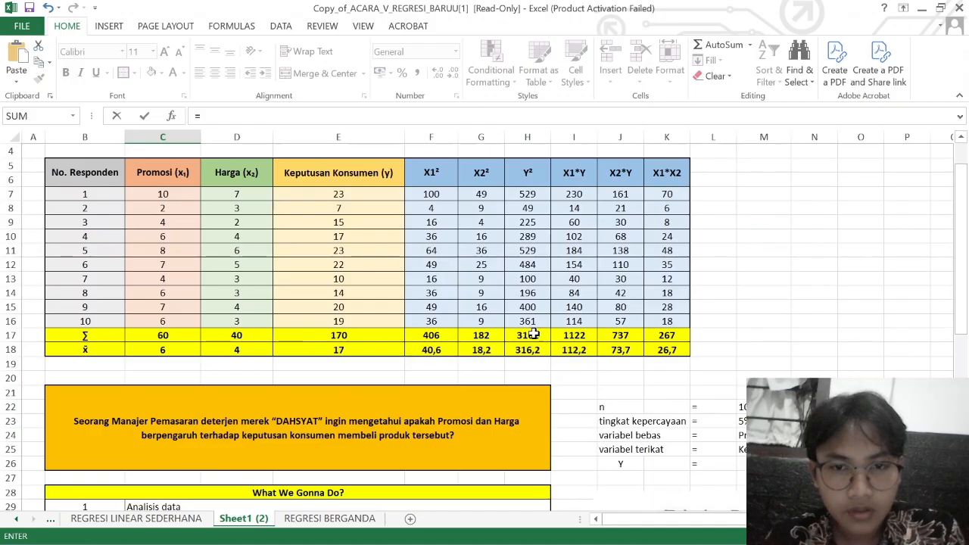
pyautogui.click(573, 337)
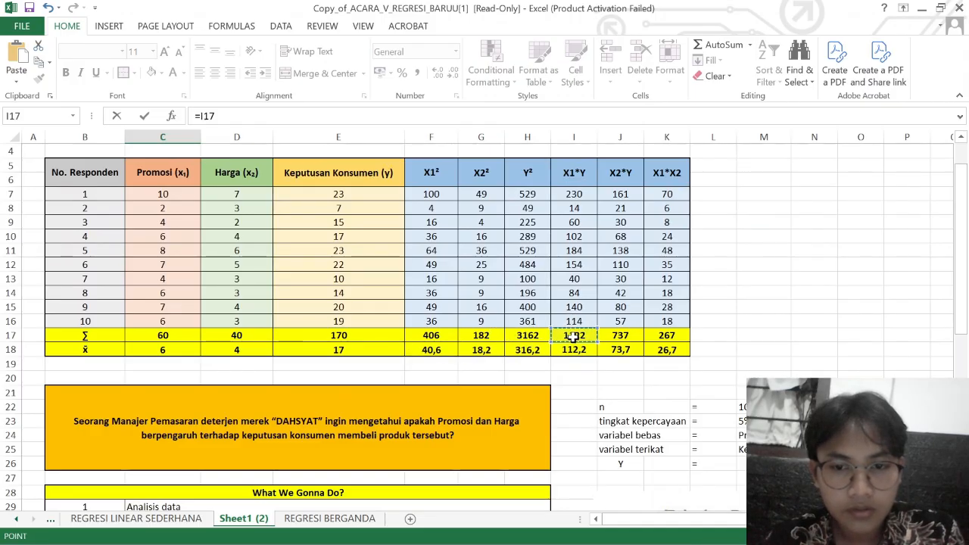
pyautogui.click(277, 115)
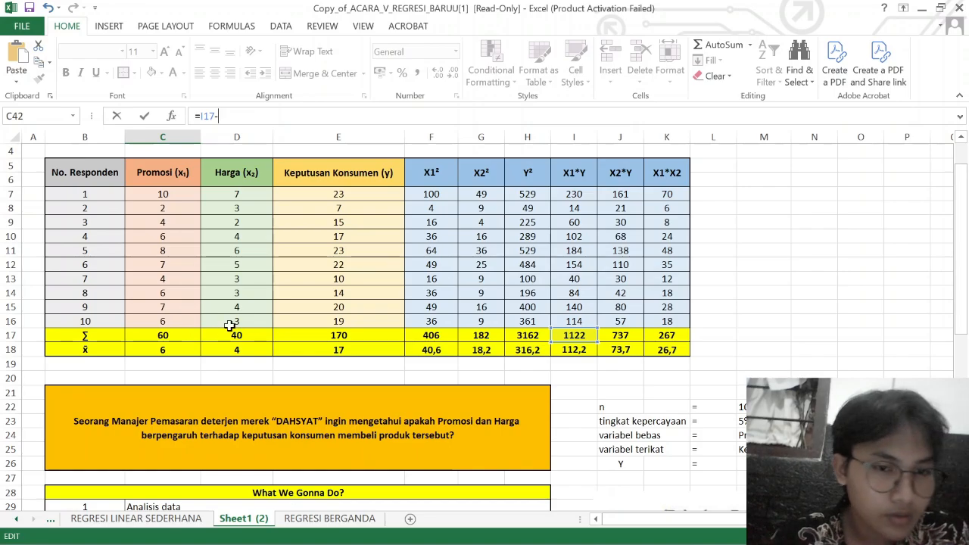
pyautogui.click(174, 337)
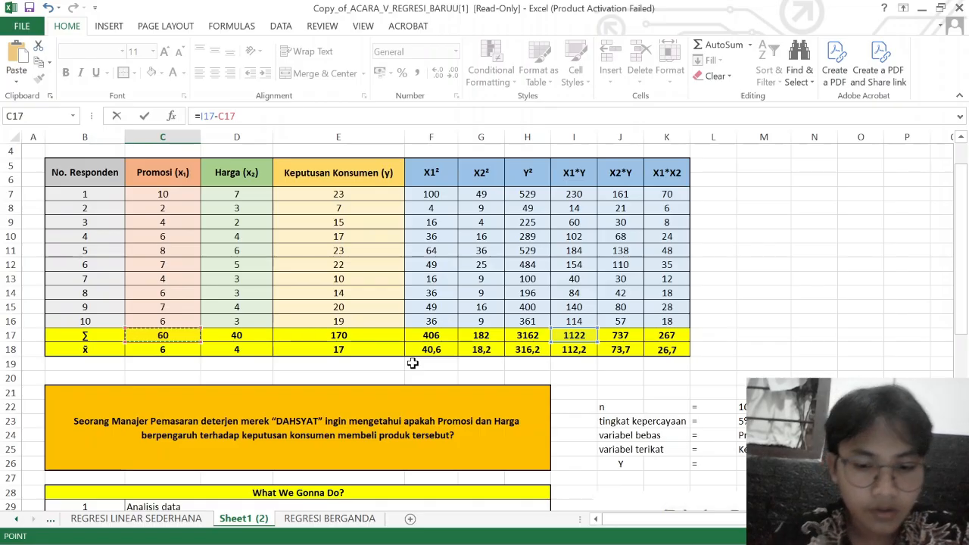
pyautogui.write('^')
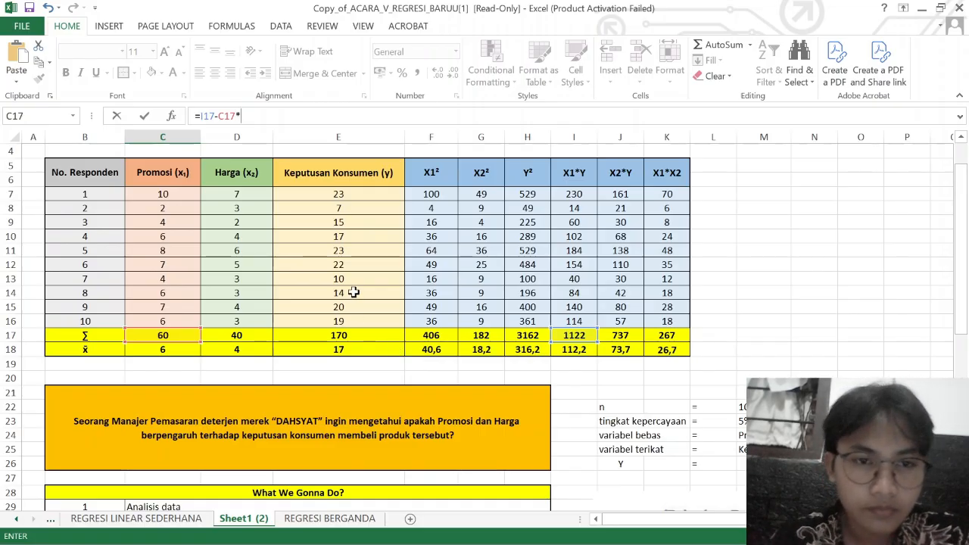
pyautogui.click(291, 336)
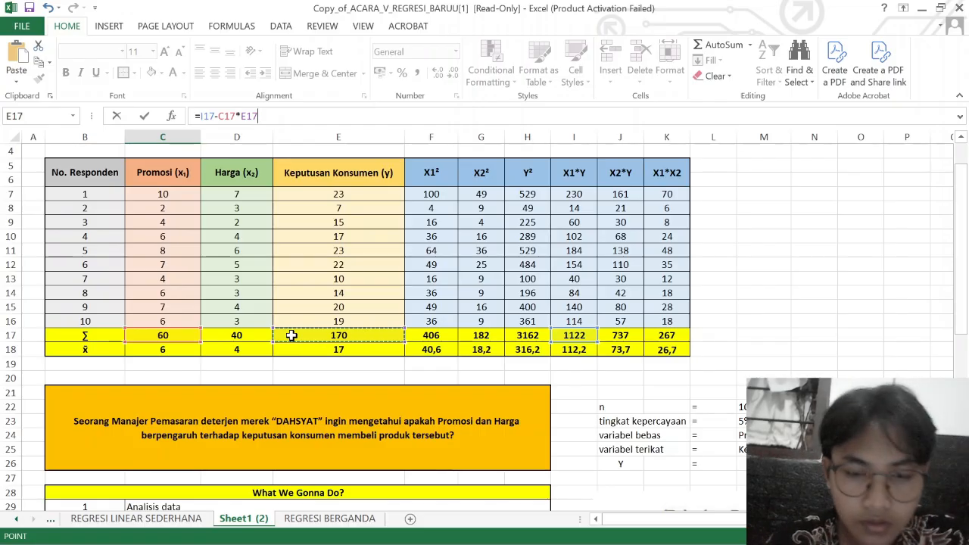
pyautogui.write(')')
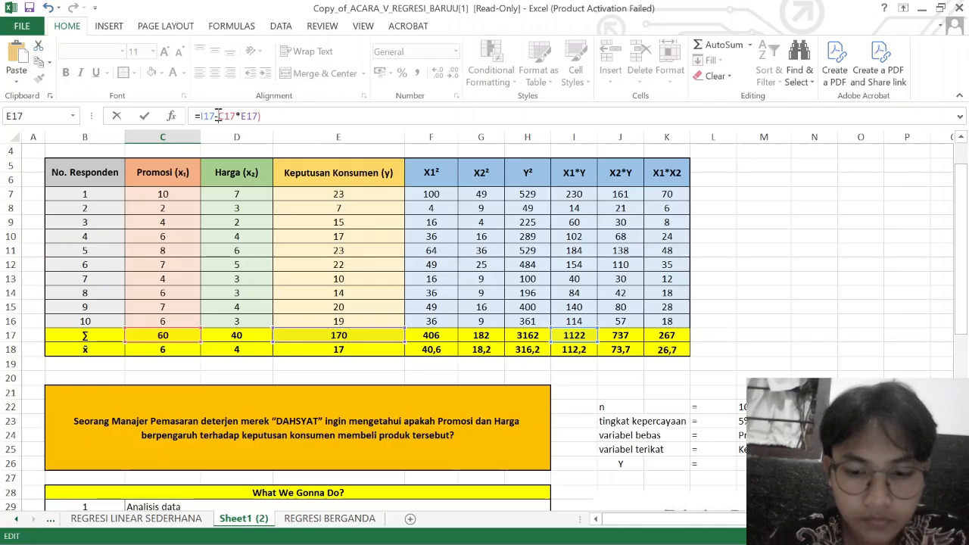
pyautogui.write('(')
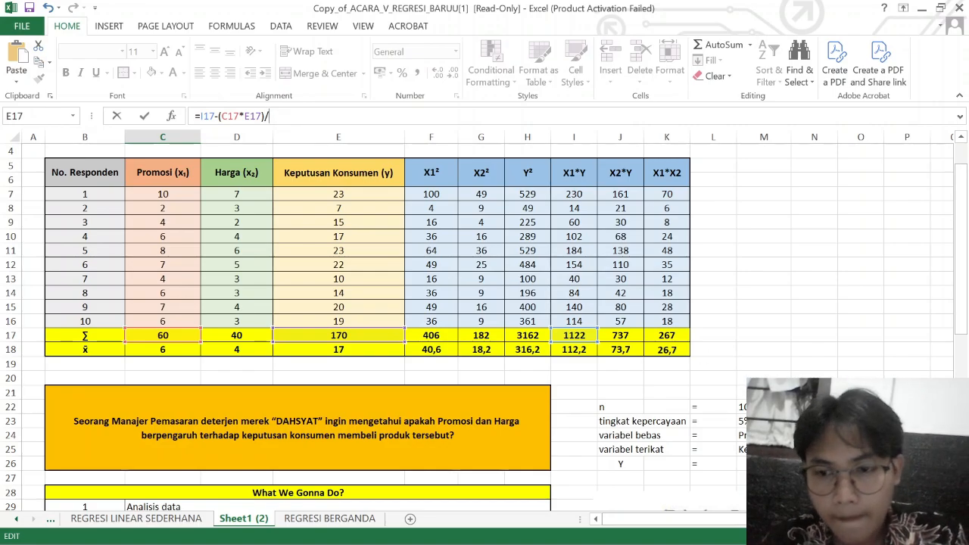
pyautogui.click(742, 407)
pyautogui.press('Return')
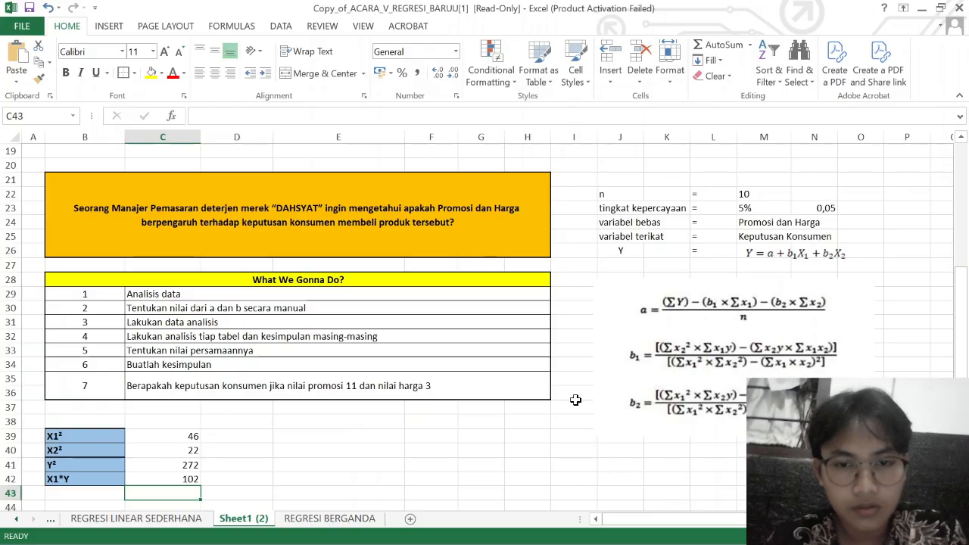
# Copy the X2*Y column header from J5 to B43 and unmerge the pasted label so it occupies a single row.
pyautogui.scroll(6, 575, 400)
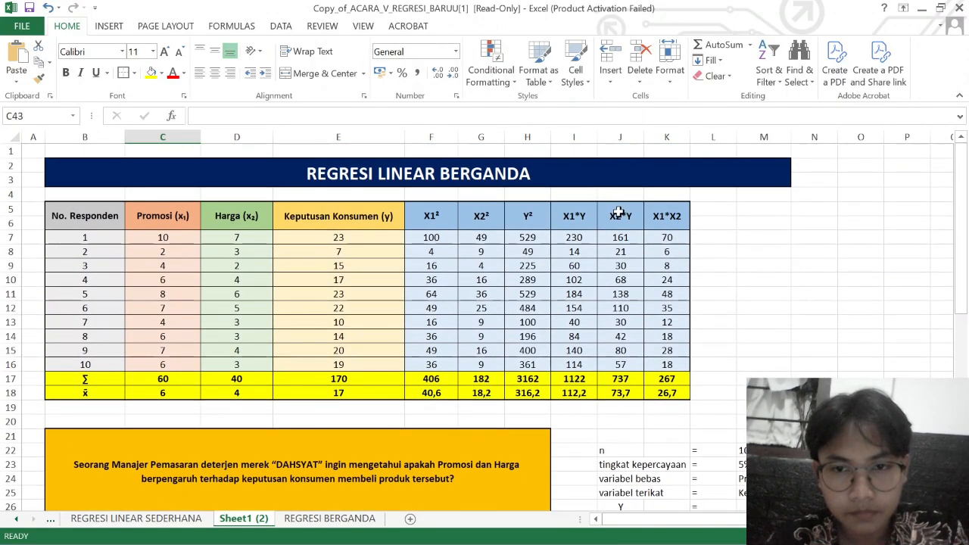
pyautogui.click(619, 215)
pyautogui.hotkey('ctrl', 'c')
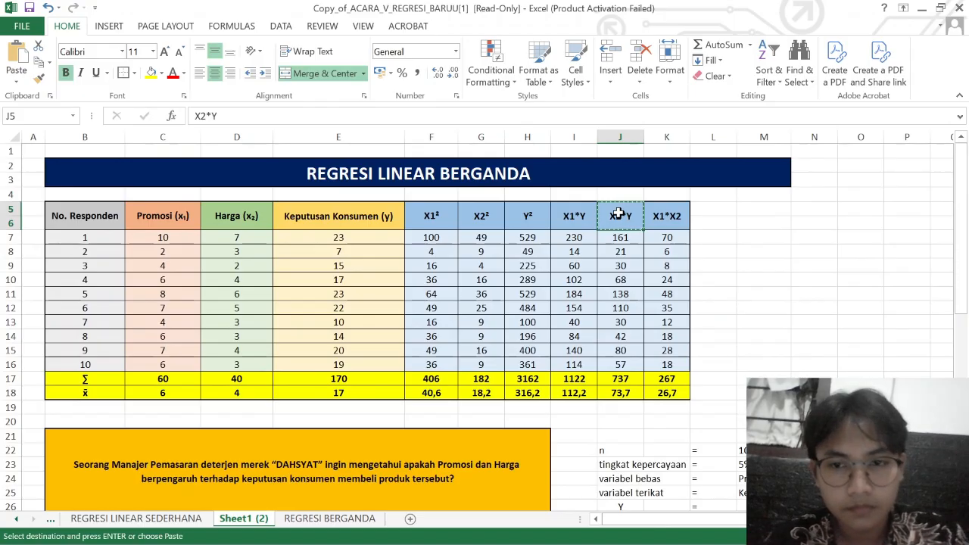
pyautogui.scroll(-5, 382, 284)
pyautogui.scroll(-4, 188, 452)
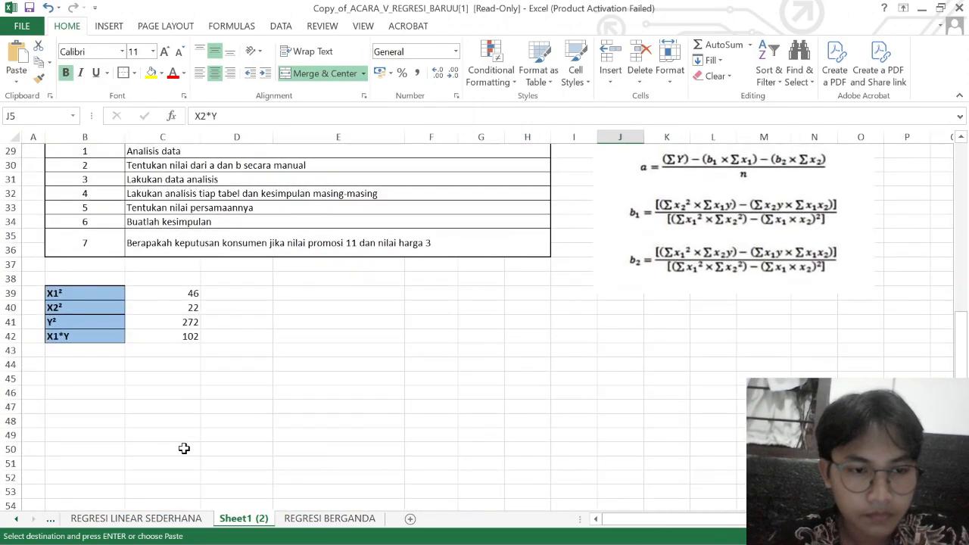
pyautogui.click(109, 350)
pyautogui.hotkey('ctrl', 'v')
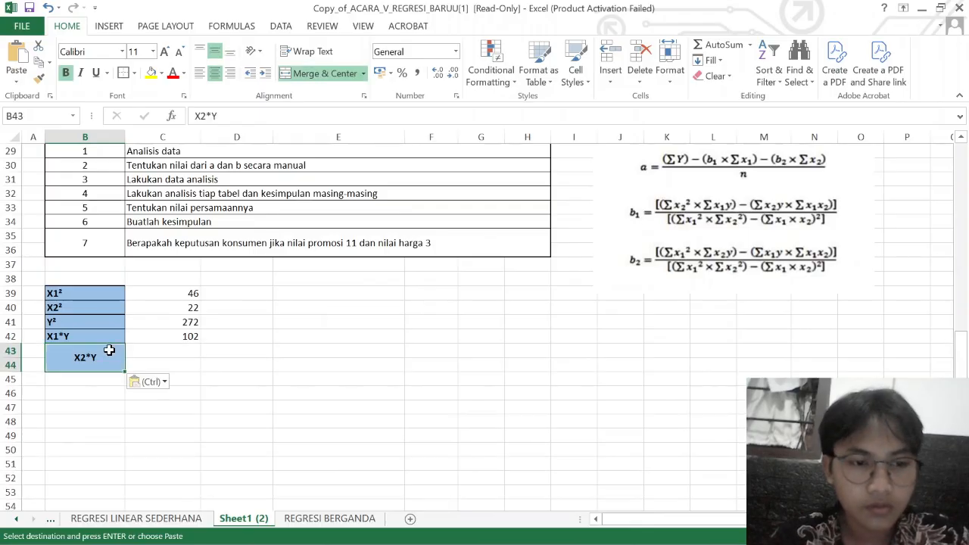
pyautogui.click(324, 73)
pyautogui.click(318, 247)
# Copy only the text X1*X2 from the header cell K5 and paste it as a label into B44.
pyautogui.scroll(9, 318, 247)
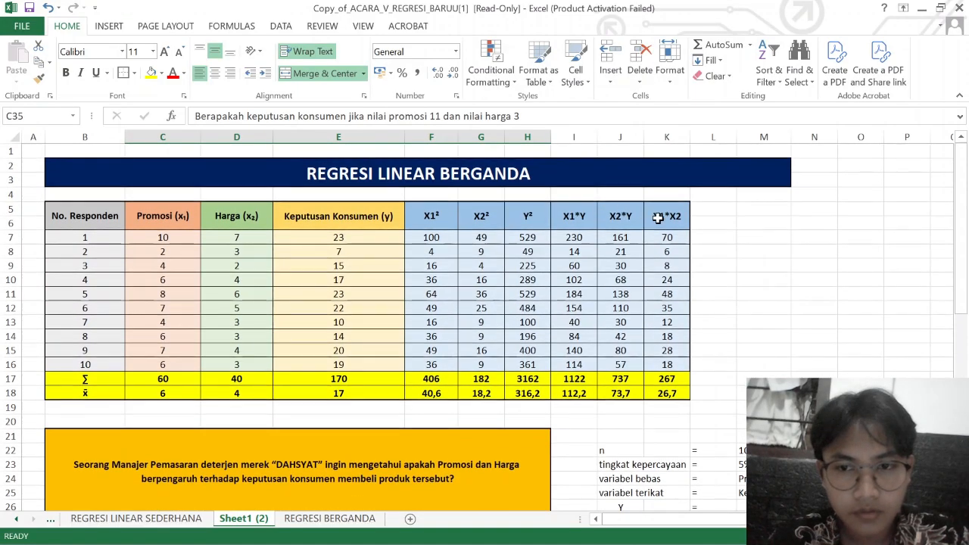
pyautogui.click(658, 218)
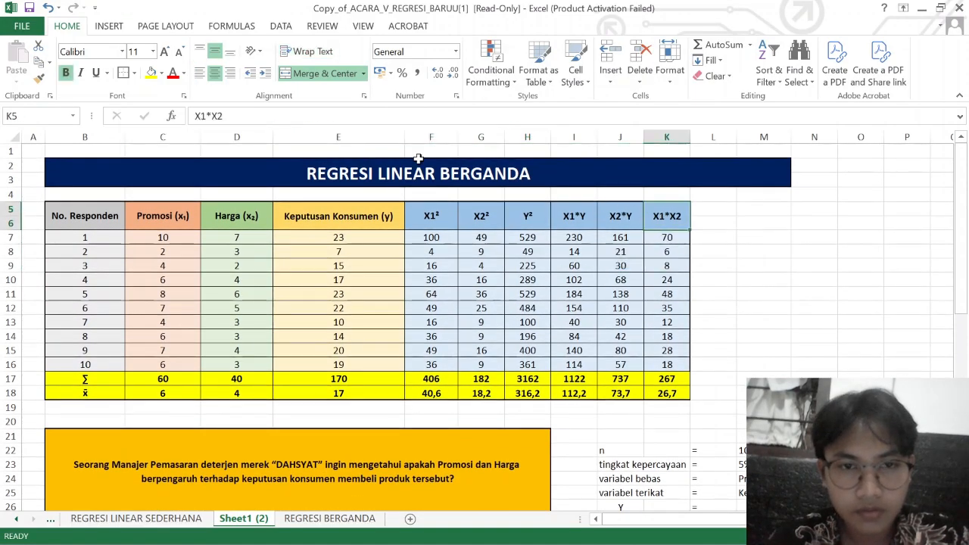
pyautogui.moveTo(243, 116); pyautogui.dragTo(191, 116)
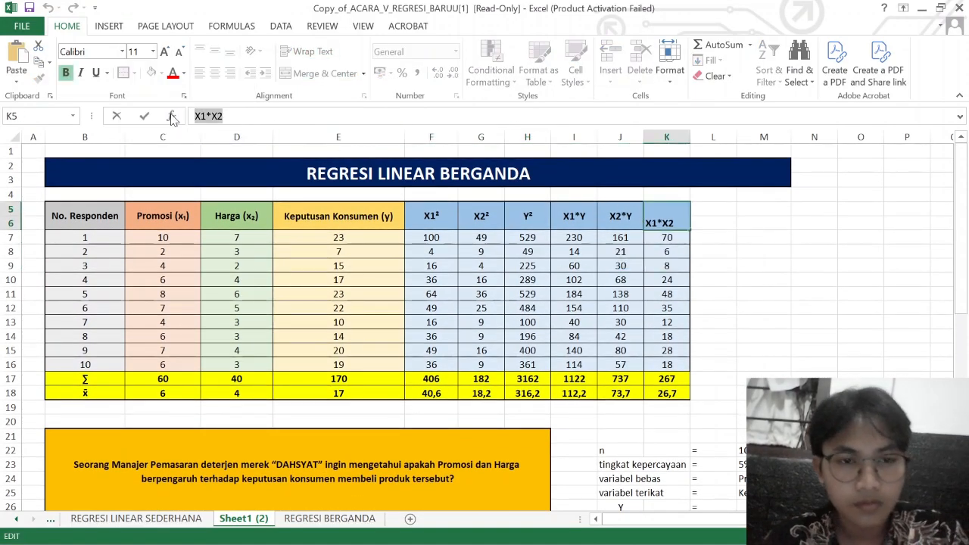
pyautogui.scroll(-7, 318, 346)
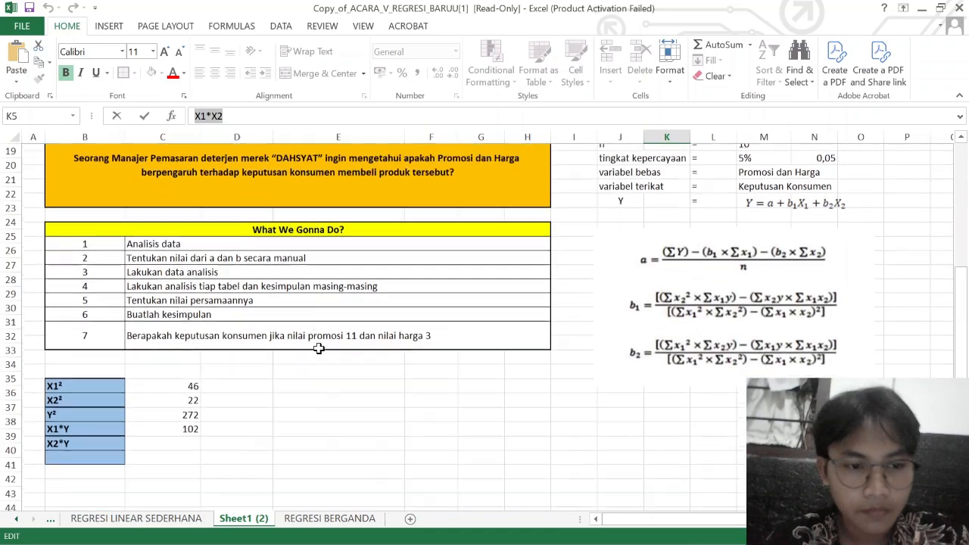
pyautogui.click(98, 452)
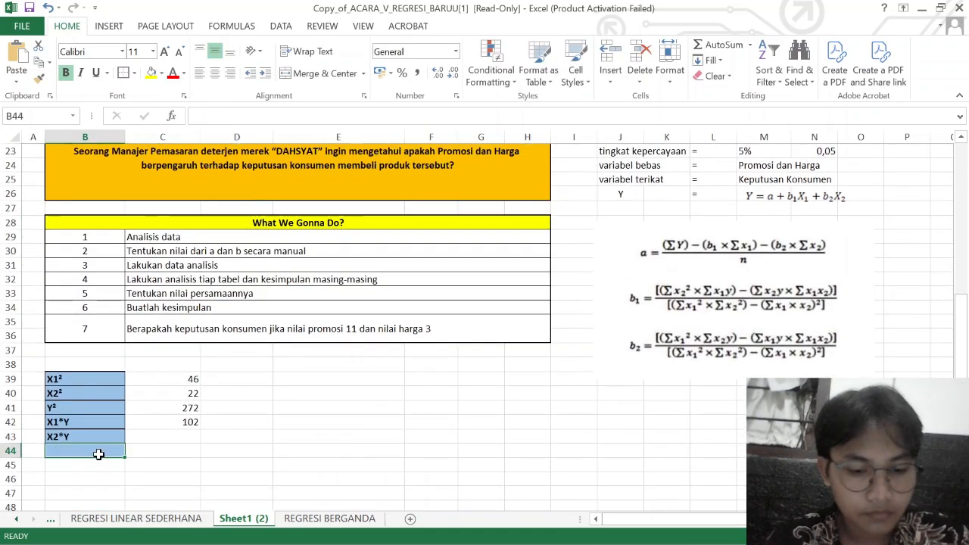
pyautogui.hotkey('ctrl', 'v')
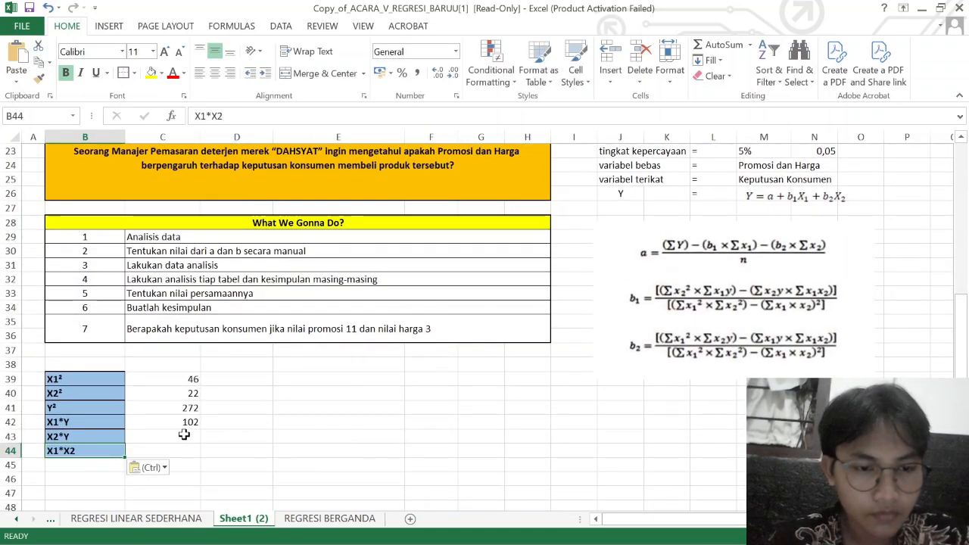
# Calculate the X2*Y value in C43 with the formula =J17-(D17*E17)/M22.
pyautogui.click(184, 434)
pyautogui.write('=')
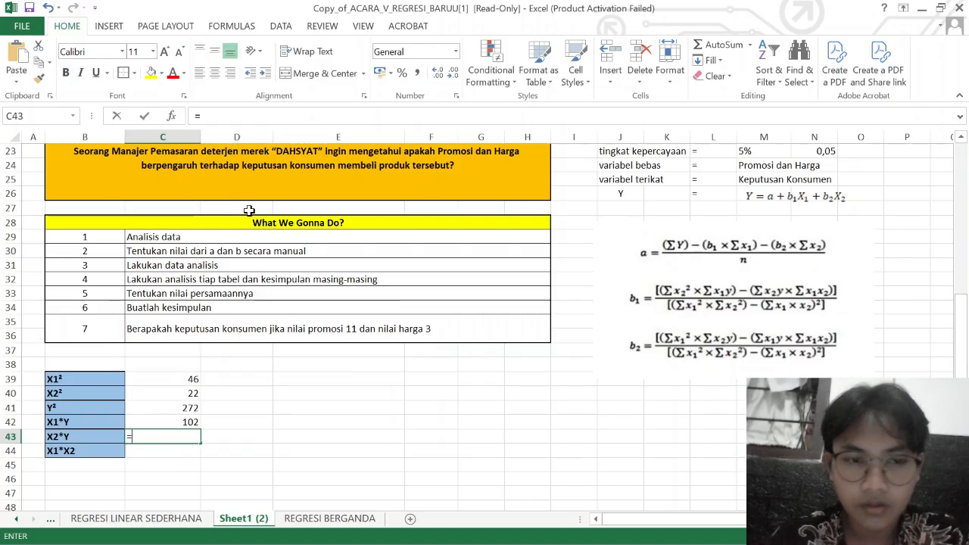
pyautogui.scroll(2, 378, 347)
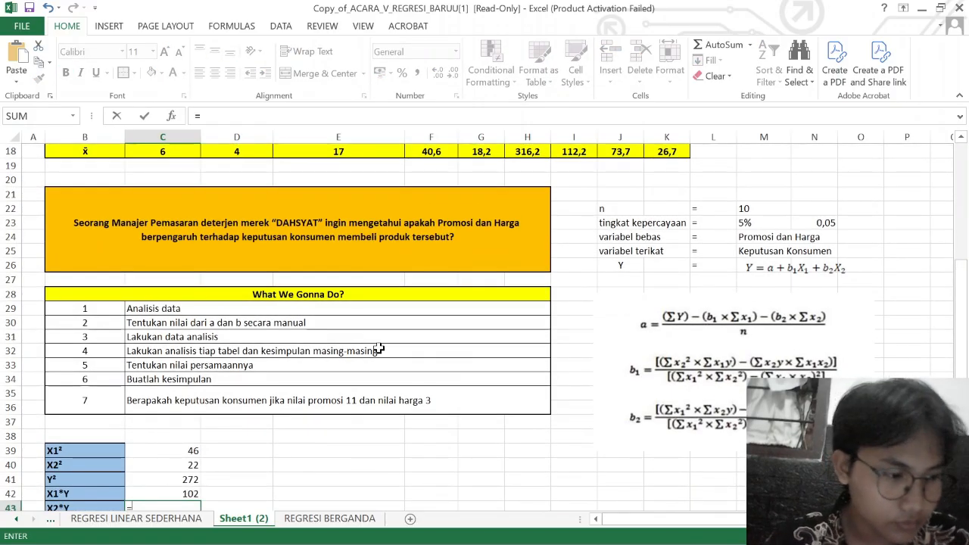
pyautogui.scroll(5, 378, 346)
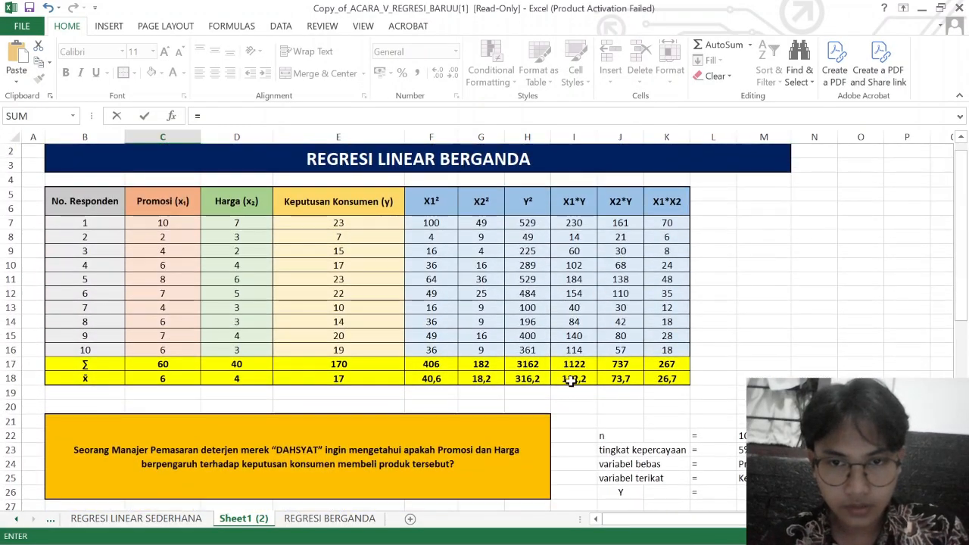
pyautogui.click(620, 364)
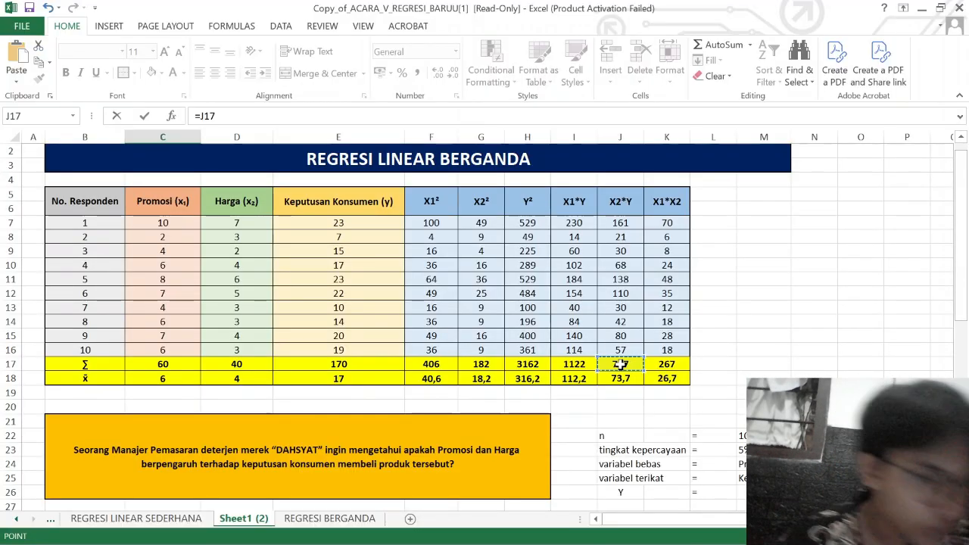
pyautogui.write('-(')
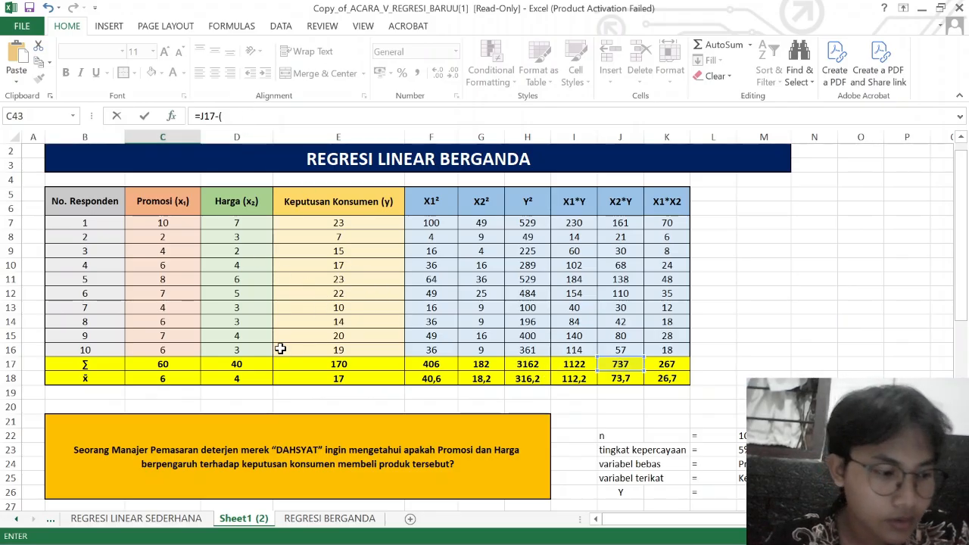
pyautogui.click(236, 366)
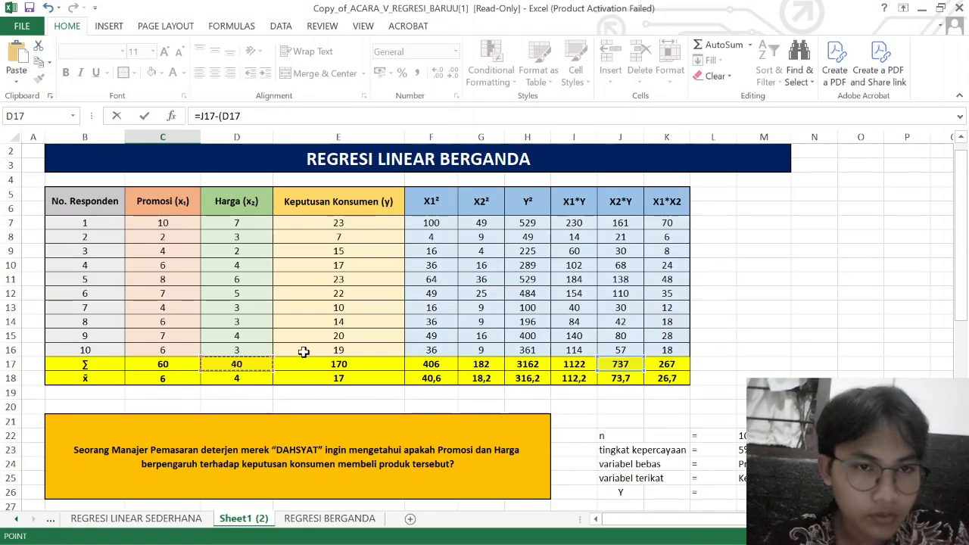
pyautogui.write('*')
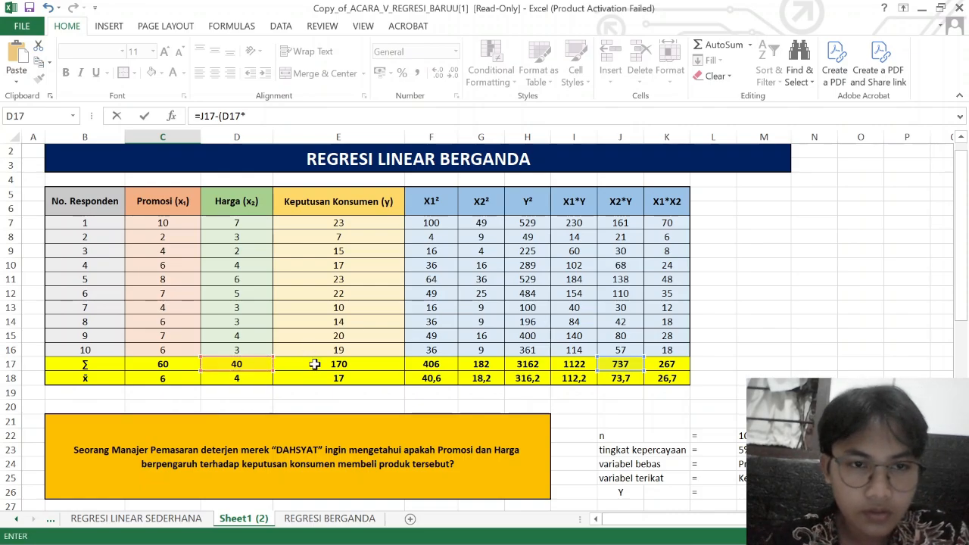
pyautogui.click(338, 365)
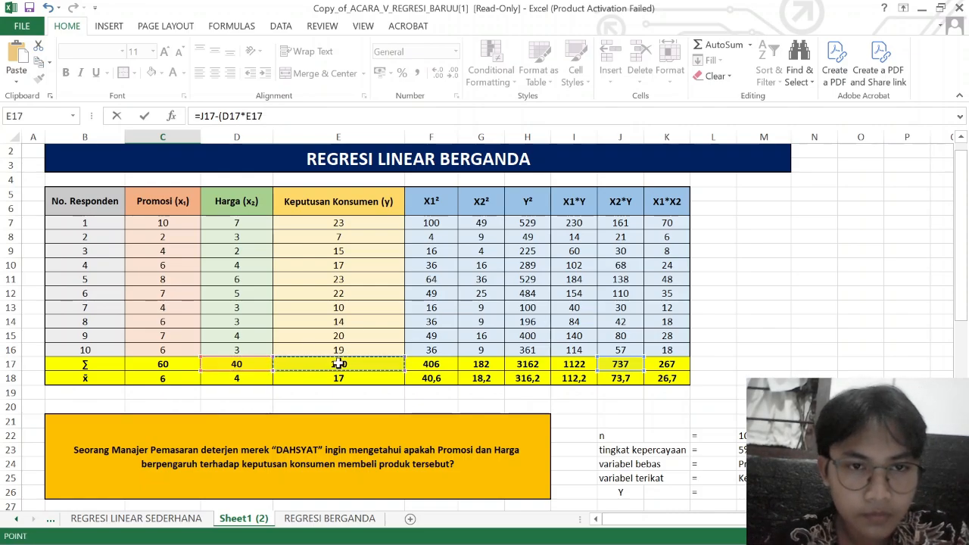
pyautogui.write(')/')
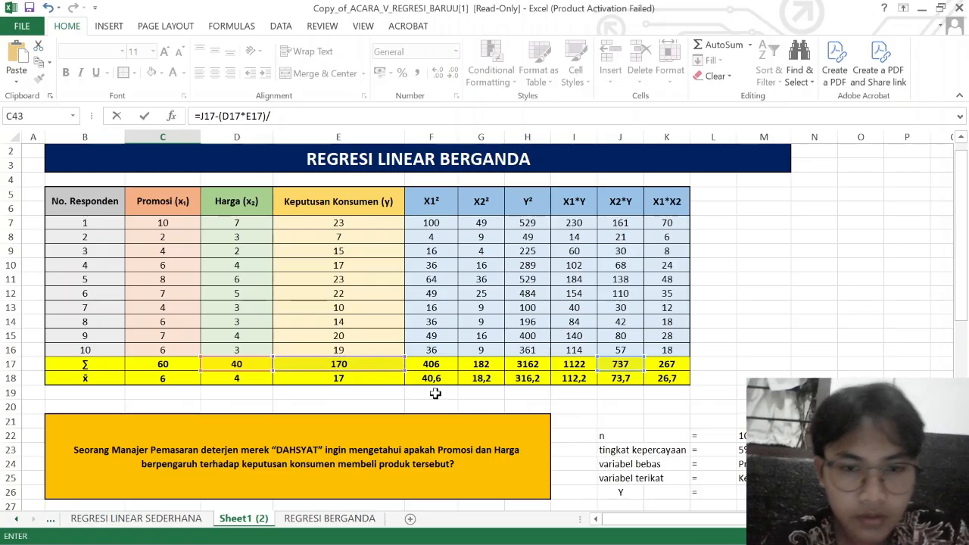
pyautogui.click(763, 436)
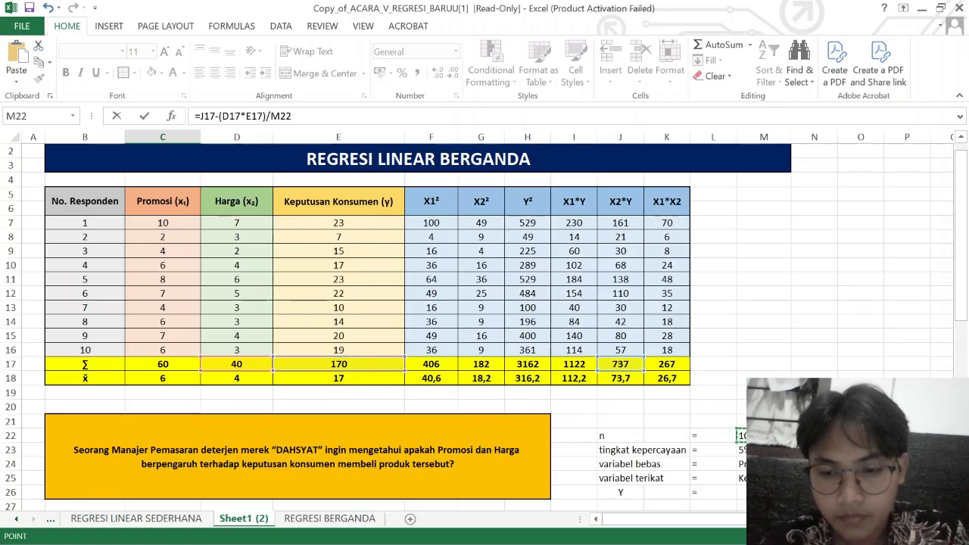
pyautogui.press('Return')
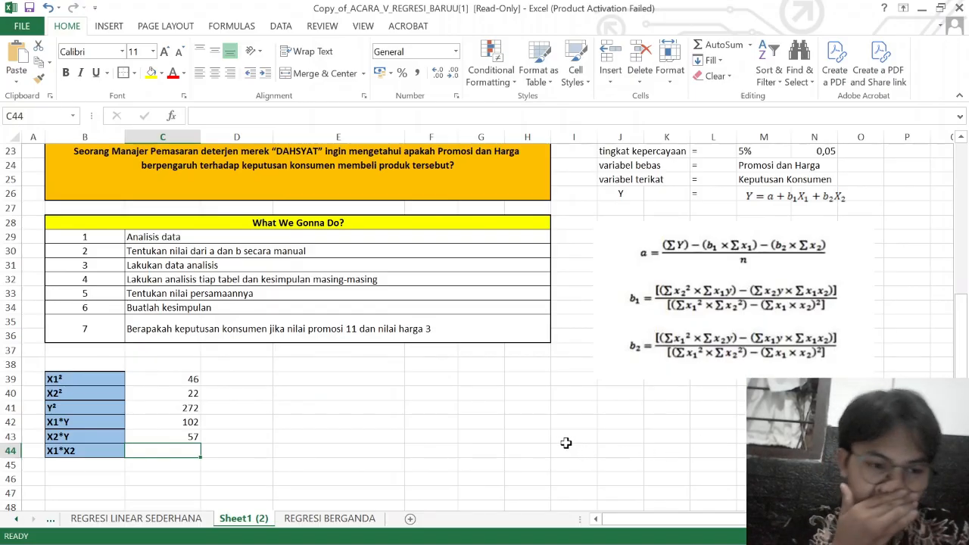
# Calculate the X1*X2 value in C44 with the formula =K17-(C17*D17)/M22.
pyautogui.write('=')
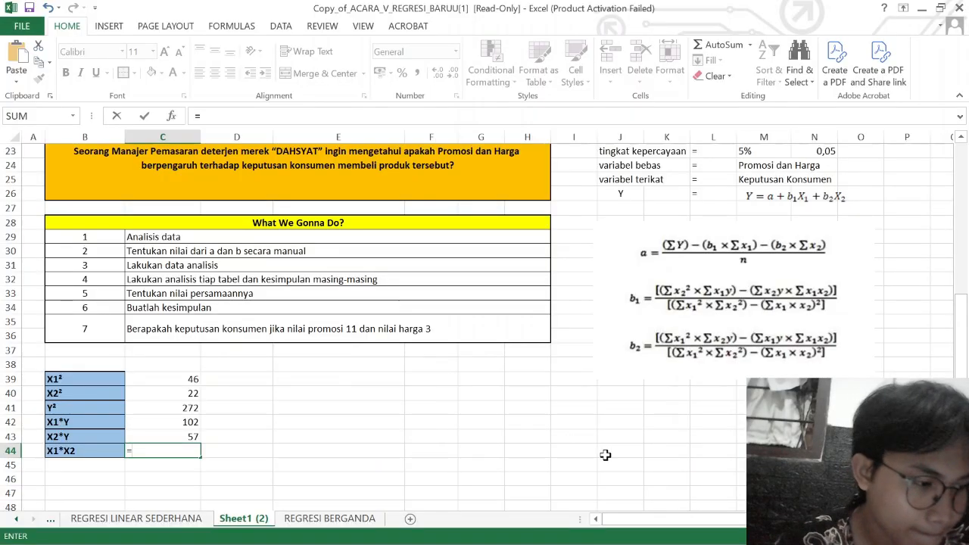
pyautogui.scroll(5, 638, 476)
pyautogui.scroll(3, 638, 476)
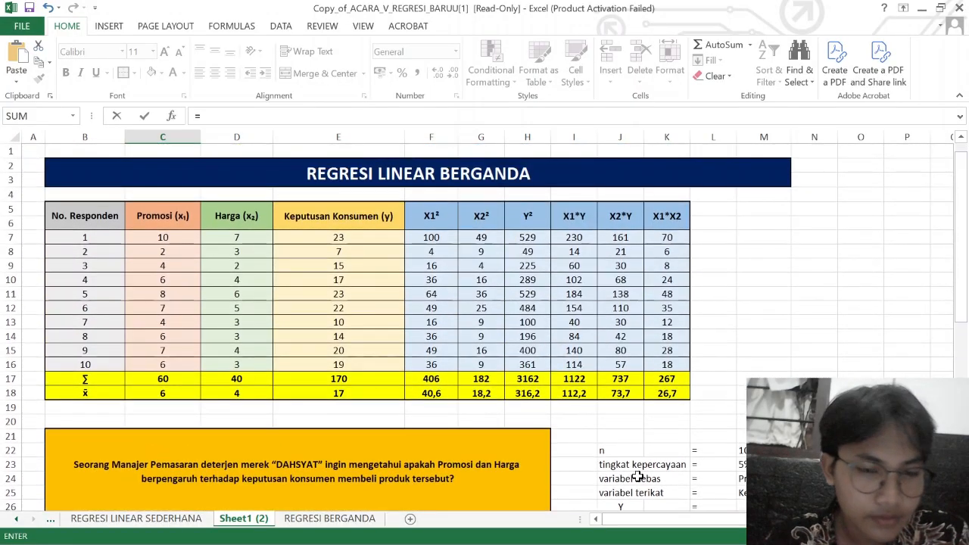
pyautogui.click(666, 379)
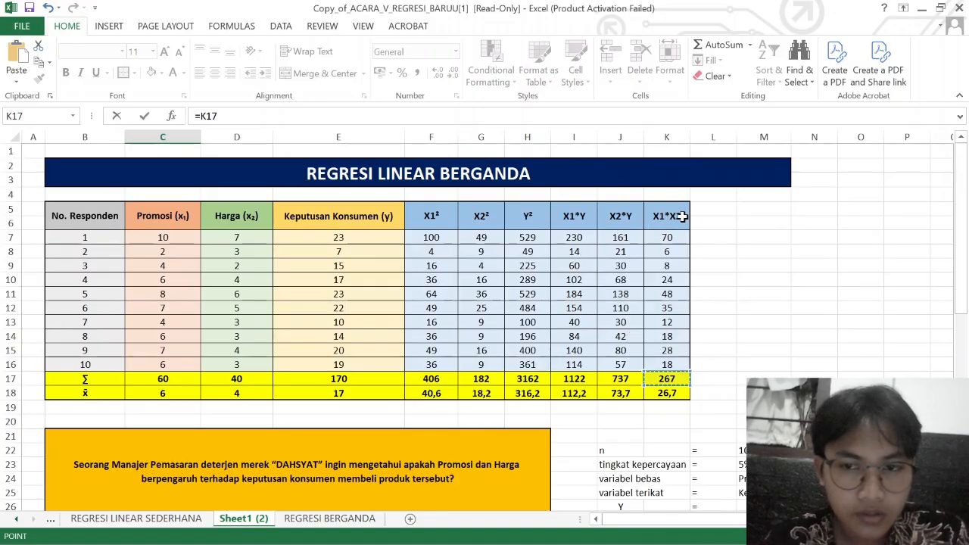
pyautogui.write('-')
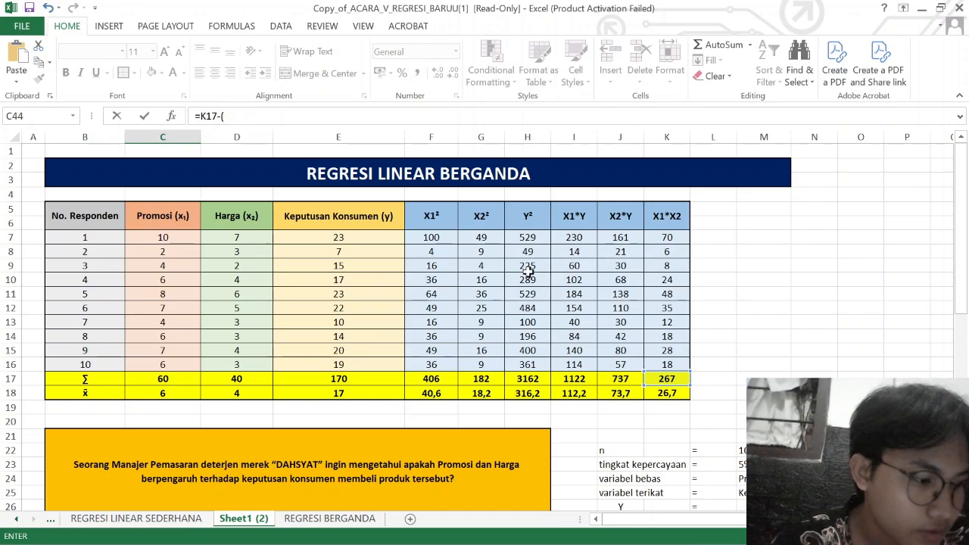
pyautogui.write('(')
pyautogui.click(183, 378)
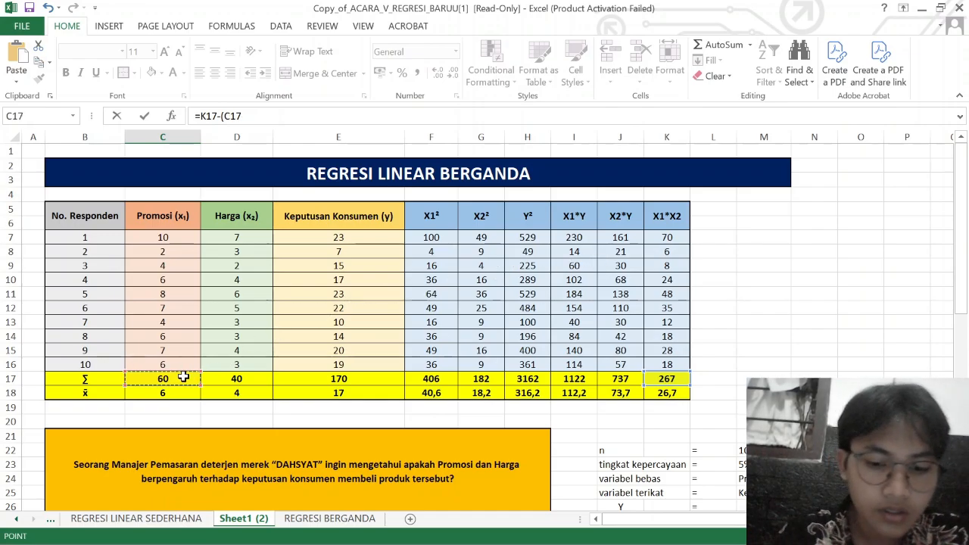
pyautogui.write('*')
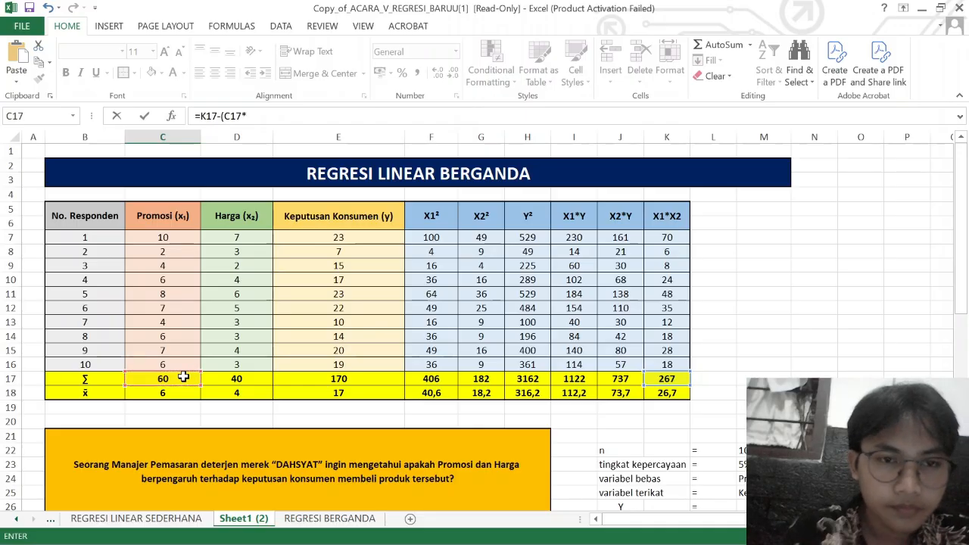
pyautogui.click(213, 378)
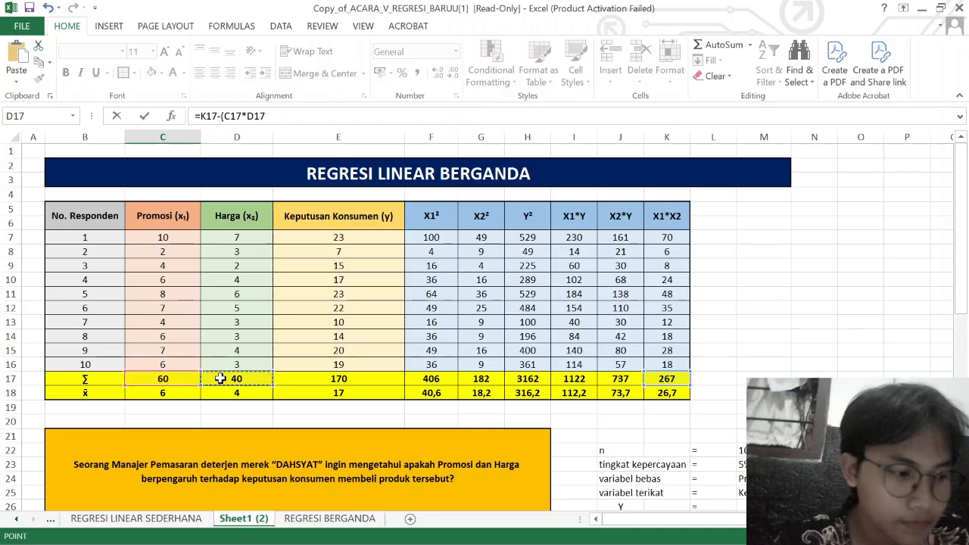
pyautogui.write(')/')
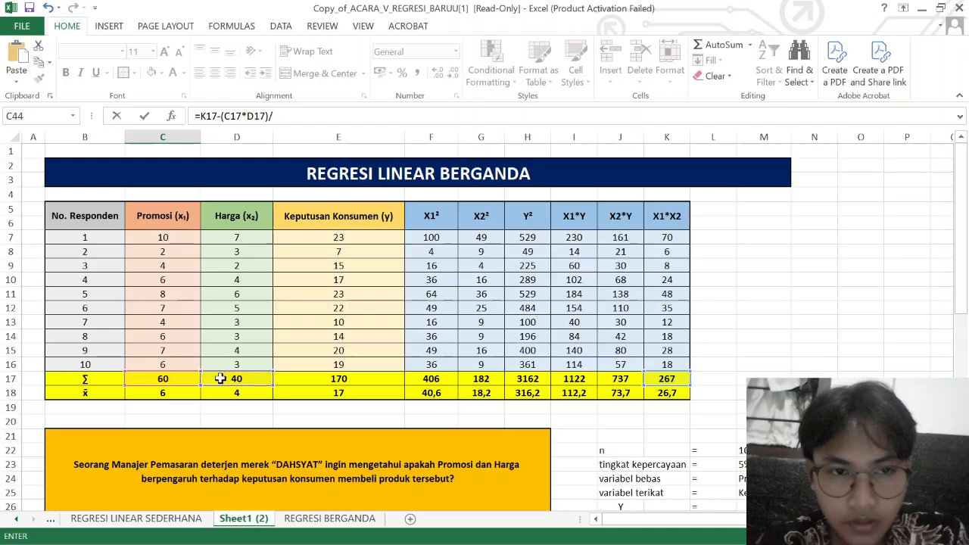
pyautogui.click(754, 451)
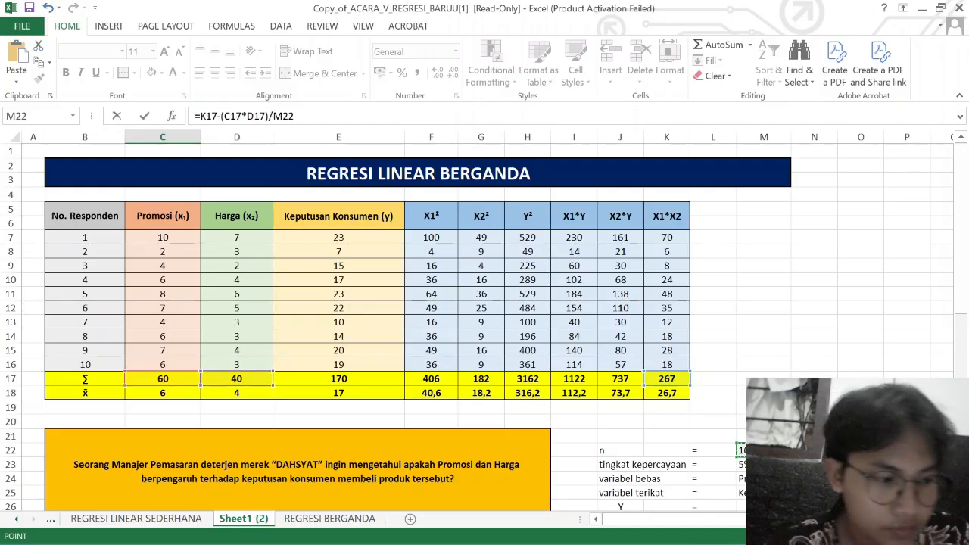
pyautogui.press('Return')
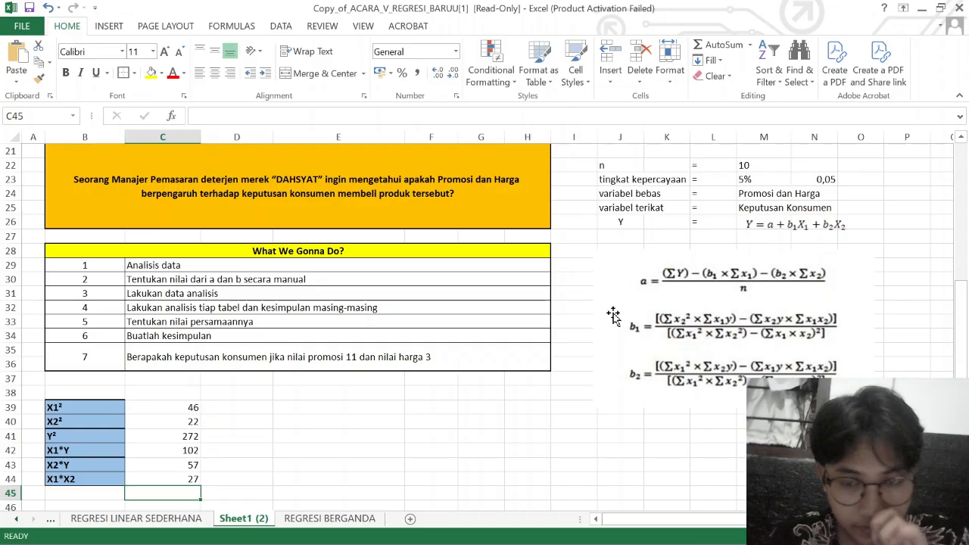
# Enter the coefficient labels a, b1 and b2 in cells B47 to B49, below the deviation sums.
pyautogui.scroll(-2, 636, 384)
pyautogui.scroll(-1, 636, 385)
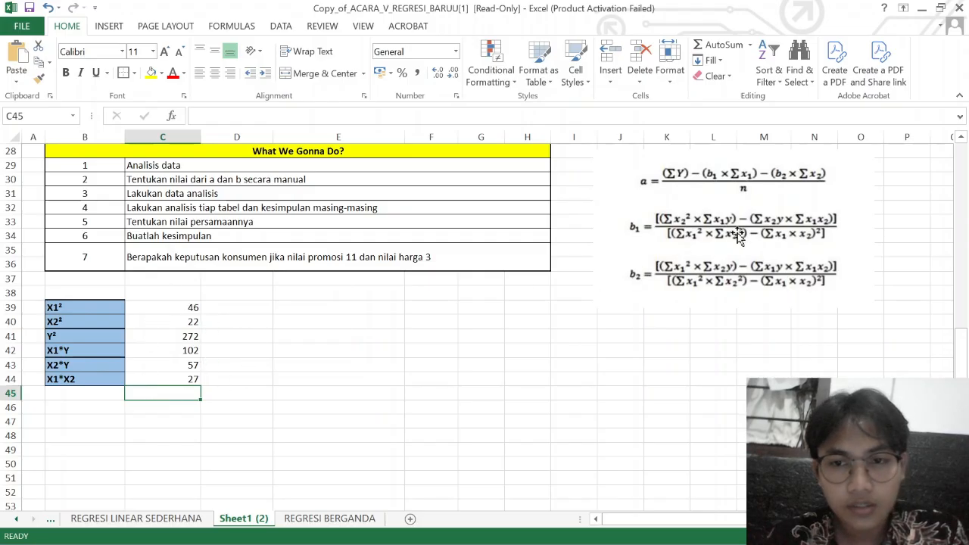
pyautogui.click(515, 384)
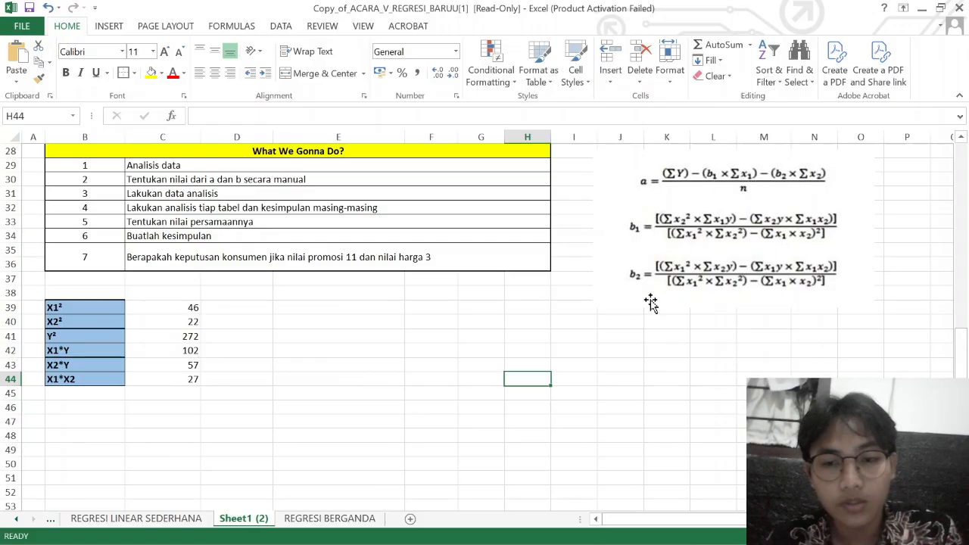
pyautogui.click(113, 423)
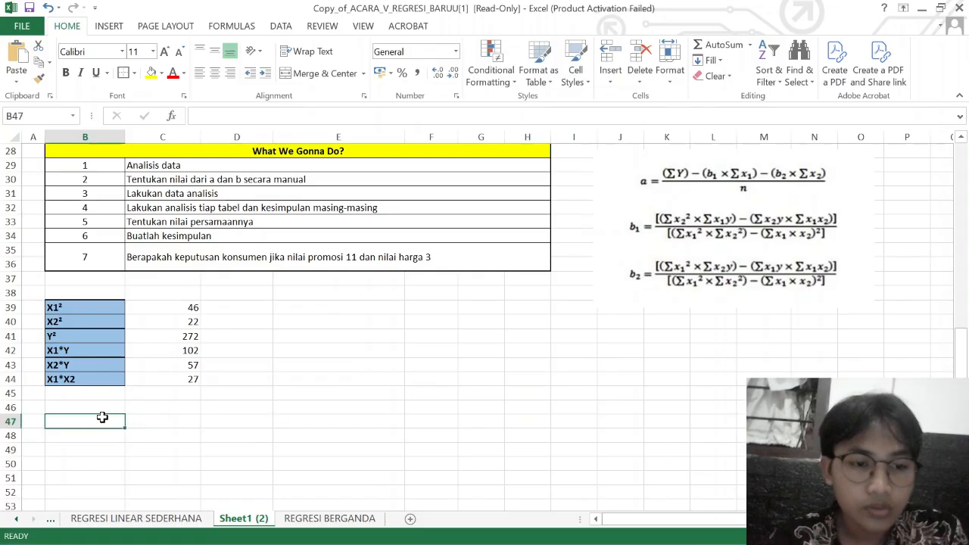
pyautogui.scroll(-2, 103, 417)
pyautogui.write('a')
pyautogui.press('Return')
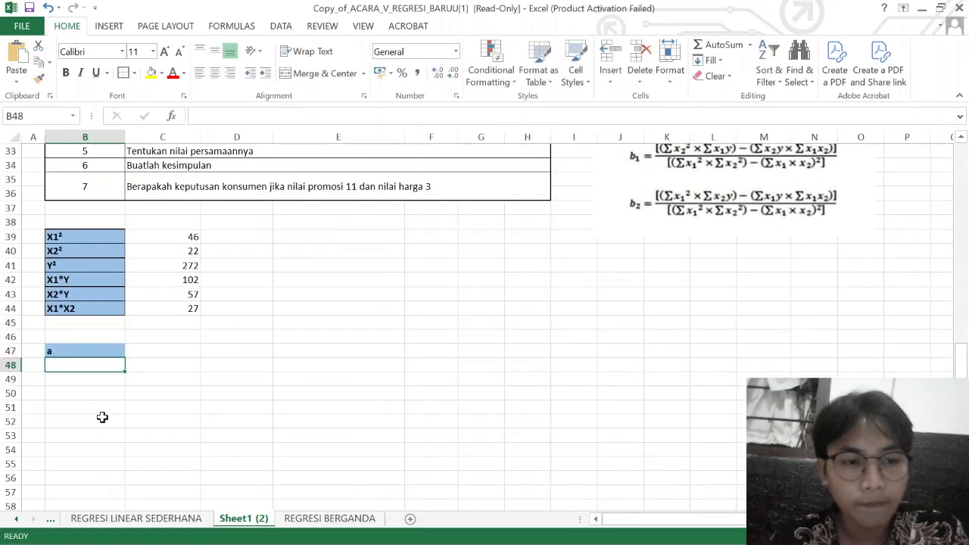
pyautogui.write('b')
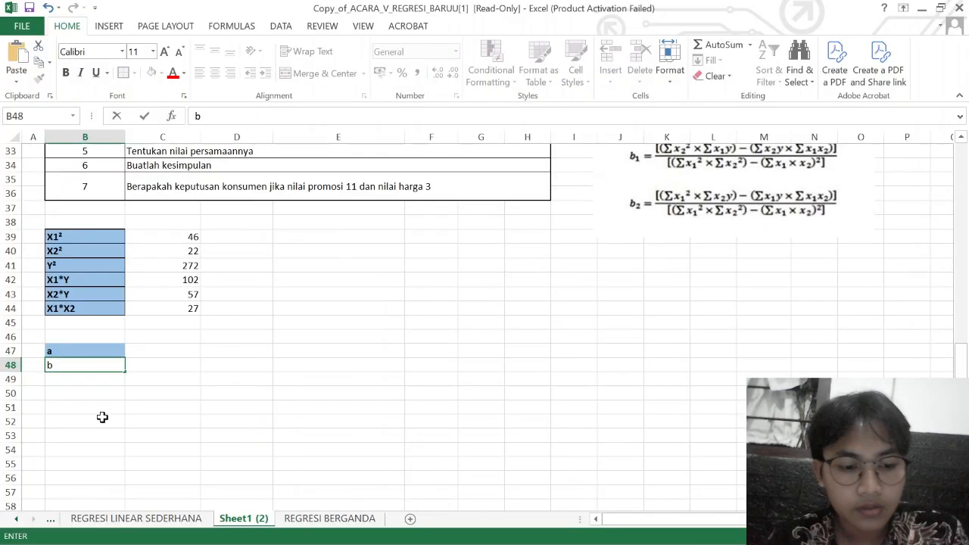
pyautogui.write('1')
pyautogui.press('Return')
pyautogui.write('b2')
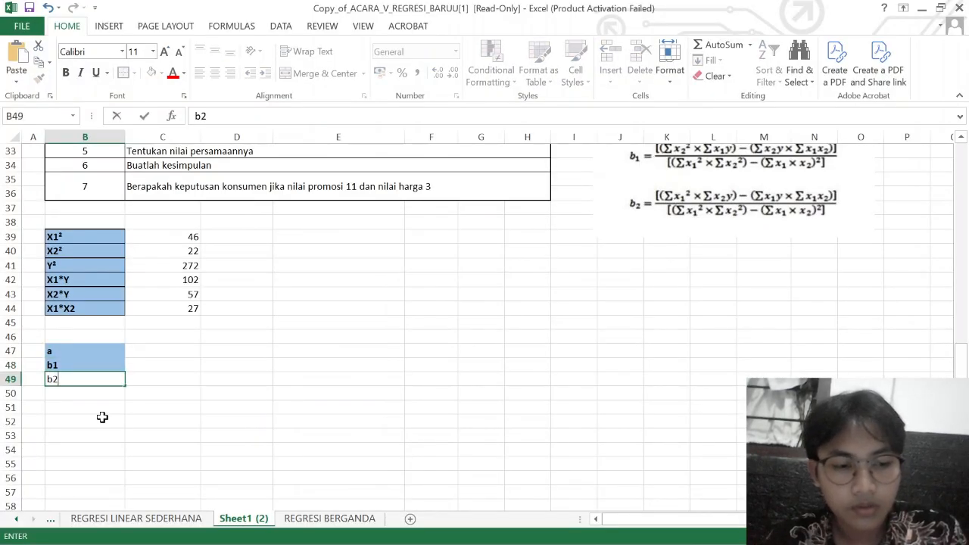
pyautogui.press('Return')
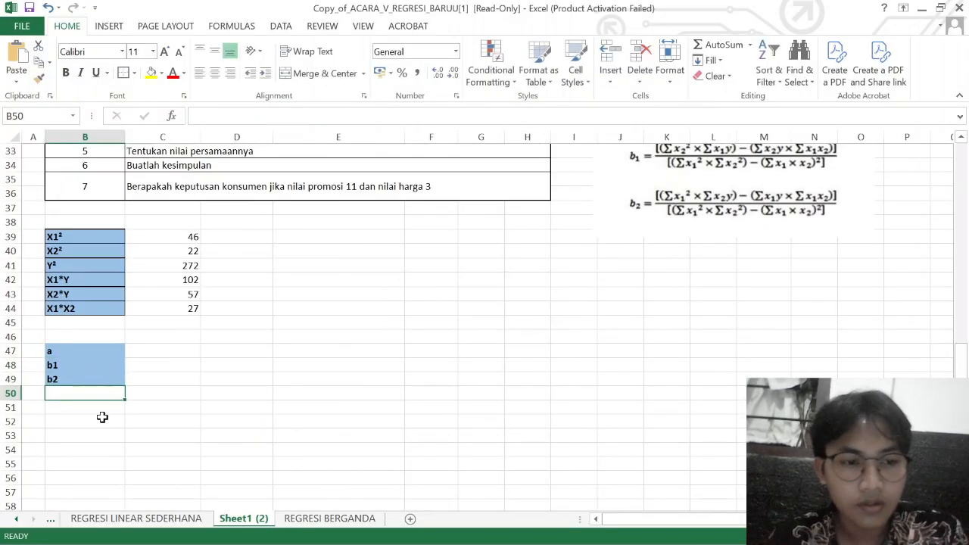
# Begin the b1 formula in C48 with the numerator ((C40*C42)-(C43*C44)), followed by a division.
pyautogui.click(176, 375)
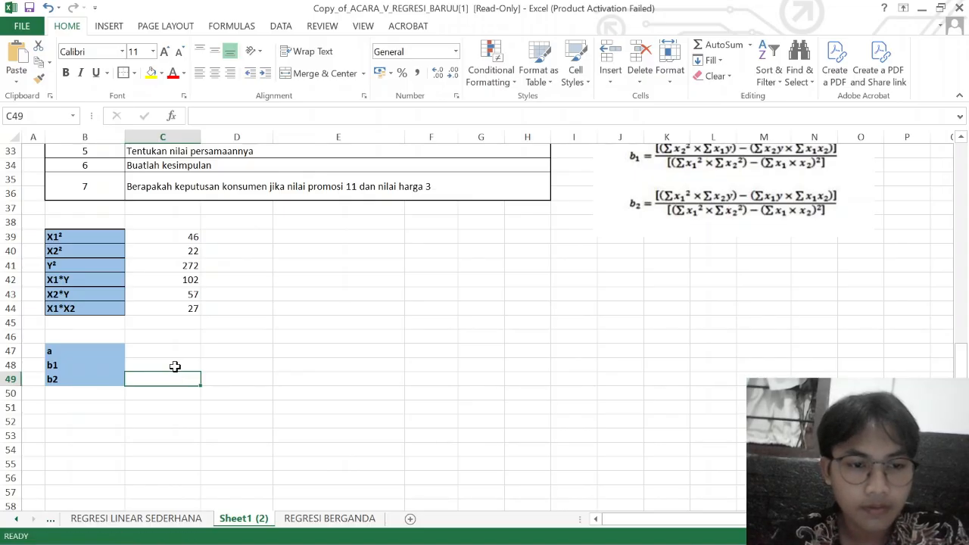
pyautogui.click(175, 366)
pyautogui.write('=')
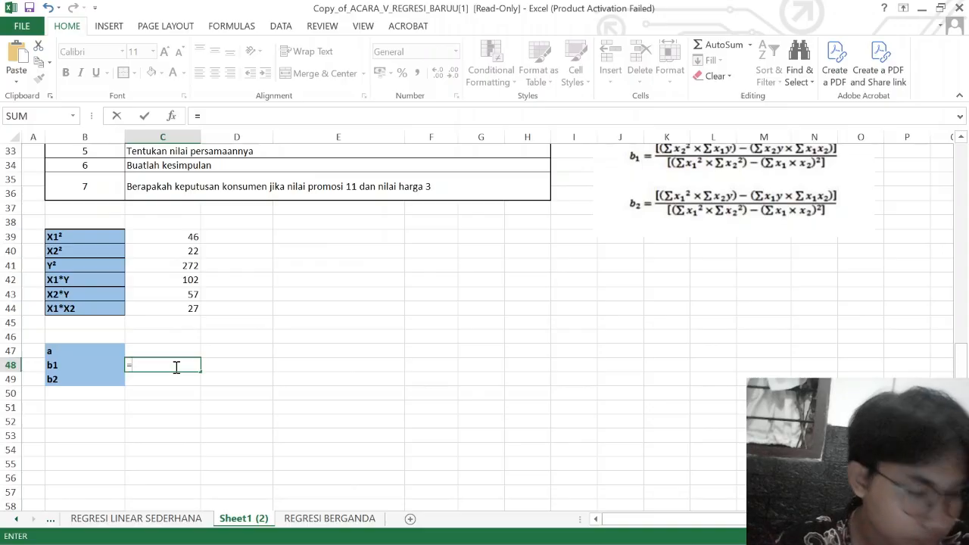
pyautogui.scroll(1, 362, 370)
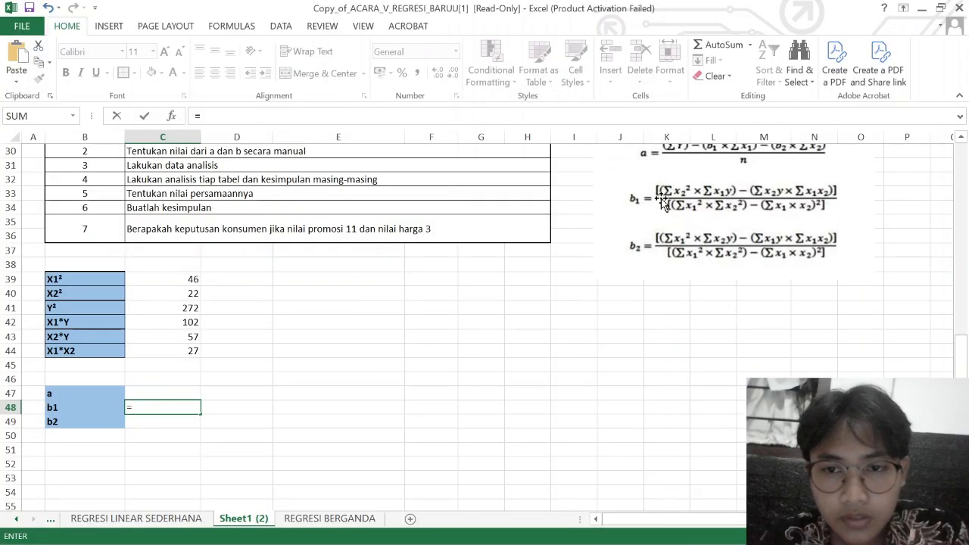
pyautogui.write('((')
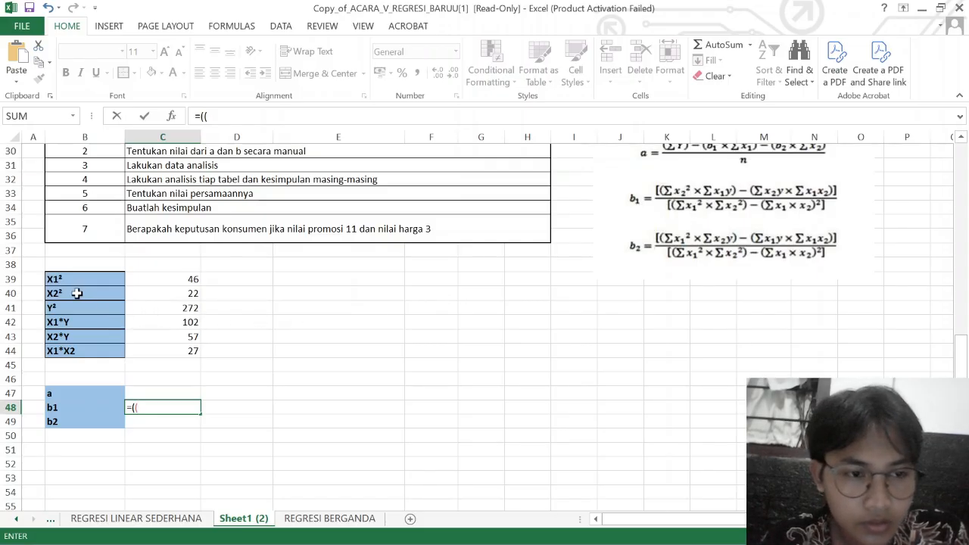
pyautogui.click(161, 291)
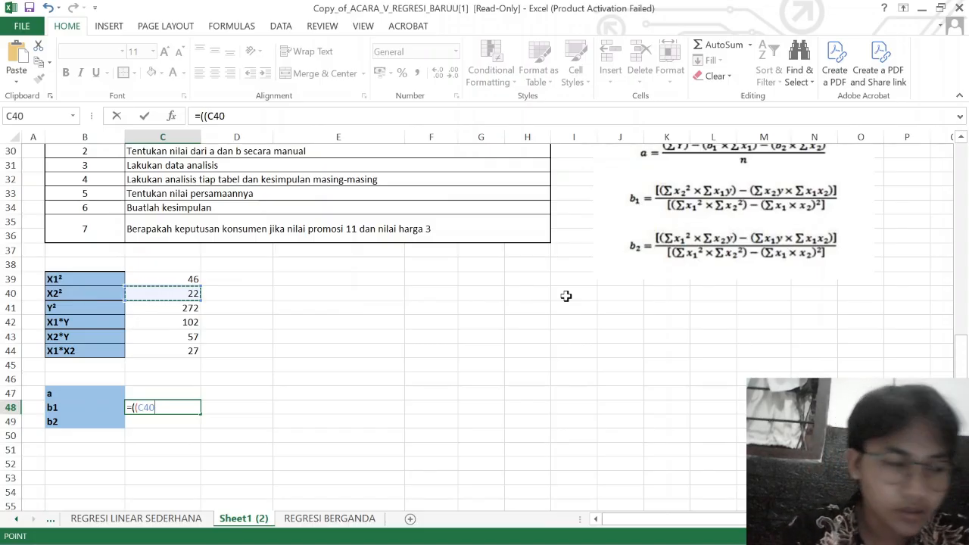
pyautogui.write('*')
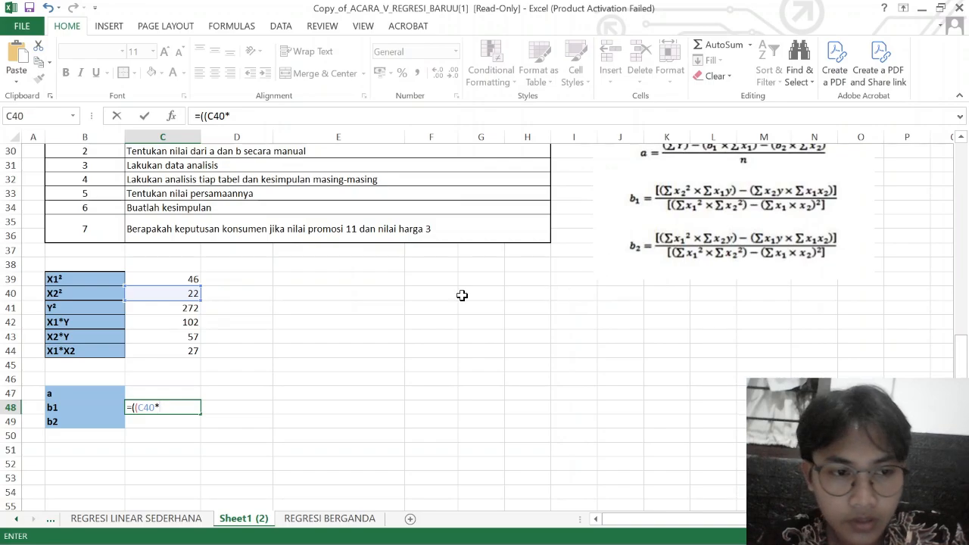
pyautogui.click(195, 322)
pyautogui.write(')')
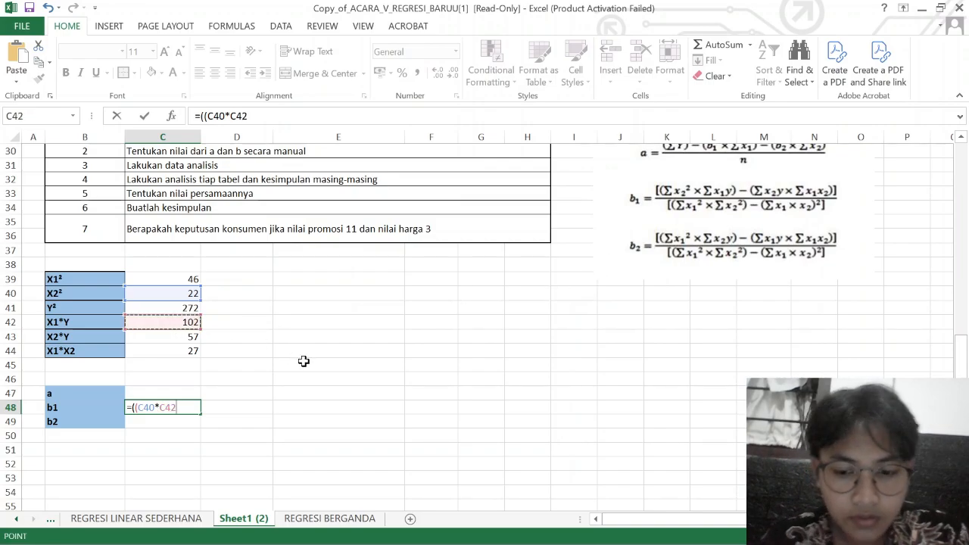
pyautogui.write('-(')
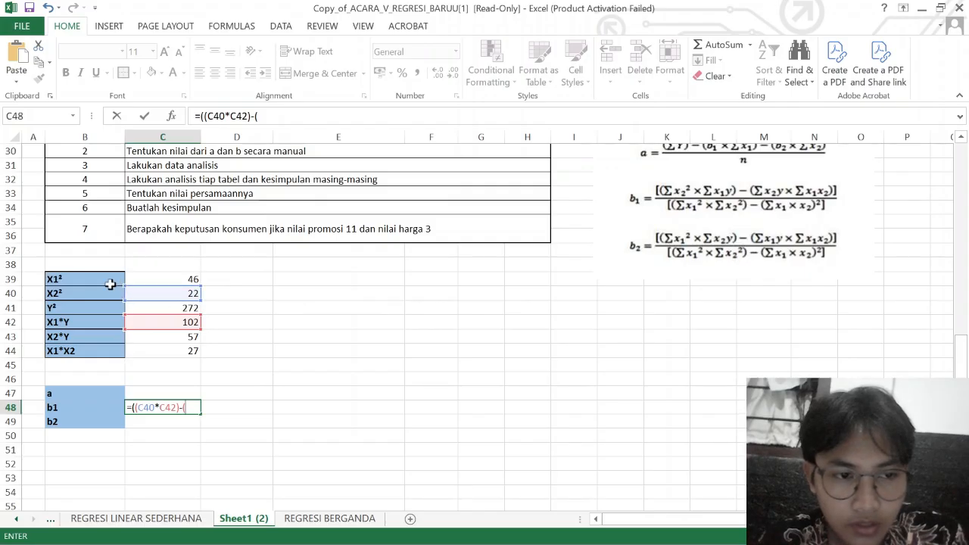
pyautogui.click(140, 338)
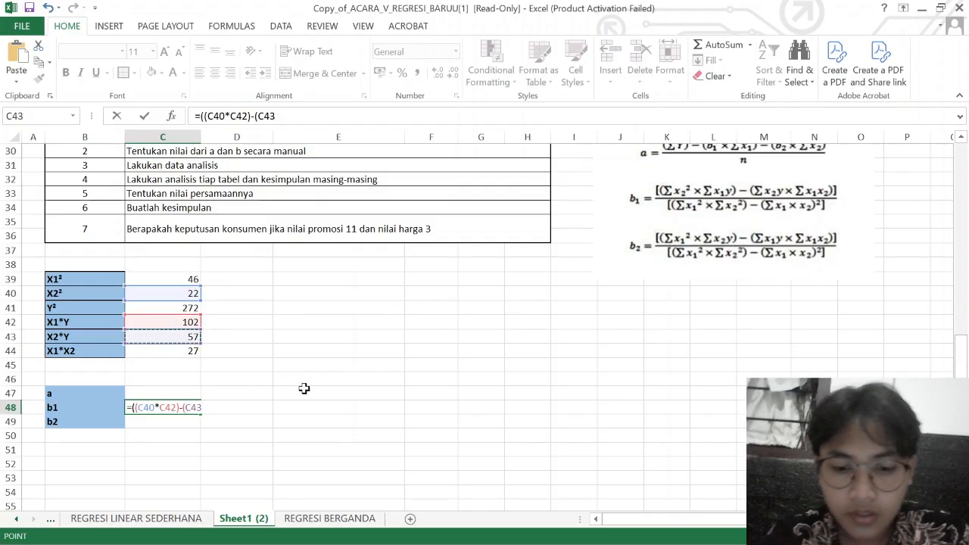
pyautogui.write('*')
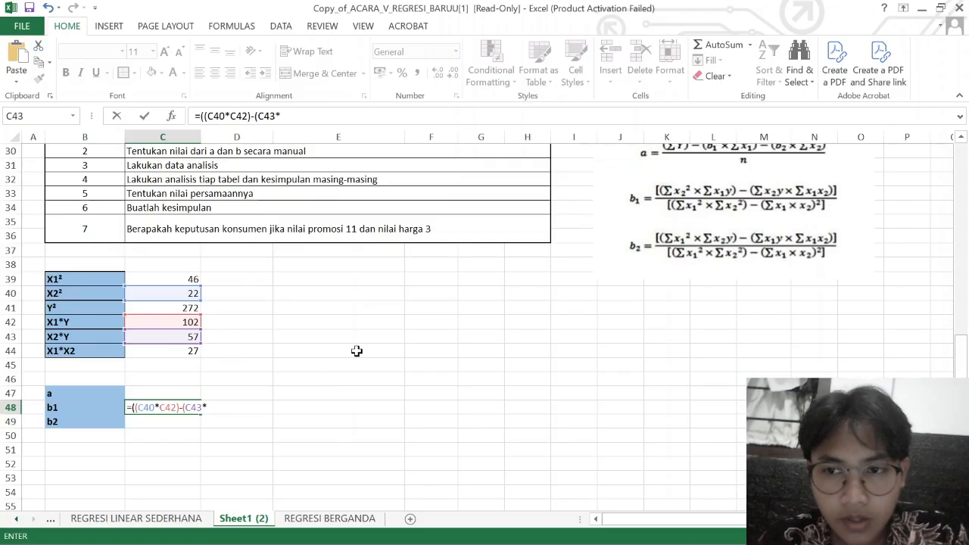
pyautogui.click(153, 354)
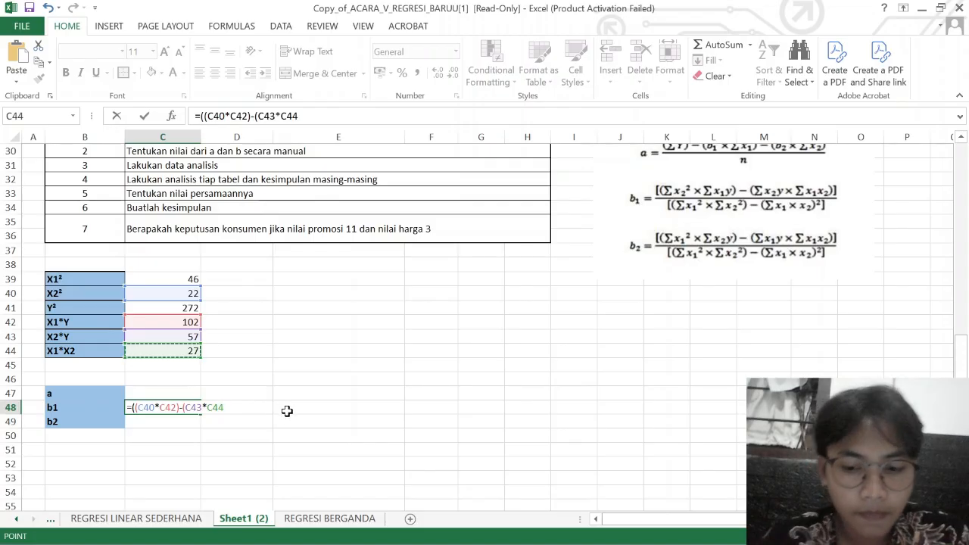
pyautogui.write('))/((')
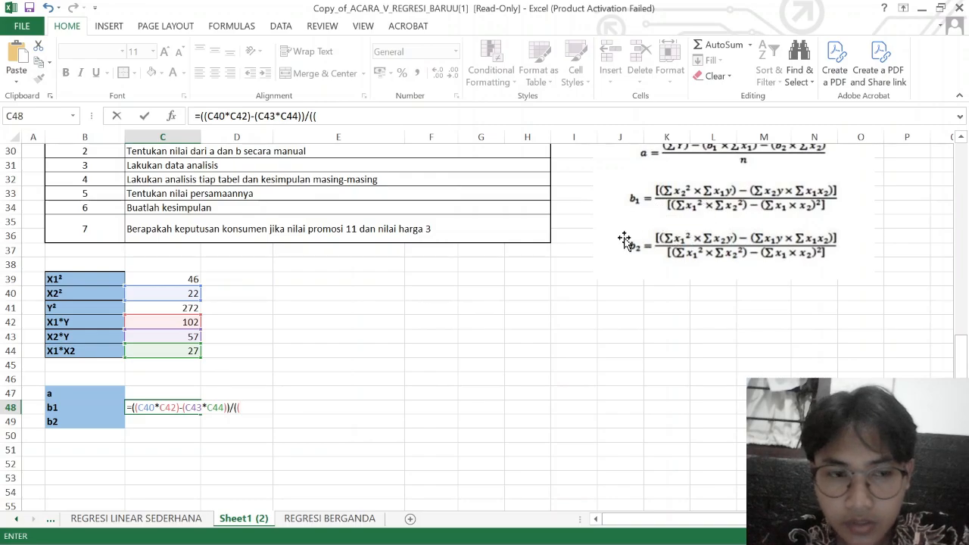
# Complete the b1 formula in C48 with the denominator ((C39*C40)-(C44^2)).
pyautogui.click(151, 280)
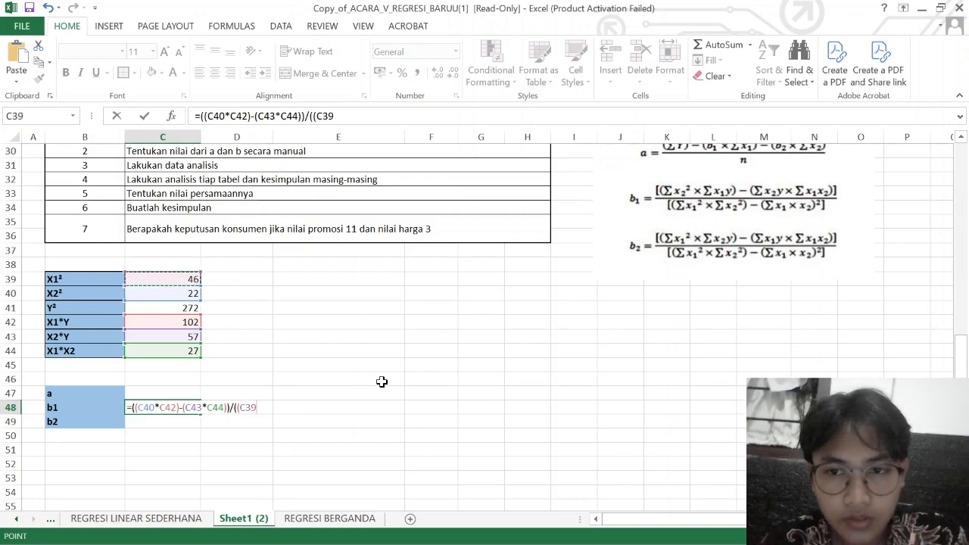
pyautogui.write('*')
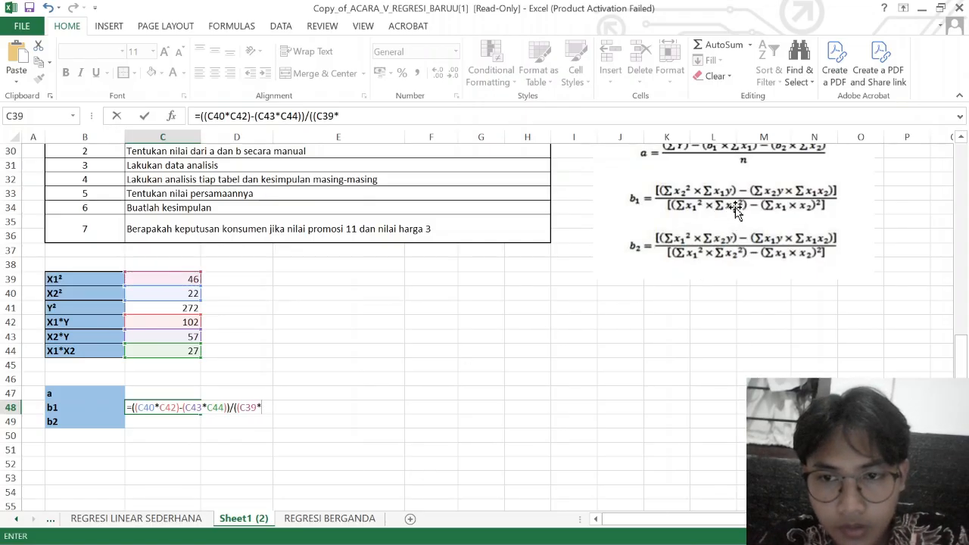
pyautogui.click(146, 296)
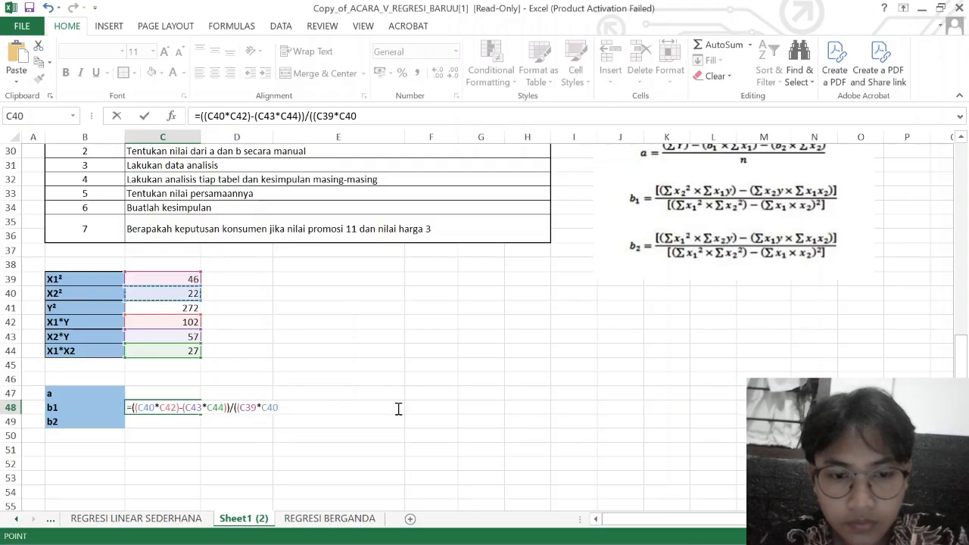
pyautogui.write(')-(')
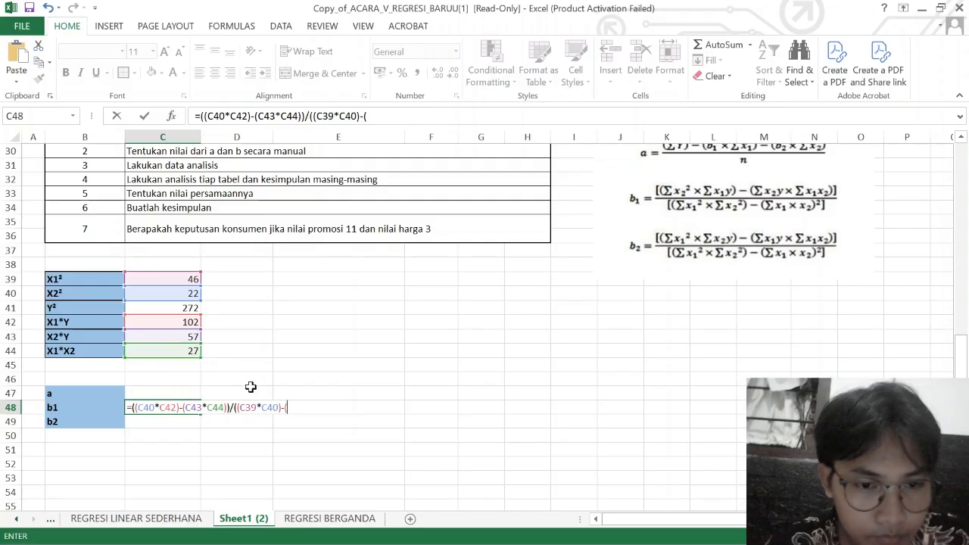
pyautogui.click(180, 351)
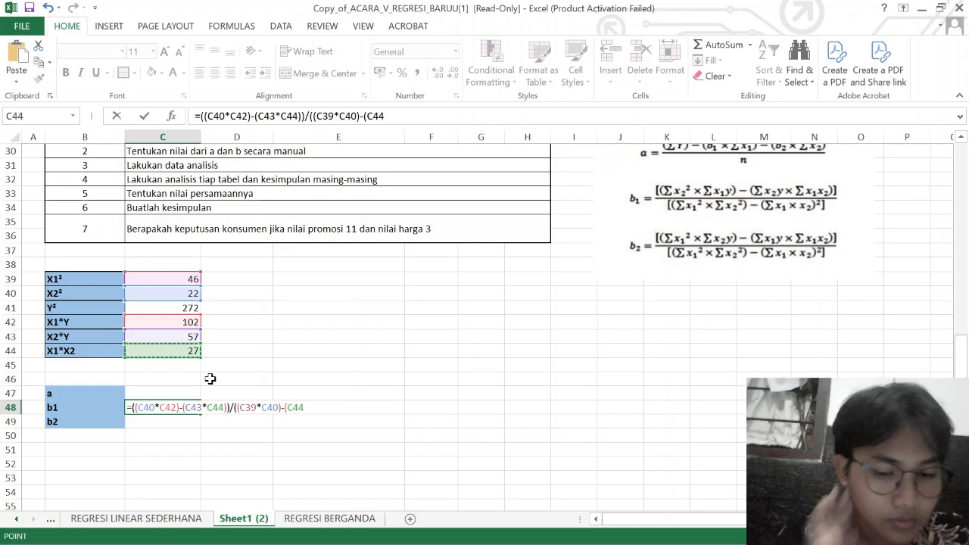
pyautogui.write('^')
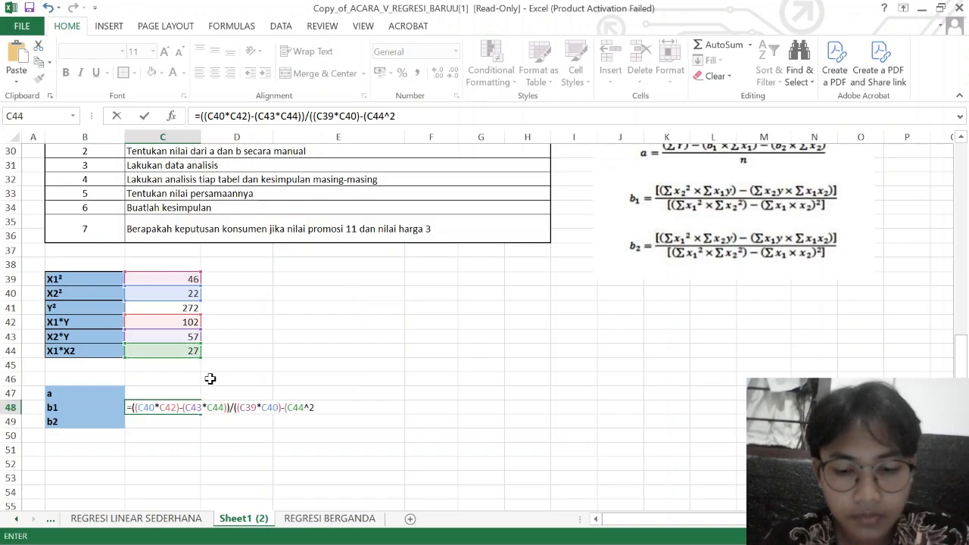
pyautogui.write('2))')
pyautogui.press('Return')
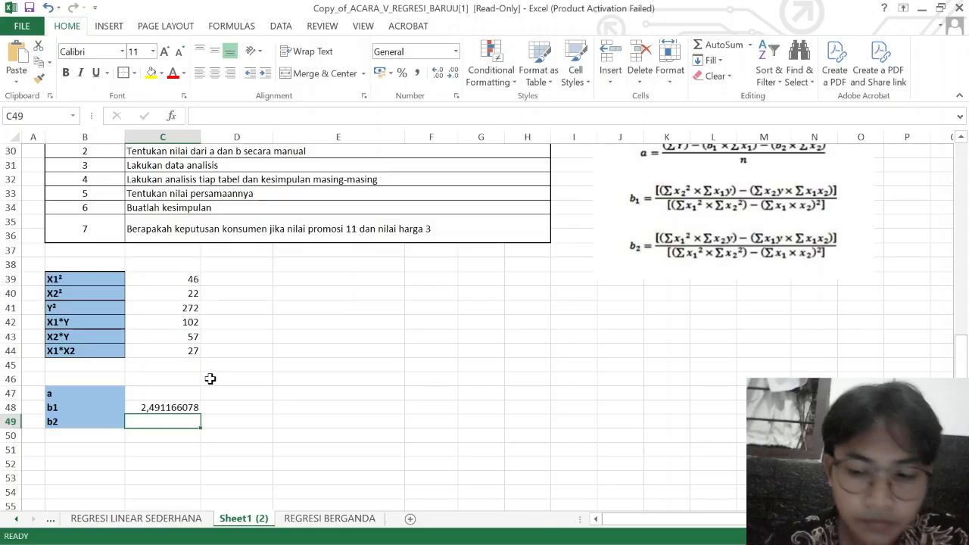
# Begin the b2 formula in C49 with the numerator ((C39*C43)-(C42*C44)), followed by a division.
pyautogui.write('=')
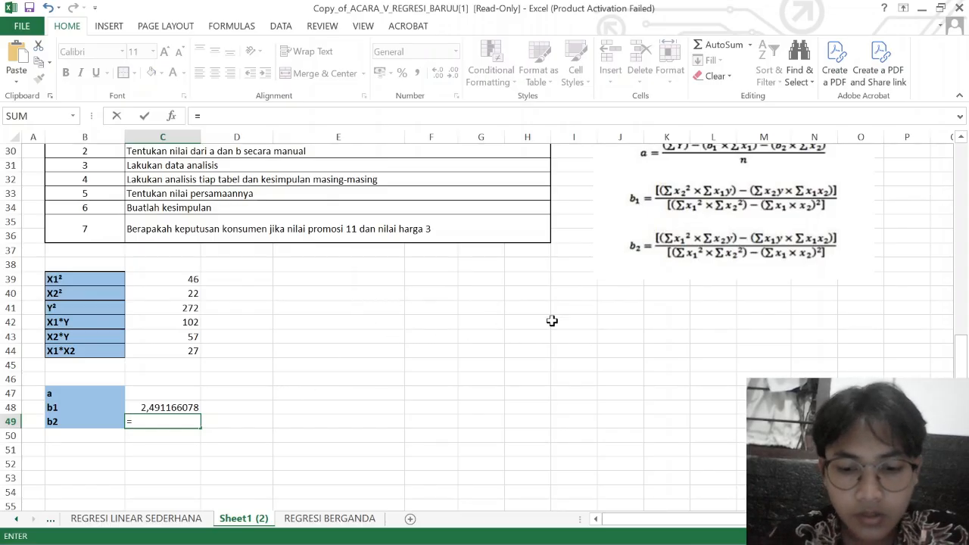
pyautogui.write('((')
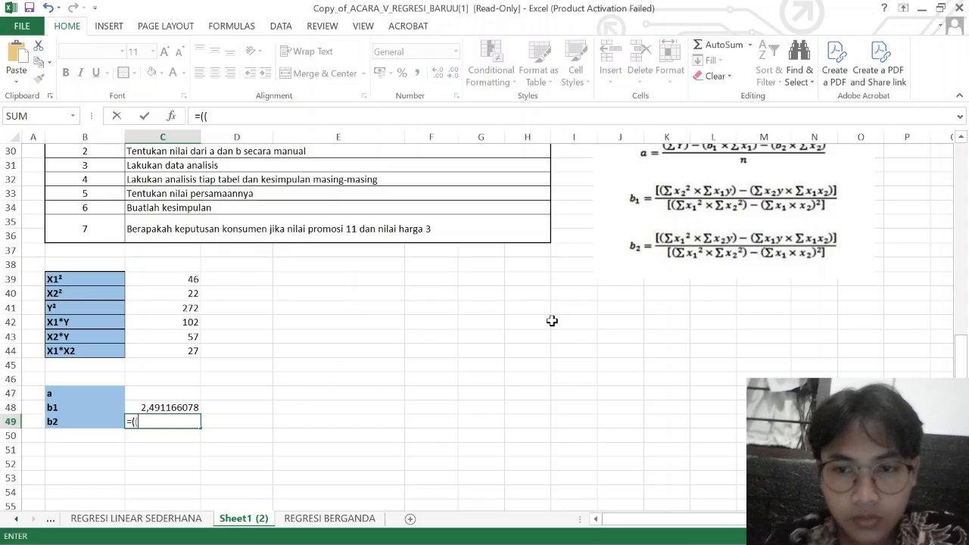
pyautogui.click(162, 279)
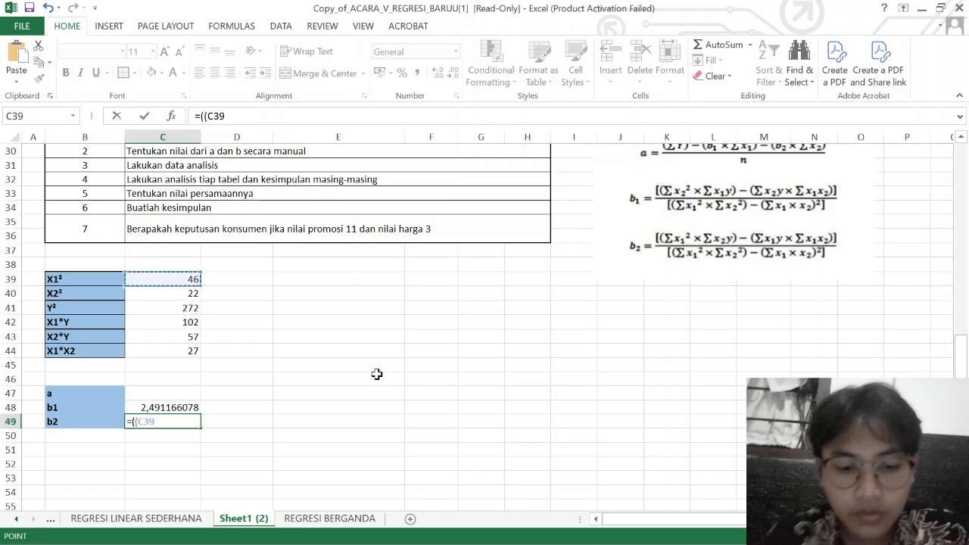
pyautogui.write('*')
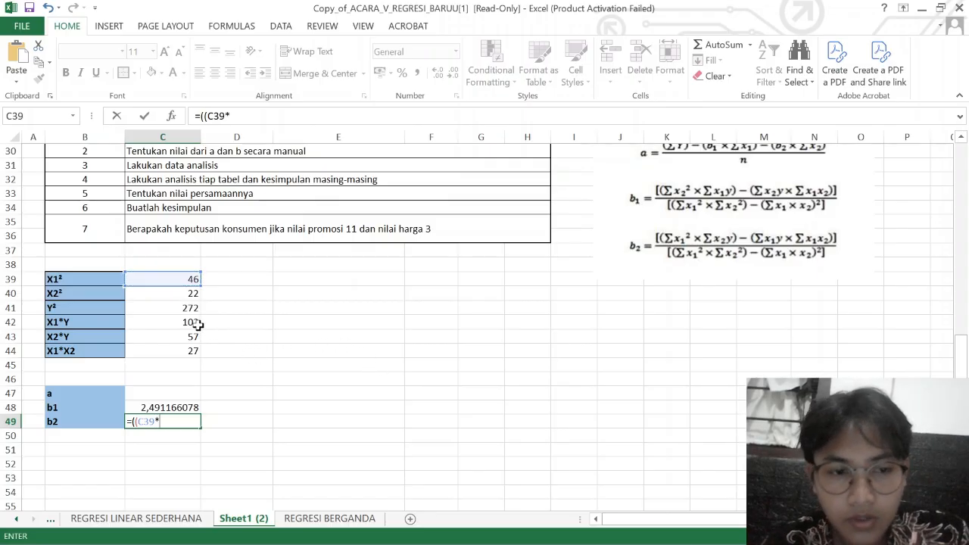
pyautogui.click(158, 336)
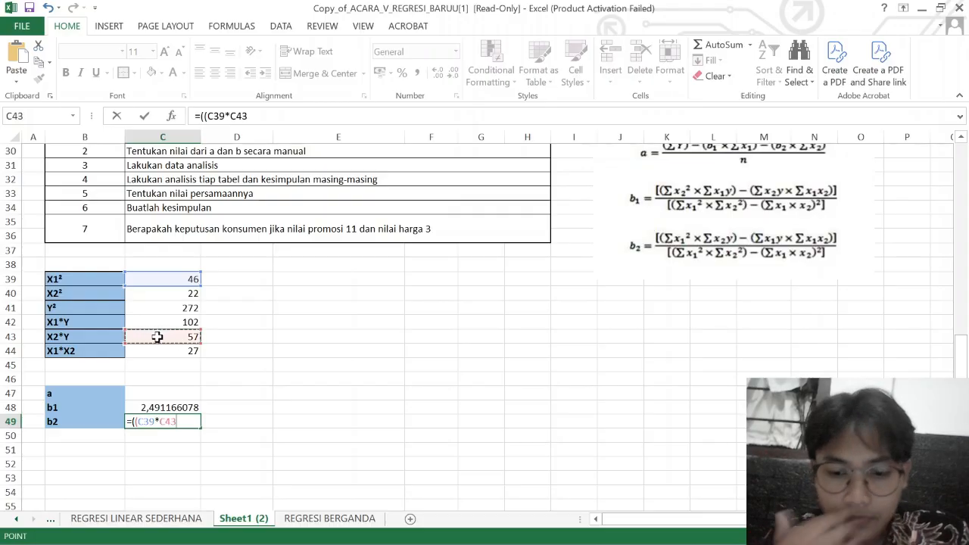
pyautogui.write(')-(')
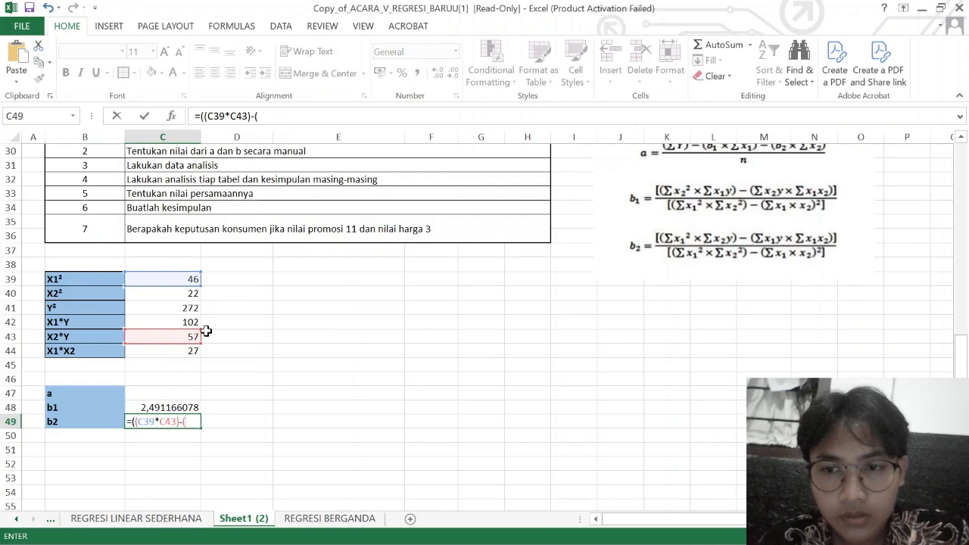
pyautogui.click(161, 322)
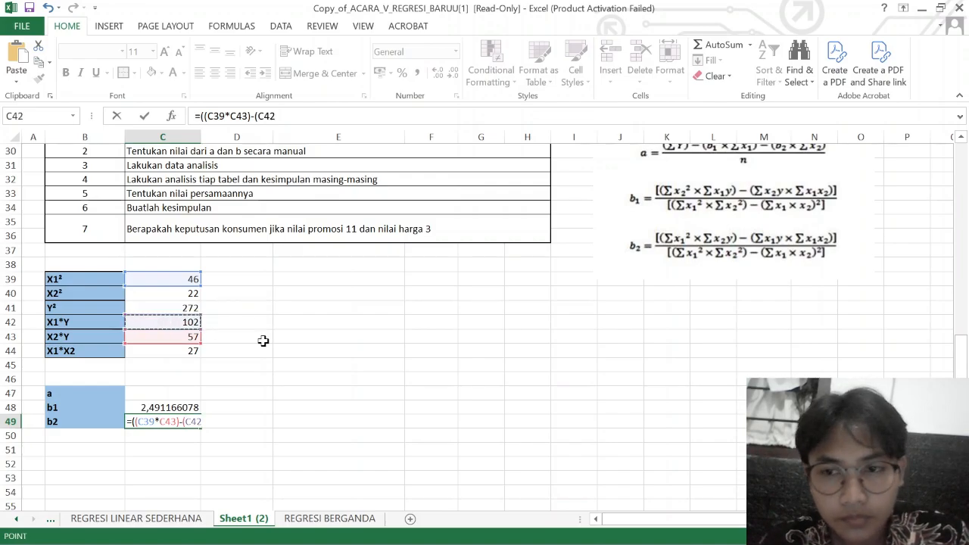
pyautogui.write('*')
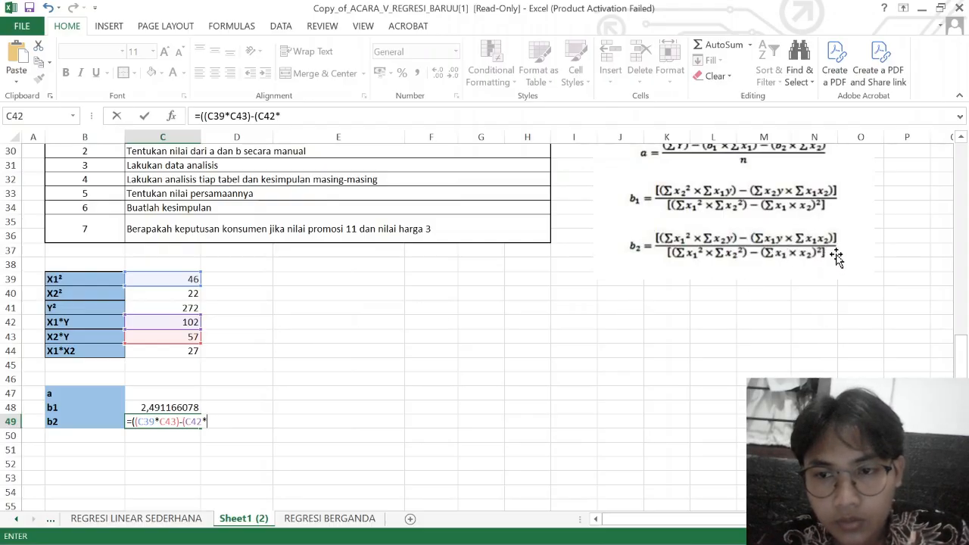
pyautogui.click(164, 352)
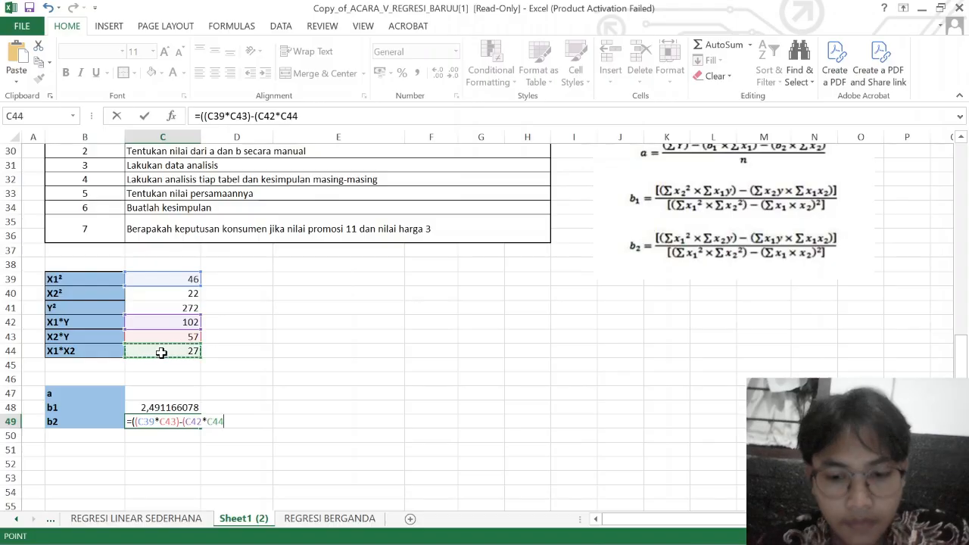
pyautogui.write('))/((')
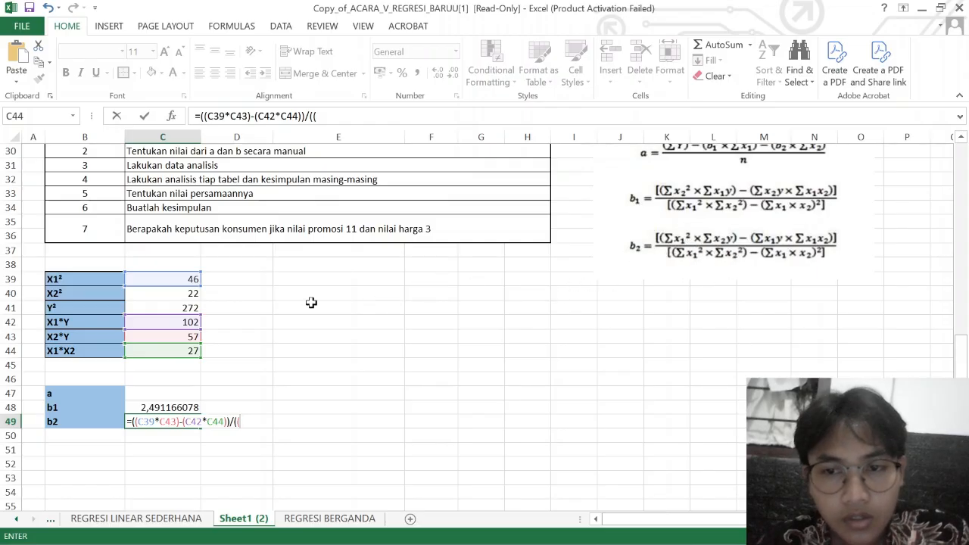
# Complete the b2 formula in C49 with the denominator ((C39*C40)-(C44^2)).
pyautogui.click(153, 281)
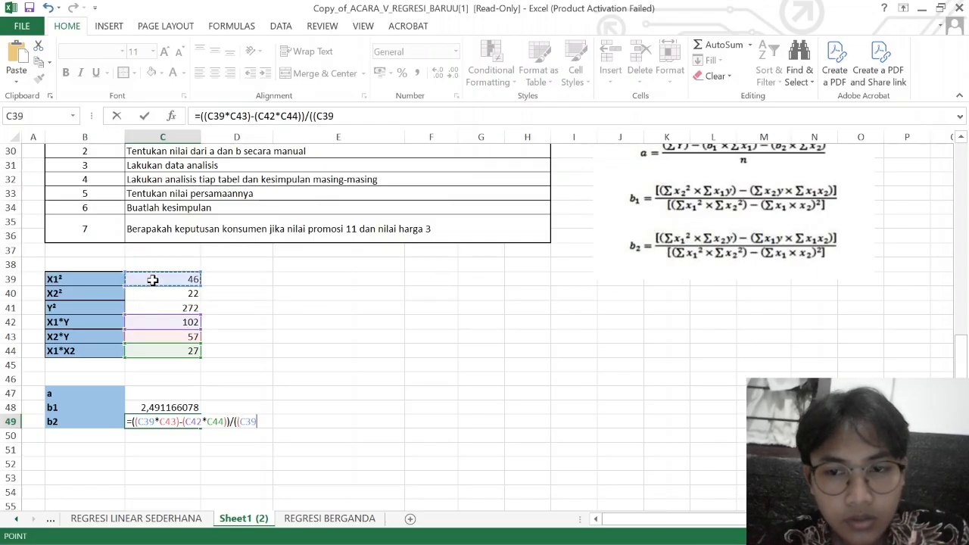
pyautogui.write('*')
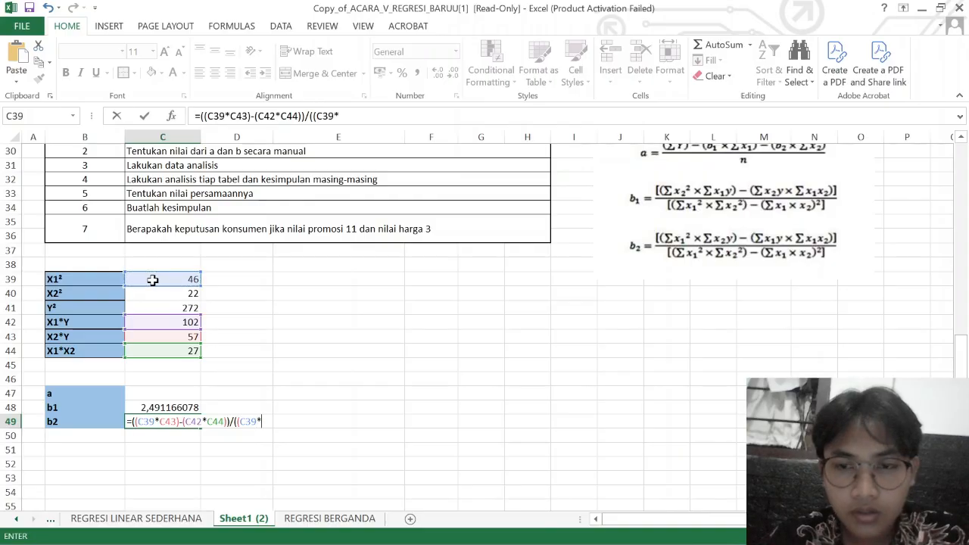
pyautogui.click(168, 295)
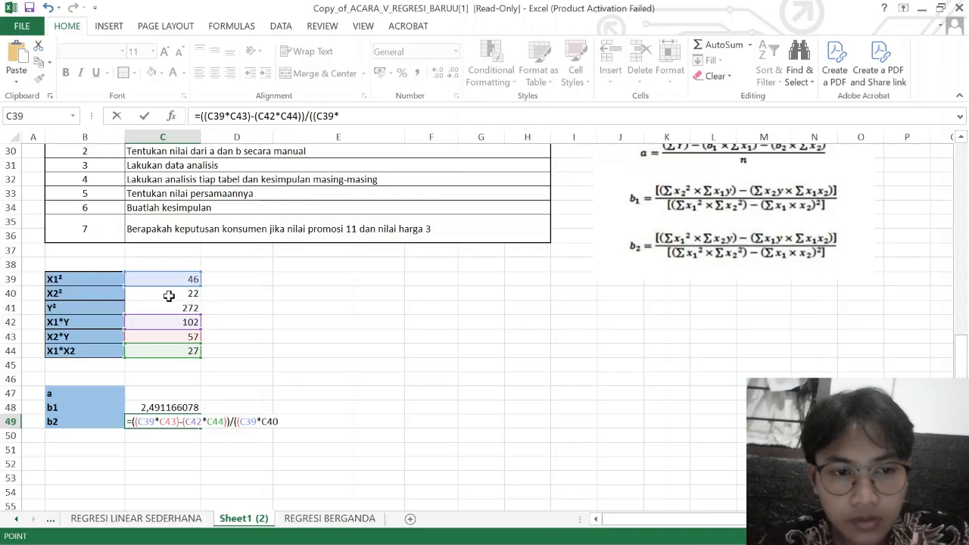
pyautogui.write(')')
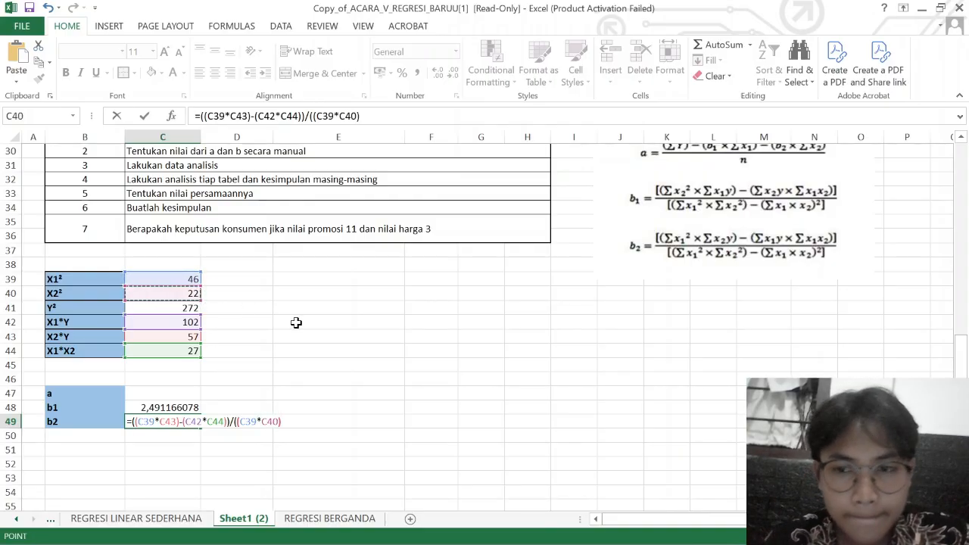
pyautogui.write('-(')
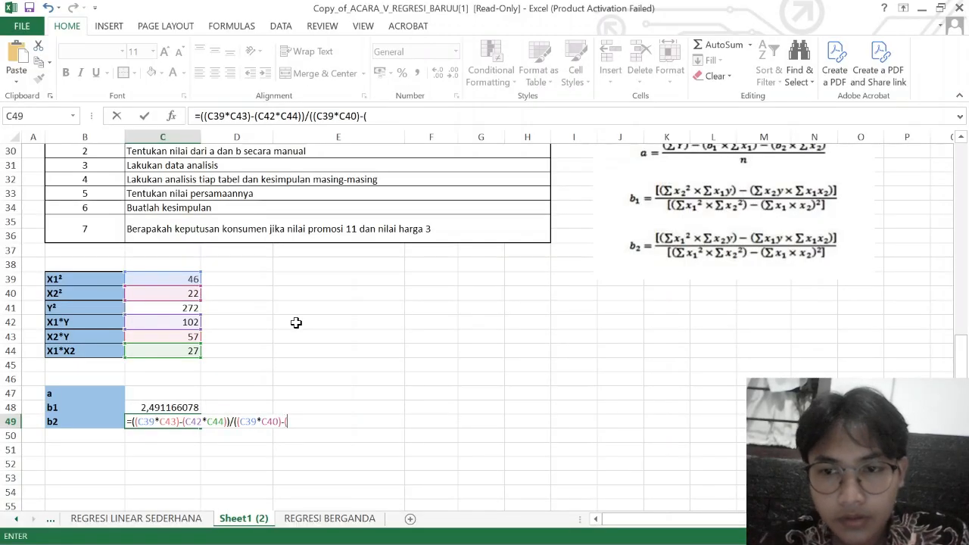
pyautogui.click(158, 350)
pyautogui.write('^2')
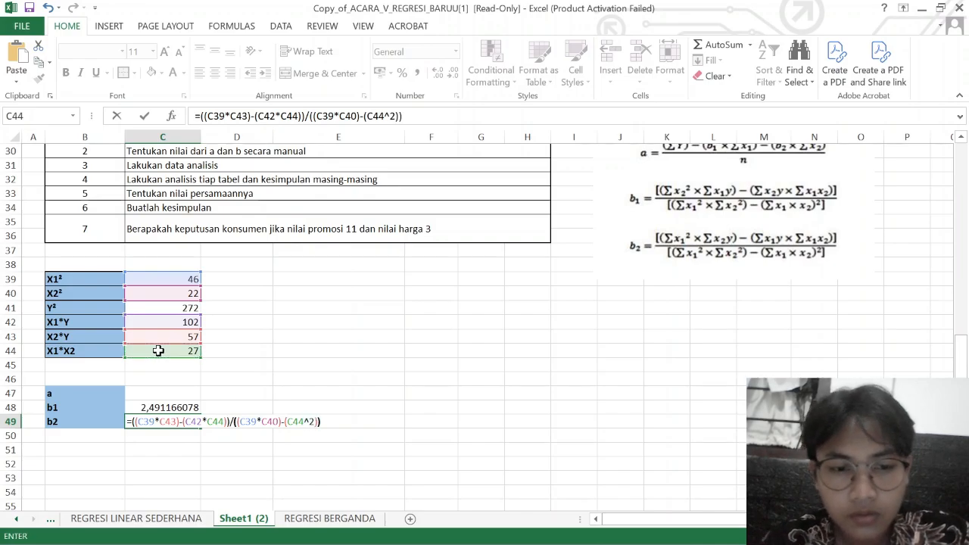
pyautogui.press('Return')
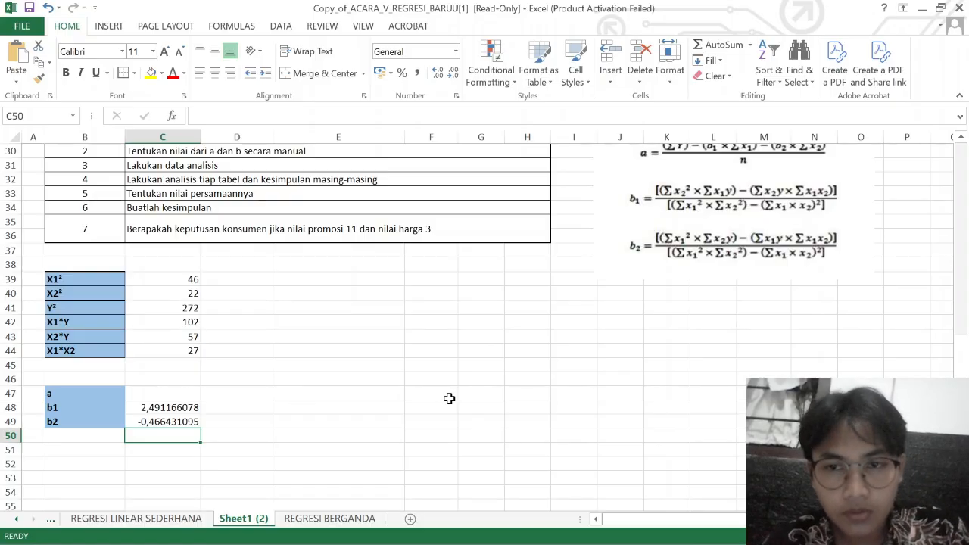
# Begin the formula for a in C50 with two opening parentheses and the sum of Y, as ((E17.
pyautogui.scroll(1, 449, 399)
pyautogui.write('=')
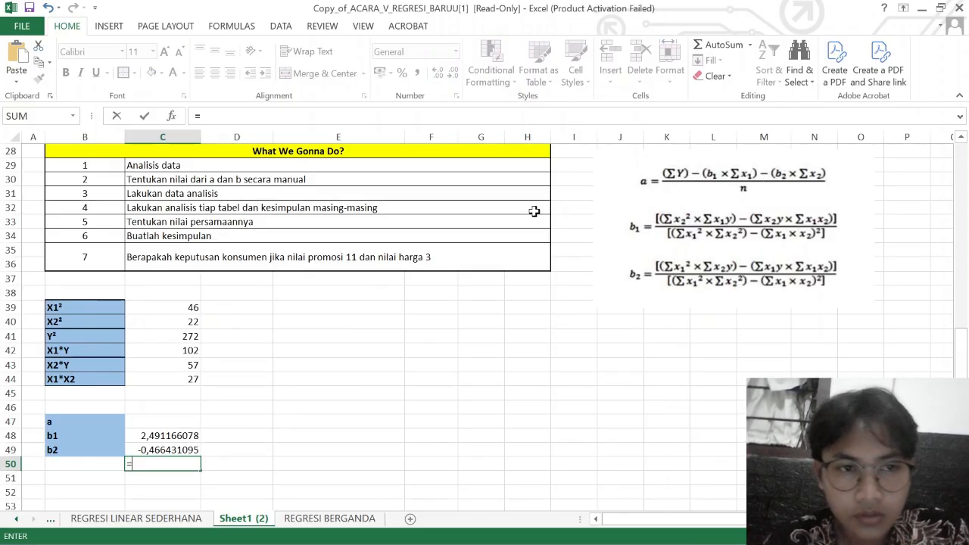
pyautogui.scroll(5, 377, 232)
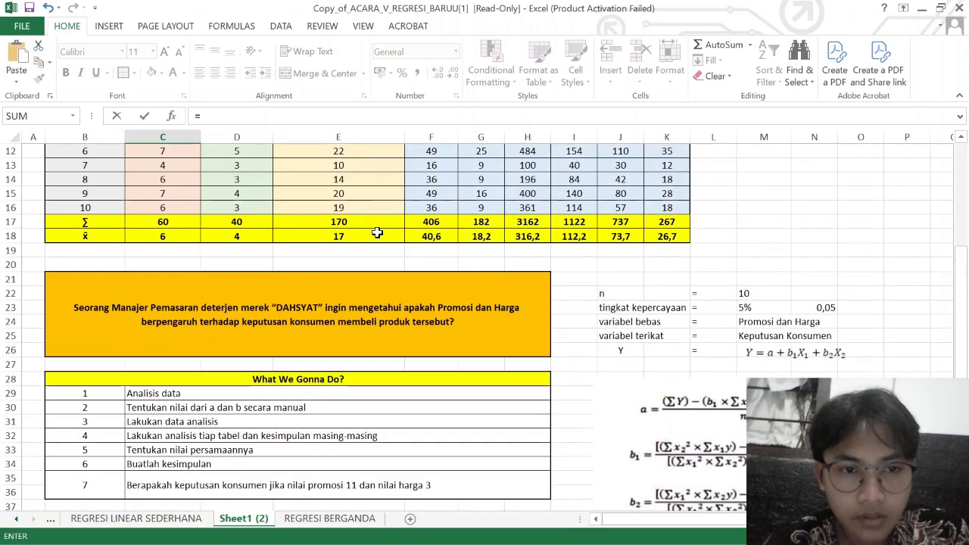
pyautogui.scroll(3, 323, 237)
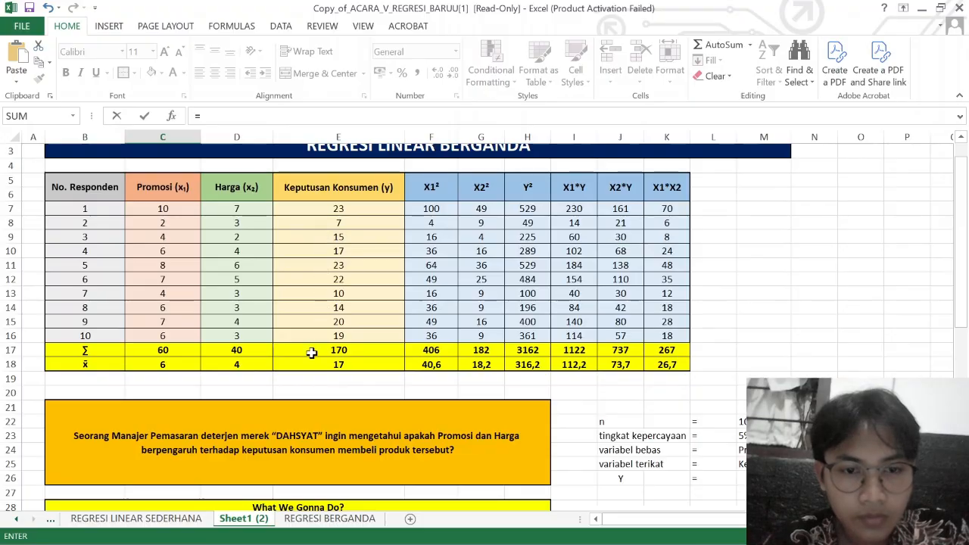
pyautogui.click(311, 354)
pyautogui.scroll(-7, 449, 379)
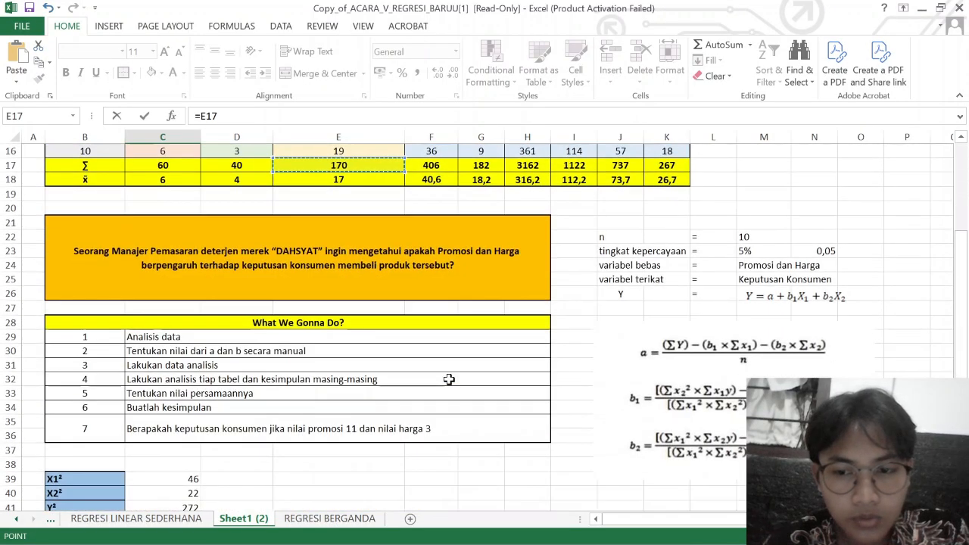
pyautogui.scroll(-1, 448, 381)
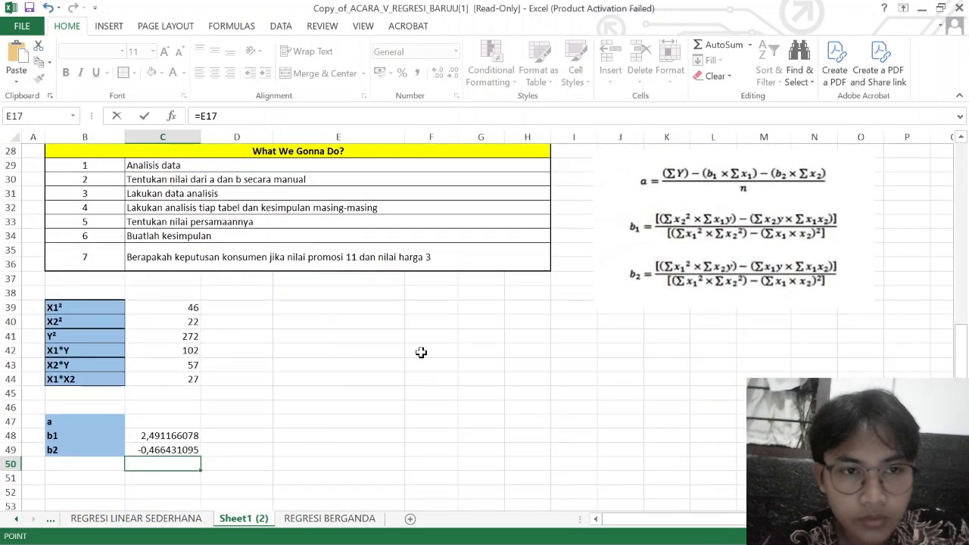
pyautogui.click(202, 115)
pyautogui.write('(')
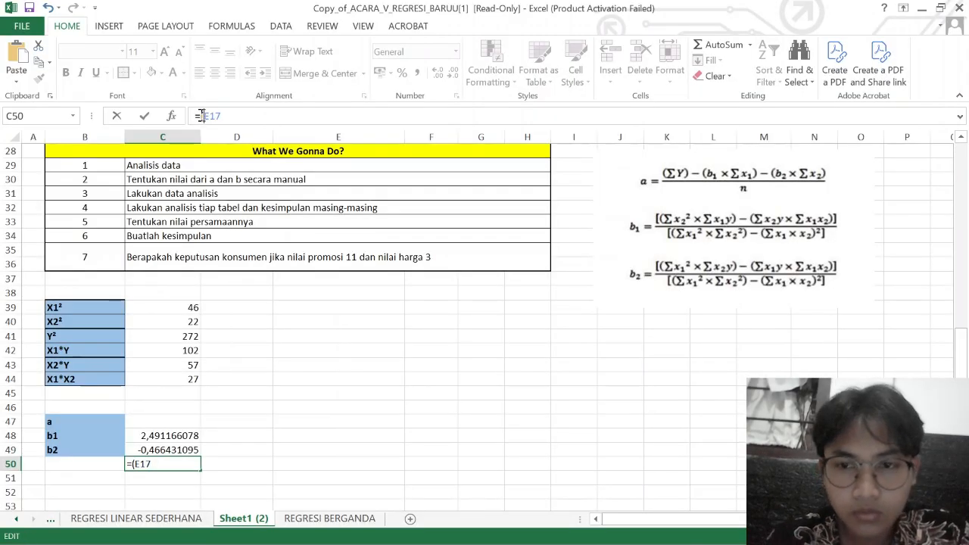
pyautogui.write('(')
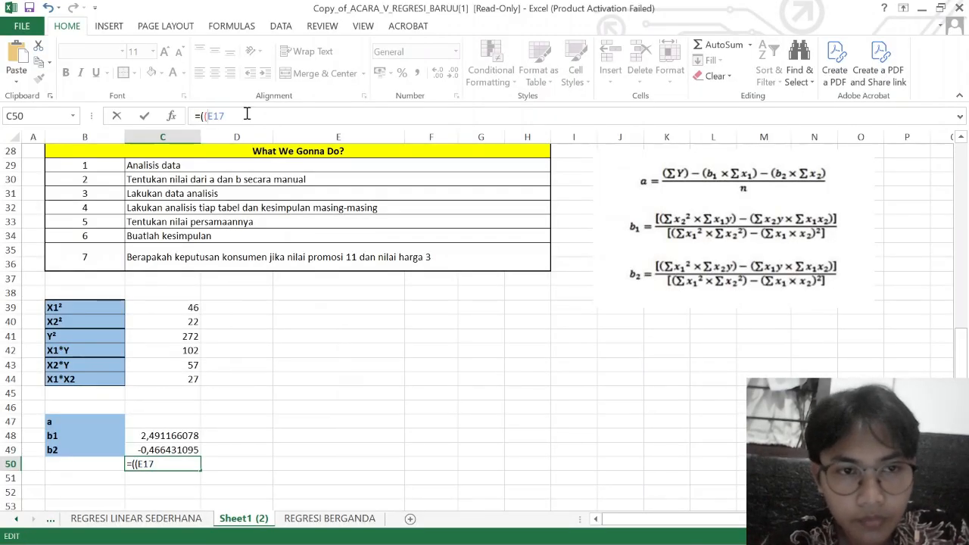
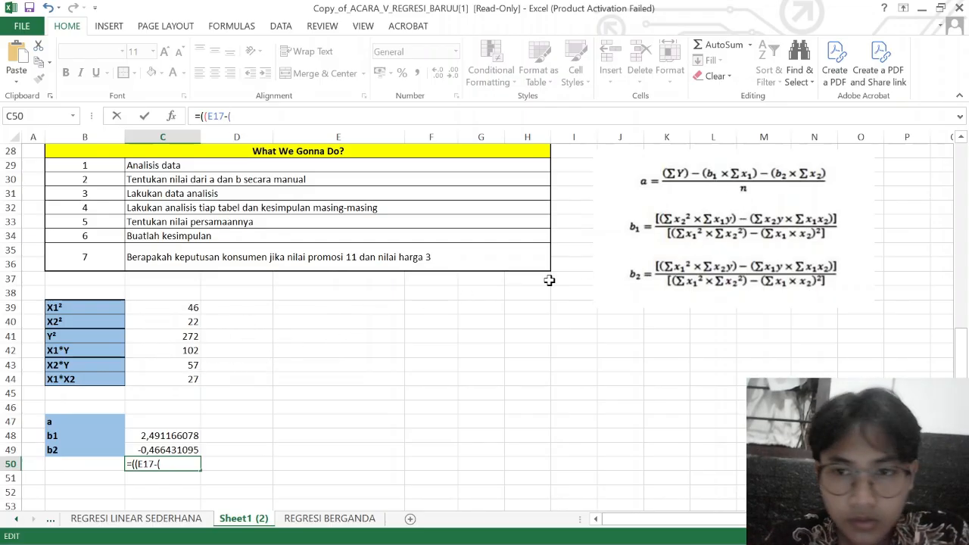
# Extend the C50 formula by subtracting b1 times the sum of X1, as -(C48*C17), followed by another minus.
pyautogui.click(156, 437)
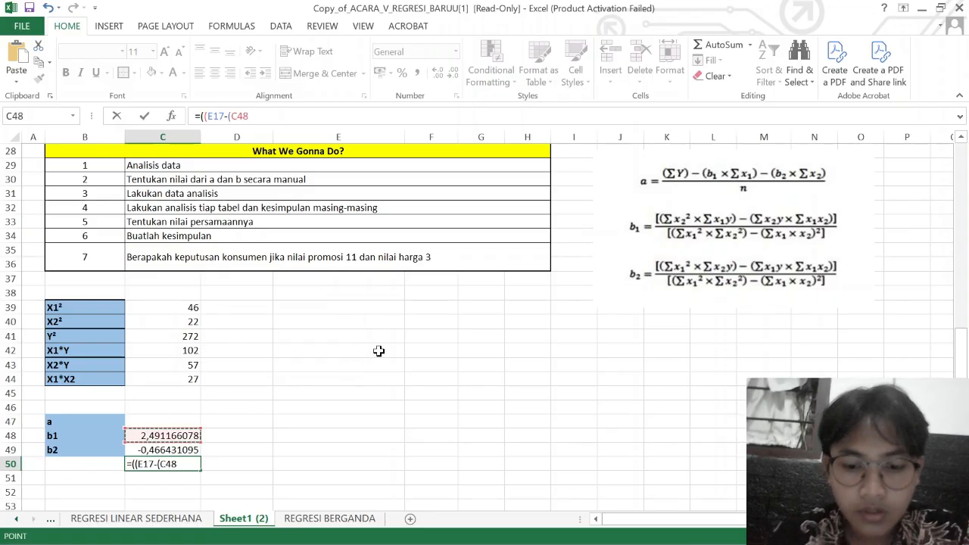
pyautogui.write('*')
pyautogui.scroll(2, 379, 351)
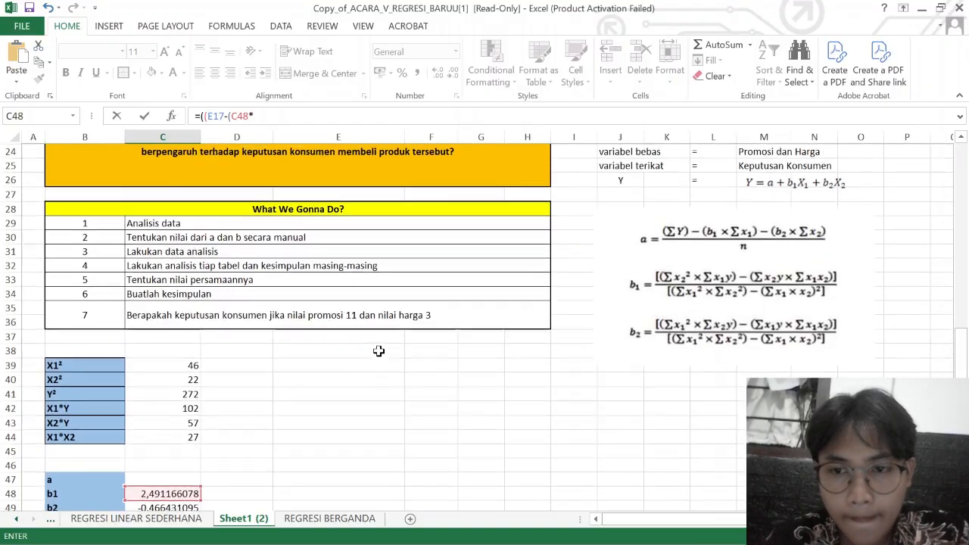
pyautogui.scroll(2, 379, 351)
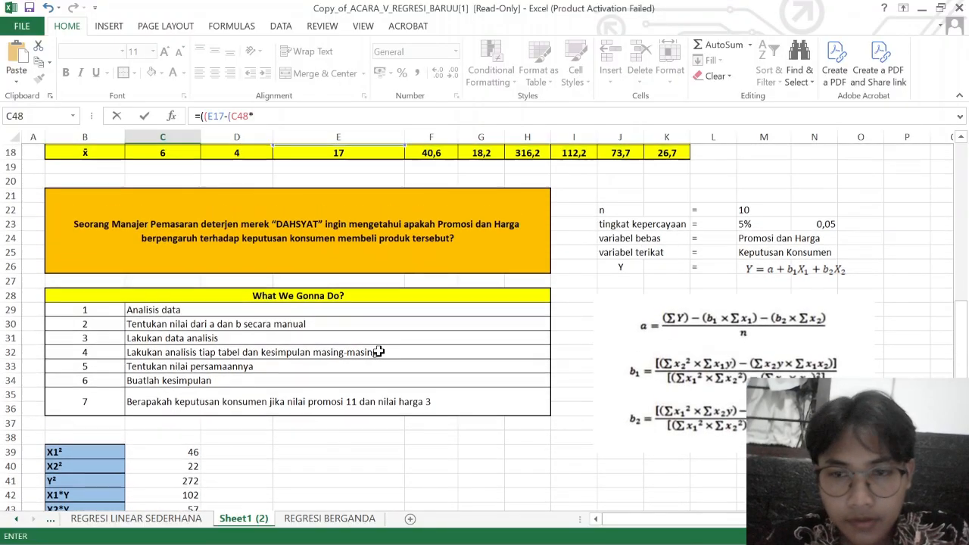
pyautogui.scroll(1, 346, 296)
pyautogui.click(216, 222)
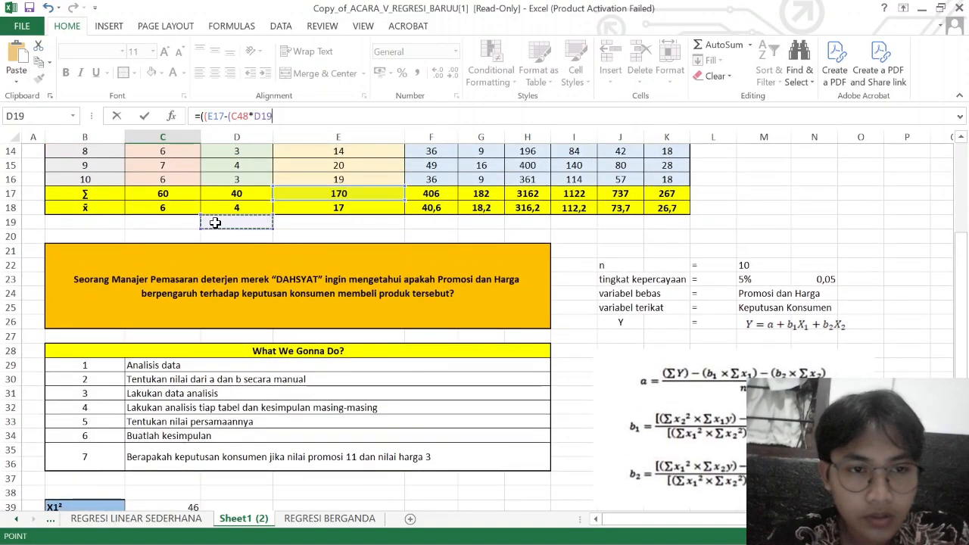
pyautogui.click(176, 194)
pyautogui.scroll(-2, 280, 248)
pyautogui.scroll(-2, 284, 243)
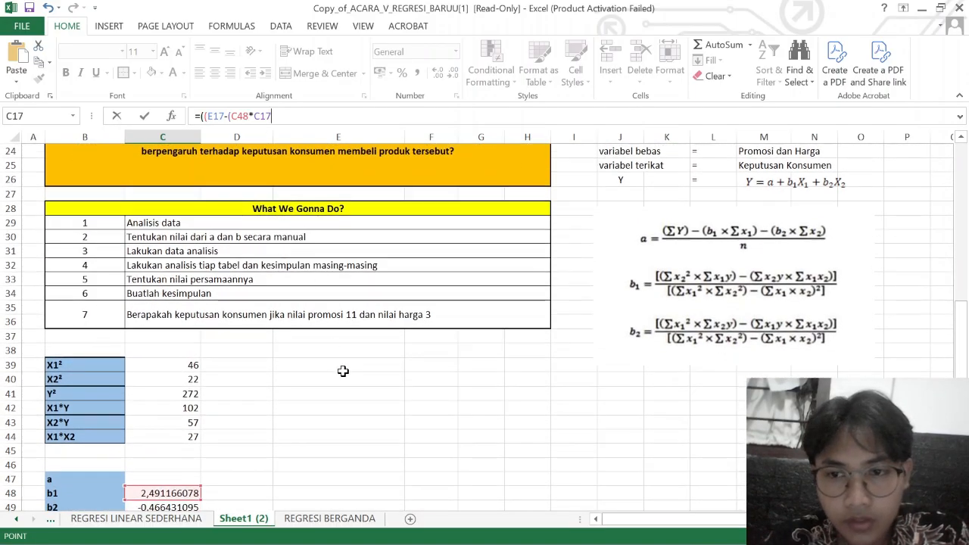
pyautogui.write(')-')
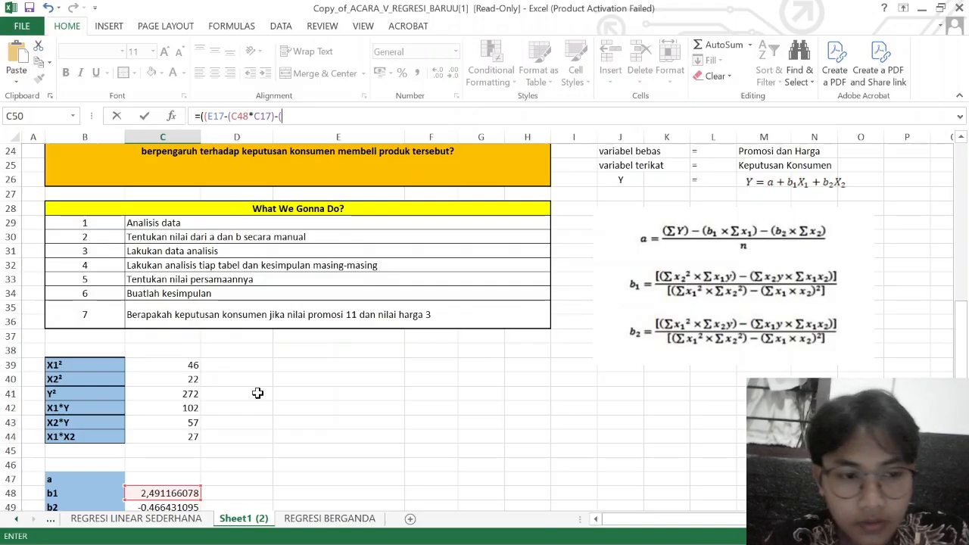
# Add b2 times the sum of X2 as the subtracted term (C49*D17) in the C50 formula.
pyautogui.write('(')
pyautogui.click(160, 507)
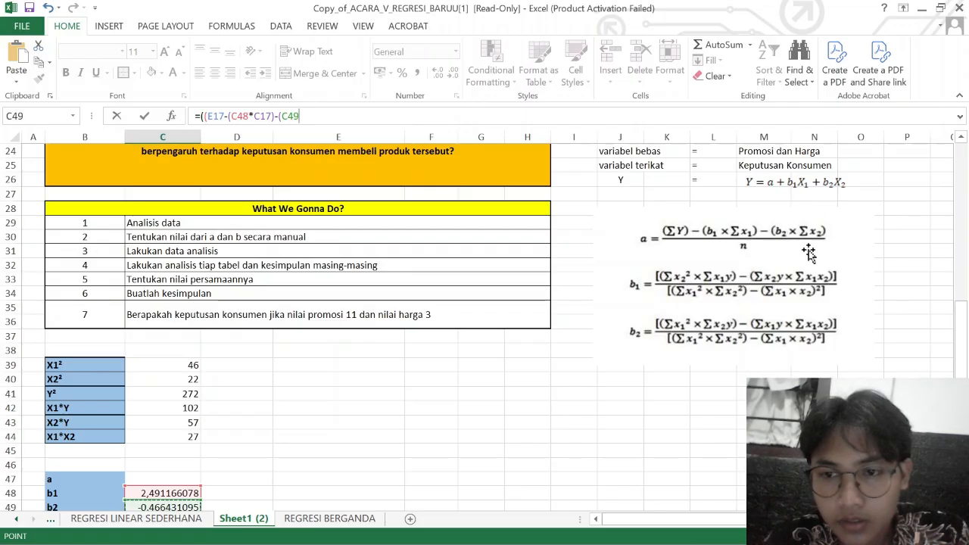
pyautogui.scroll(2, 493, 308)
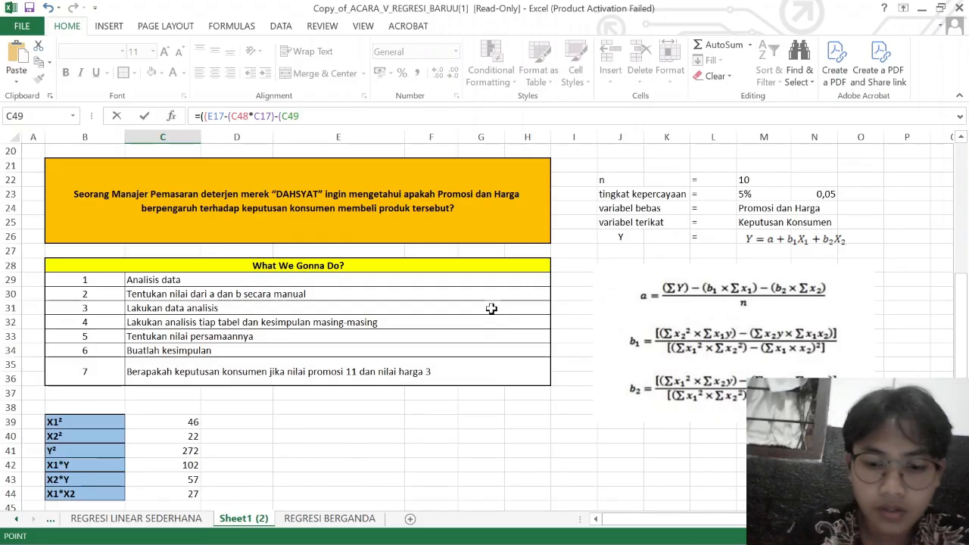
pyautogui.scroll(2, 491, 308)
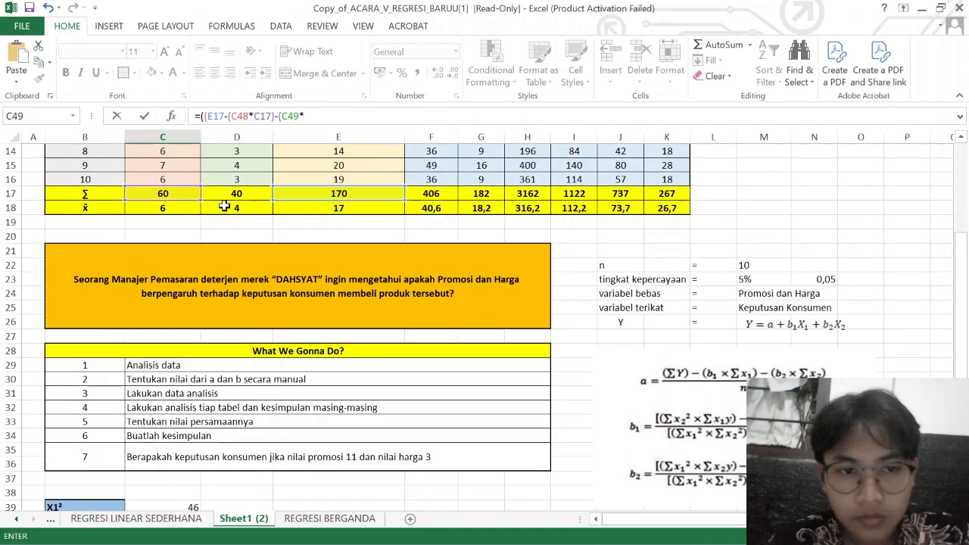
pyautogui.click(250, 195)
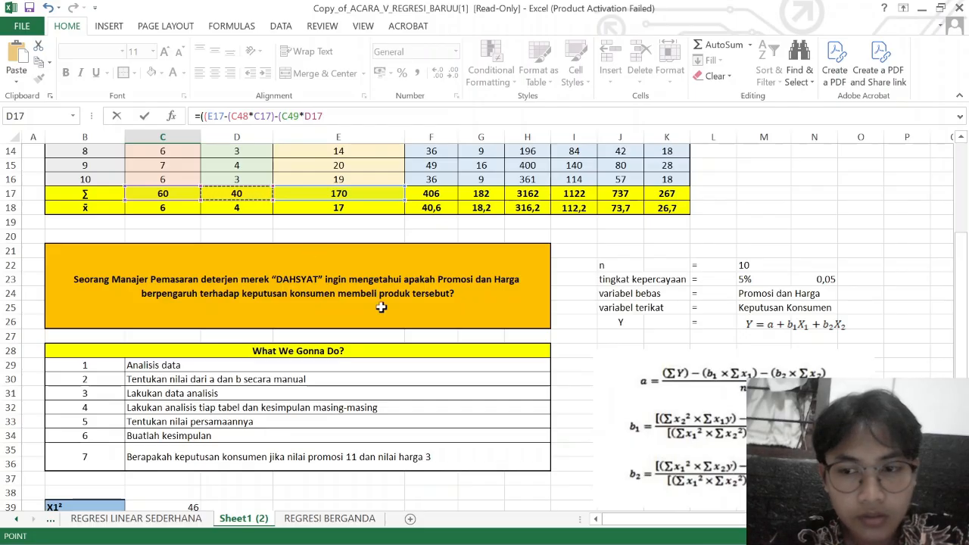
pyautogui.scroll(-2, 382, 308)
pyautogui.scroll(-2, 381, 308)
pyautogui.scroll(3, 382, 307)
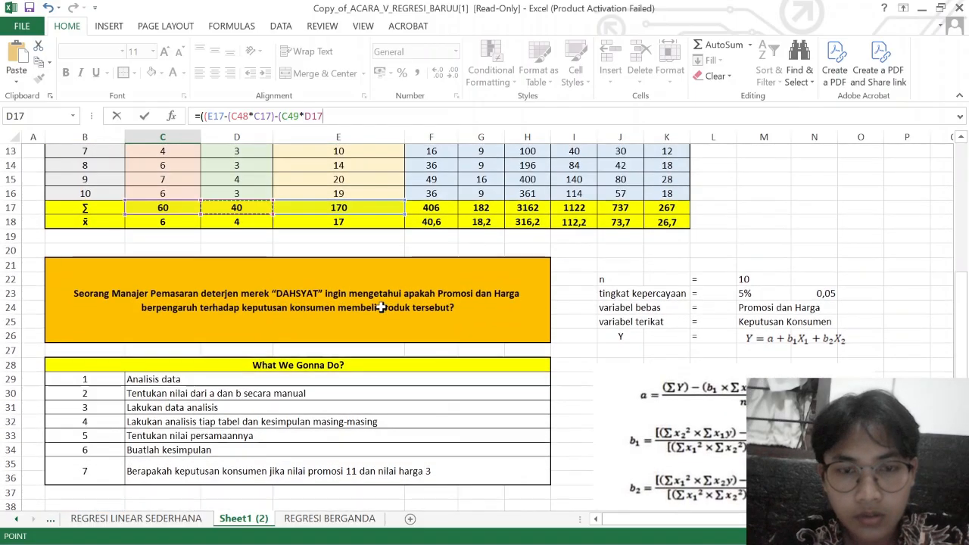
pyautogui.write(')')
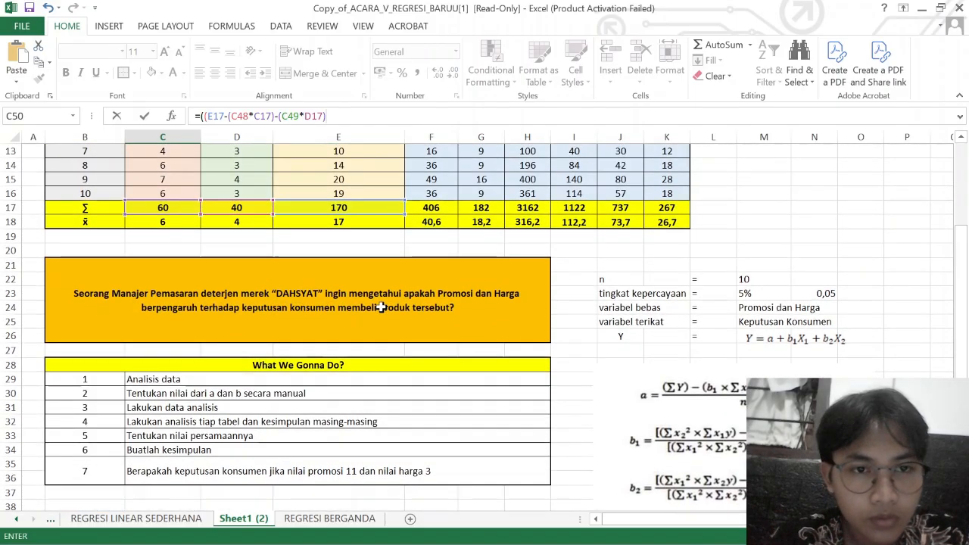
# Close the numerator in C50, divide it by n in M22, and enter the completed formula.
pyautogui.write(')/')
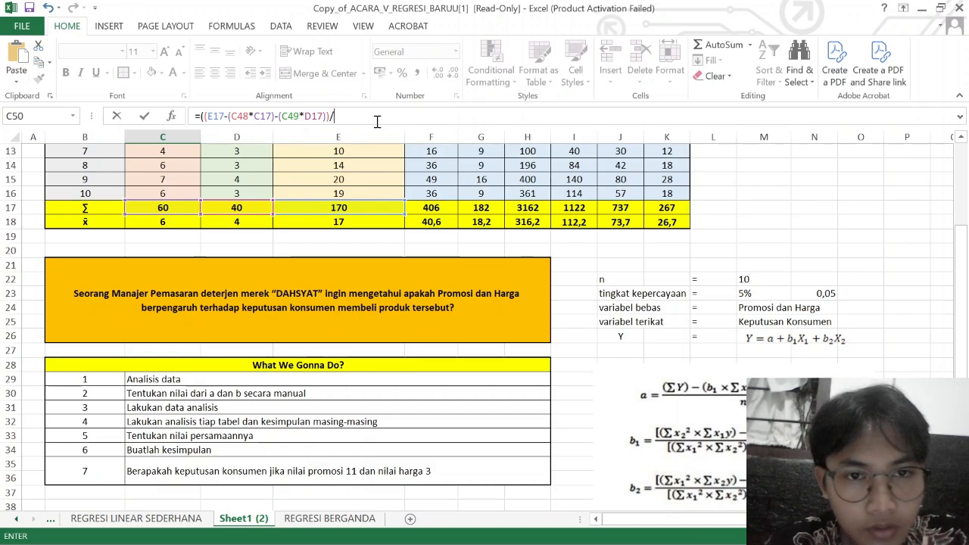
pyautogui.click(761, 280)
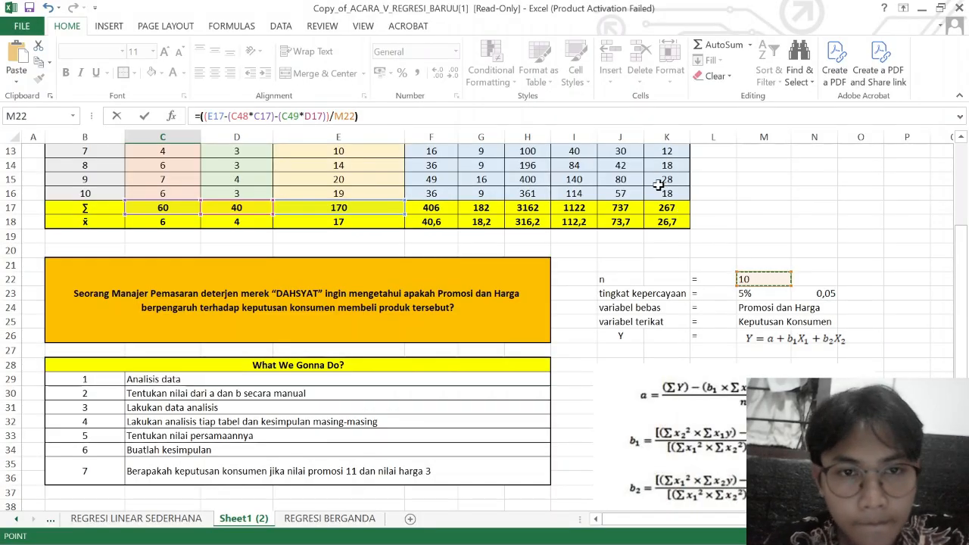
pyautogui.press('Return')
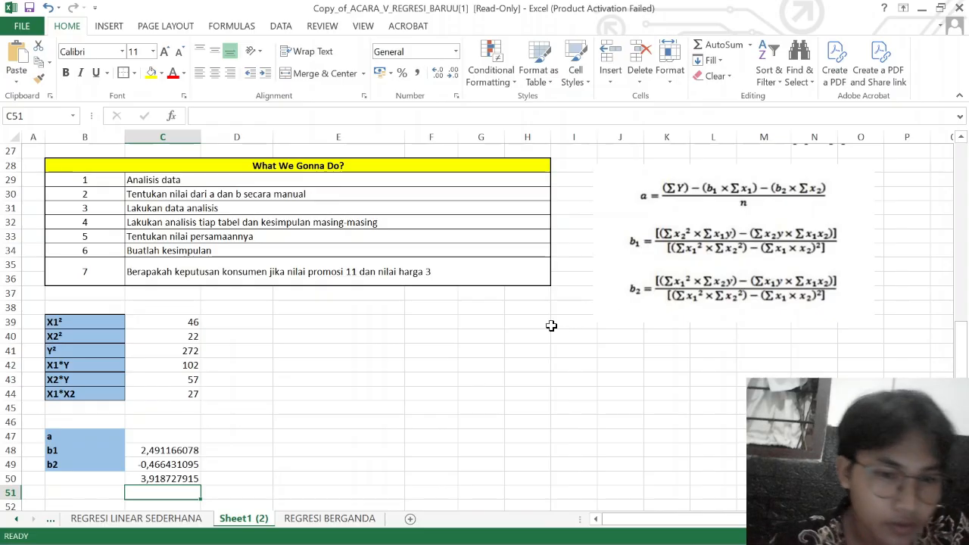
# Move the calculated value of a from C50 to C47, beside its label.
pyautogui.scroll(-1, 501, 326)
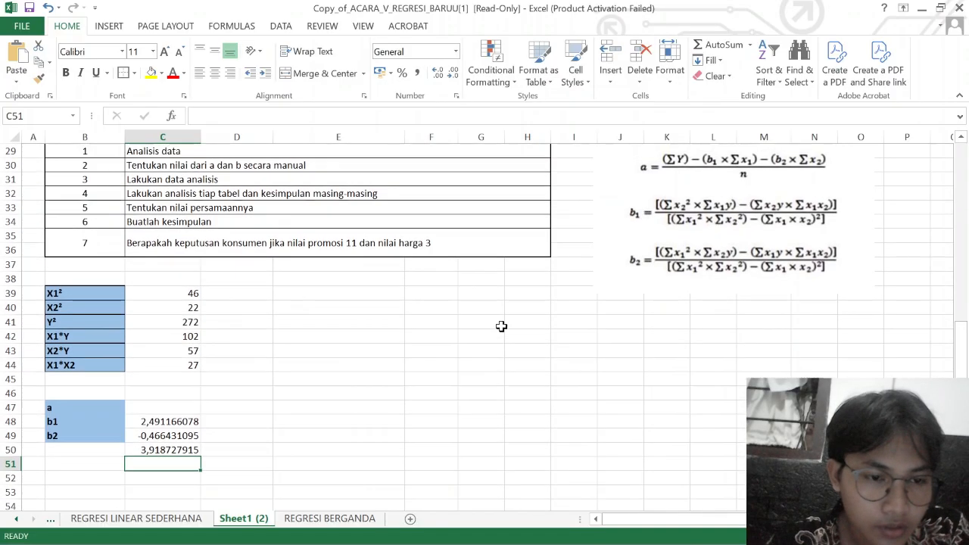
pyautogui.click(183, 449)
pyautogui.hotkey('ctrl', 'c')
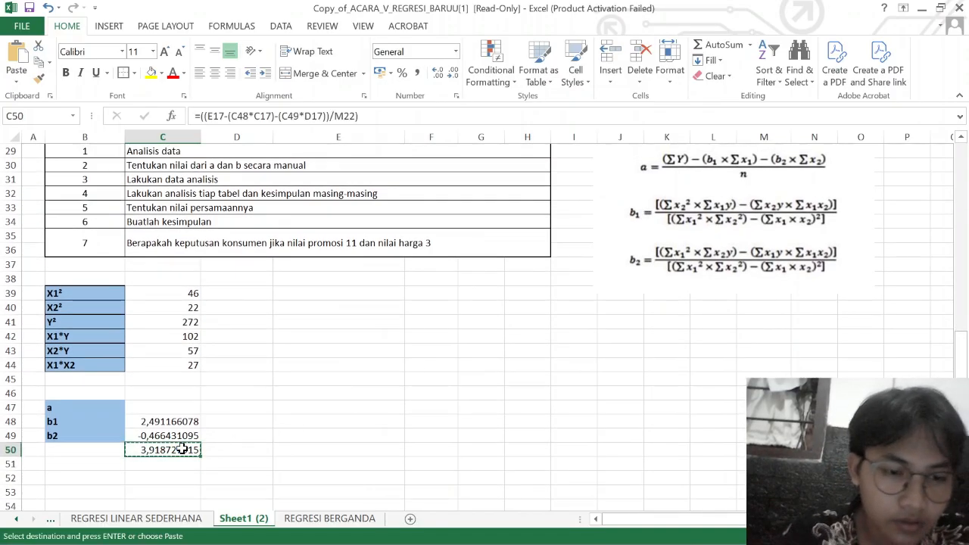
pyautogui.click(162, 406)
pyautogui.hotkey('ctrl', 'v')
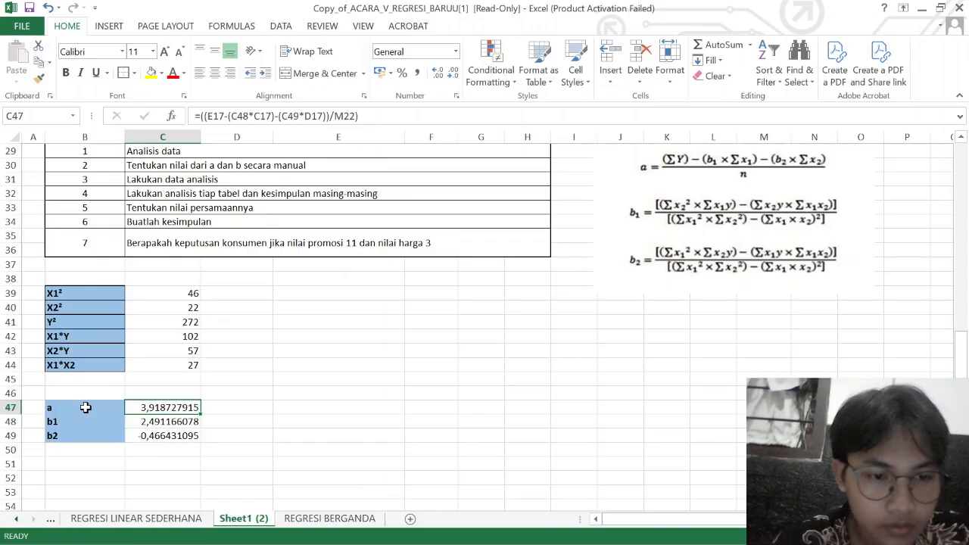
# Move the a, b1 and b2 table from B47:C49 to the area starting at E39.
pyautogui.moveTo(84, 408); pyautogui.dragTo(141, 435)
pyautogui.hotkey('ctrl', 'c')
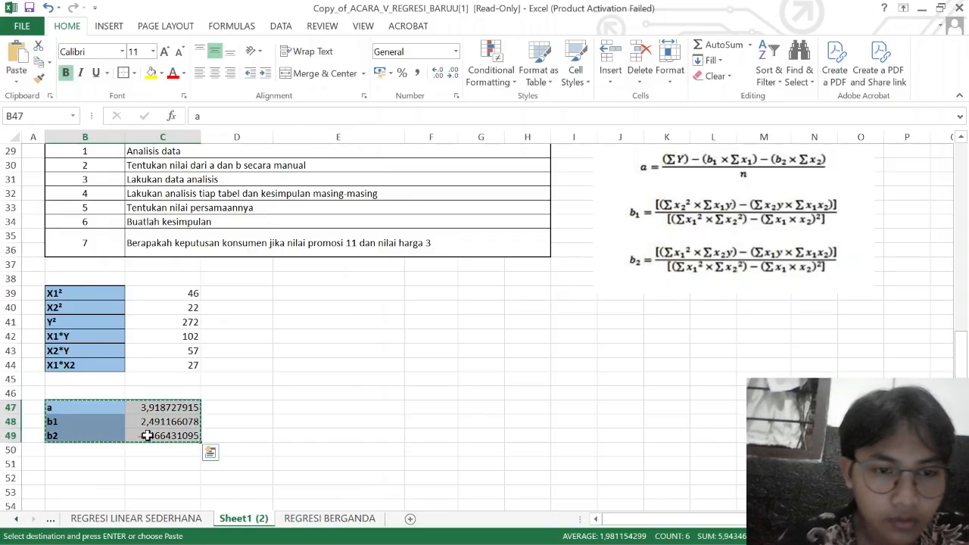
pyautogui.click(288, 296)
pyautogui.hotkey('ctrl', 'v')
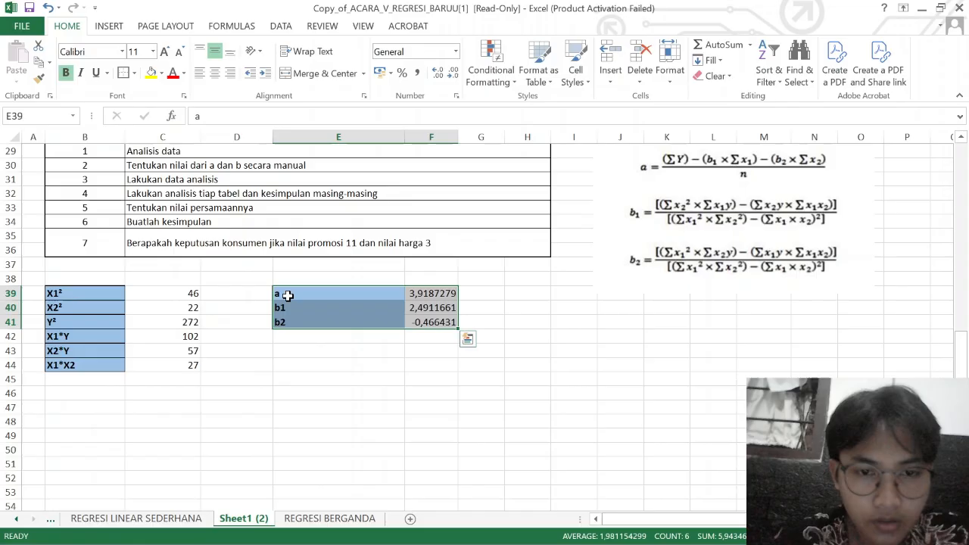
pyautogui.click(351, 398)
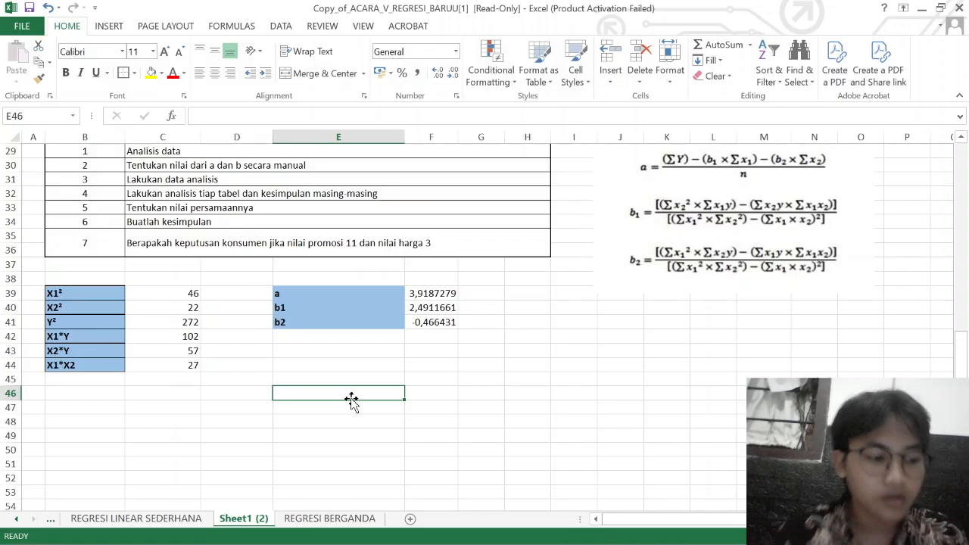
# Open the Regression tool of Data Analysis and select E7:E16, the Keputusan Konsumen (y) values, as the Input Y Range.
pyautogui.click(86, 397)
pyautogui.scroll(-2, 86, 397)
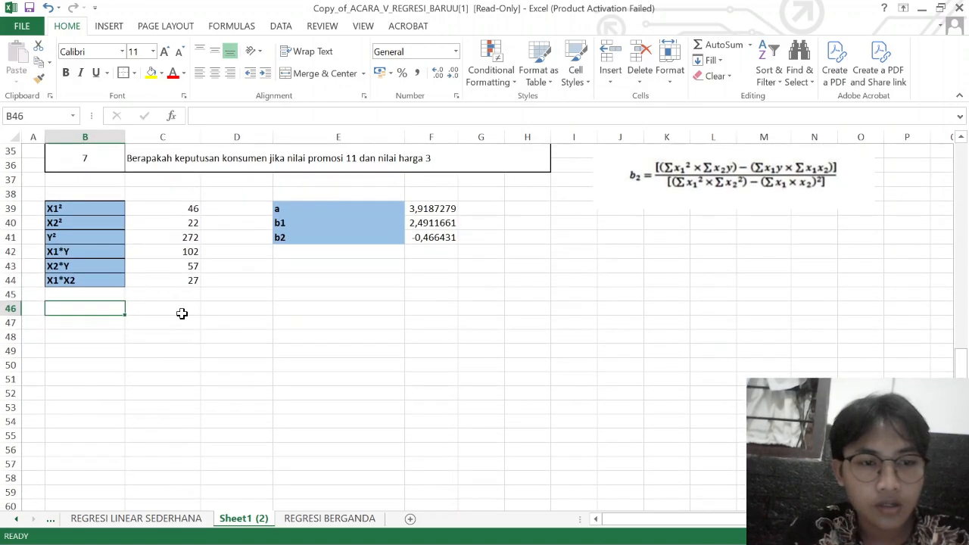
pyautogui.scroll(1, 72, 387)
pyautogui.click(71, 378)
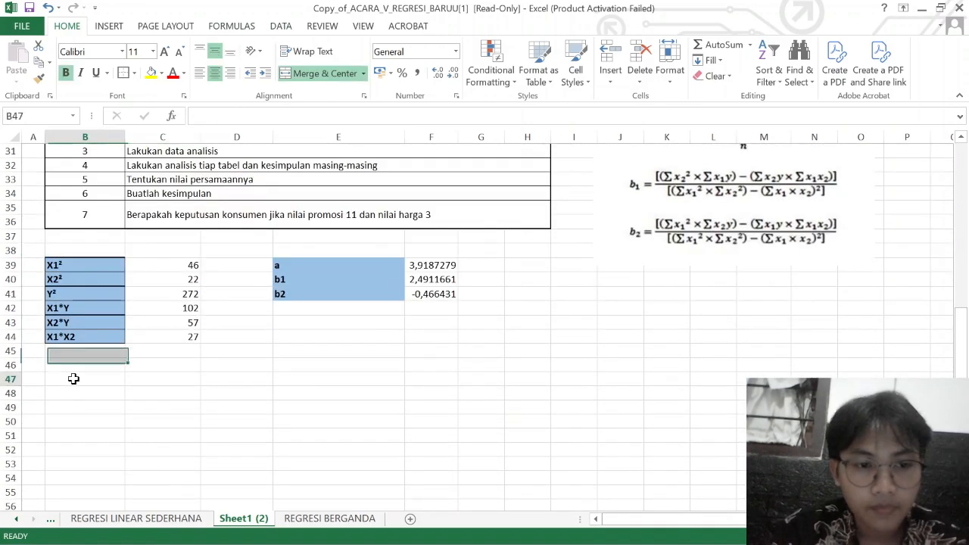
pyautogui.click(280, 26)
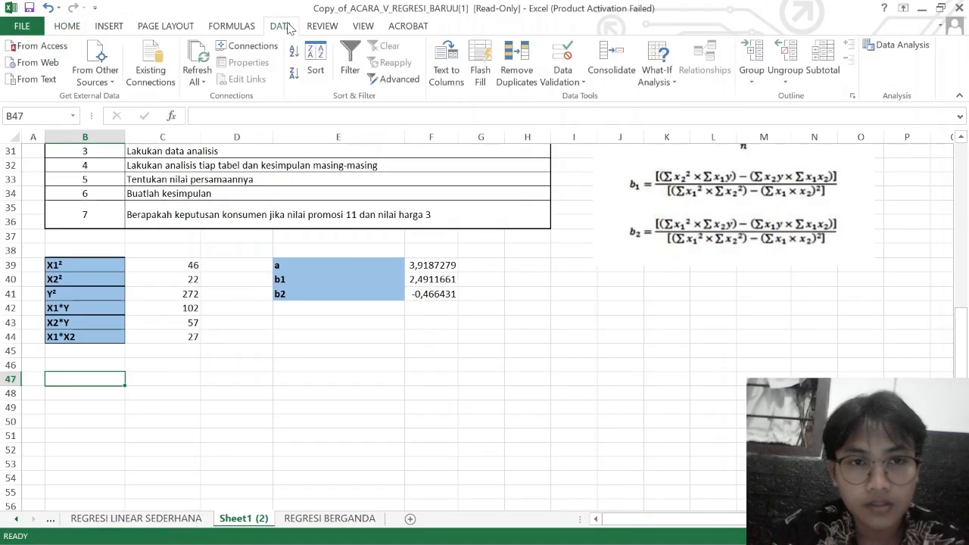
pyautogui.click(903, 47)
pyautogui.press('Return')
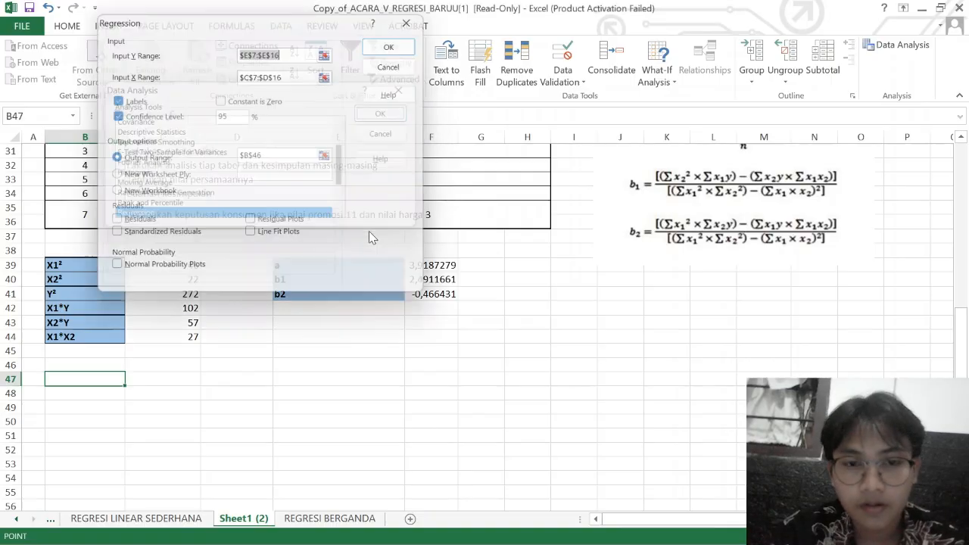
pyautogui.click(331, 50)
pyautogui.scroll(2, 325, 217)
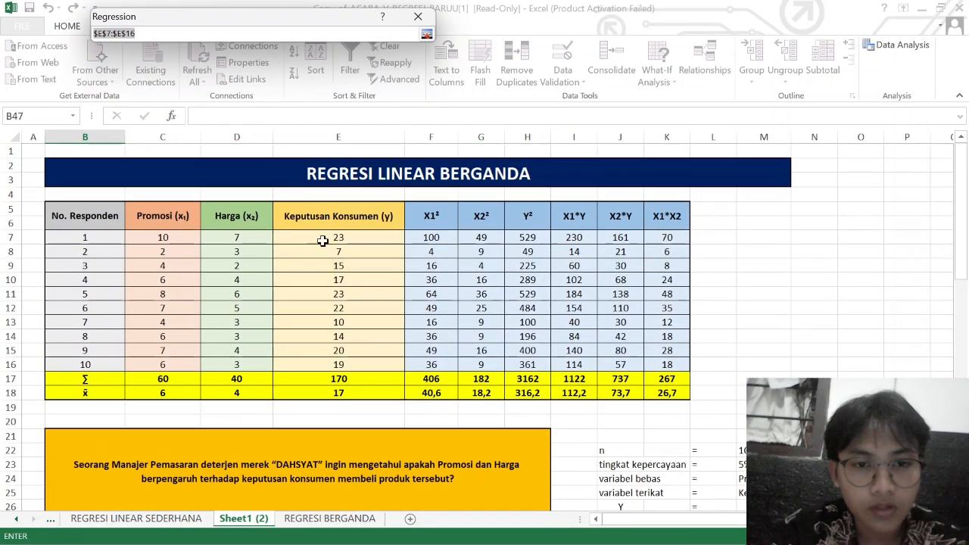
pyautogui.moveTo(333, 237); pyautogui.dragTo(331, 361)
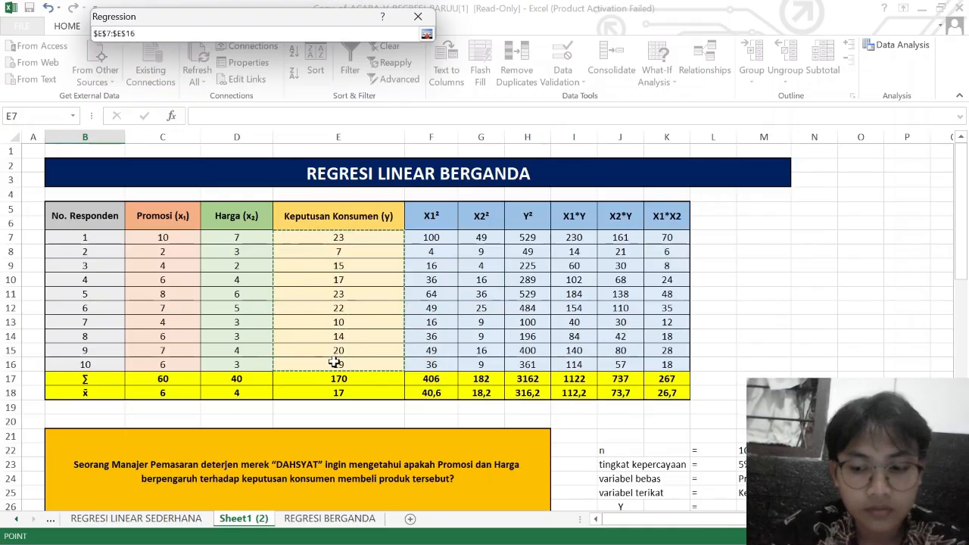
# Confirm the Y range, set the Input X Range to C7:D16, the Promosi and Harga values, and turn off Labels.
pyautogui.press('Return')
pyautogui.click(331, 74)
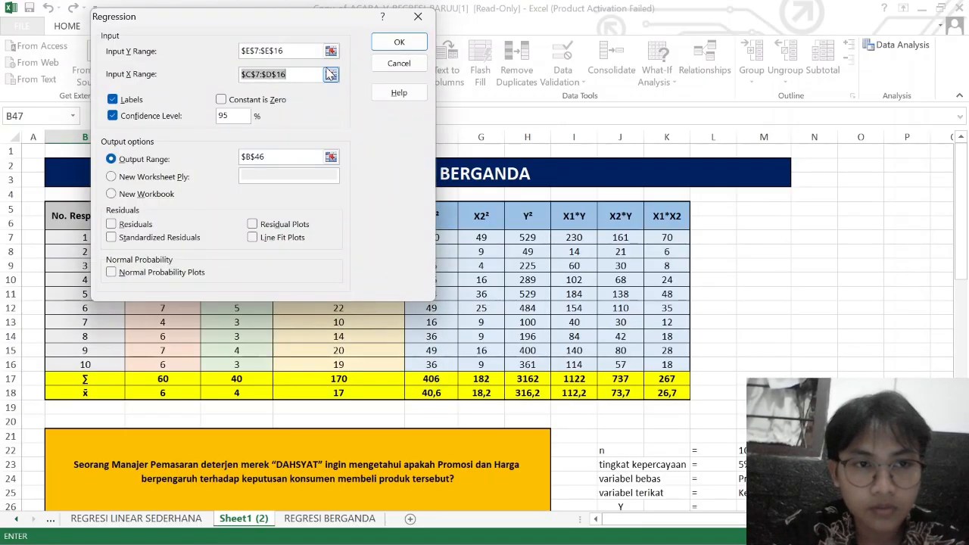
pyautogui.moveTo(178, 240); pyautogui.dragTo(255, 359)
pyautogui.press('Return')
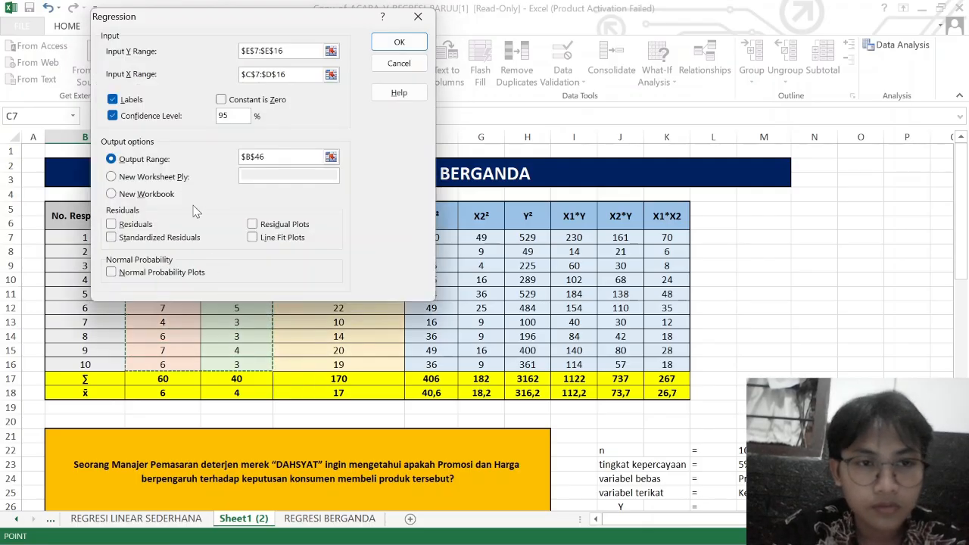
pyautogui.click(130, 101)
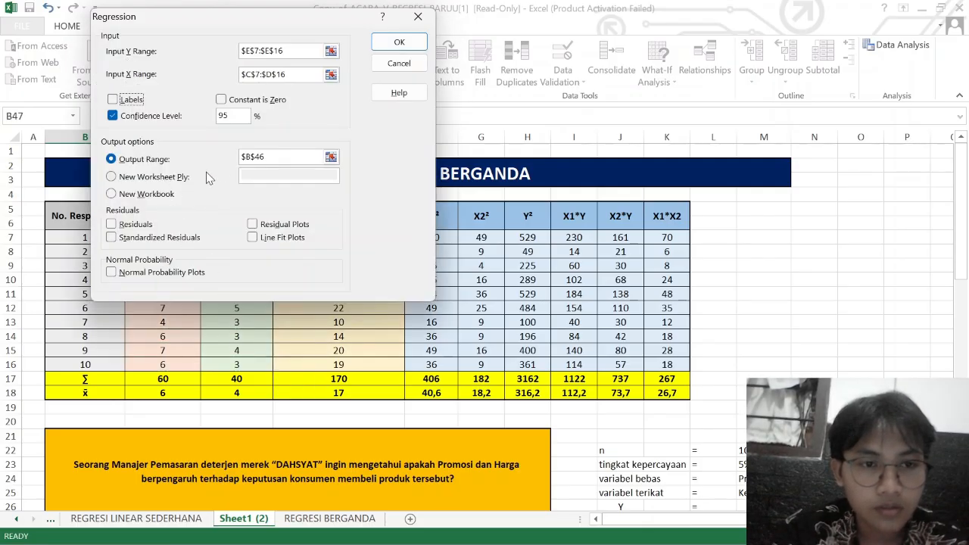
# Set the regression's Output Range to B47 and run the analysis.
pyautogui.click(331, 157)
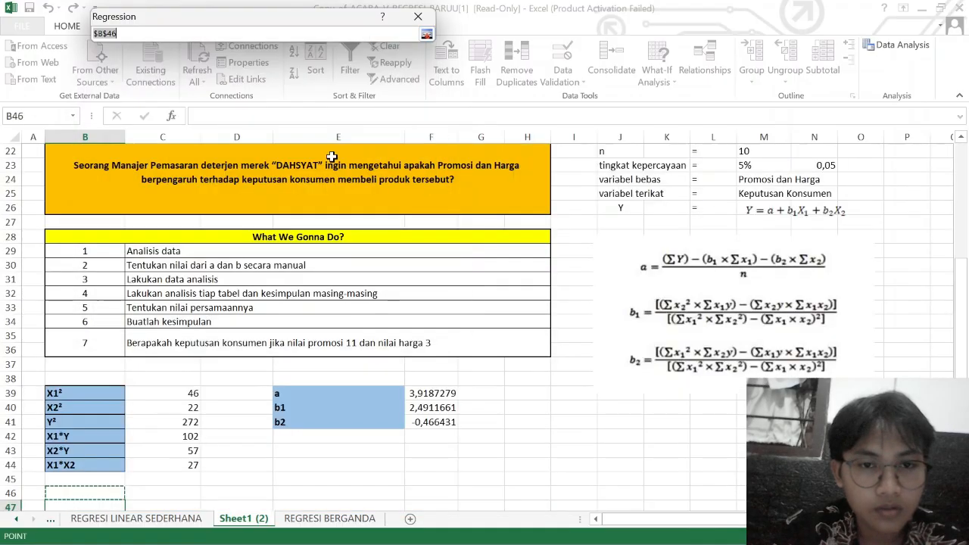
pyautogui.scroll(-4, 251, 366)
pyautogui.click(90, 355)
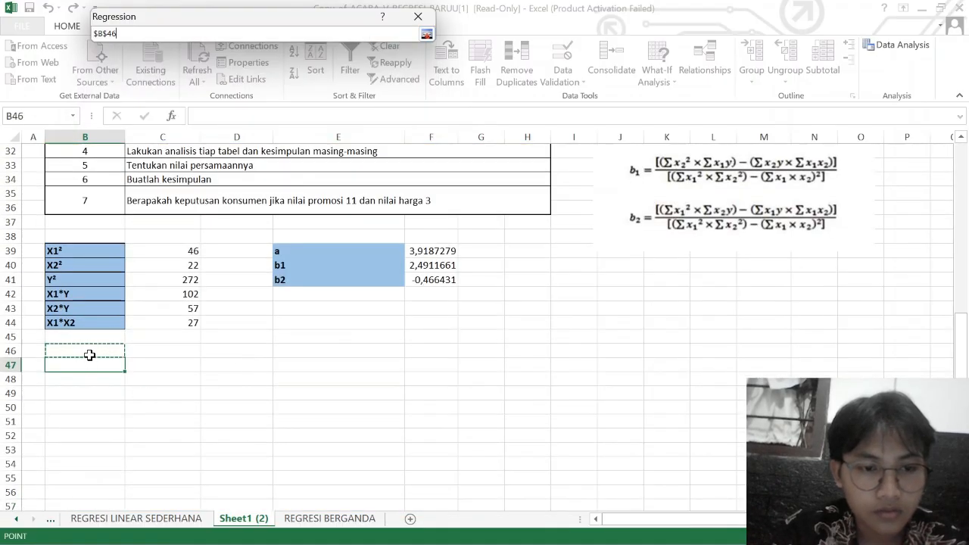
pyautogui.click(95, 363)
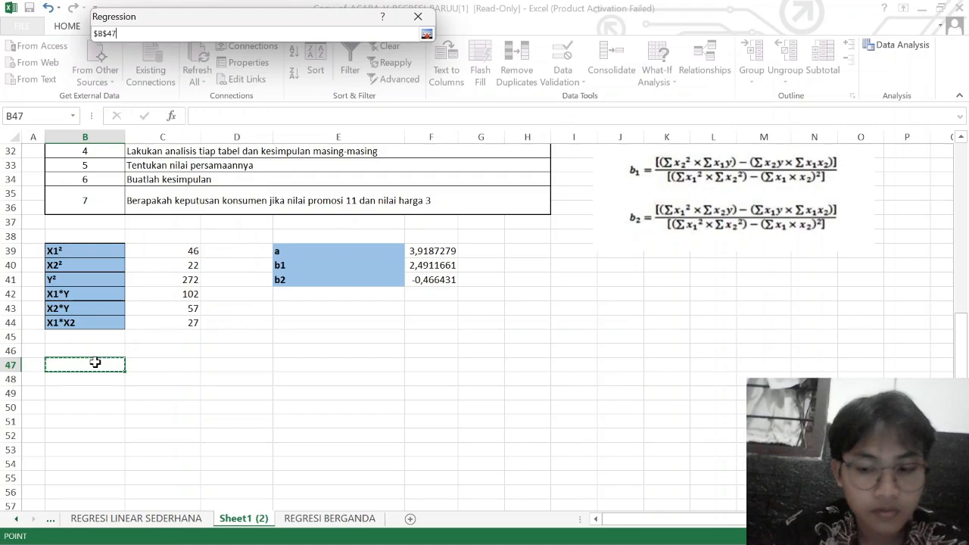
pyautogui.press('Return')
pyautogui.press('Return')
pyautogui.scroll(-3, 271, 409)
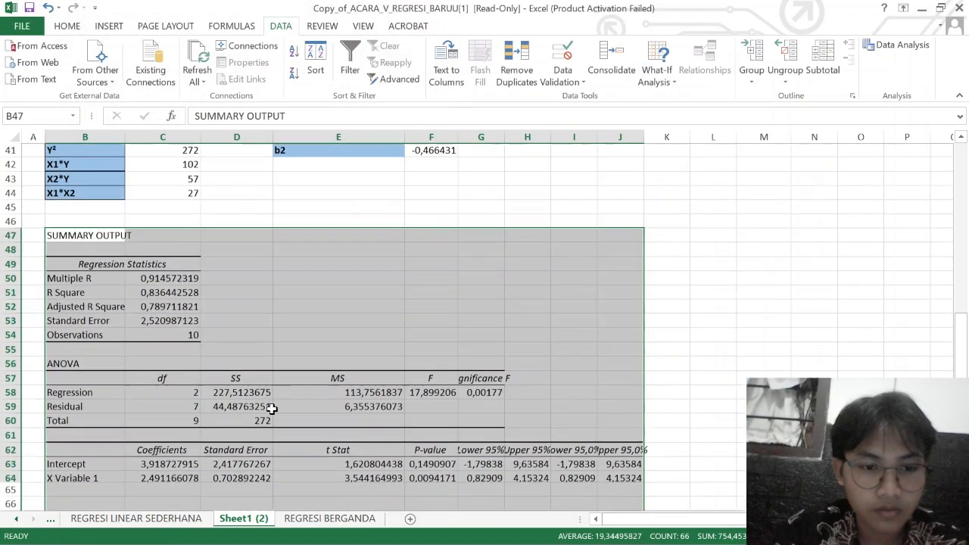
pyautogui.scroll(-3, 271, 409)
pyautogui.click(271, 409)
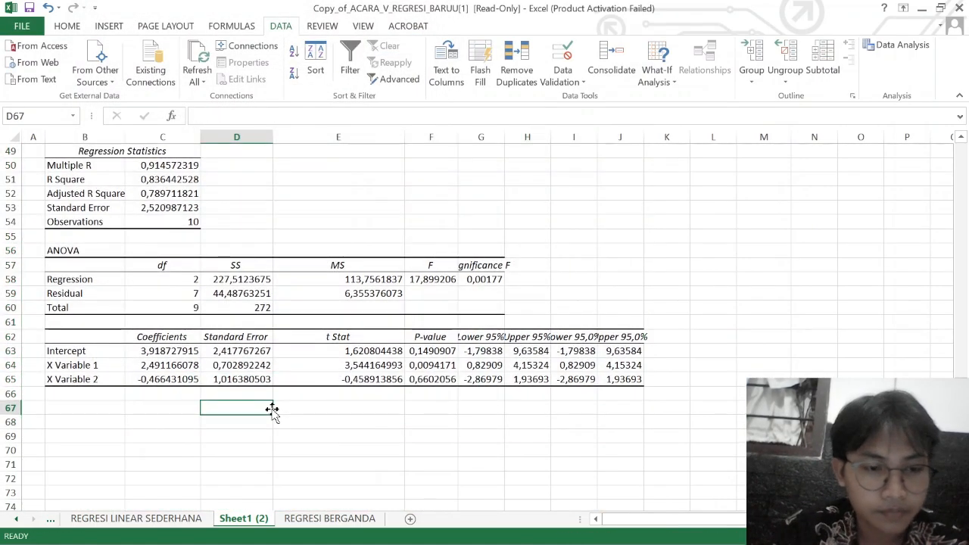
# Enter the note "Koefisien relasi" in D50, beside the Multiple R value.
pyautogui.scroll(-1, 271, 409)
pyautogui.scroll(3, 271, 408)
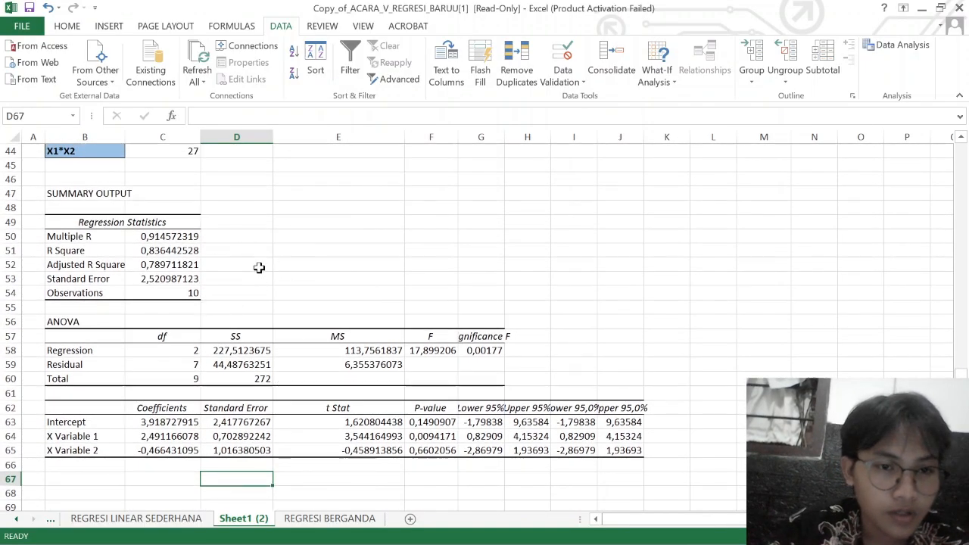
pyautogui.click(182, 238)
pyautogui.click(226, 237)
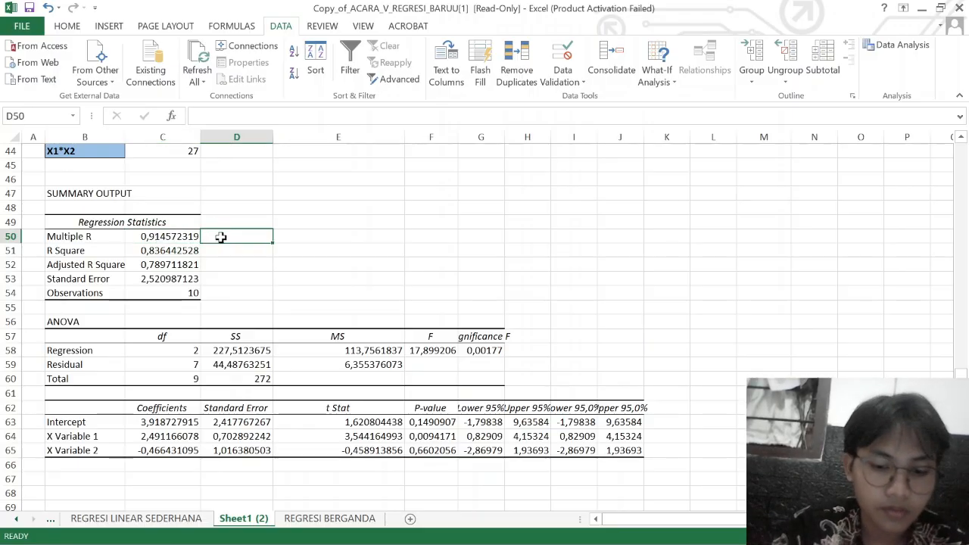
pyautogui.write('Koefisien')
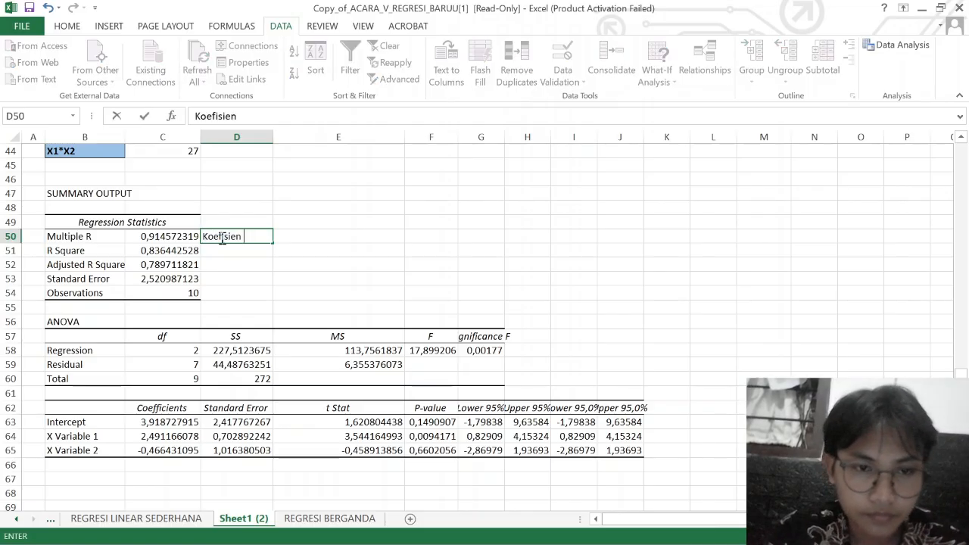
pyautogui.write(' rela')
pyautogui.press('BackSpace')
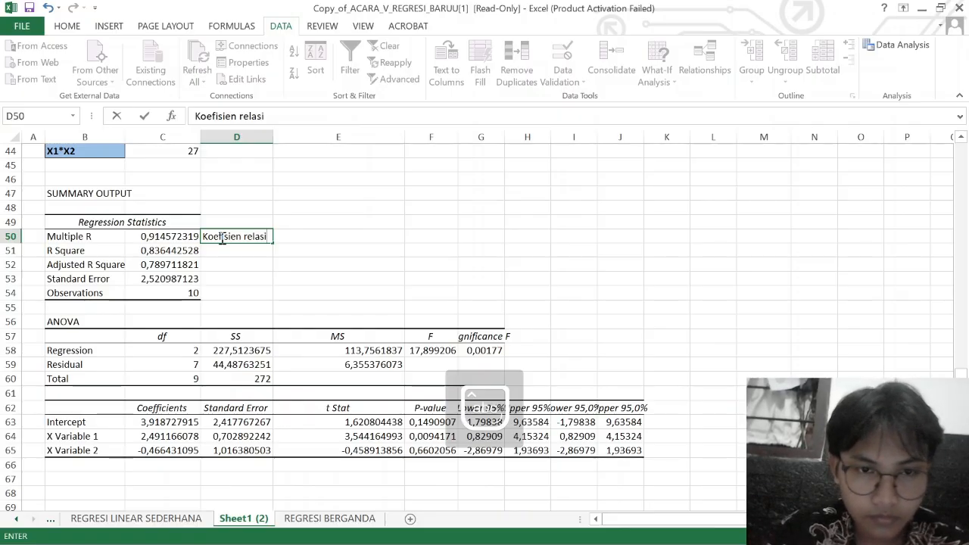
pyautogui.press('Return')
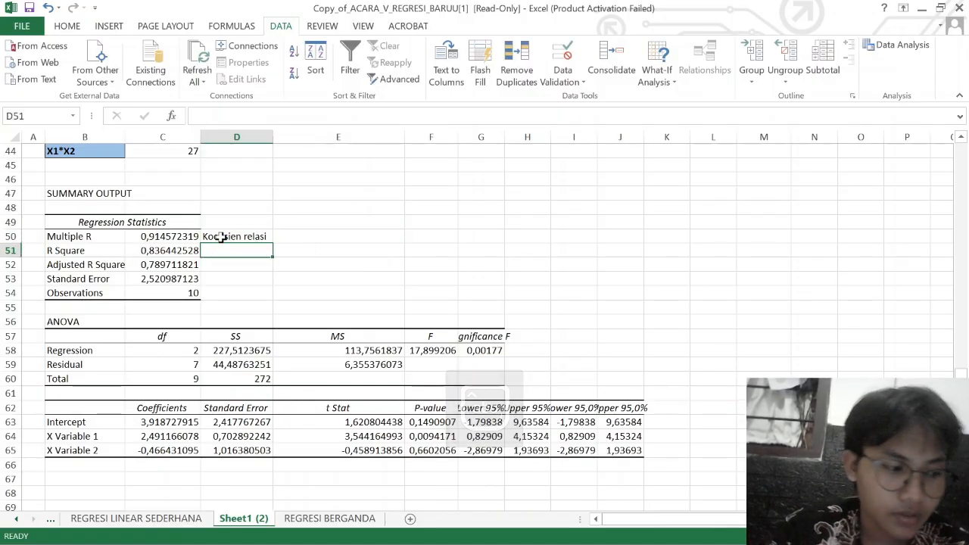
# Enter the note "Koefisien determinasi" in D51, beside the R Square value.
pyautogui.write('Koef')
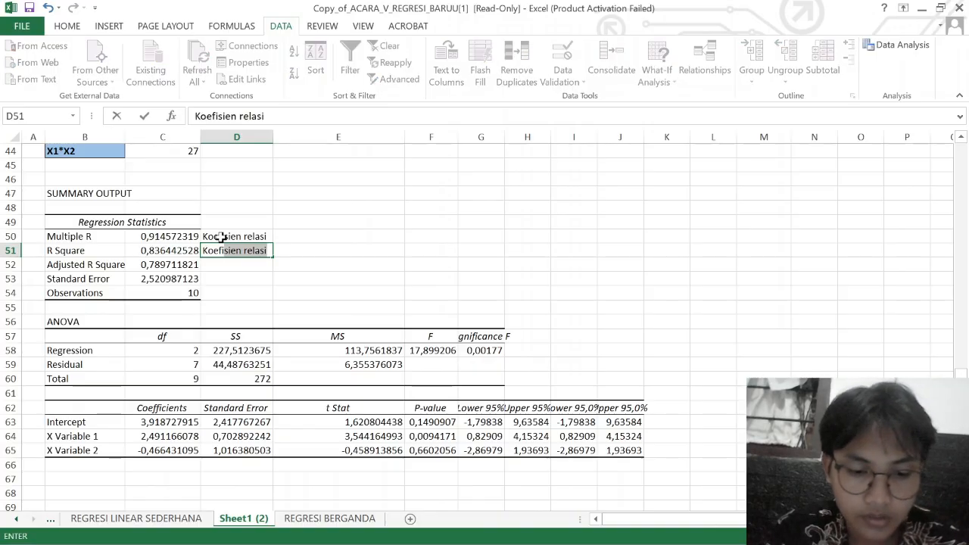
pyautogui.write('isien D')
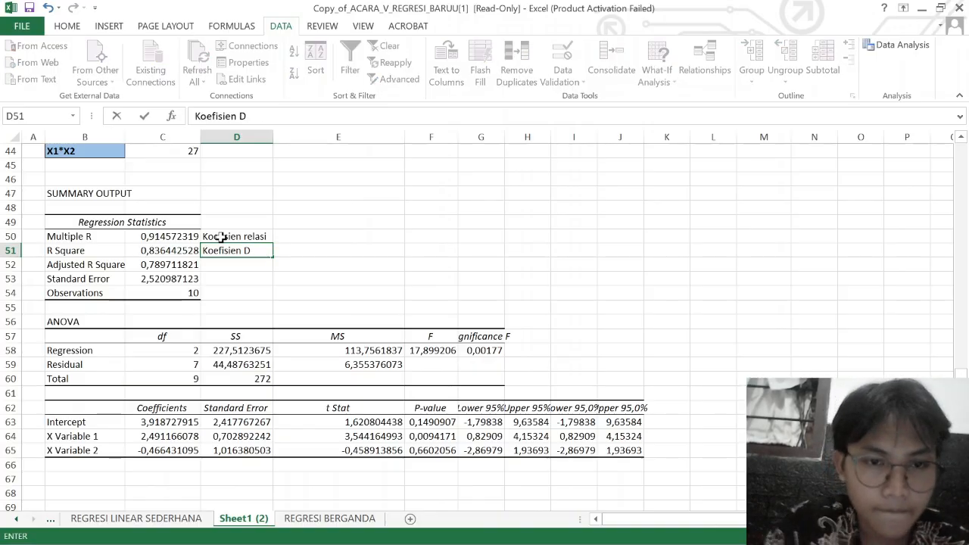
pyautogui.press('BackSpace')
pyautogui.press('BackSpace')
pyautogui.write('det')
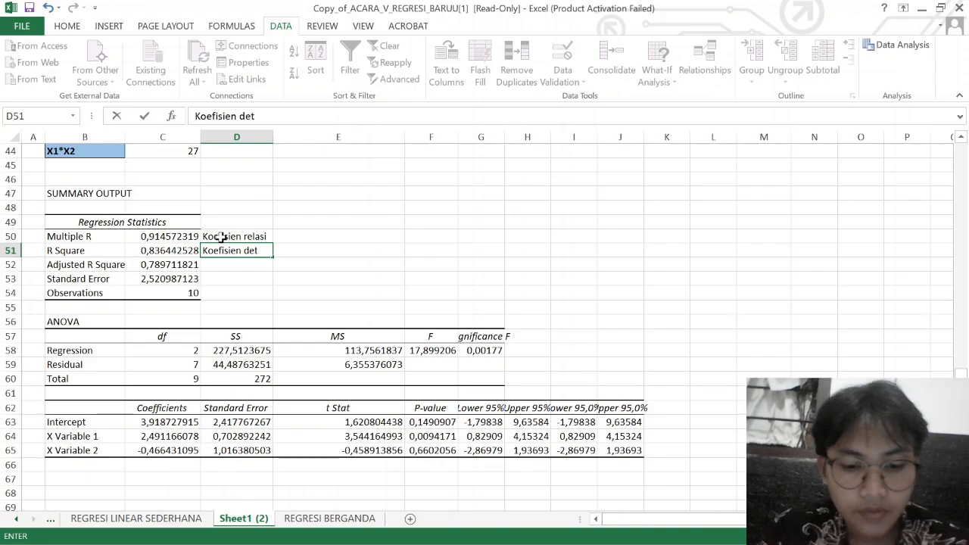
pyautogui.write('ermin')
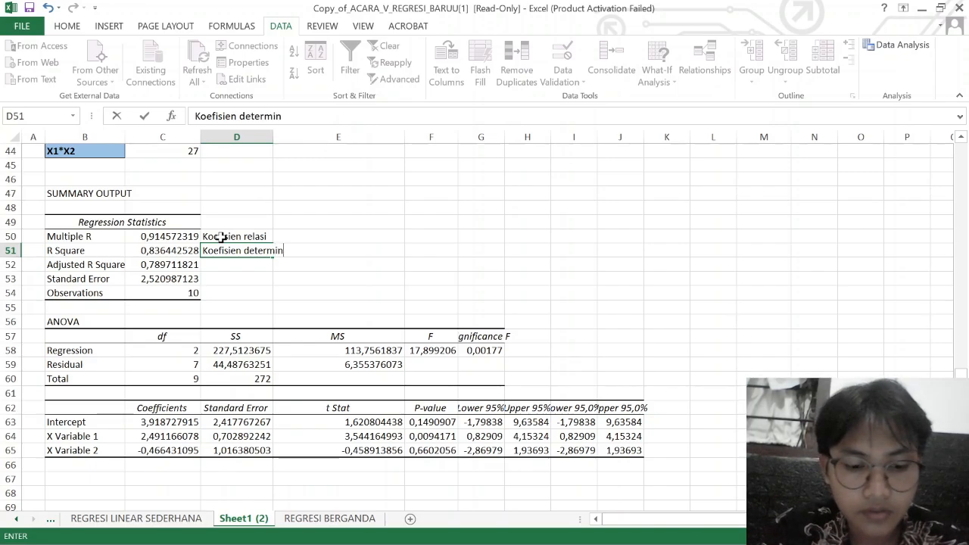
pyautogui.write('asi')
pyautogui.press('Right')
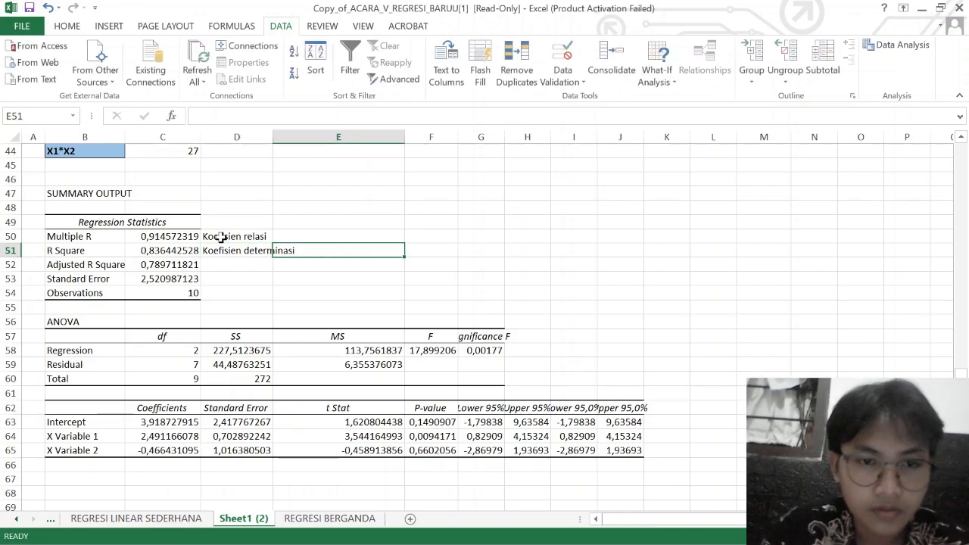
# Merge and center F47:K49 beside the Regression Statistics table, and align the merged cell vertically to the middle.
pyautogui.press('Right')
pyautogui.press('Up')
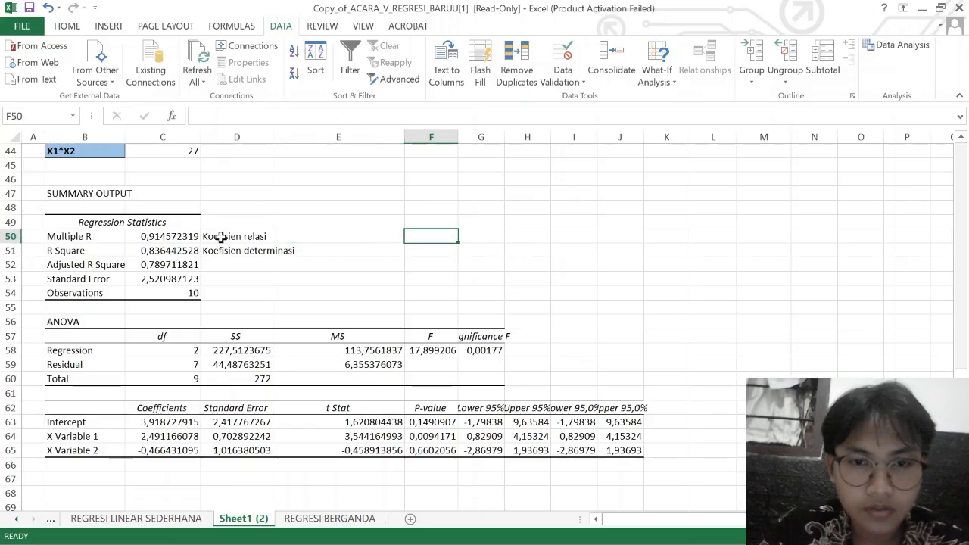
pyautogui.moveTo(417, 187); pyautogui.dragTo(654, 225)
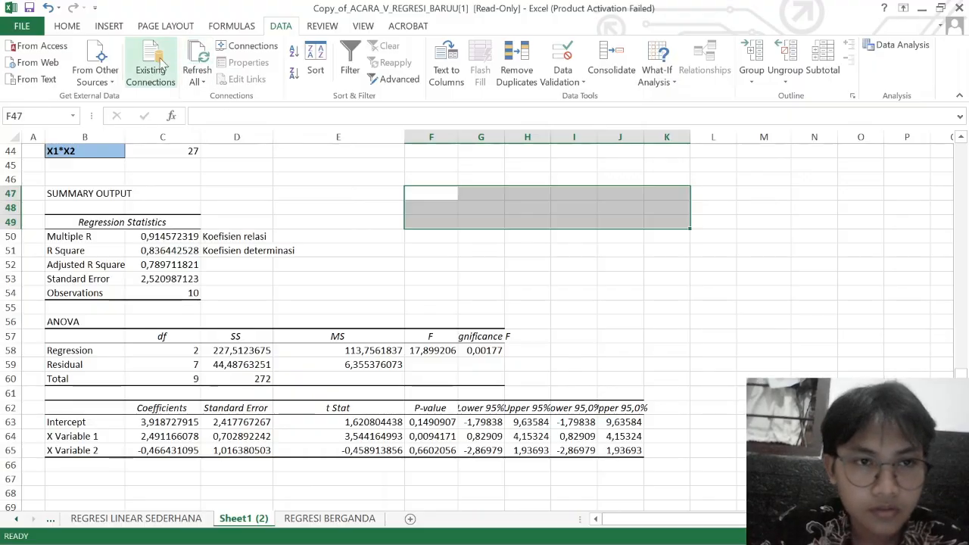
pyautogui.click(66, 27)
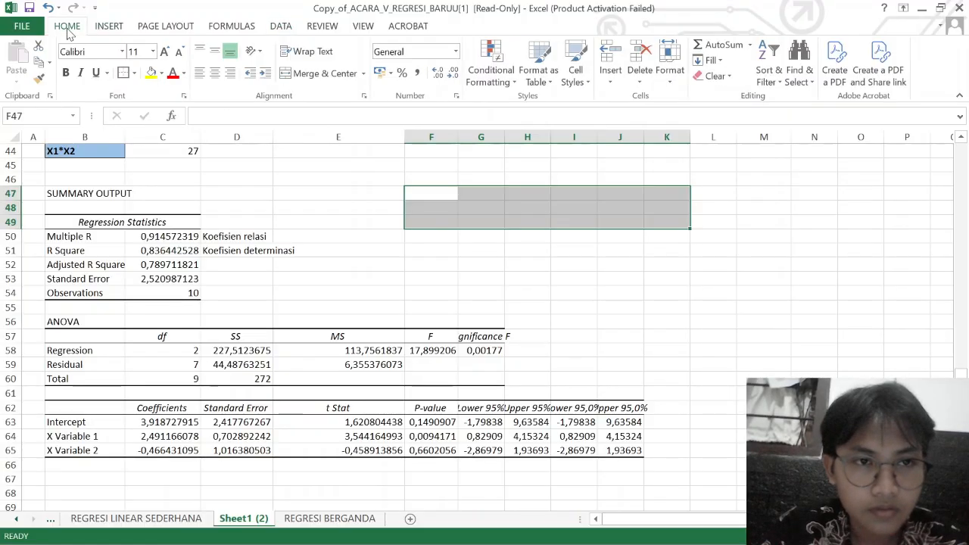
pyautogui.click(306, 74)
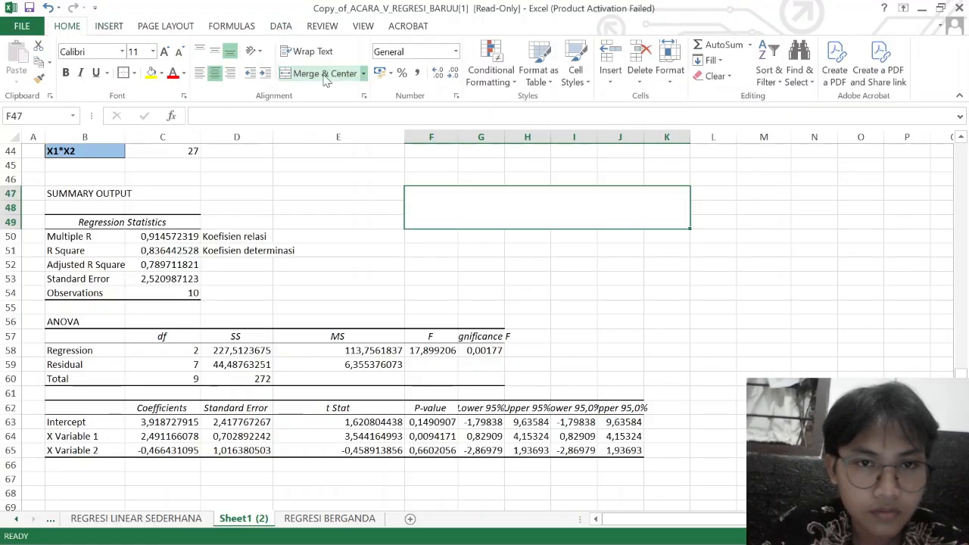
pyautogui.click(215, 51)
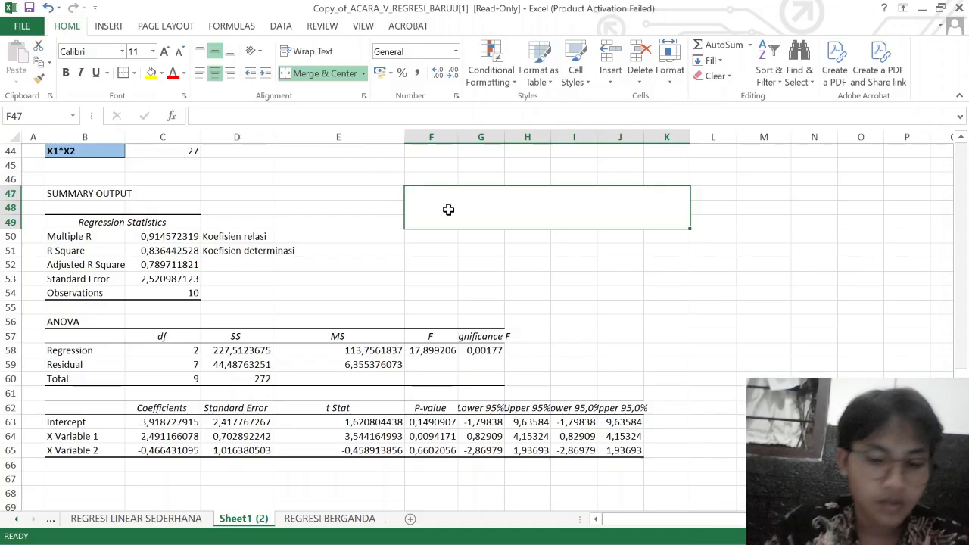
# Write the conclusion "Nilai dari koefisien korelasi antara variable x dan y adalah 0,91 atau 91" in the merged cell F47.
pyautogui.write('ni')
pyautogui.press('BackSpace')
pyautogui.press('BackSpace')
pyautogui.press('BackSpace')
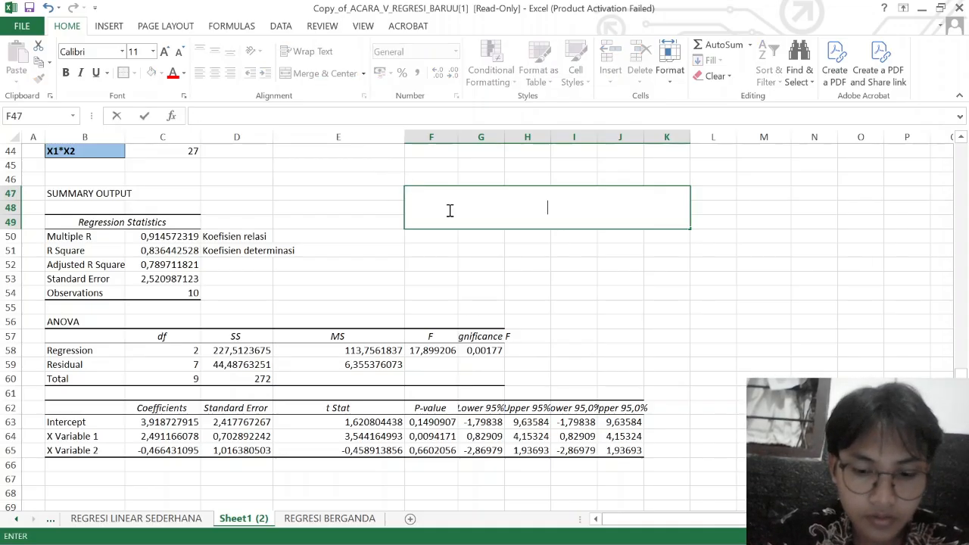
pyautogui.write('Nilai')
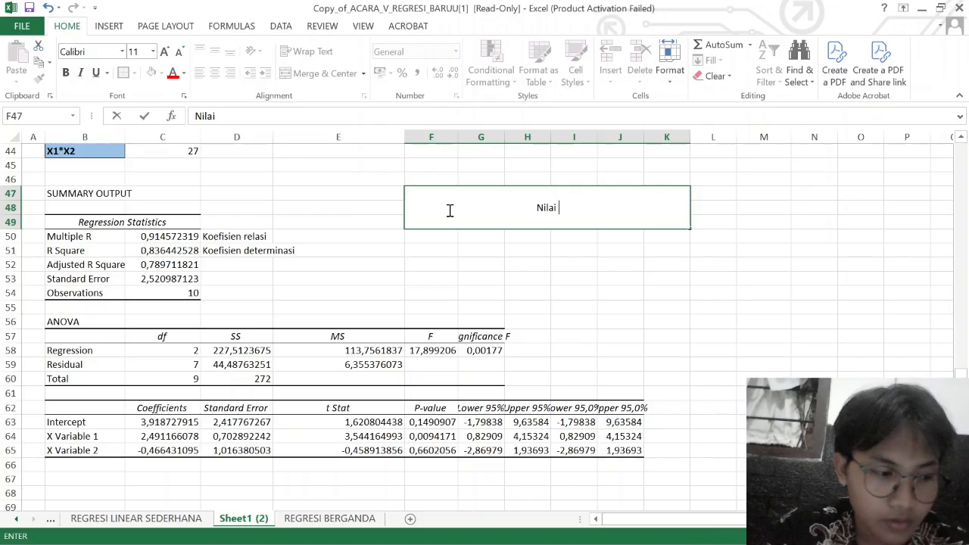
pyautogui.write('dari ')
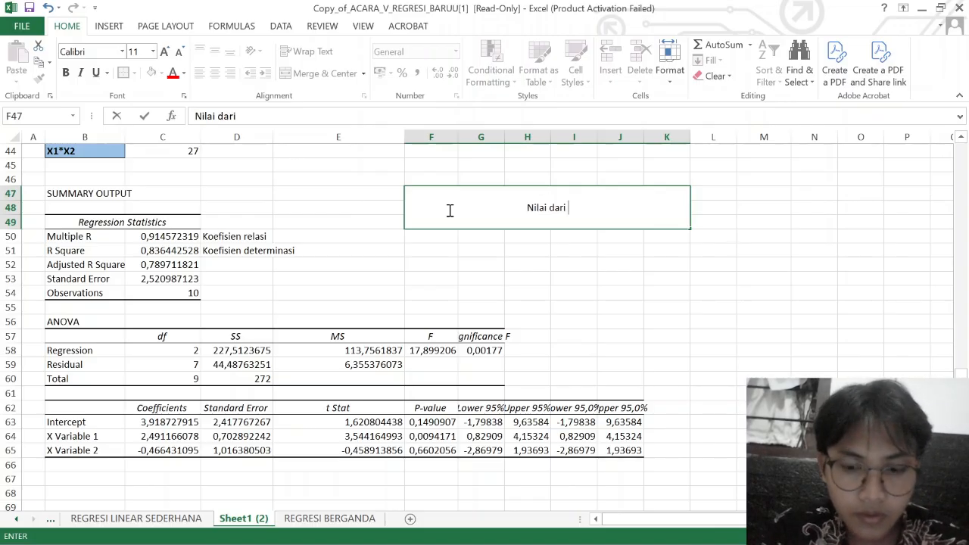
pyautogui.write('koe')
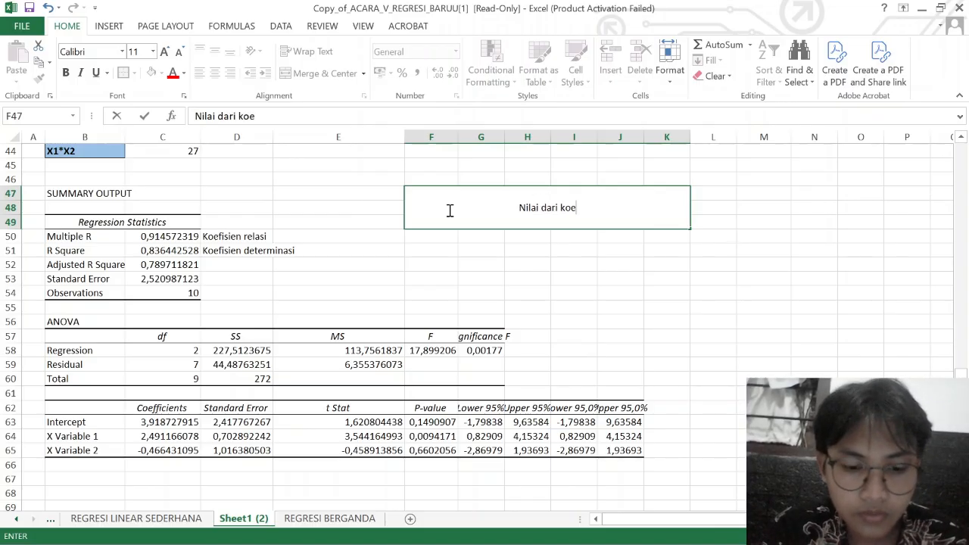
pyautogui.press('BackSpace')
pyautogui.press('BackSpace')
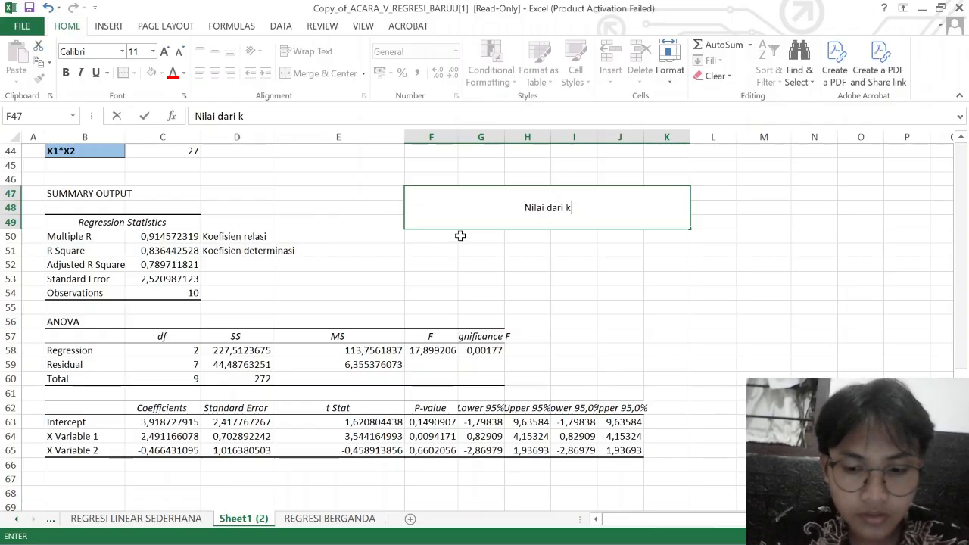
pyautogui.write('oe')
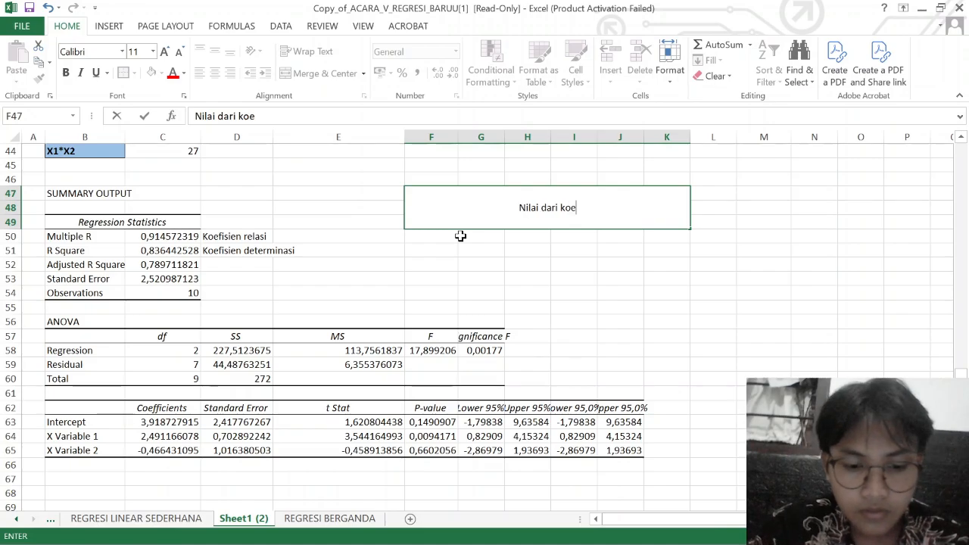
pyautogui.write('fisien kore')
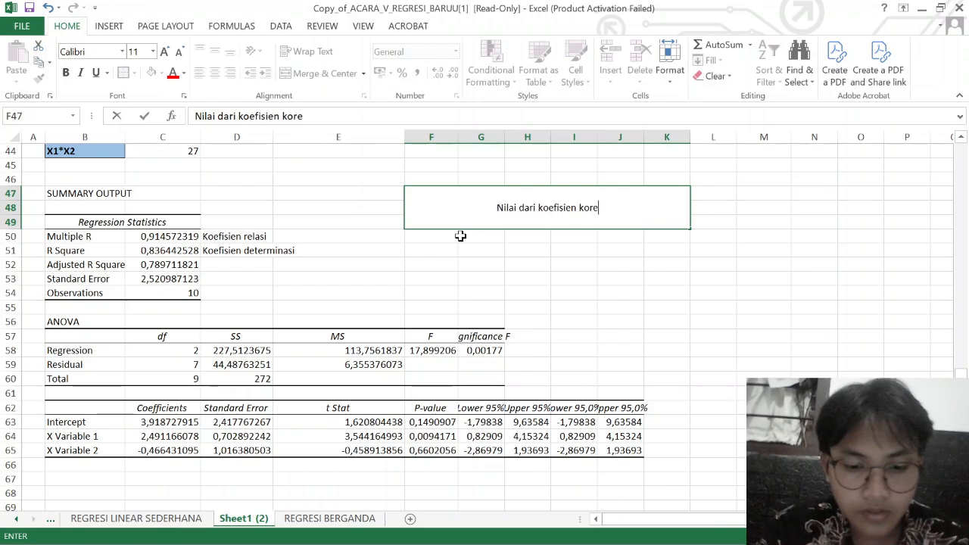
pyautogui.write('lasi ')
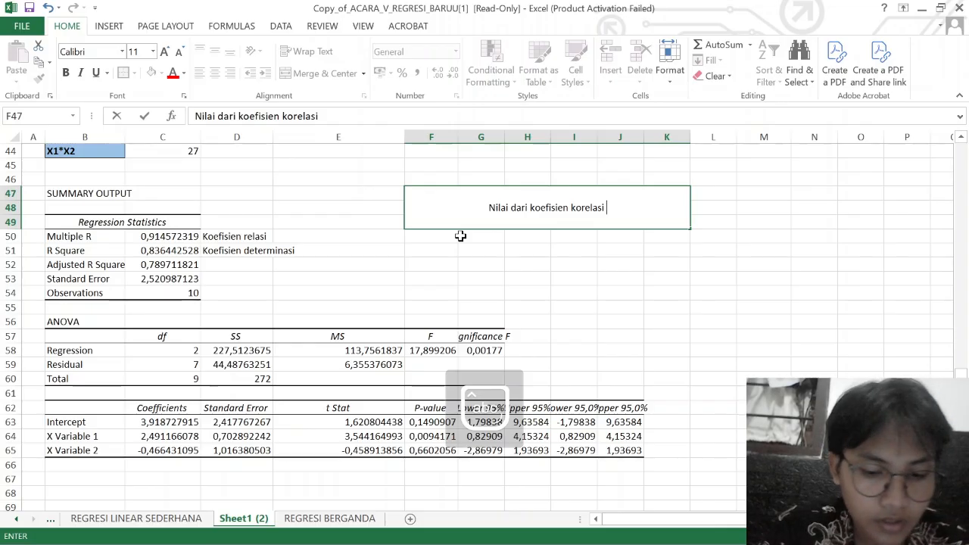
pyautogui.write('antara varia')
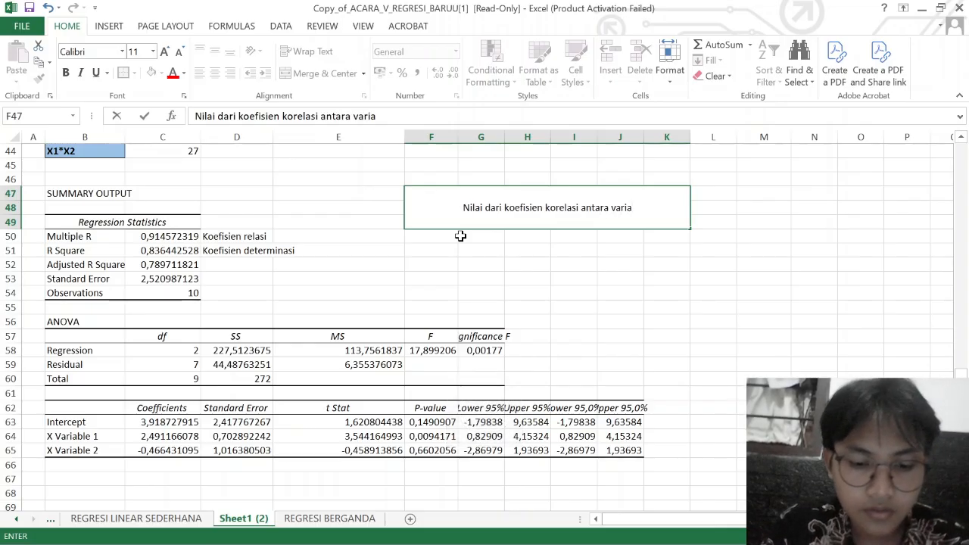
pyautogui.write('ble x d')
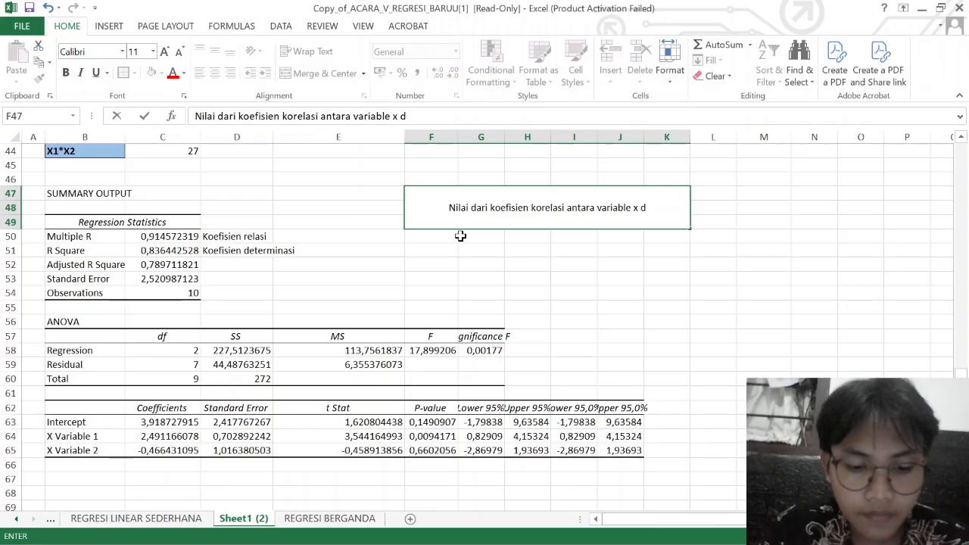
pyautogui.write('an y')
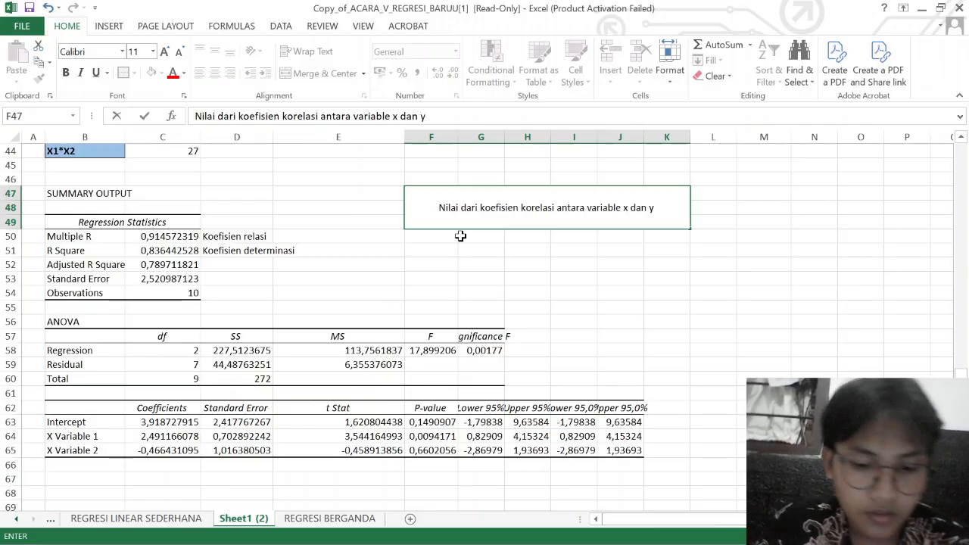
pyautogui.write(' adalah ')
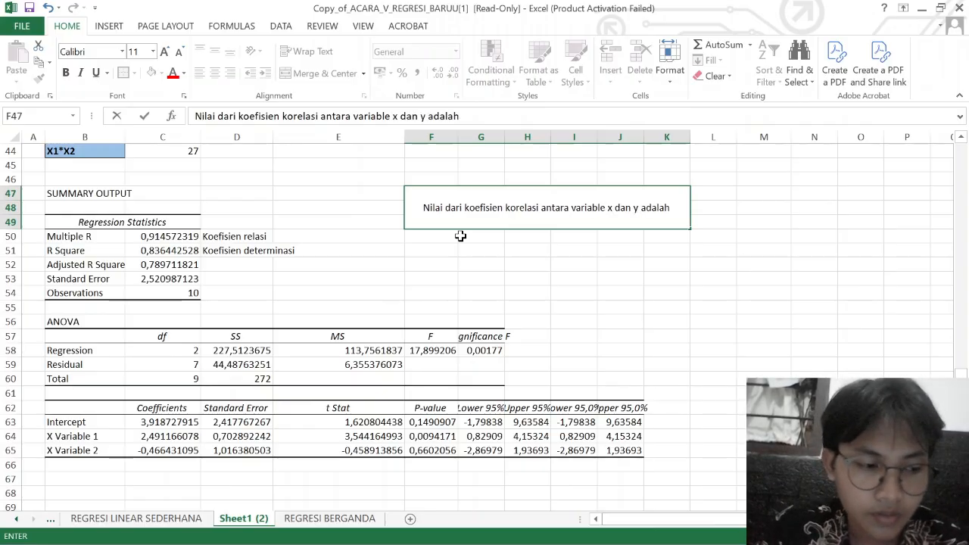
pyautogui.write('0')
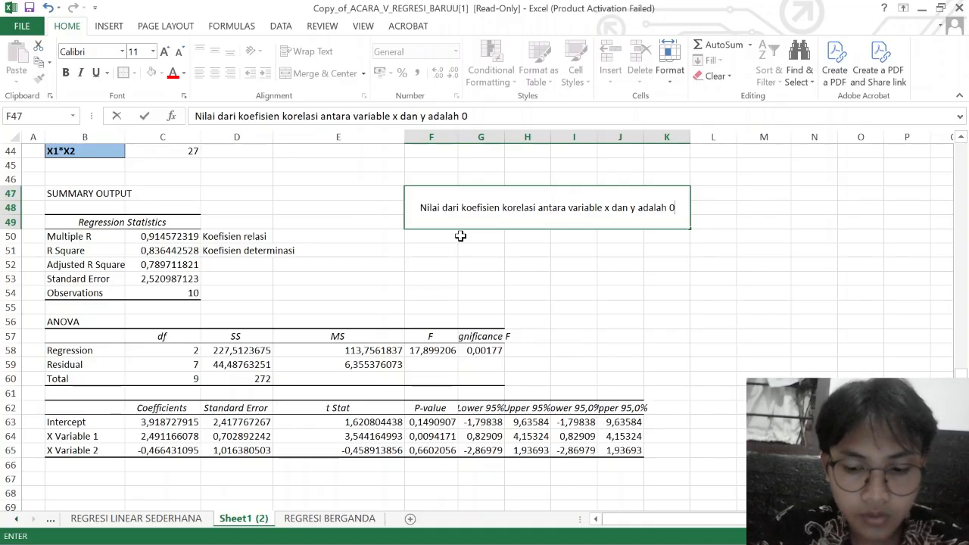
pyautogui.write(',91')
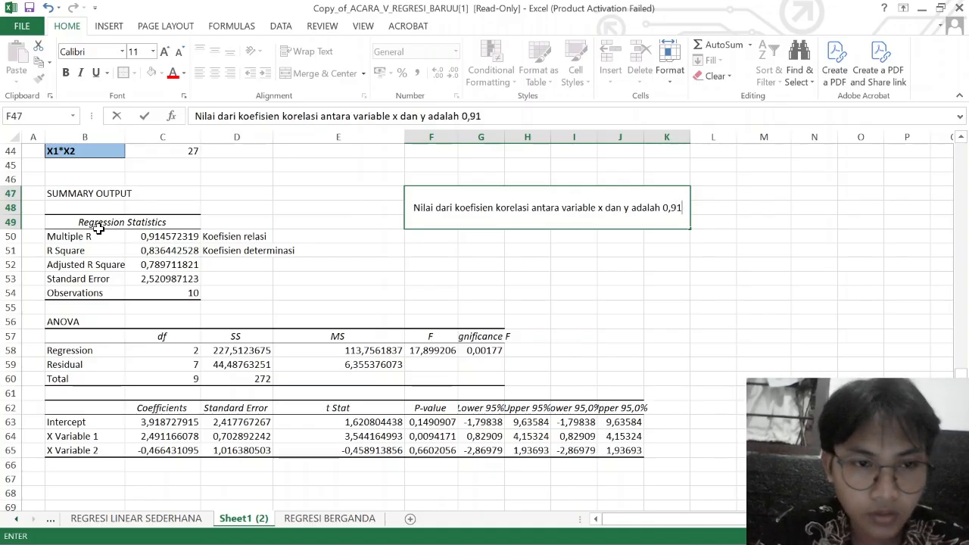
pyautogui.write(' atau 91')
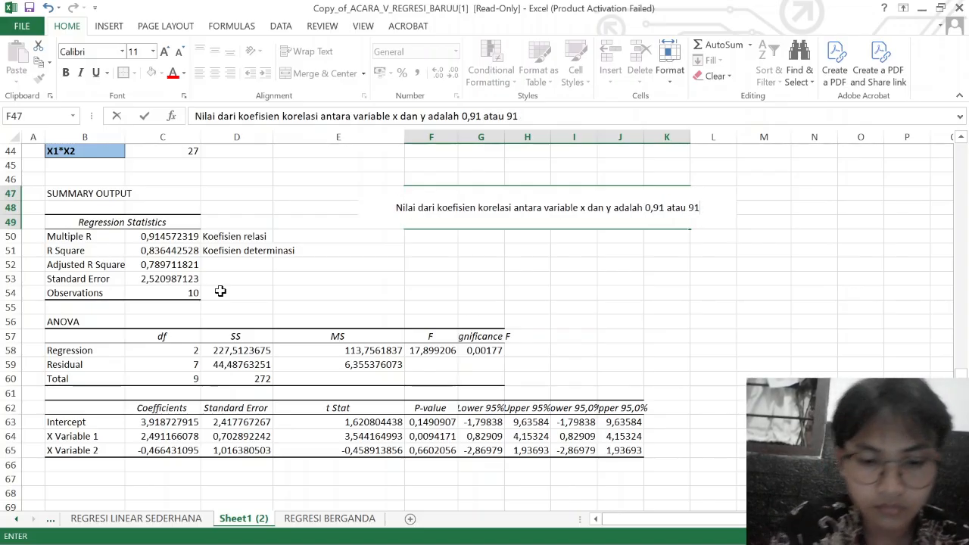
# Complete the correlation note in F47 by appending "% sehingga termasuk dalam kategori sangat kuat" after "91".
pyautogui.write('%')
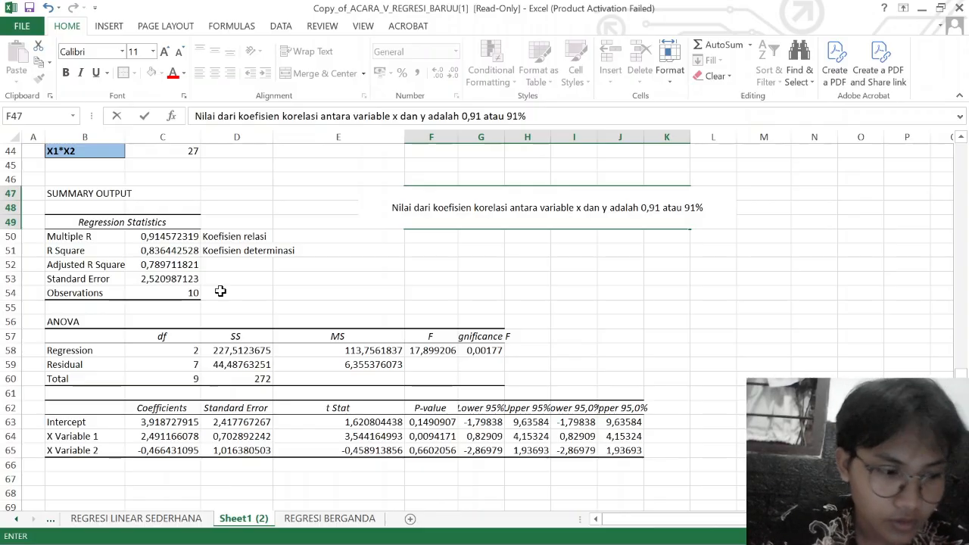
pyautogui.write(' sehingg')
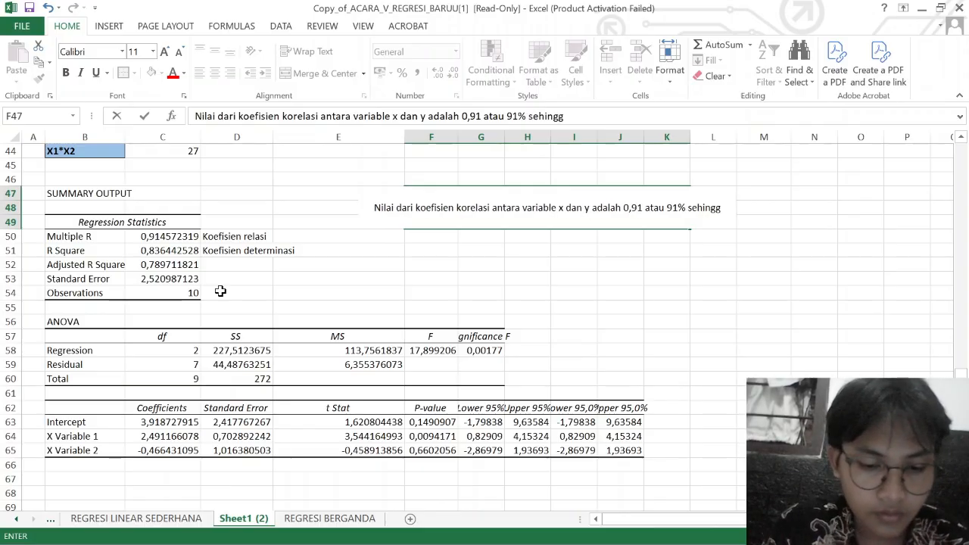
pyautogui.write('a termasuk dalam')
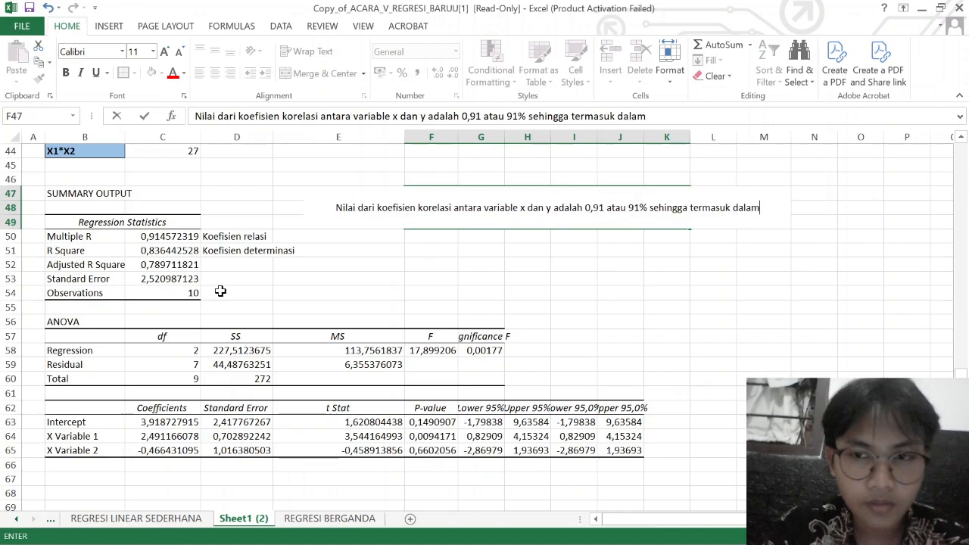
pyautogui.write(' kategori ')
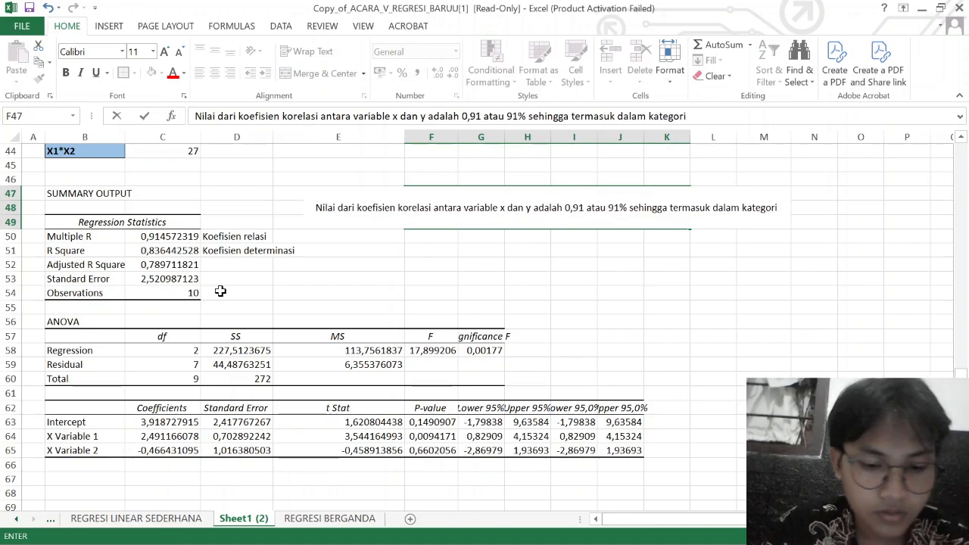
pyautogui.write('sangat kuat')
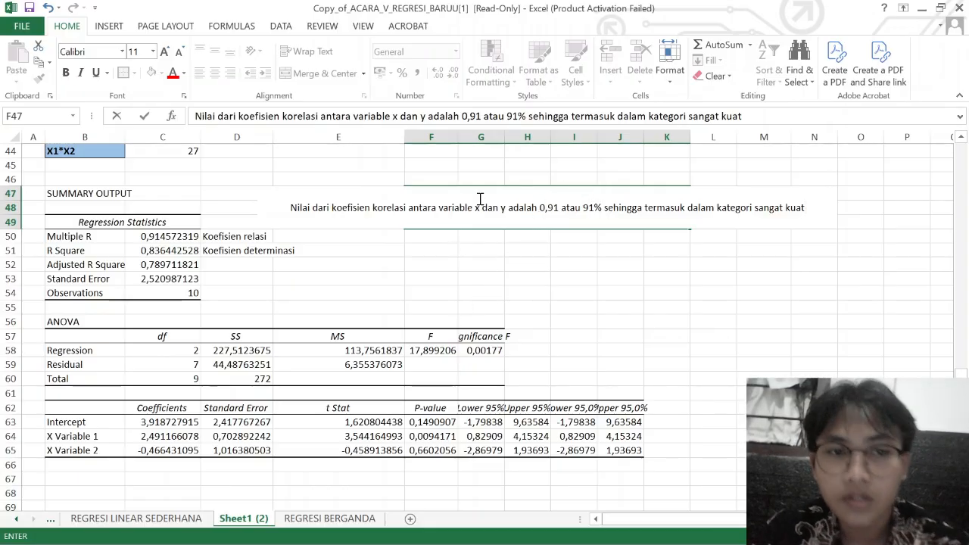
pyautogui.press('Return')
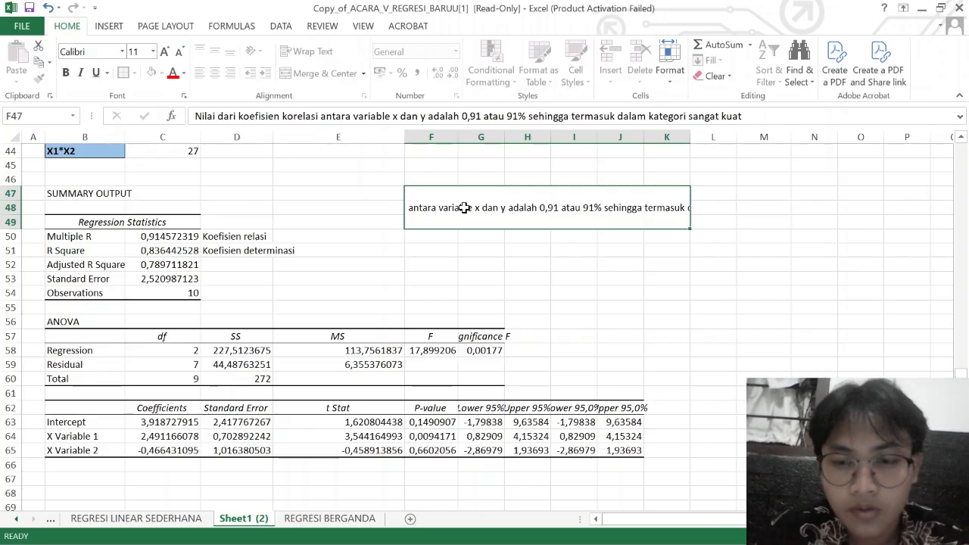
# Wrap the text of the correlation note in the merged cell F47:K49.
pyautogui.click(463, 208)
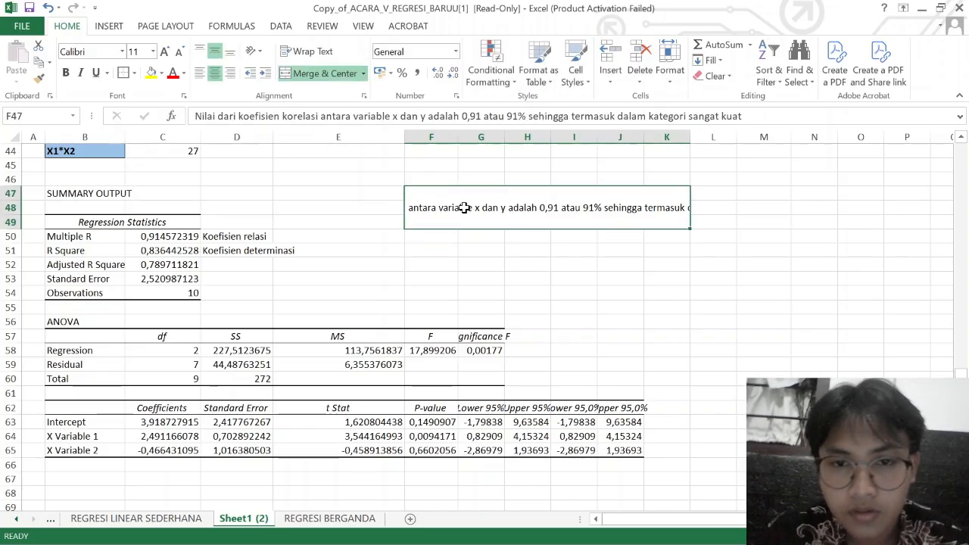
pyautogui.click(311, 50)
pyautogui.click(603, 322)
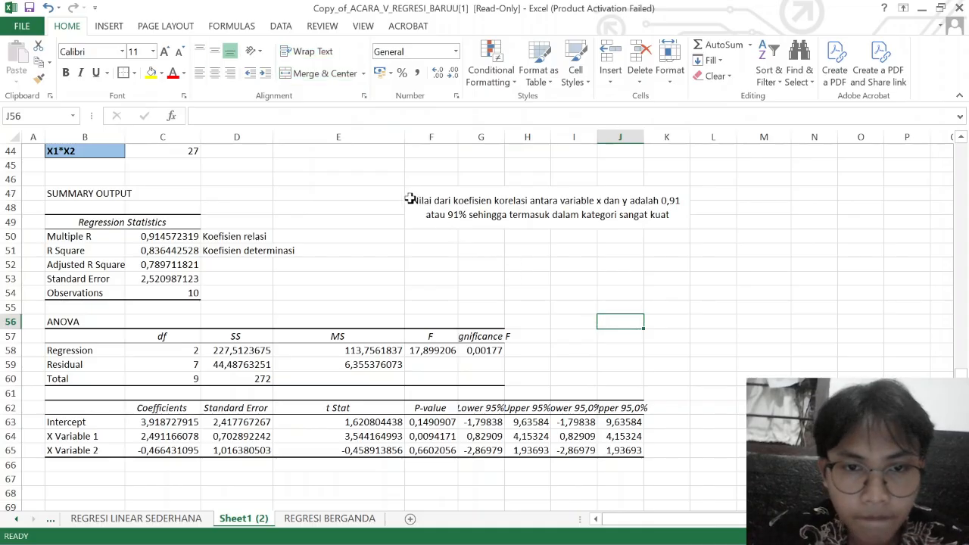
# Draw a straight arrow about 4,7 cm wide and 1,08 cm high from the "Koefisien relasi" label to the correlation note.
pyautogui.click(120, 26)
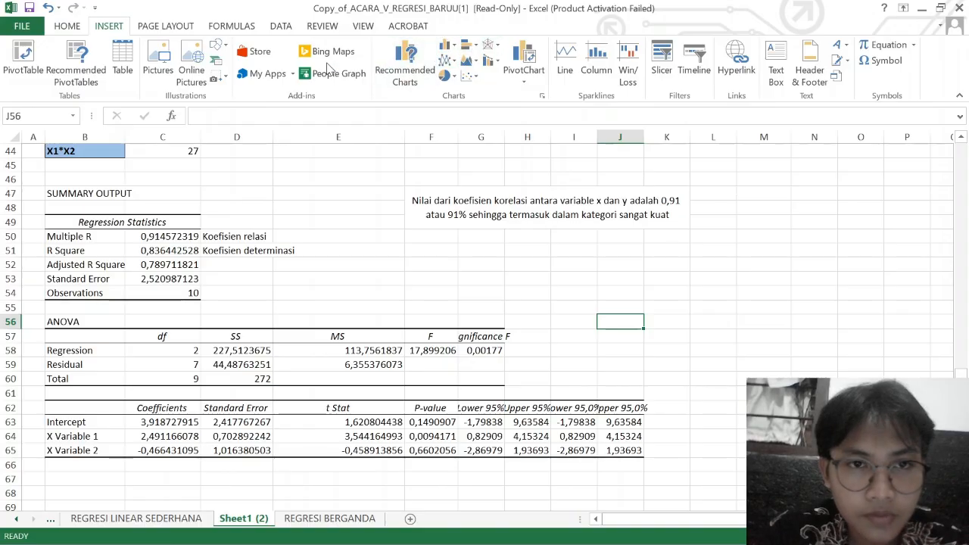
pyautogui.click(218, 45)
pyautogui.click(247, 79)
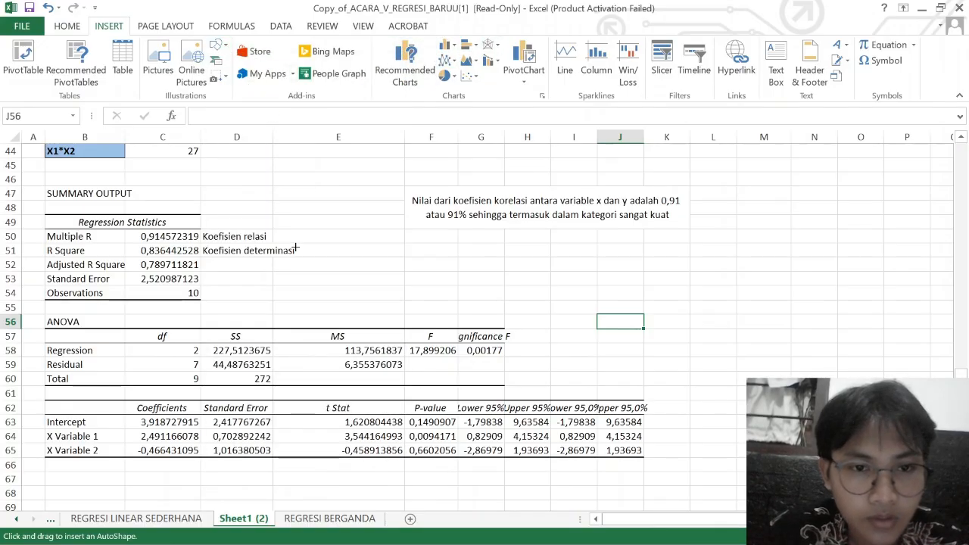
pyautogui.moveTo(275, 236)
pyautogui.mouseDown()
pyautogui.moveTo(346, 302)
pyautogui.moveTo(396, 234)
pyautogui.moveTo(401, 206)
pyautogui.mouseUp()
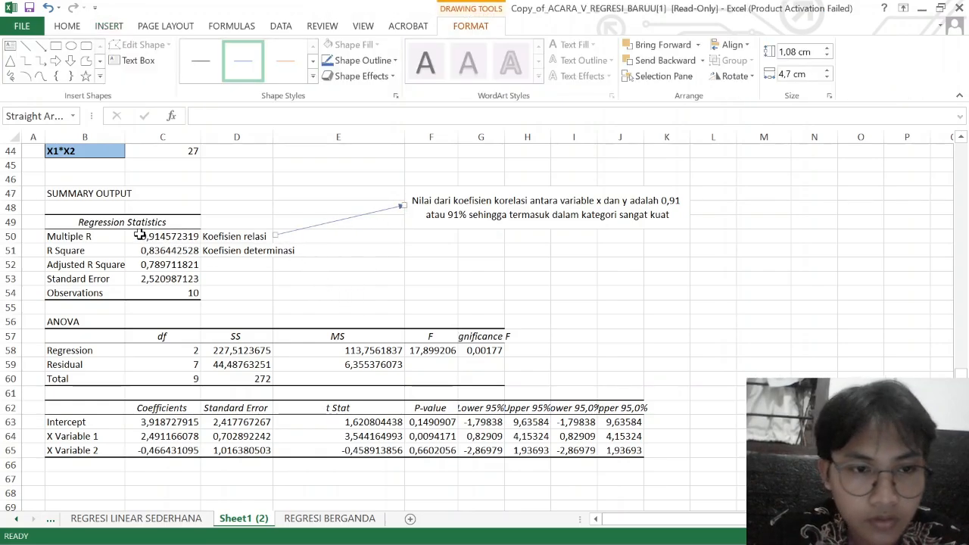
# Fill the Multiple R row B50:D50 and the correlation note in F47 with the same light orange.
pyautogui.moveTo(114, 234); pyautogui.dragTo(209, 235)
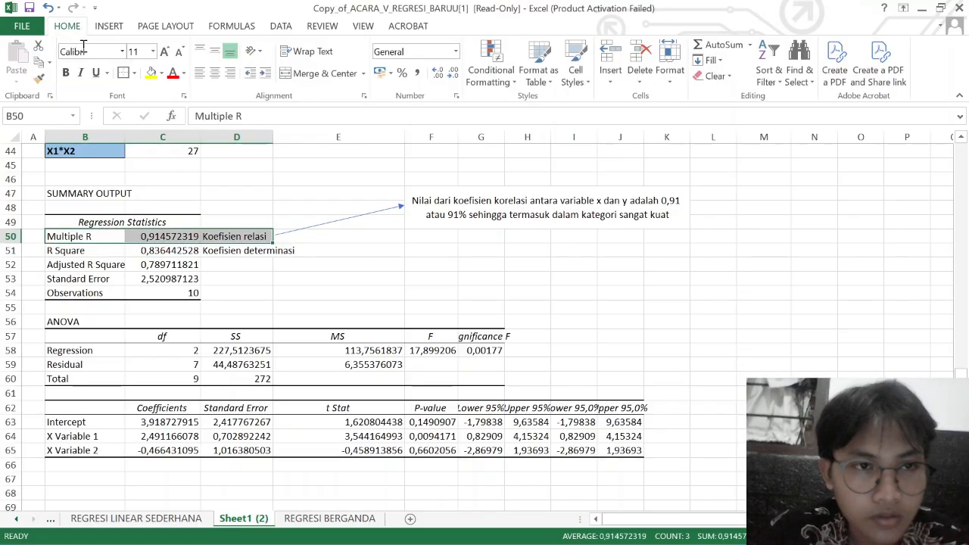
pyautogui.click(160, 74)
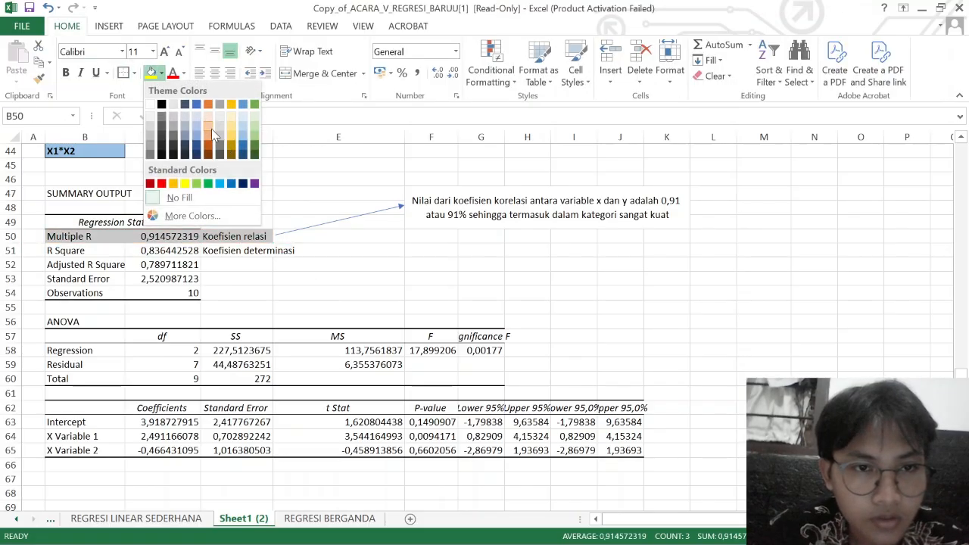
pyautogui.click(212, 126)
pyautogui.click(439, 200)
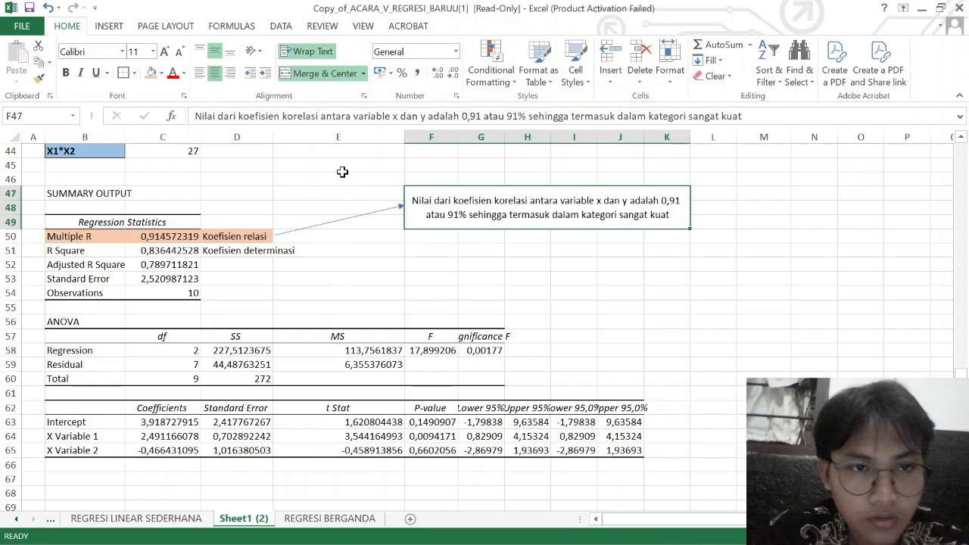
pyautogui.click(148, 72)
# Merge and center F51:K53, with wrapped text and middle vertical alignment.
pyautogui.click(418, 249)
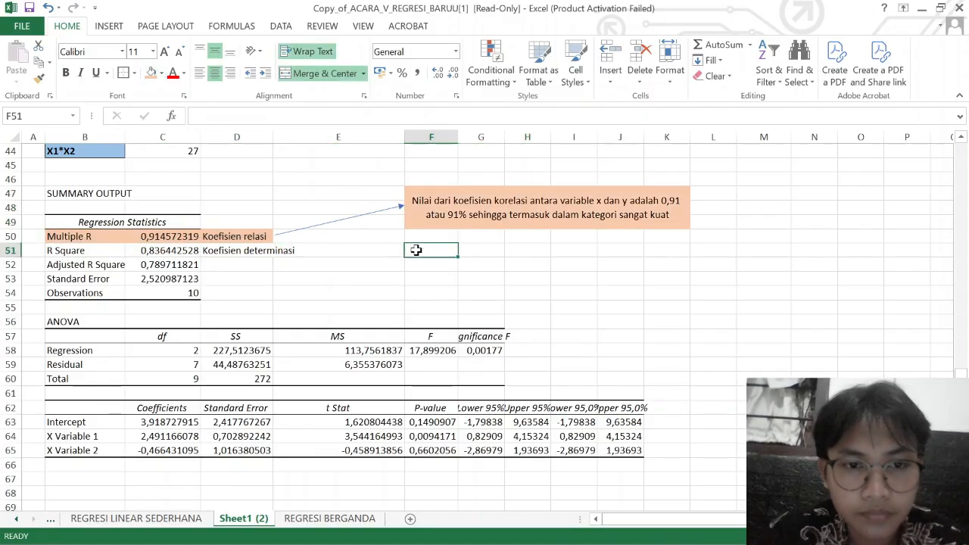
pyautogui.moveTo(418, 249); pyautogui.dragTo(666, 275)
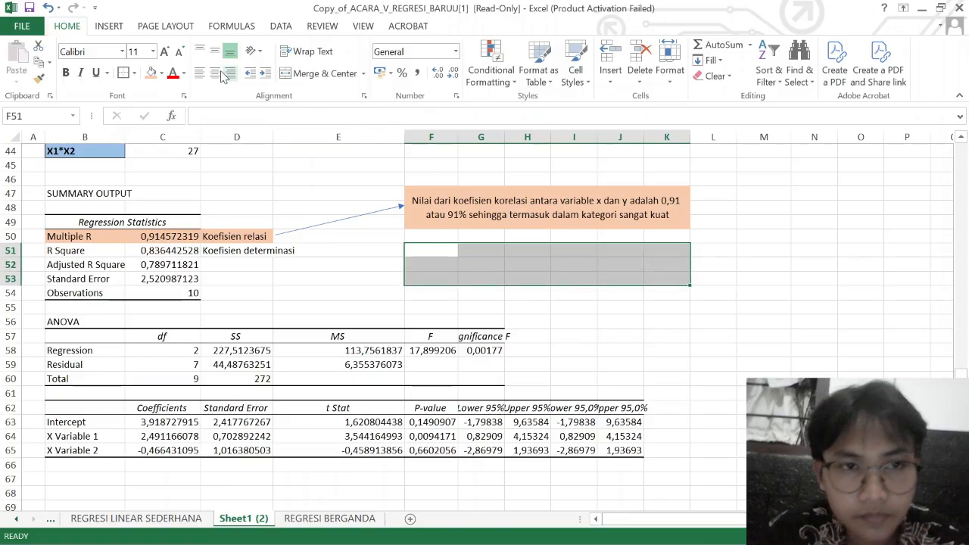
pyautogui.click(311, 73)
pyautogui.click(305, 53)
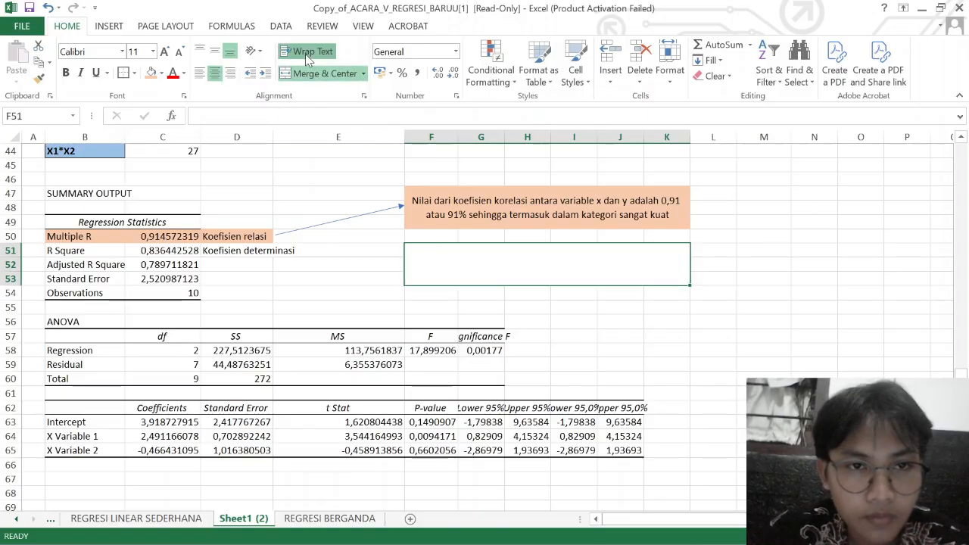
pyautogui.click(215, 55)
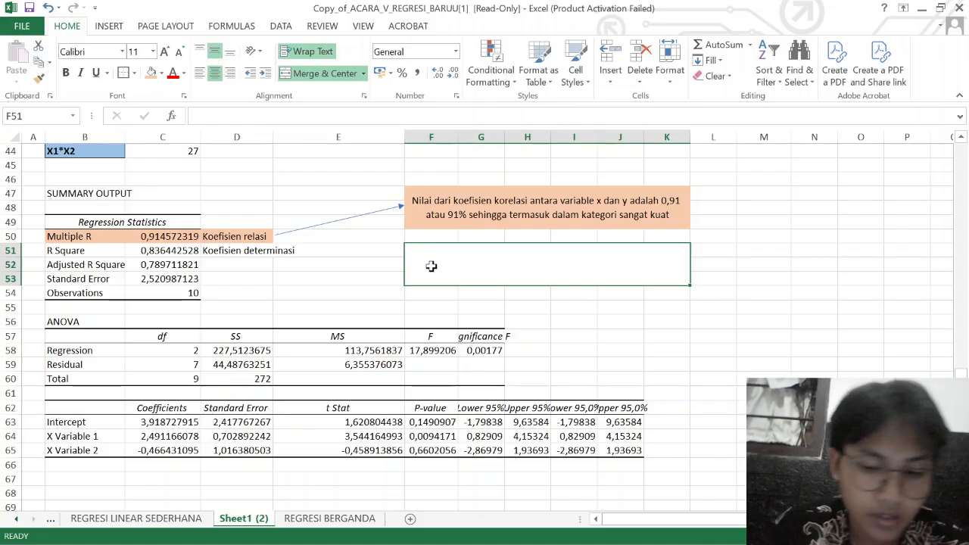
# Start the determination note in merged cell F51 with "Koefisien determinasi antara variabel x dan y adalah 0,83 atau 83%".
pyautogui.write('Koefisi')
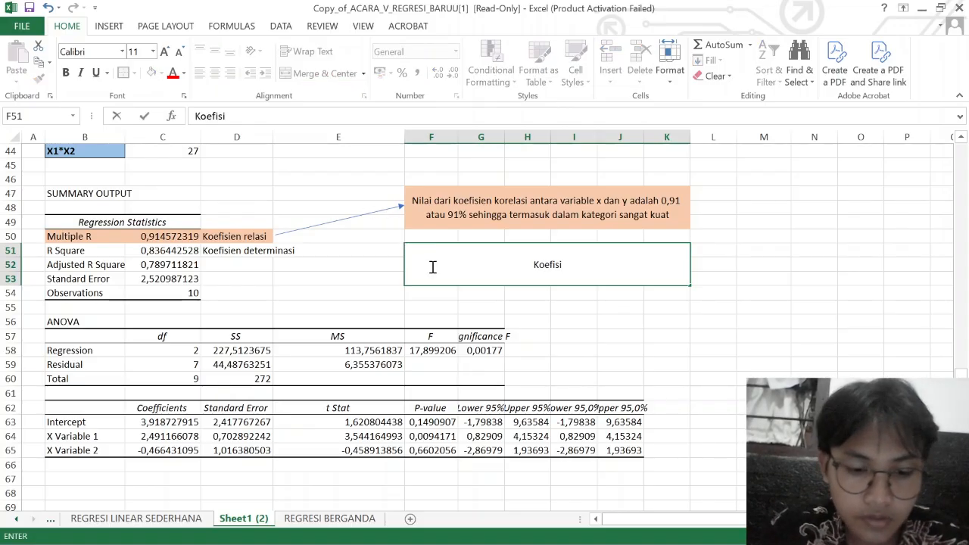
pyautogui.write('en determinasi ')
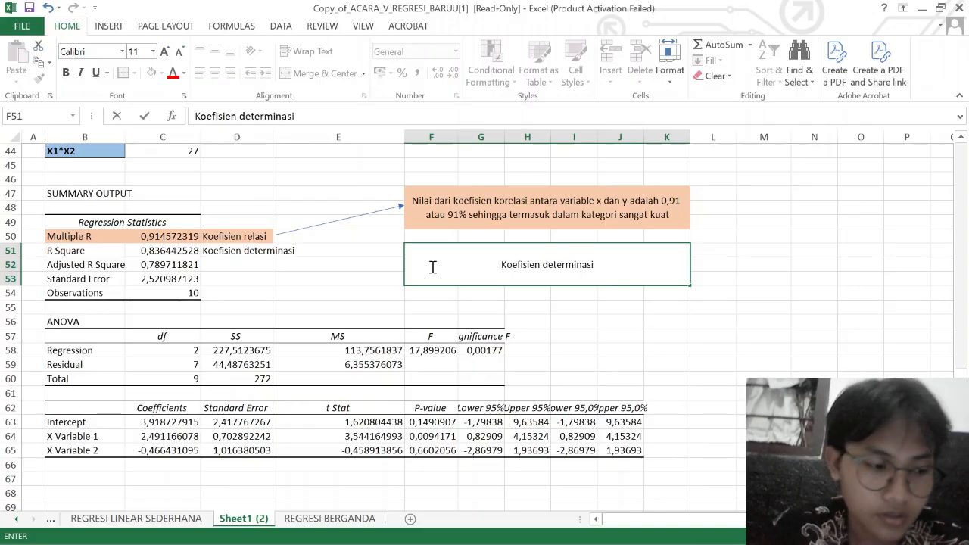
pyautogui.write('antar')
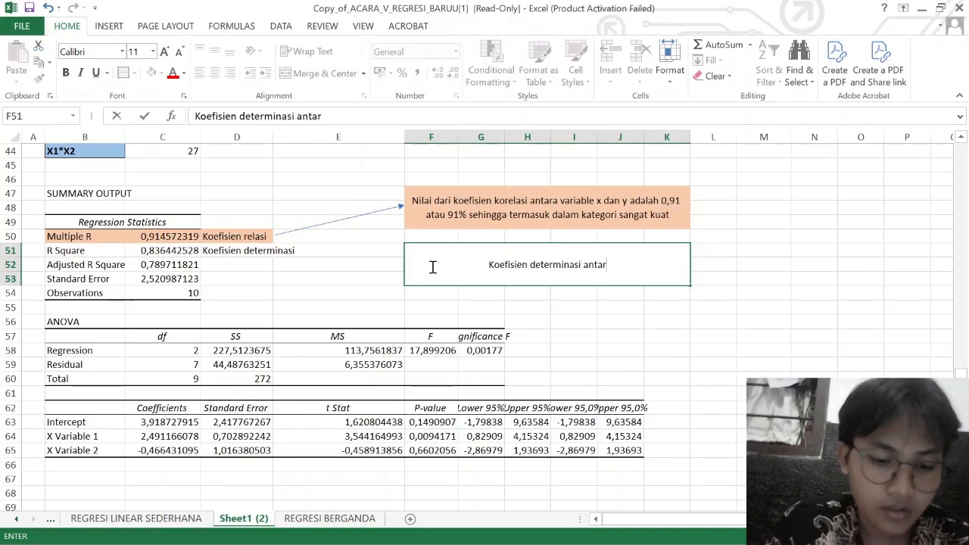
pyautogui.write('a variabel ')
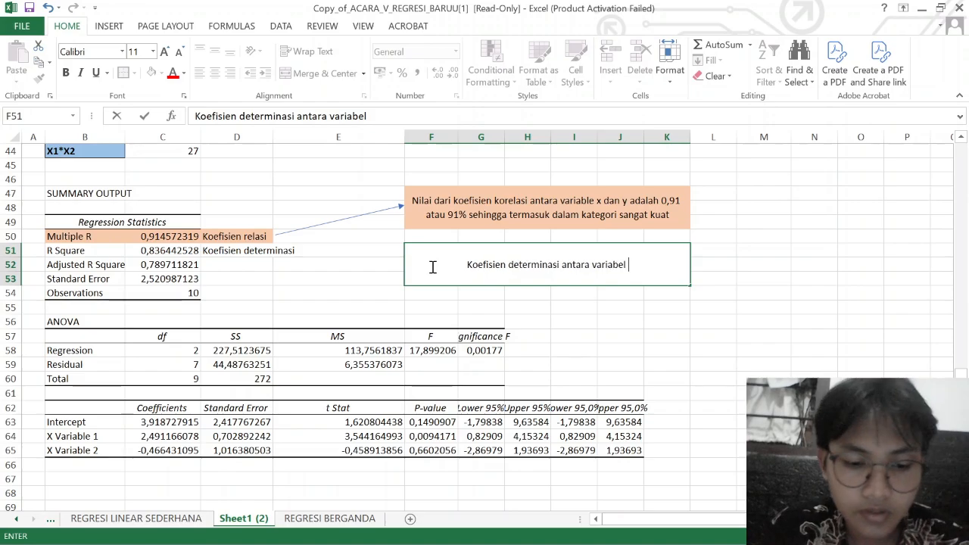
pyautogui.write('x dan y ')
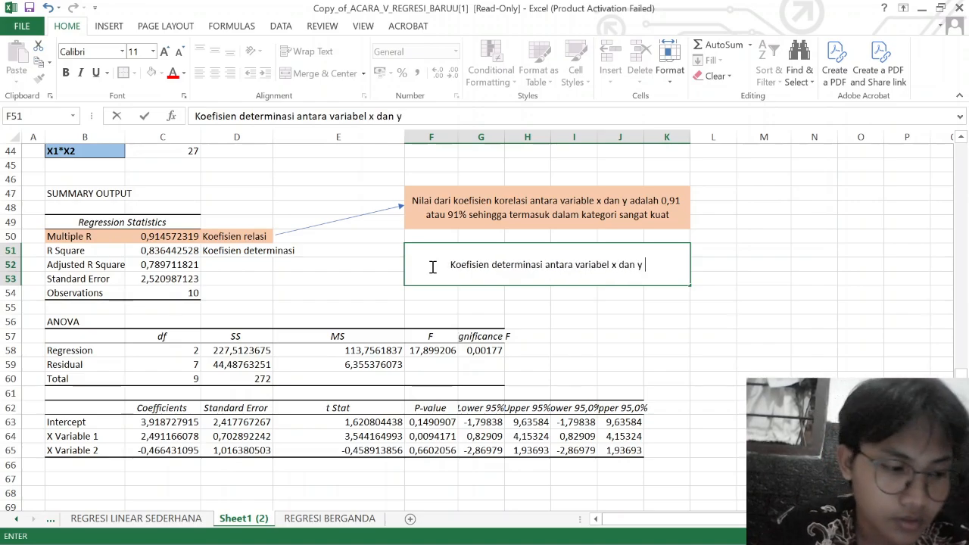
pyautogui.write('adalla')
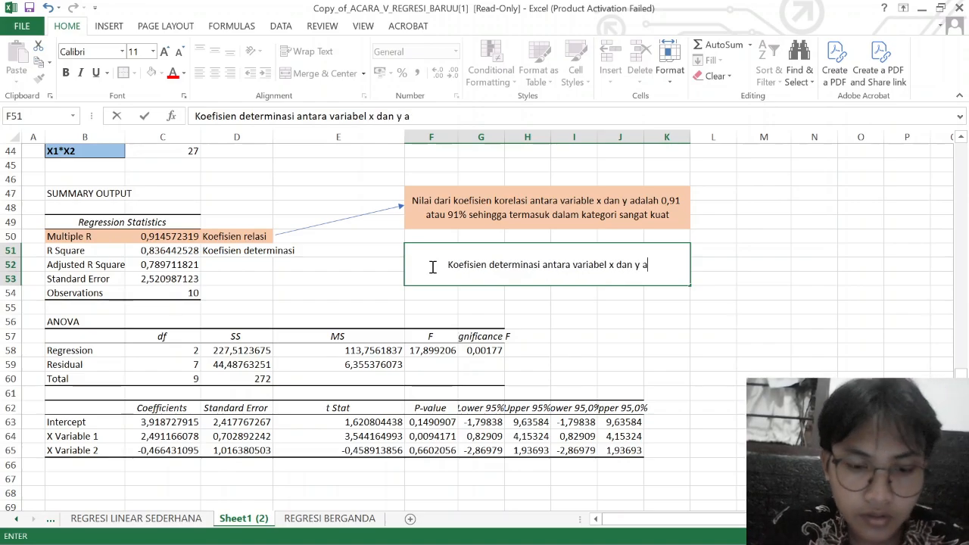
pyautogui.press('BackSpace')
pyautogui.press('BackSpace')
pyautogui.press('BackSpace')
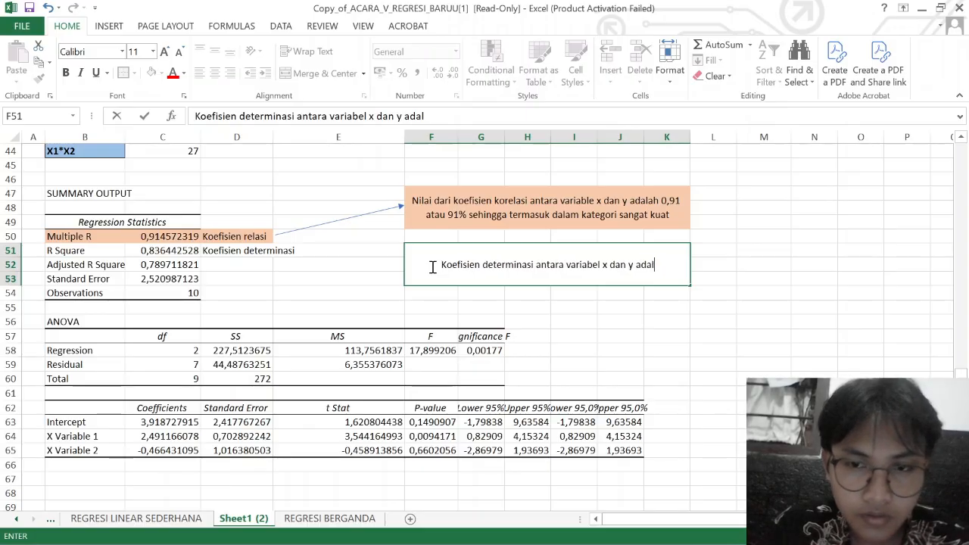
pyautogui.write('lah')
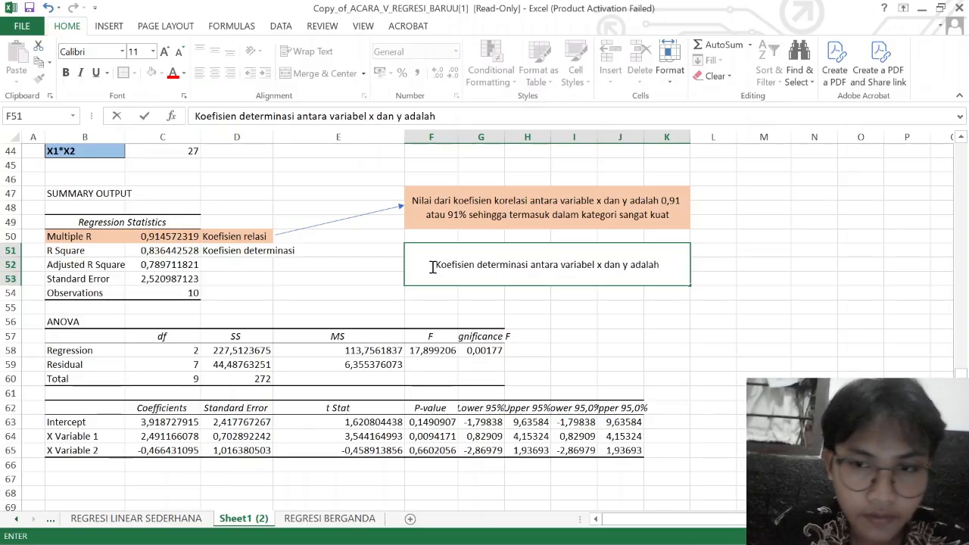
pyautogui.write(' 0,')
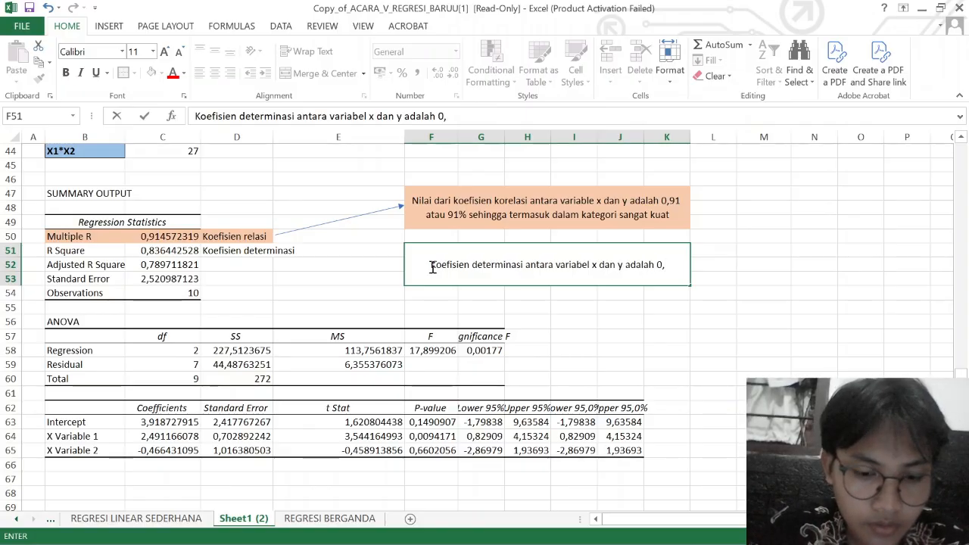
pyautogui.write('83 atau ')
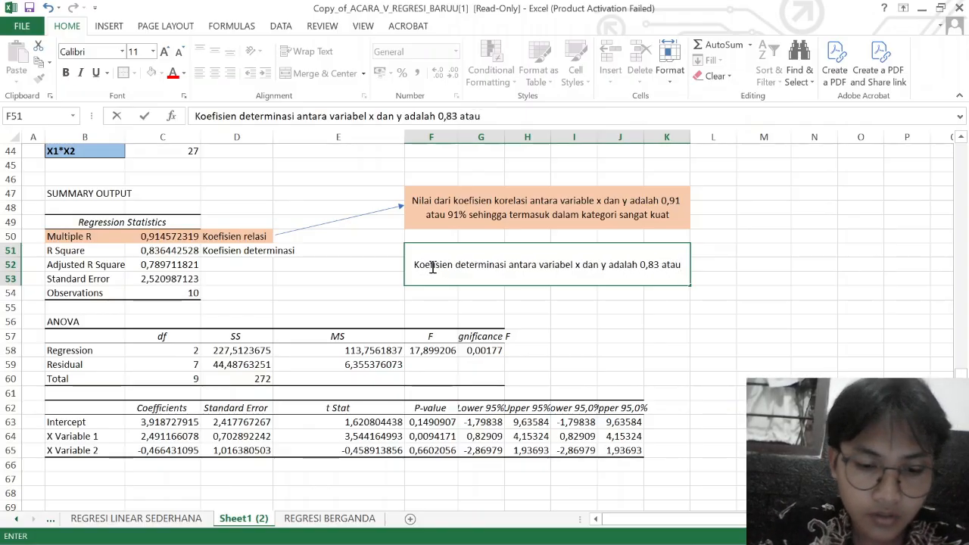
pyautogui.write('83')
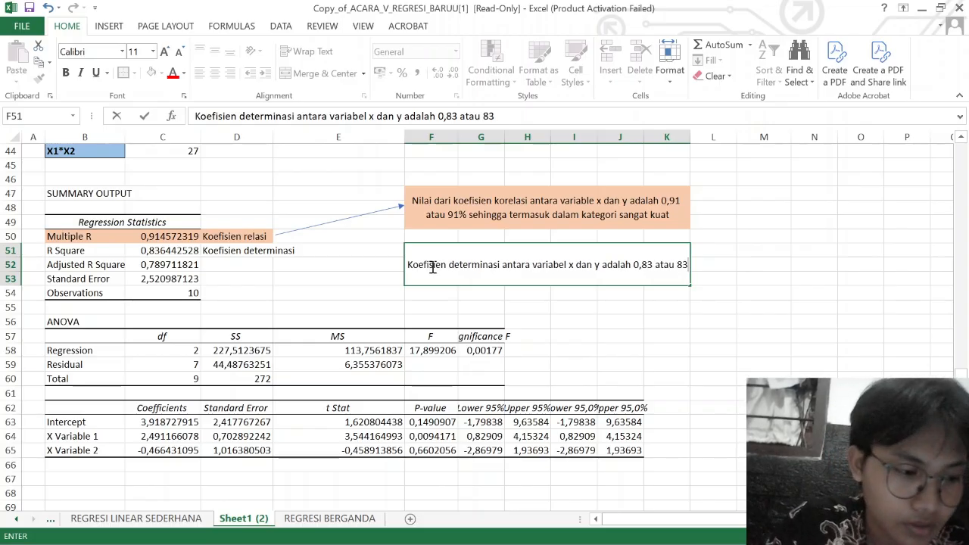
pyautogui.write('%')
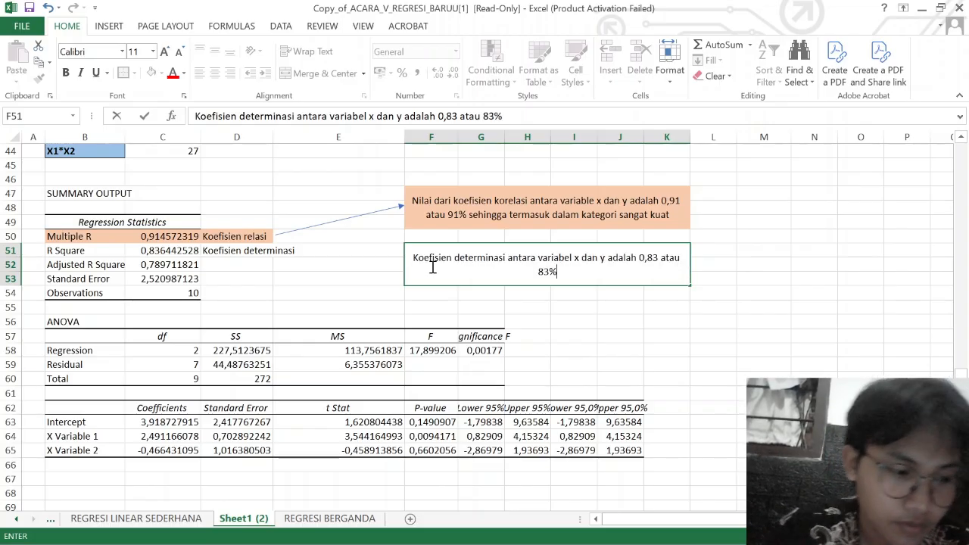
# Continue the determination note in F51 with "dimana nilai tersebut mendekati nilai satu".
pyautogui.write(' dim')
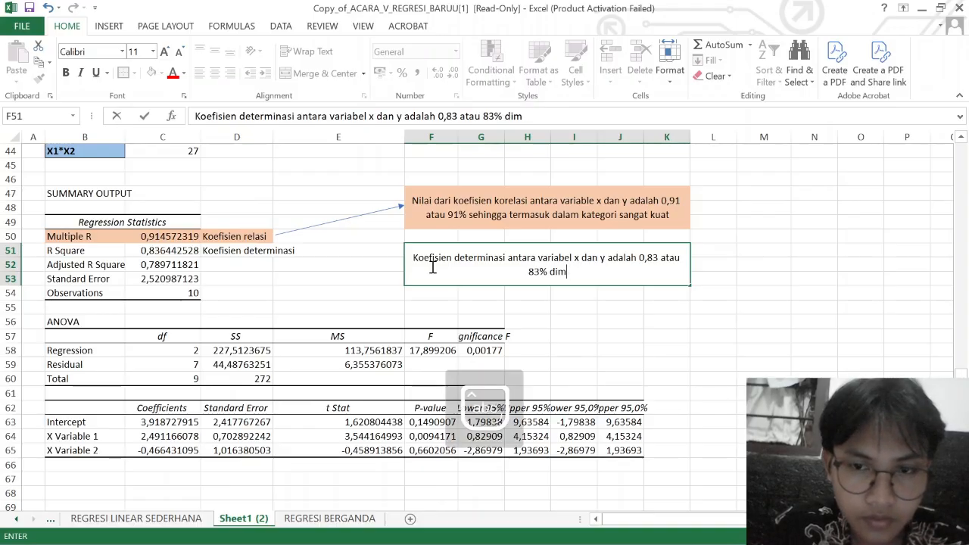
pyautogui.write('ana ni')
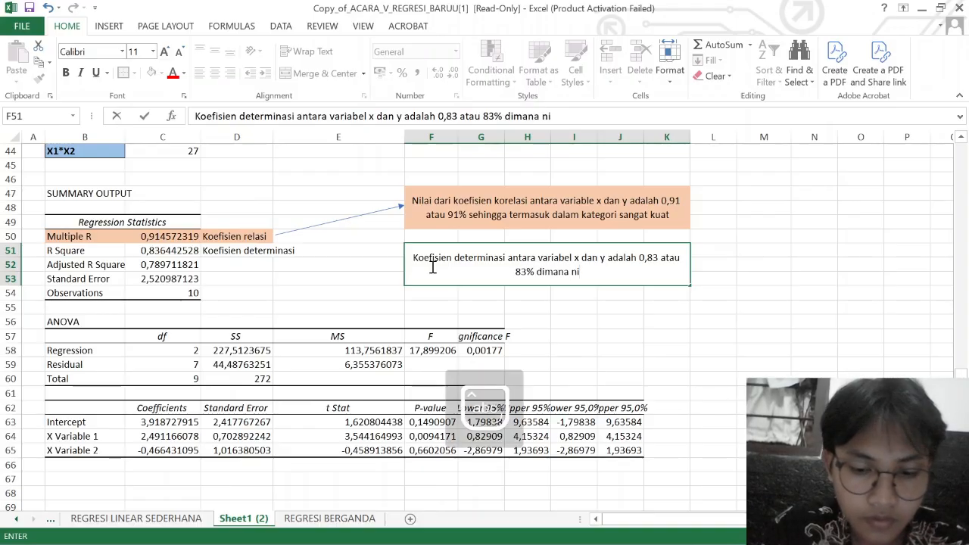
pyautogui.write('lai tersebut mendekati ')
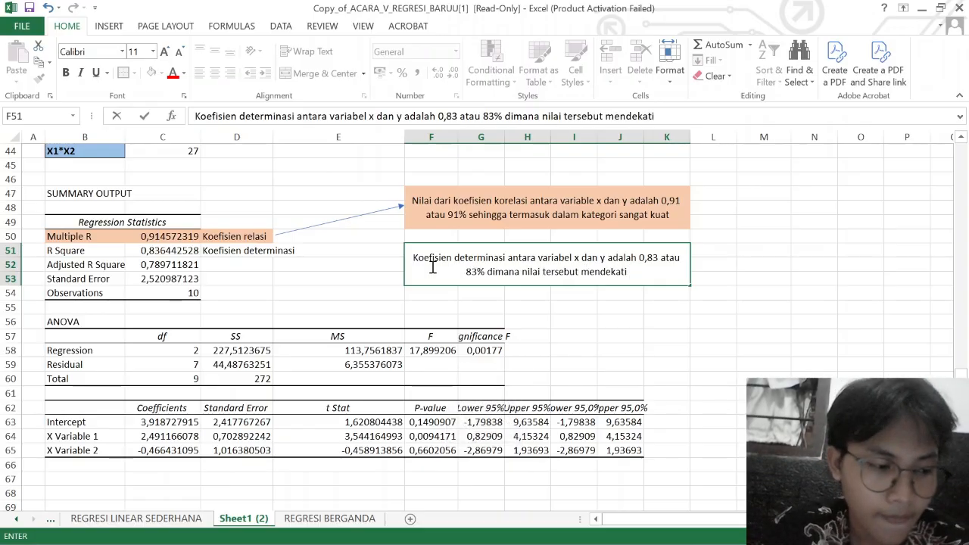
pyautogui.write('n')
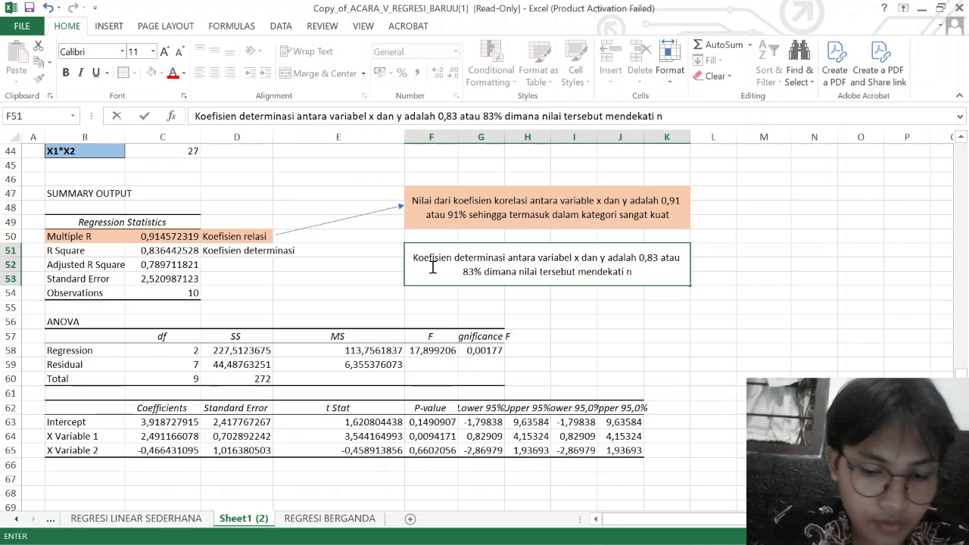
pyautogui.write('ilai satu')
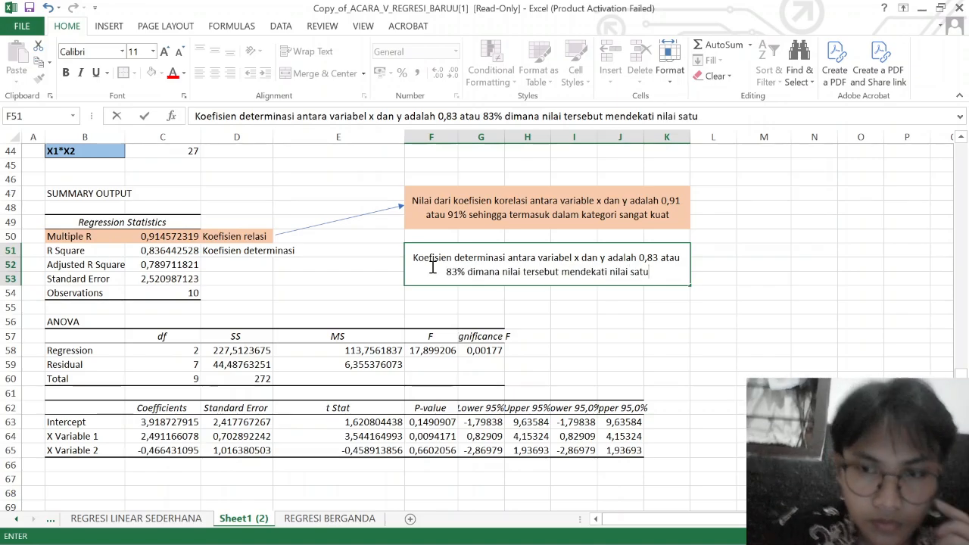
# Add "sehingga variable x secara sempurna memprediksi nilai dari variable y" to the determination note in F51.
pyautogui.write(' sehing')
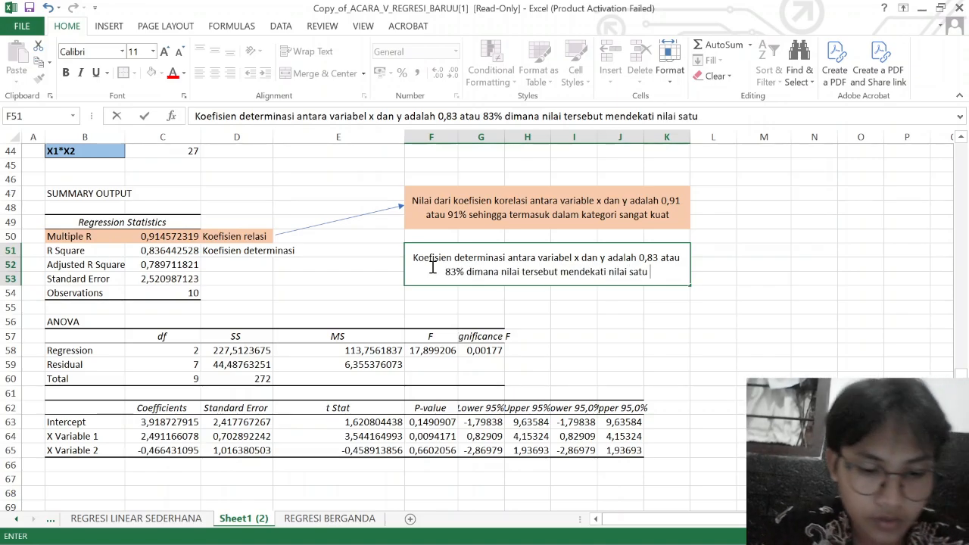
pyautogui.write('ga variable')
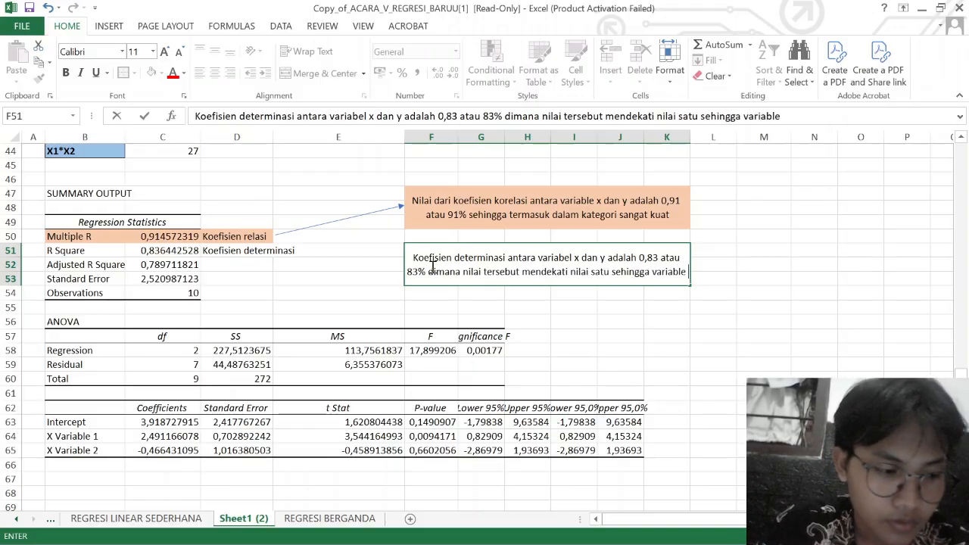
pyautogui.write(' x secara ')
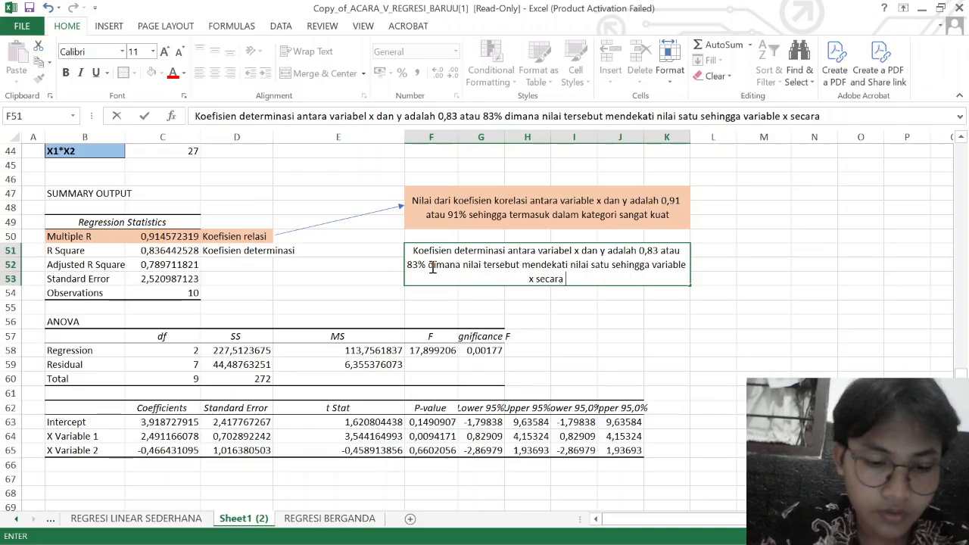
pyautogui.write('sempu')
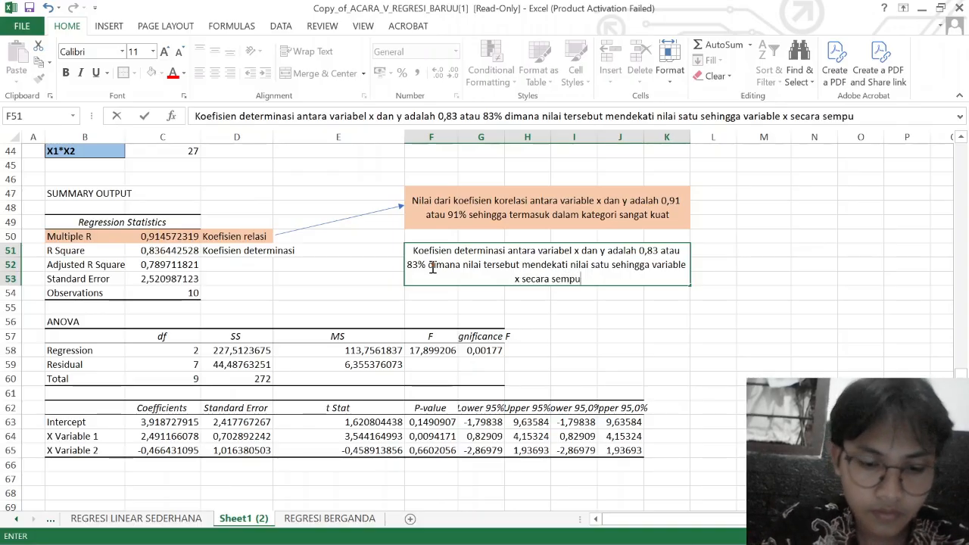
pyautogui.write('rna mem')
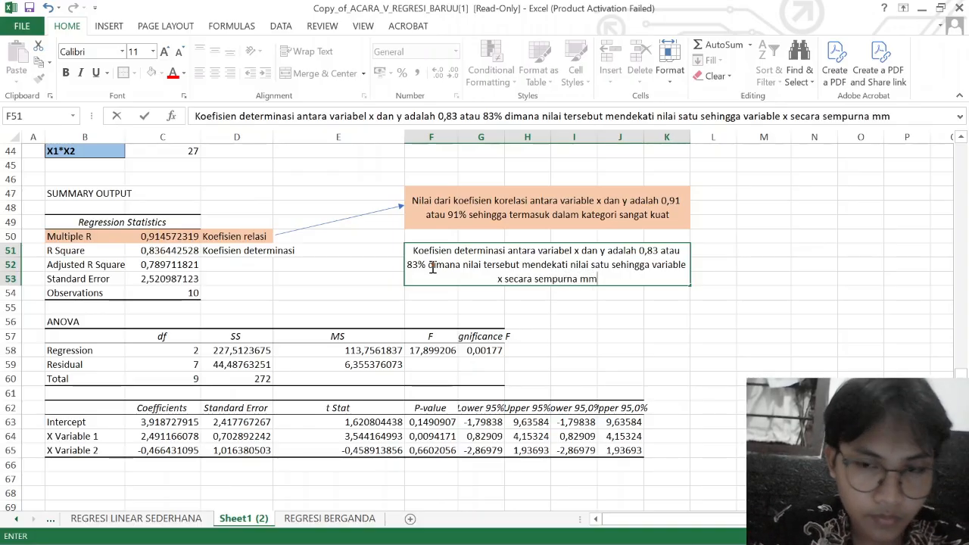
pyautogui.press('BackSpace')
pyautogui.write('emprediks')
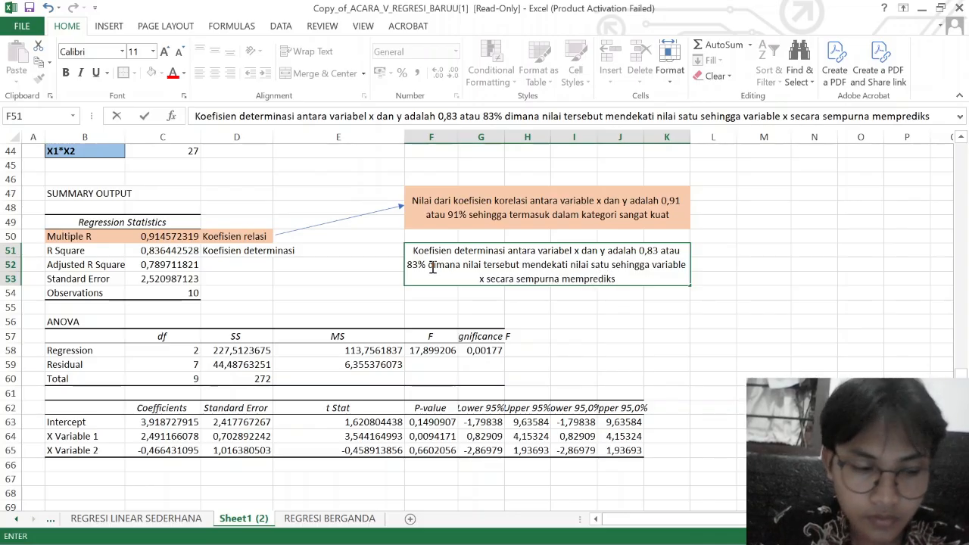
pyautogui.write('i ')
pyautogui.write('nilai')
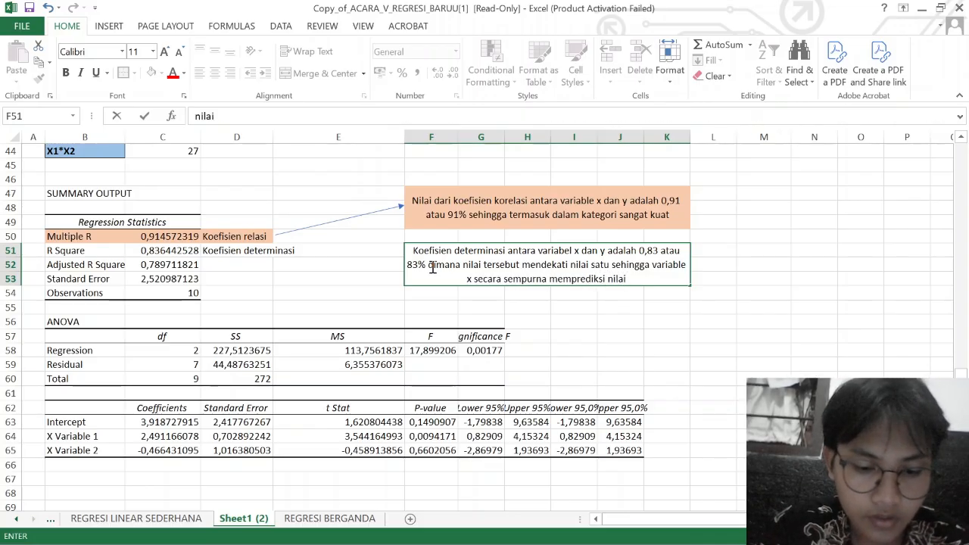
pyautogui.write(' dari variab')
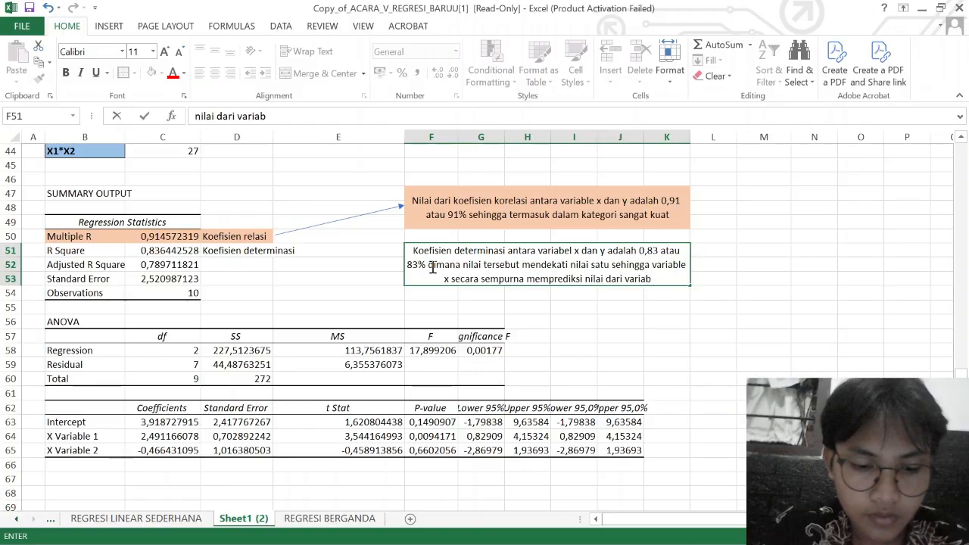
pyautogui.write('le y')
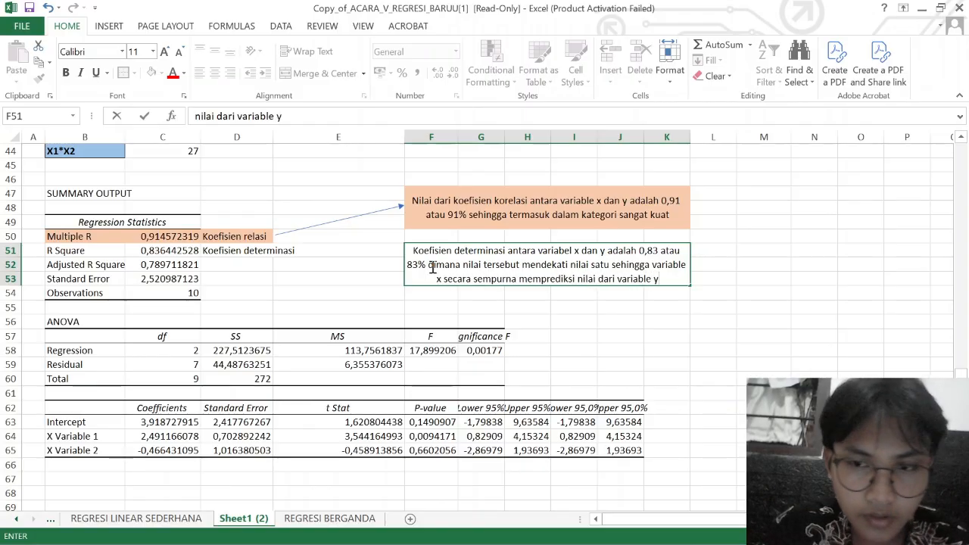
# Continue the determination note in F51 with "karena hanya mempengaruhi sebesar 83%".
pyautogui.write(' karena')
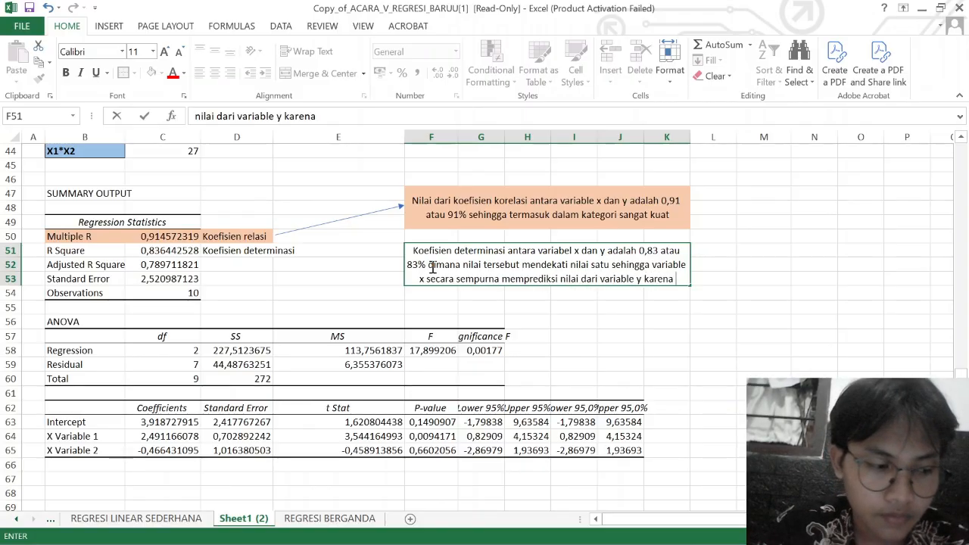
pyautogui.write(' hanya memp')
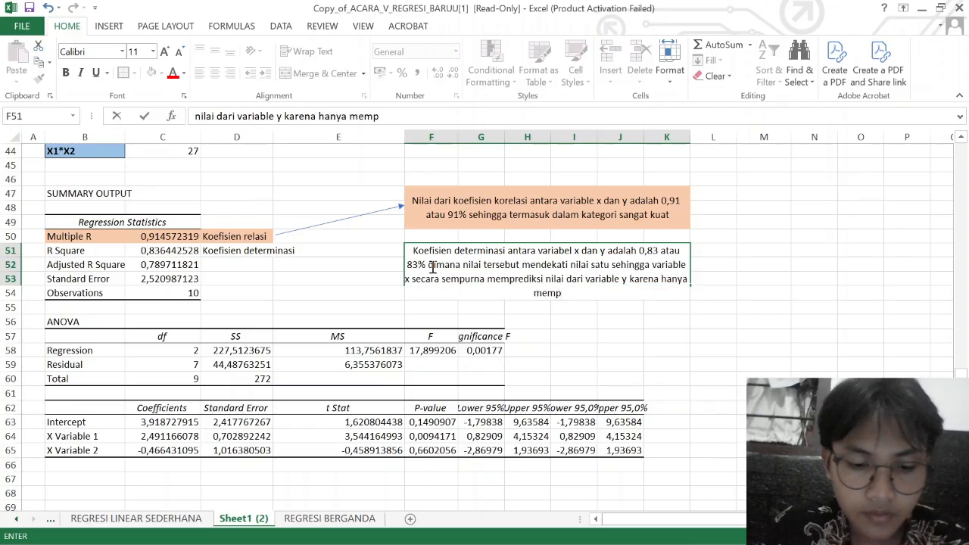
pyautogui.write('engar')
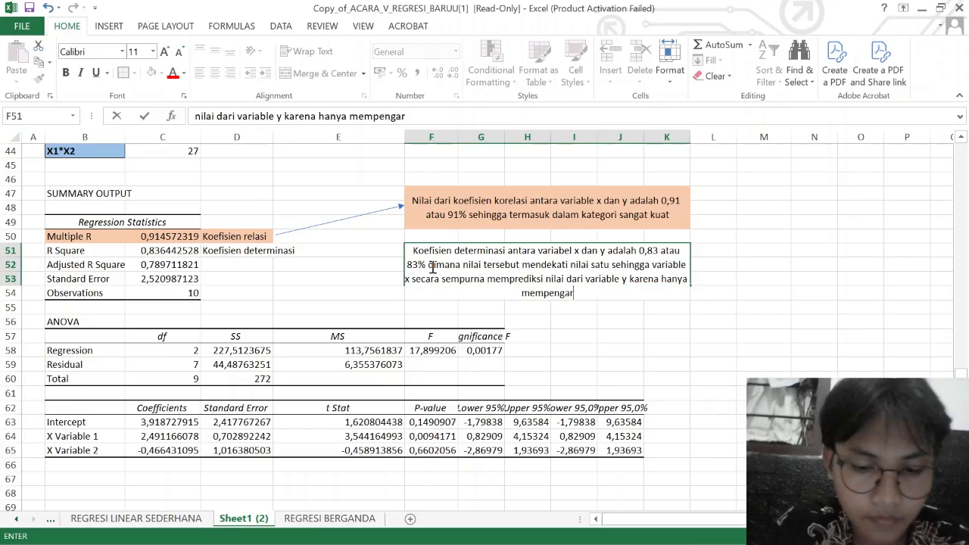
pyautogui.write('uhi sebesar')
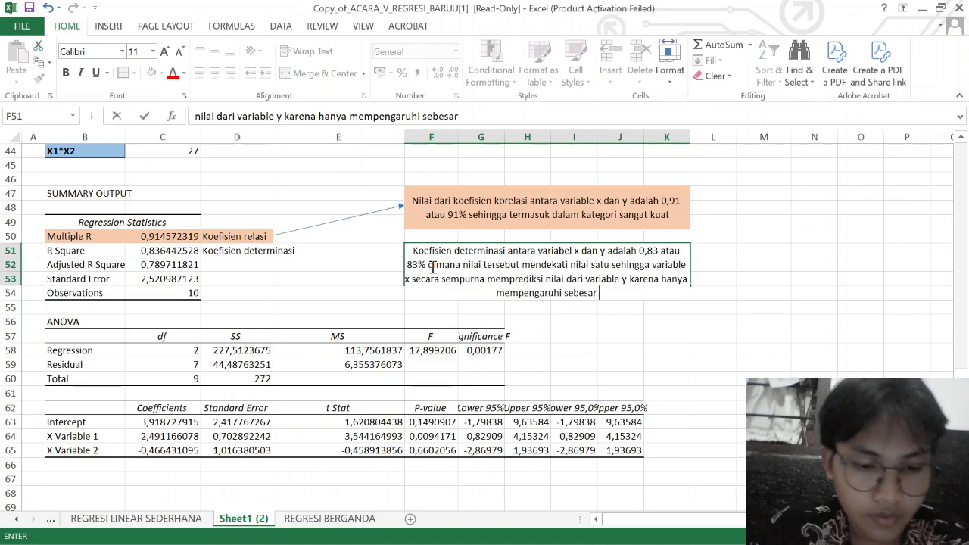
pyautogui.write(' 83%')
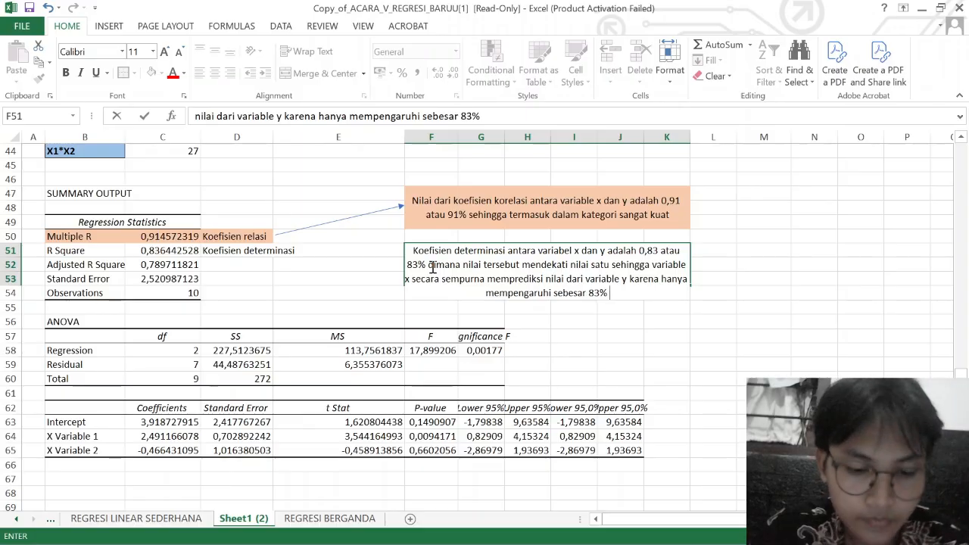
# Finish the determination note in F51 with "sedangkan 17% sisanya dipengaruhi oleh variable lainnya".
pyautogui.write(' sedangkan sisnya')
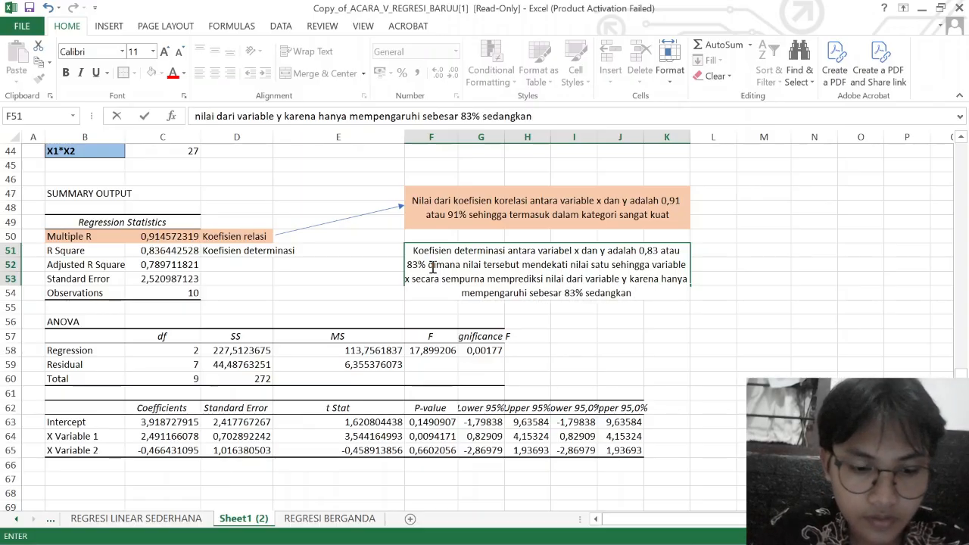
pyautogui.press('BackSpace')
pyautogui.press('BackSpace')
pyautogui.press('BackSpace')
pyautogui.press('BackSpace')
pyautogui.press('BackSpace')
pyautogui.press('BackSpace')
pyautogui.press('BackSpace')
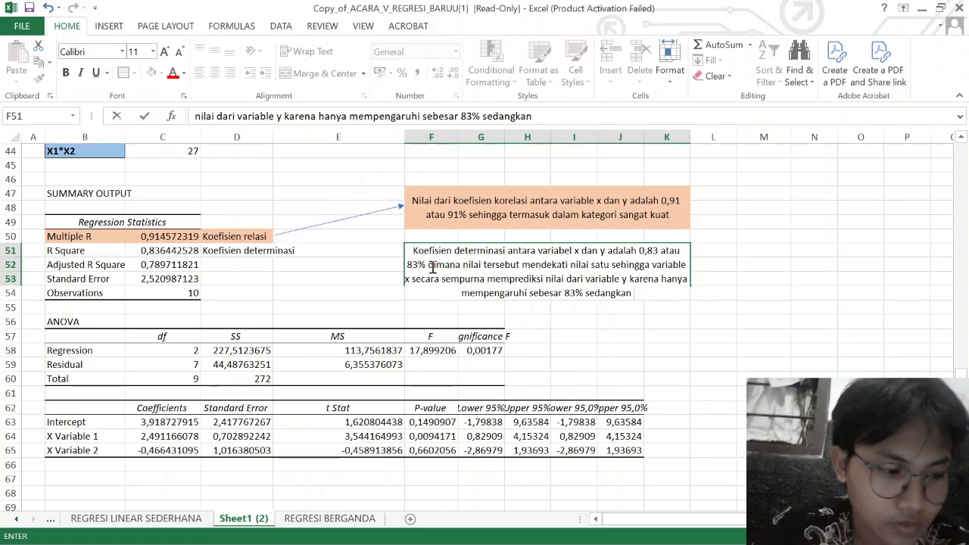
pyautogui.write('1')
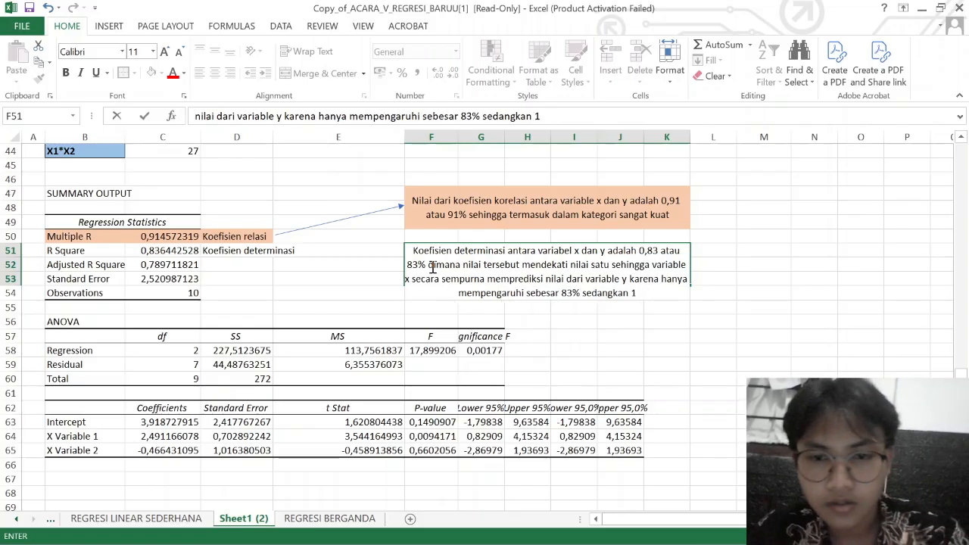
pyautogui.write('7')
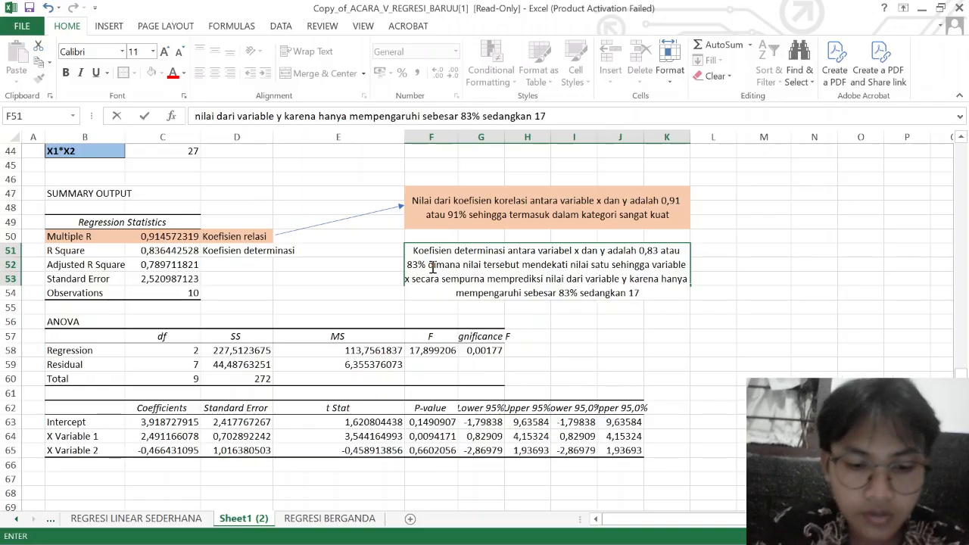
pyautogui.write('% si')
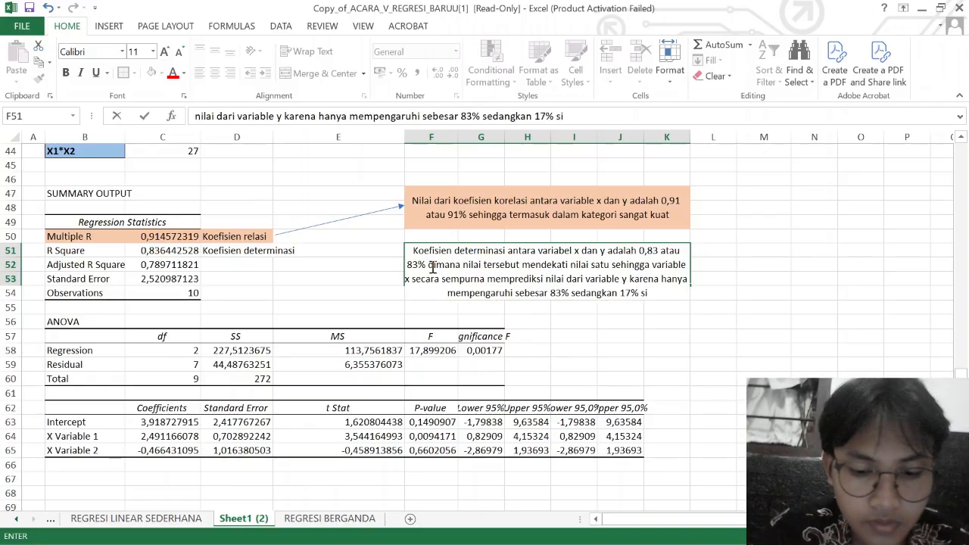
pyautogui.write('sanya di')
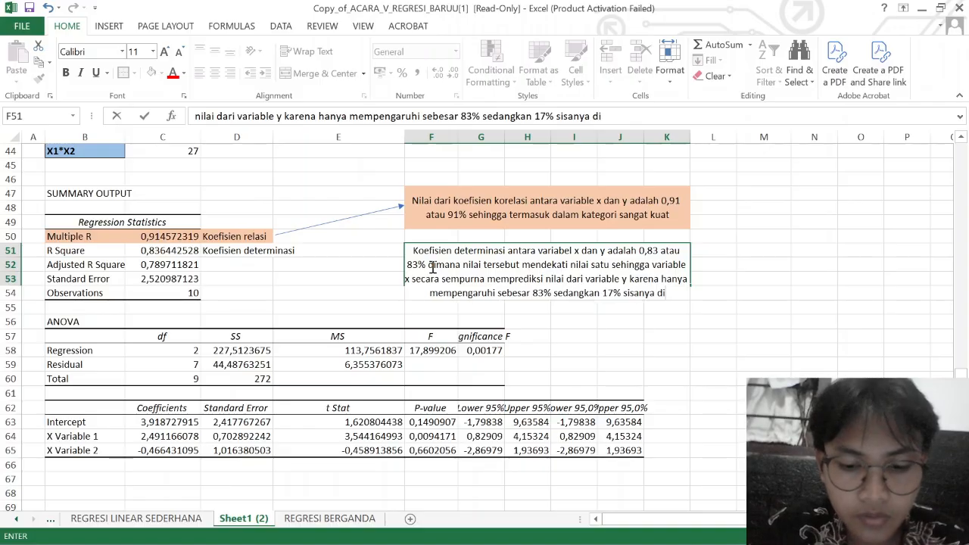
pyautogui.write('pengaruhi ole')
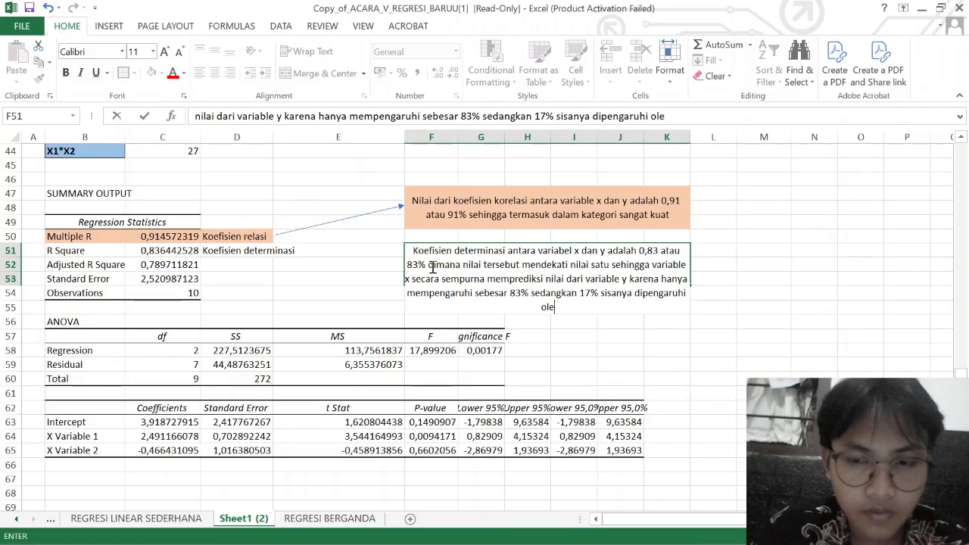
pyautogui.write('h variab')
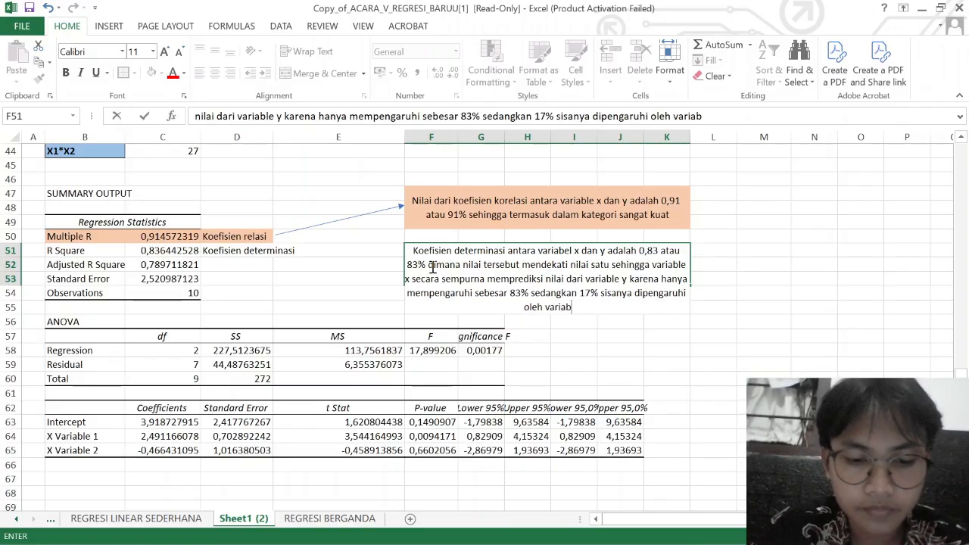
pyautogui.write('le lainnya')
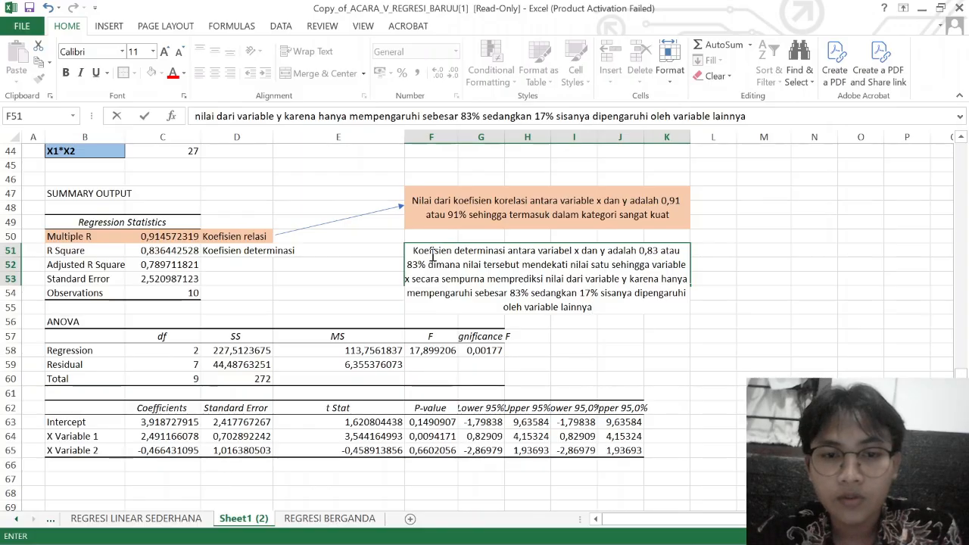
pyautogui.press('Return')
# Extend the determination note's merged cell to F51:K55 by unmerging and re-merging the range with centering.
pyautogui.click(471, 265)
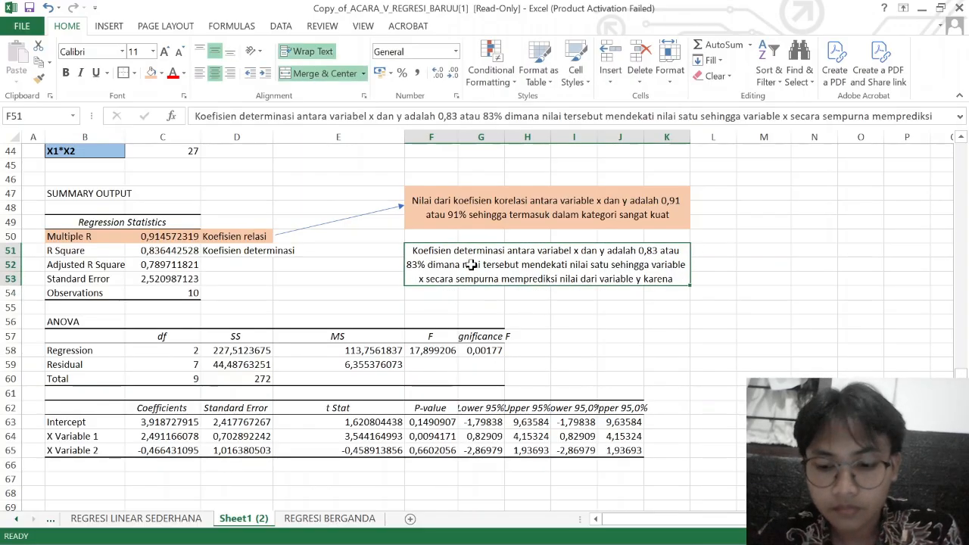
pyautogui.hotkey('shift', 'Down')
pyautogui.hotkey('shift', 'Down')
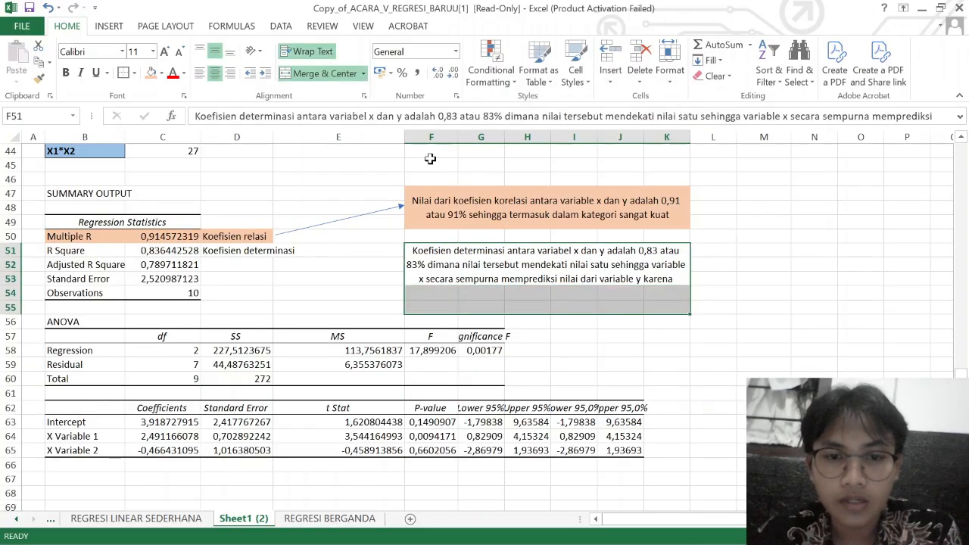
pyautogui.click(299, 79)
pyautogui.click(298, 79)
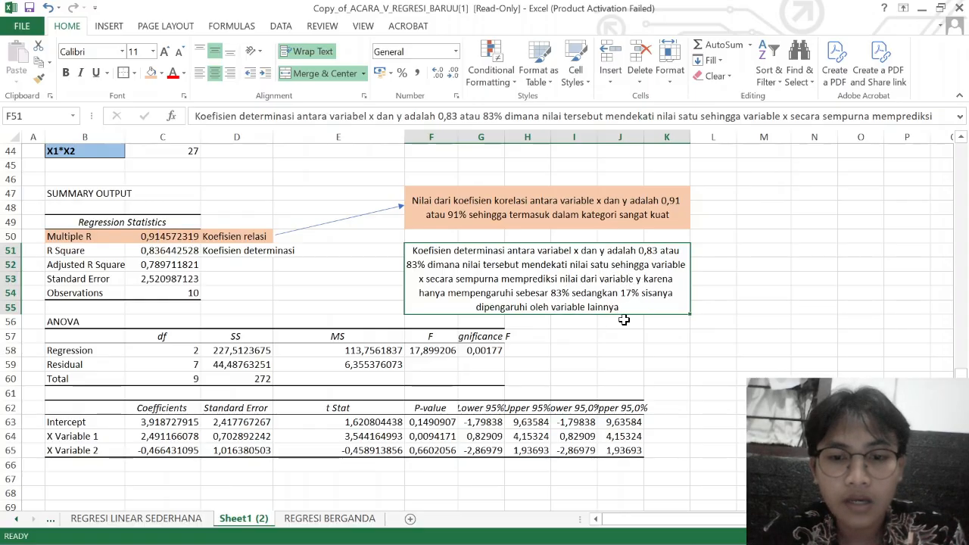
pyautogui.scroll(5, 621, 320)
pyautogui.scroll(3, 624, 320)
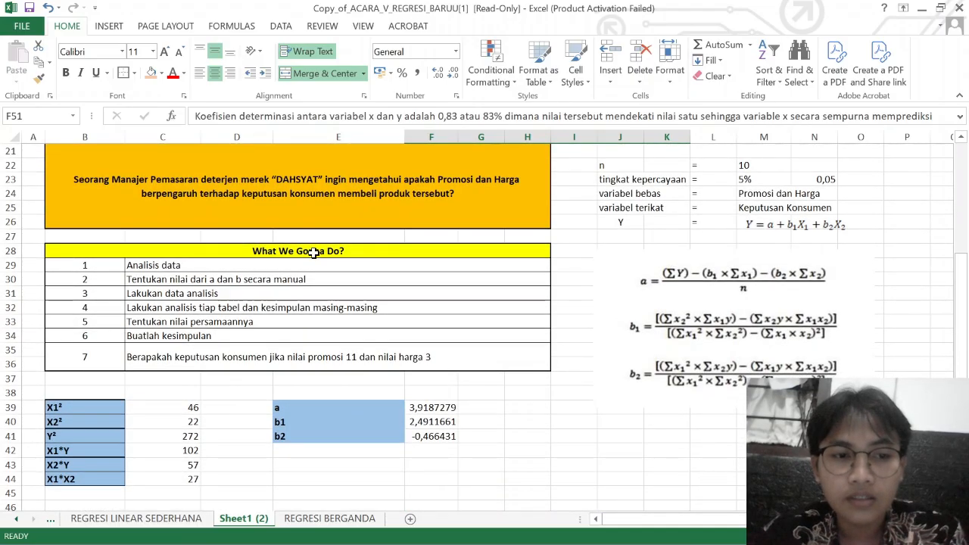
pyautogui.scroll(7, 307, 248)
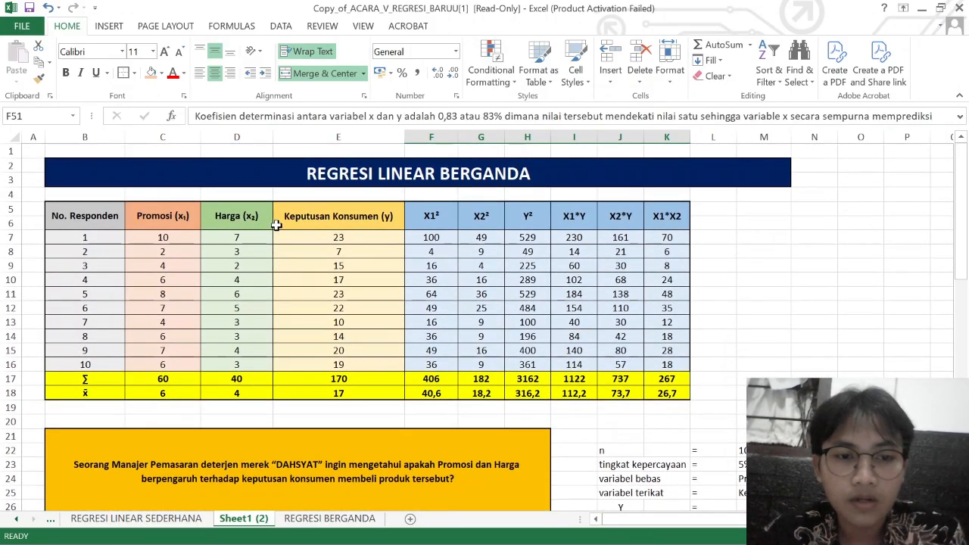
pyautogui.scroll(-16, 338, 231)
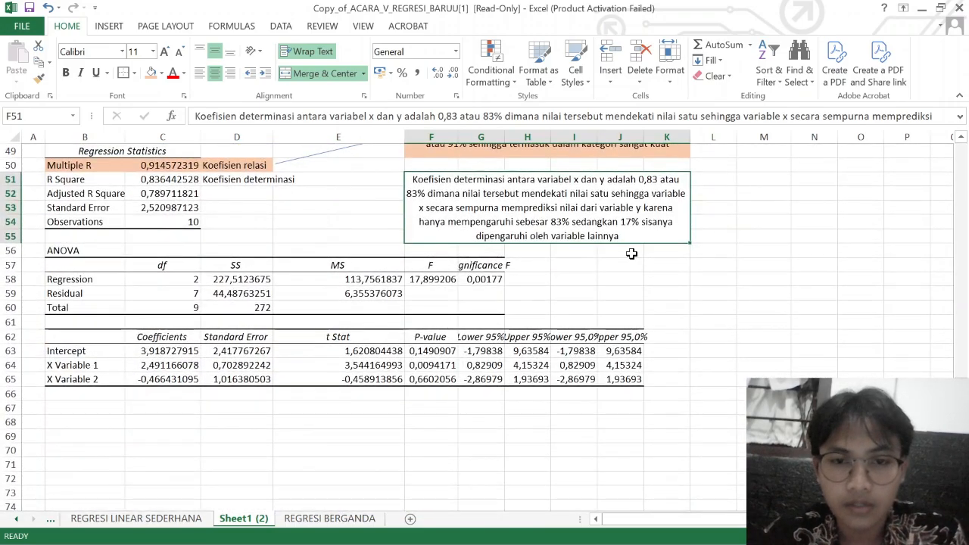
# Fill the R Square row B51:D51 and the merged determination note F51:K55 with the same light gold colour.
pyautogui.scroll(1, 293, 235)
pyautogui.click(274, 224)
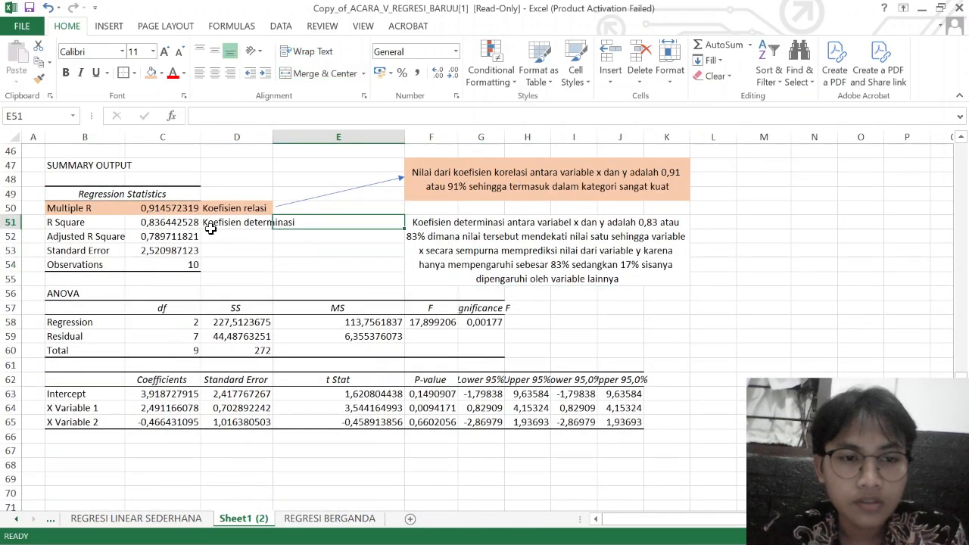
pyautogui.moveTo(103, 225); pyautogui.dragTo(280, 236)
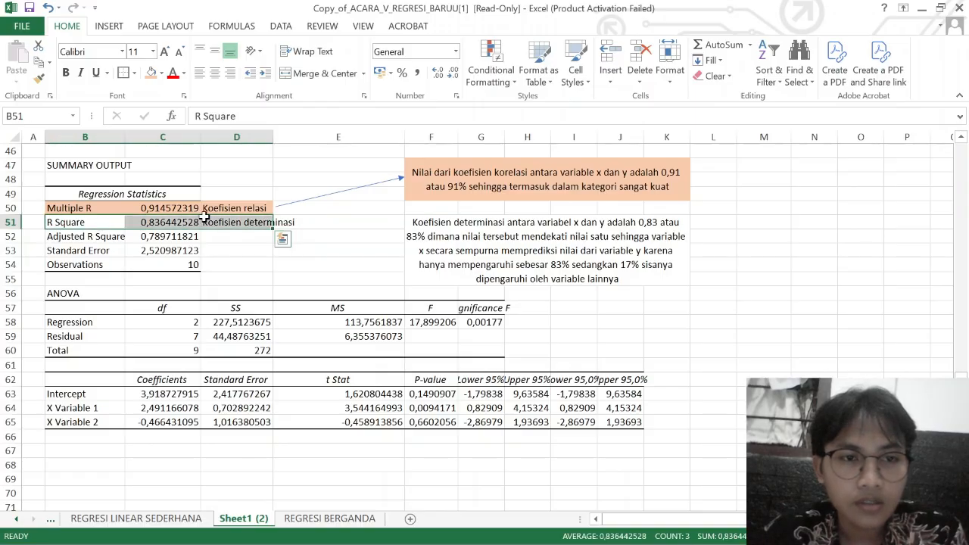
pyautogui.click(161, 73)
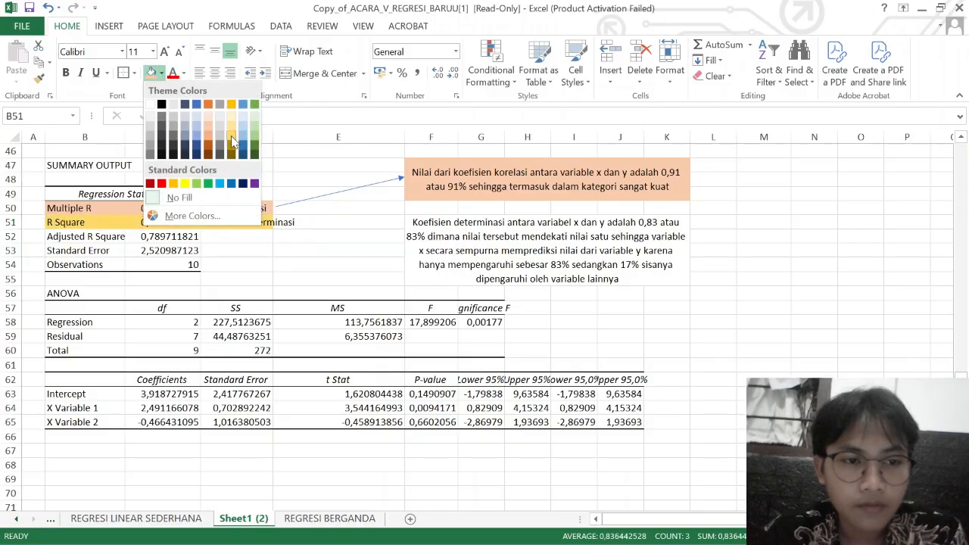
pyautogui.click(232, 138)
pyautogui.click(503, 252)
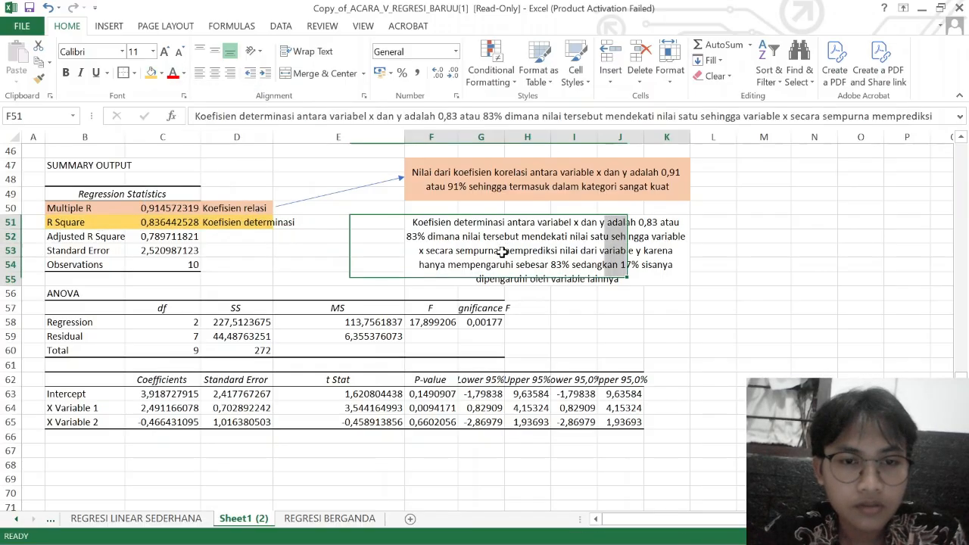
pyautogui.click(151, 73)
# Duplicate the correlation arrow and position the copy from the "Koefisien determinasi" label to the gold determination note.
pyautogui.click(318, 195)
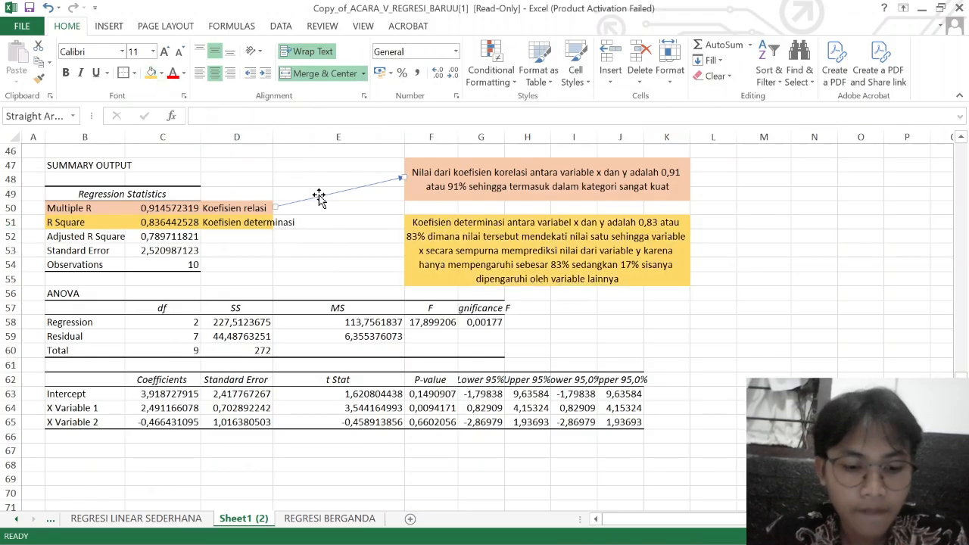
pyautogui.hotkey('ctrl', 'v')
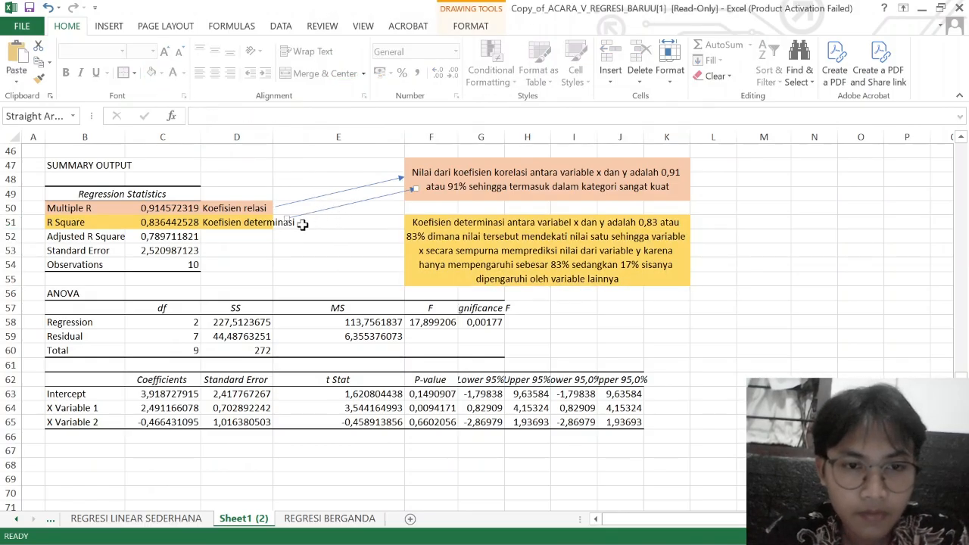
pyautogui.moveTo(286, 218); pyautogui.dragTo(302, 221)
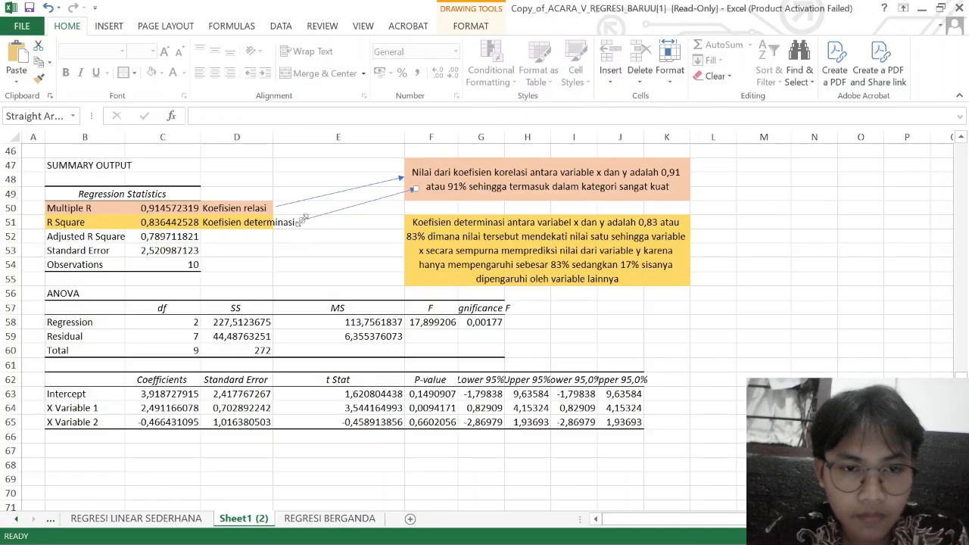
pyautogui.moveTo(415, 189); pyautogui.dragTo(400, 253)
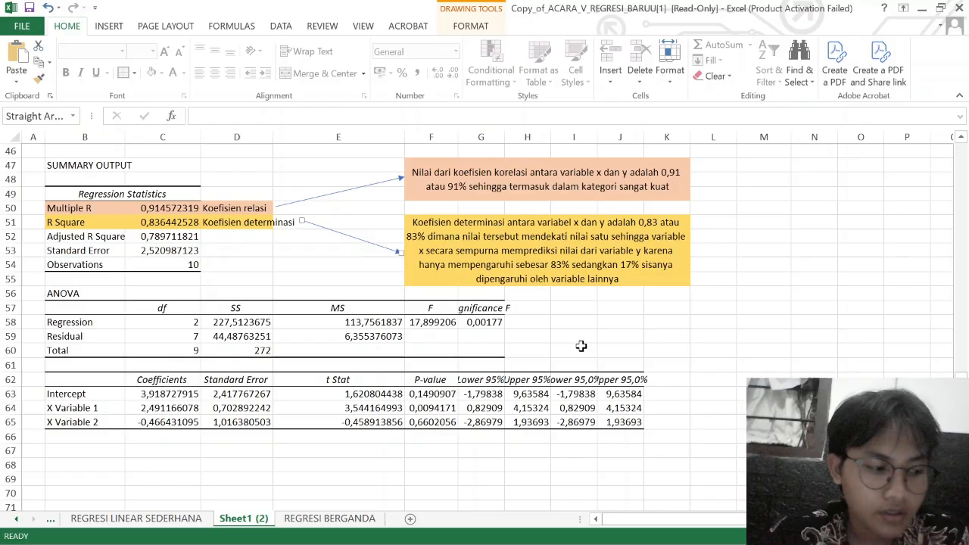
pyautogui.click(646, 365)
# Enter the label "F-hitung" in F59, below the regression F value in the ANOVA table.
pyautogui.scroll(-1, 645, 365)
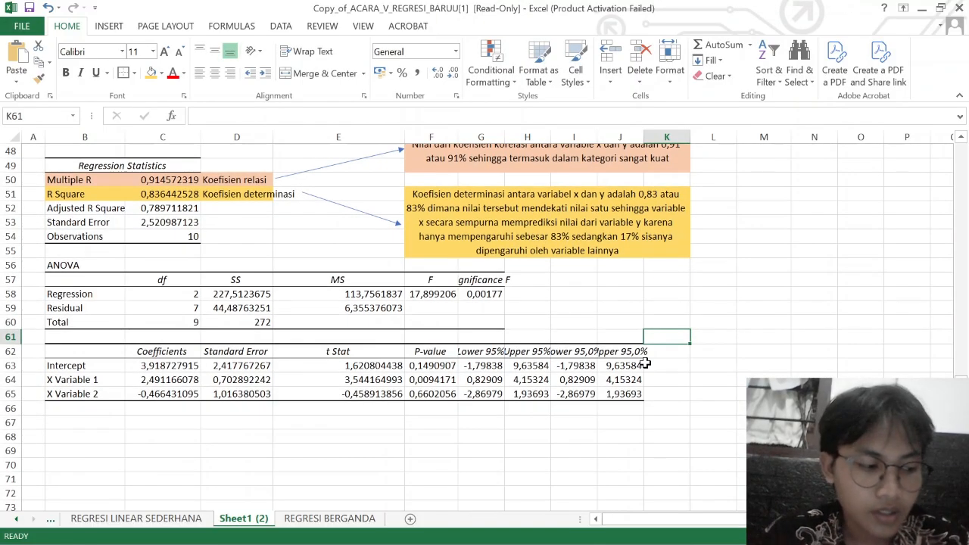
pyautogui.click(539, 296)
pyautogui.click(425, 308)
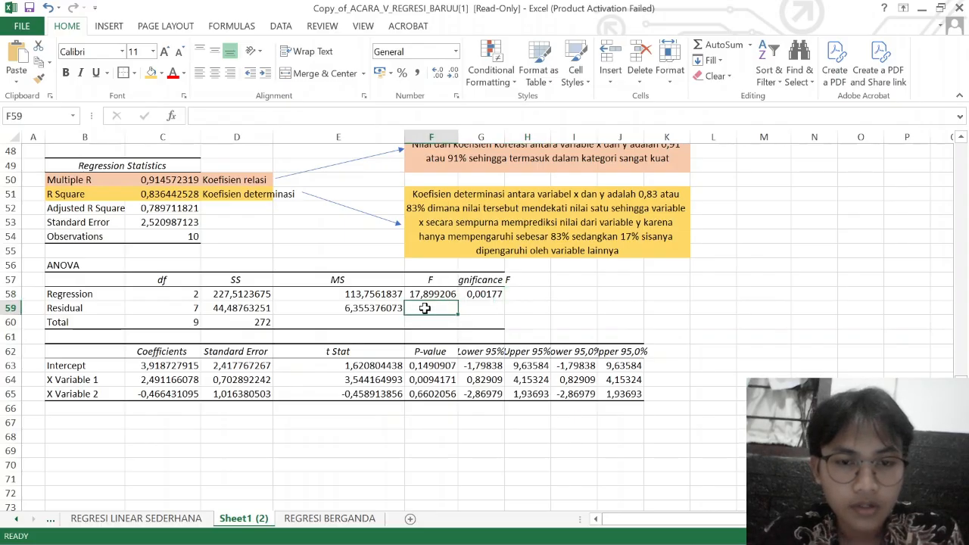
pyautogui.write('F')
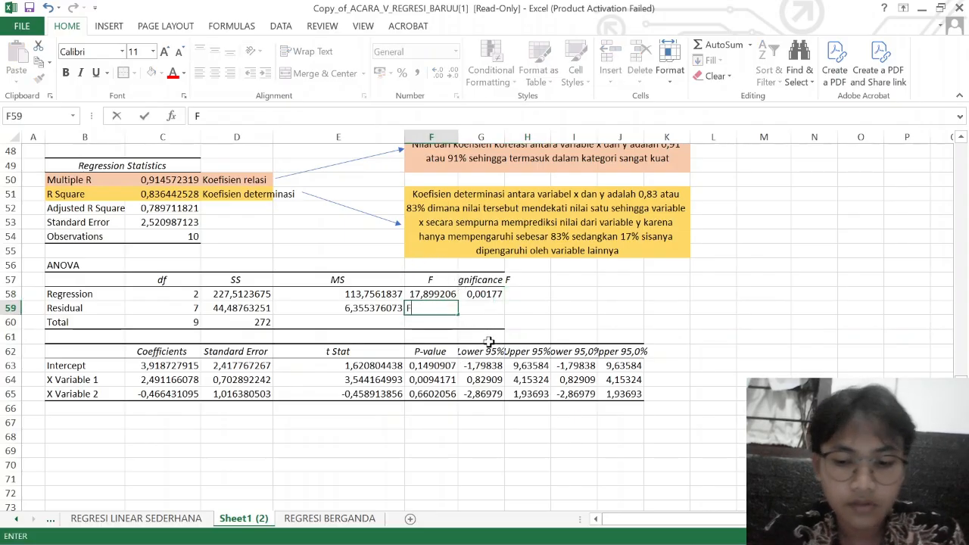
pyautogui.write('-hitu')
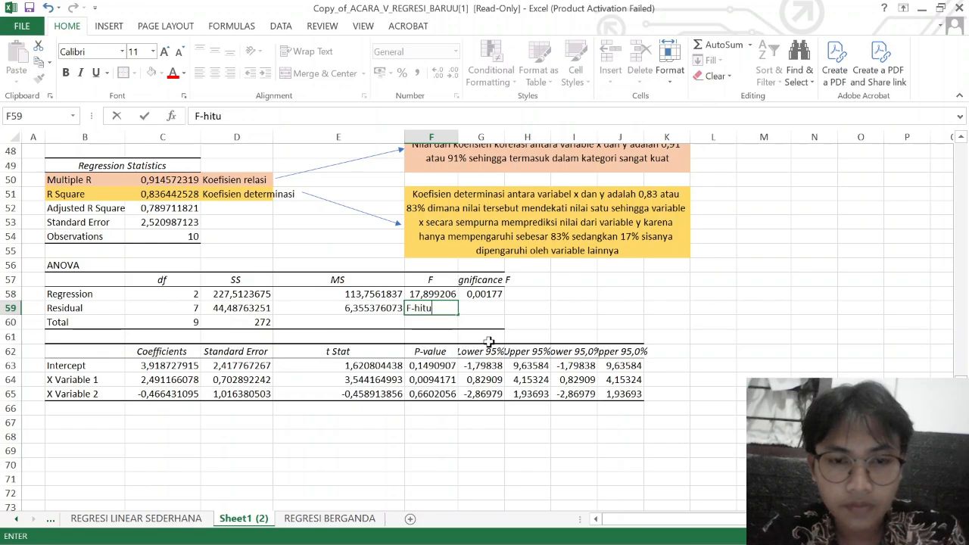
pyautogui.write('ng')
# Enter the heading "F-tabel" in H57, beside the Significance F heading of the ANOVA table.
pyautogui.click(535, 282)
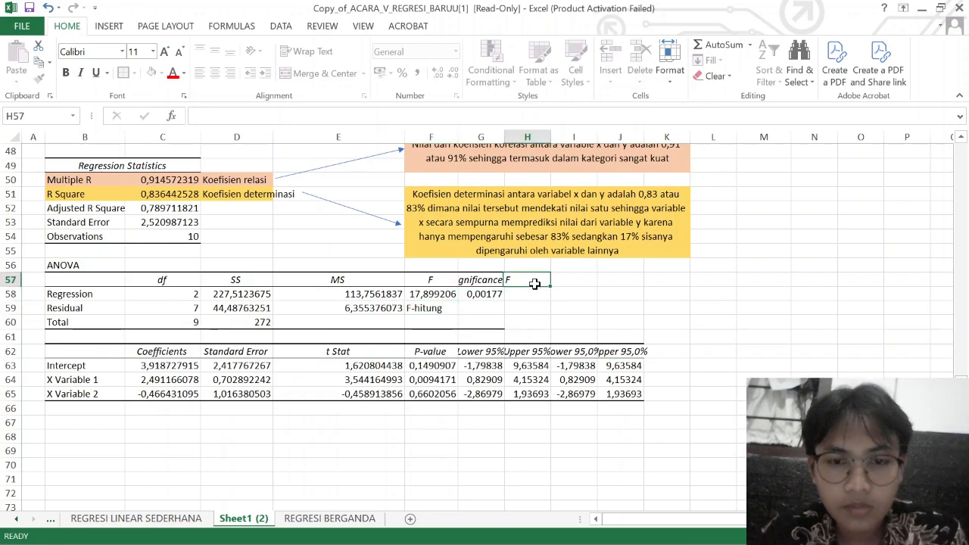
pyautogui.write('F-')
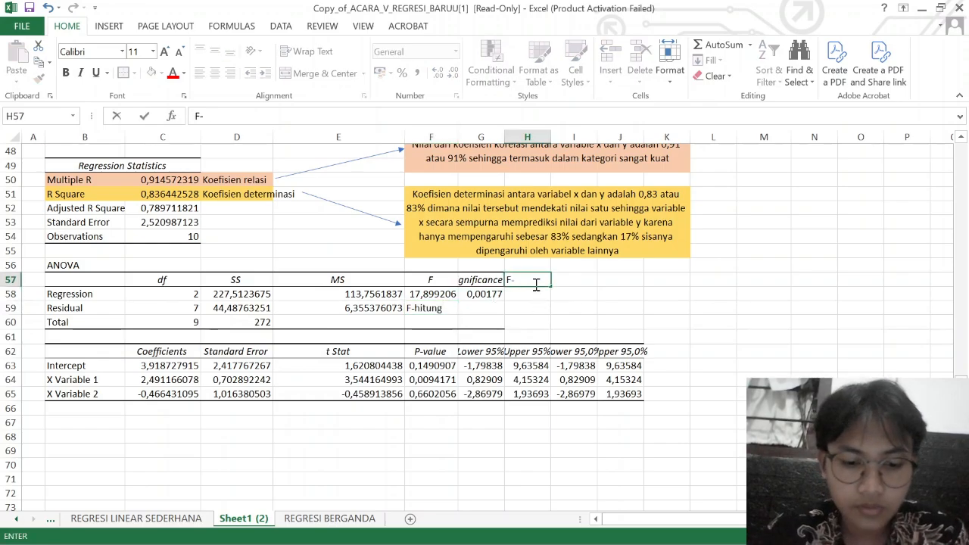
pyautogui.write('tabel')
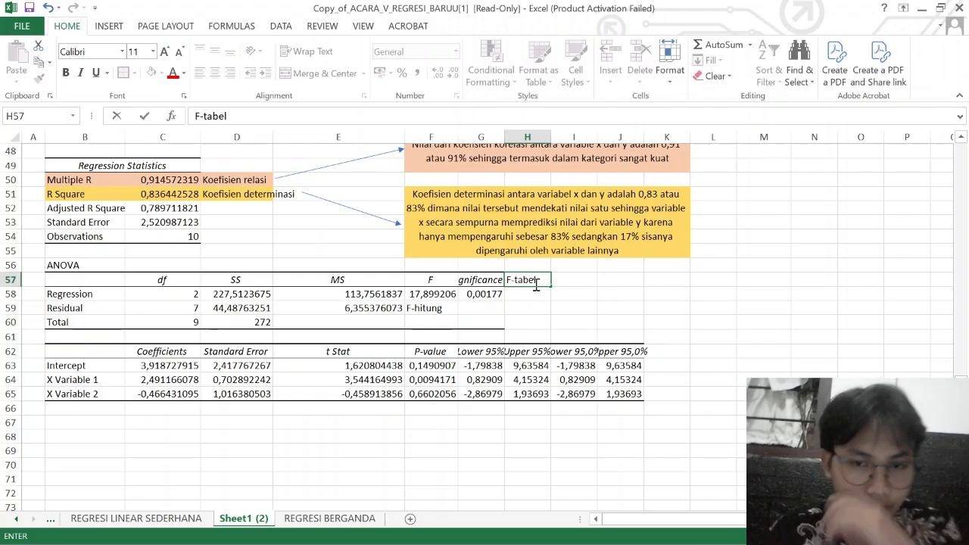
# Calculate the critical F value in H58 under the F-tabel heading with =FINV(N23;C58;C59).
pyautogui.press('Return')
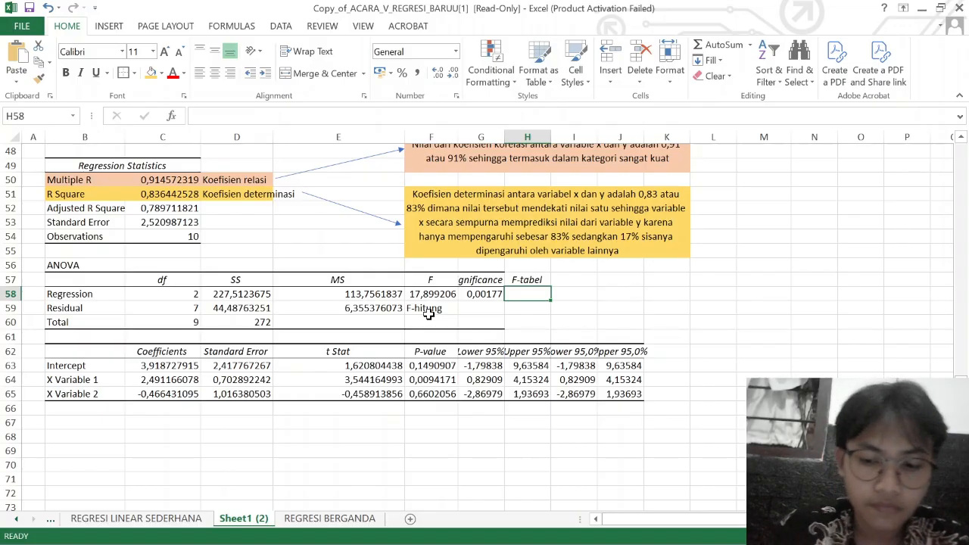
pyautogui.write('=finv')
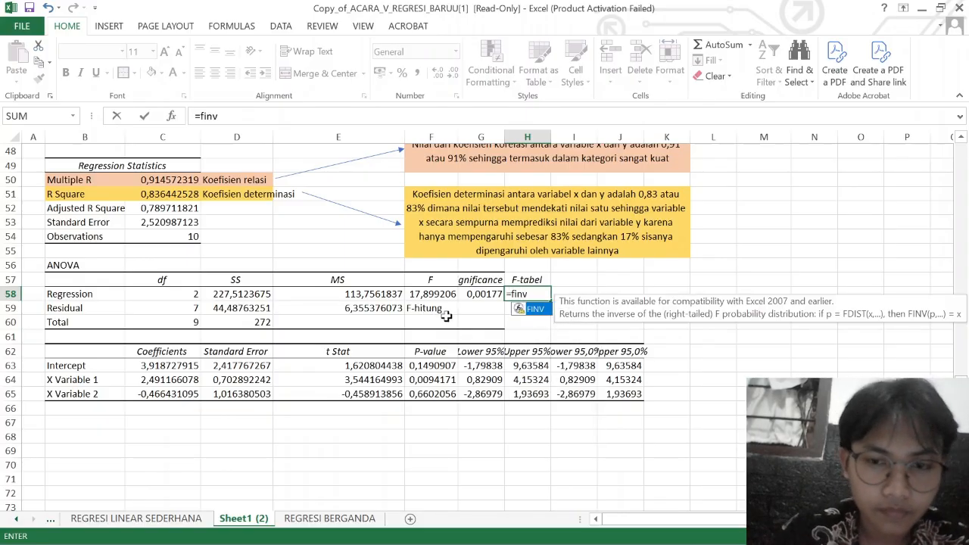
pyautogui.doubleClick(536, 309)
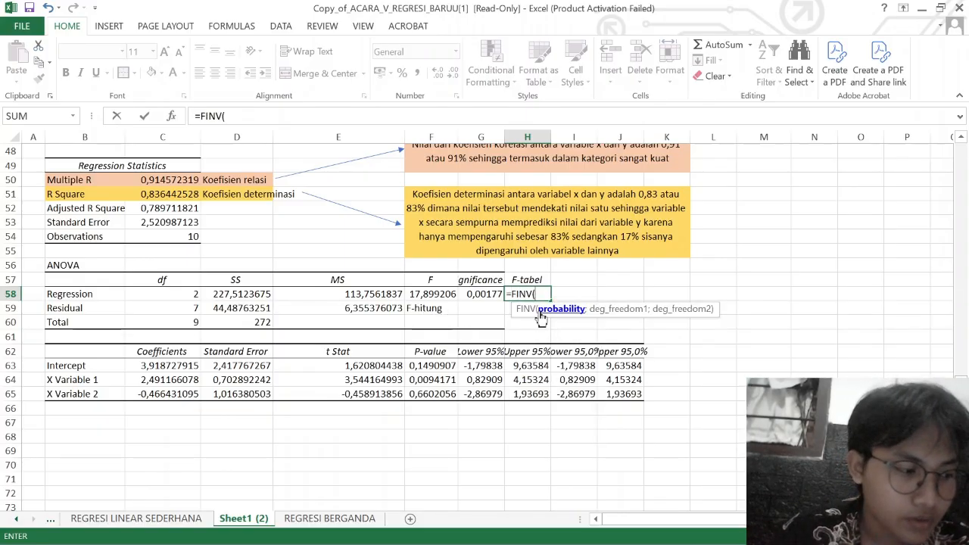
pyautogui.scroll(5, 595, 334)
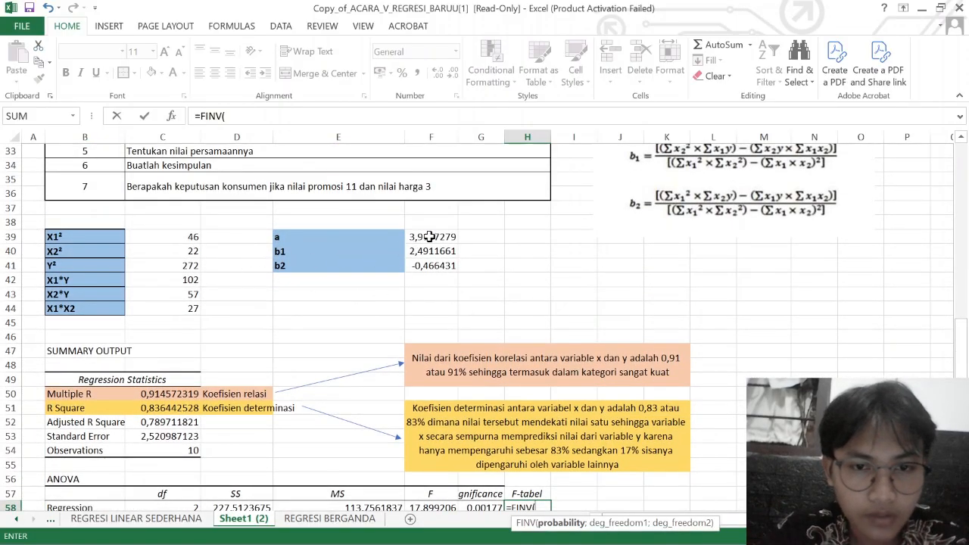
pyautogui.scroll(6, 768, 279)
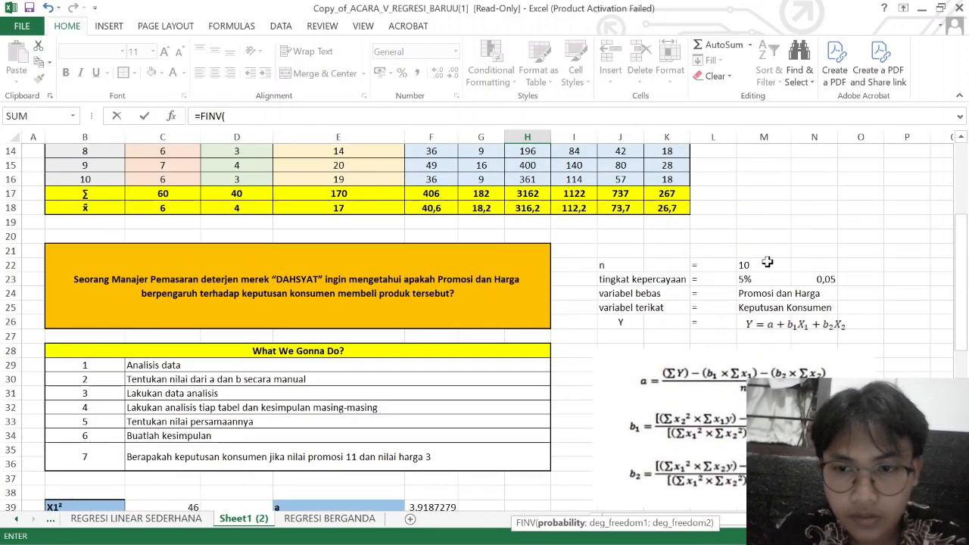
pyautogui.click(803, 281)
pyautogui.scroll(-3, 803, 283)
pyautogui.scroll(-6, 803, 282)
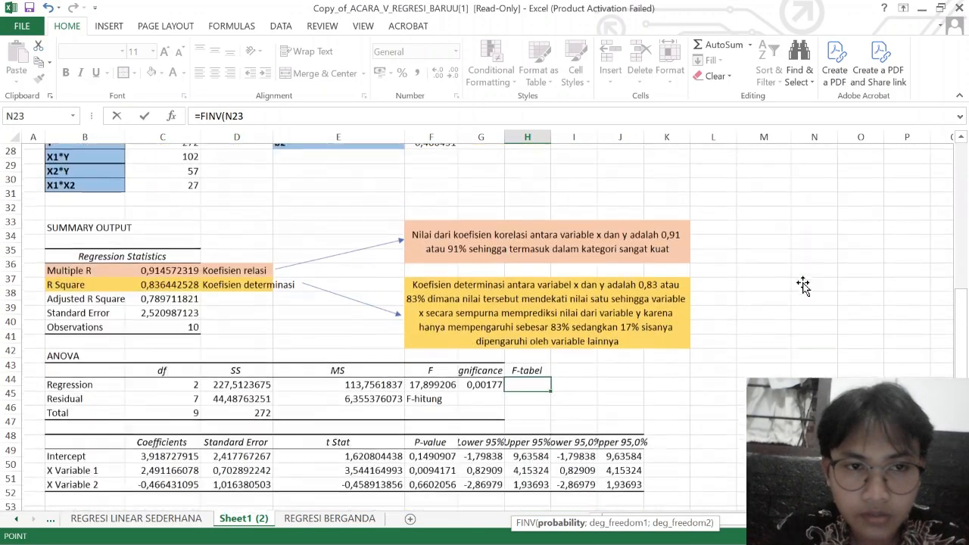
pyautogui.scroll(1, 803, 282)
pyautogui.scroll(-2, 802, 282)
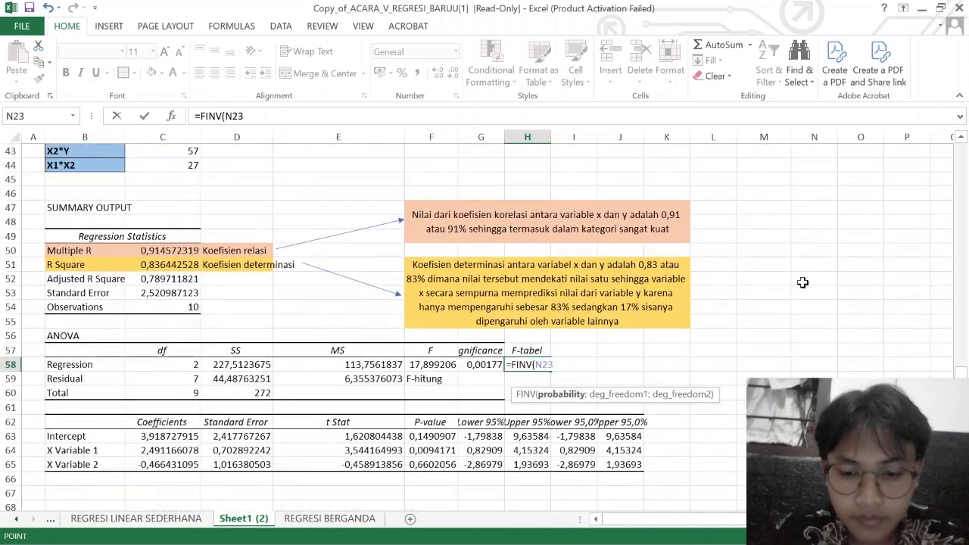
pyautogui.write(';')
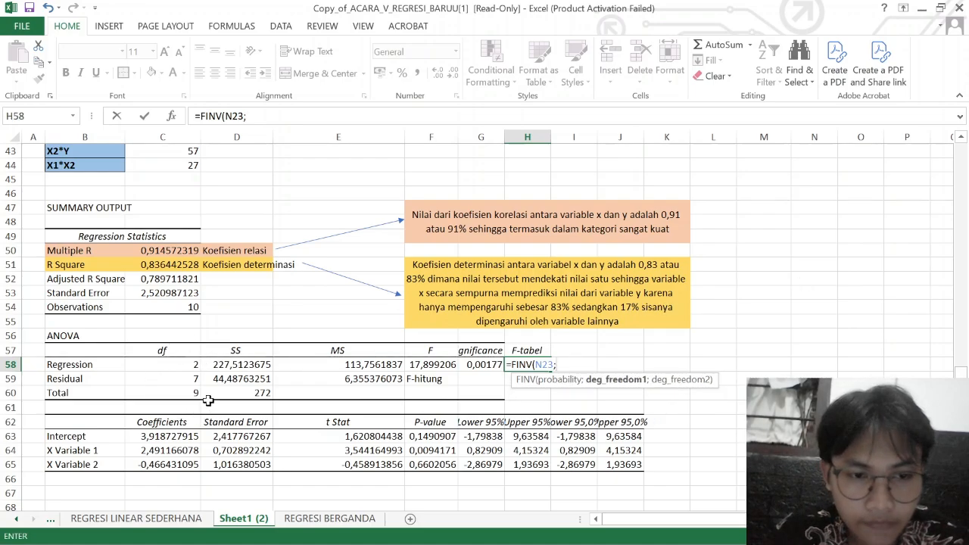
pyautogui.click(179, 366)
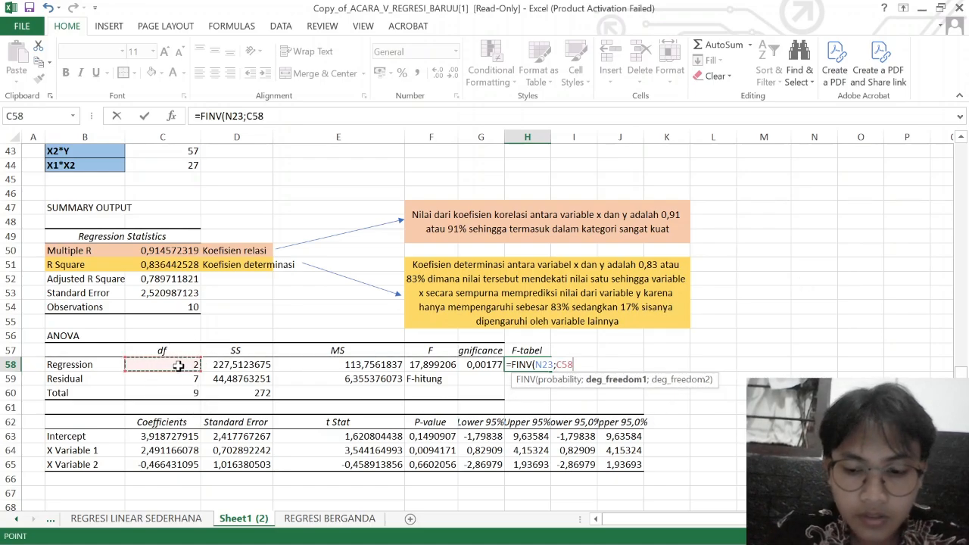
pyautogui.write(';')
pyautogui.click(180, 379)
pyautogui.press('Return')
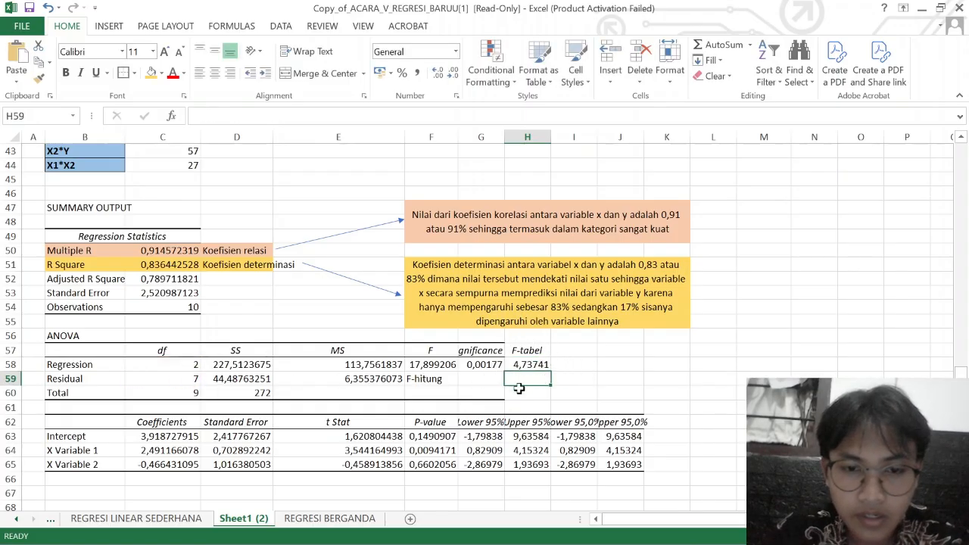
# Enter "H0 : T-hitung < T-tabel sehingga tidak mempengaruhi secara simultan" in J57 and align it left.
pyautogui.click(628, 364)
pyautogui.click(635, 347)
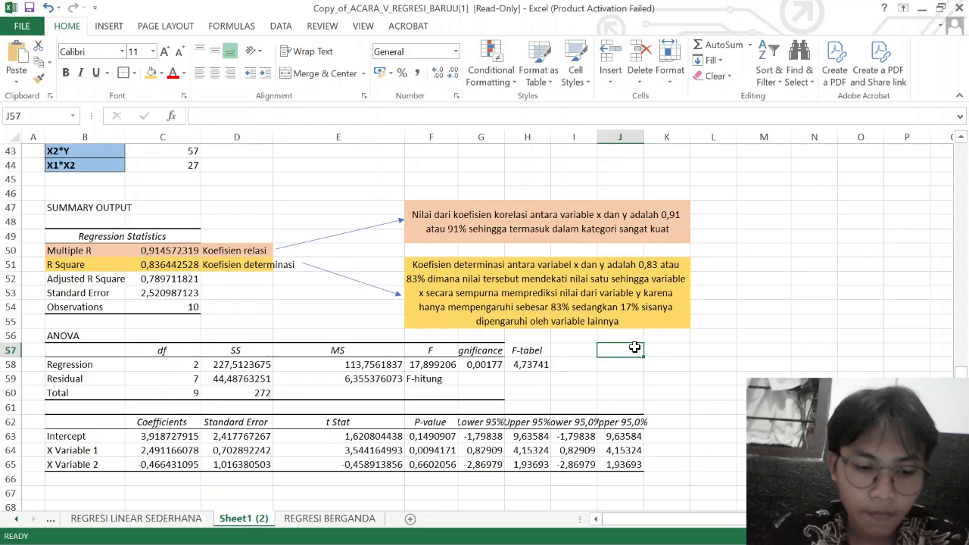
pyautogui.write('H0')
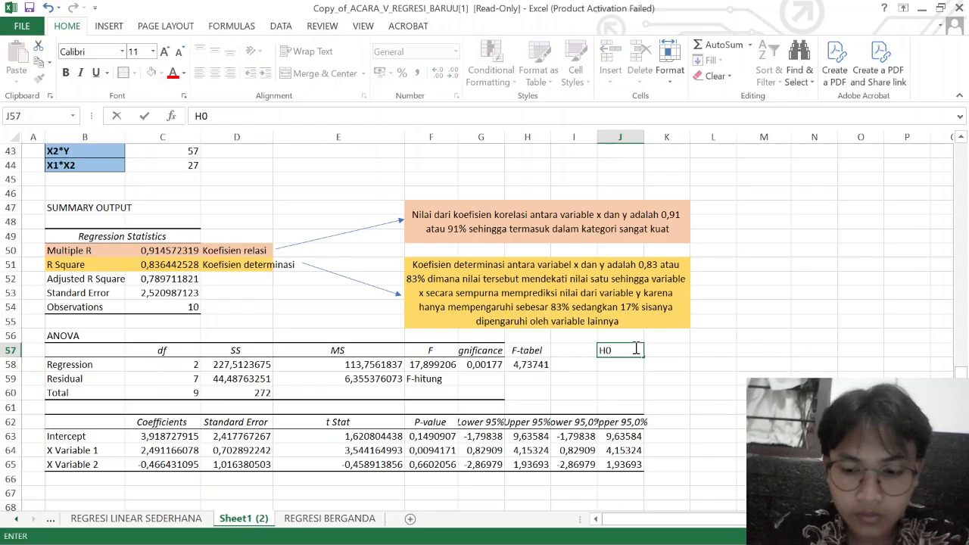
pyautogui.write(' :')
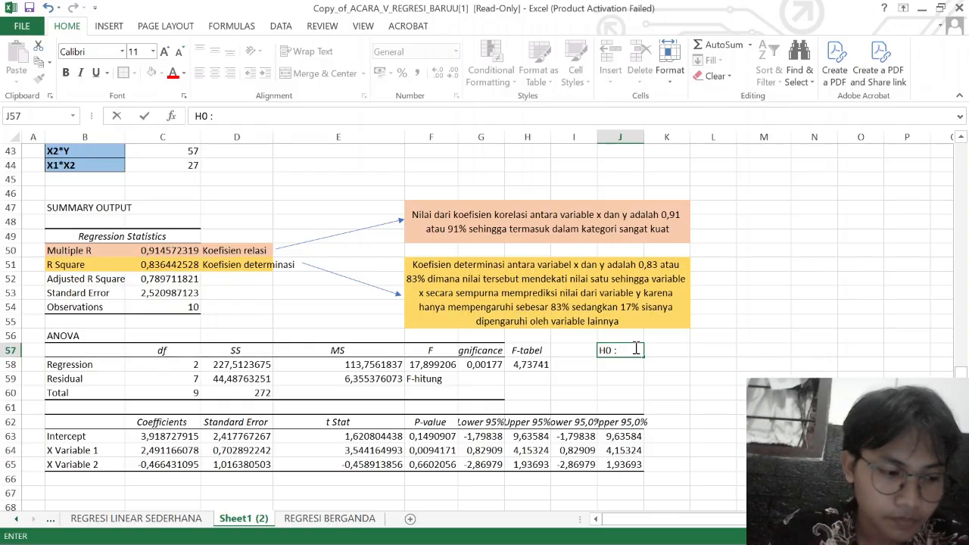
pyautogui.write(' T')
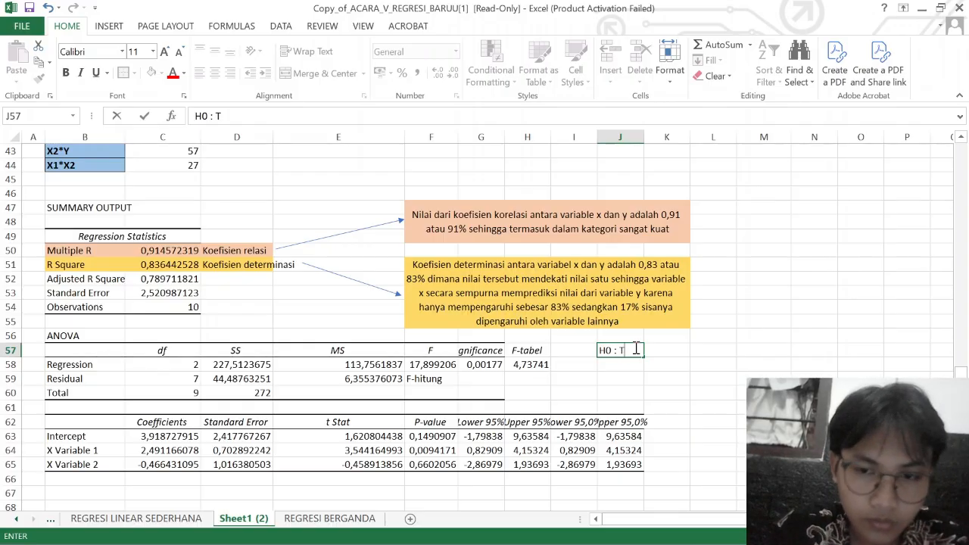
pyautogui.write('-hitu')
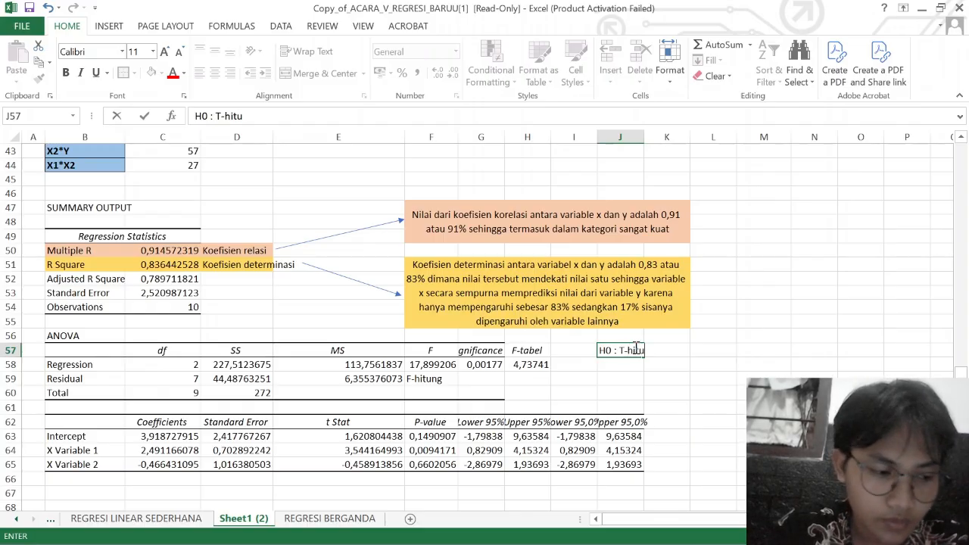
pyautogui.write('ng < T-tabe')
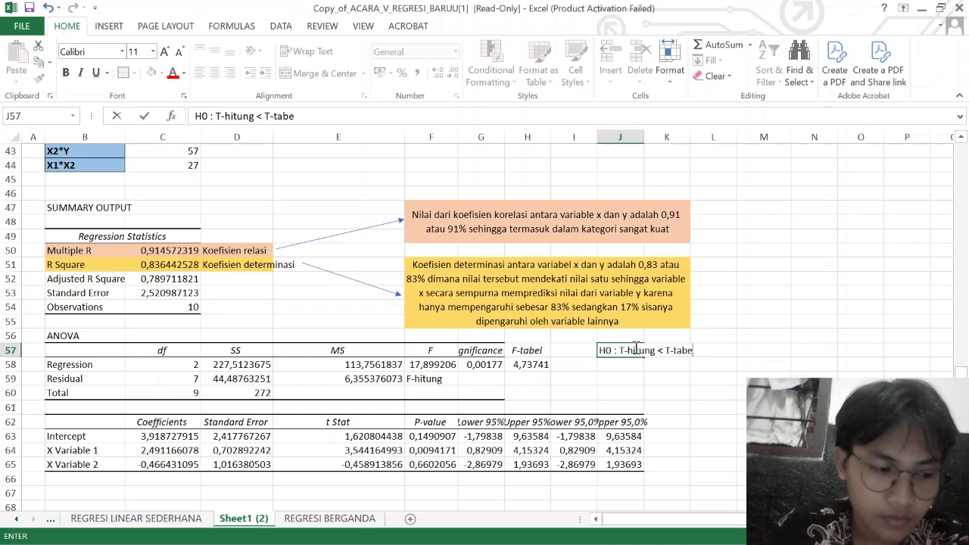
pyautogui.write('l')
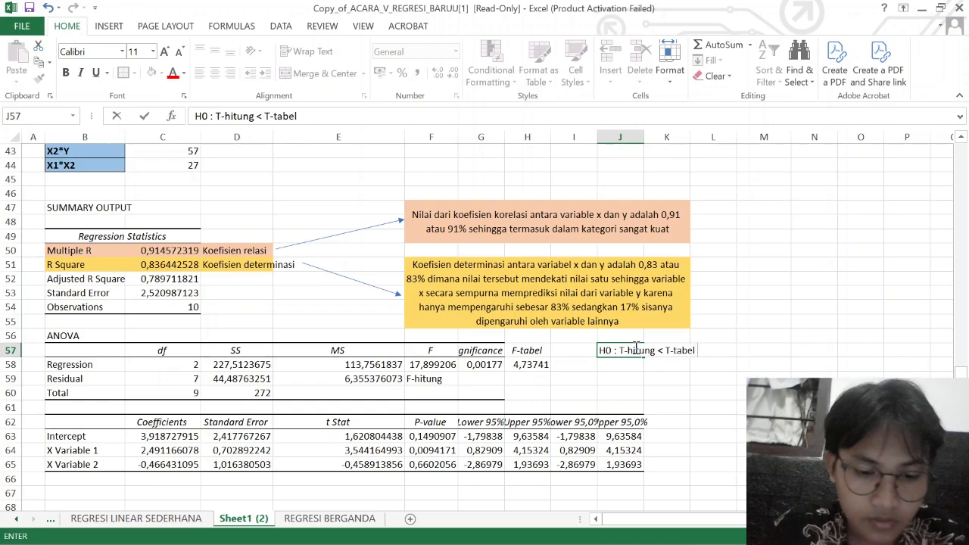
pyautogui.write(' sehingga tidak mempenga')
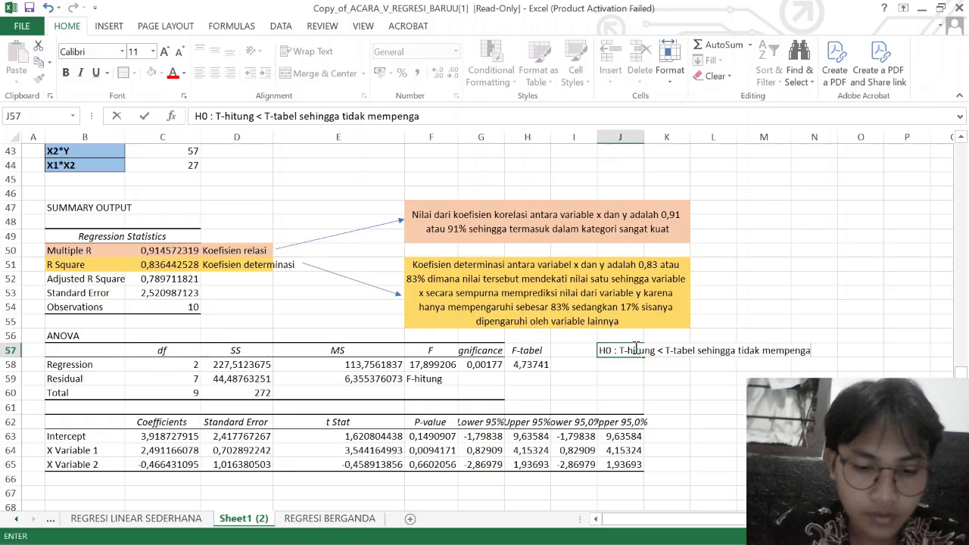
pyautogui.write('ruhi secara simultan')
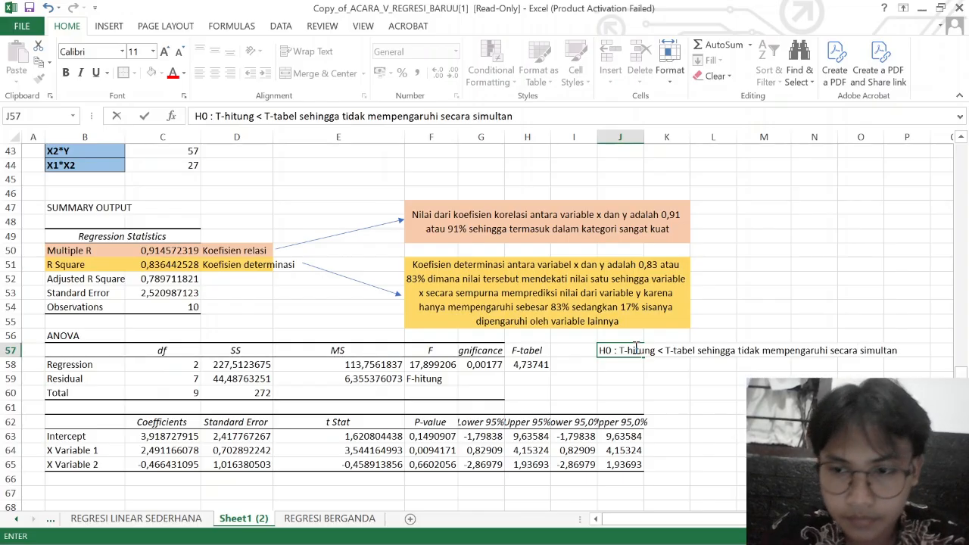
pyautogui.hotkey('ctrl', 'Return')
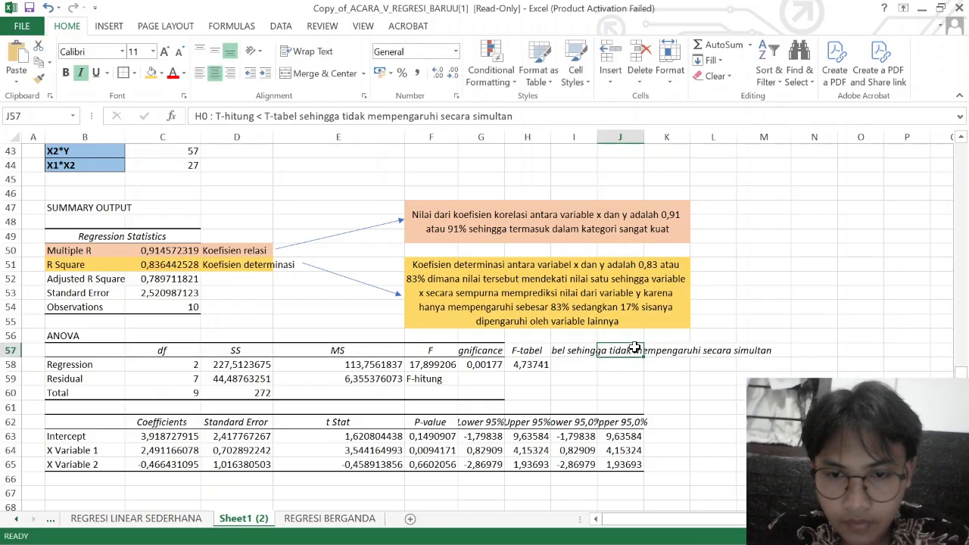
pyautogui.click(199, 73)
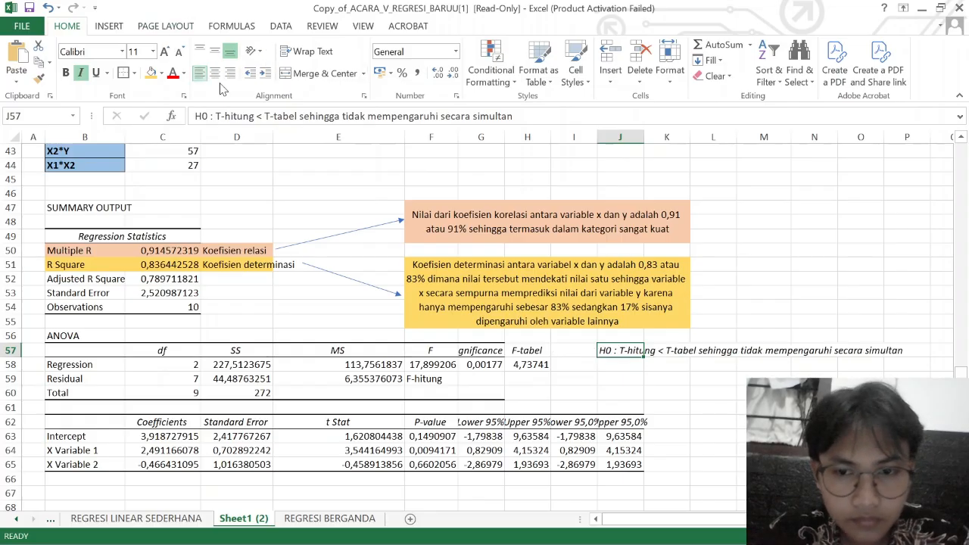
# Copy the H0 hypothesis from J57 down to J58 and relabel the copy as "H1:".
pyautogui.moveTo(644, 357); pyautogui.dragTo(648, 369)
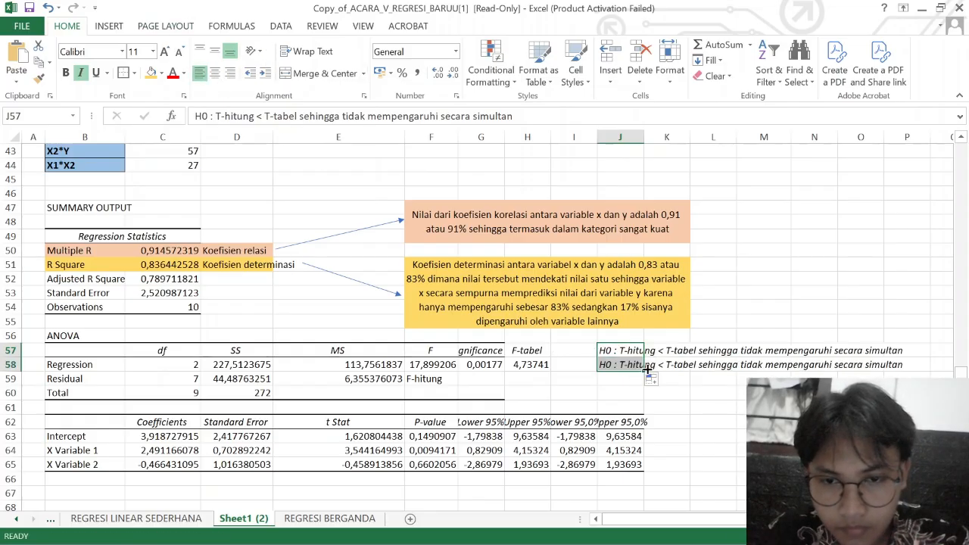
pyautogui.click(628, 364)
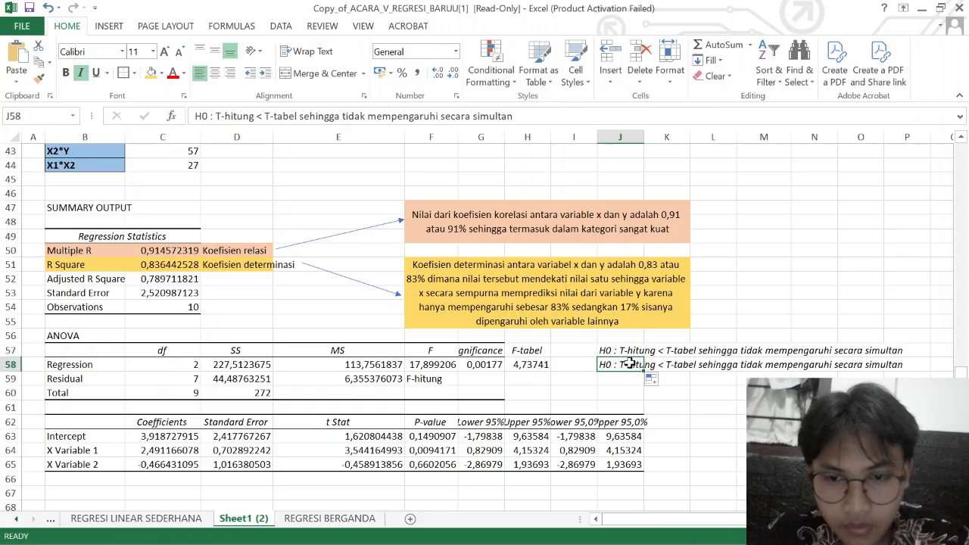
pyautogui.click(210, 116)
pyautogui.write('\\1')
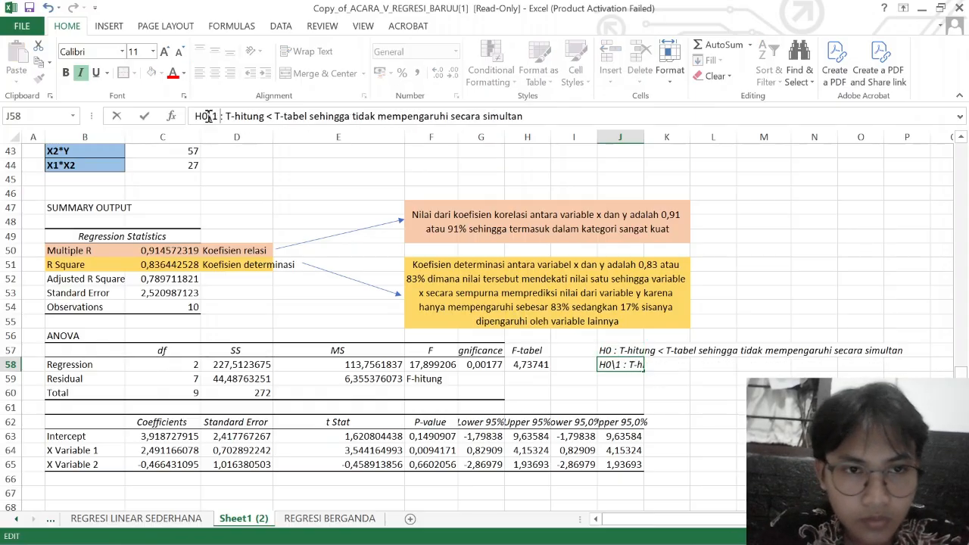
pyautogui.press('Delete')
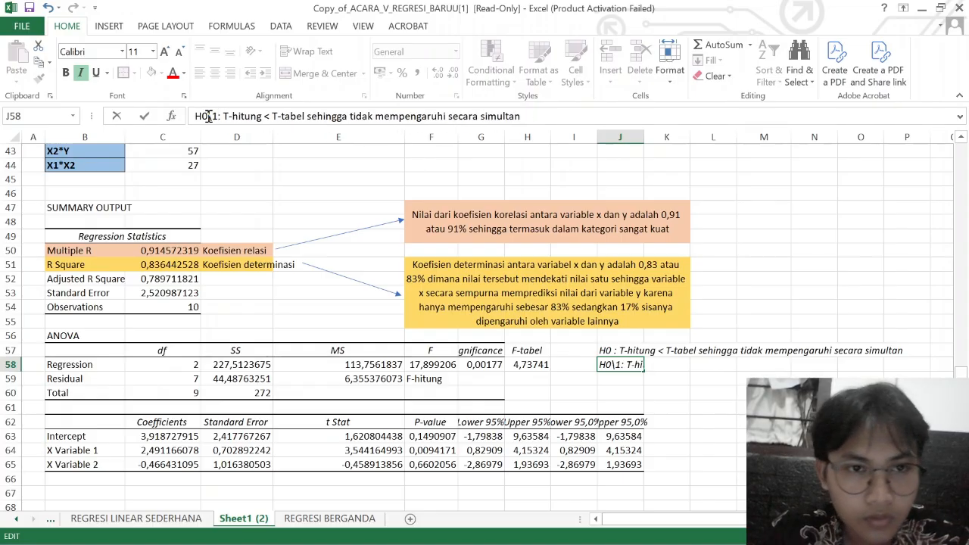
pyautogui.press('BackSpace')
pyautogui.press('BackSpace')
pyautogui.press('BackSpace')
pyautogui.write('1')
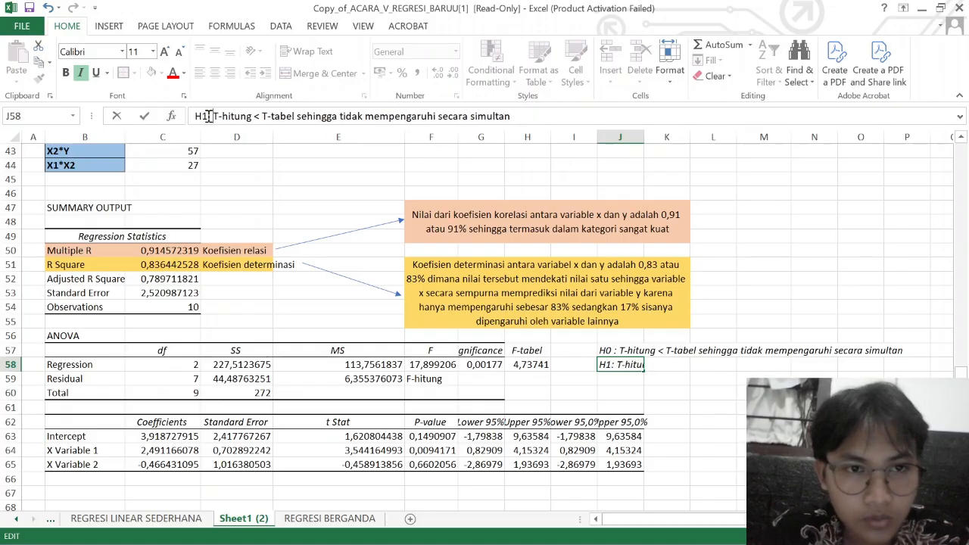
# Reword the H1 hypothesis in J58 to "T-hitung > T-tabel sehingga mempengaruhi secara simultan".
pyautogui.press('Right')
pyautogui.press('Right')
pyautogui.press('Right')
pyautogui.press('Right')
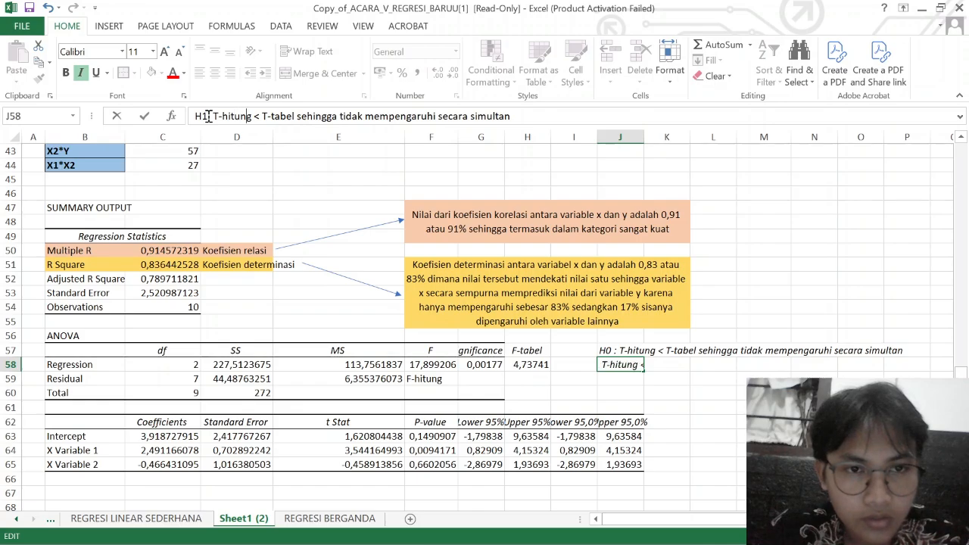
pyautogui.press('BackSpace')
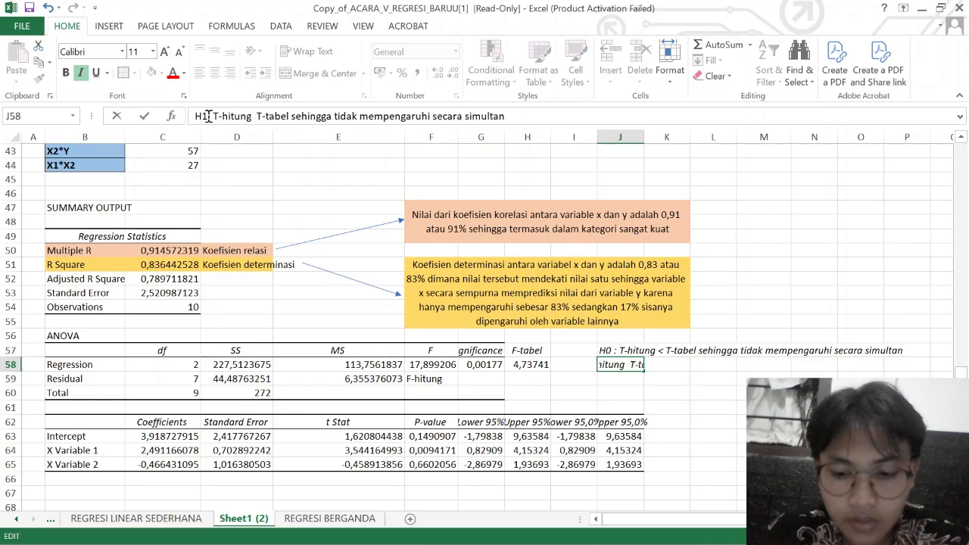
pyautogui.write('>')
pyautogui.click(365, 119)
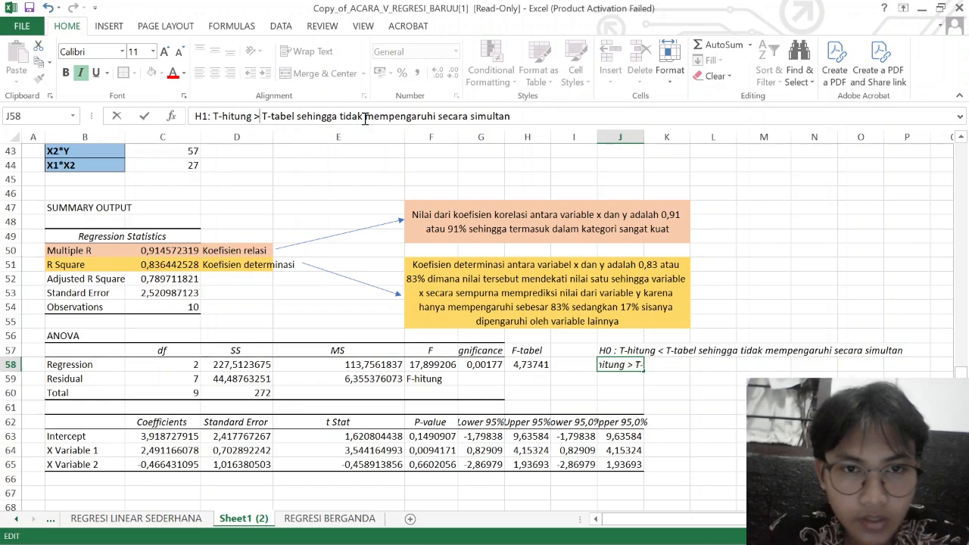
pyautogui.press('BackSpace')
pyautogui.press('BackSpace')
pyautogui.press('BackSpace')
pyautogui.press('BackSpace')
pyautogui.press('BackSpace')
pyautogui.press('BackSpace')
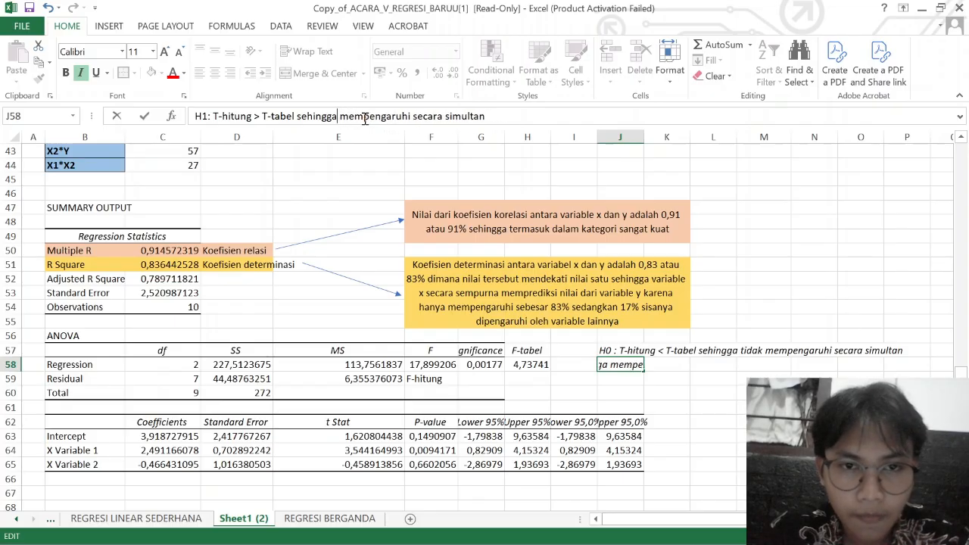
pyautogui.press('Return')
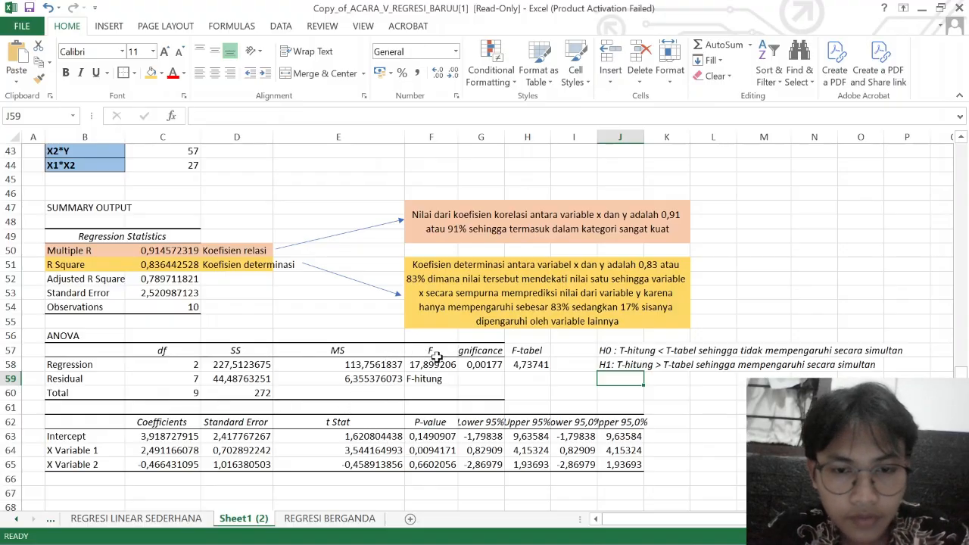
# Reword the H0 hypothesis in J57 to compare "F-hitung < F-tabel" instead of the T values.
pyautogui.click(619, 352)
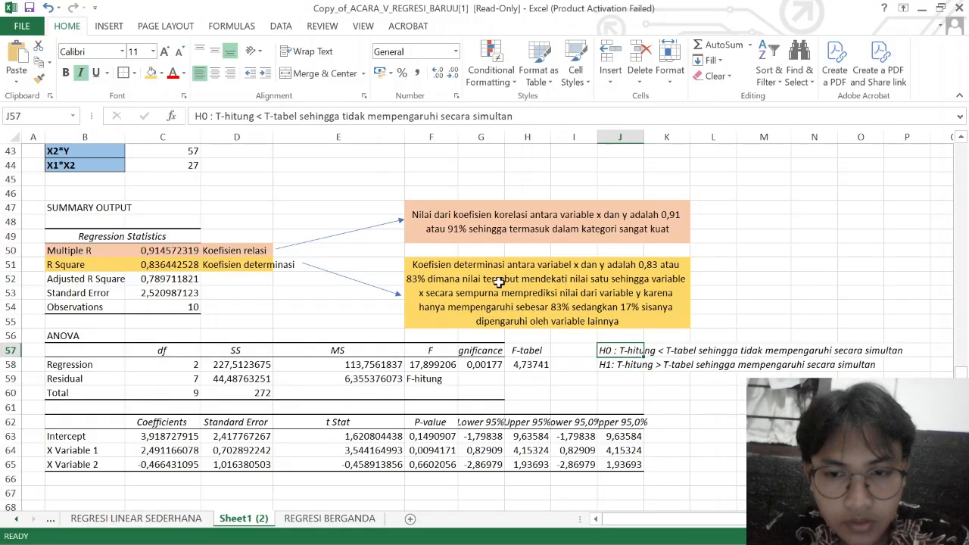
pyautogui.click(219, 117)
pyautogui.press('BackSpace')
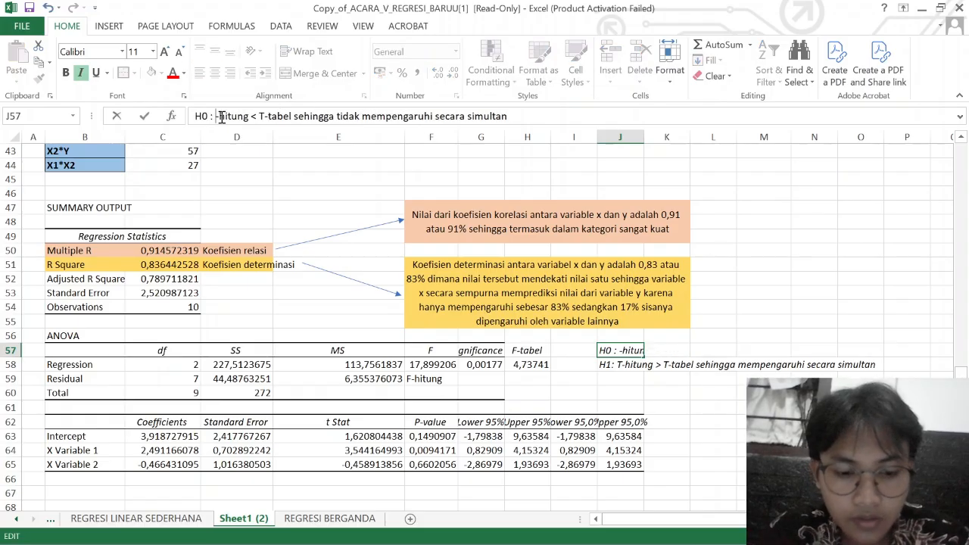
pyautogui.write('F')
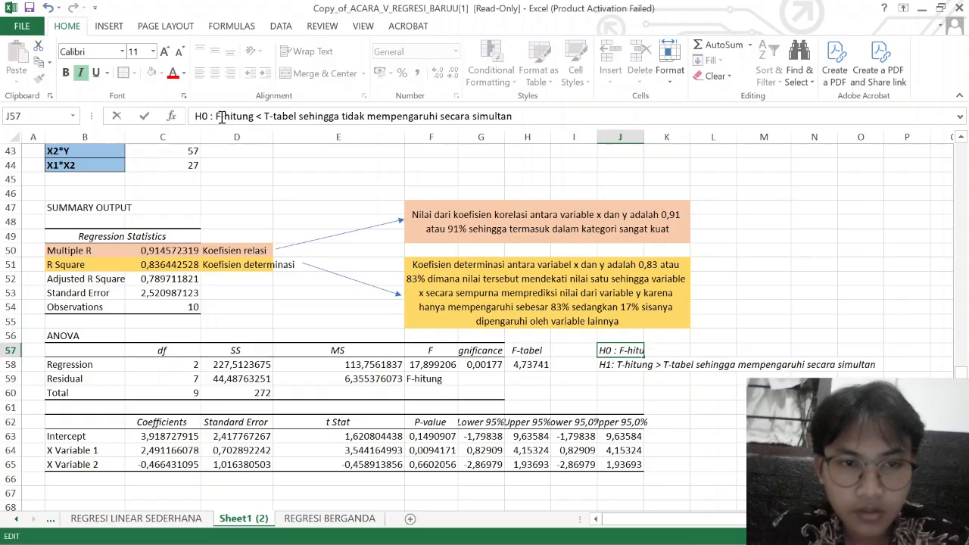
pyautogui.click(269, 117)
pyautogui.press('BackSpace')
pyautogui.write('F')
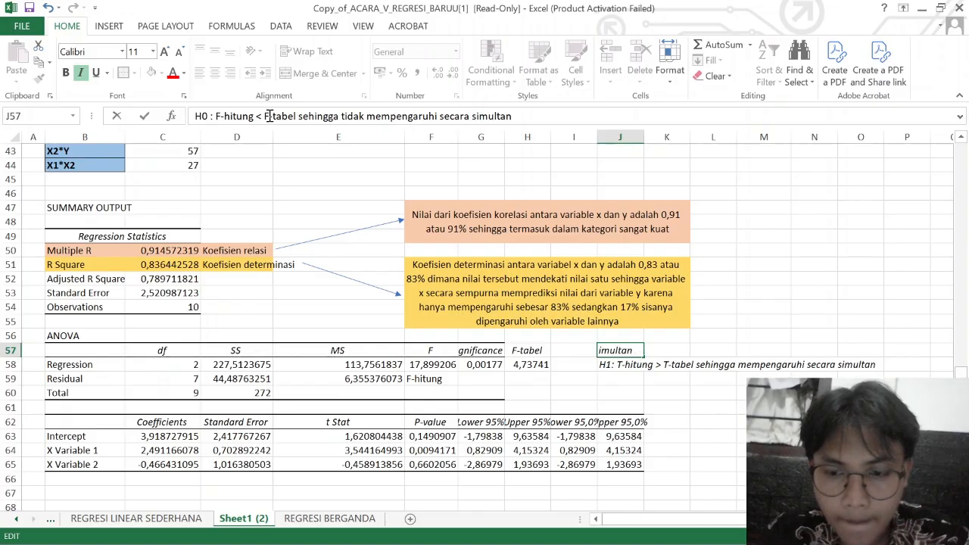
pyautogui.press('Return')
# Reword the H1 hypothesis in J58 to compare "F-hitung > F-tabel" instead of the T values.
pyautogui.click(219, 117)
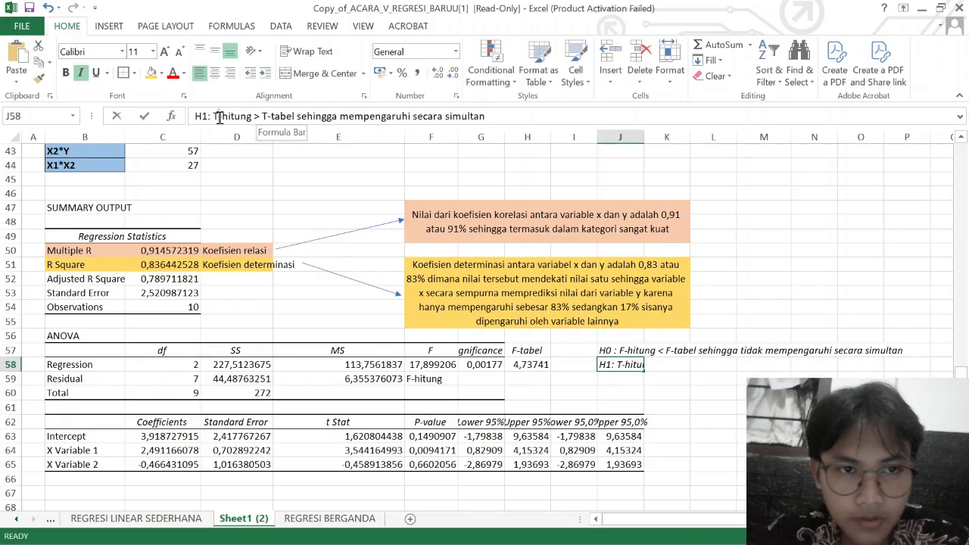
pyautogui.press('BackSpace')
pyautogui.write('F')
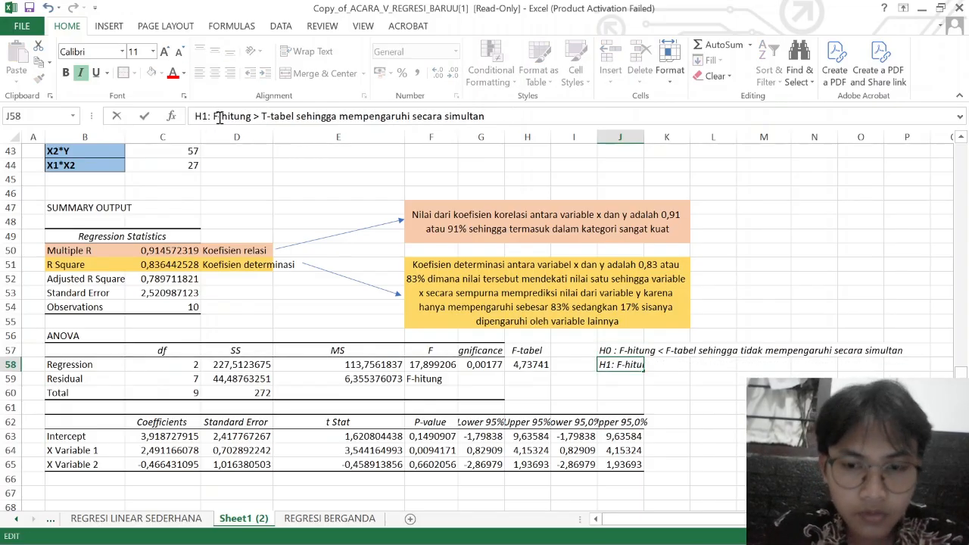
pyautogui.click(263, 115)
pyautogui.press('BackSpace')
pyautogui.write('F-')
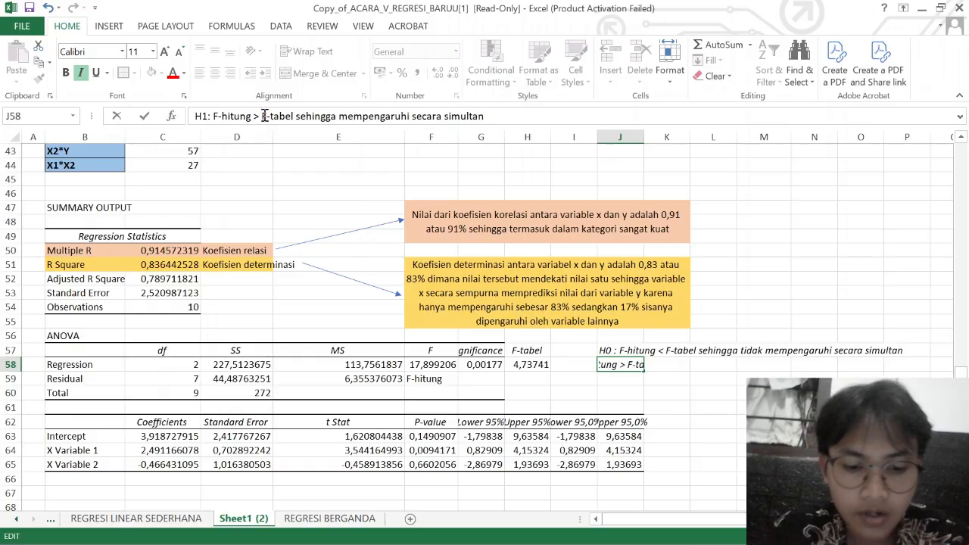
pyautogui.press('Return')
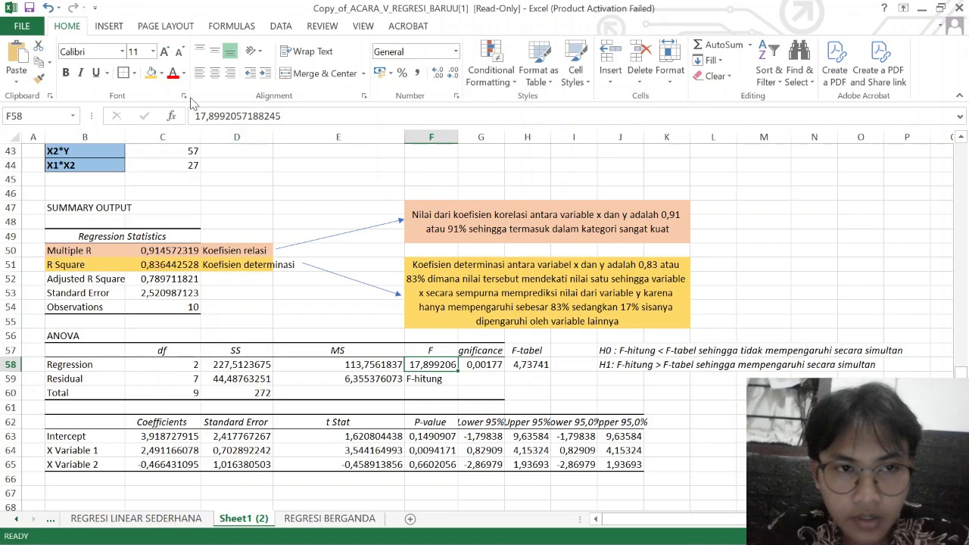
# Highlight the calculated F value in F58 and the F-tabel value in H58 with a gold fill.
pyautogui.click(153, 74)
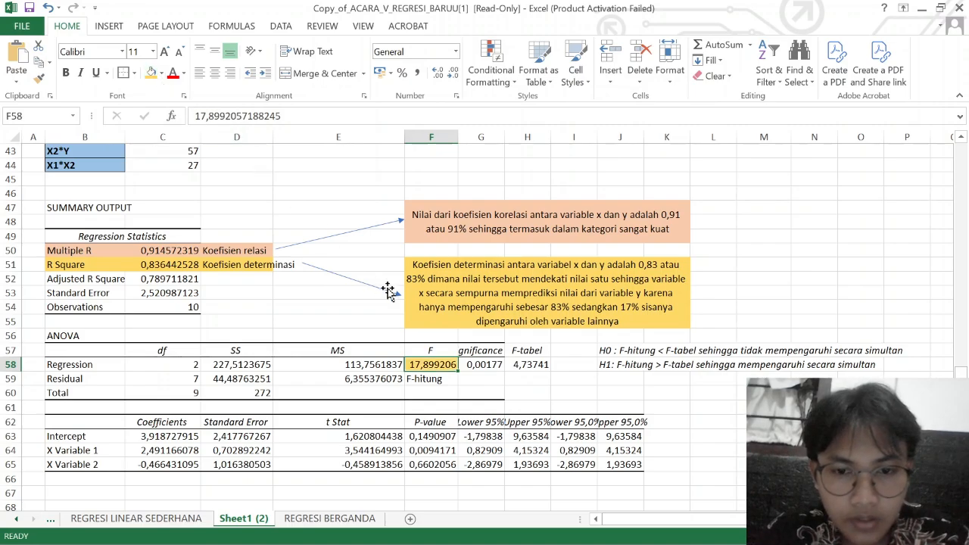
pyautogui.click(526, 365)
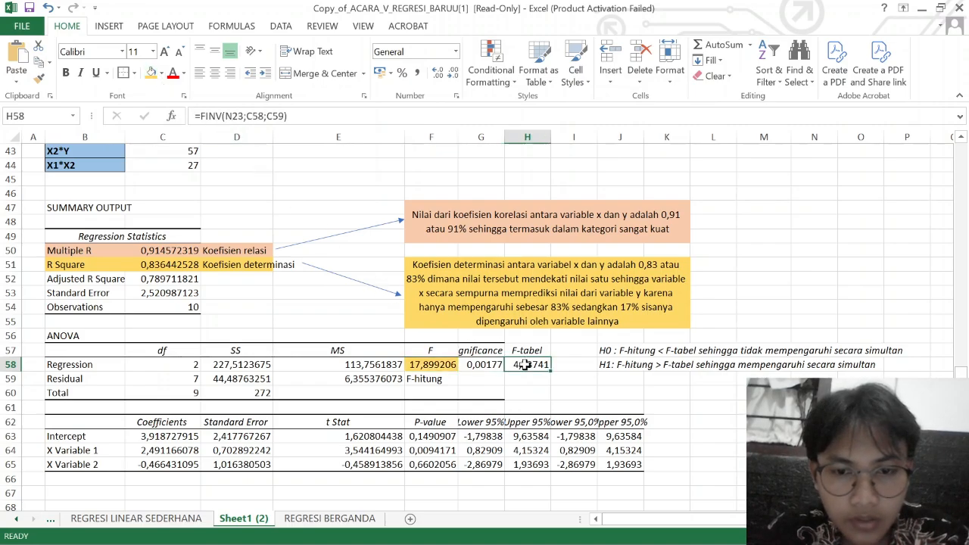
pyautogui.click(153, 74)
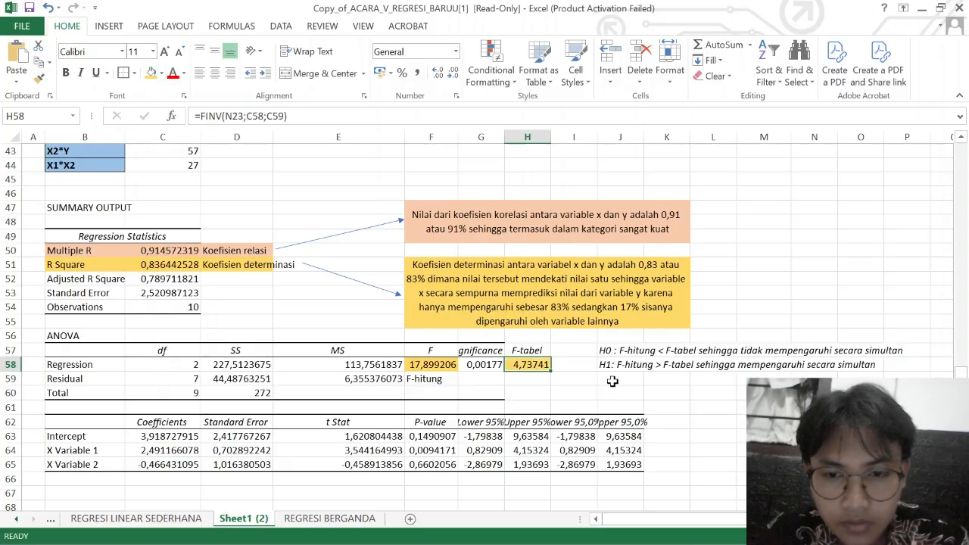
# Merge and center J59:O60 below the hypotheses, with wrapped text and middle vertical alignment.
pyautogui.moveTo(611, 382); pyautogui.dragTo(861, 393)
pyautogui.click(319, 73)
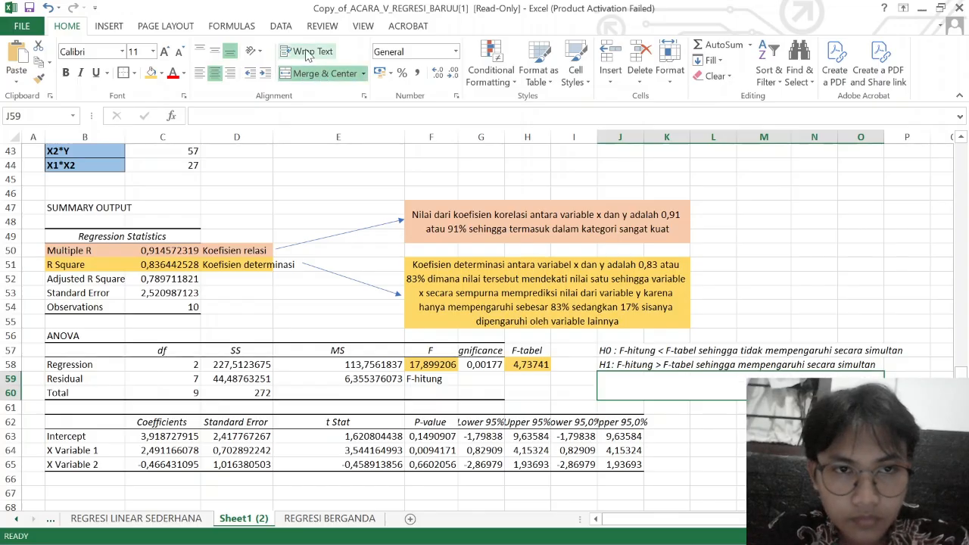
pyautogui.click(308, 53)
pyautogui.click(215, 51)
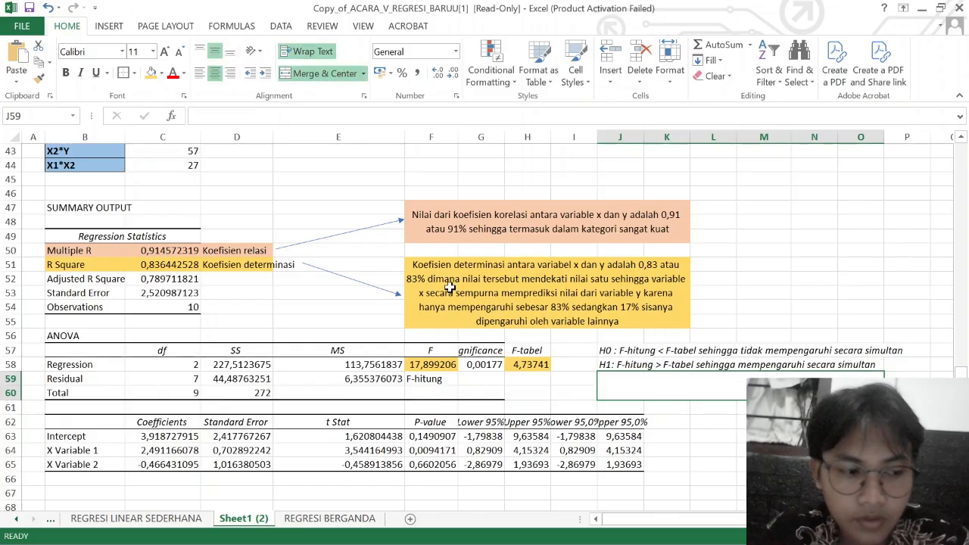
# Begin the F test conclusion in J59 with "F-hitung > F-tabel maka H0 ditolak dan H1 diterima sehingga".
pyautogui.write('F-hitung')
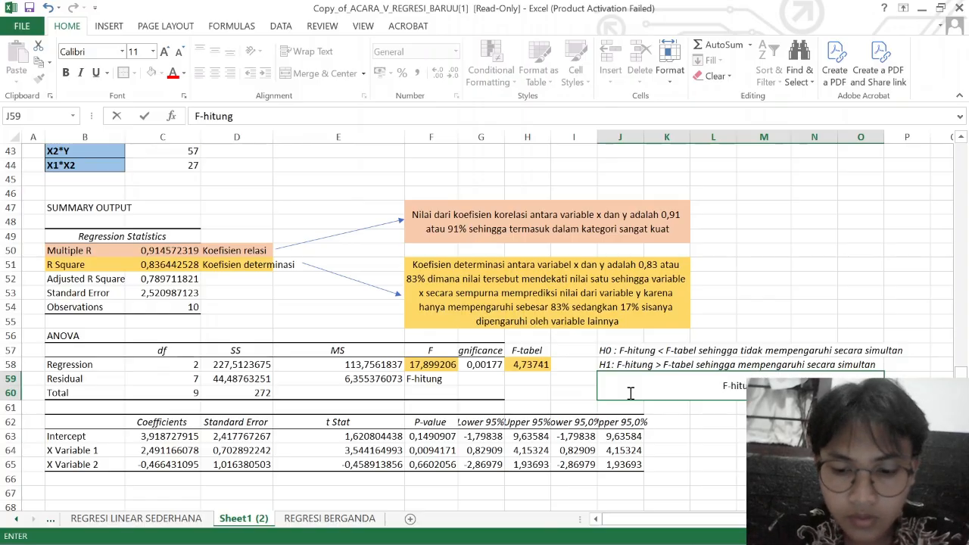
pyautogui.write(' > F-tabel')
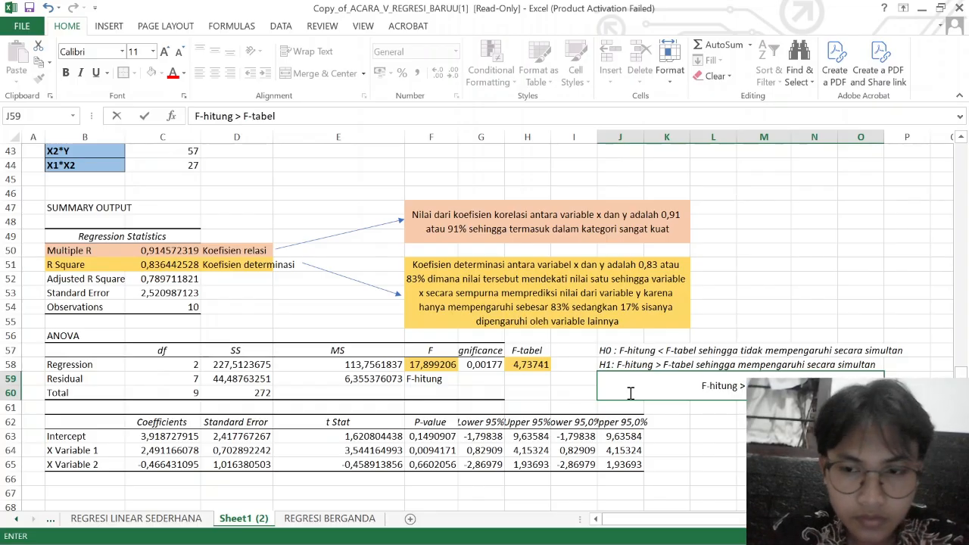
pyautogui.write(' maka')
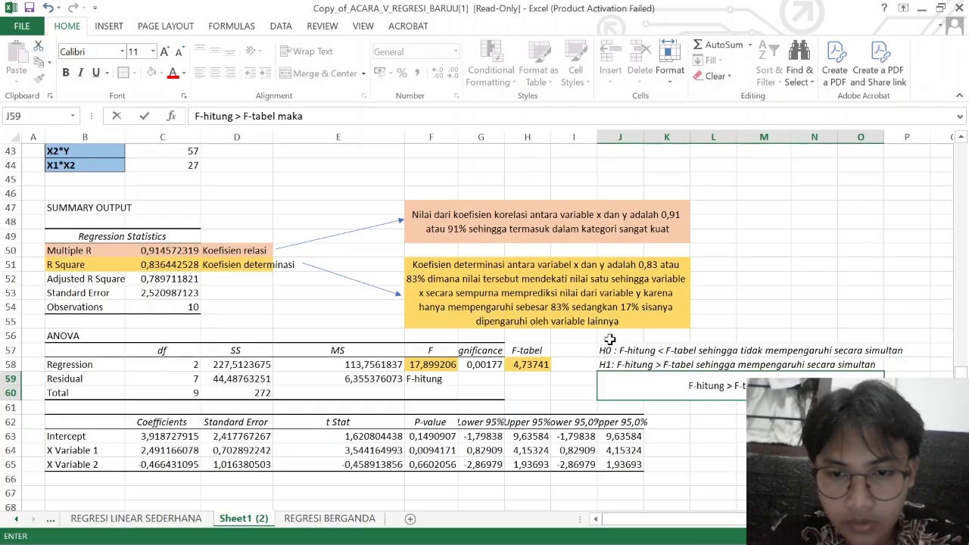
pyautogui.write('H0')
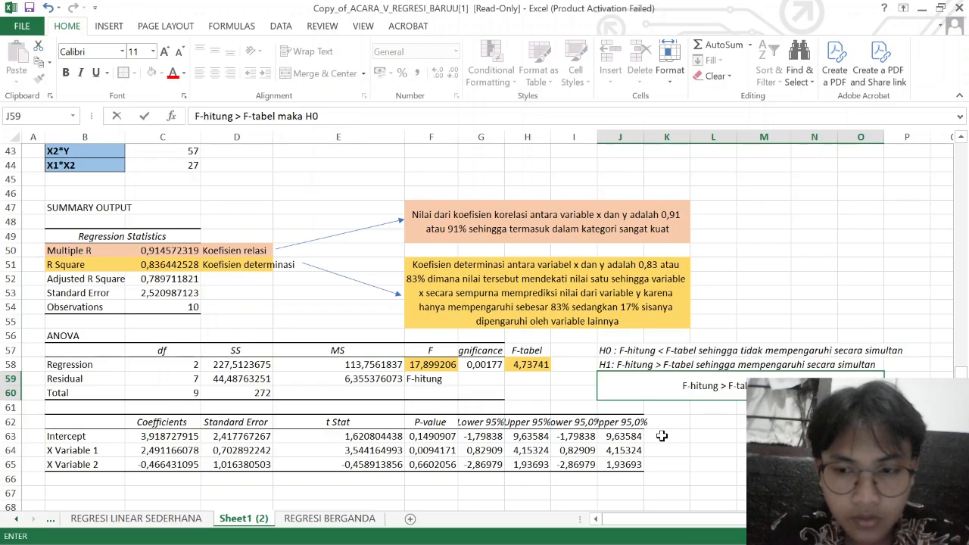
pyautogui.write(' ditolak d')
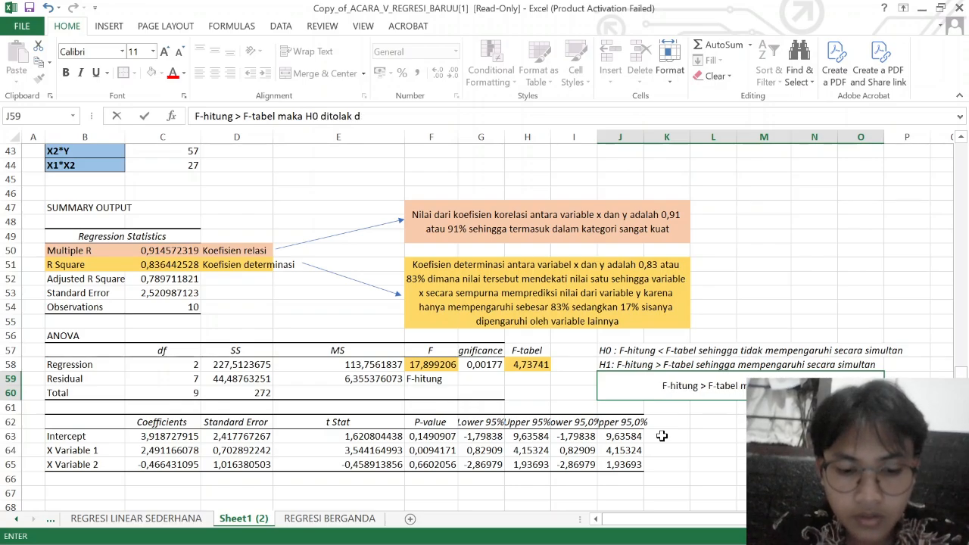
pyautogui.write('an H1 d')
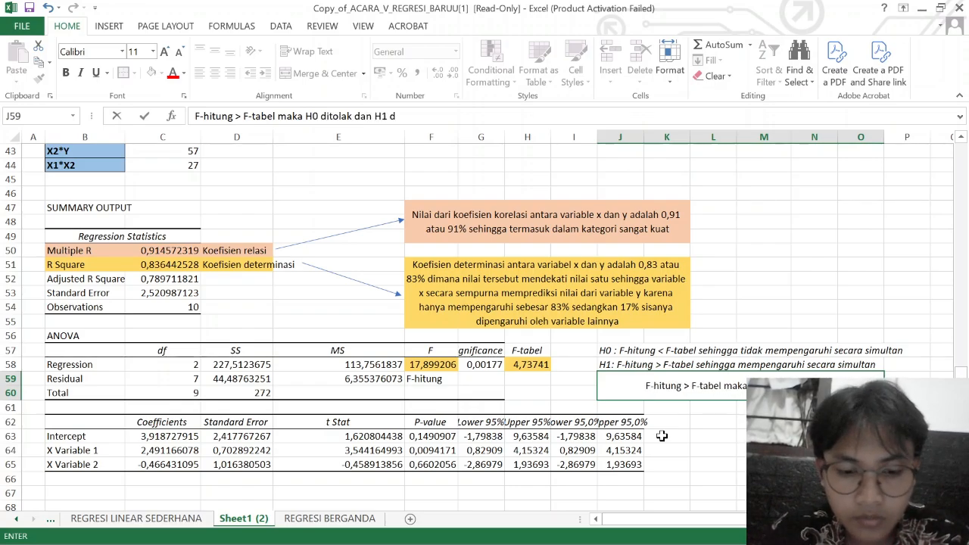
pyautogui.write('iterima sehingga')
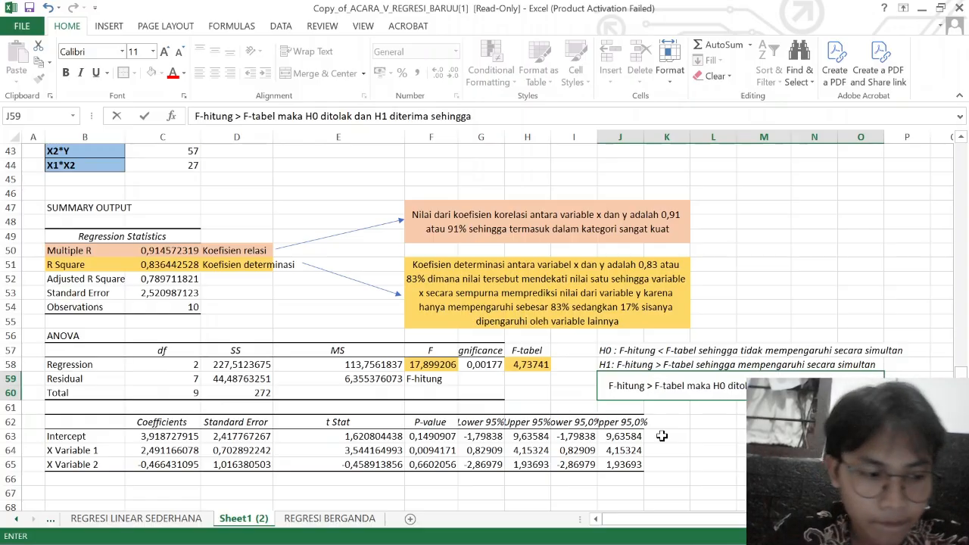
# Continue the conclusion in J59 with "variable X1 dan X2 mempengaruhi secara simultan terhadap variable y".
pyautogui.write(' variab')
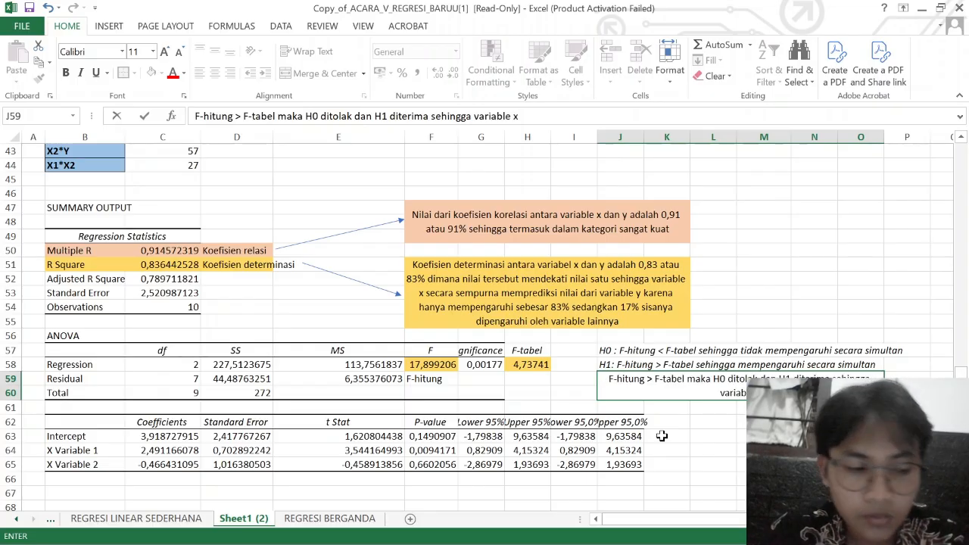
pyautogui.write('le x mempengaruh')
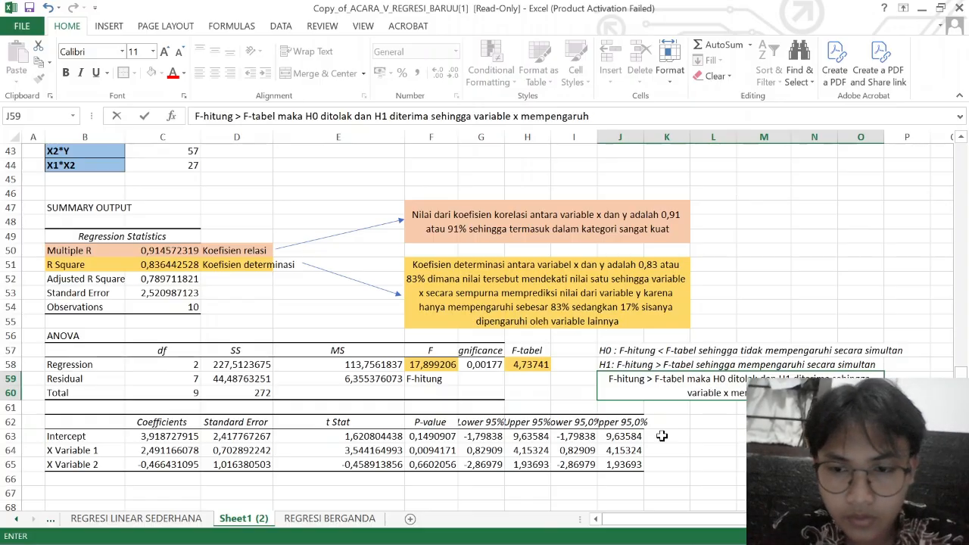
pyautogui.press('BackSpace')
pyautogui.press('BackSpace')
pyautogui.press('BackSpace')
pyautogui.press('BackSpace')
pyautogui.press('BackSpace')
pyautogui.press('BackSpace')
pyautogui.press('BackSpace')
pyautogui.press('BackSpace')
pyautogui.press('BackSpace')
pyautogui.press('BackSpace')
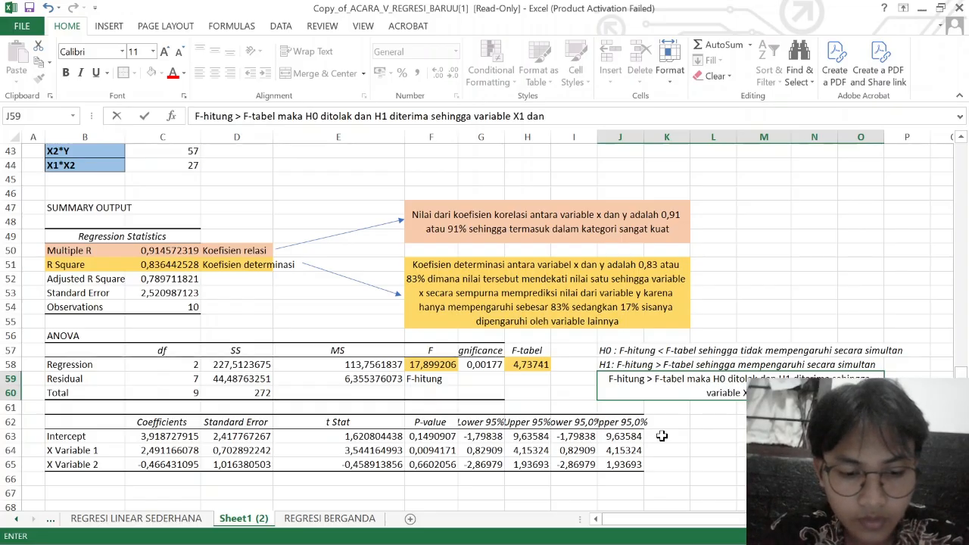
pyautogui.write('penga')
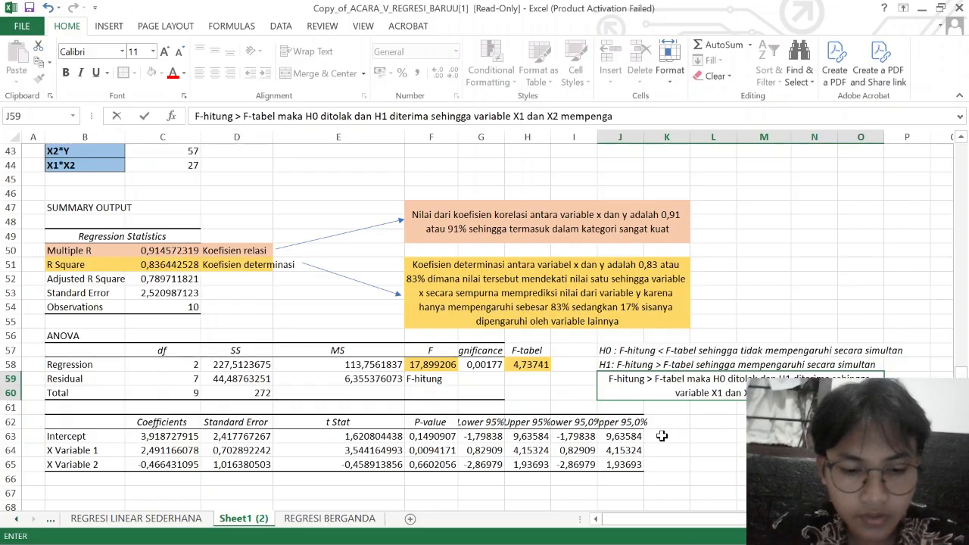
pyautogui.write('ruhi secara mi')
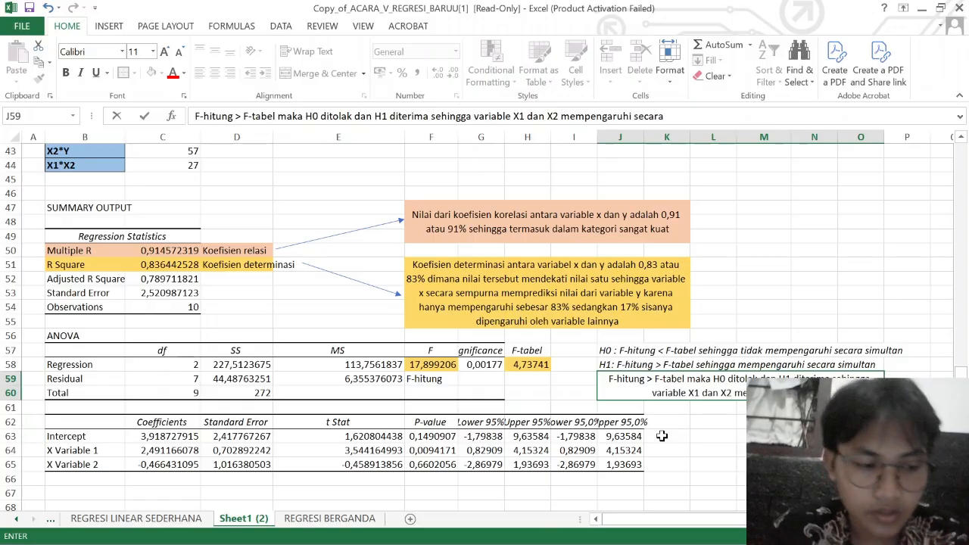
pyautogui.press('BackSpace')
pyautogui.press('BackSpace')
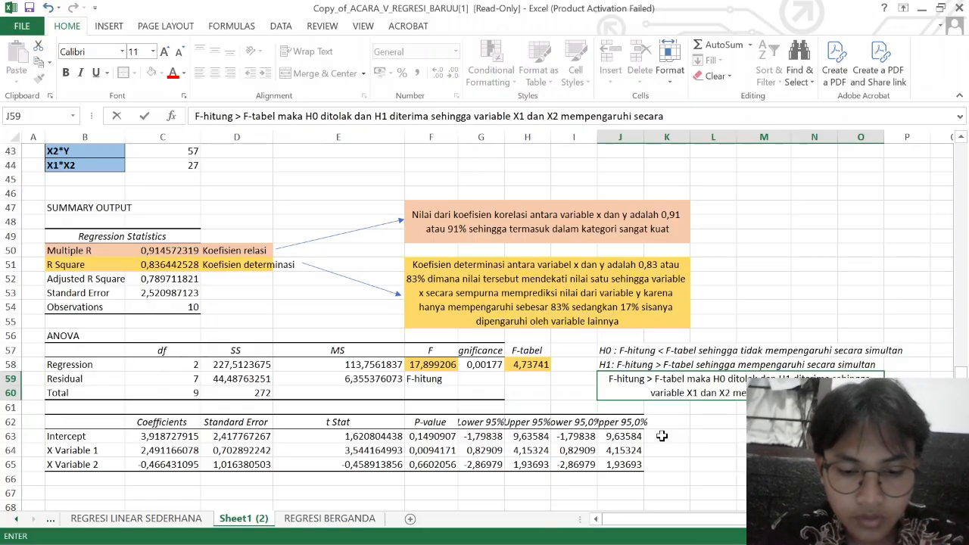
pyautogui.write('simulta')
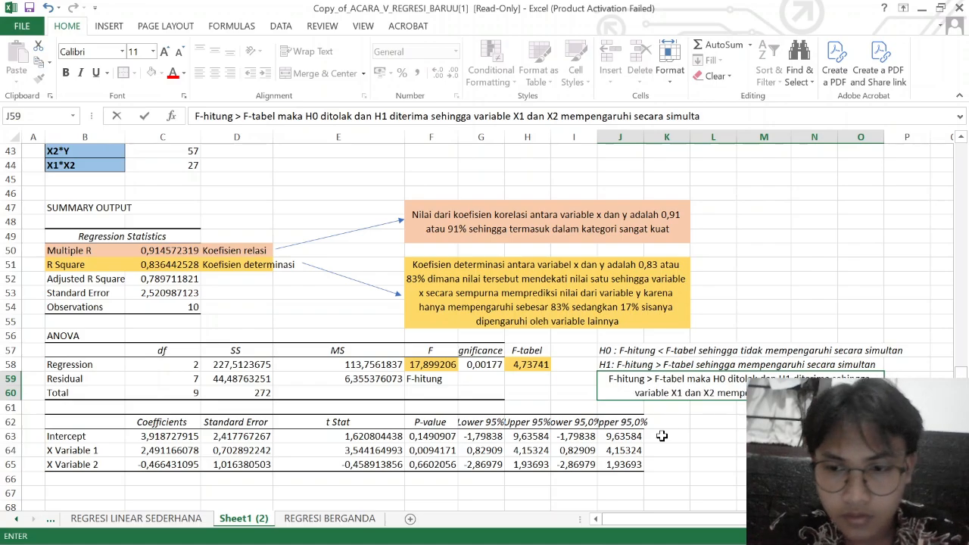
pyautogui.write('n terhadap')
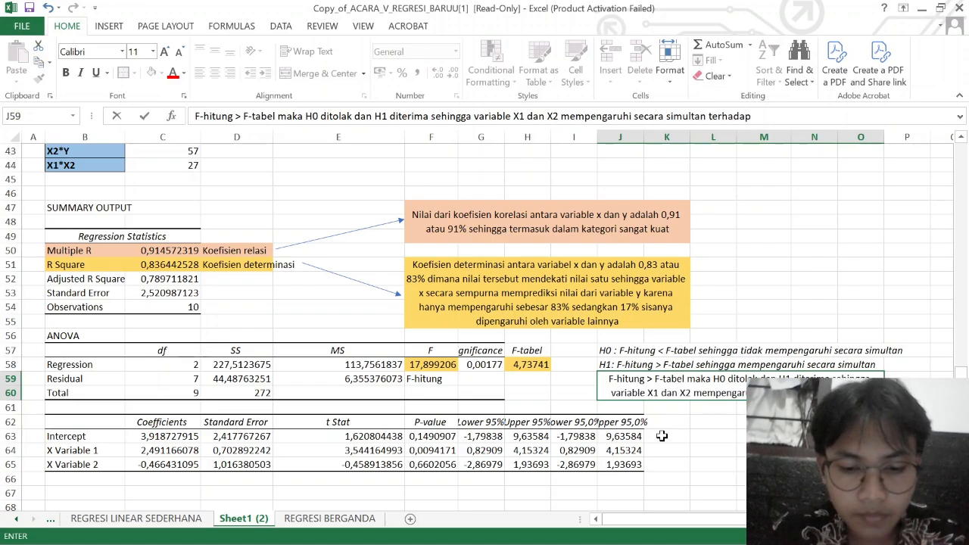
pyautogui.write(' variabl')
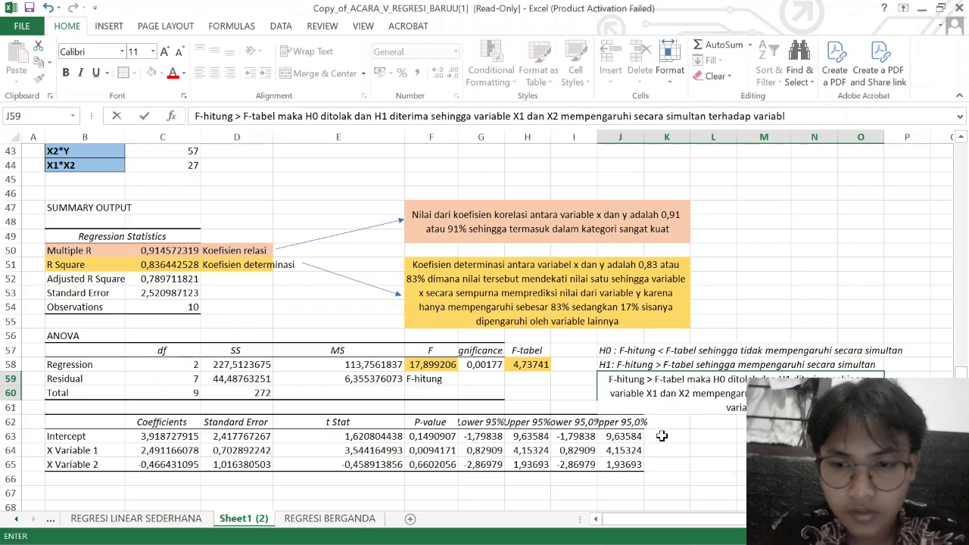
pyautogui.write('e y')
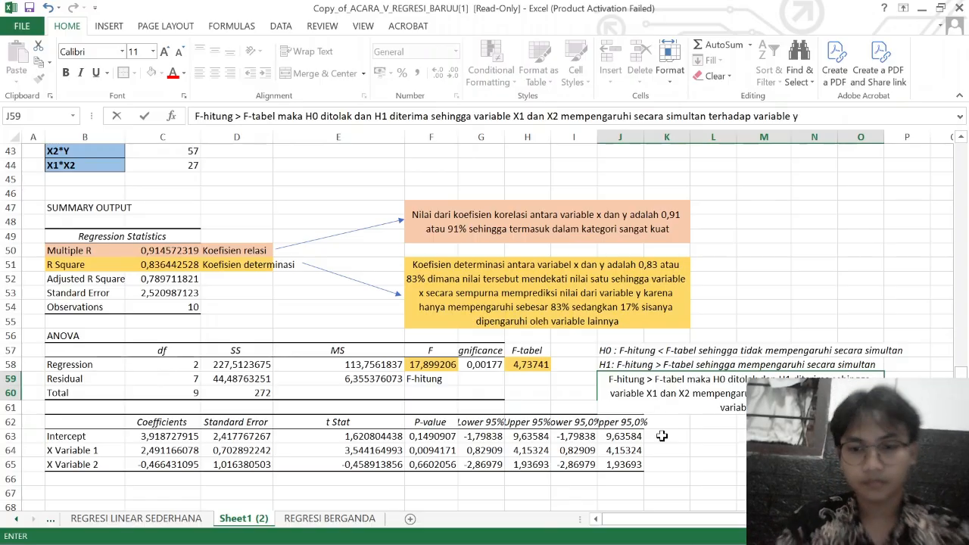
# Widen the merged conclusion cell to span J59:Q60 by unmerging and merging it again.
pyautogui.click(661, 389)
pyautogui.hscroll(3, 661, 390)
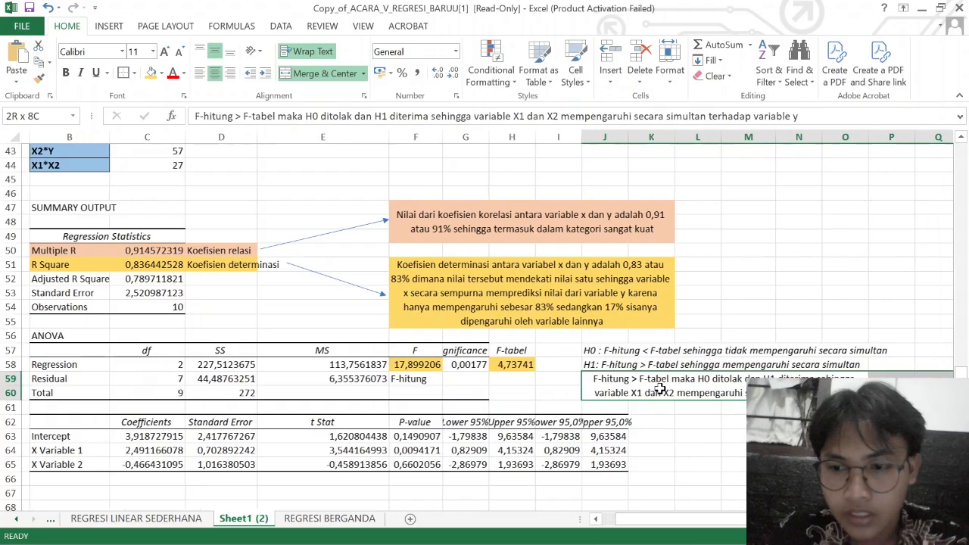
pyautogui.hscroll(3, 661, 389)
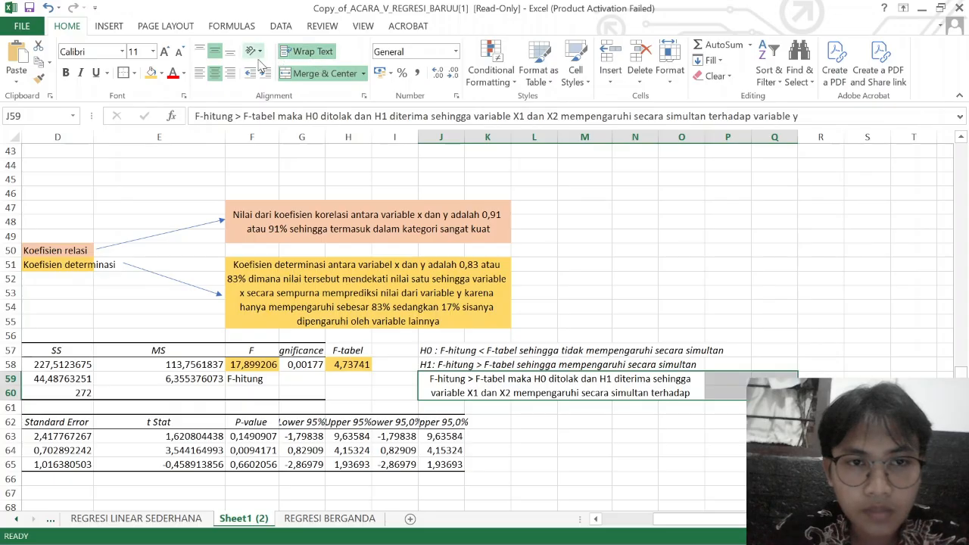
pyautogui.click(299, 76)
pyautogui.click(299, 76)
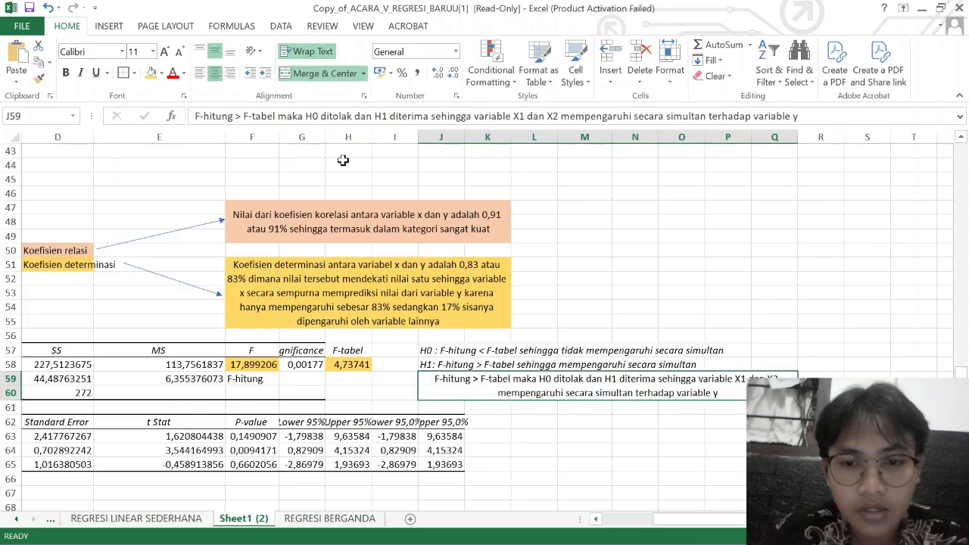
pyautogui.click(585, 482)
pyautogui.scroll(-3, 586, 482)
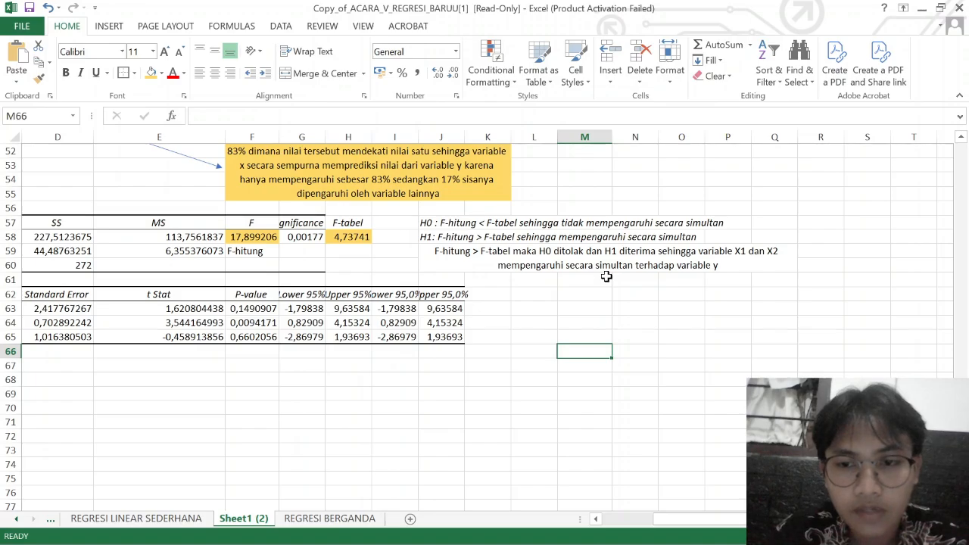
pyautogui.scroll(1, 606, 277)
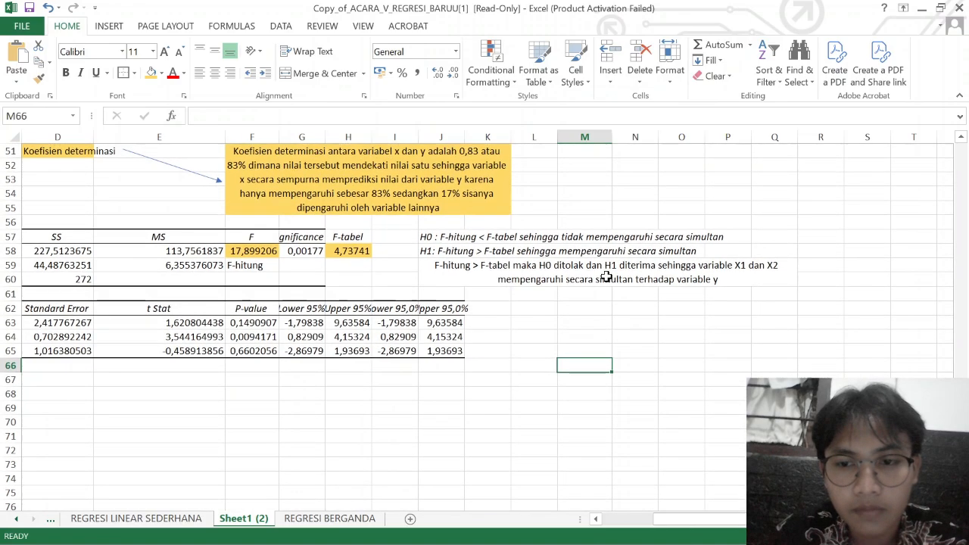
pyautogui.click(641, 333)
pyautogui.hscroll(-2, 534, 395)
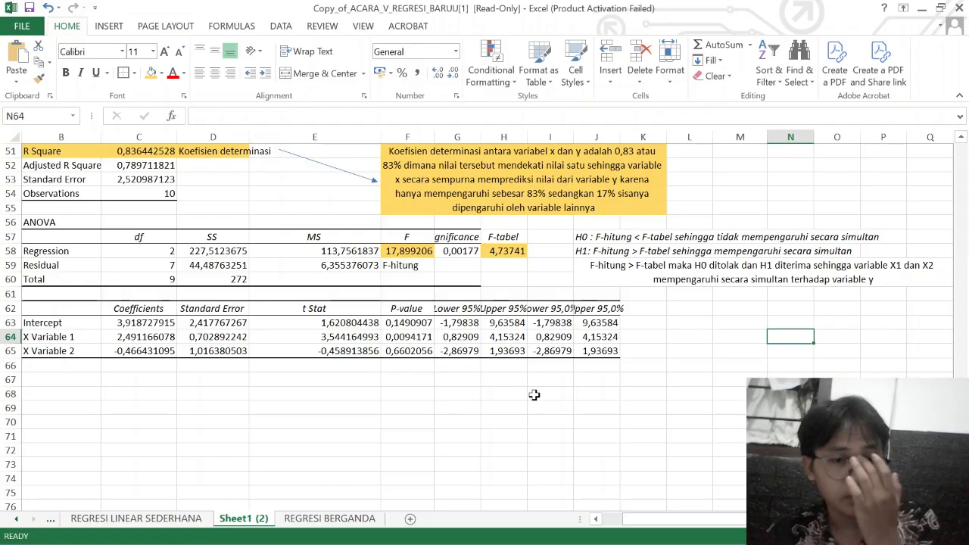
pyautogui.scroll(-2, 534, 395)
pyautogui.click(533, 395)
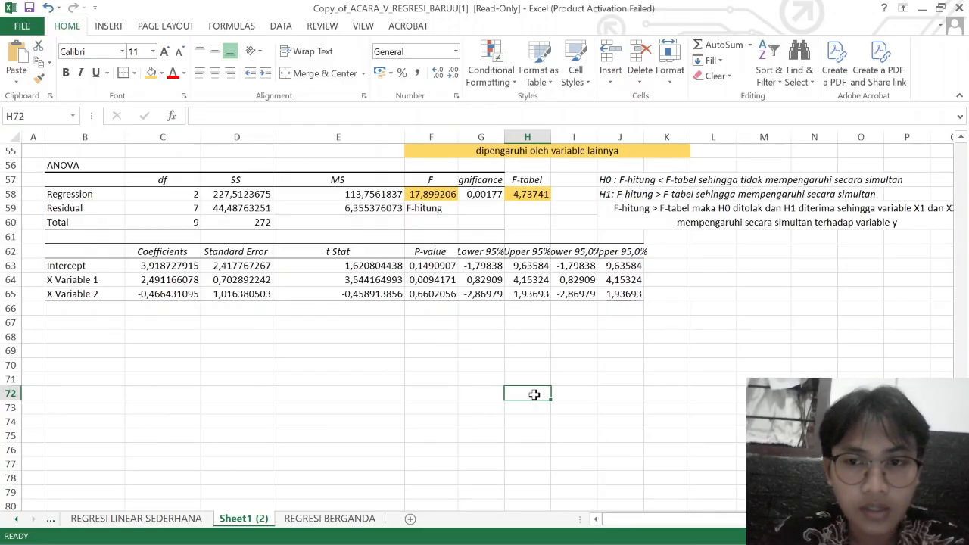
pyautogui.scroll(1, 534, 394)
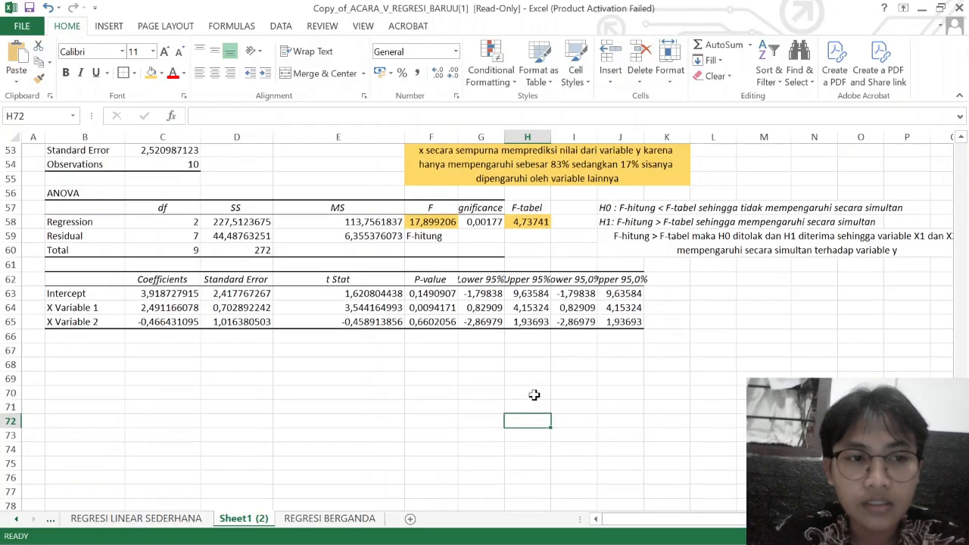
pyautogui.click(534, 394)
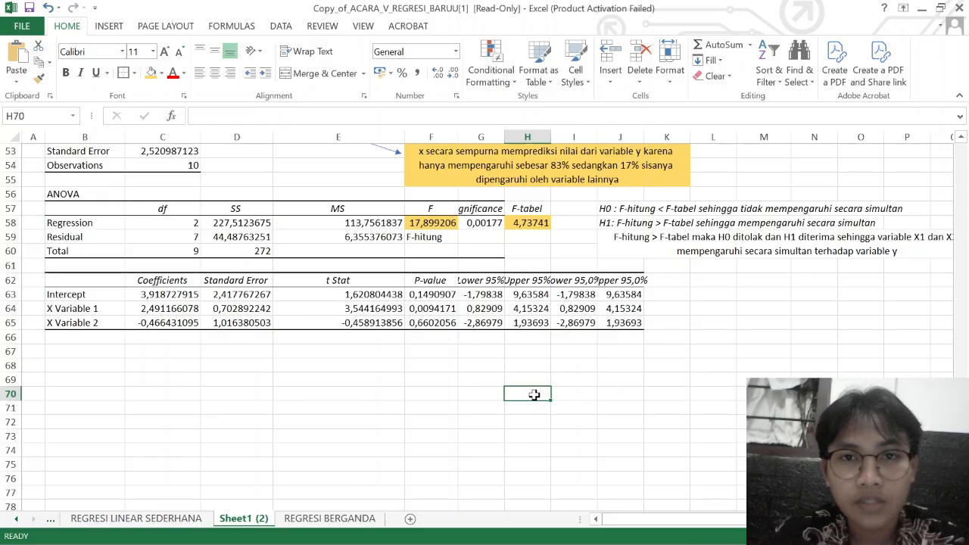
pyautogui.click(424, 364)
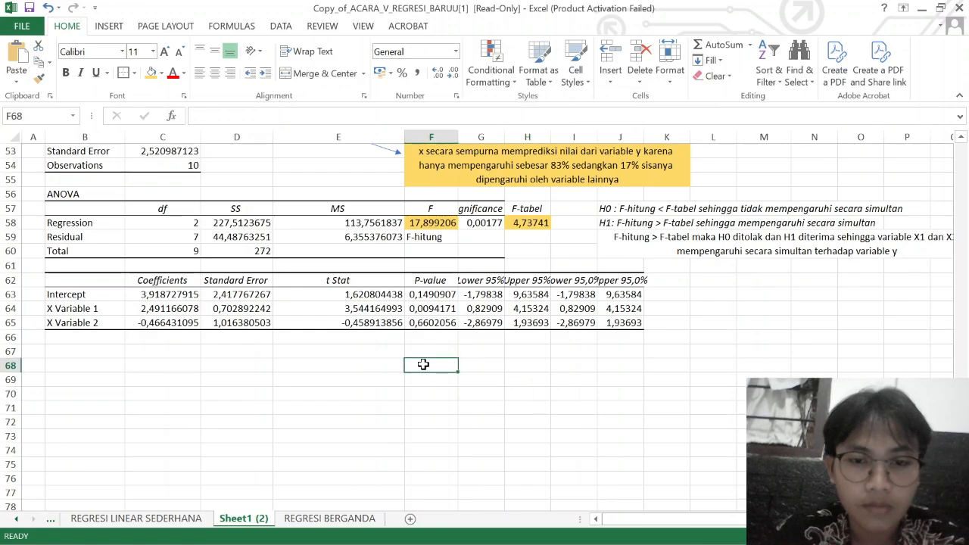
pyautogui.click(495, 353)
# Label the t Stat column with "T-Hitung" in E66, just below the coefficients table.
pyautogui.click(360, 338)
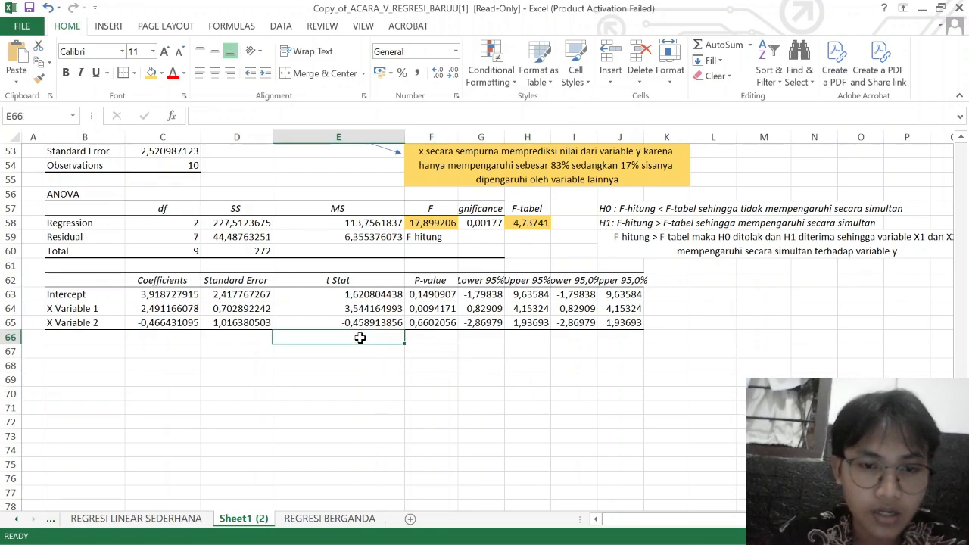
pyautogui.write('T-Hi')
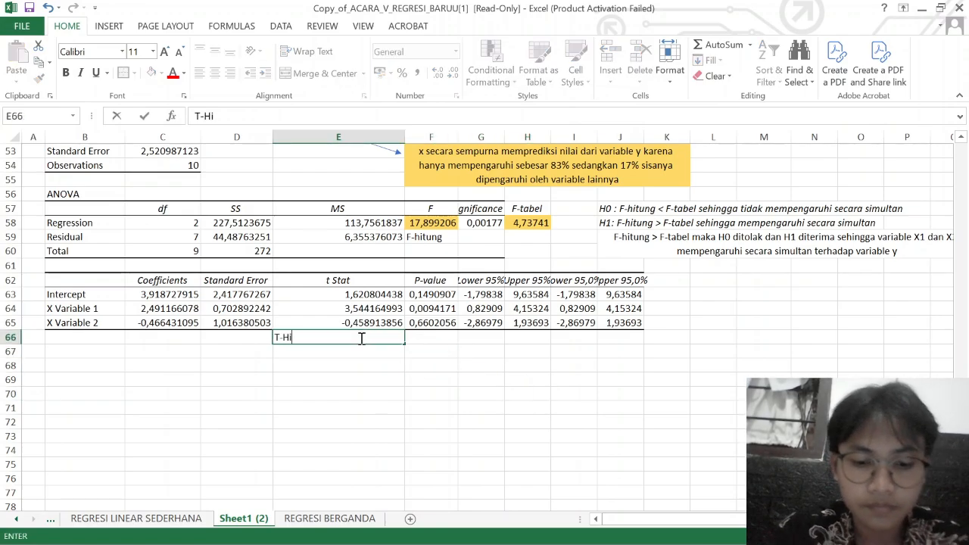
pyautogui.write('tung')
pyautogui.click(195, 353)
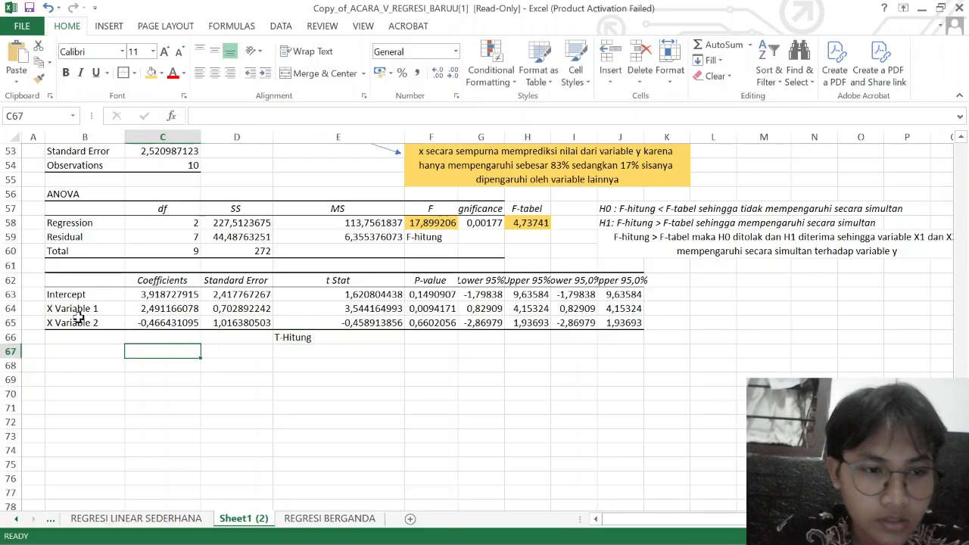
# Label the Intercept, X Variable 1 and X Variable 2 rows as a, b1 and b2 in A63:A65.
pyautogui.click(35, 310)
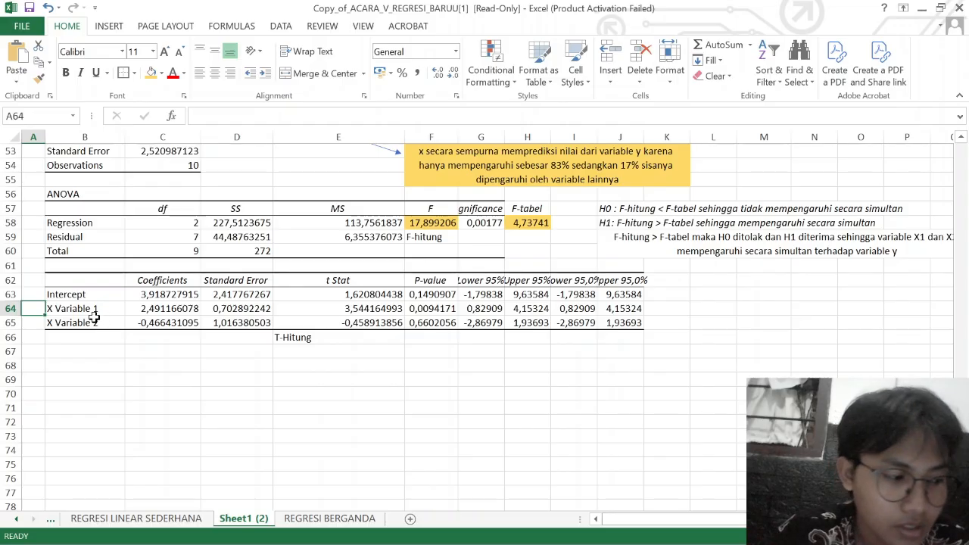
pyautogui.click(30, 296)
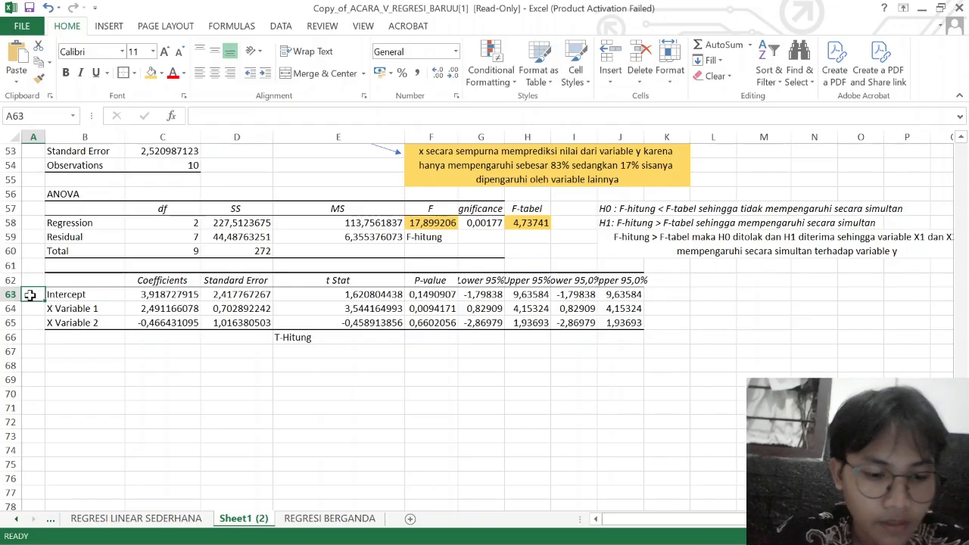
pyautogui.press('Down')
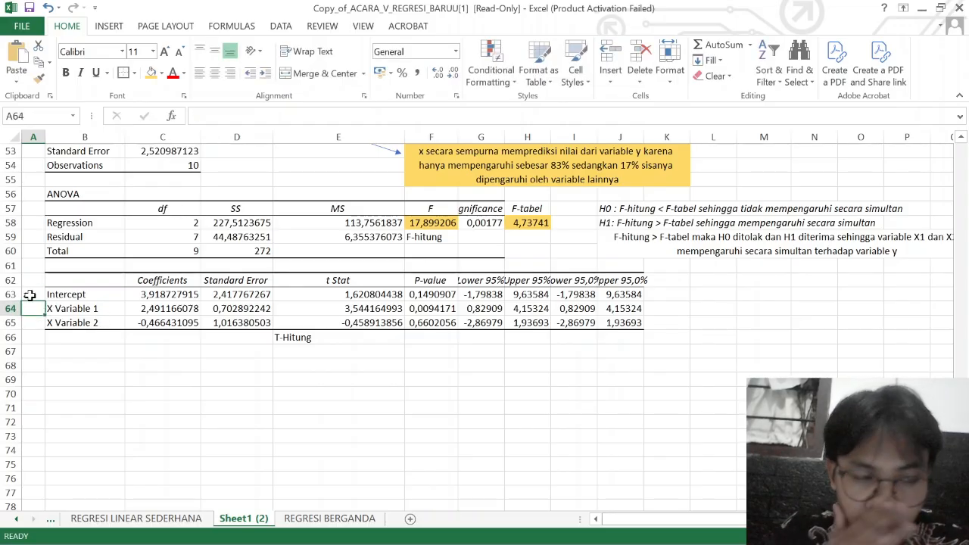
pyautogui.scroll(14, 98, 308)
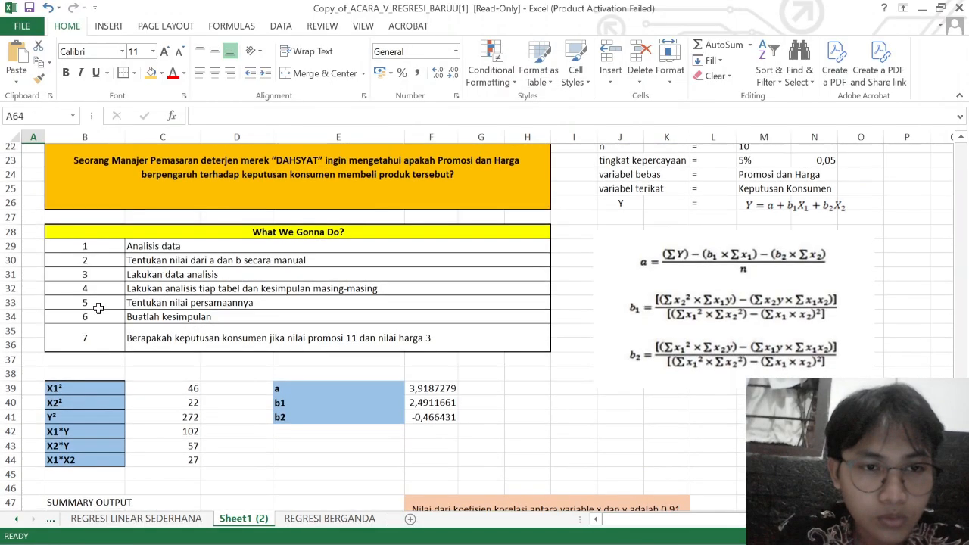
pyautogui.scroll(-5, 210, 340)
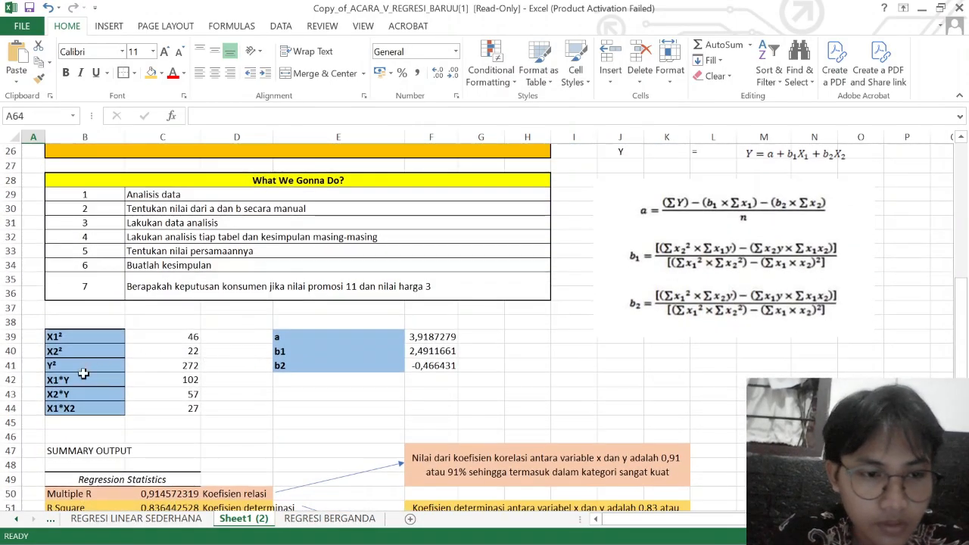
pyautogui.scroll(-9, 295, 389)
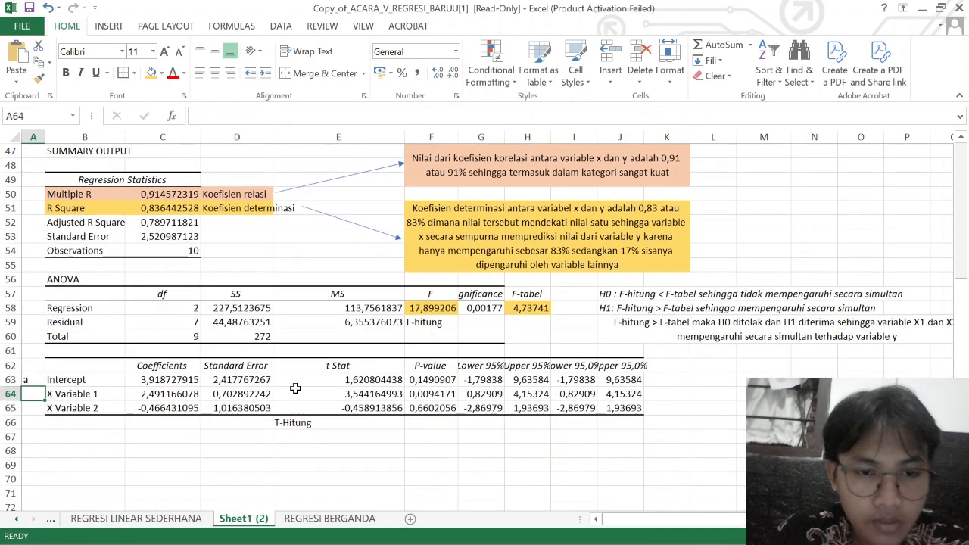
pyautogui.write('b1')
pyautogui.press('Return')
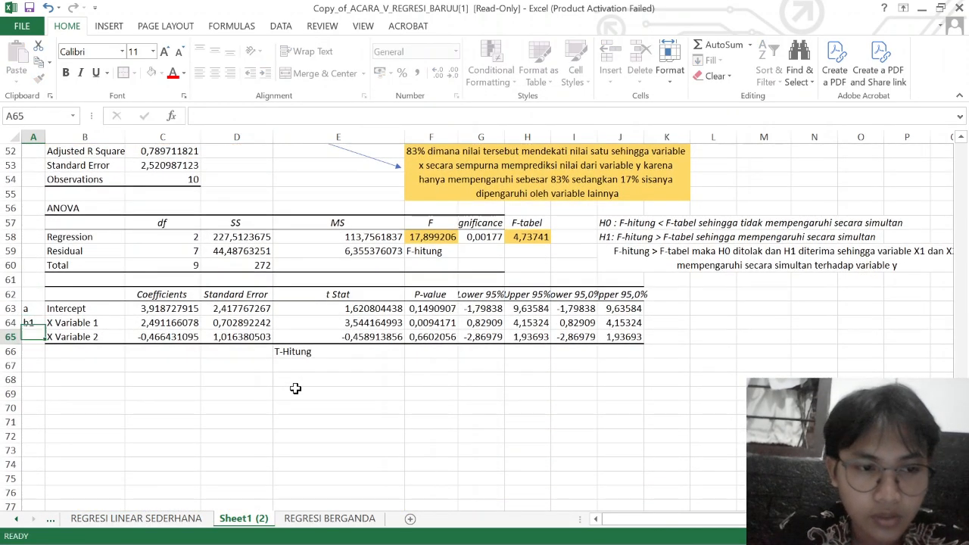
pyautogui.write('b2')
pyautogui.press('Return')
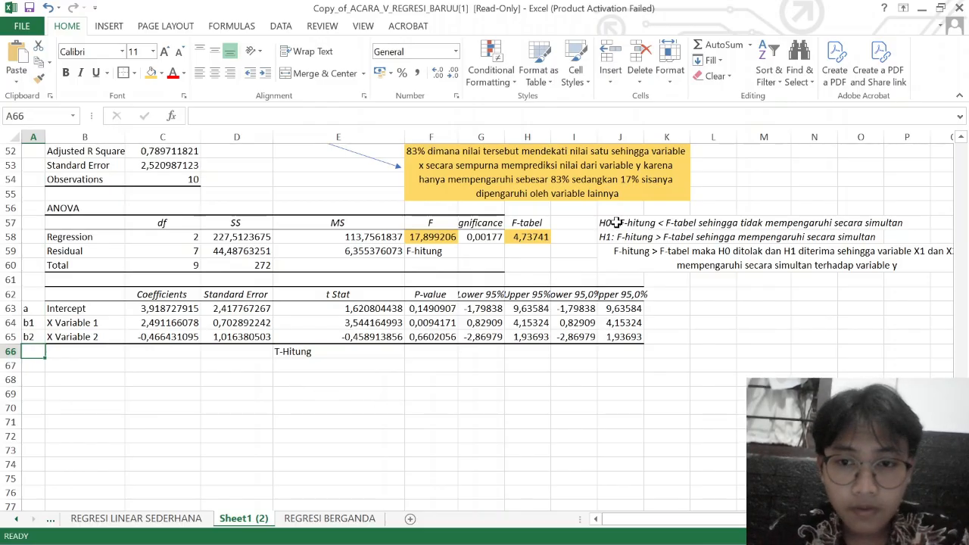
# Copy the F test's H0 and H1 hypotheses from J57:J58 to E68:E69 below the coefficients table.
pyautogui.moveTo(615, 223); pyautogui.dragTo(621, 232)
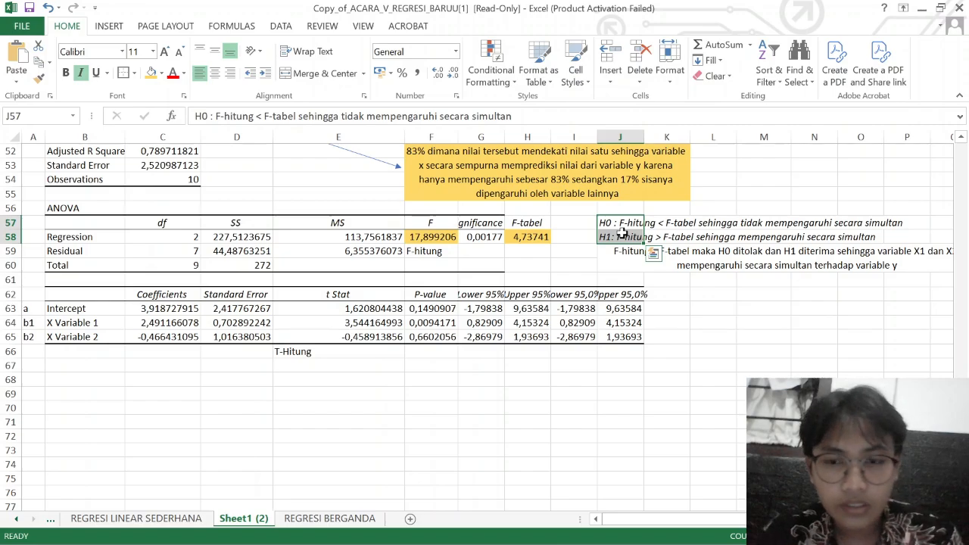
pyautogui.hotkey('ctrl', 'c')
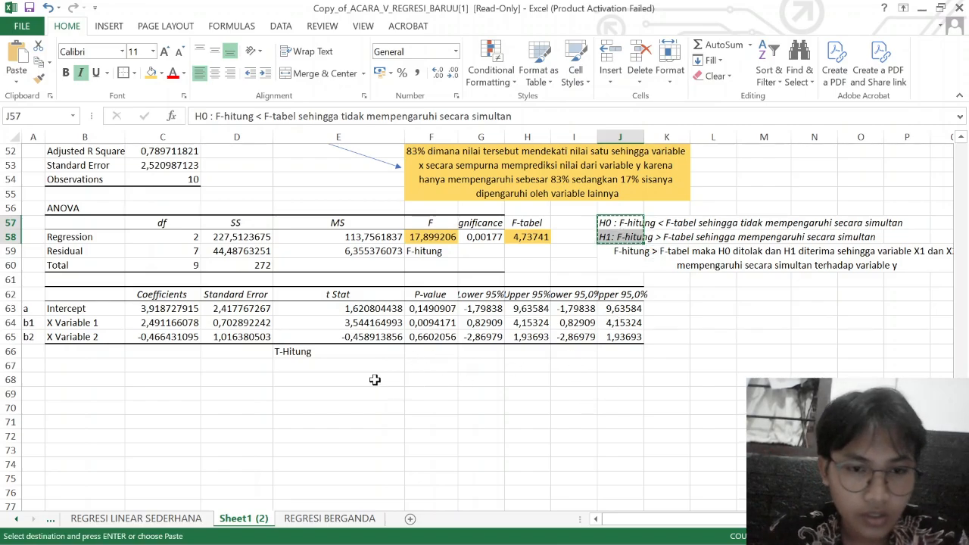
pyautogui.click(288, 378)
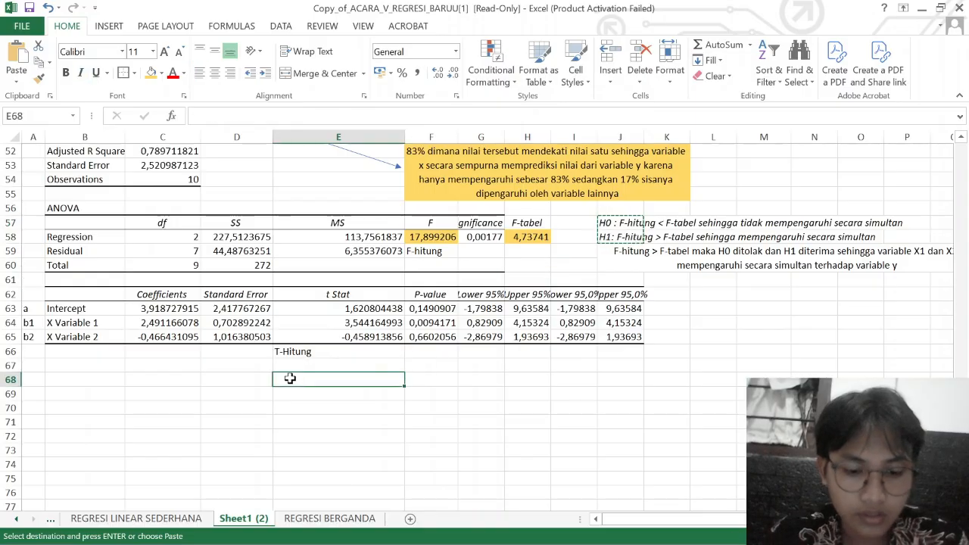
pyautogui.hotkey('ctrl', 'v')
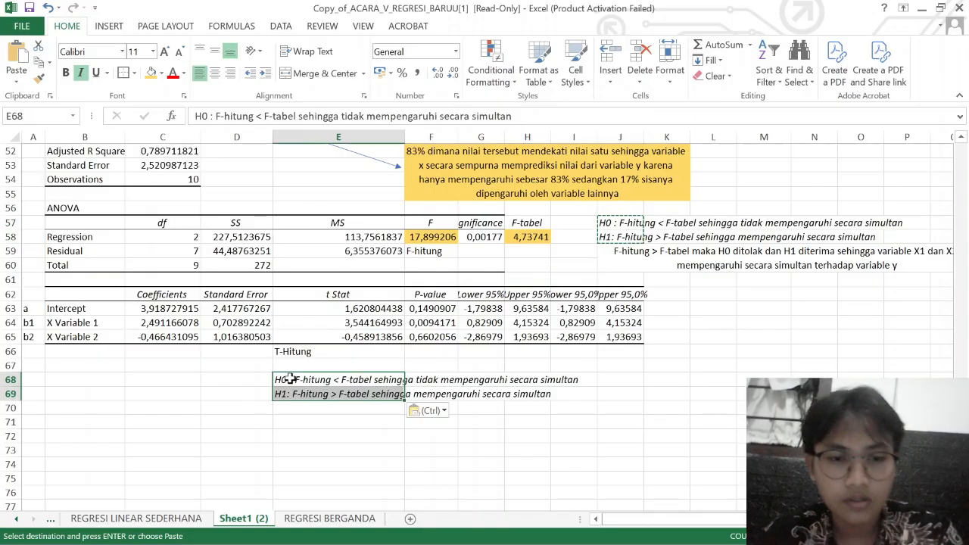
# Reword the hypothesis in E68 to "H0 : T-hitung < T-tabel sehingga tidak mempengaruhi secara parsial".
pyautogui.click(219, 115)
pyautogui.press('BackSpace')
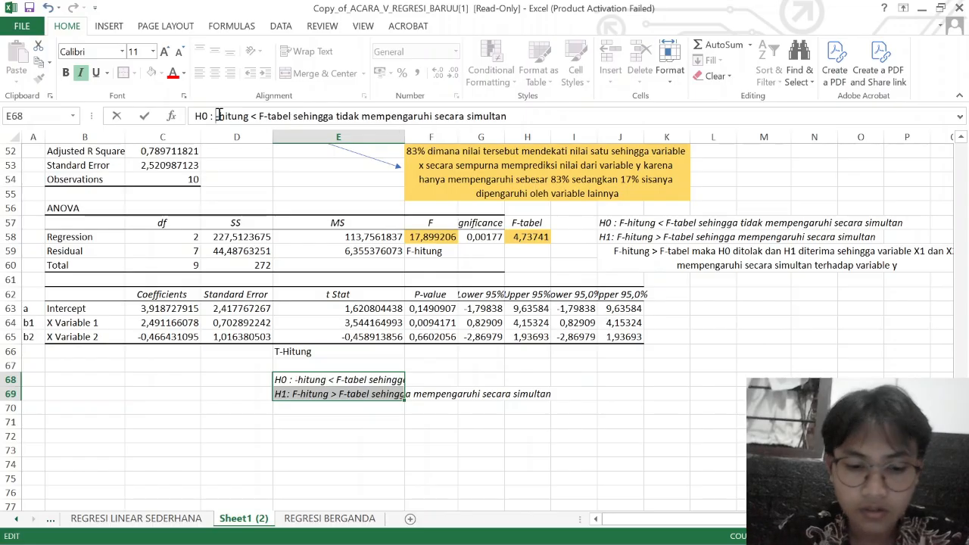
pyautogui.write('T')
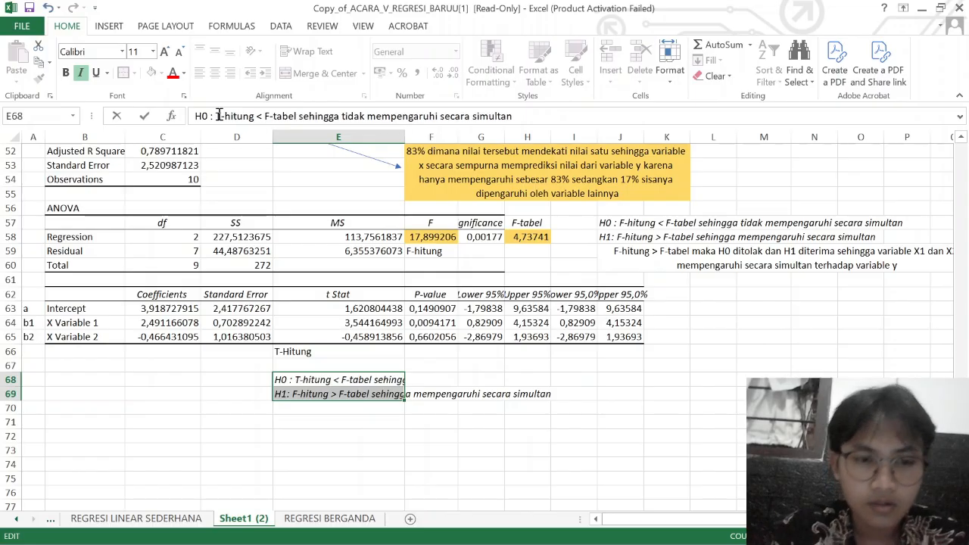
pyautogui.click(270, 116)
pyautogui.press('BackSpace')
pyautogui.write('t')
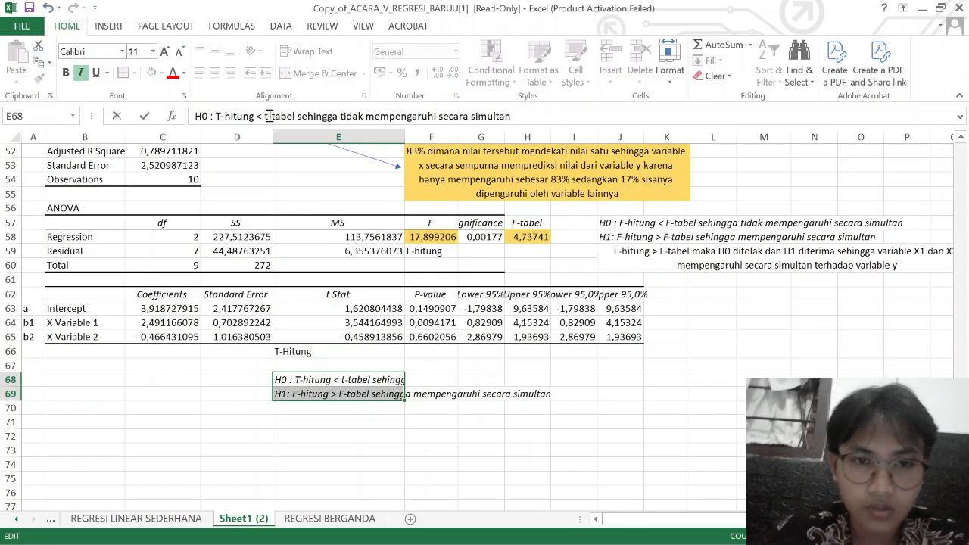
pyautogui.press('BackSpace')
pyautogui.write('T')
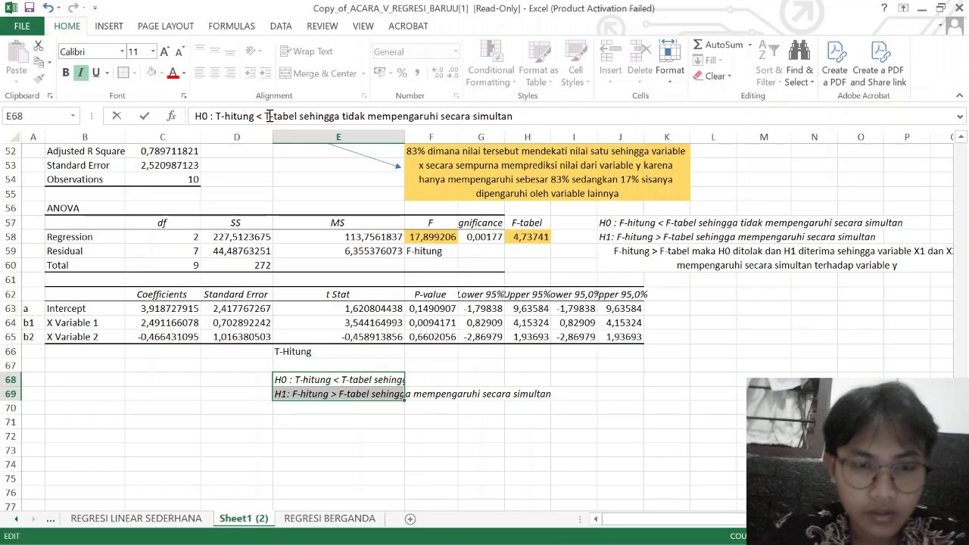
pyautogui.moveTo(515, 116); pyautogui.dragTo(473, 116)
pyautogui.write('parsia')
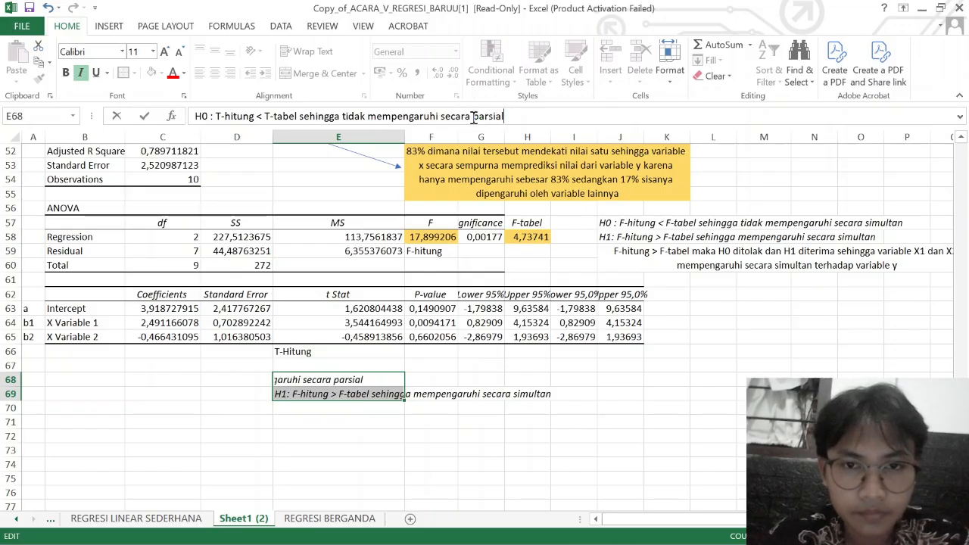
pyautogui.press('Return')
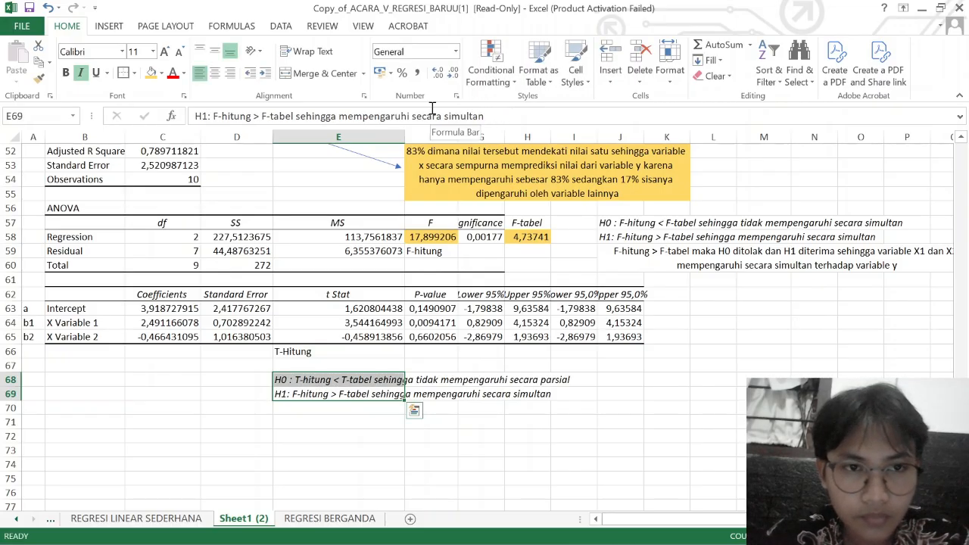
# Reword the hypothesis in E69 to "H1: T-hitung > T-tabel sehingga mempengaruhi secara parsial".
pyautogui.click(219, 116)
pyautogui.press('BackSpace')
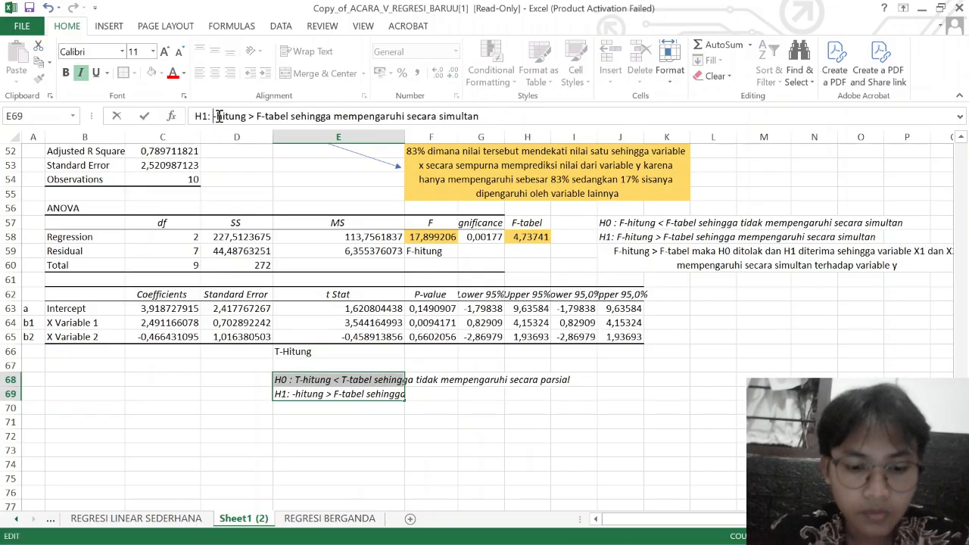
pyautogui.write('T')
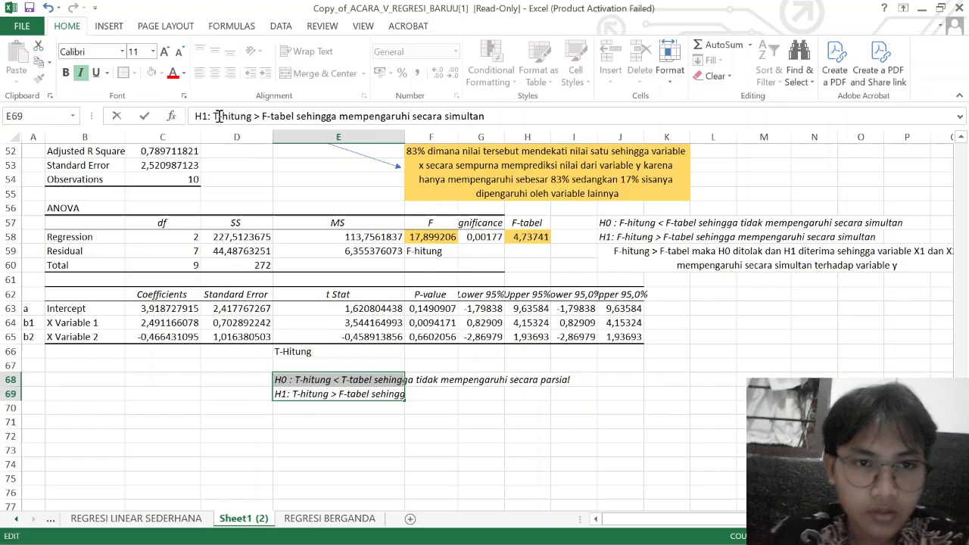
pyautogui.click(266, 116)
pyautogui.press('BackSpace')
pyautogui.write('T')
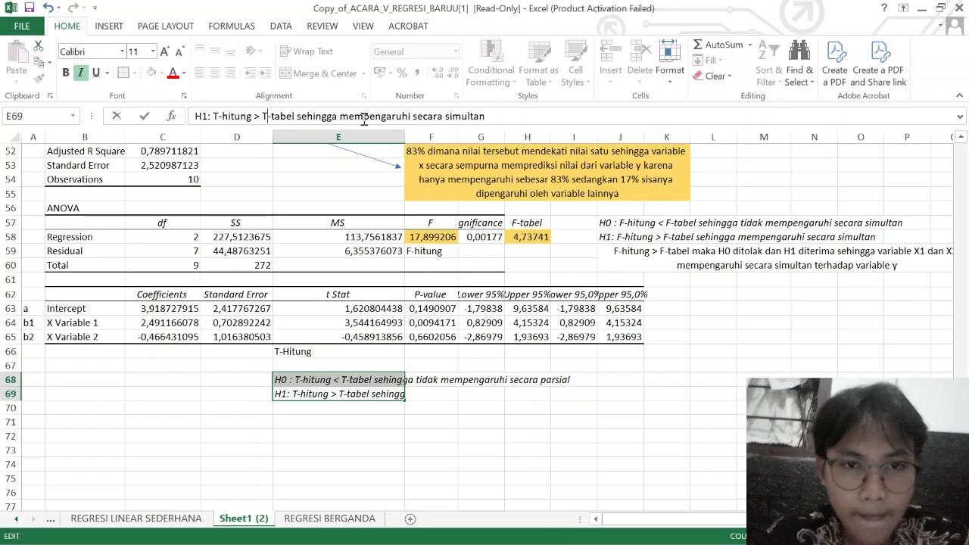
pyautogui.moveTo(488, 118); pyautogui.dragTo(446, 118)
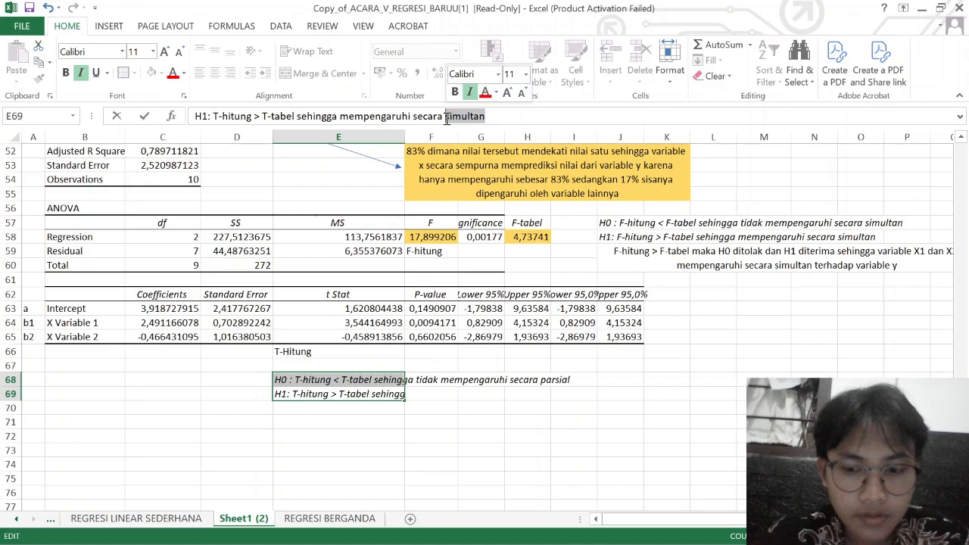
pyautogui.write('parsial')
pyautogui.press('Return')
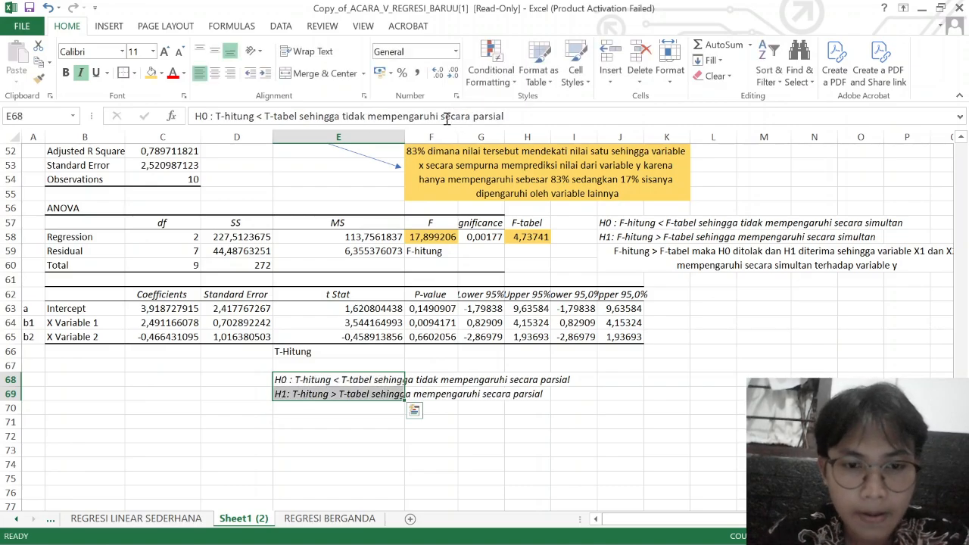
# Move the T test's H0 and H1 hypotheses from E68:E69 down to E73:E74.
pyautogui.click(591, 424)
pyautogui.scroll(-2, 593, 428)
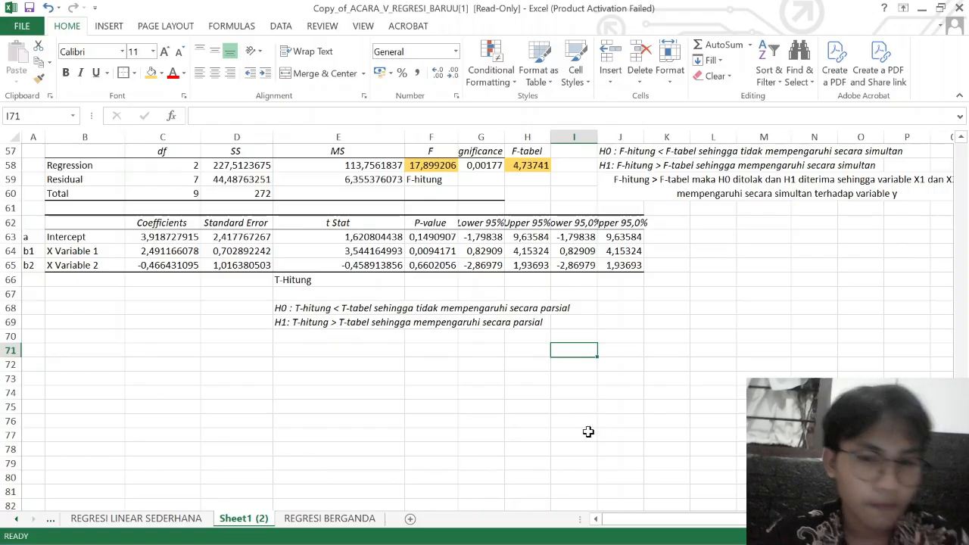
pyautogui.click(461, 376)
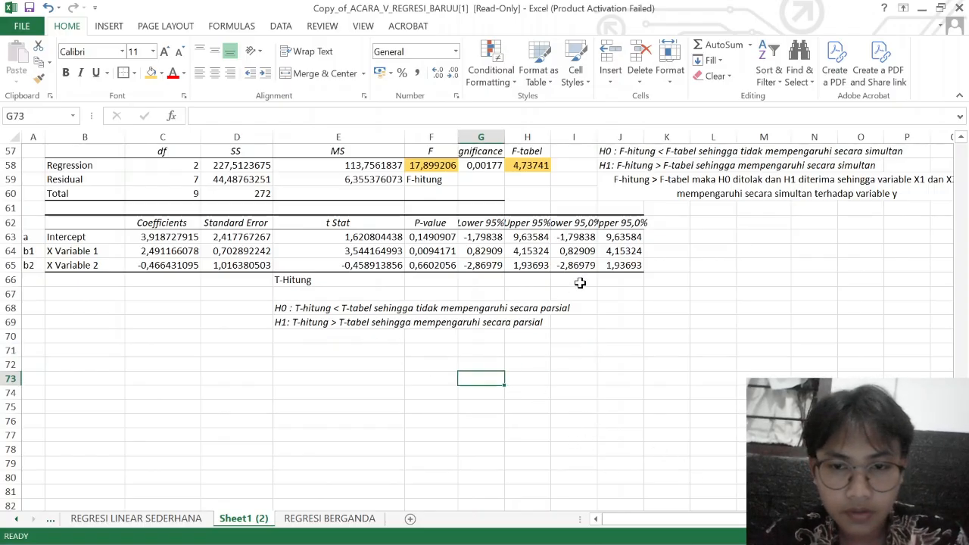
pyautogui.click(305, 349)
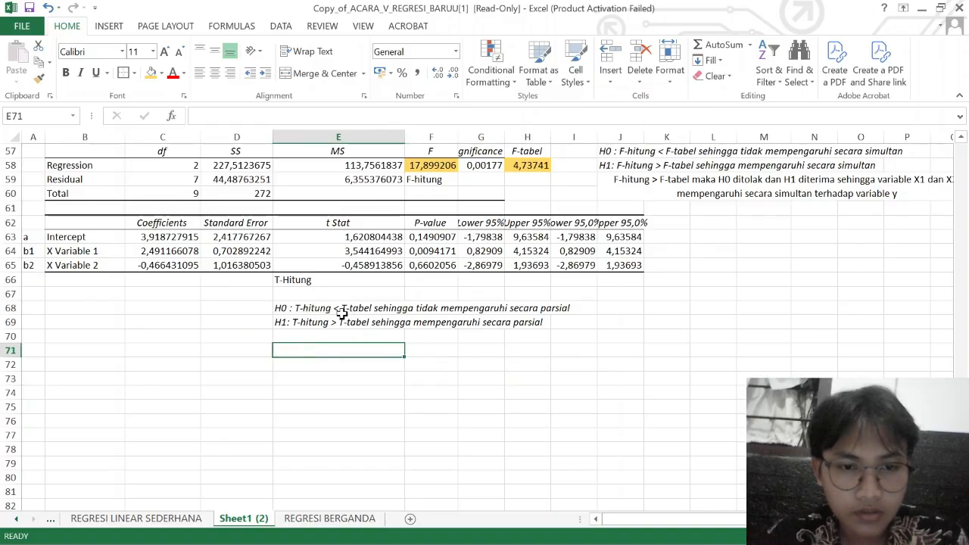
pyautogui.moveTo(338, 309); pyautogui.dragTo(337, 323)
pyautogui.hotkey('ctrl', 'c')
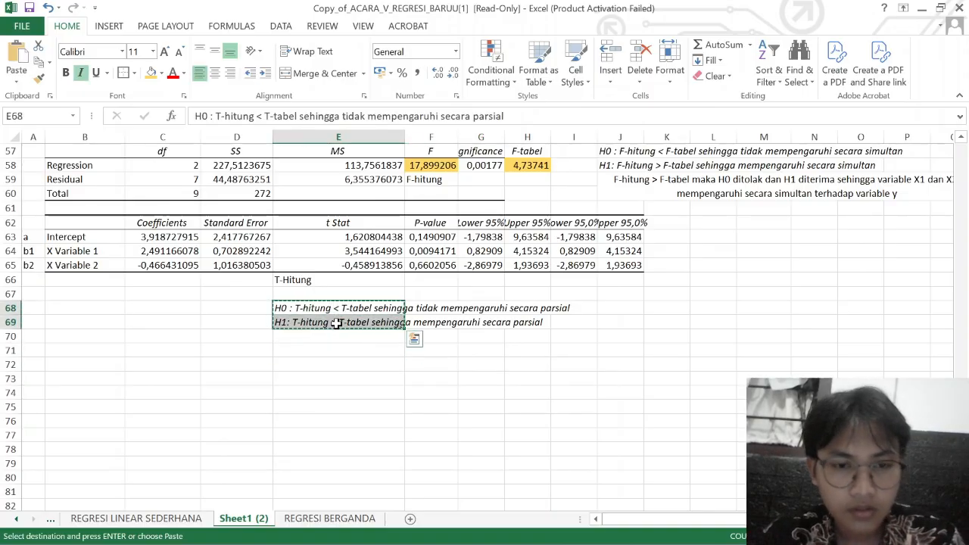
pyautogui.click(319, 378)
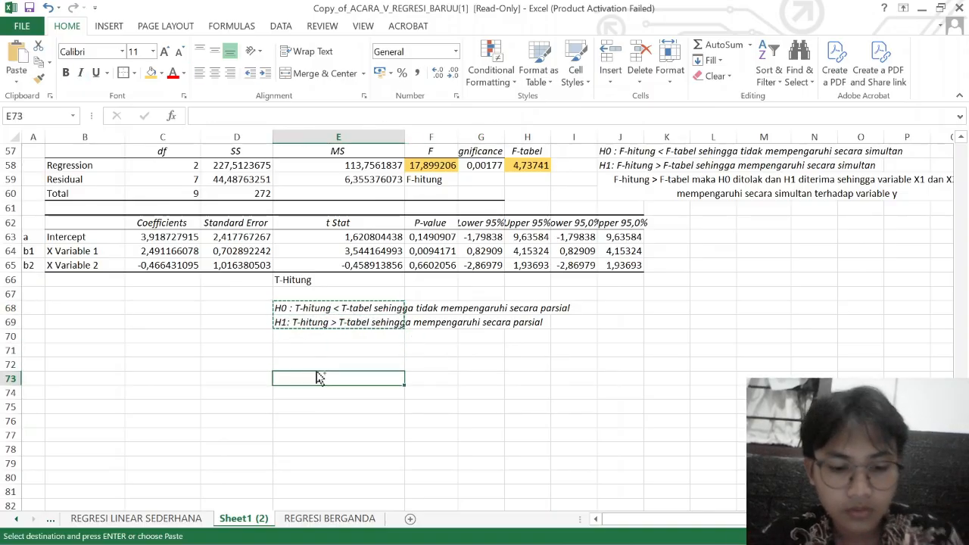
# Enter the labels "T-tabel" in E68 and "df (n-k-1)" in E69 below the T-Hitung label.
pyautogui.click(316, 307)
pyautogui.write('T-')
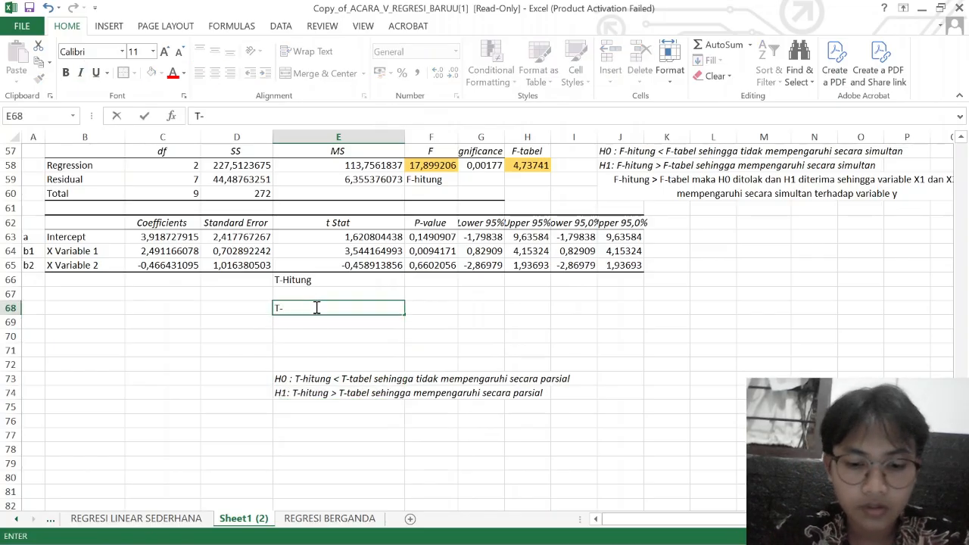
pyautogui.write('tabel')
pyautogui.press('Return')
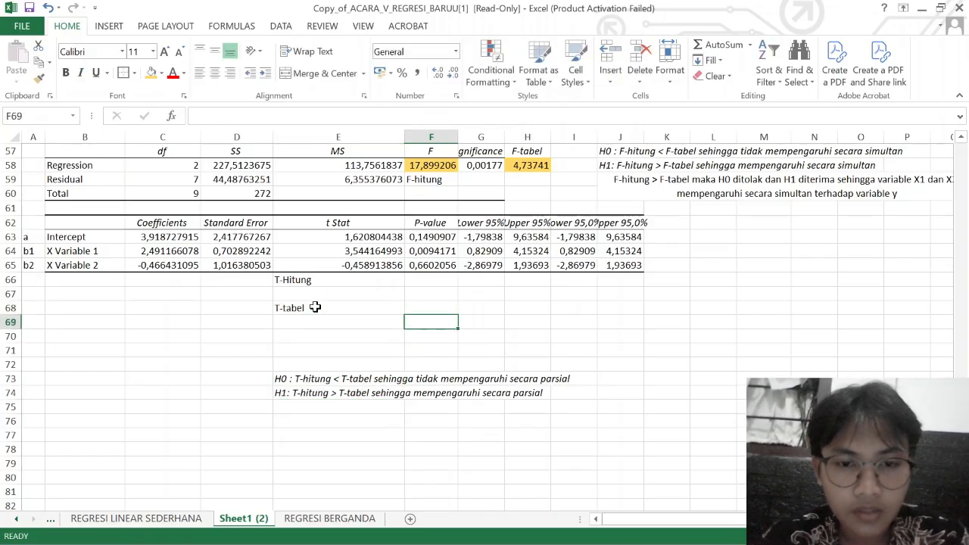
pyautogui.write('df')
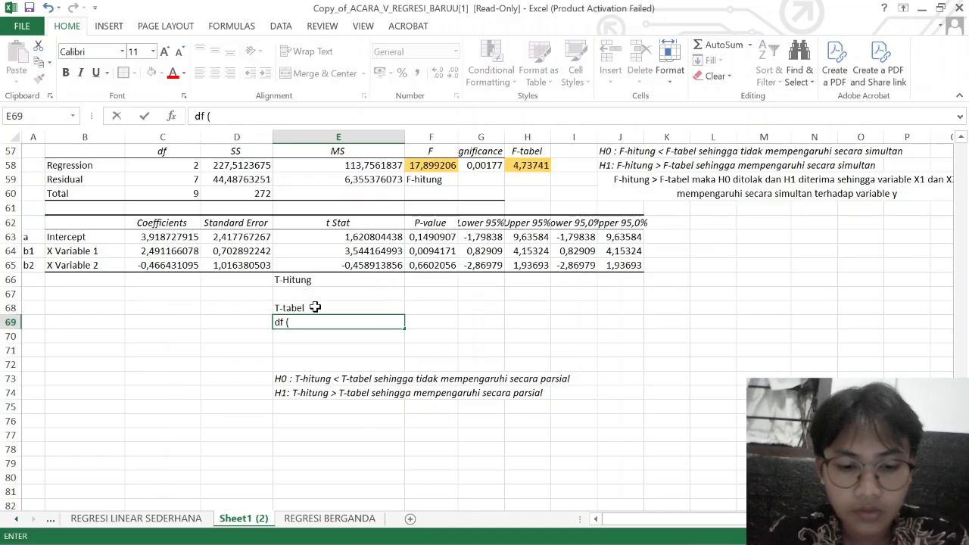
pyautogui.write(' (n-k-1')
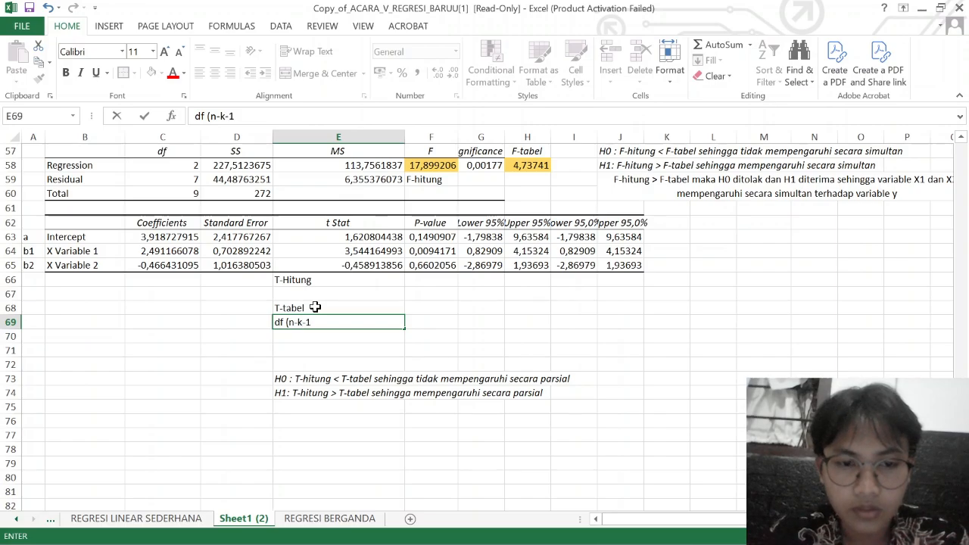
pyautogui.press('Return')
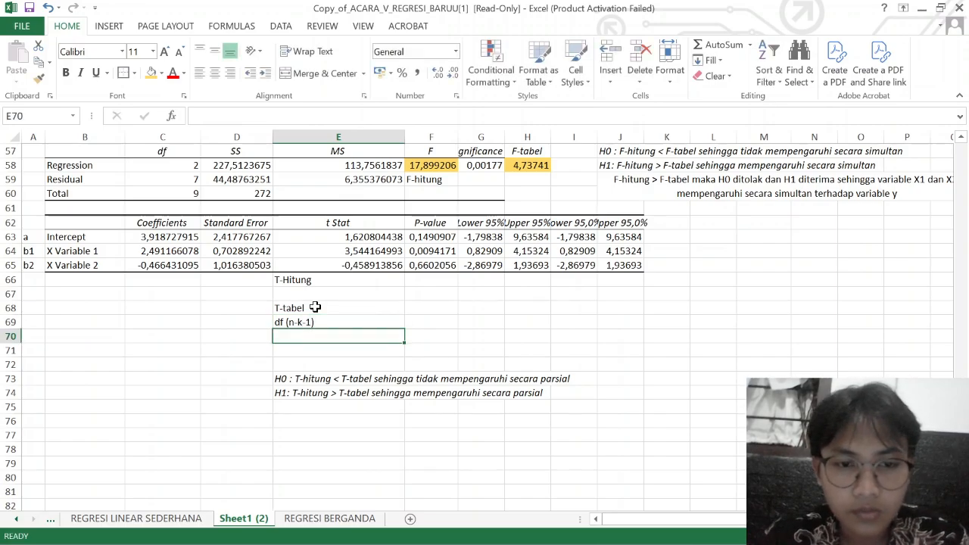
# Calculate the degrees of freedom in F69 with the formula =10-3-1.
pyautogui.click(410, 325)
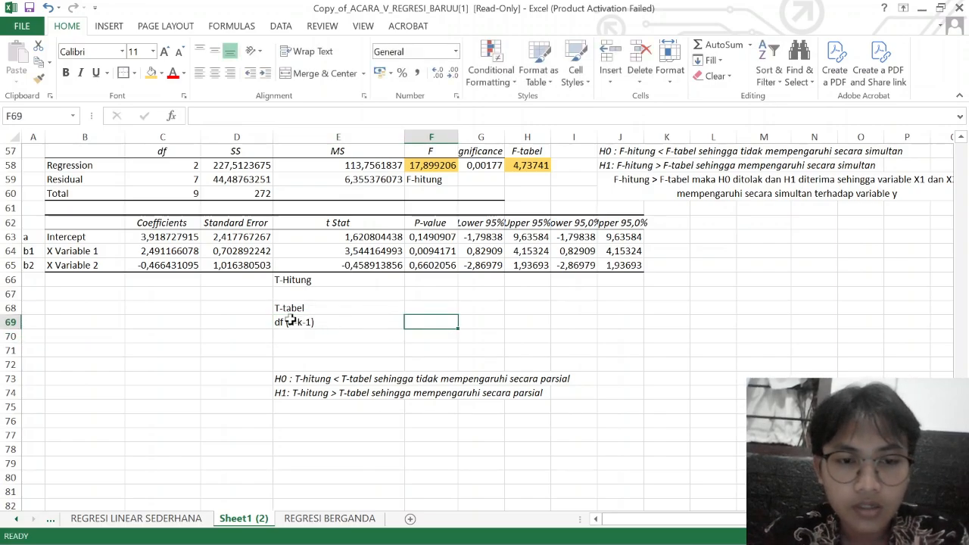
pyautogui.write('10')
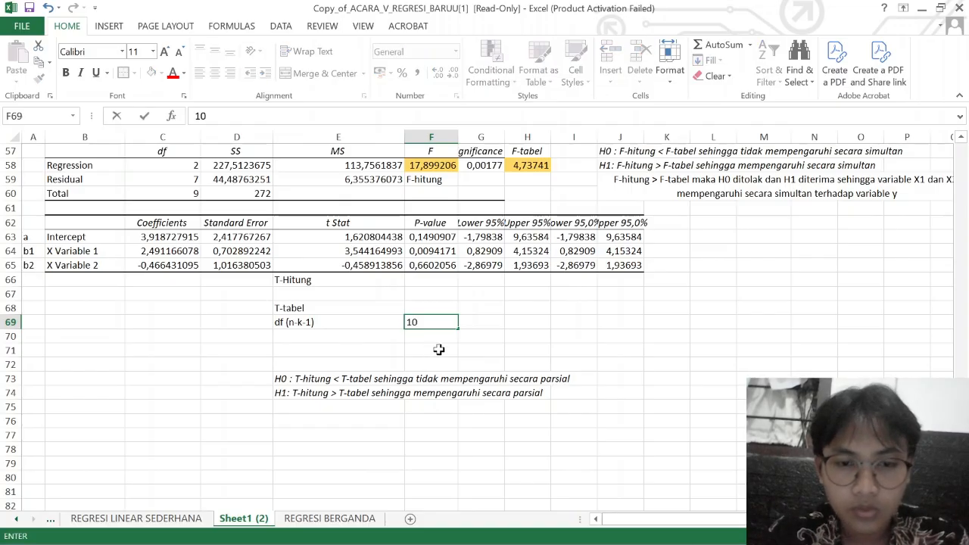
pyautogui.press('BackSpace')
pyautogui.press('BackSpace')
pyautogui.write('=1')
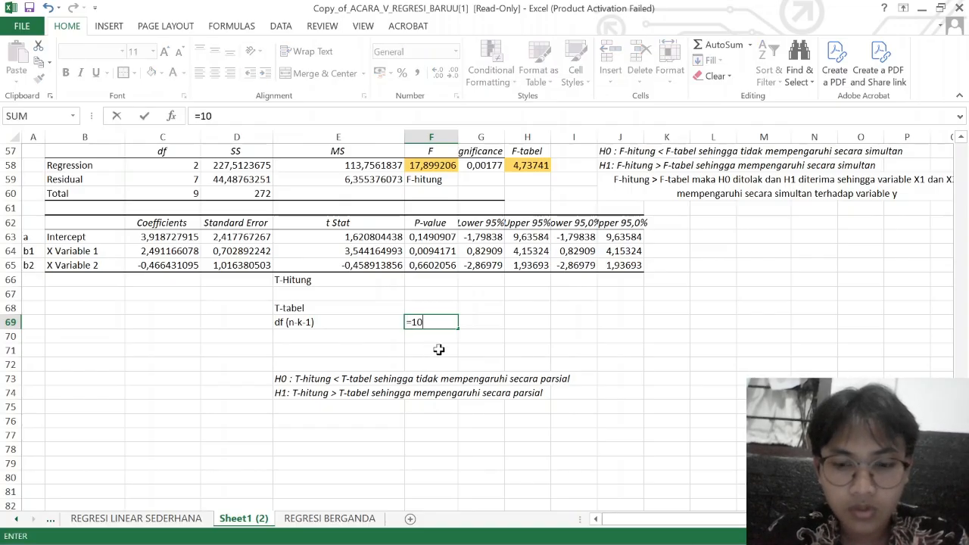
pyautogui.write('0-')
pyautogui.scroll(19, 438, 350)
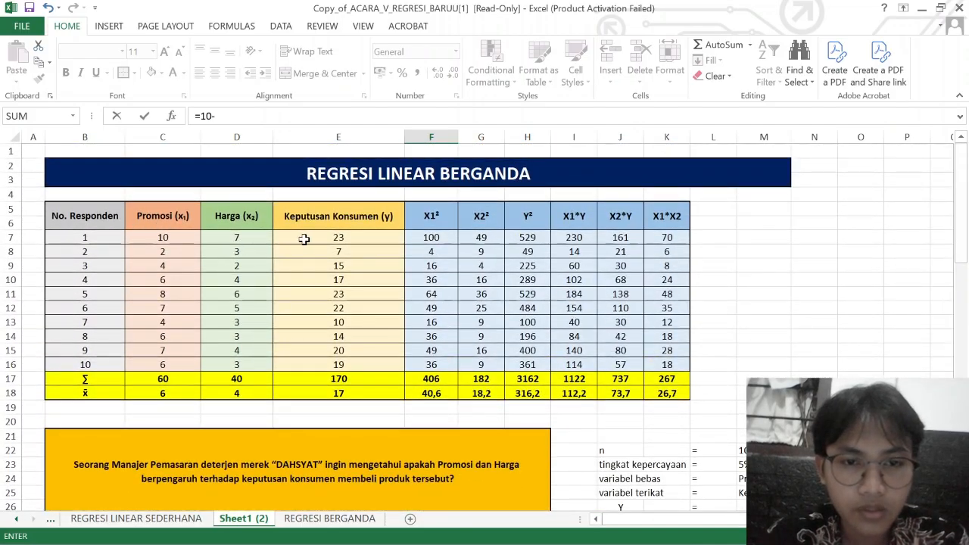
pyautogui.scroll(-12, 348, 311)
pyautogui.scroll(-6, 351, 313)
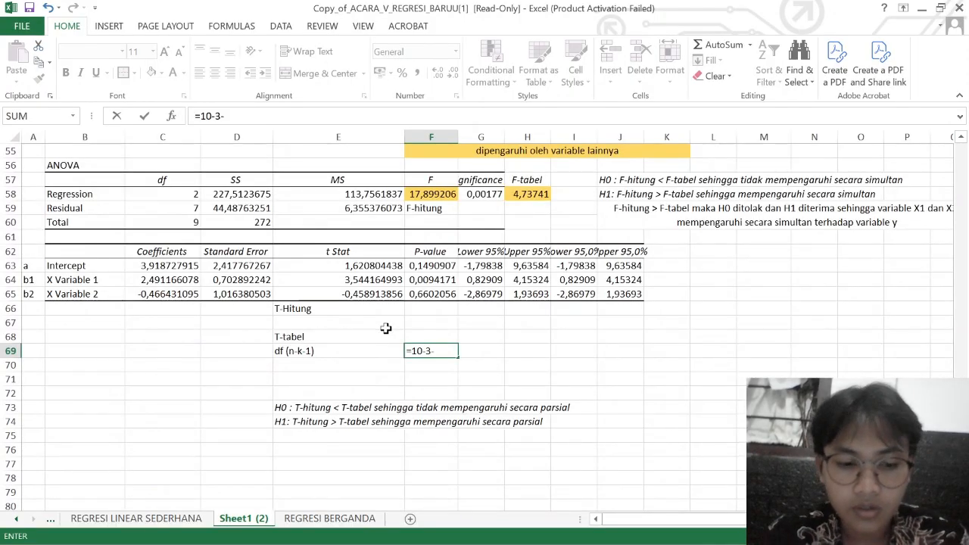
pyautogui.press('Return')
# Calculate the T-tabel value in F68 with the formula =TINV(0,05;F69).
pyautogui.click(431, 337)
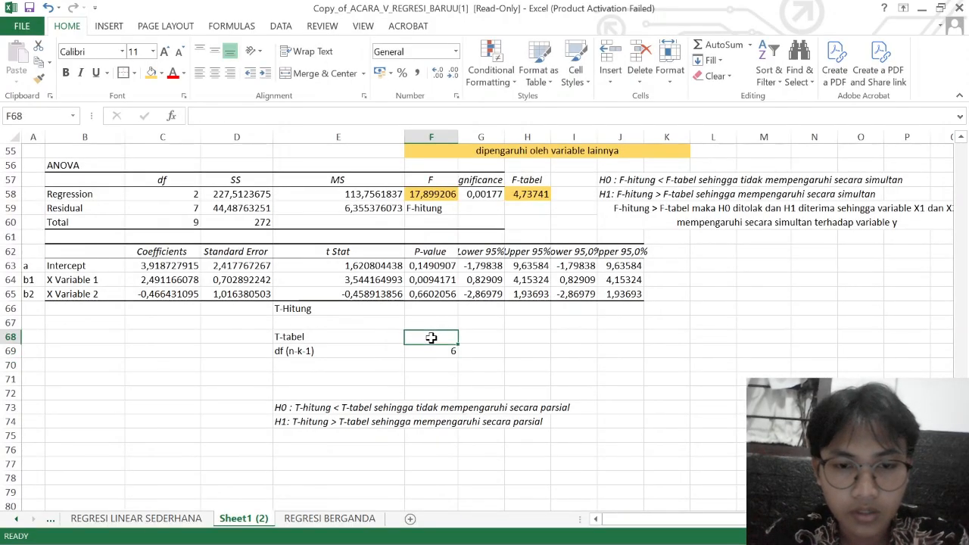
pyautogui.write('=tin')
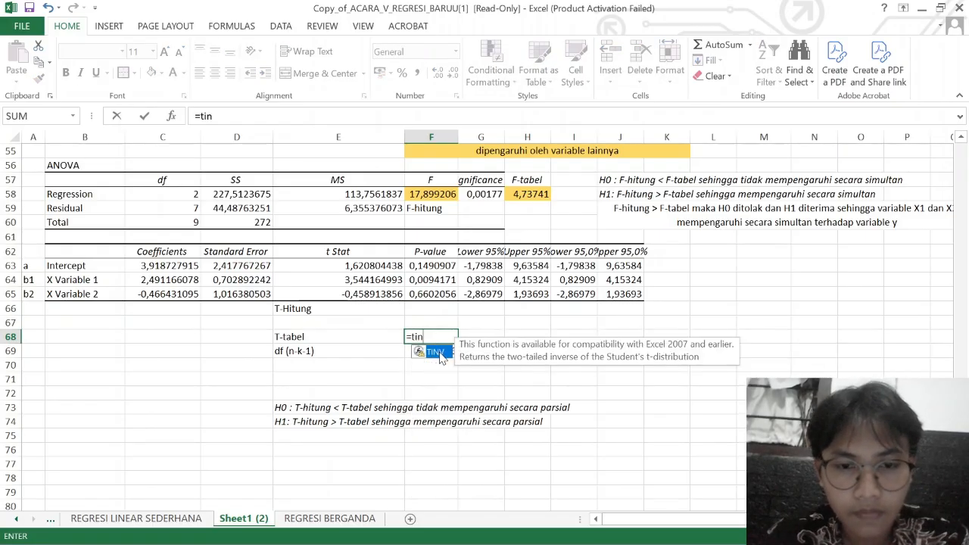
pyautogui.doubleClick(438, 352)
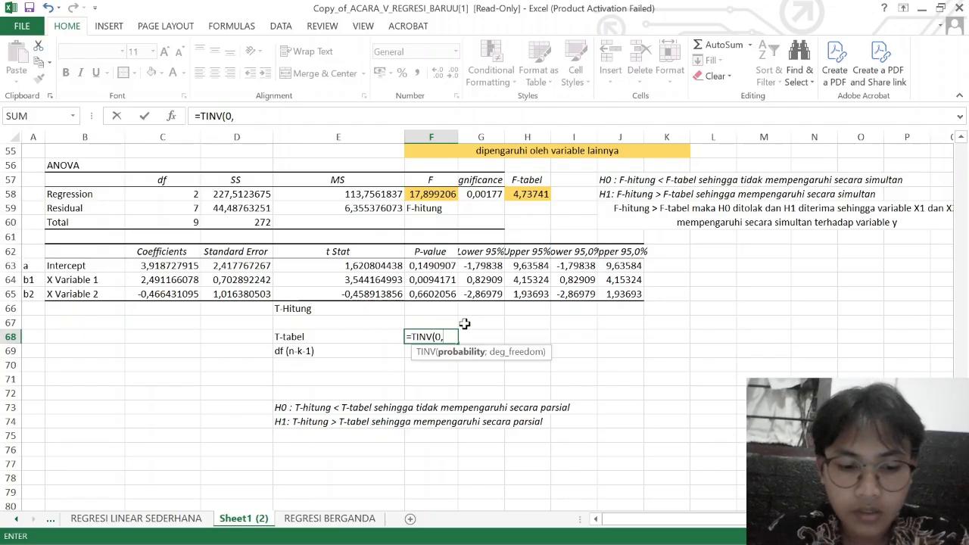
pyautogui.write('0,05')
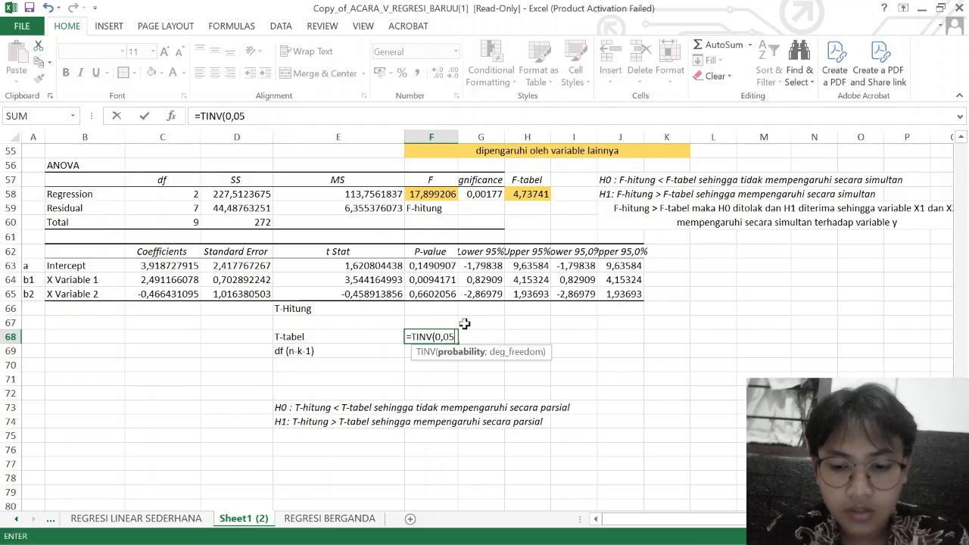
pyautogui.write(';')
pyautogui.click(409, 353)
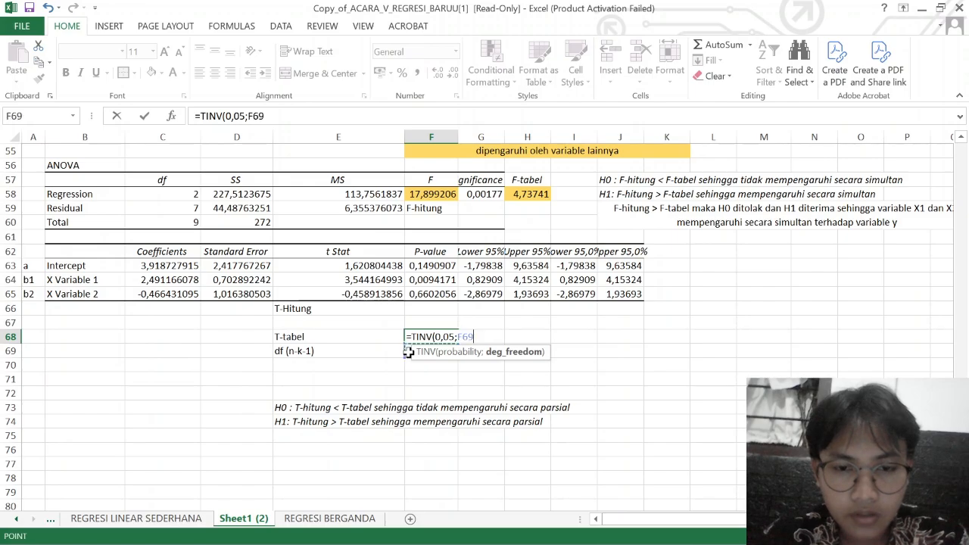
pyautogui.press('Return')
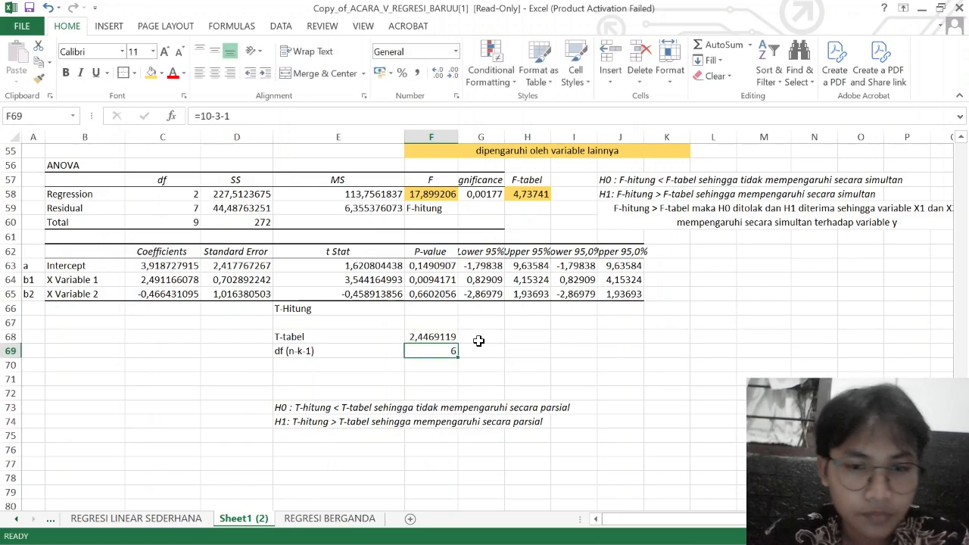
# Add the label "alfa" in E70 with the value 0,05 beside it in F70.
pyautogui.click(477, 338)
pyautogui.click(473, 348)
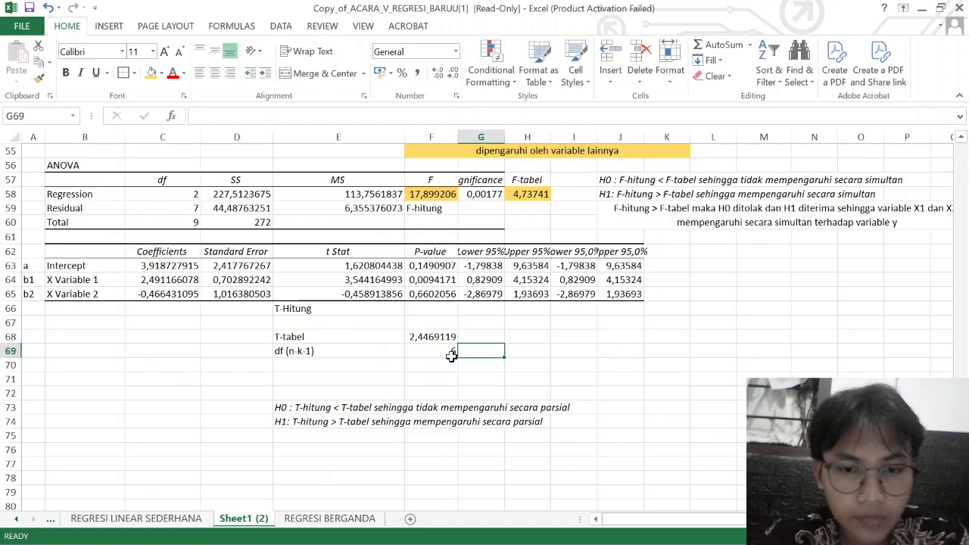
pyautogui.moveTo(444, 365); pyautogui.dragTo(383, 364)
pyautogui.click(382, 364)
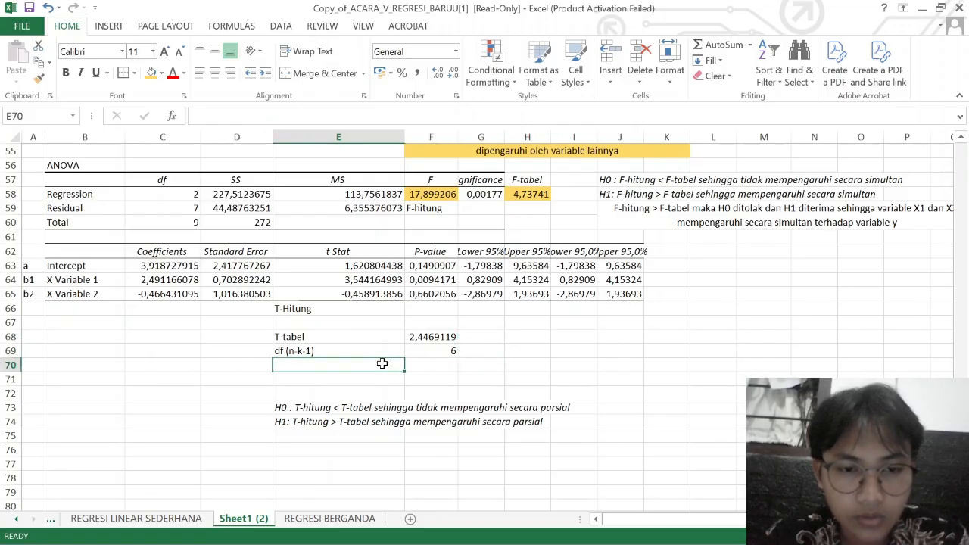
pyautogui.write('alfa')
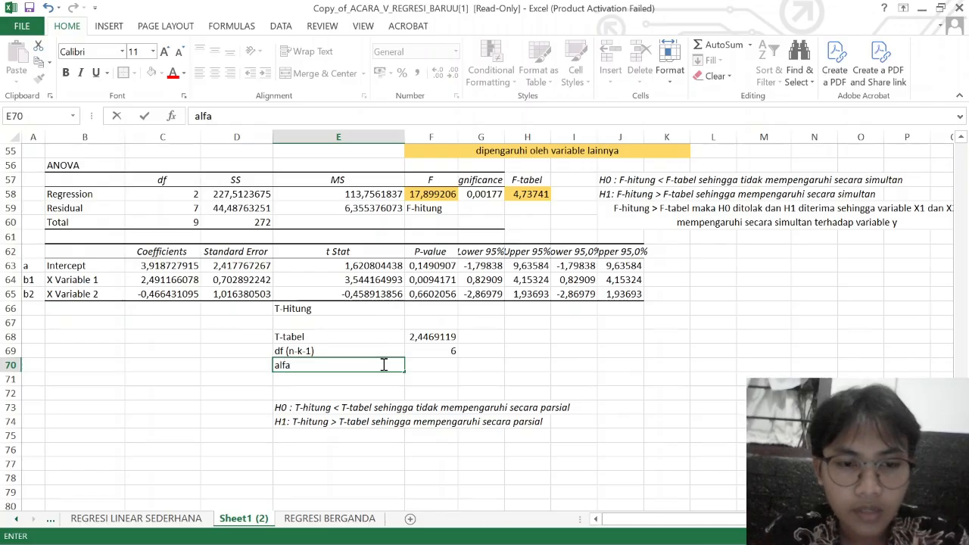
pyautogui.press('Tab')
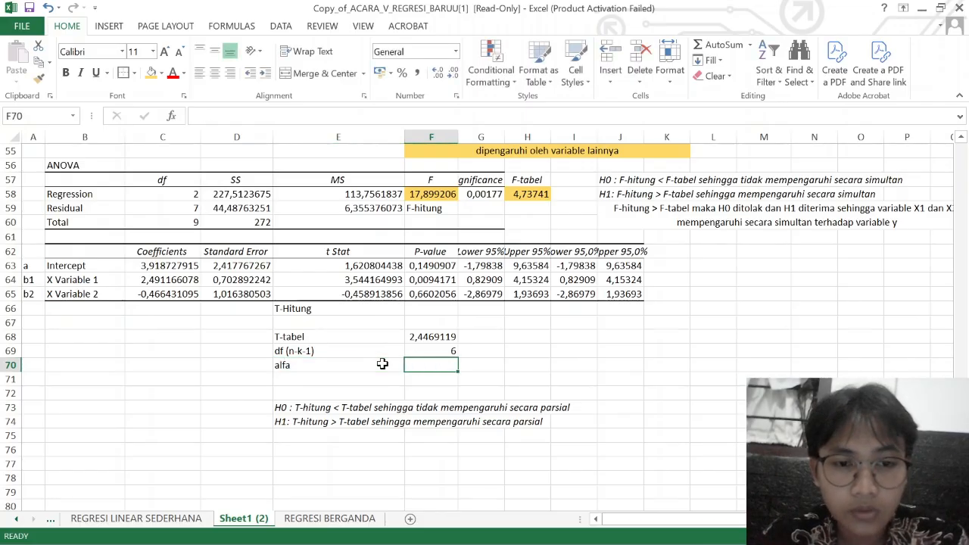
pyautogui.write('0,05')
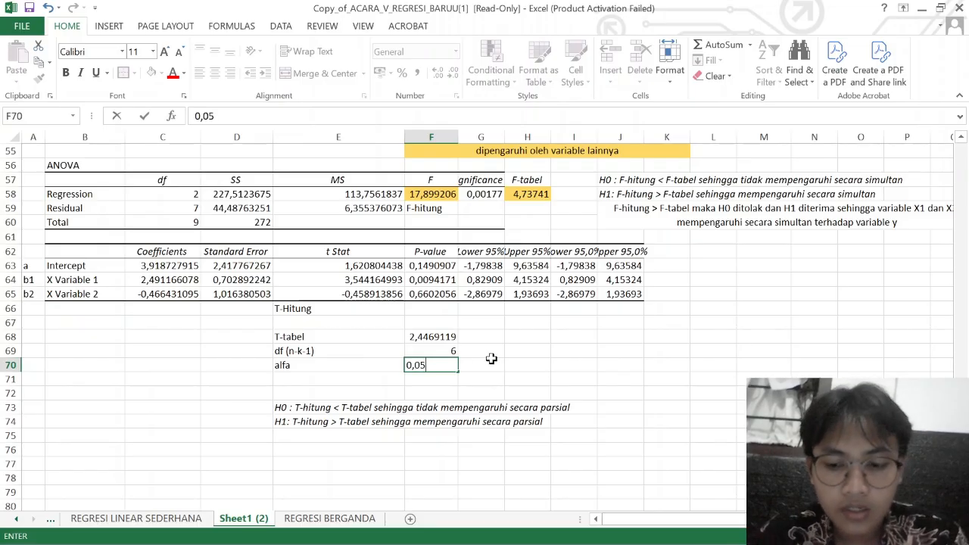
pyautogui.press('Return')
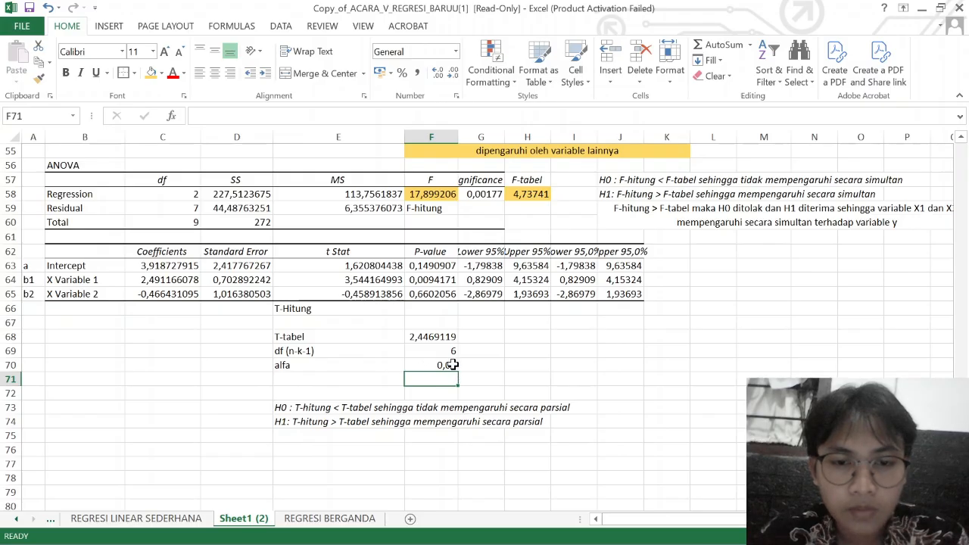
# Enter the label "b1" in E76, below the T test hypotheses.
pyautogui.click(428, 340)
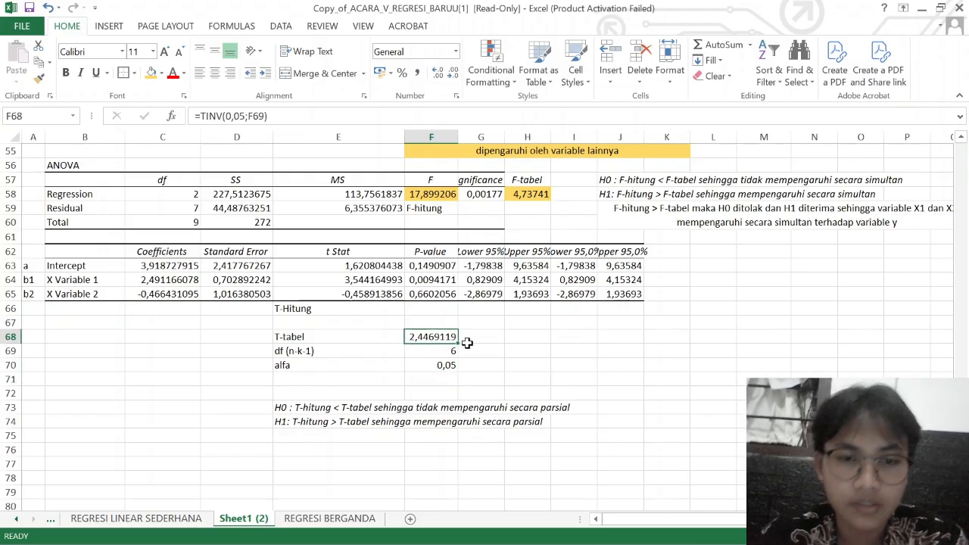
pyautogui.click(518, 349)
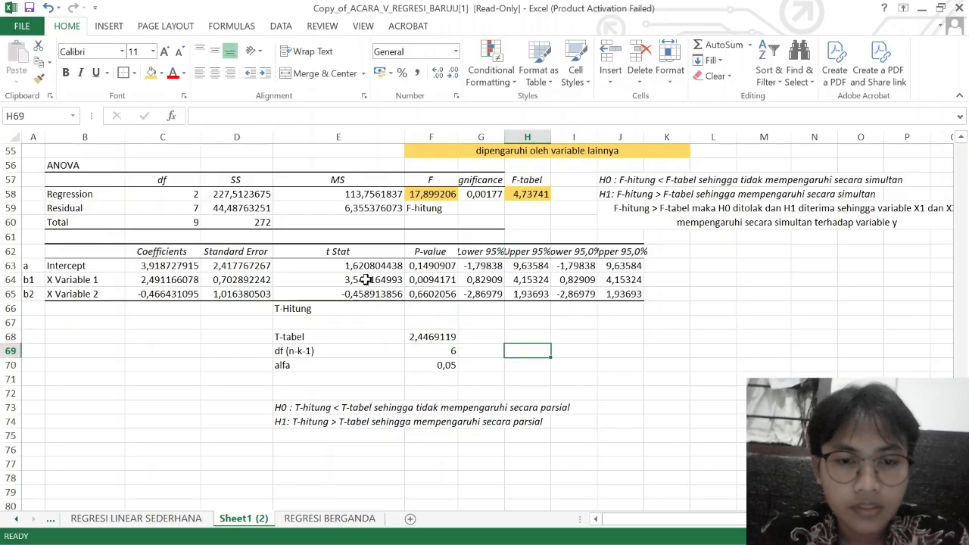
pyautogui.click(480, 340)
pyautogui.scroll(-1, 482, 345)
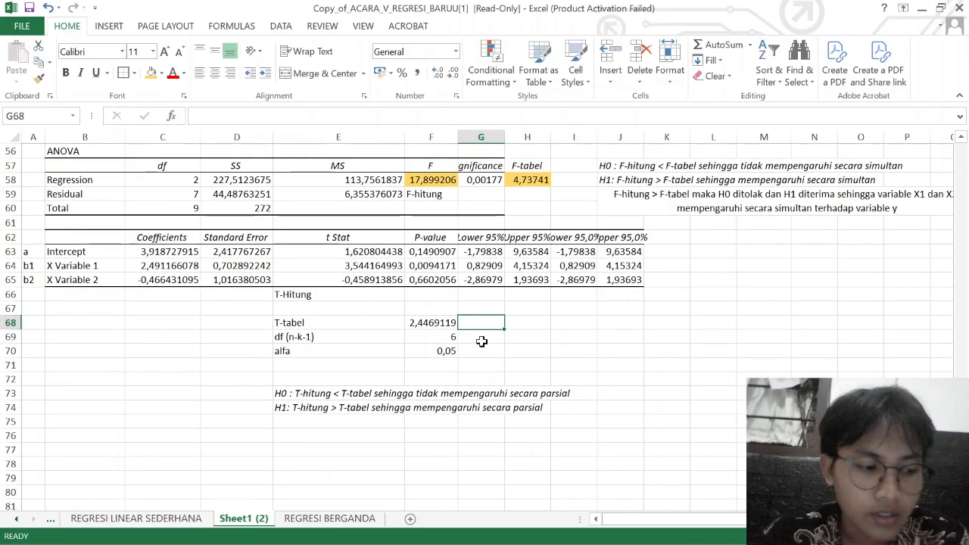
pyautogui.scroll(-1, 482, 341)
pyautogui.click(345, 392)
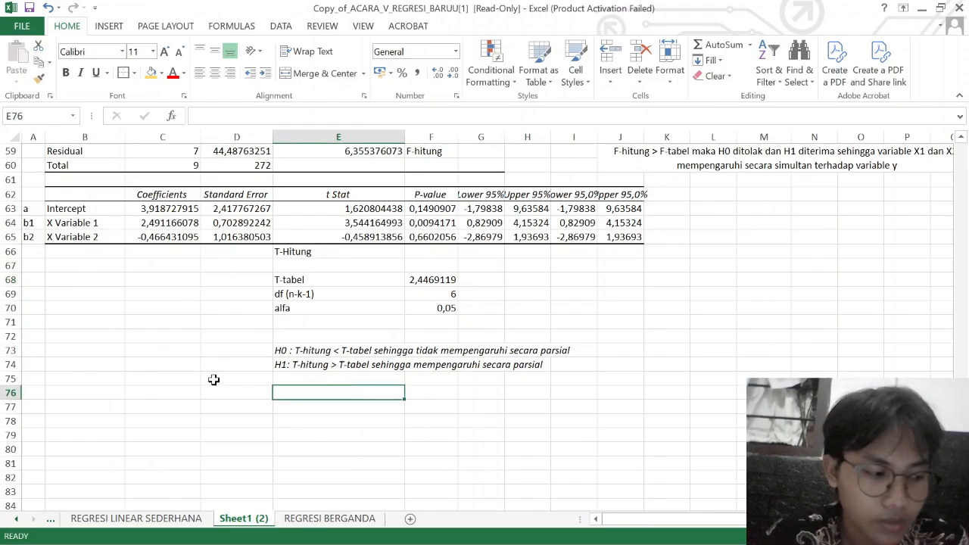
pyautogui.write('b1')
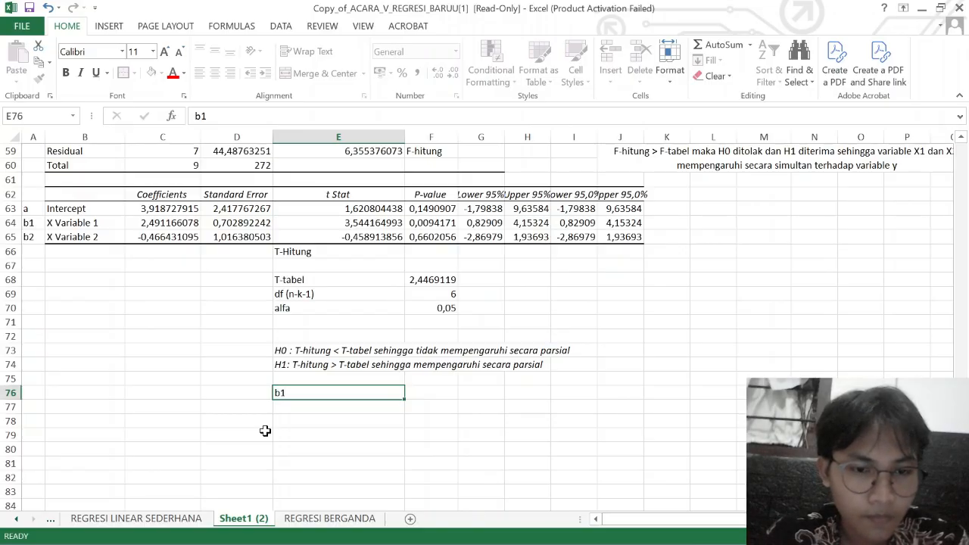
pyautogui.press('Return')
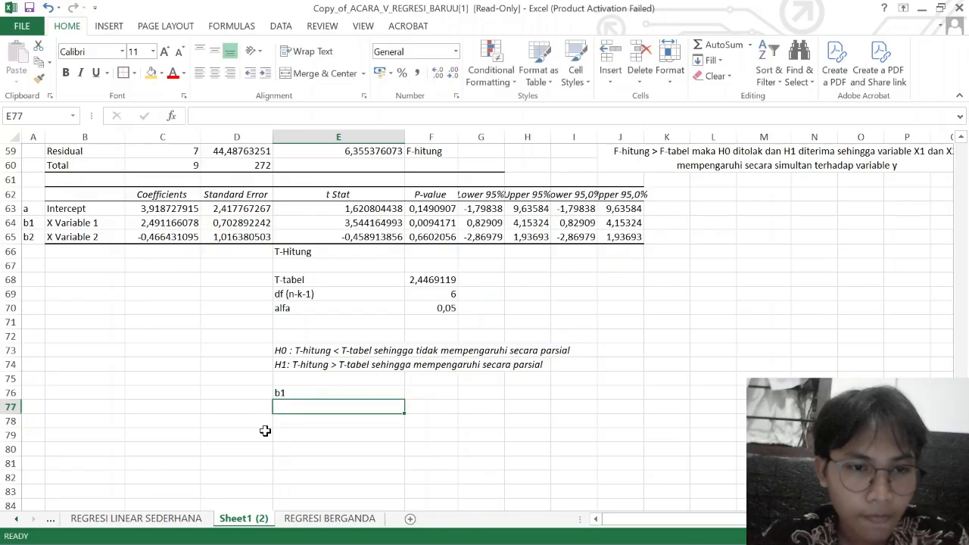
# Highlight the t Stat value of X Variable 1 in E64 with the gold fill used for the F values.
pyautogui.click(338, 225)
pyautogui.click(162, 73)
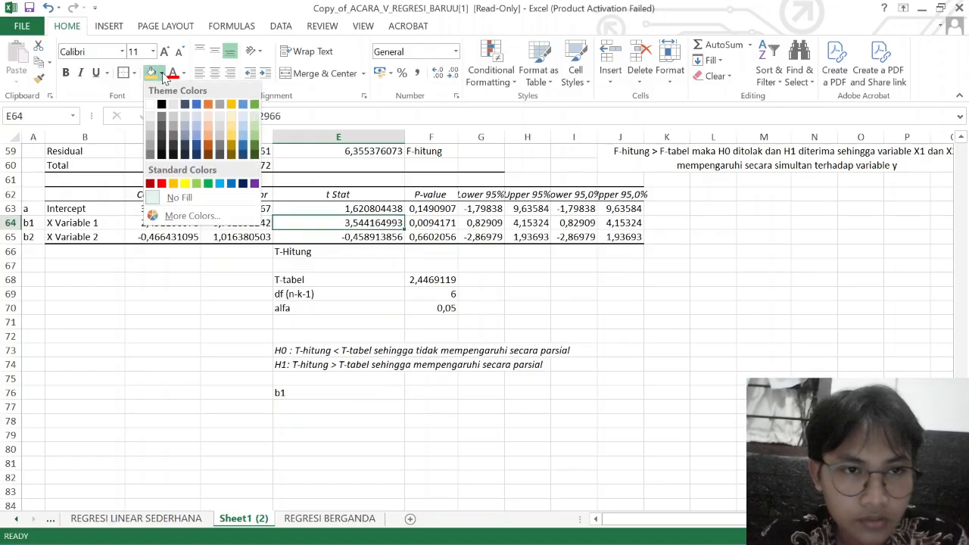
pyautogui.click(153, 76)
pyautogui.click(154, 76)
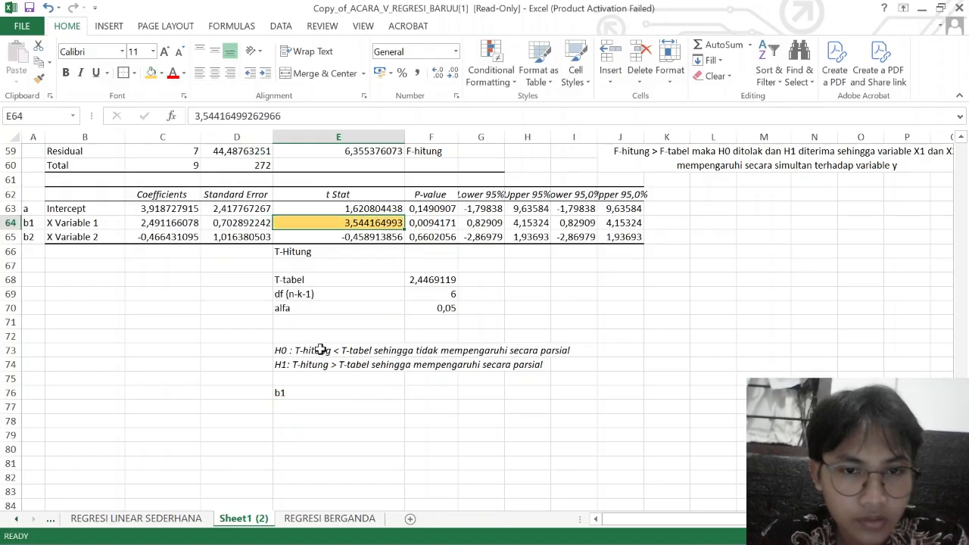
# Enter the b1 conclusion in E77: "T-hitung > T-tabel maka H1 diterima sehingga X1 mempengaruhi secara parsial".
pyautogui.click(324, 398)
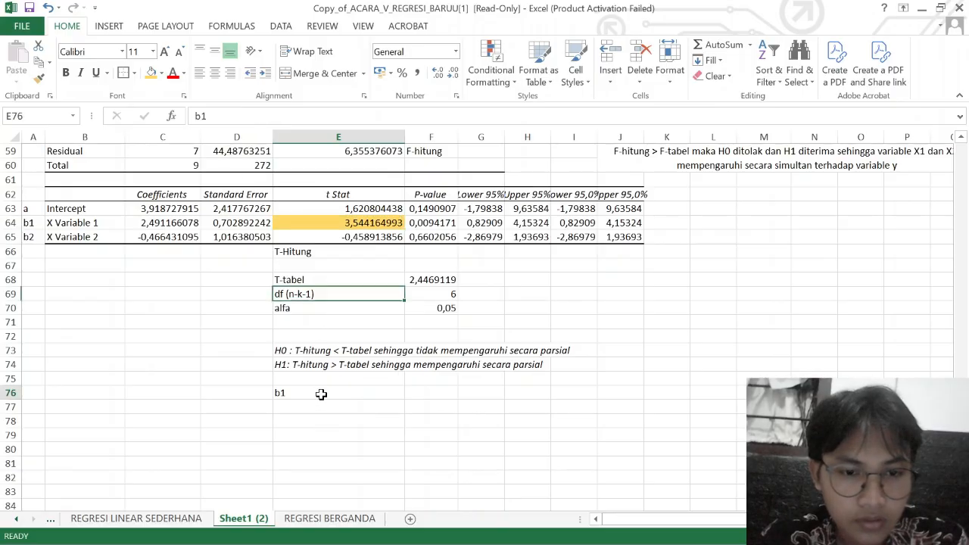
pyautogui.click(323, 405)
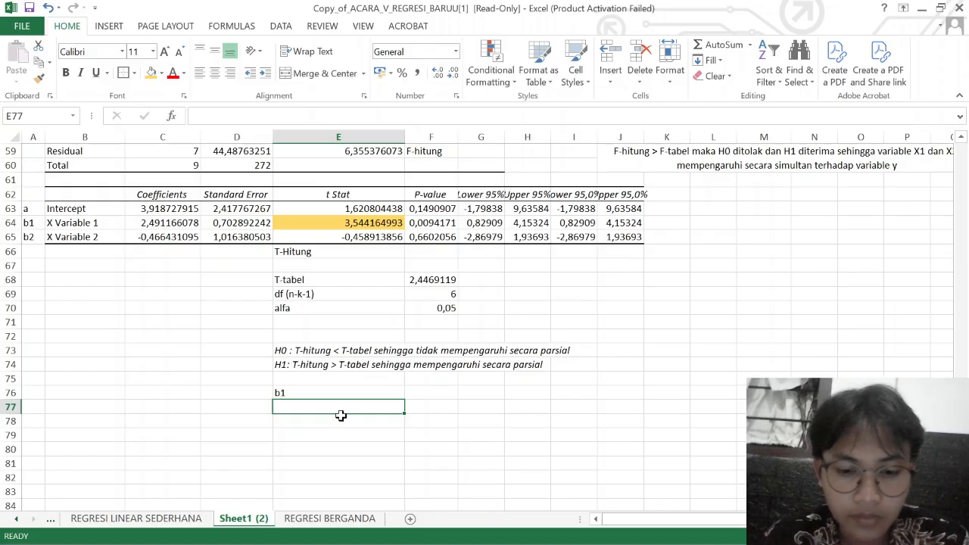
pyautogui.hotkey('ctrl', 't')
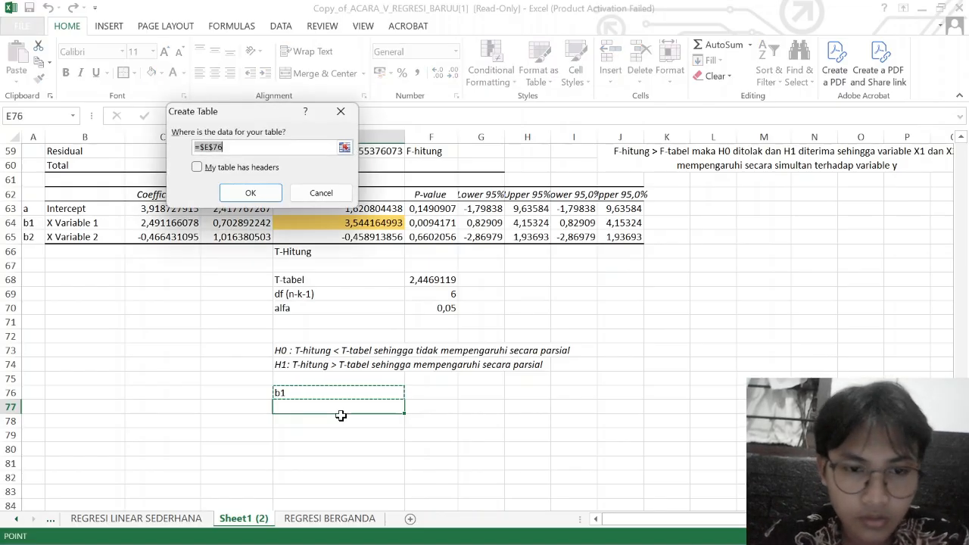
pyautogui.click(319, 195)
pyautogui.write('T-')
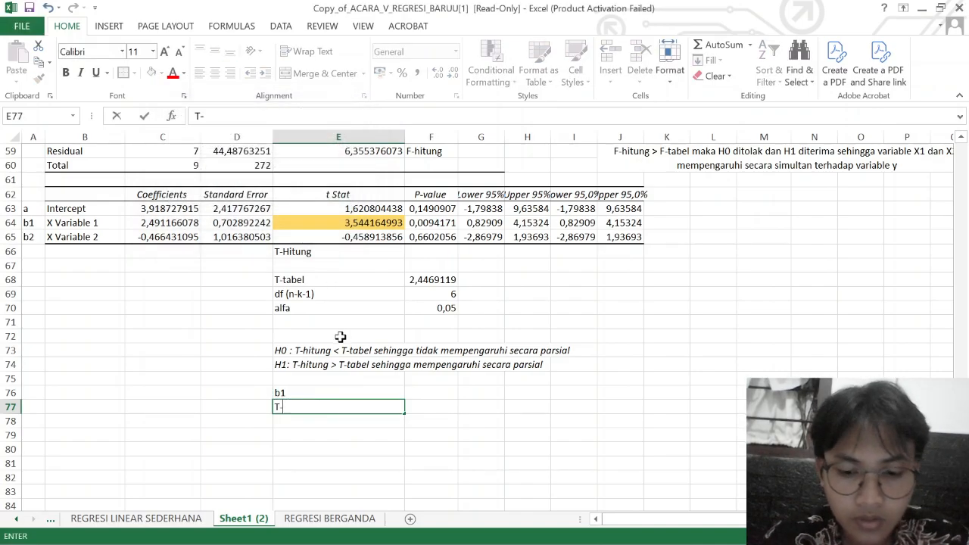
pyautogui.write('hitung')
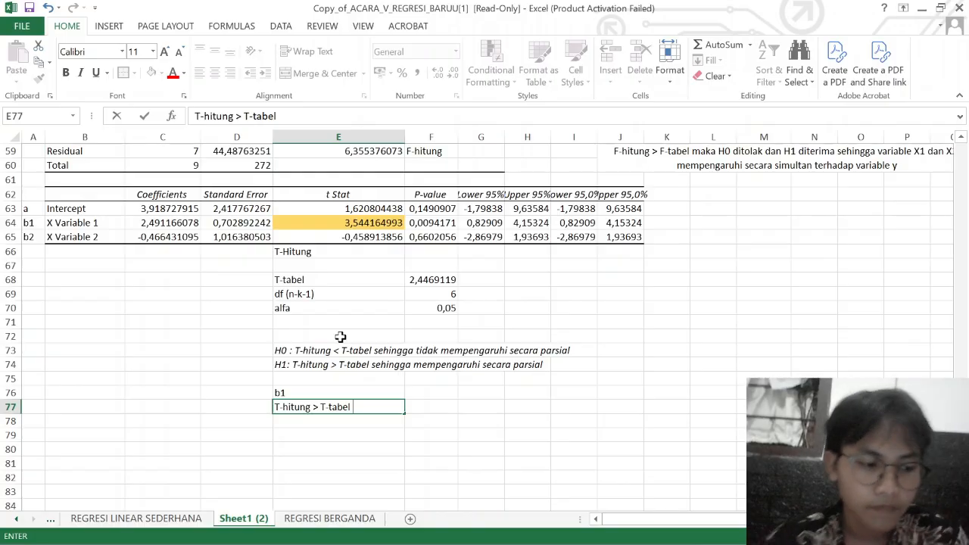
pyautogui.write('> T-tabel sehingga')
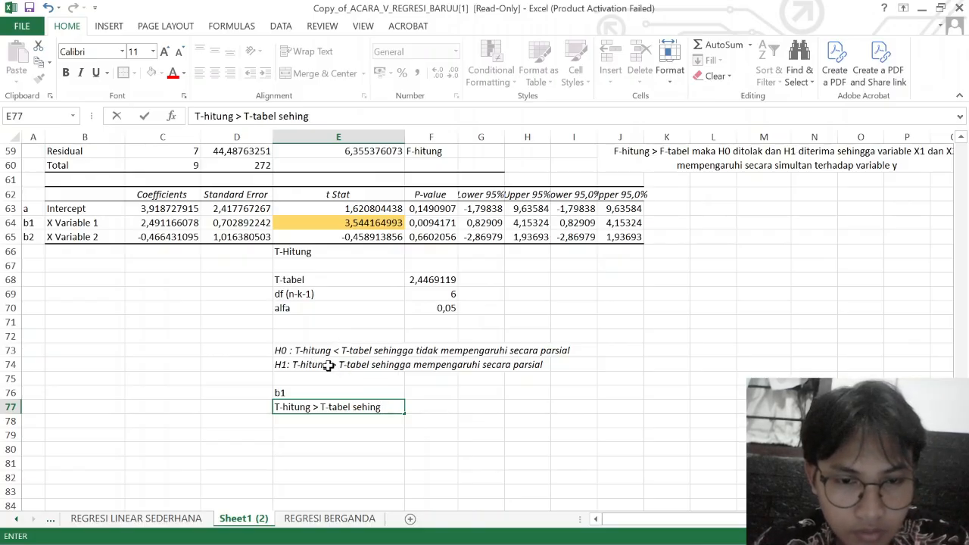
pyautogui.press('BackSpace')
pyautogui.press('BackSpace')
pyautogui.press('BackSpace')
pyautogui.press('BackSpace')
pyautogui.write('makaH')
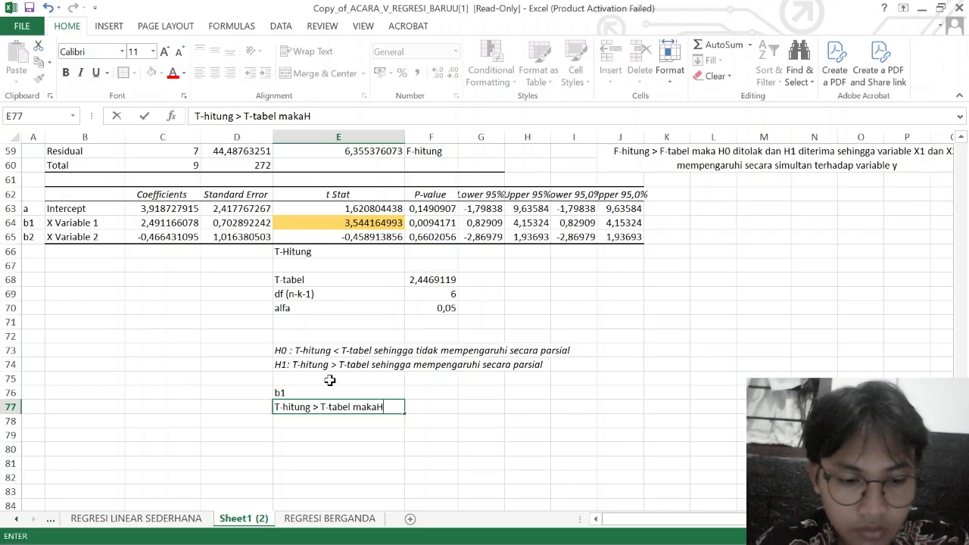
pyautogui.press('BackSpace')
pyautogui.press('BackSpace')
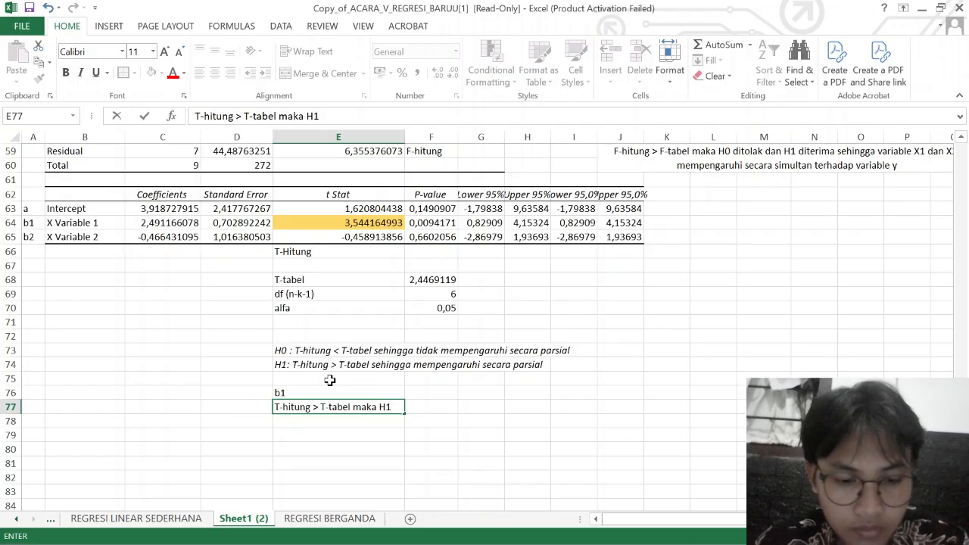
pyautogui.write('a H1 diterima')
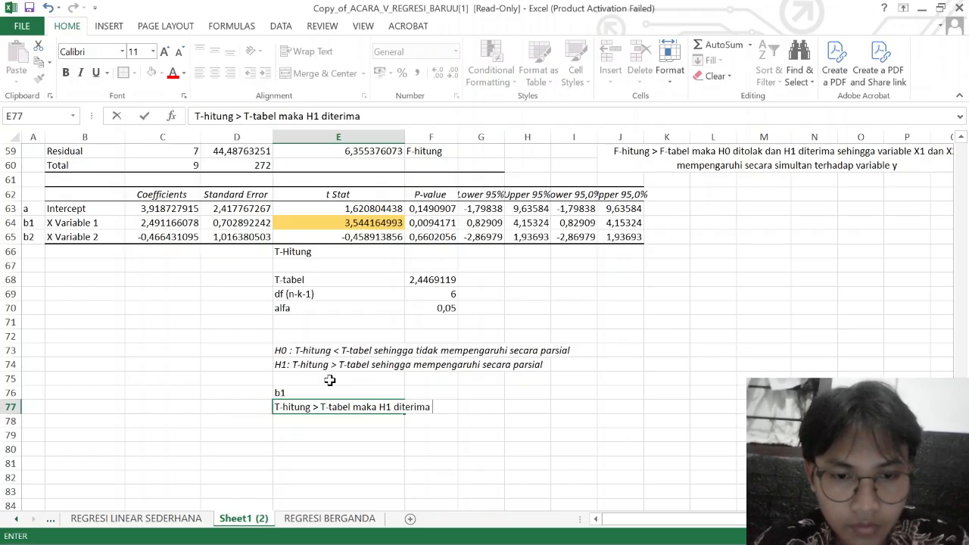
pyautogui.write(' sehingga')
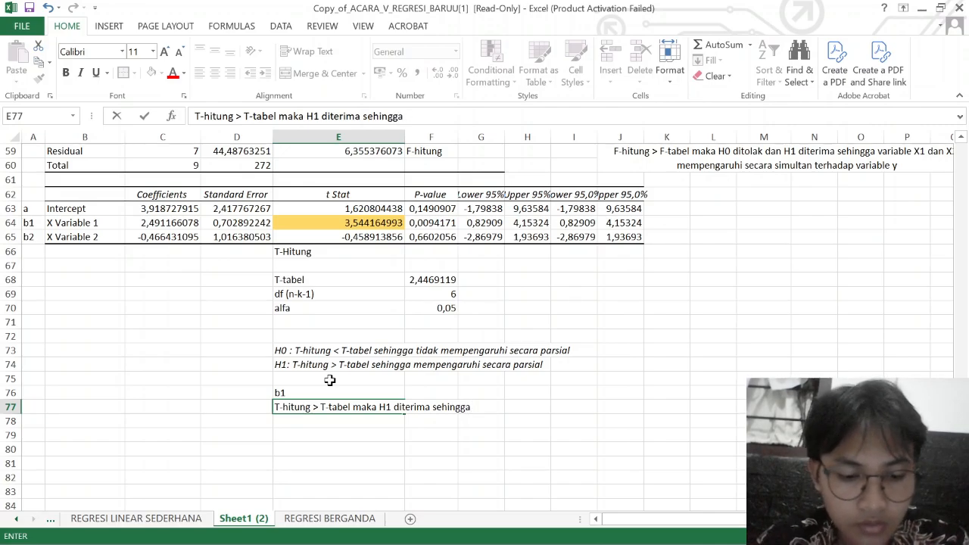
pyautogui.write(' X1 mem')
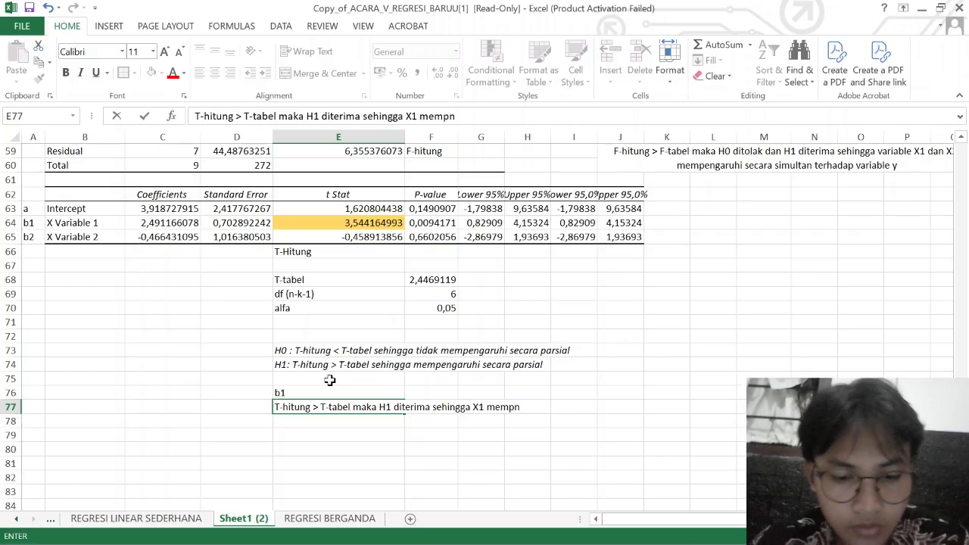
pyautogui.write('pengaruhi ')
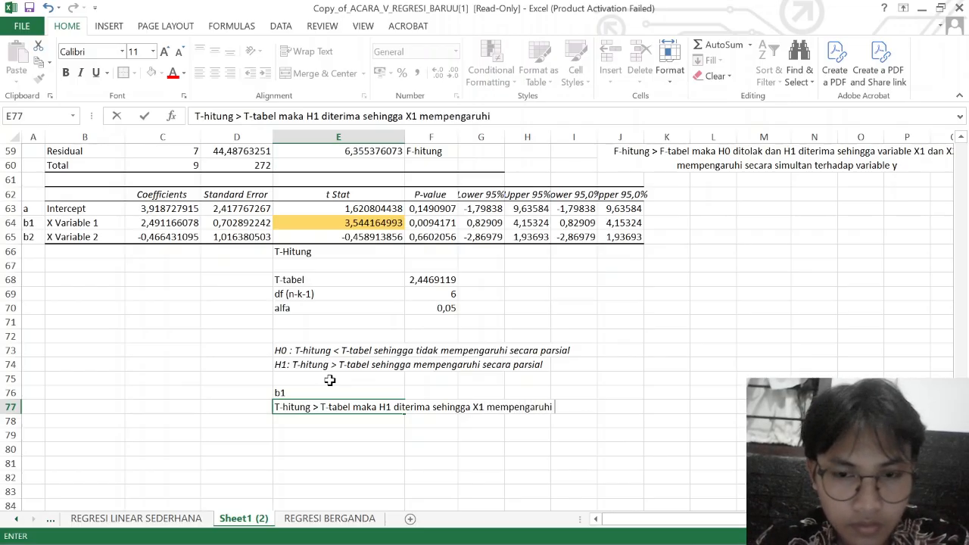
pyautogui.write('secara pars')
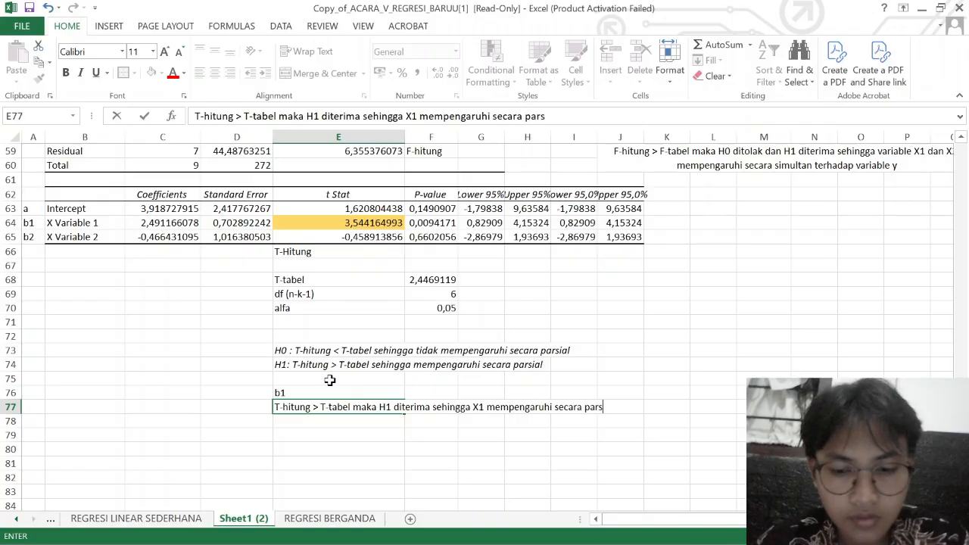
pyautogui.write('ial')
pyautogui.press('Return')
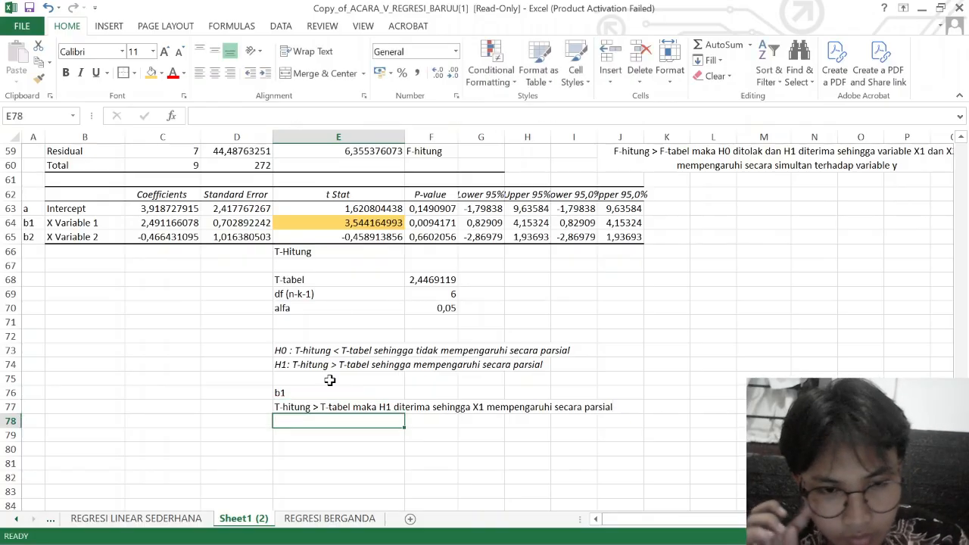
# Fill the b1 label and conclusion in E76:E77 with gold, and the t Stat value of X Variable 2 in E65 with light orange.
pyautogui.moveTo(320, 393); pyautogui.dragTo(321, 407)
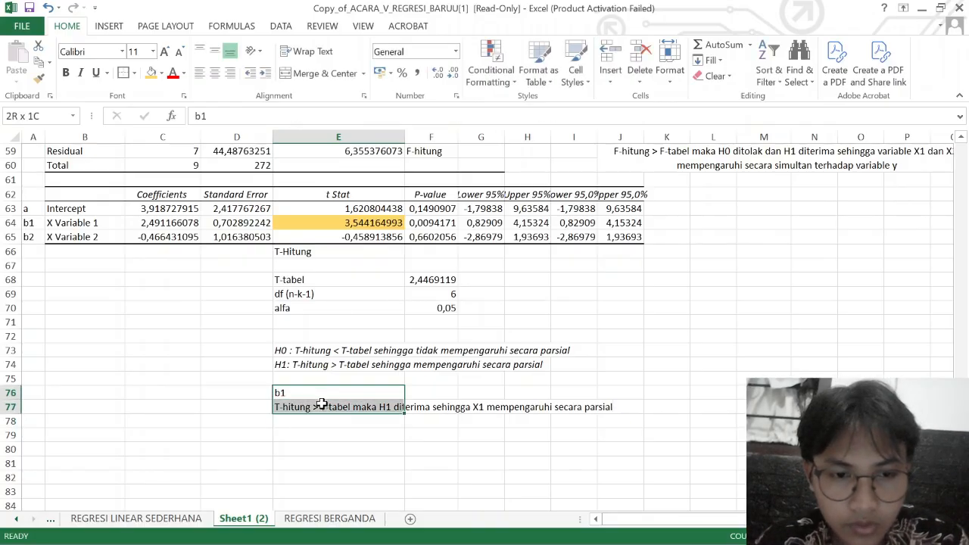
pyautogui.click(151, 73)
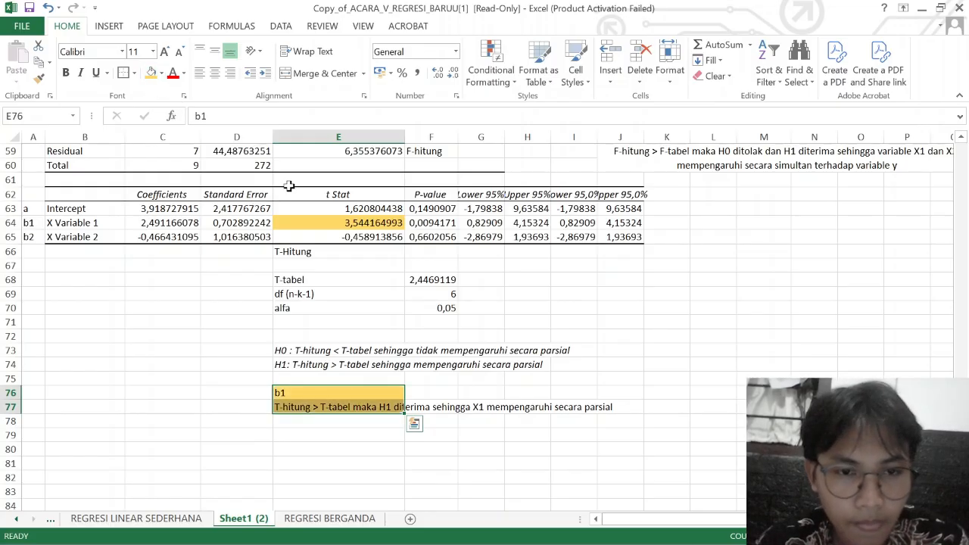
pyautogui.click(313, 235)
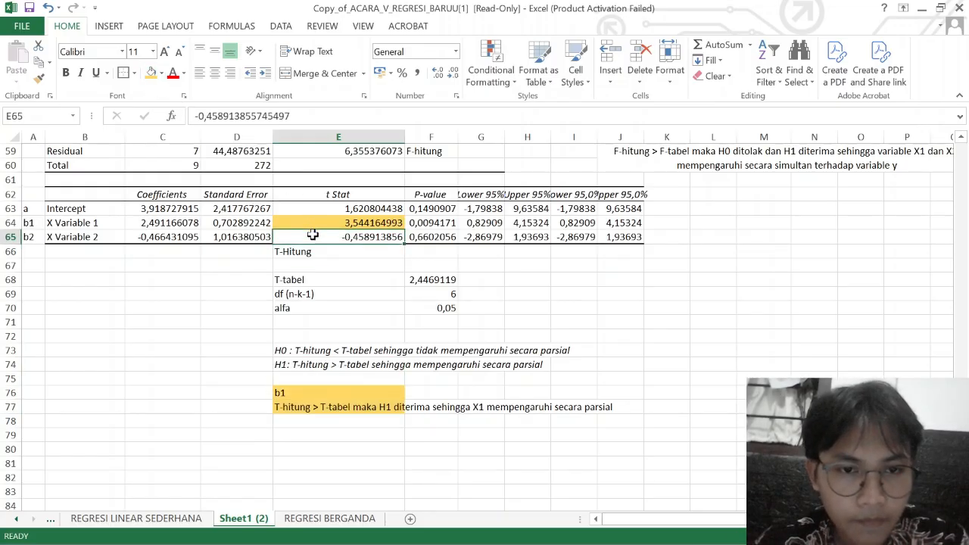
pyautogui.click(161, 73)
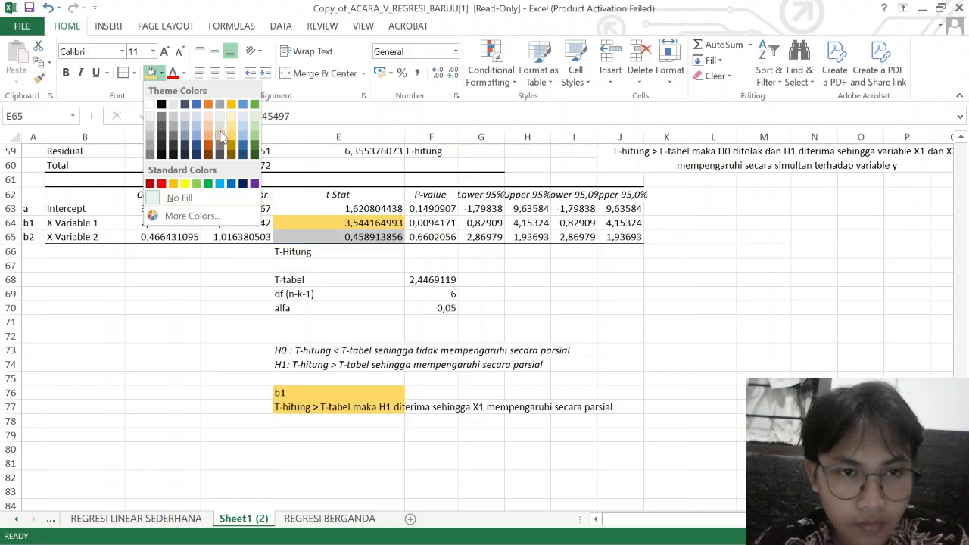
pyautogui.click(211, 128)
pyautogui.click(236, 136)
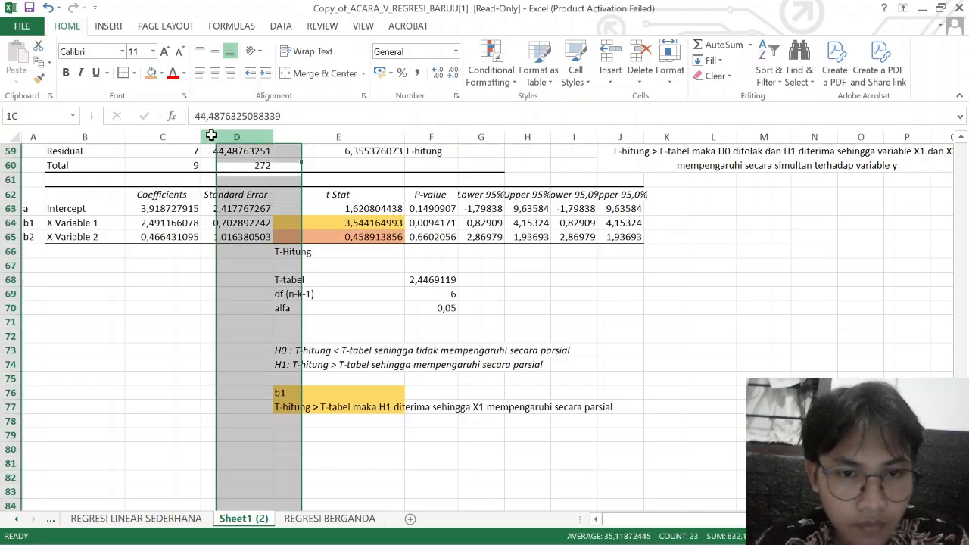
# Enter the label "b2" in E79, below the b1 conclusion.
pyautogui.click(292, 388)
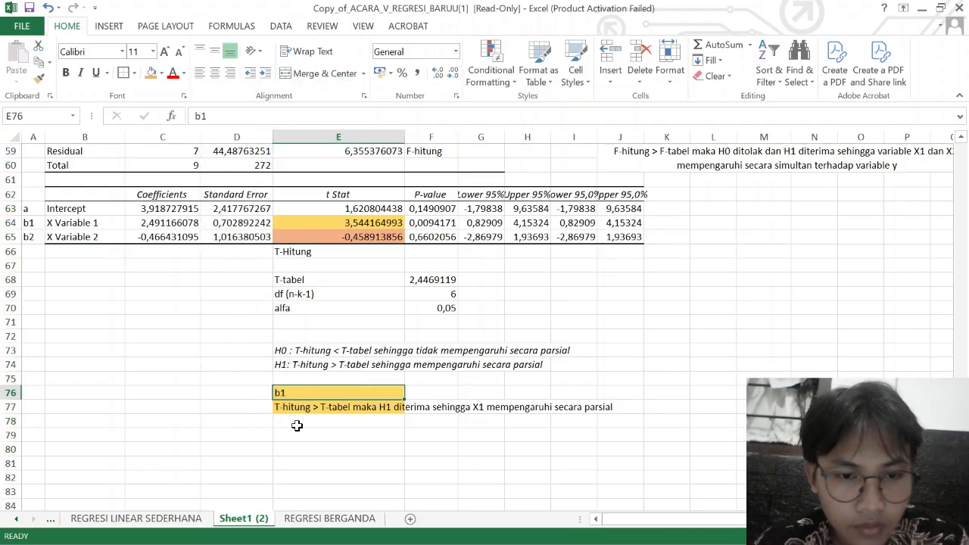
pyautogui.click(299, 433)
pyautogui.write('b2')
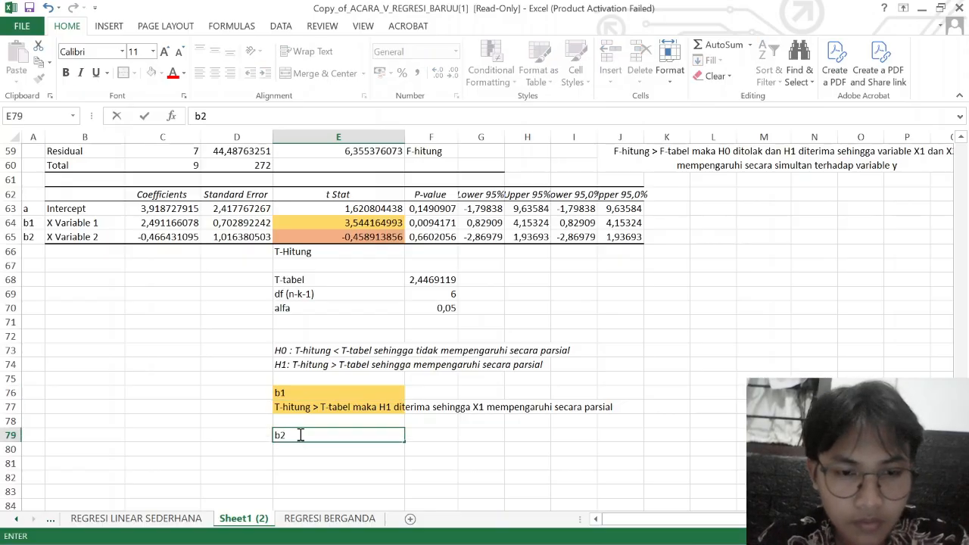
pyautogui.press('Return')
pyautogui.scroll(-3, 299, 434)
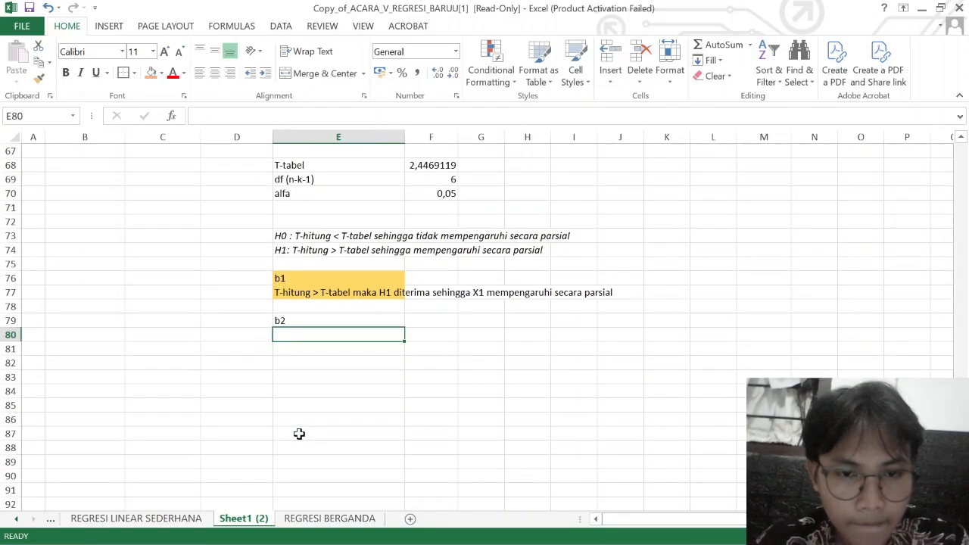
pyautogui.scroll(2, 322, 284)
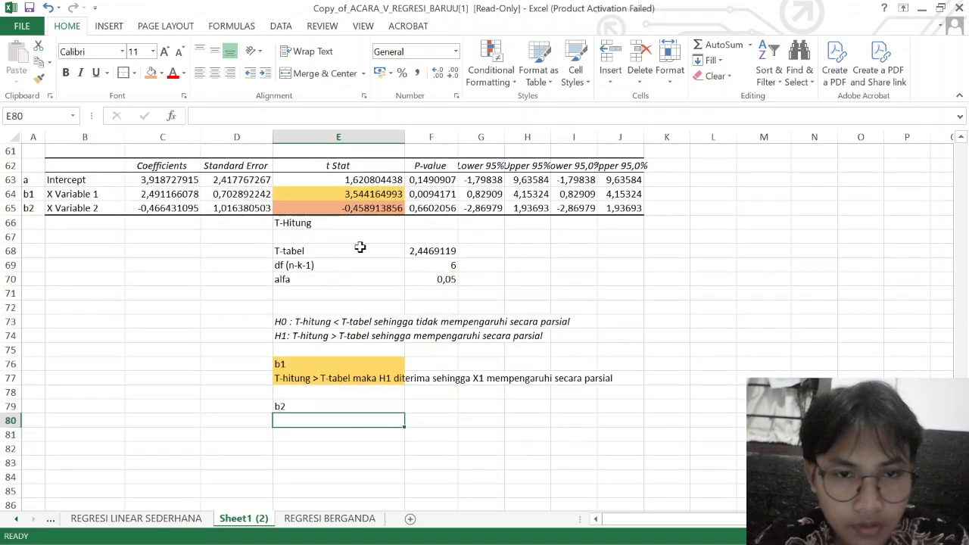
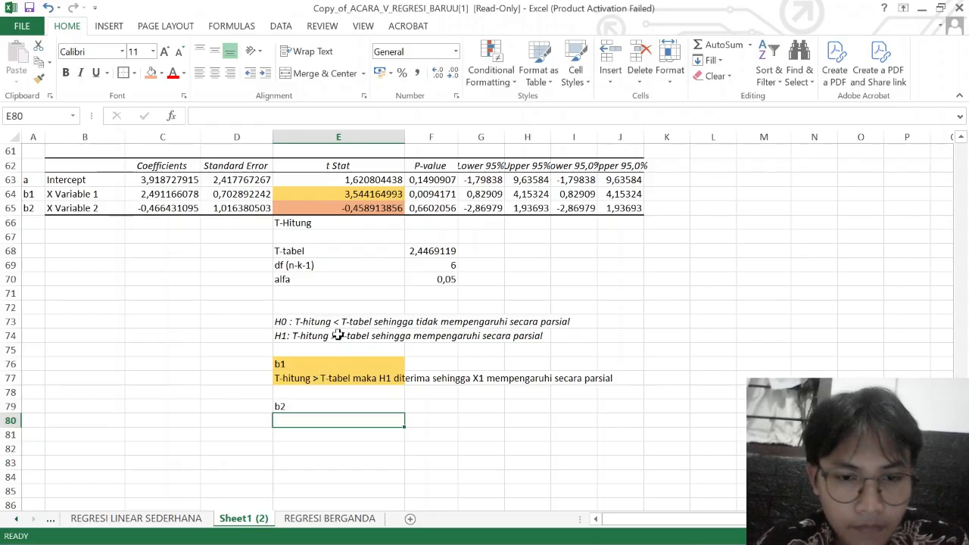
# Copy the b1 conclusion from E77 to E80 and fill the copy with the light orange used for the X Variable 2 t Stat.
pyautogui.click(331, 379)
pyautogui.hotkey('ctrl', 'c')
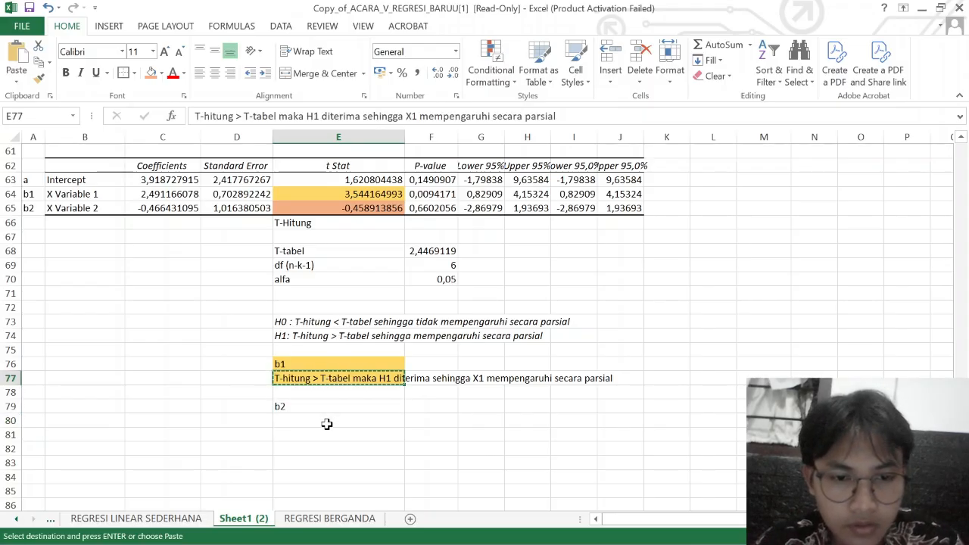
pyautogui.click(327, 422)
pyautogui.hotkey('ctrl', 'v')
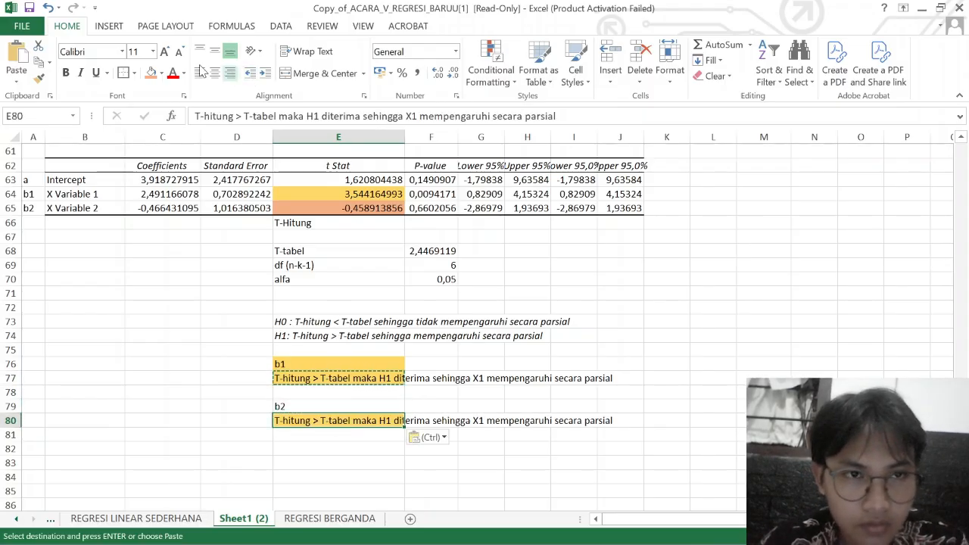
pyautogui.click(152, 74)
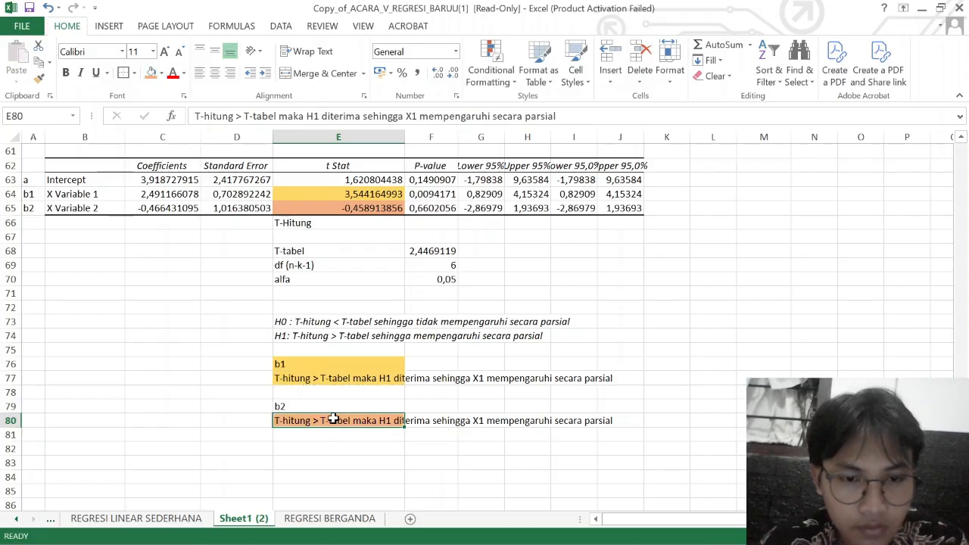
# Edit the conclusion in E80 to read "T-hitung < T-tabel maka H1 diterima sehingga X2tidak mempengaruhi secara parsial".
pyautogui.click(239, 118)
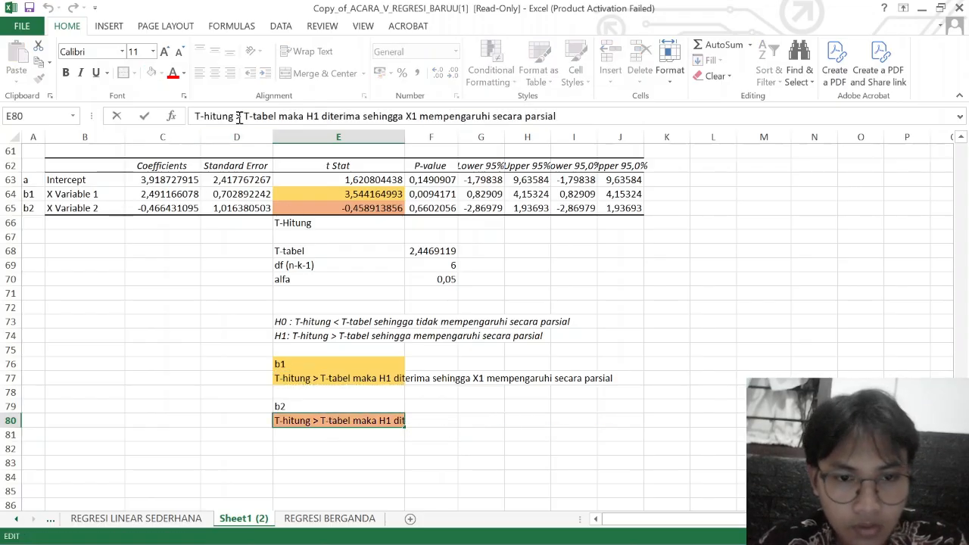
pyautogui.press('BackSpace')
pyautogui.write('<')
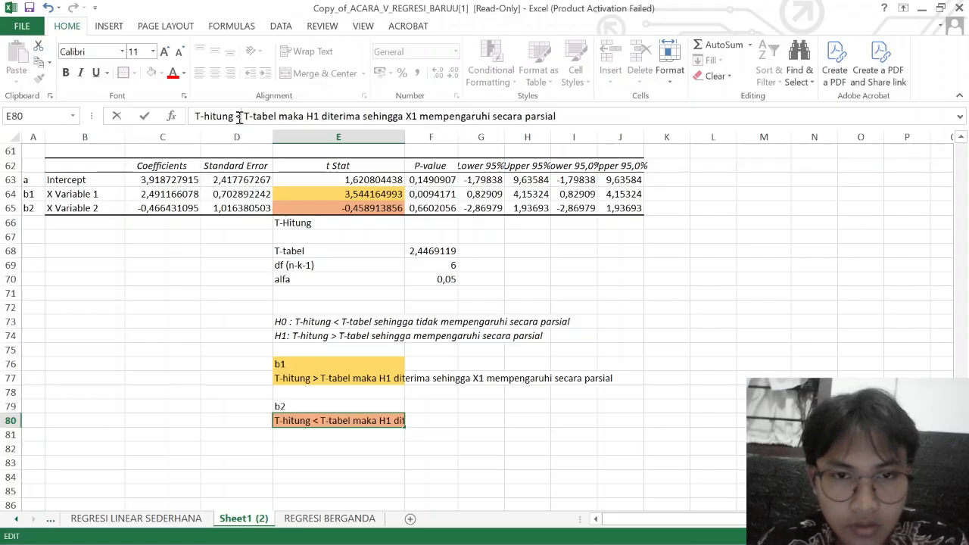
pyautogui.click(418, 118)
pyautogui.write('tidak')
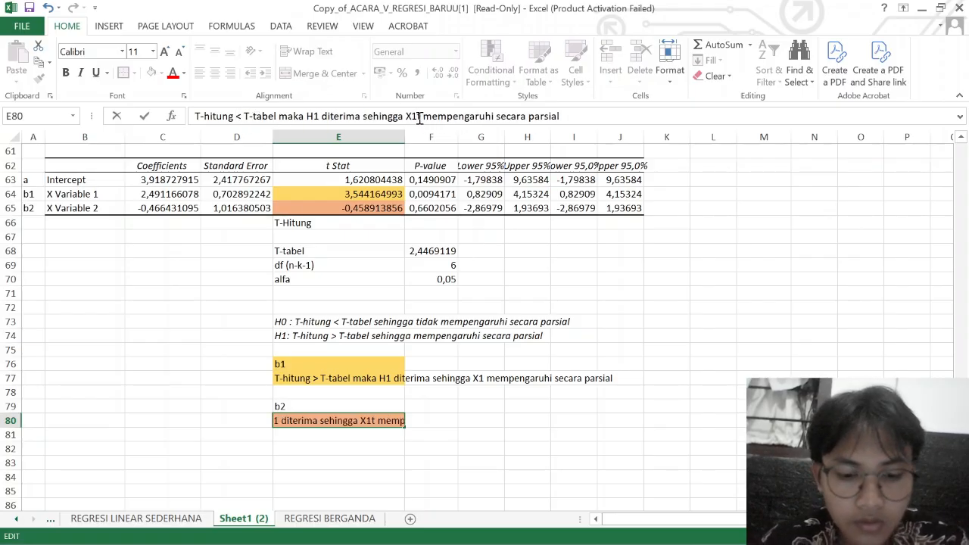
pyautogui.press('BackSpace')
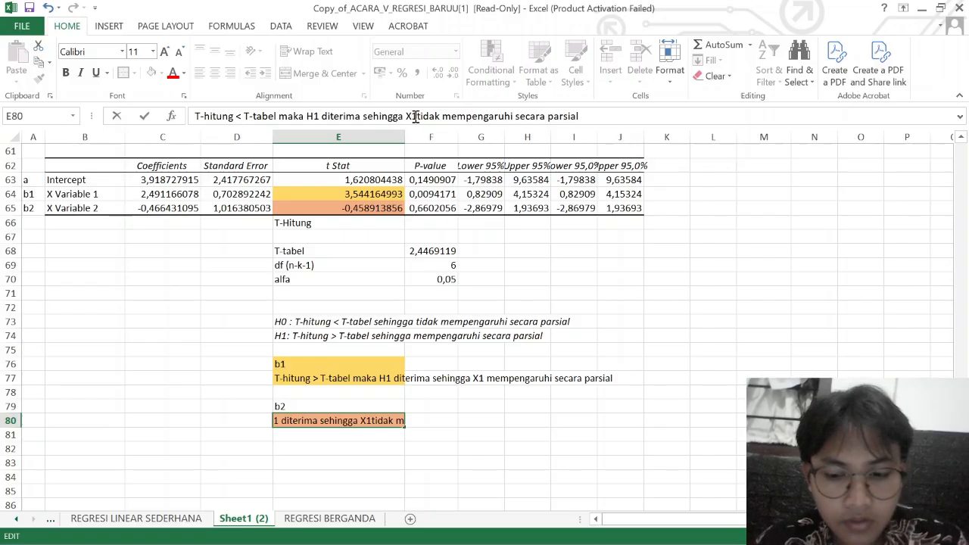
pyautogui.click(415, 117)
pyautogui.press('BackSpace')
pyautogui.write('2')
pyautogui.press('Return')
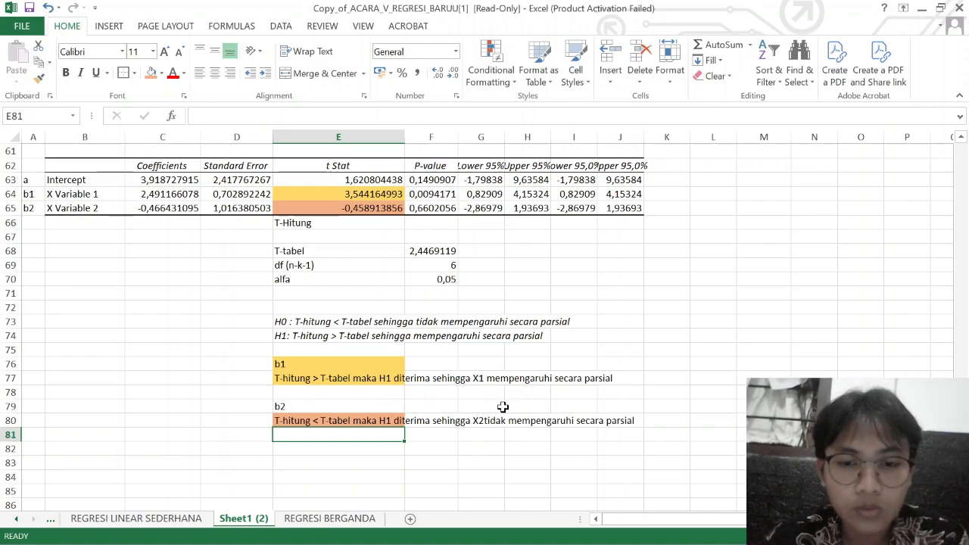
pyautogui.scroll(-1, 561, 391)
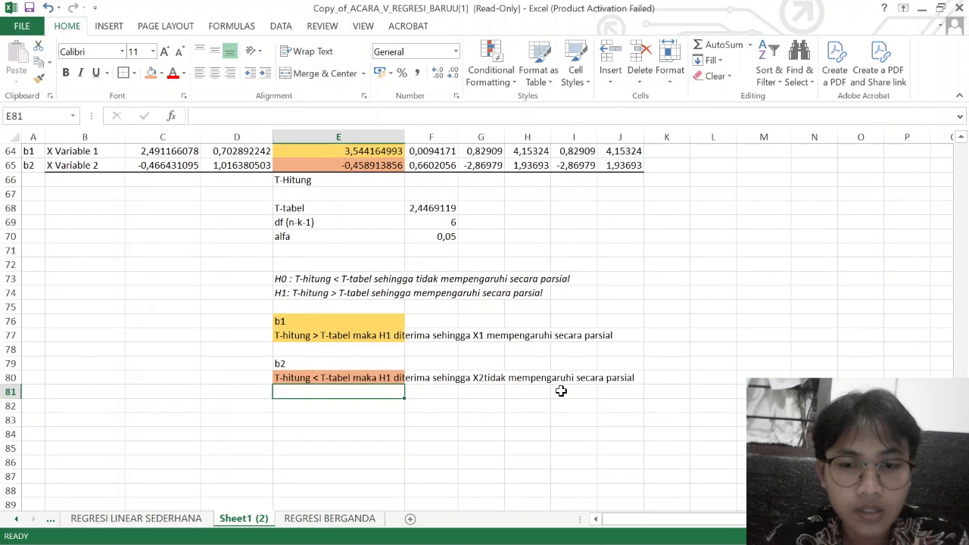
pyautogui.scroll(1, 561, 391)
pyautogui.scroll(20, 588, 312)
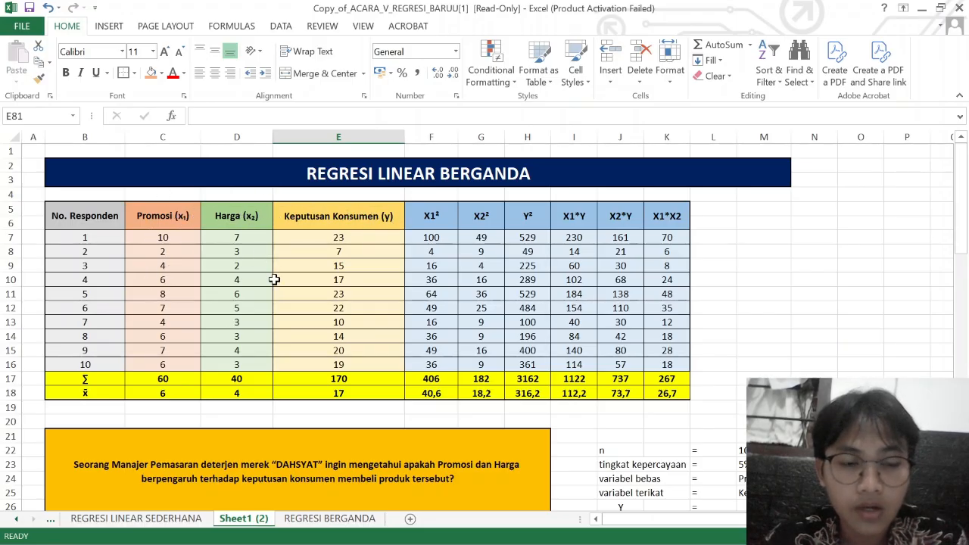
pyautogui.scroll(-20, 275, 279)
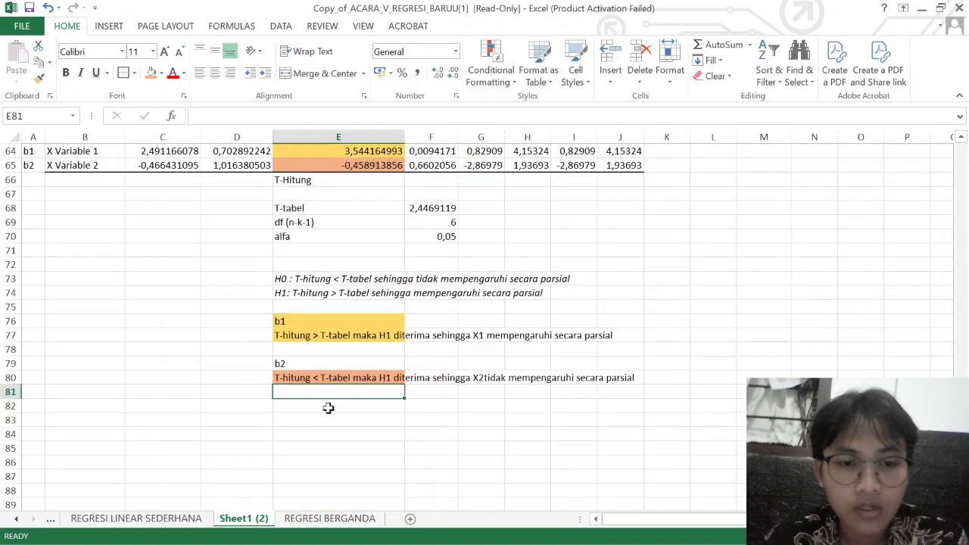
# Review the respondent data table for Promosi and Harga against the regression output and the T test conclusions for b1 and b2.
pyautogui.scroll(2, 437, 371)
pyautogui.scroll(18, 437, 371)
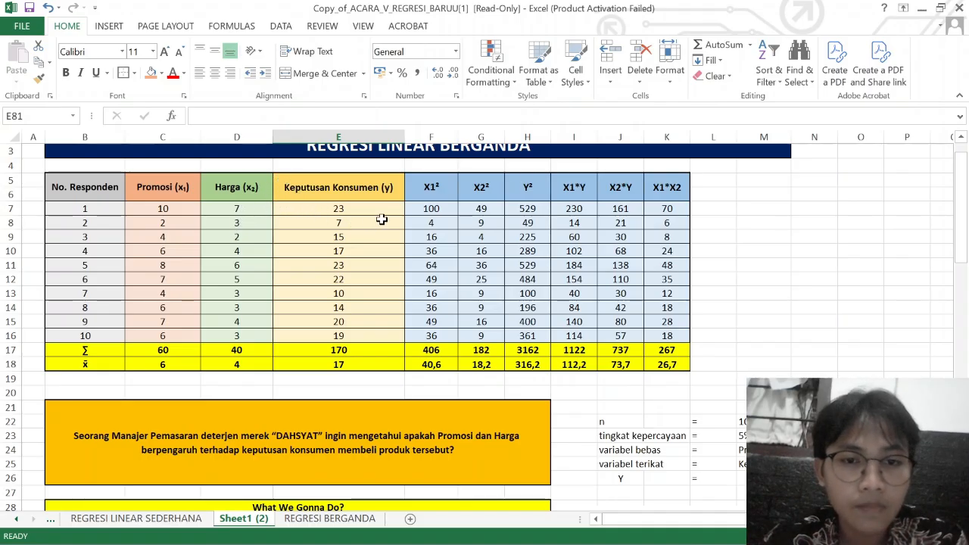
pyautogui.scroll(-1, 348, 254)
pyautogui.scroll(-2, 348, 254)
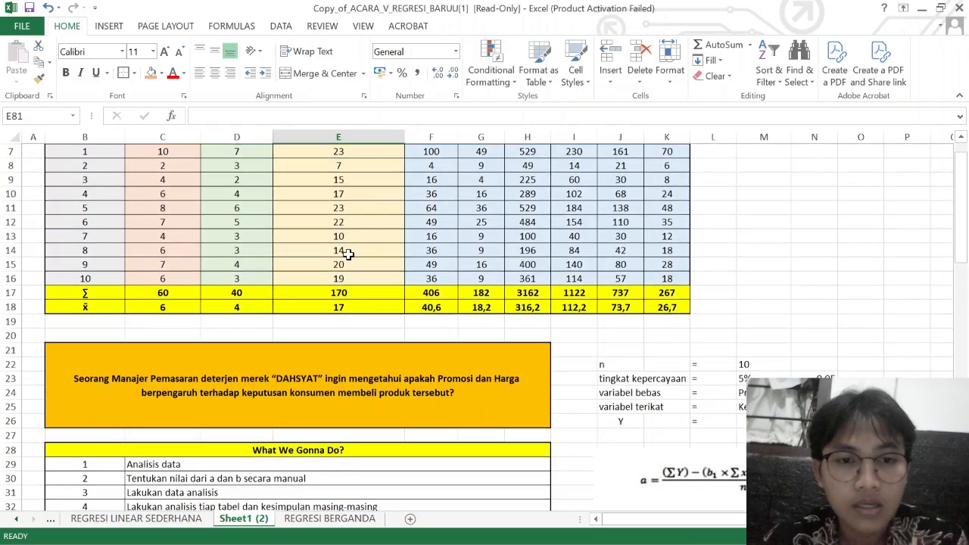
pyautogui.scroll(1, 348, 254)
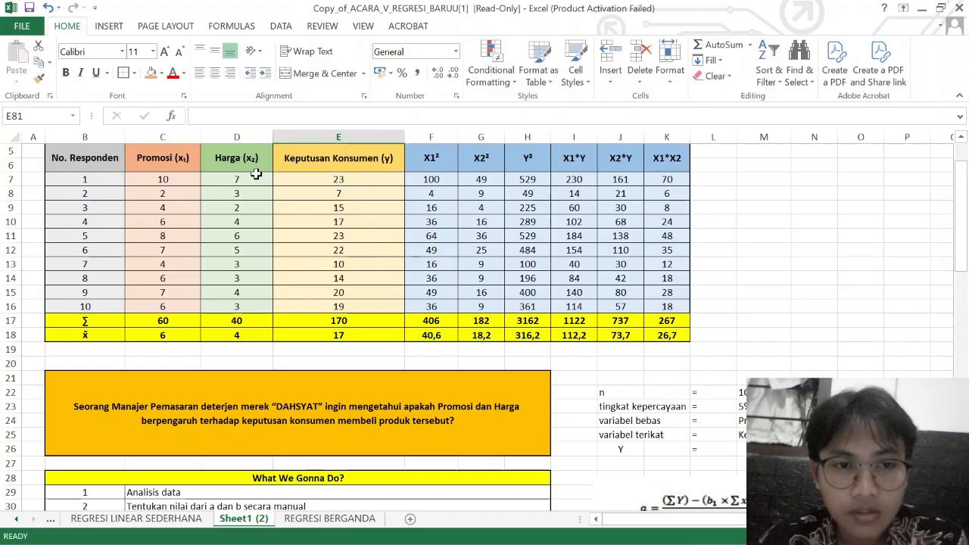
pyautogui.scroll(1, 253, 181)
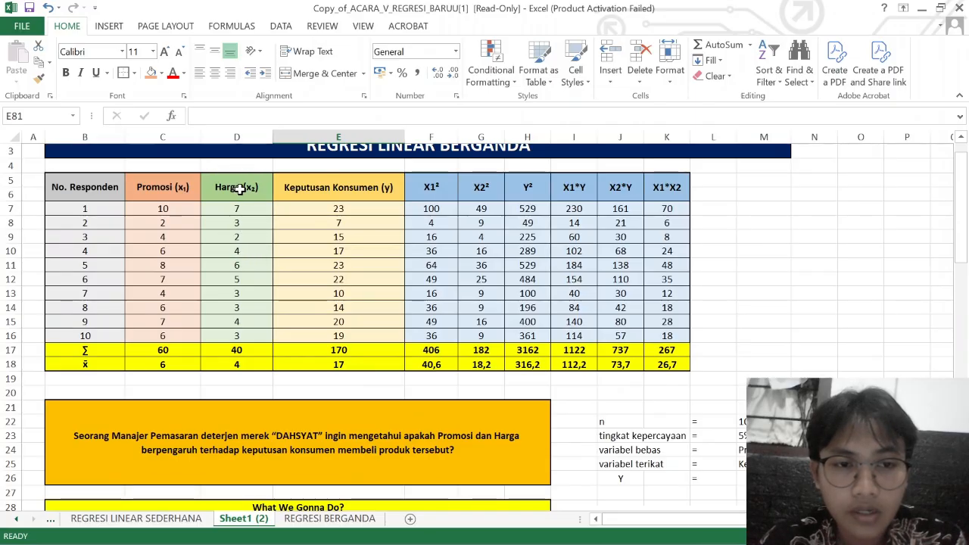
pyautogui.scroll(-19, 349, 222)
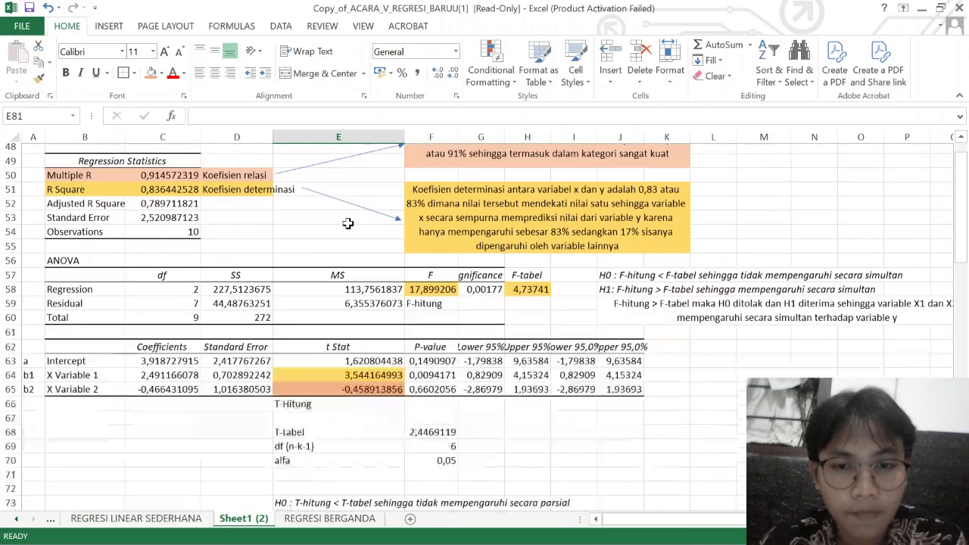
pyautogui.scroll(-1, 348, 222)
pyautogui.click(362, 406)
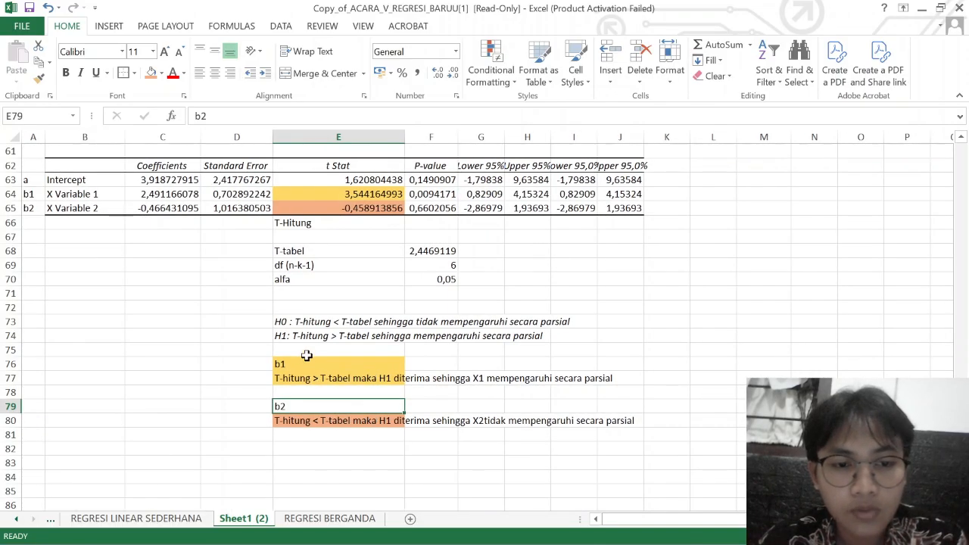
pyautogui.click(257, 350)
pyautogui.scroll(-2, 257, 352)
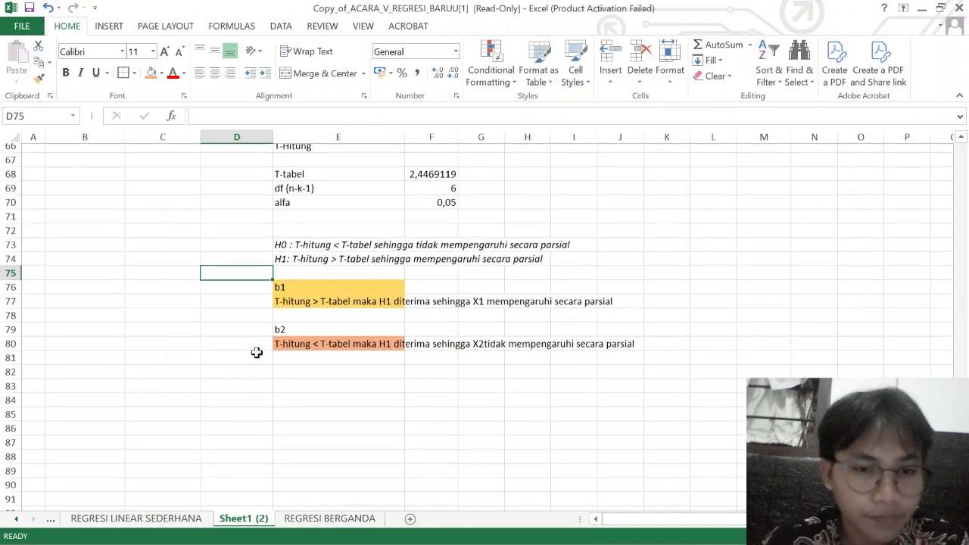
pyautogui.click(257, 352)
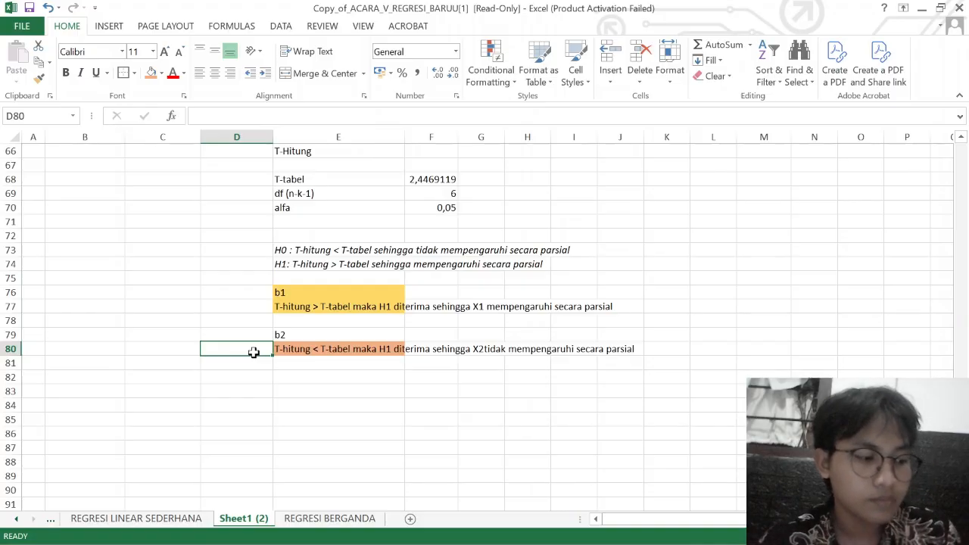
# Copy the equation picture Y = a + b1X1 + b2X2 from row 26 and place the copy below the coefficients table around B67:C68.
pyautogui.scroll(2, 177, 262)
pyautogui.scroll(2, 176, 261)
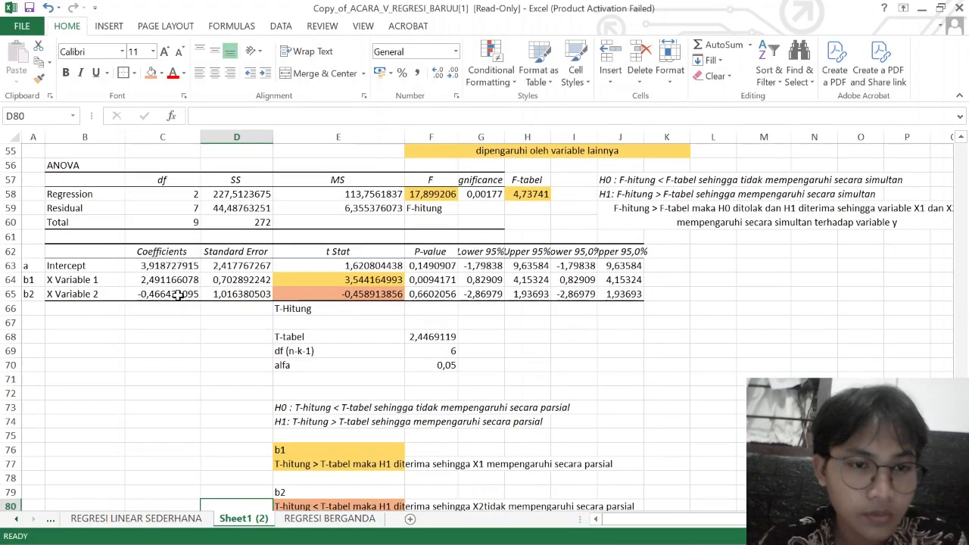
pyautogui.click(183, 349)
pyautogui.scroll(3, 183, 349)
pyautogui.scroll(8, 182, 349)
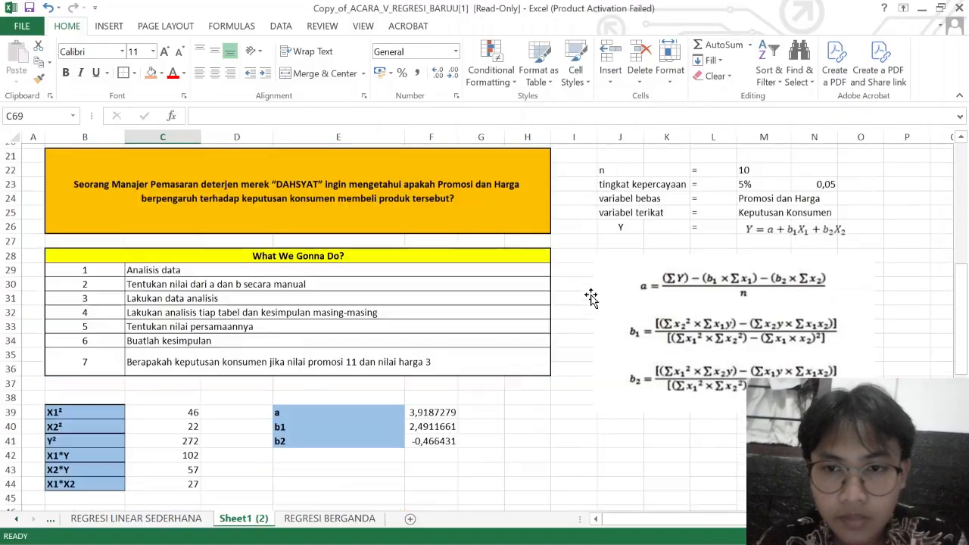
pyautogui.click(788, 244)
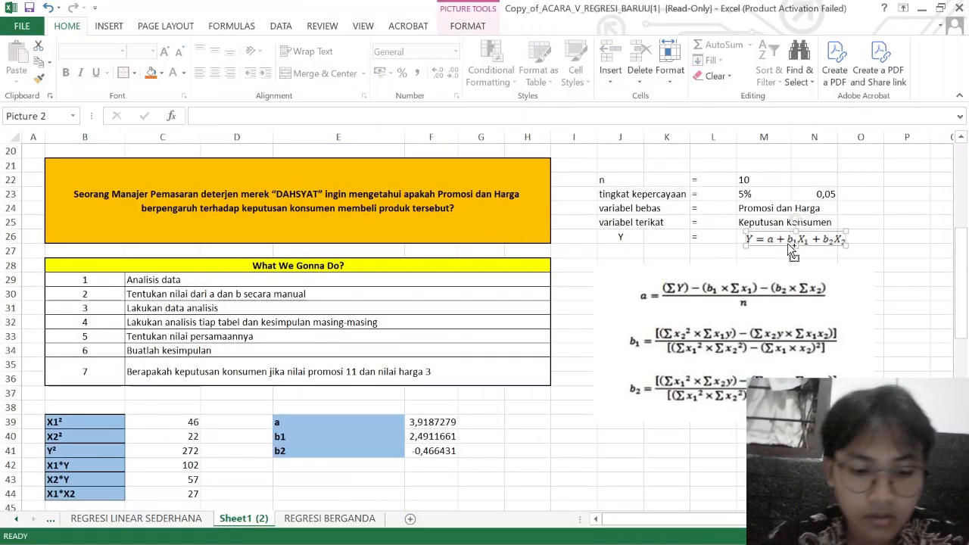
pyautogui.scroll(-13, 789, 246)
pyautogui.scroll(-3, 788, 246)
pyautogui.scroll(3, 788, 246)
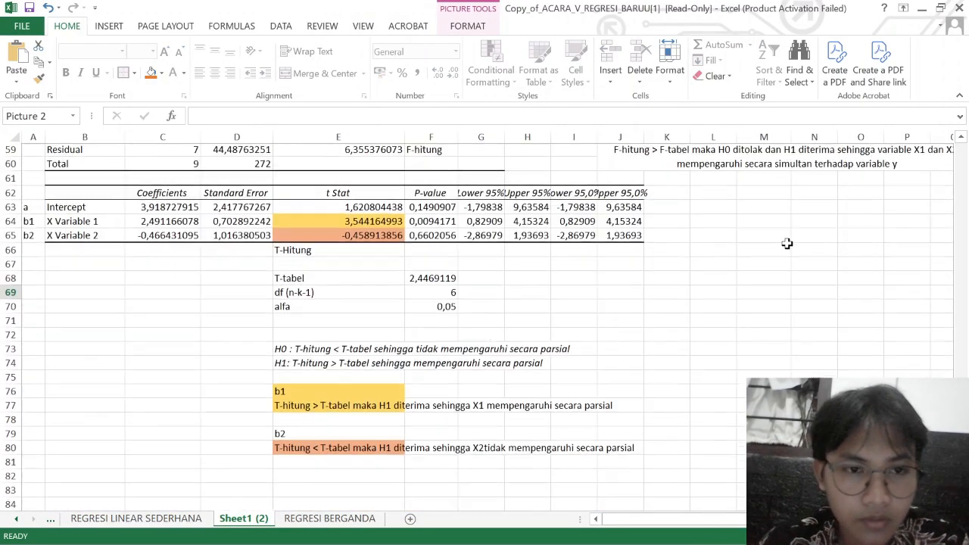
pyautogui.click(53, 265)
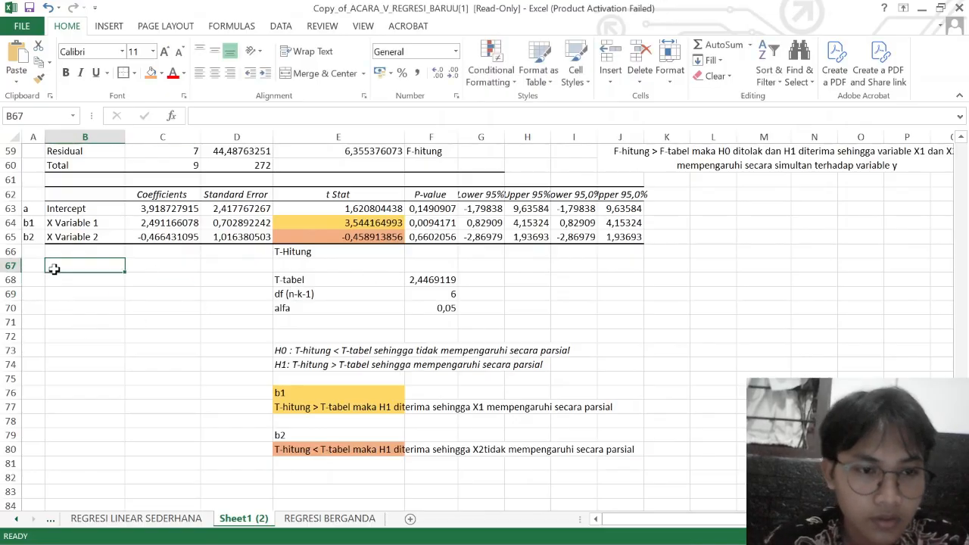
pyautogui.hotkey('ctrl', 'v')
pyautogui.moveTo(81, 266); pyautogui.dragTo(97, 271)
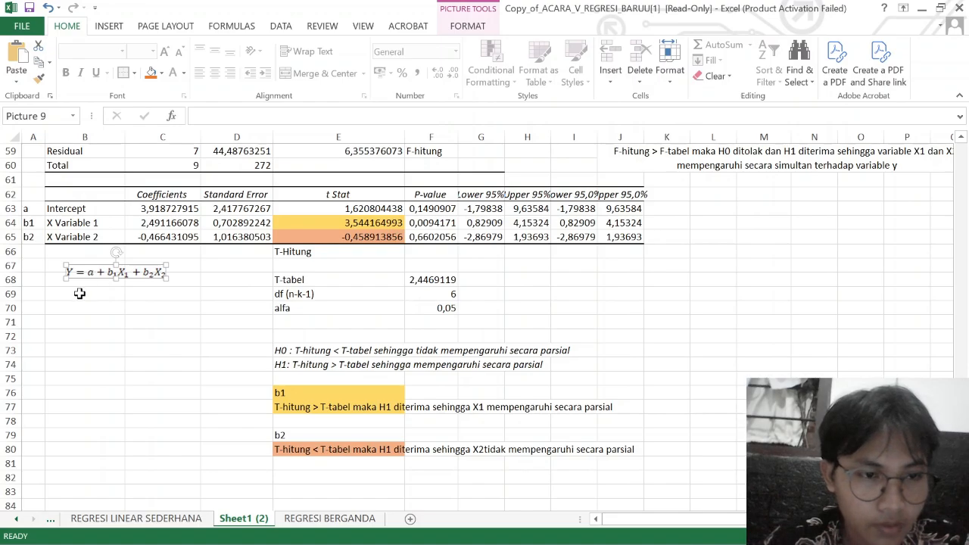
# Enter "Y =" in B69 below the equation picture and append the Intercept coefficient copied from C63.
pyautogui.click(80, 294)
pyautogui.write('Y =')
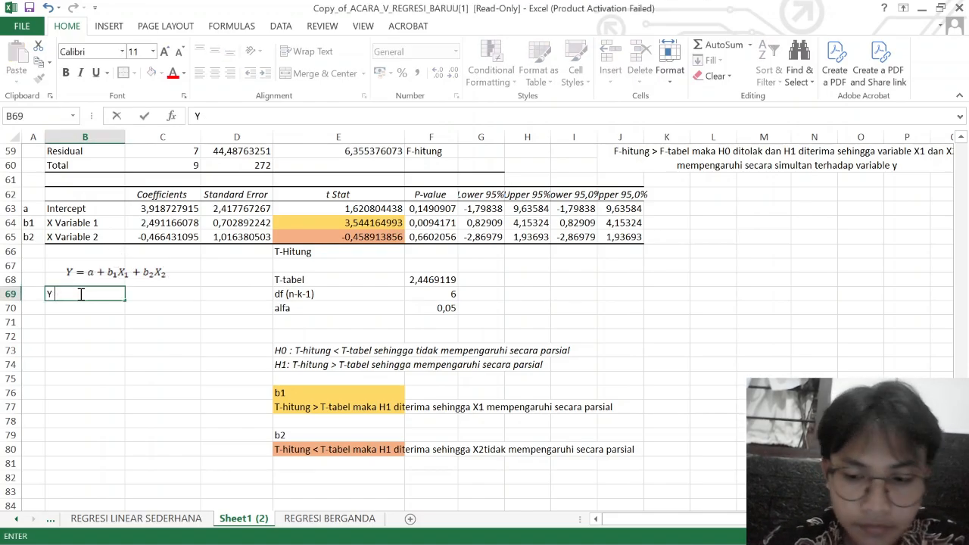
pyautogui.click(147, 209)
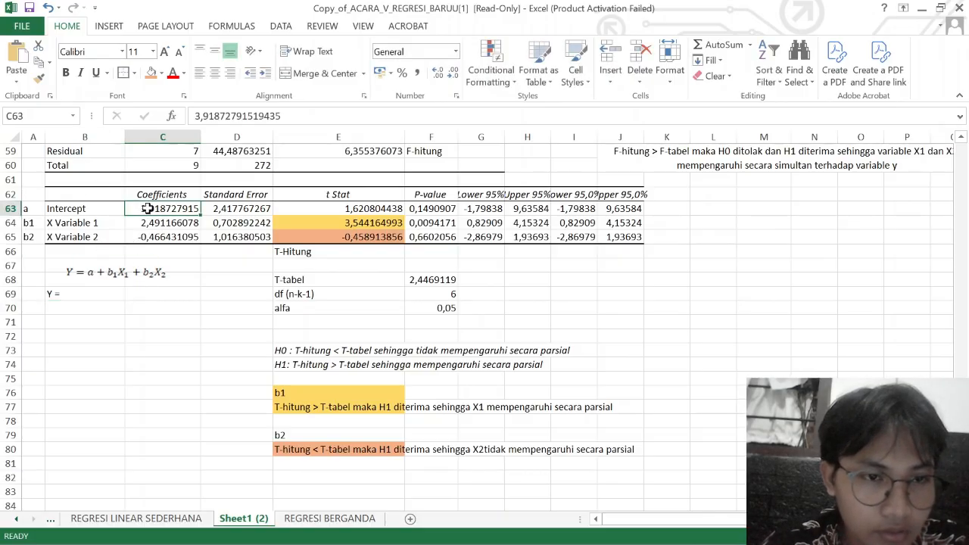
pyautogui.click(94, 295)
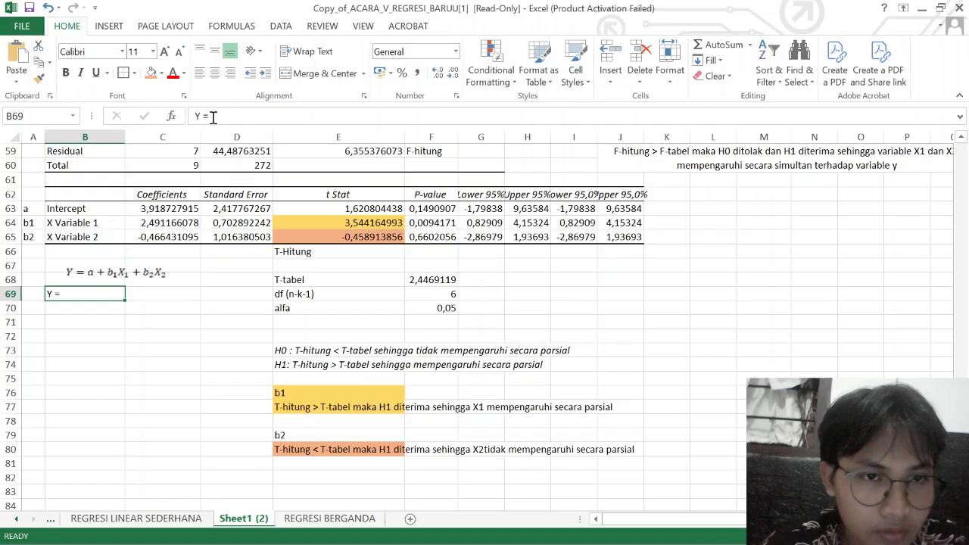
pyautogui.click(174, 209)
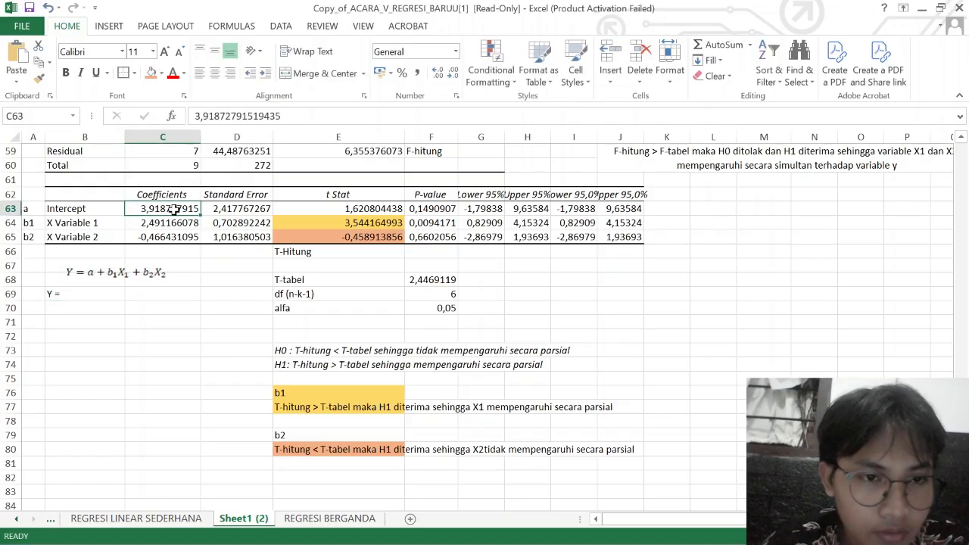
pyautogui.moveTo(284, 116); pyautogui.dragTo(190, 119)
pyautogui.hotkey('ctrl', 'c')
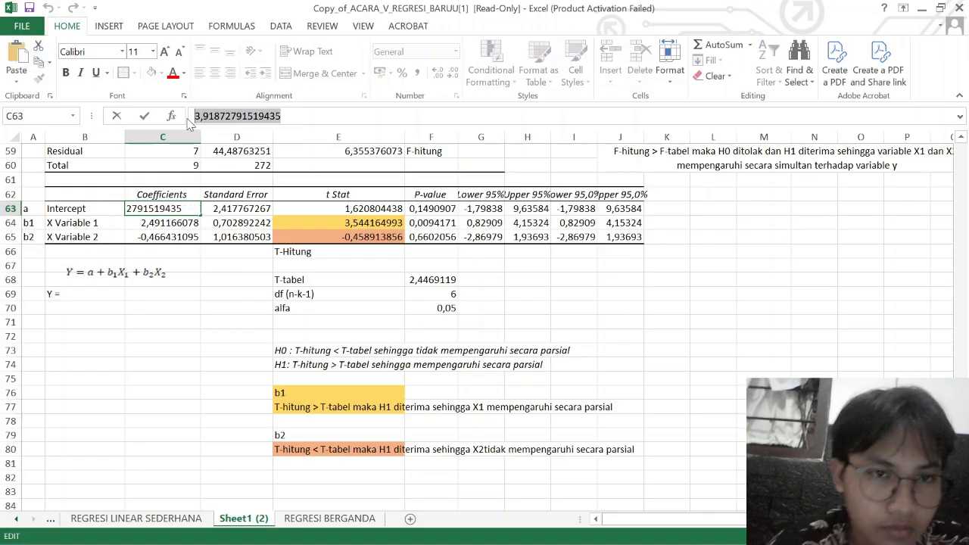
pyautogui.click(95, 294)
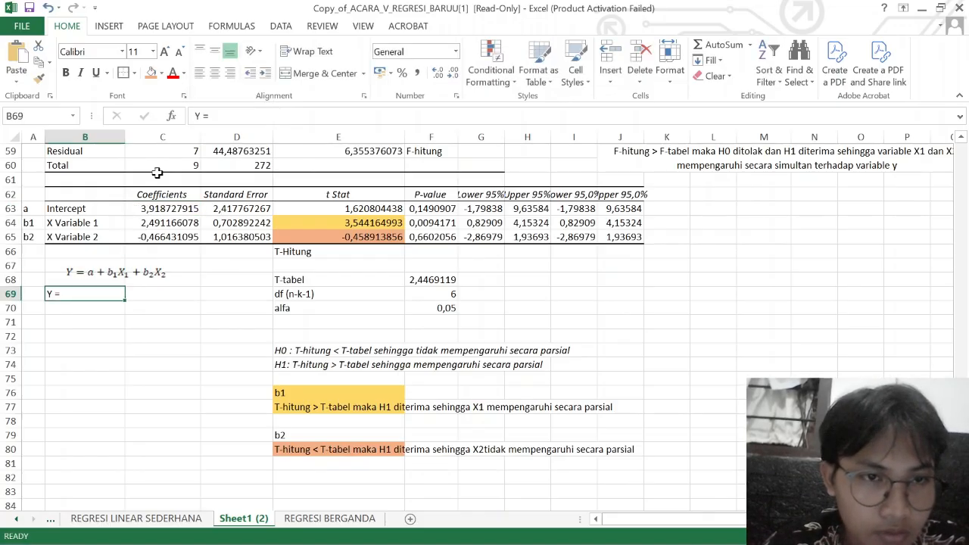
pyautogui.click(220, 116)
pyautogui.hotkey('ctrl', 'v')
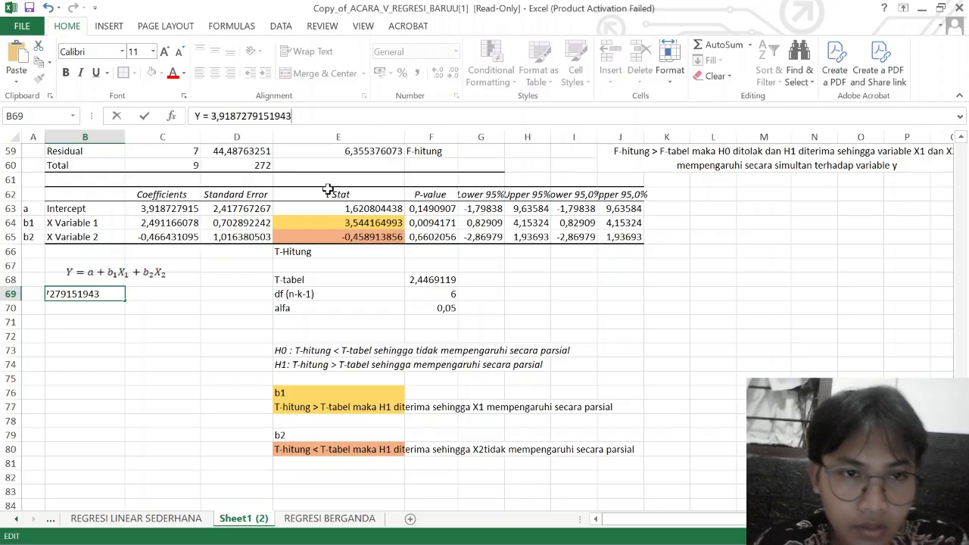
# Shorten the intercept in B69 to 3,918 and complete the equation as "Y = 3,918 + 2,491X1 - 0,458X2".
pyautogui.press('BackSpace')
pyautogui.press('BackSpace')
pyautogui.press('BackSpace')
pyautogui.press('BackSpace')
pyautogui.press('BackSpace')
pyautogui.press('BackSpace')
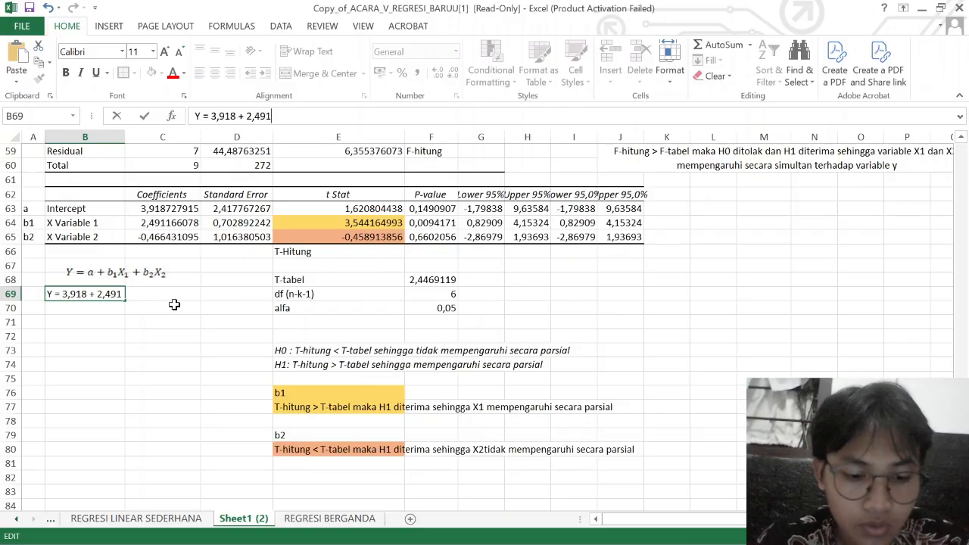
pyautogui.write('X1 -')
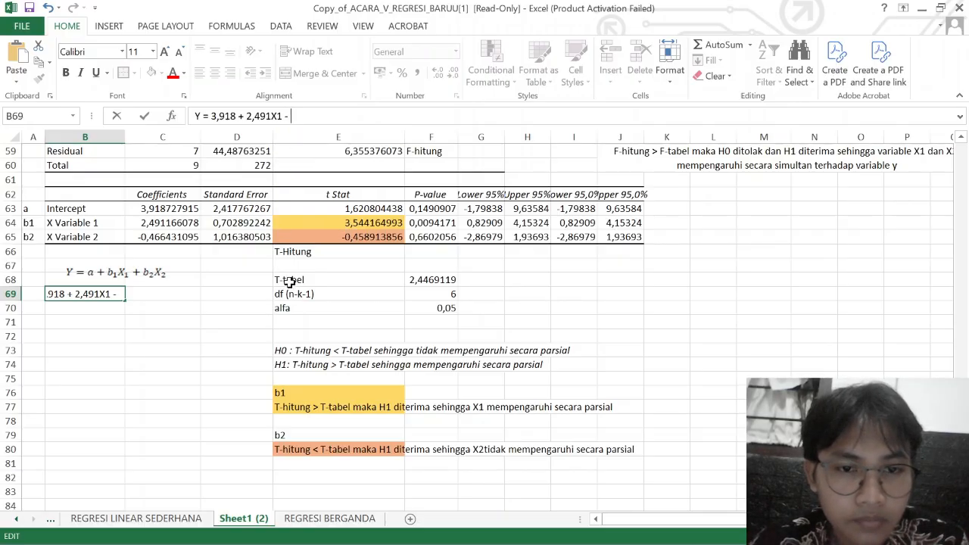
pyautogui.write('0,458')
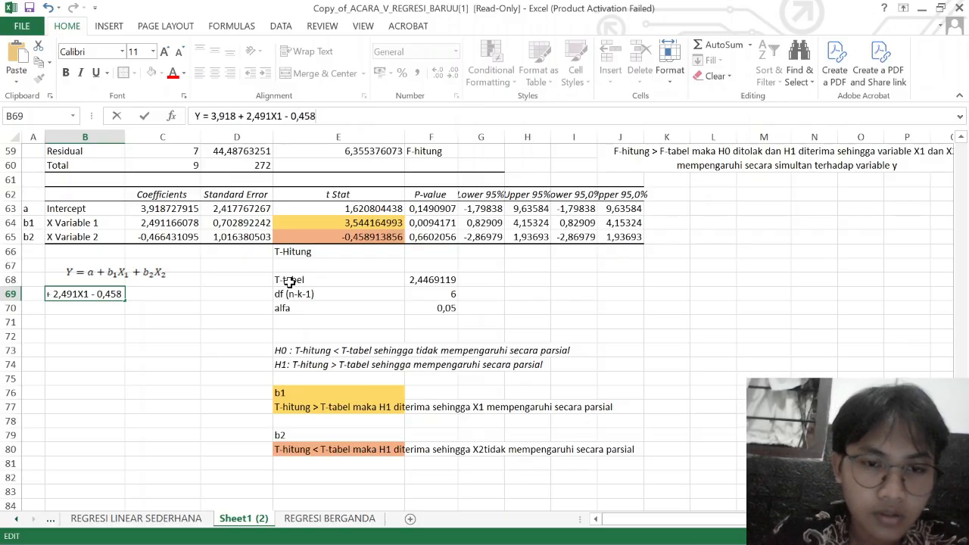
pyautogui.write('X2')
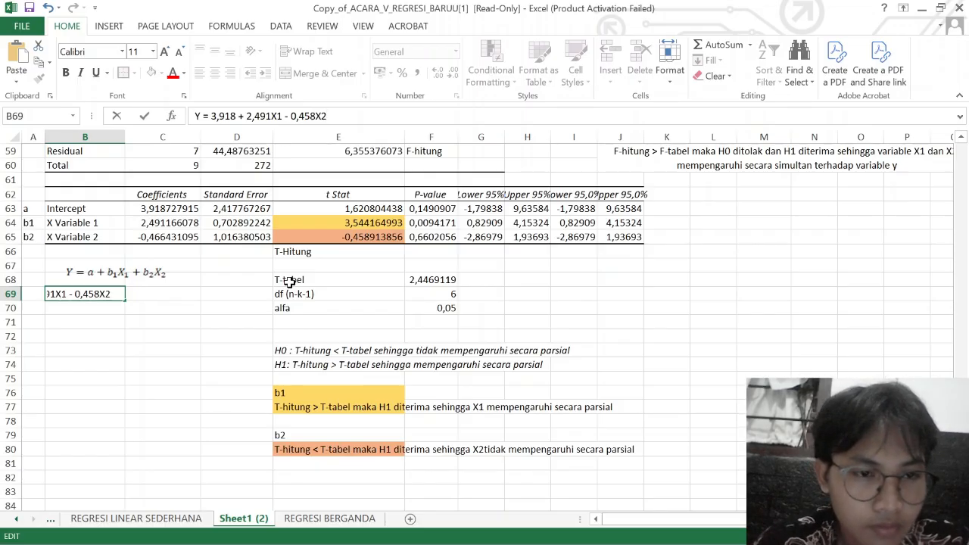
pyautogui.press('Return')
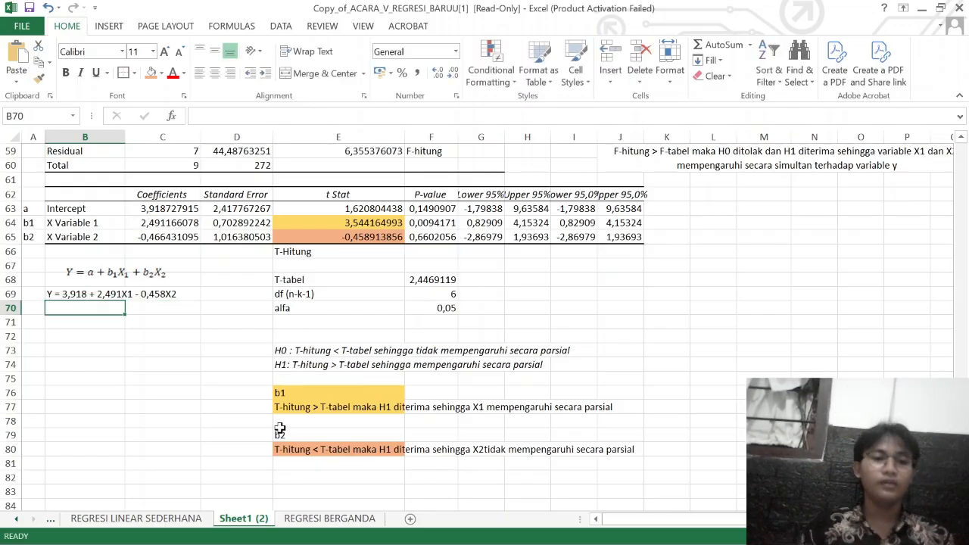
# Enter the heading "KESIMPULAN" in B82 below the T test conclusions and make it bold.
pyautogui.click(86, 341)
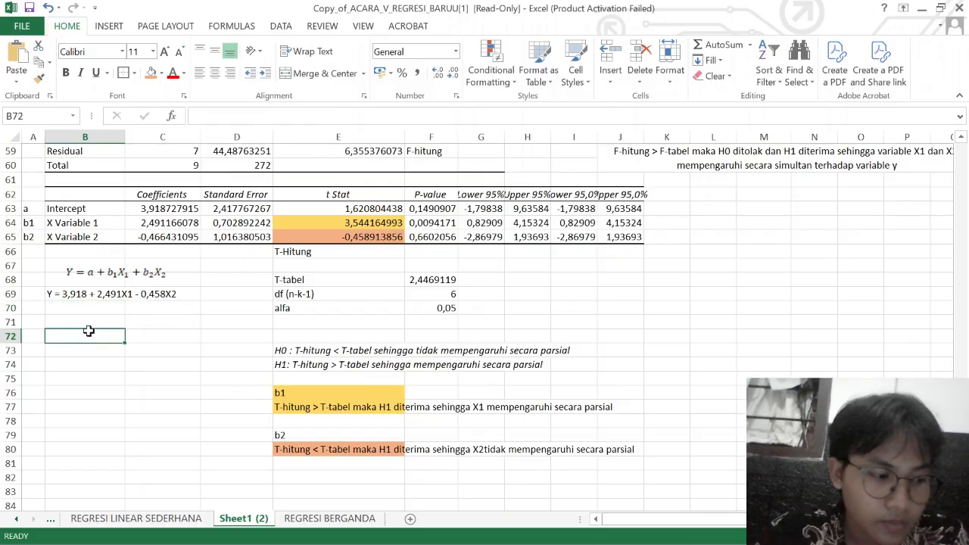
pyautogui.scroll(-2, 125, 411)
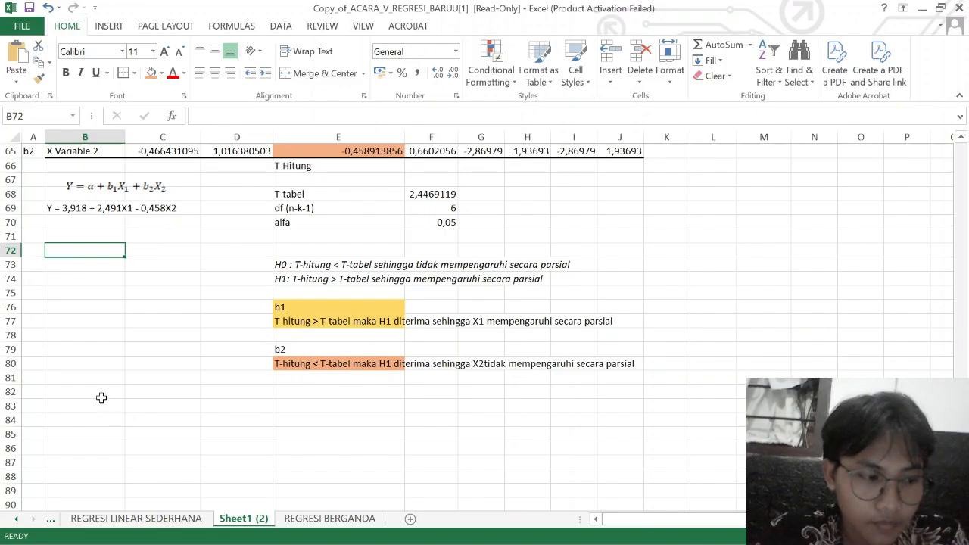
pyautogui.click(101, 398)
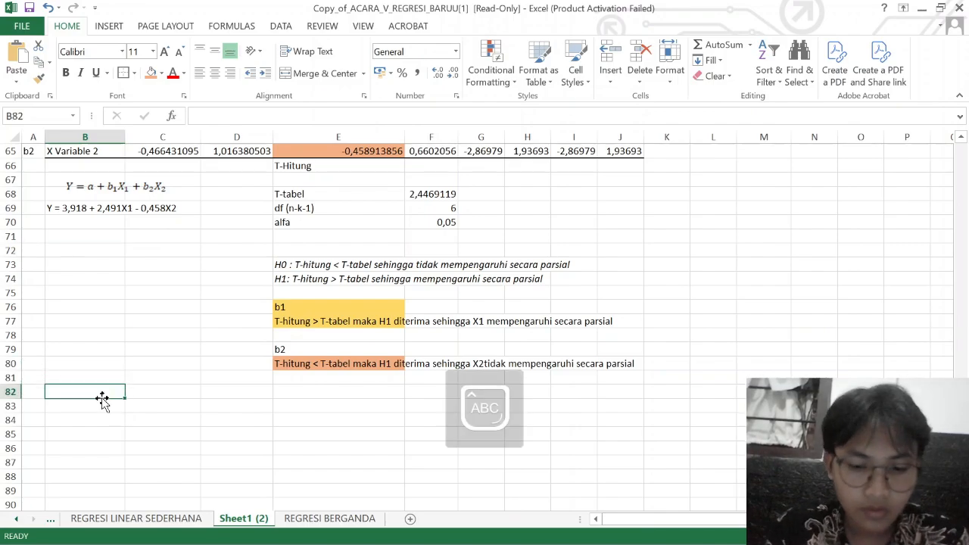
pyautogui.write('KESIMPULAM')
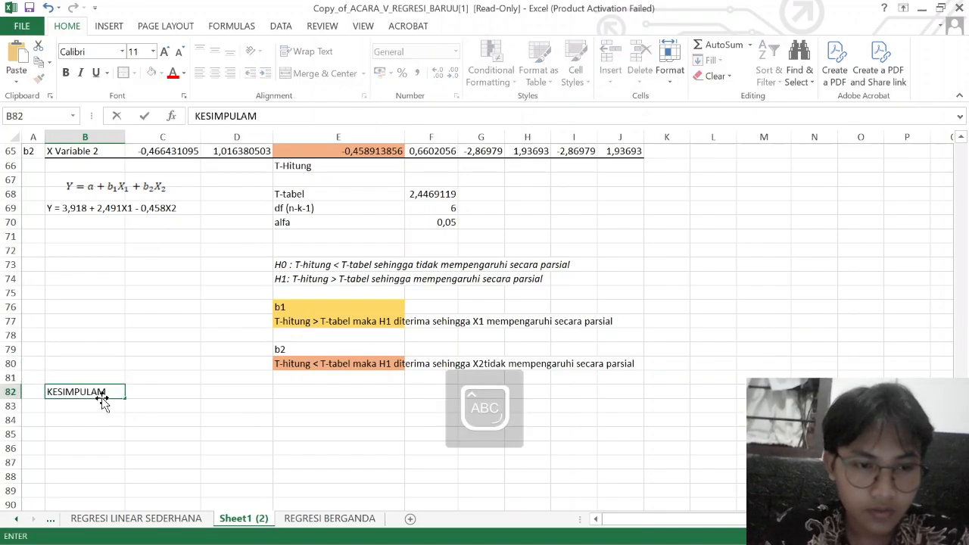
pyautogui.press('BackSpace')
pyautogui.write('N')
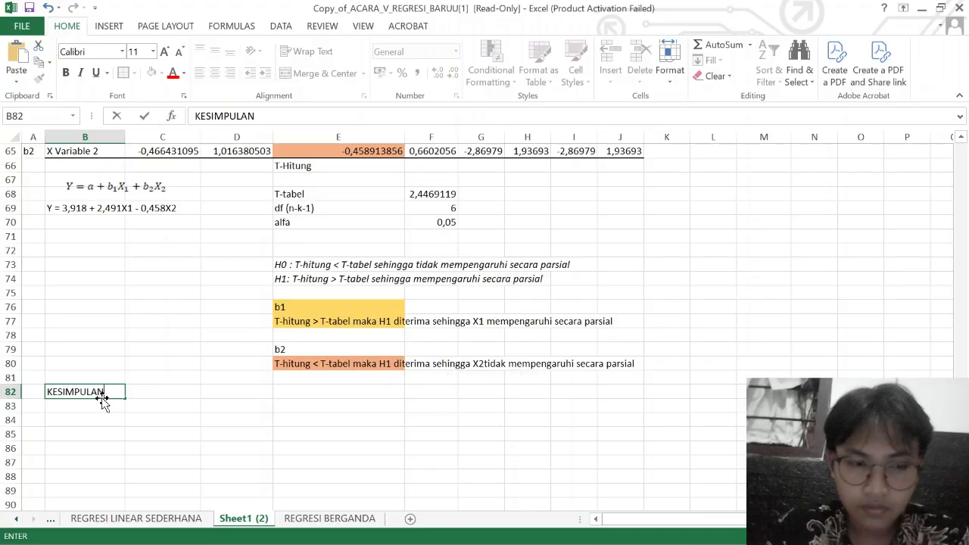
pyautogui.press('Return')
pyautogui.click(102, 397)
pyautogui.hotkey('ctrl', 'b')
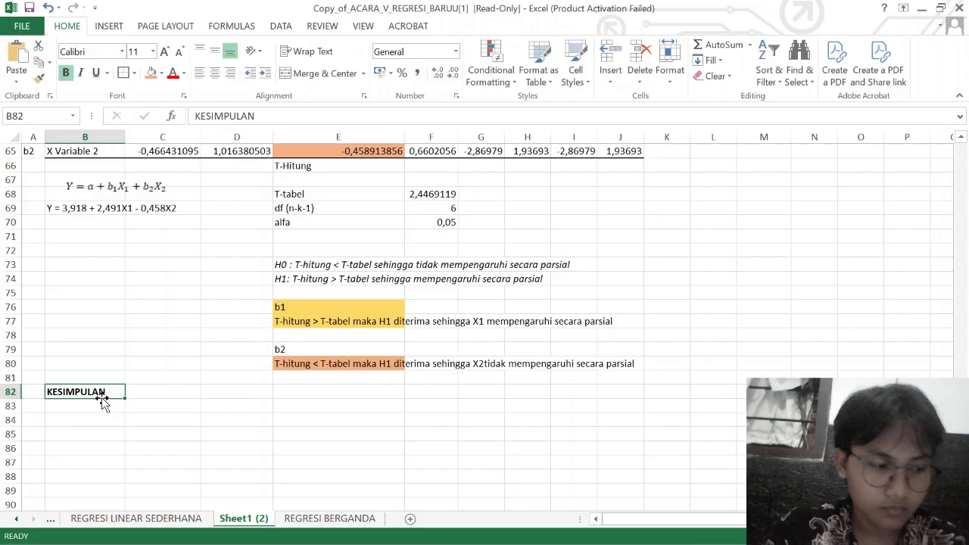
# Enter the item number 1 in A83, below and beside the KESIMPULAN heading.
pyautogui.press('Return')
pyautogui.press('capslock')
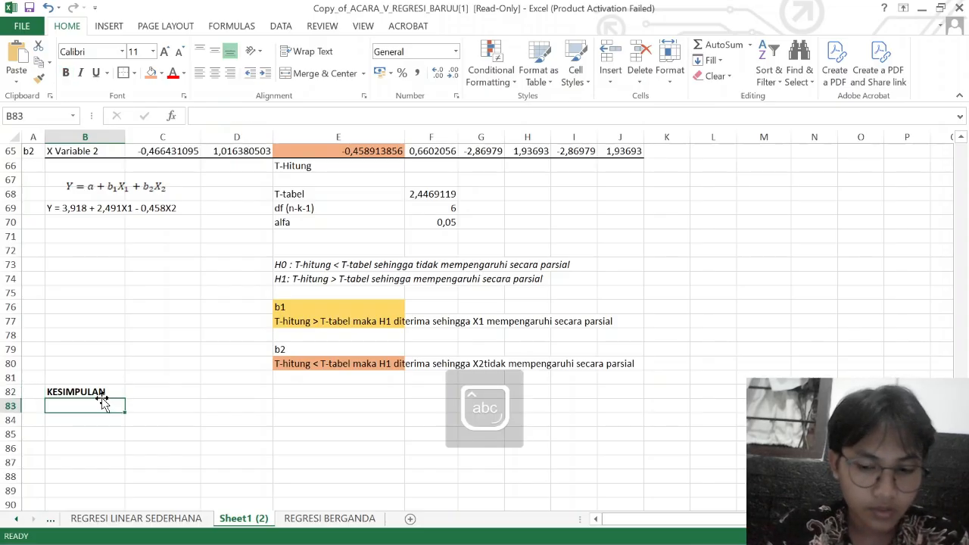
pyautogui.write('a.')
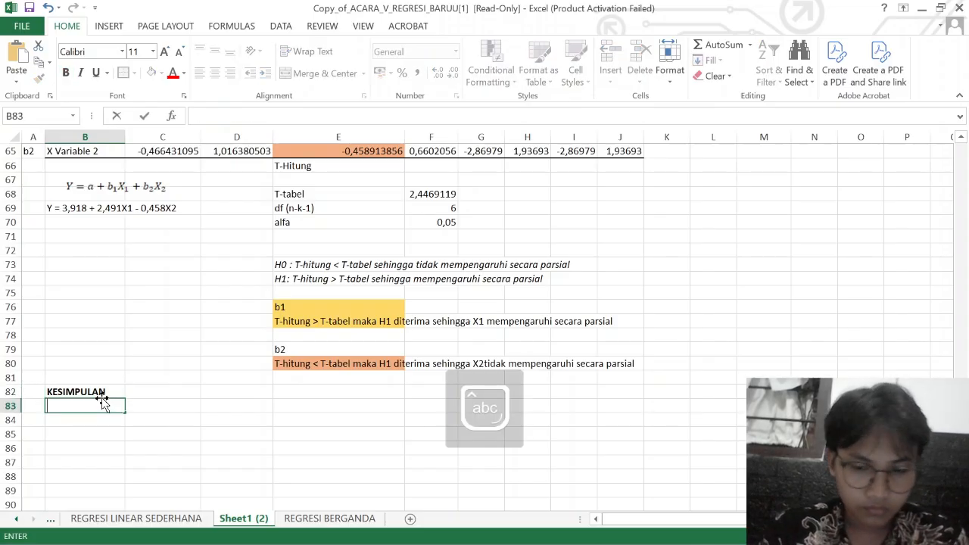
pyautogui.press('Left')
pyautogui.write('1.')
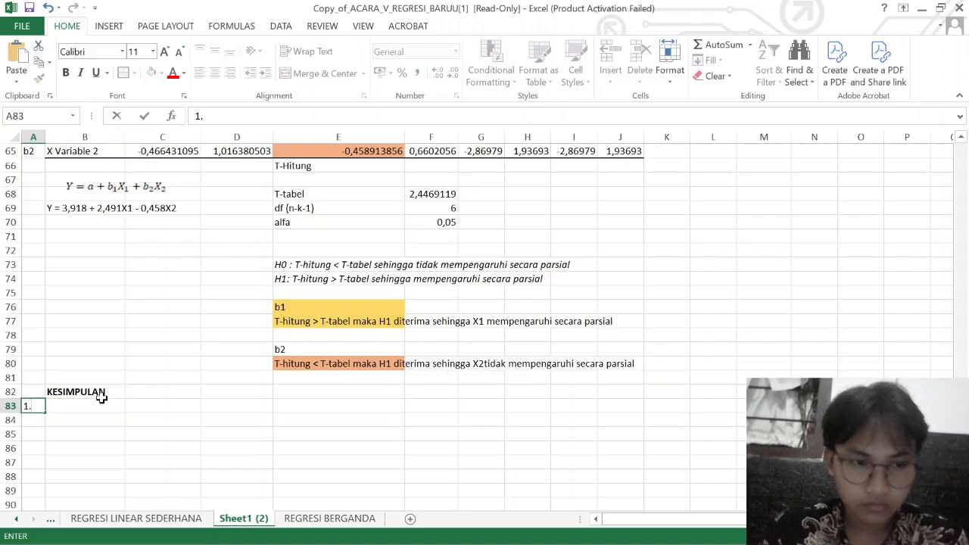
pyautogui.click(104, 403)
pyautogui.press('Left')
pyautogui.write('1')
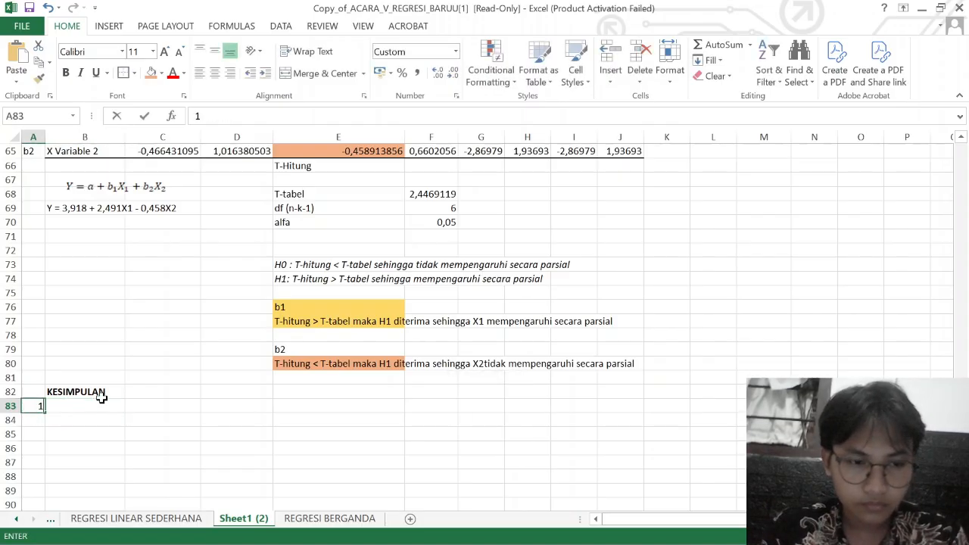
pyautogui.press('Right')
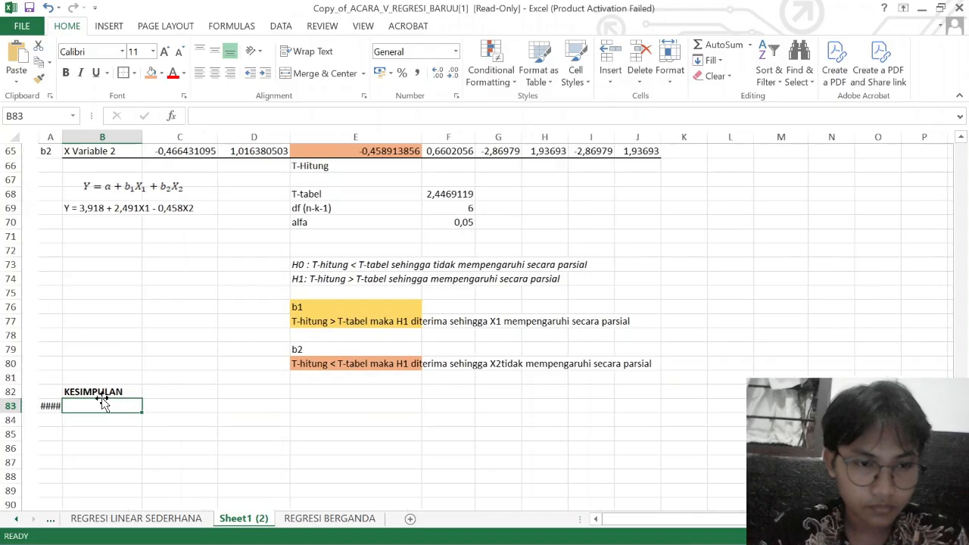
# Re-enter 1 in A83 and set the cell's number format to General.
pyautogui.scroll(2, 91, 366)
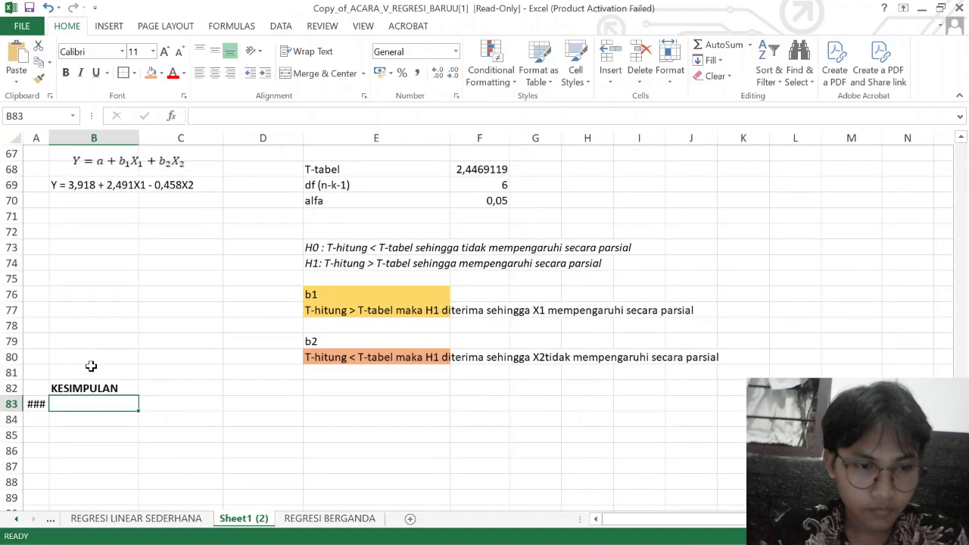
pyautogui.click(39, 418)
pyautogui.press('Up')
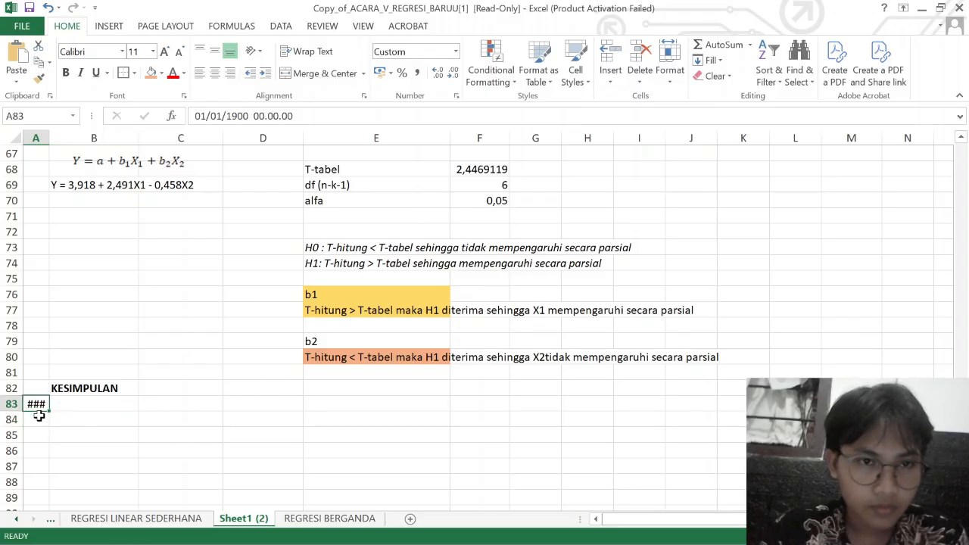
pyautogui.write('1')
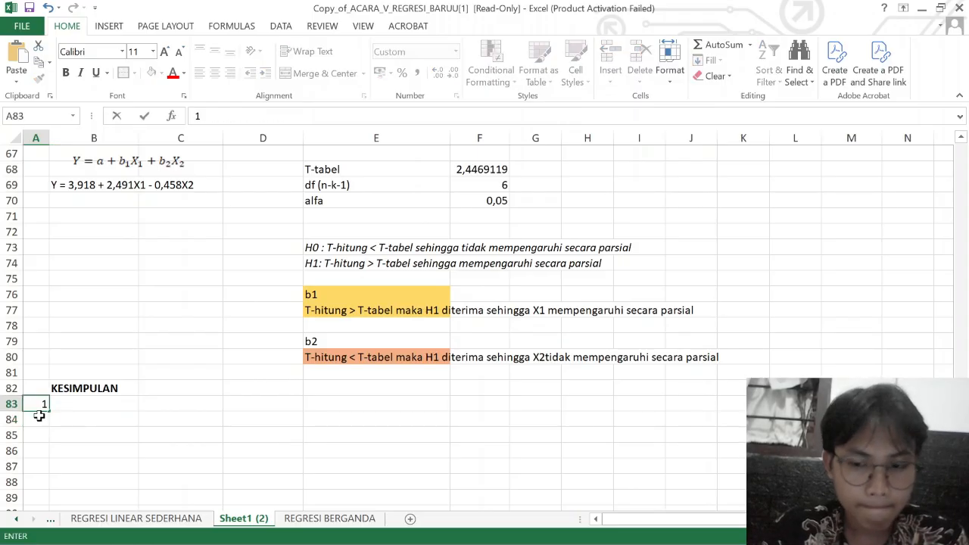
pyautogui.press('Return')
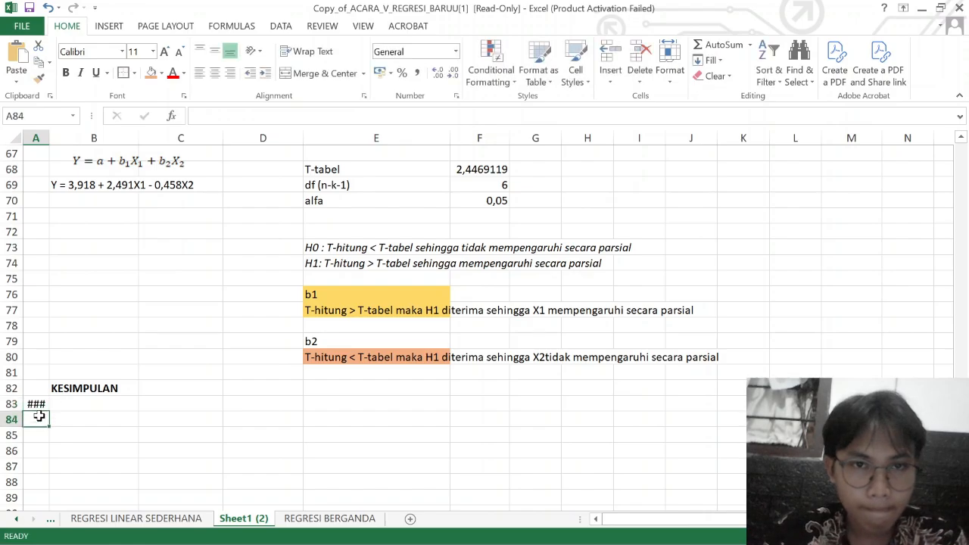
pyautogui.press('Up')
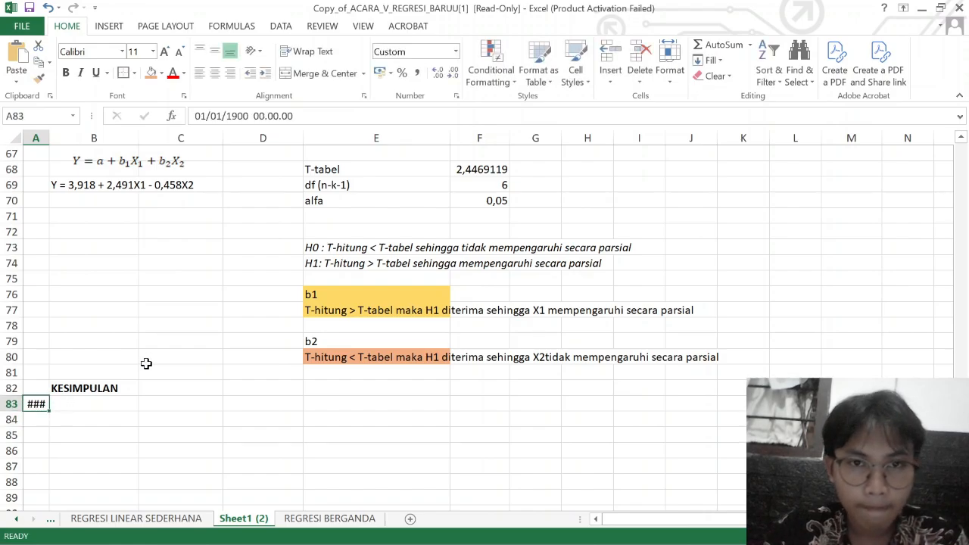
pyautogui.click(456, 51)
pyautogui.click(445, 80)
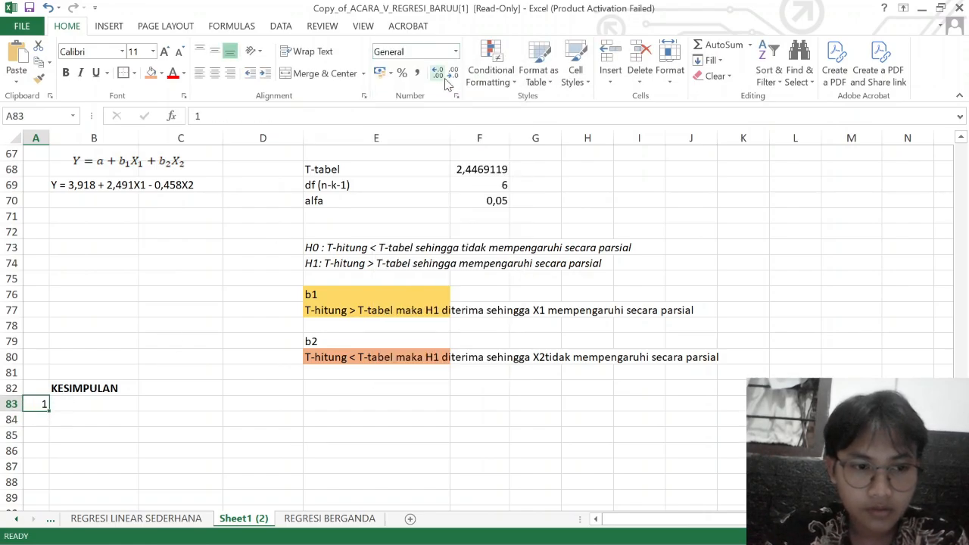
# Copy the numbering cell A83 down to A84 and change the copy to 2.
pyautogui.moveTo(48, 411); pyautogui.dragTo(48, 426)
pyautogui.click(43, 421)
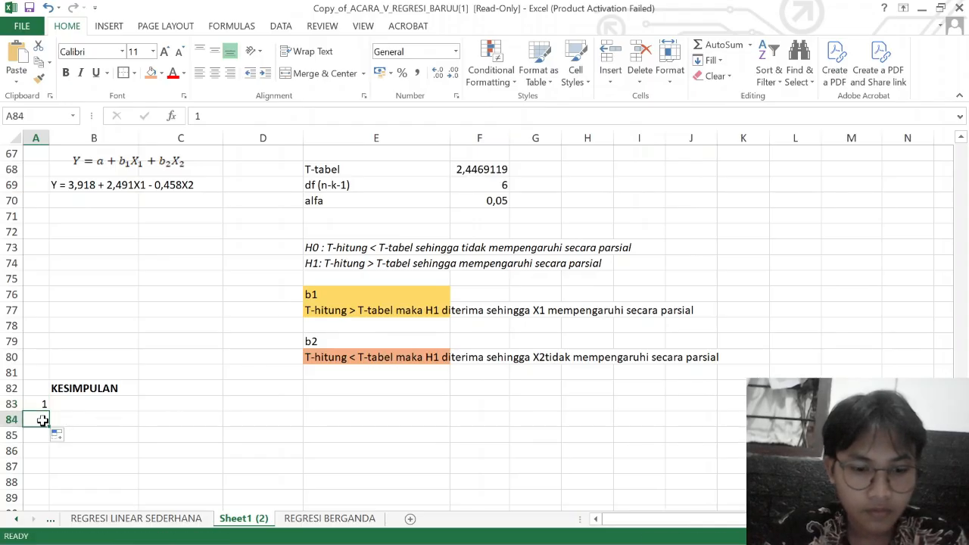
pyautogui.write('2')
pyautogui.press('Tab')
pyautogui.press('Up')
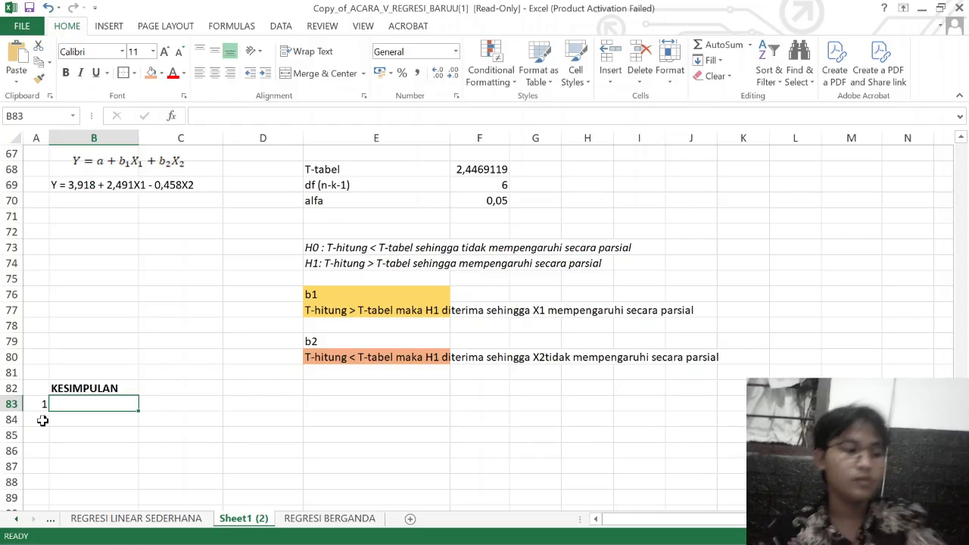
# Write the first conclusion in B83: "Setiap penambahan 1% nilai promosi maka variabel y akan bertambah sebesar 2,49".
pyautogui.write('Seti')
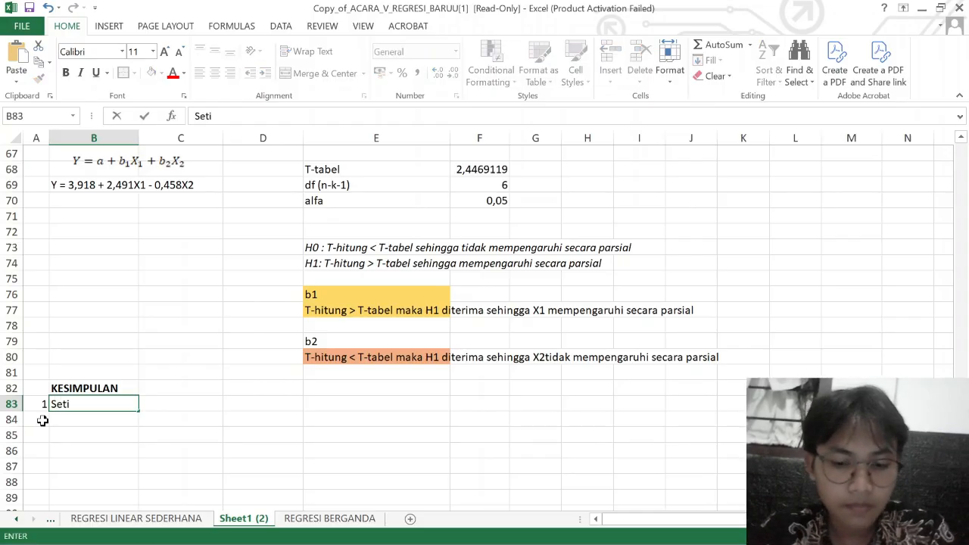
pyautogui.write('ap penamba')
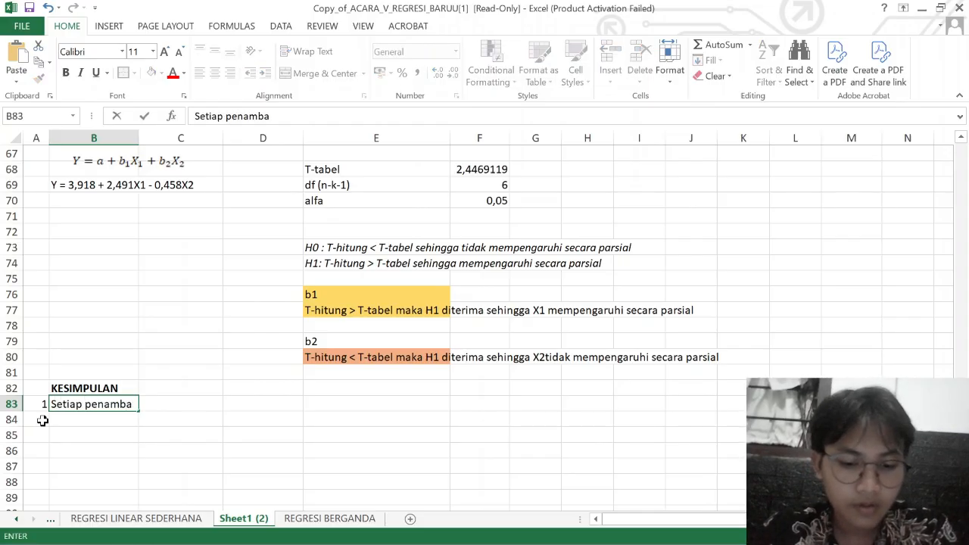
pyautogui.write('han 1')
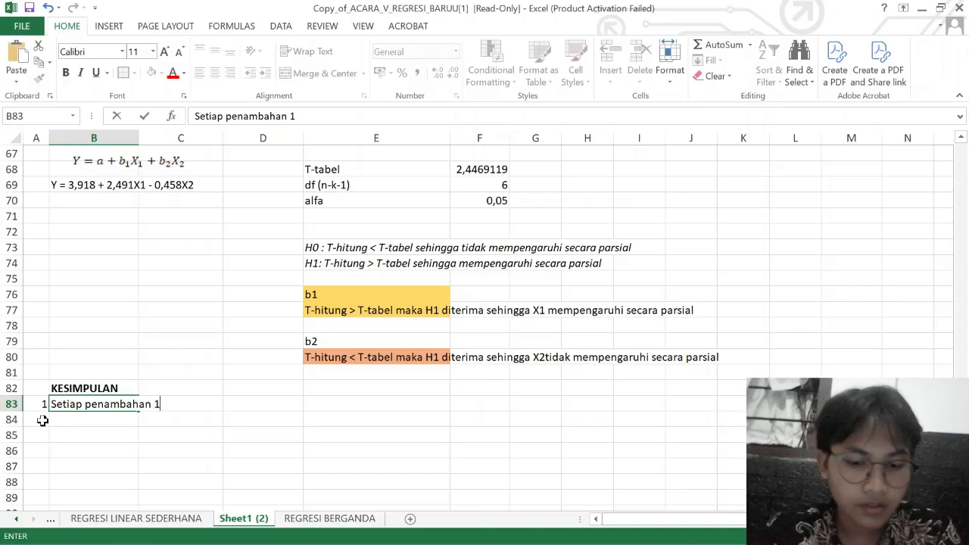
pyautogui.write('%')
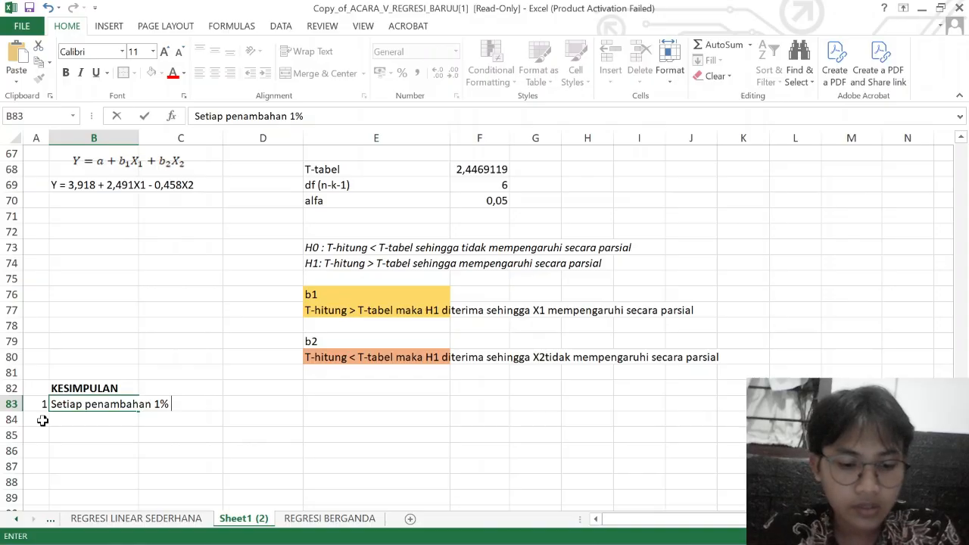
pyautogui.write(' nilai p')
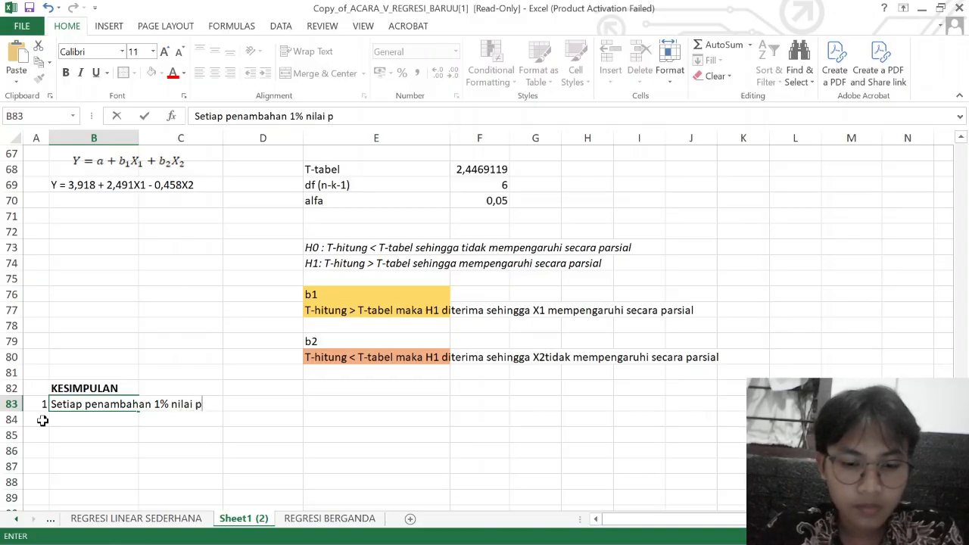
pyautogui.write('romosi')
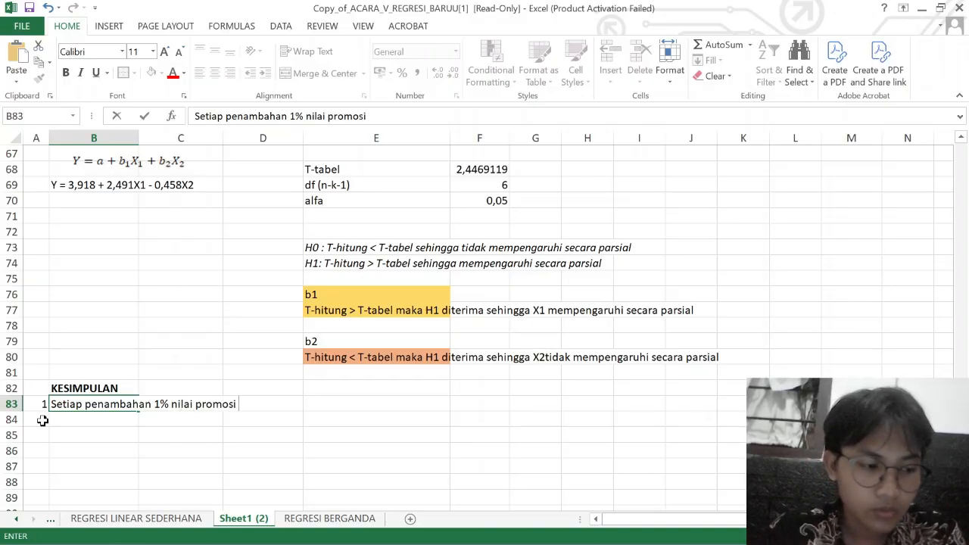
pyautogui.write(' maka')
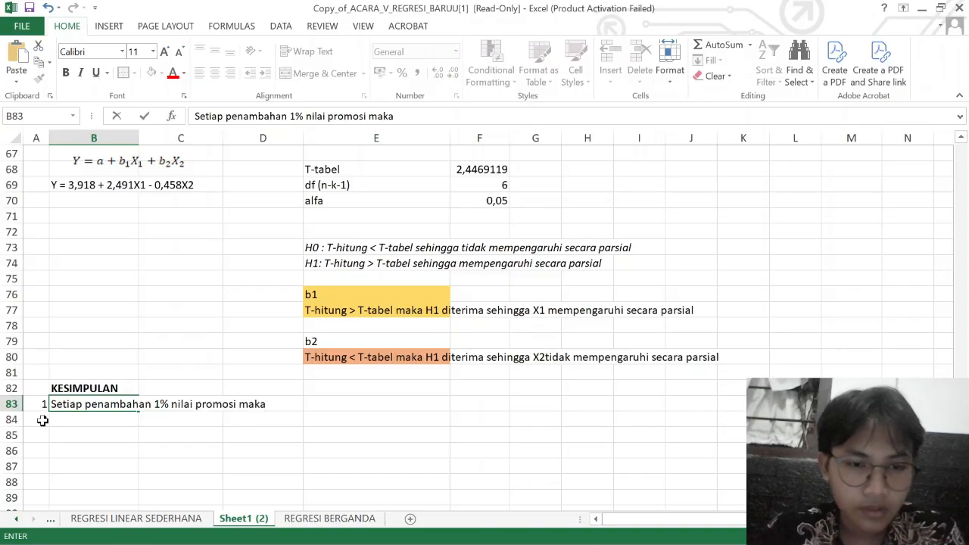
pyautogui.write(' variabel')
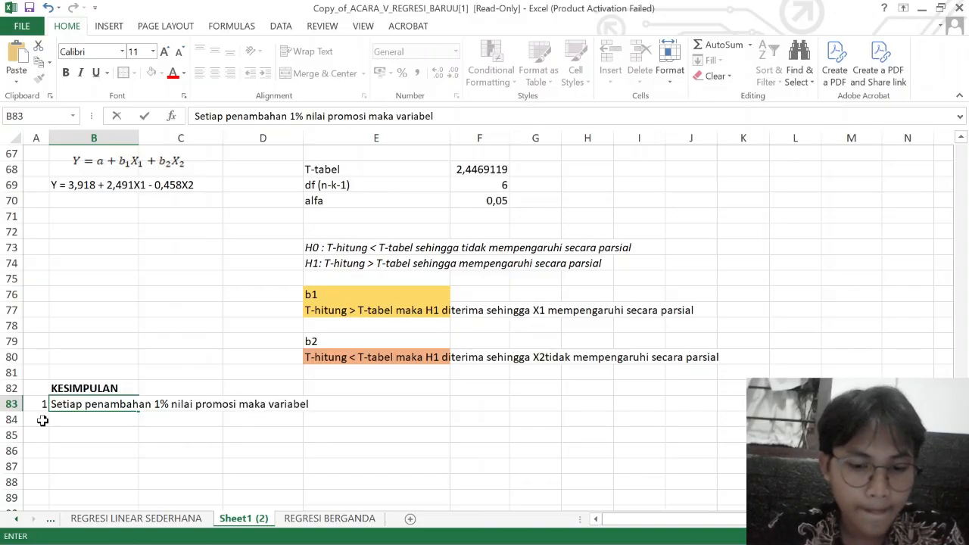
pyautogui.write(' y ak')
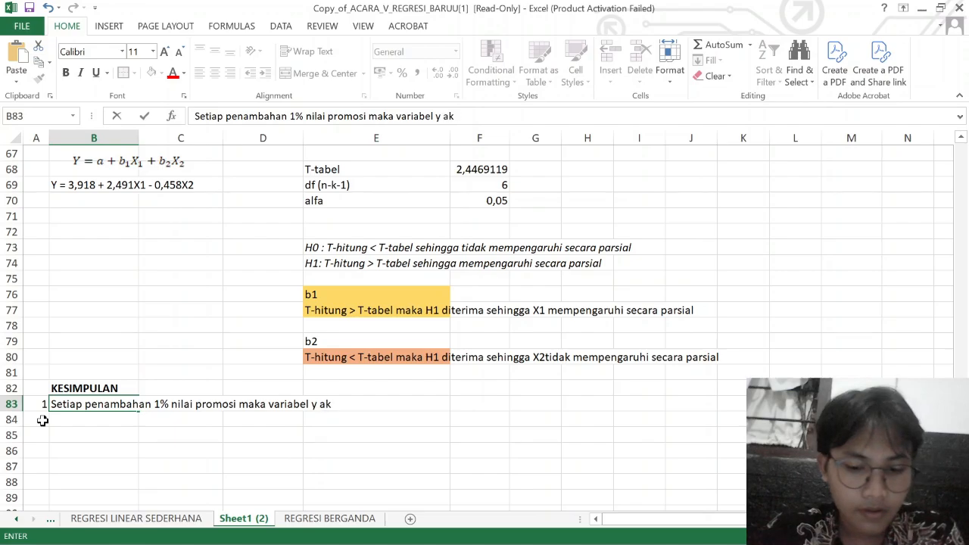
pyautogui.write('an bertambah se')
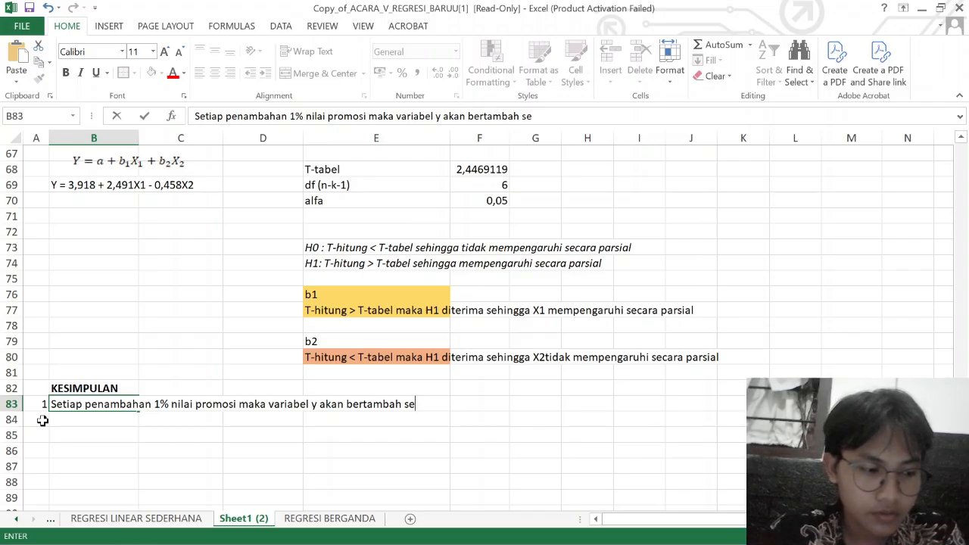
pyautogui.write('s')
pyautogui.press('BackSpace')
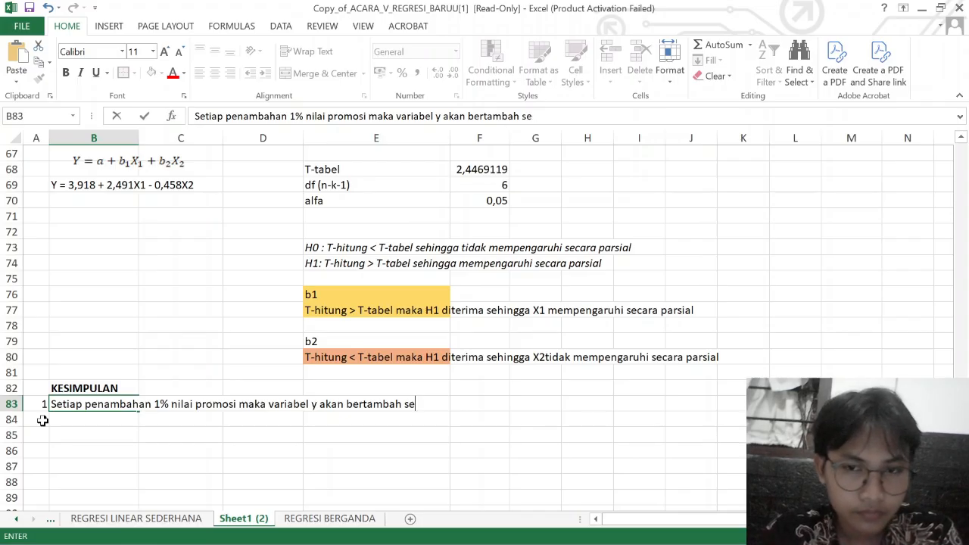
pyautogui.write('besar')
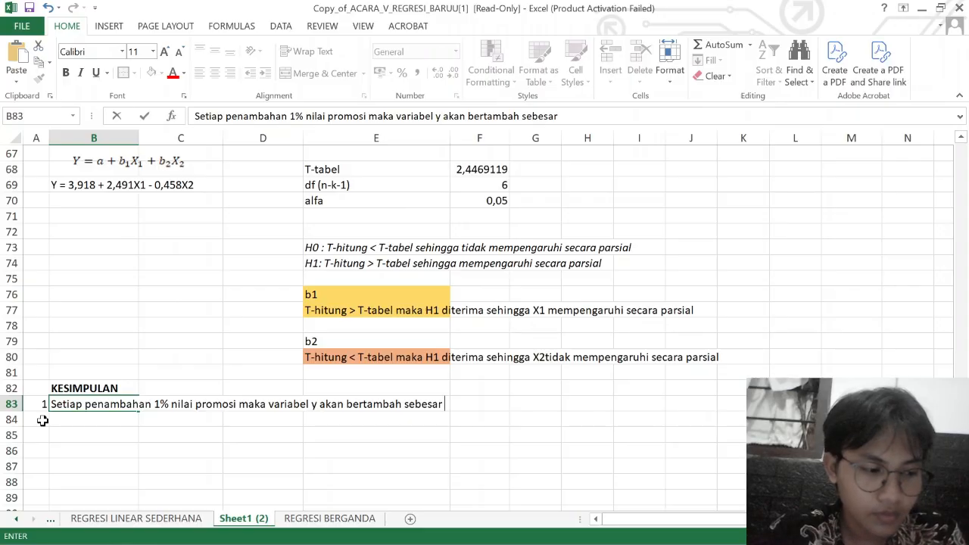
pyautogui.write(' 2,49')
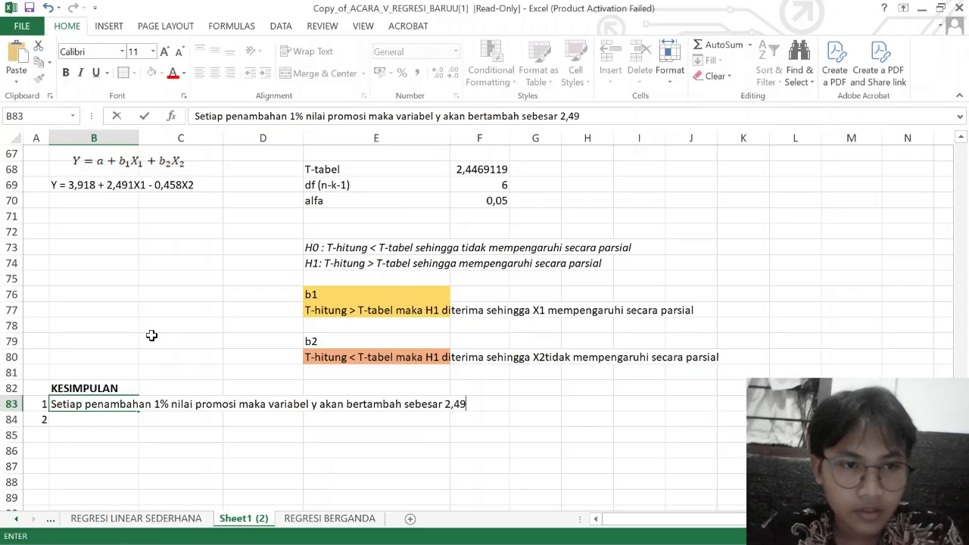
# Check the coefficients table and complete the B83 conclusion with "dan bernilai positif sehingga berbanding lurus".
pyautogui.scroll(3, 162, 331)
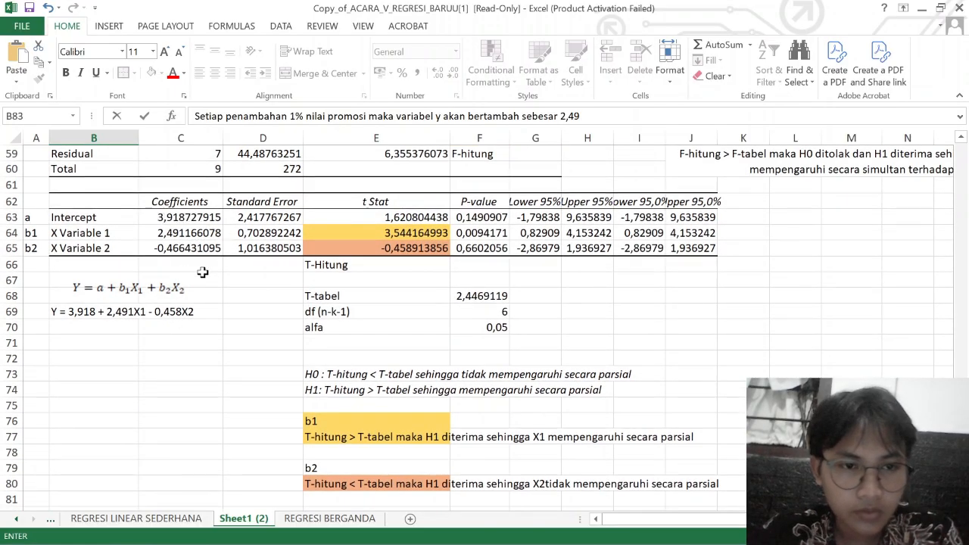
pyautogui.scroll(-2, 202, 272)
pyautogui.scroll(1, 202, 272)
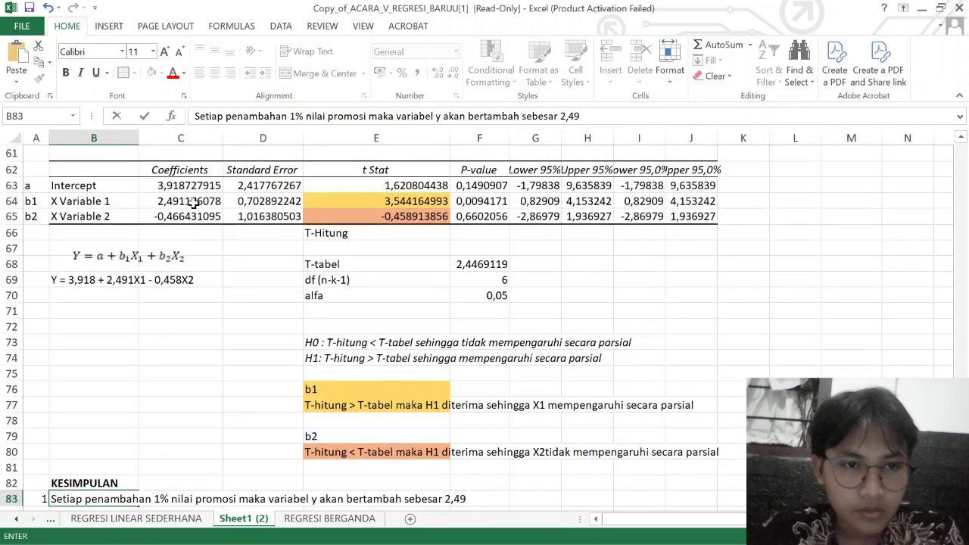
pyautogui.scroll(-1, 194, 298)
pyautogui.scroll(-1, 193, 298)
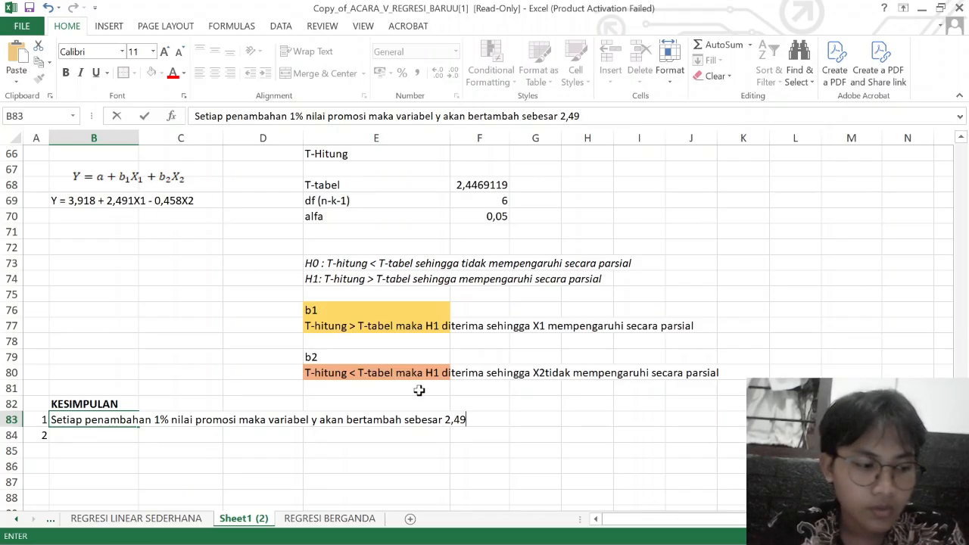
pyautogui.write('dan be')
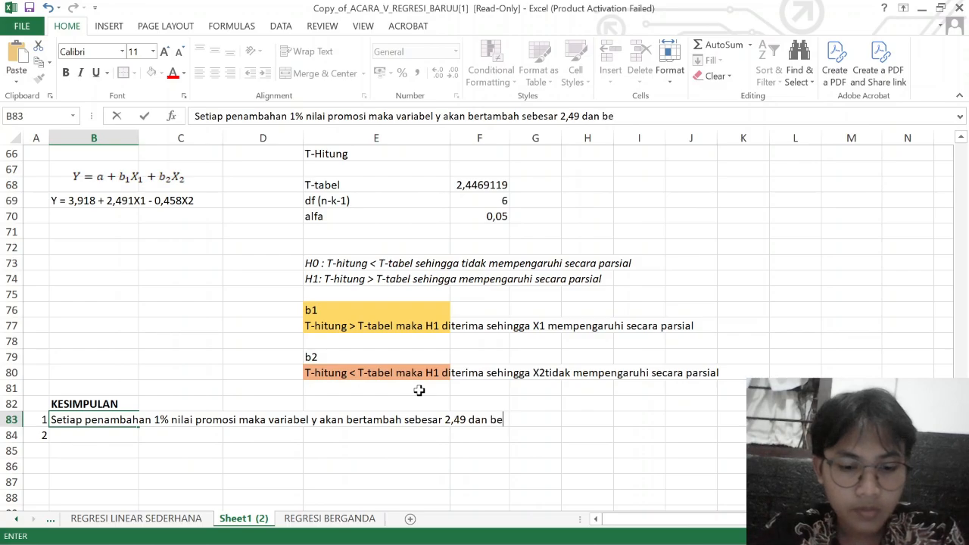
pyautogui.write('rnilai po')
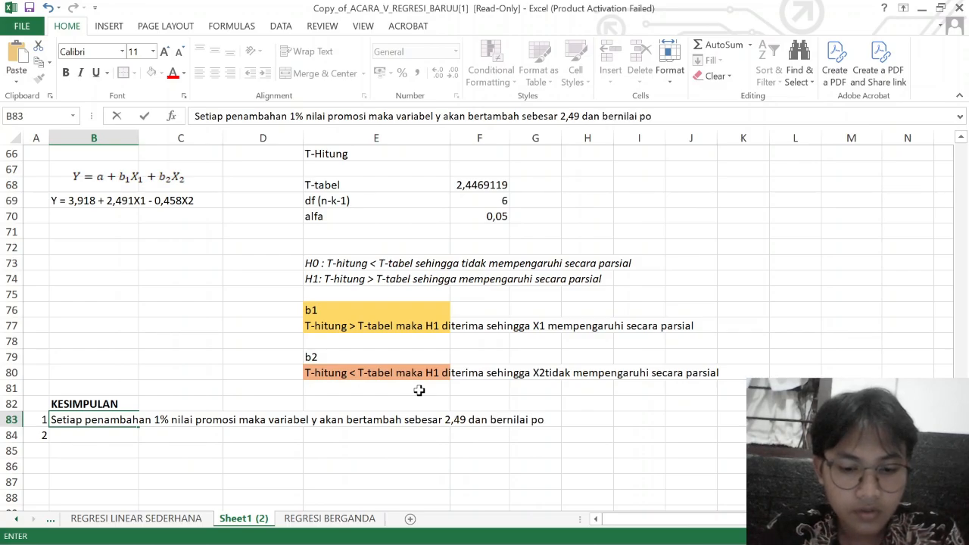
pyautogui.write('sitif sehi')
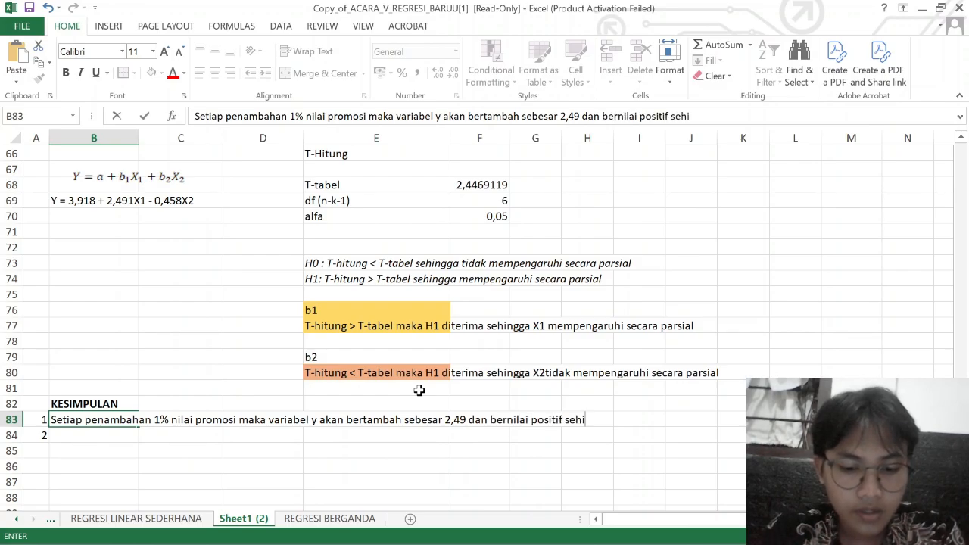
pyautogui.write('ngga berband')
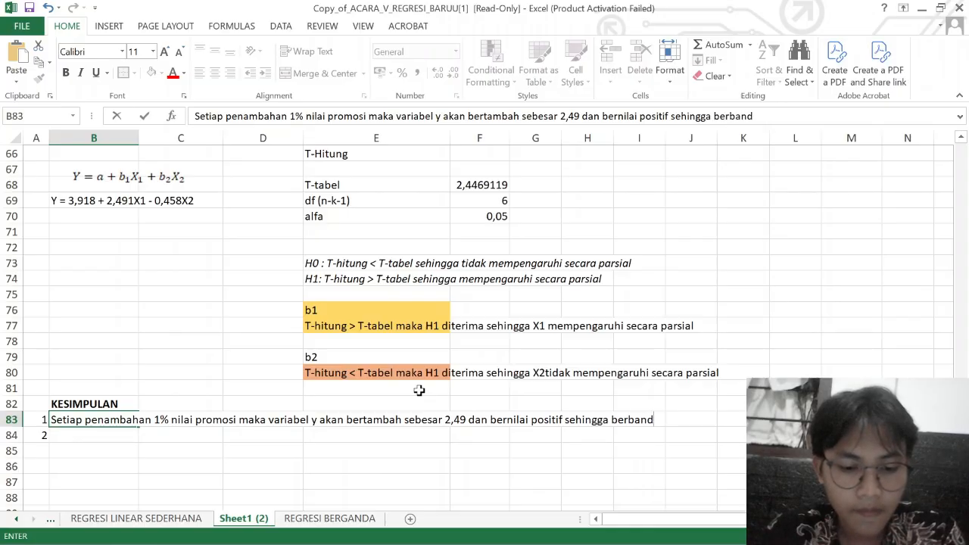
pyautogui.write('ing lurus')
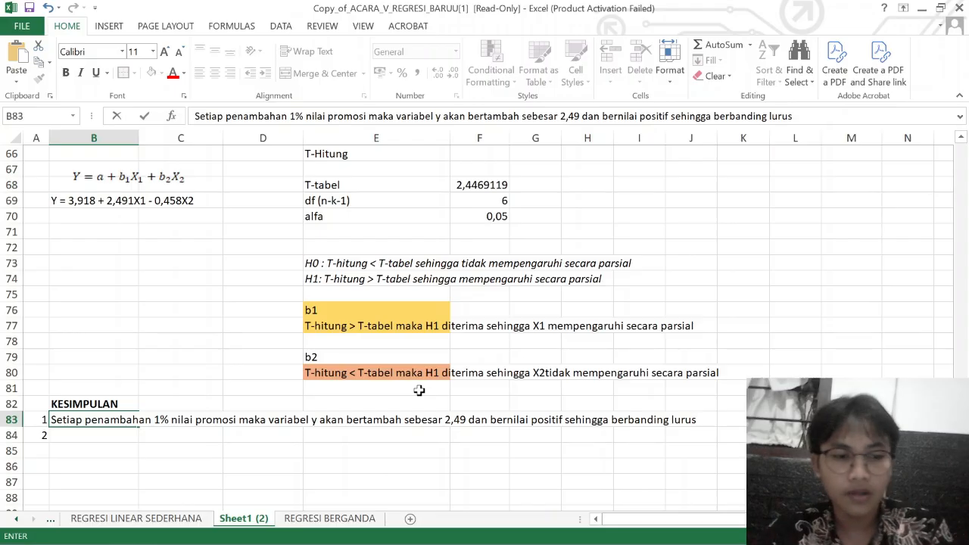
pyautogui.press('Return')
# Fill B84 with the same sentence as the first conclusion in B83.
pyautogui.write('S')
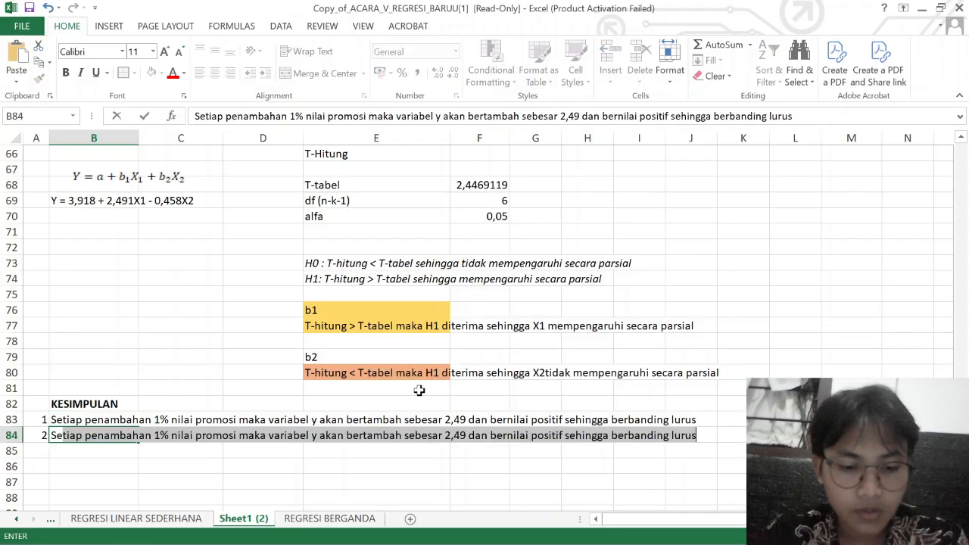
pyautogui.write('etiap')
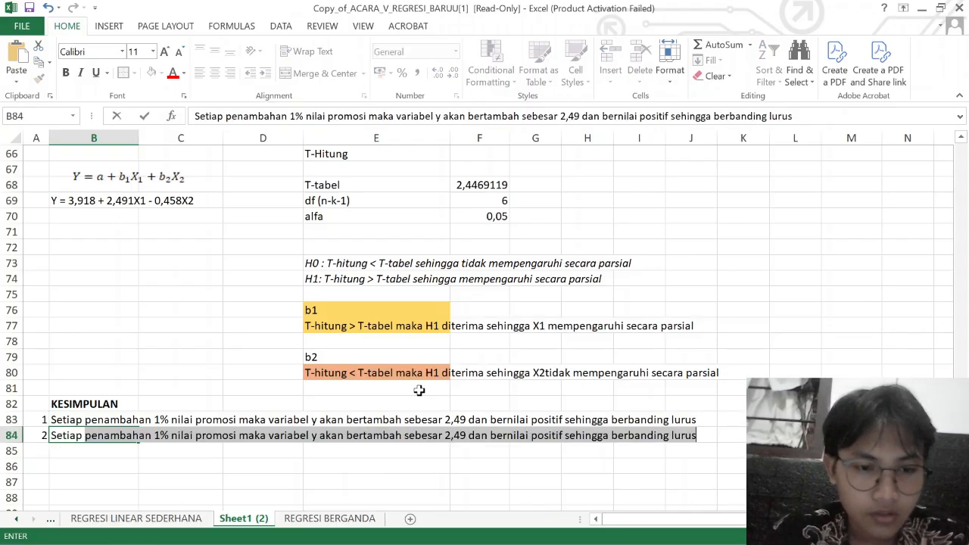
pyautogui.press('Return')
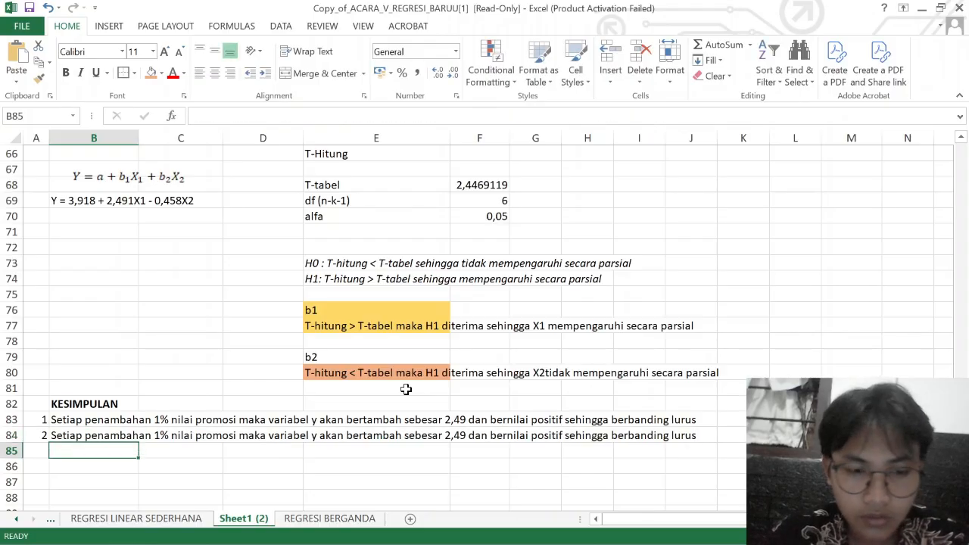
pyautogui.press('Up')
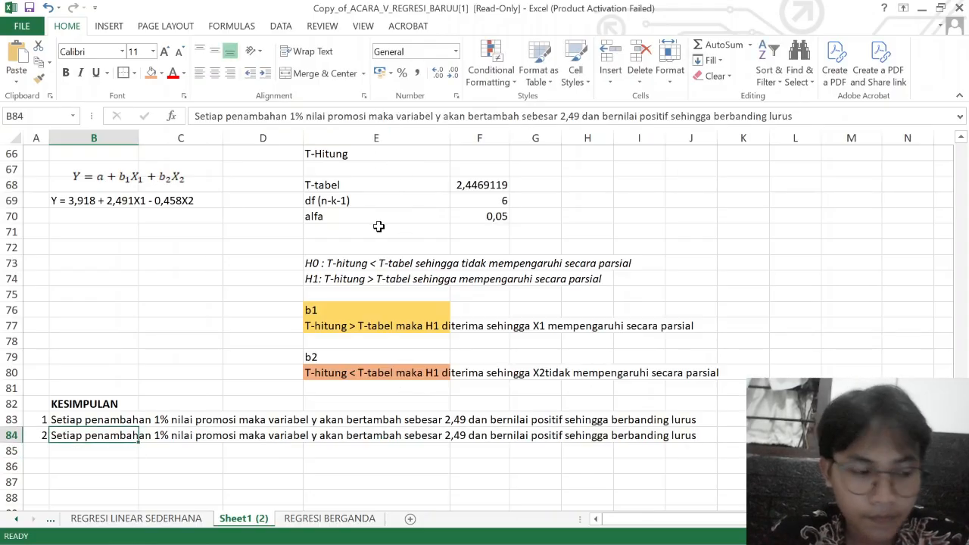
# Check the variable names in the data table and replace "promosi" with "harga" in the B84 conclusion.
pyautogui.scroll(11, 375, 282)
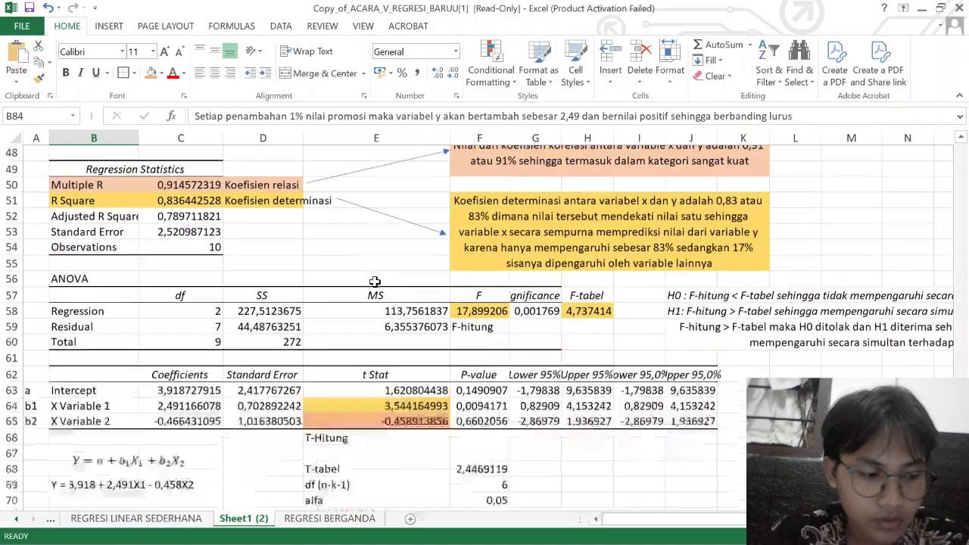
pyautogui.scroll(10, 375, 280)
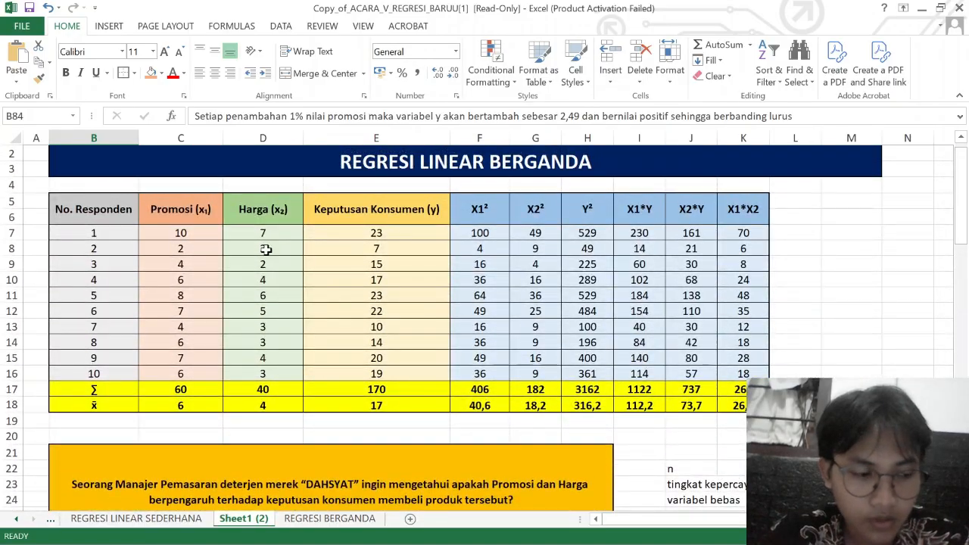
pyautogui.scroll(-10, 303, 246)
pyautogui.scroll(-16, 266, 250)
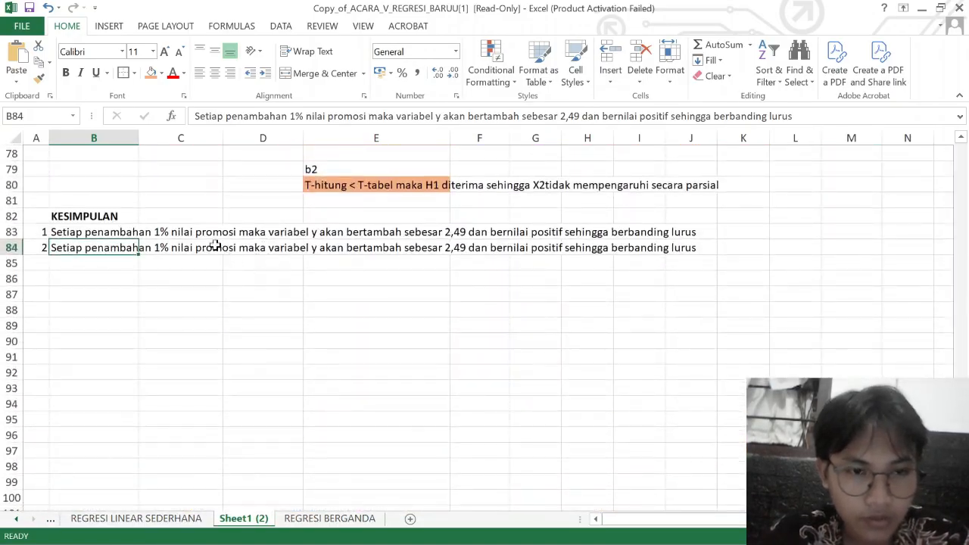
pyautogui.moveTo(368, 116); pyautogui.dragTo(331, 120)
pyautogui.write('harga')
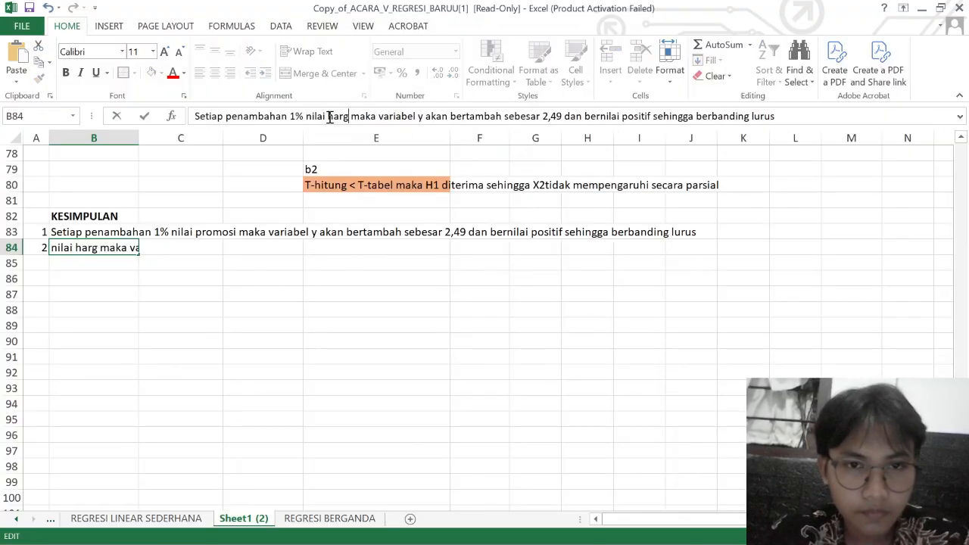
# Check the X Variable 2 row of the coefficients table and change "bertambah" to "berkurang" in the B84 conclusion.
pyautogui.scroll(3, 542, 203)
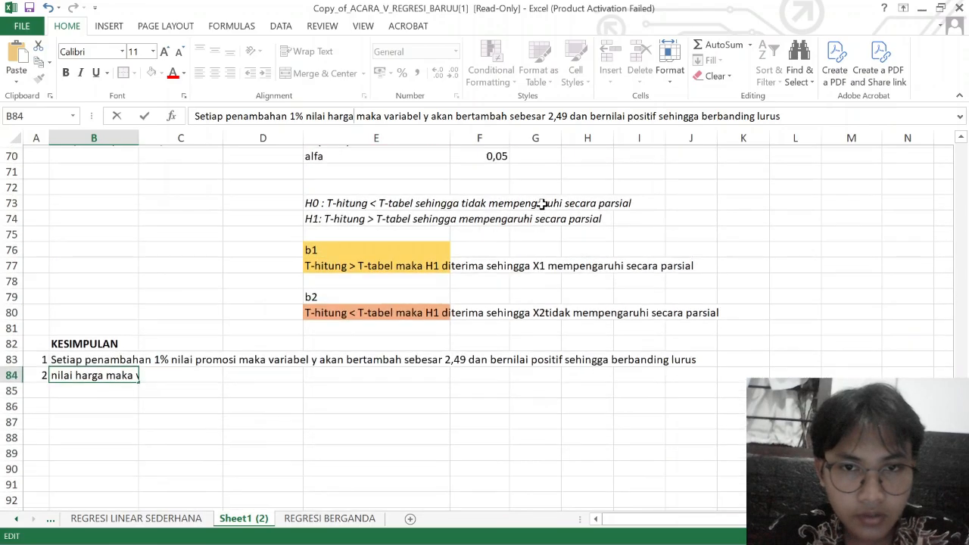
pyautogui.scroll(3, 542, 203)
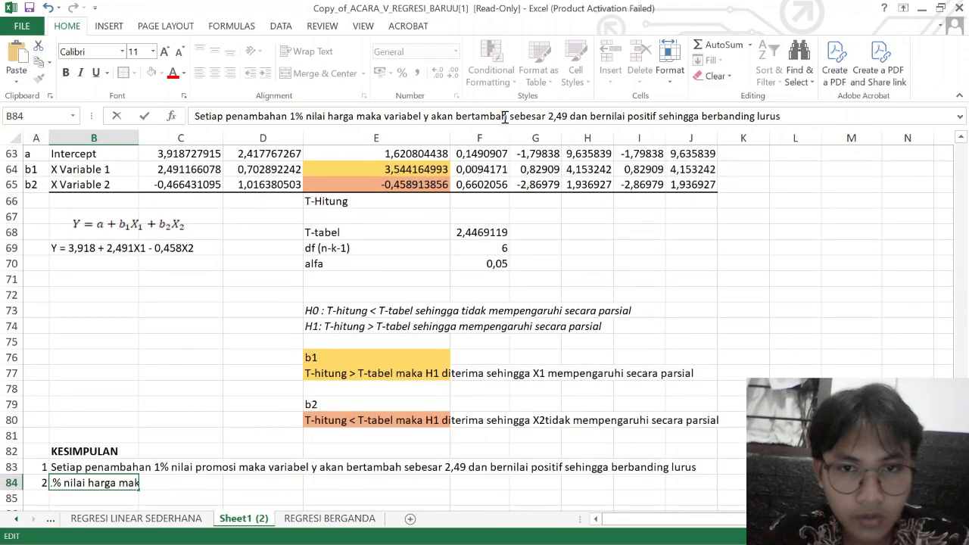
pyautogui.moveTo(505, 117); pyautogui.dragTo(473, 120)
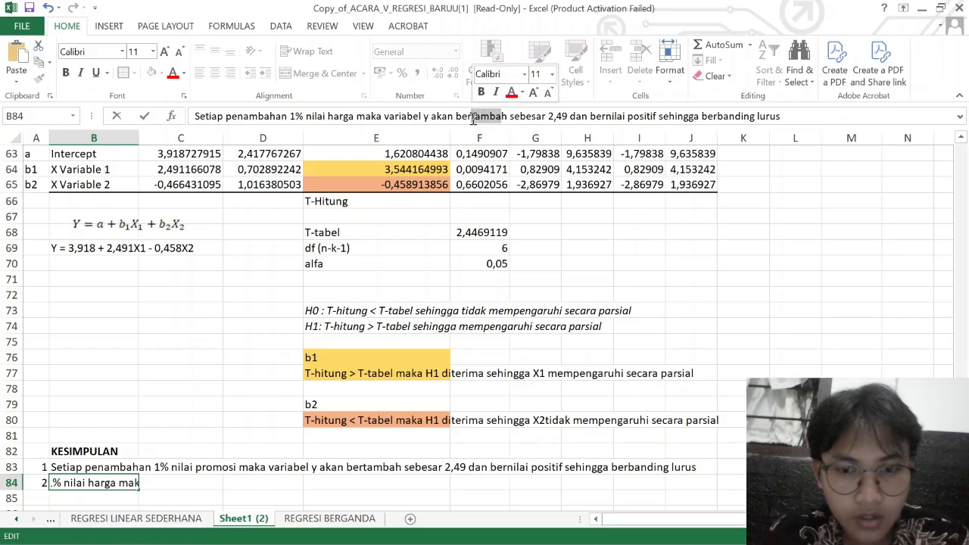
pyautogui.write('kurang')
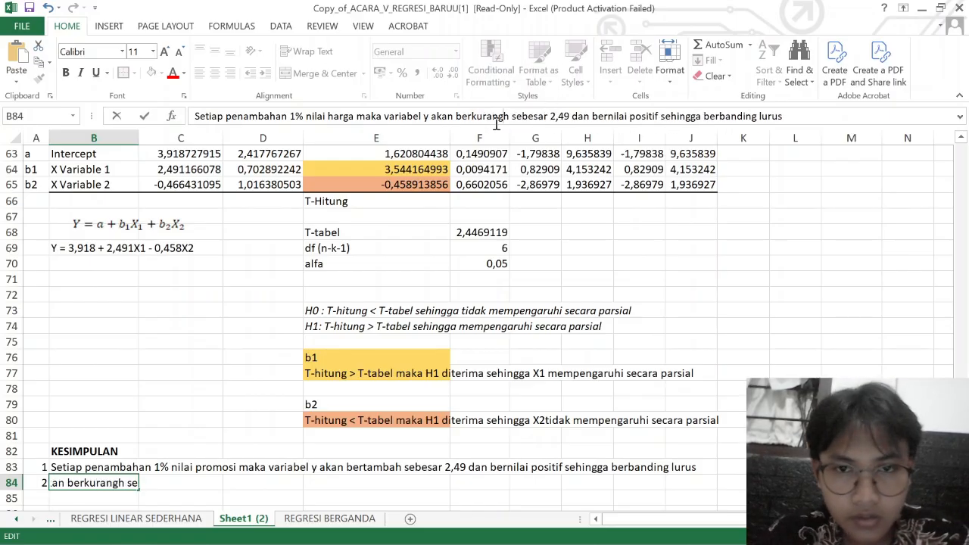
pyautogui.press('Delete')
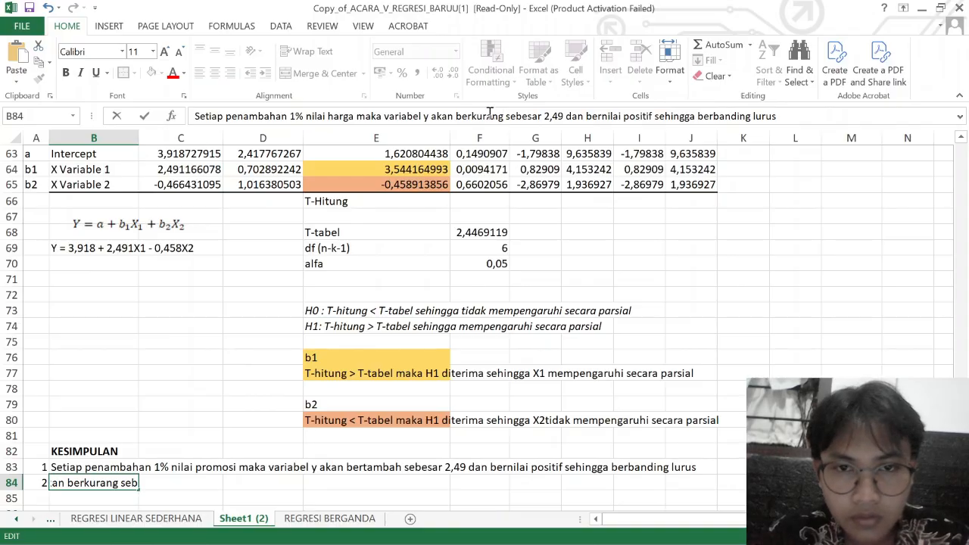
# Set the amount after "sebesar" in the B84 conclusion to 0,45.
pyautogui.click(563, 115)
pyautogui.press('BackSpace')
pyautogui.press('BackSpace')
pyautogui.press('BackSpace')
pyautogui.press('BackSpace')
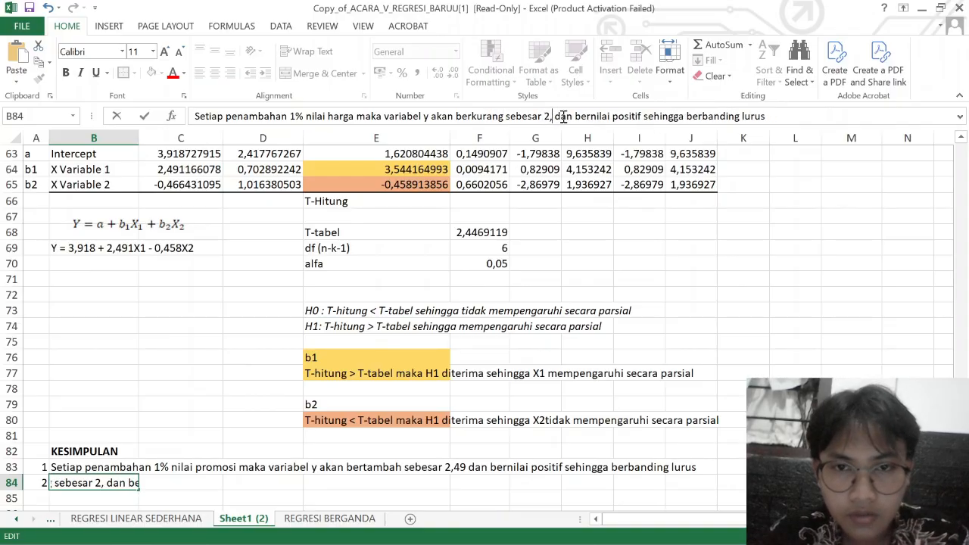
pyautogui.write('0,45')
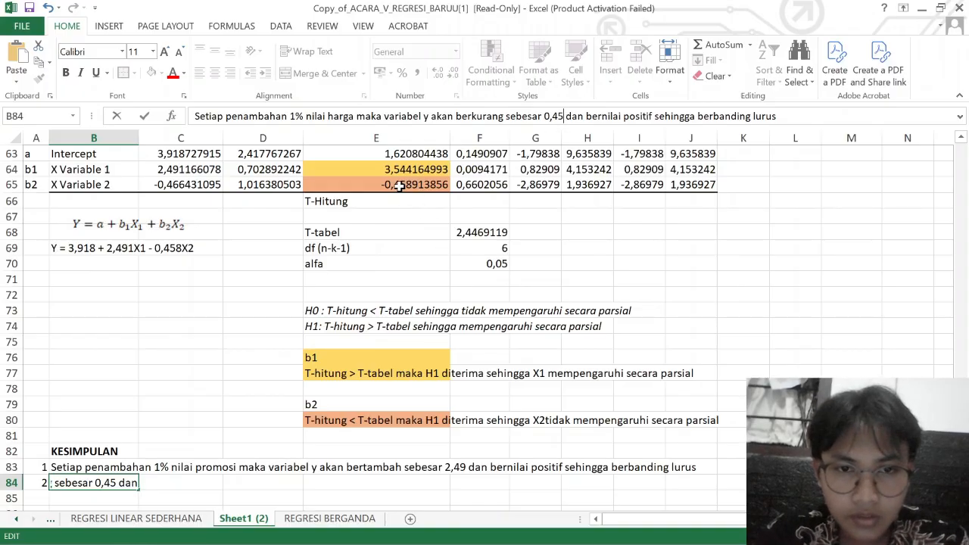
# Replace "positif" with "negatif" in the B84 conclusion.
pyautogui.click(651, 118)
pyautogui.press('BackSpace')
pyautogui.press('BackSpace')
pyautogui.press('BackSpace')
pyautogui.press('BackSpace')
pyautogui.press('BackSpace')
pyautogui.press('BackSpace')
pyautogui.write('n')
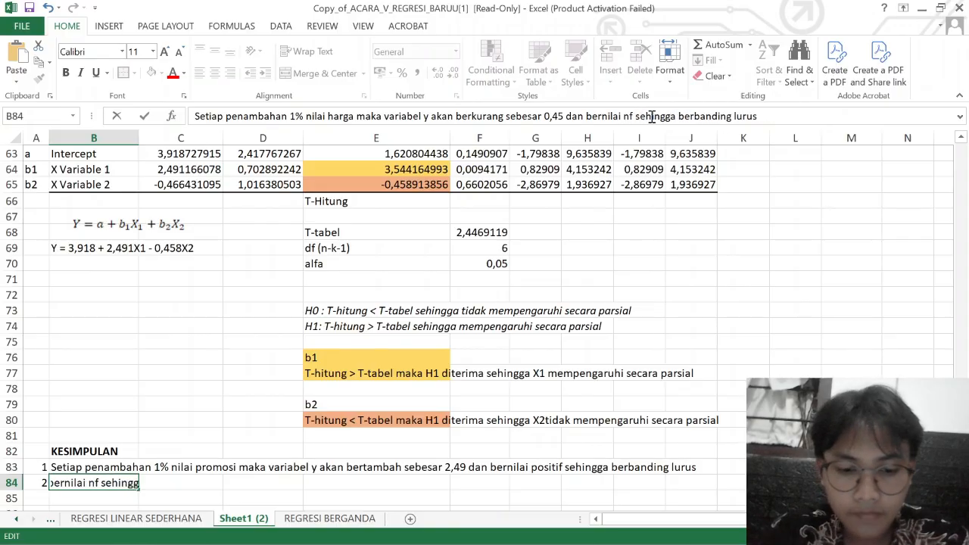
pyautogui.write('egati')
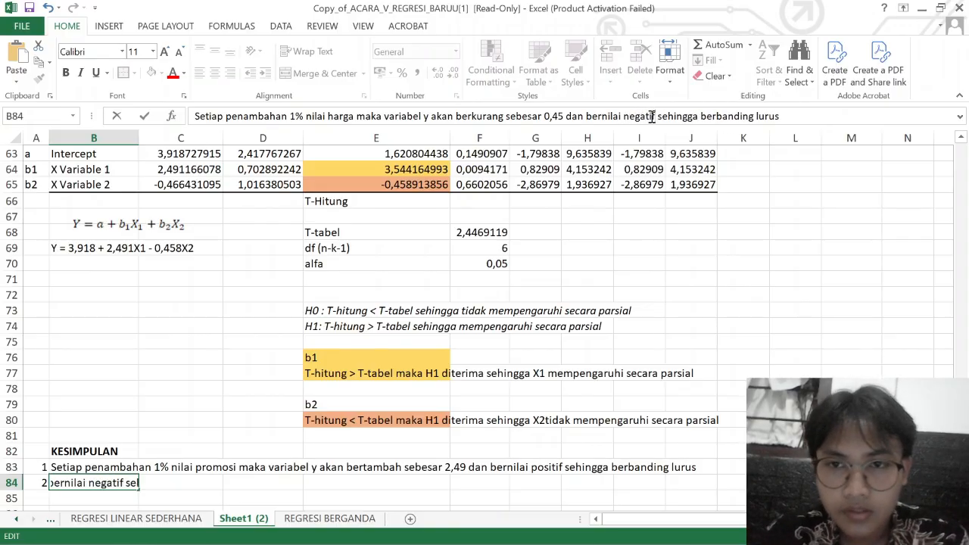
# Change the ending of the B84 conclusion from "lurus" to "terbalik" and commit the cell.
pyautogui.click(800, 119)
pyautogui.press('BackSpace')
pyautogui.press('BackSpace')
pyautogui.press('BackSpace')
pyautogui.press('BackSpace')
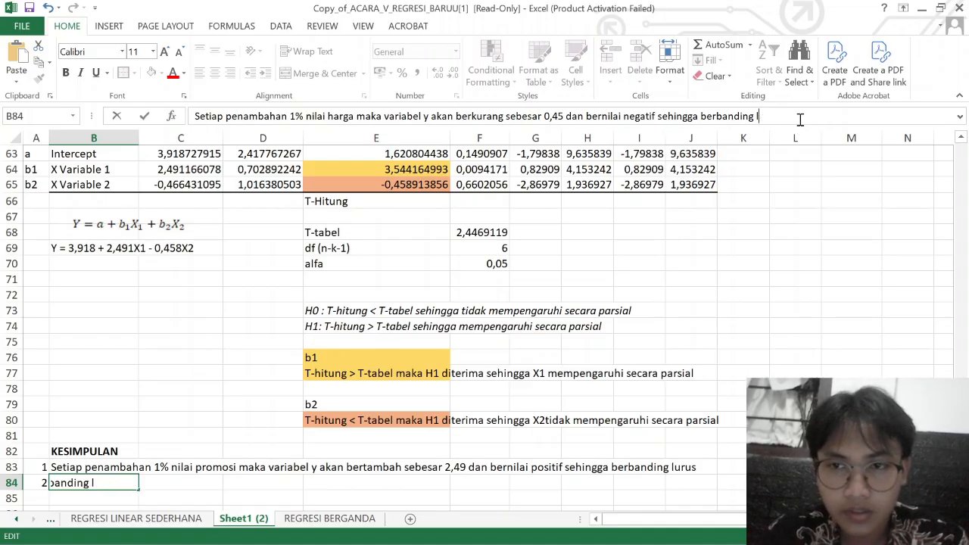
pyautogui.write('terbalik')
pyautogui.press('Return')
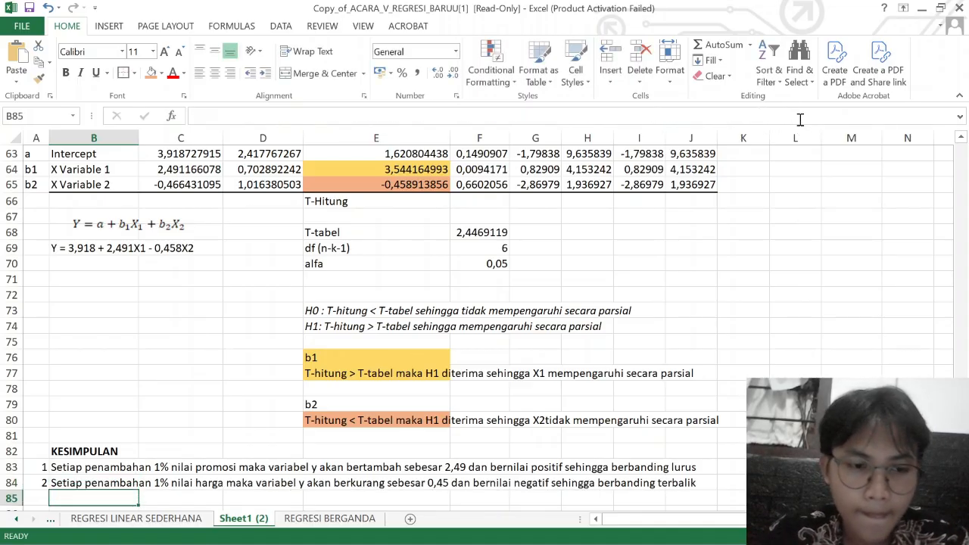
pyautogui.scroll(-3, 636, 324)
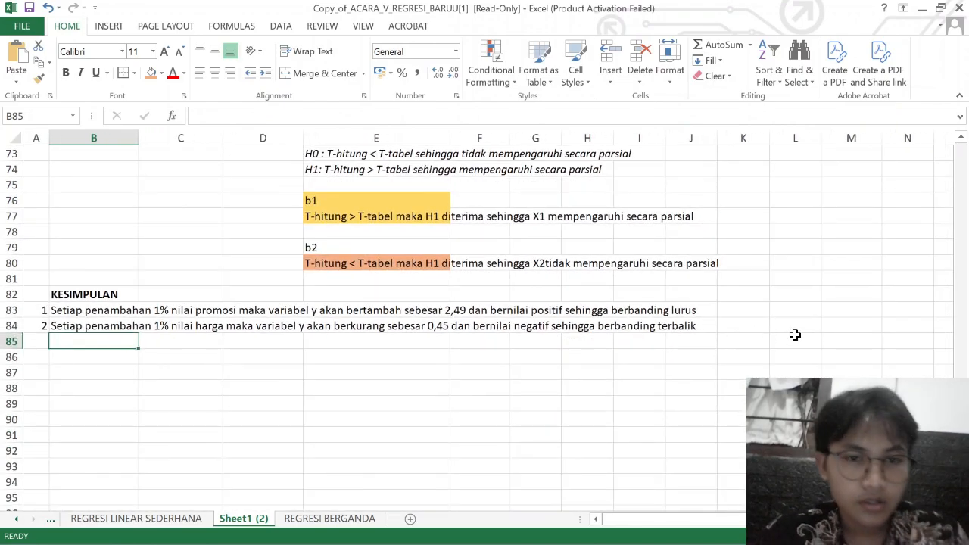
pyautogui.scroll(1, 795, 335)
pyautogui.press('Return')
pyautogui.write('\\')
pyautogui.press('Return')
pyautogui.press('BackSpace')
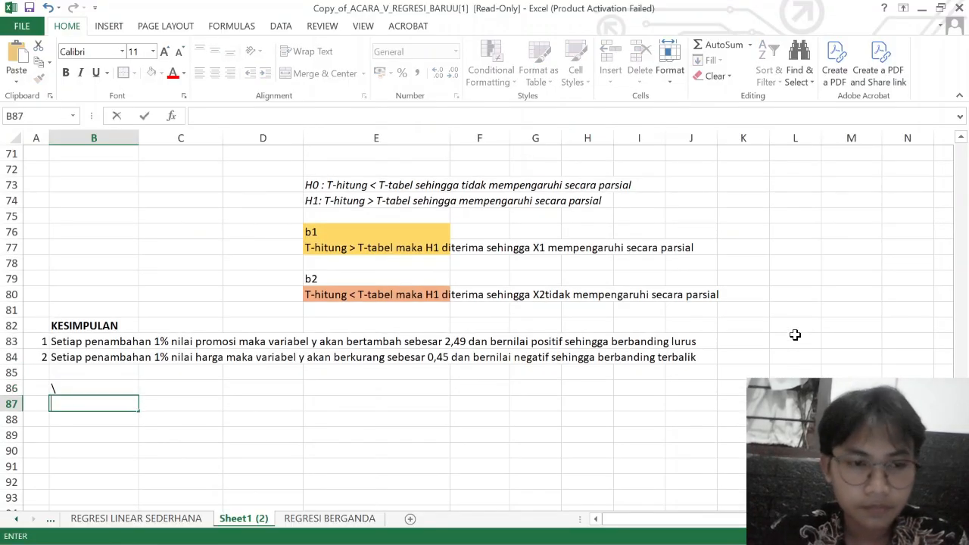
pyautogui.press('Up')
pyautogui.press('Delete')
# Add the bold heading "STUDY CASE" in B87, leaving a gap below the conclusions.
pyautogui.press('Down')
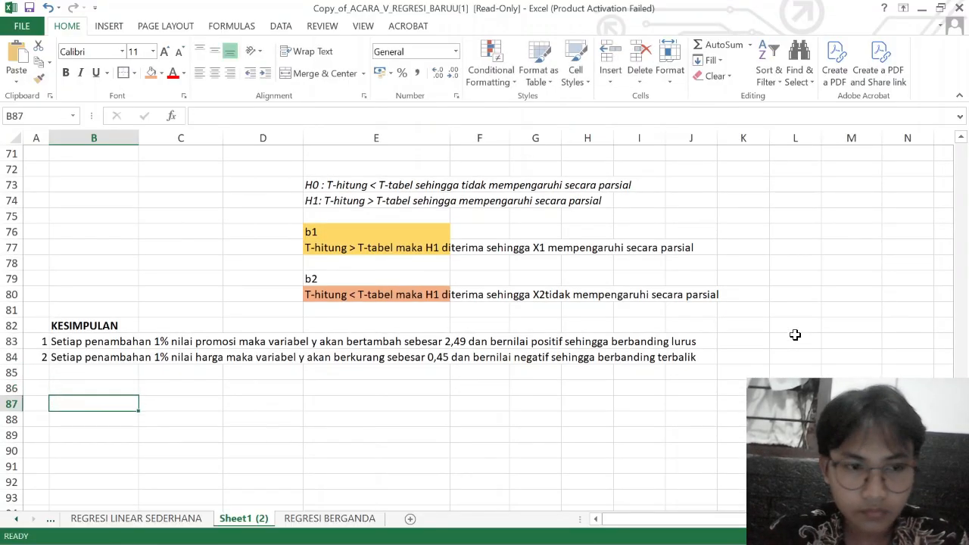
pyautogui.hotkey('ctrl', 'b')
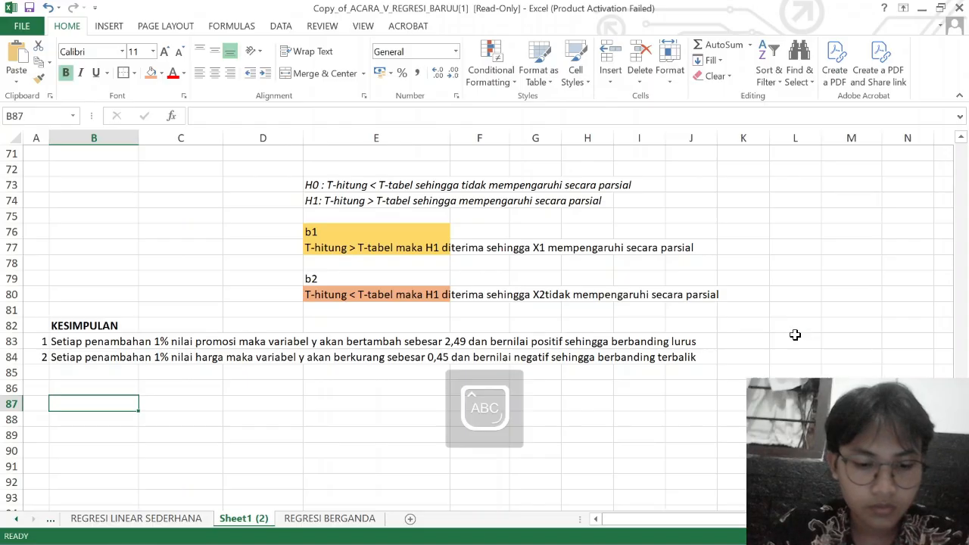
pyautogui.write('STUDY CASE')
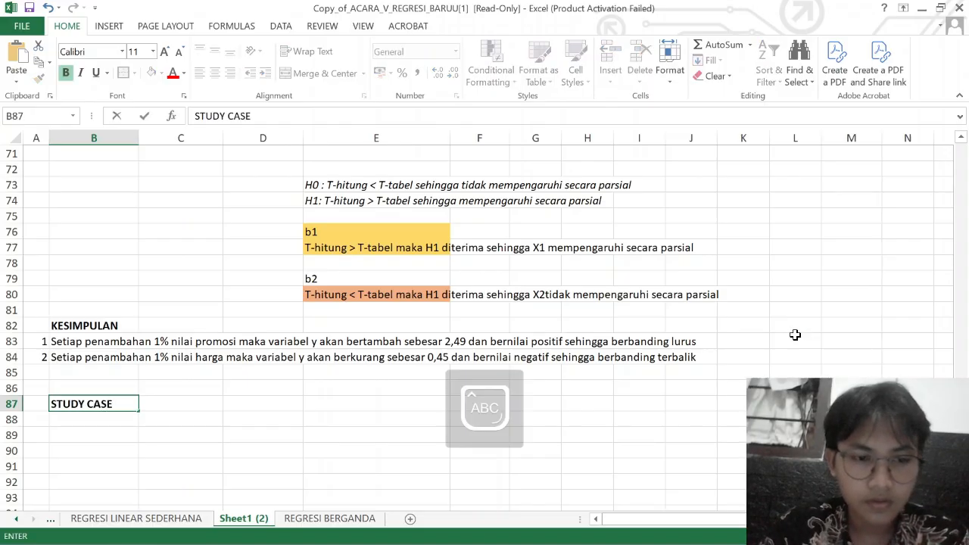
pyautogui.press('Return')
pyautogui.press('capslock')
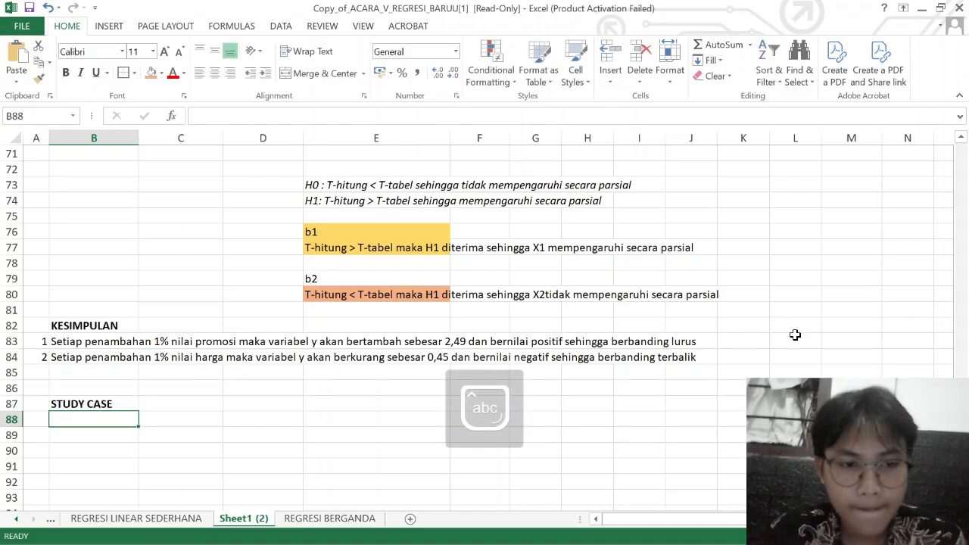
# Start a formula in B88 under STUDY CASE with the intercept coefficient in C63, after checking the question's promotion and price values.
pyautogui.scroll(18, 795, 335)
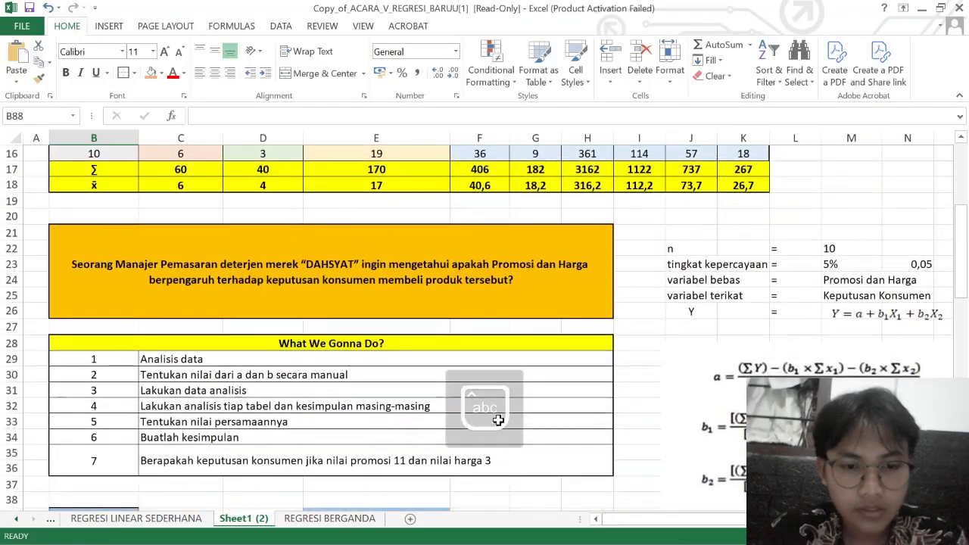
pyautogui.scroll(-2, 454, 409)
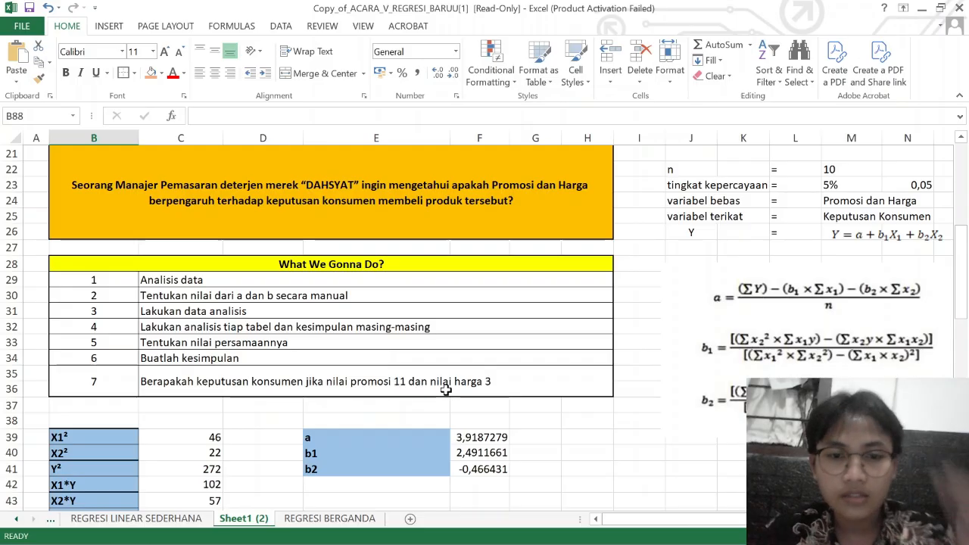
pyautogui.scroll(7, 447, 389)
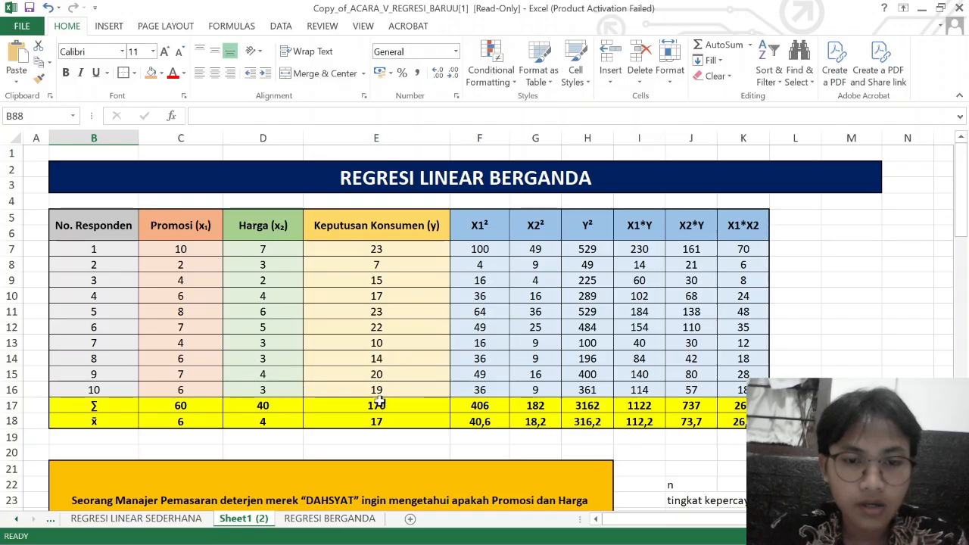
pyautogui.scroll(-20, 370, 394)
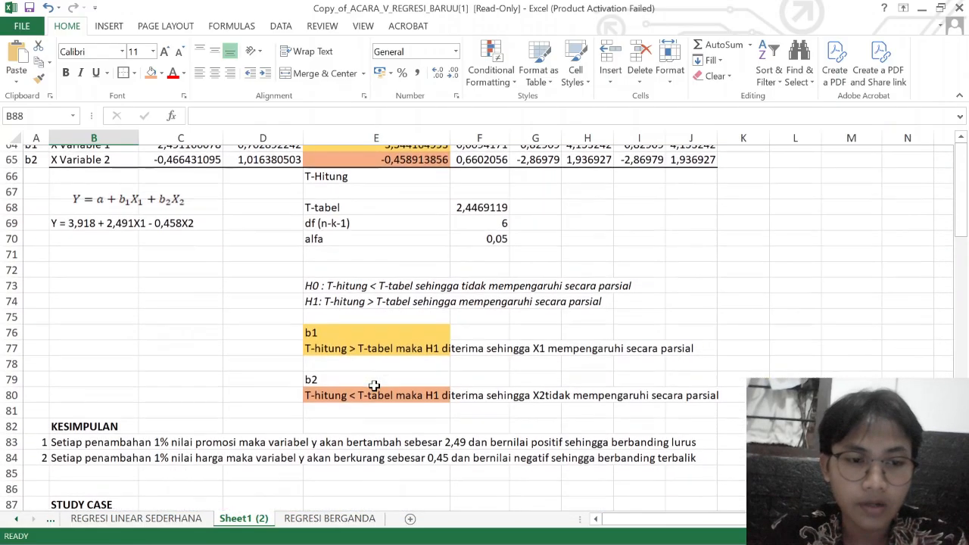
pyautogui.scroll(3, 156, 331)
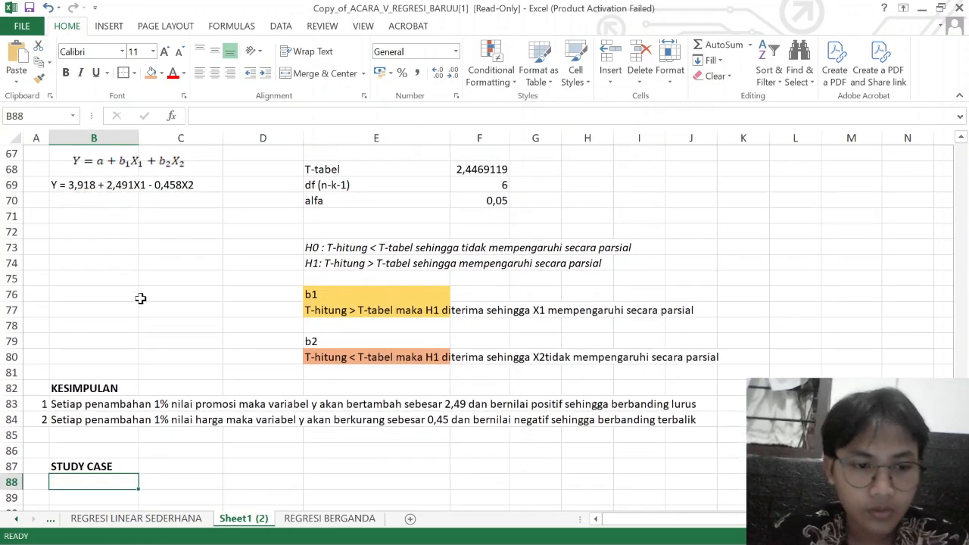
pyautogui.write('=')
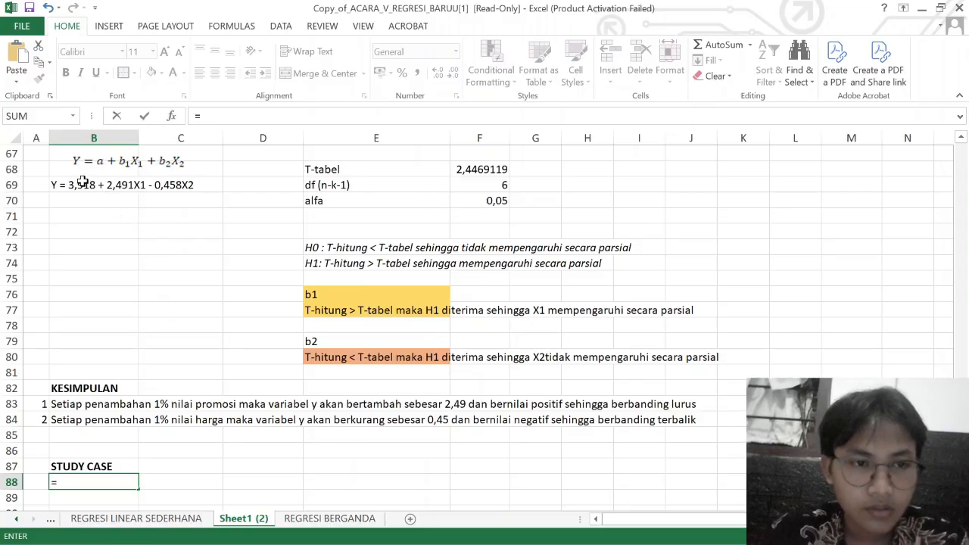
pyautogui.scroll(3, 113, 214)
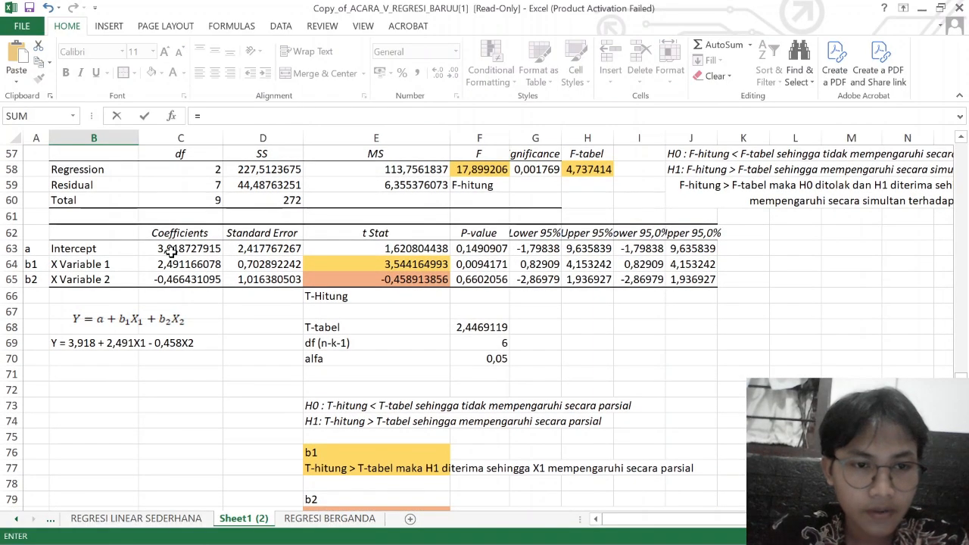
pyautogui.click(171, 253)
pyautogui.scroll(-4, 202, 345)
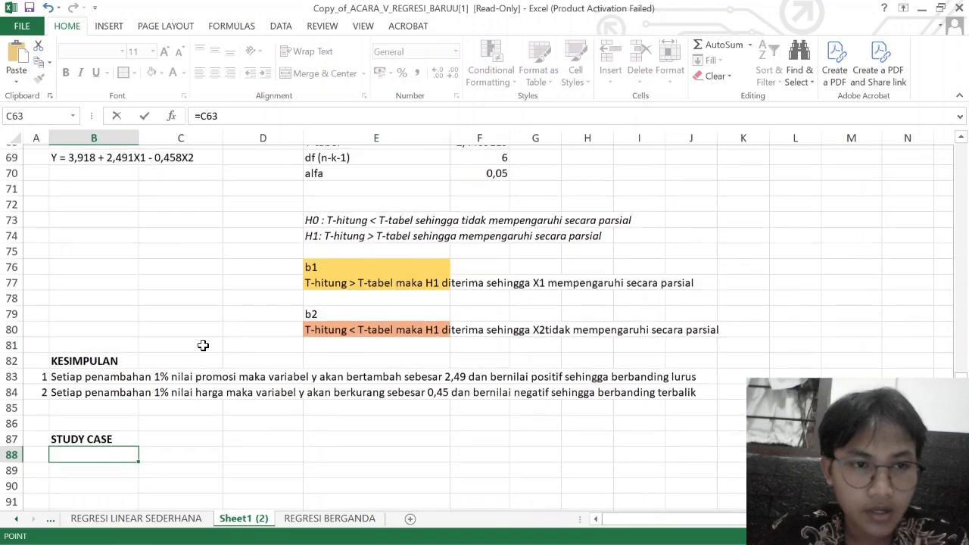
pyautogui.scroll(2, 203, 345)
pyautogui.scroll(-1, 203, 346)
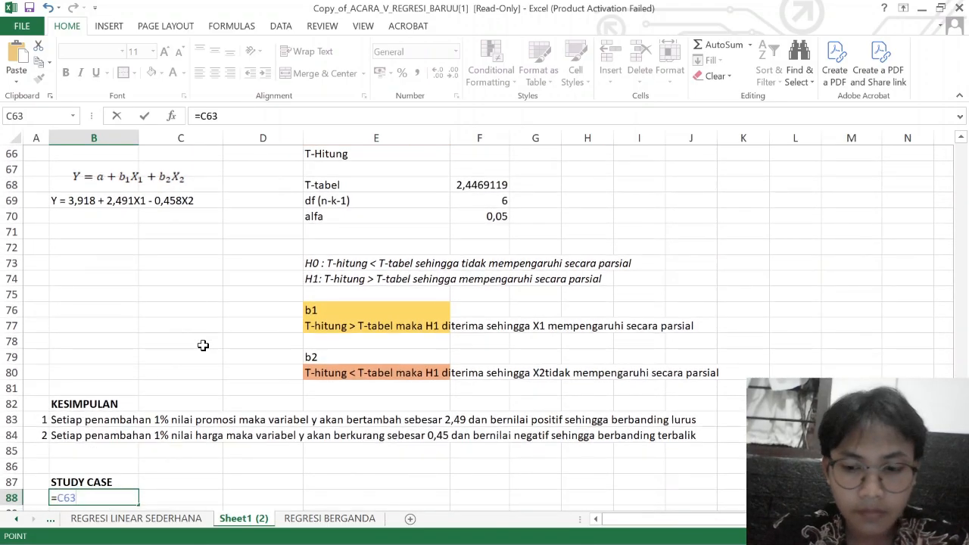
# Add the parenthesised product of the X Variable 1 coefficient in C64 and promotion value 11 to the B88 formula.
pyautogui.write('+(')
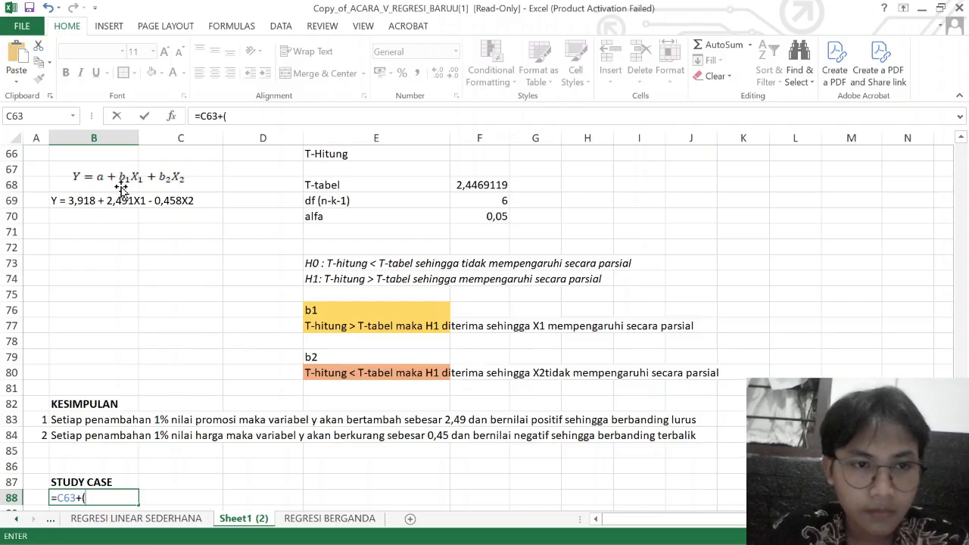
pyautogui.scroll(3, 144, 210)
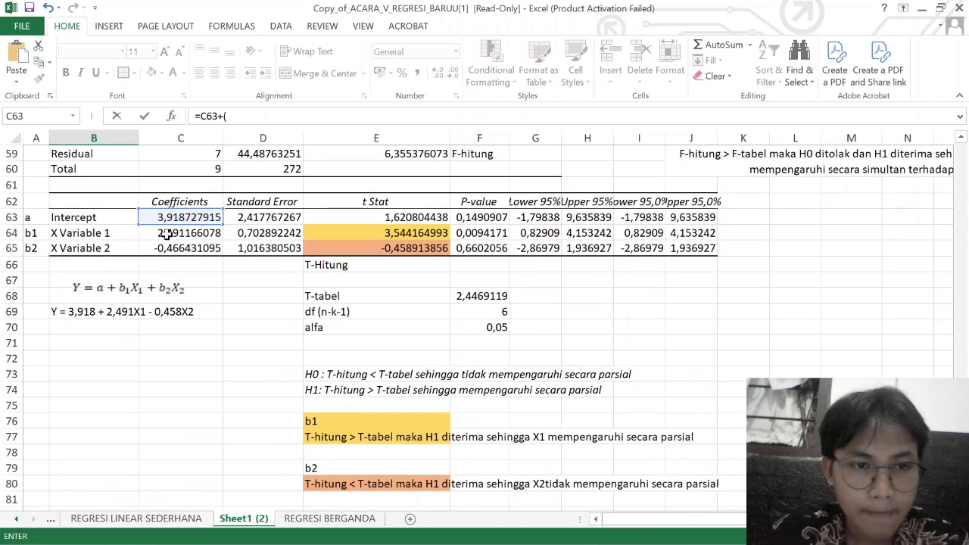
pyautogui.click(166, 234)
pyautogui.scroll(-2, 195, 357)
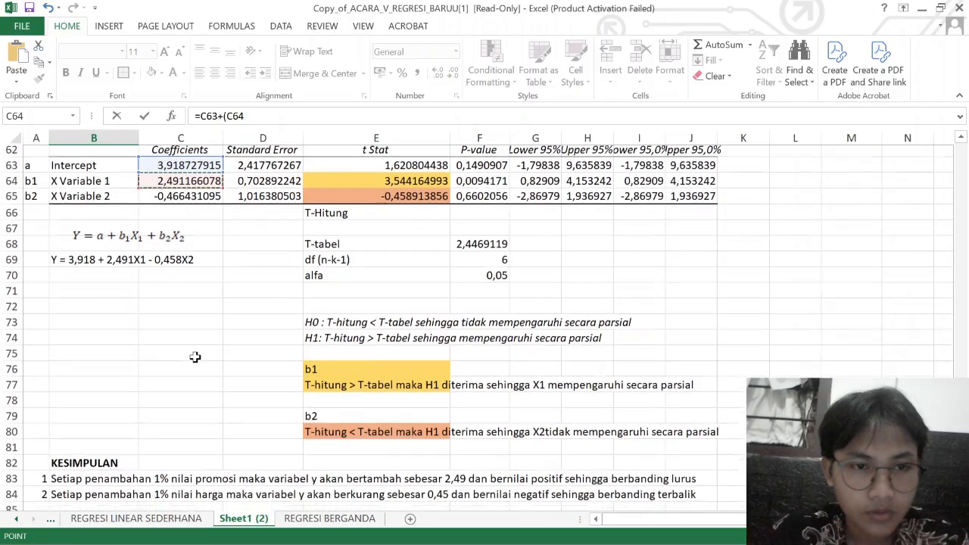
pyautogui.scroll(12, 194, 357)
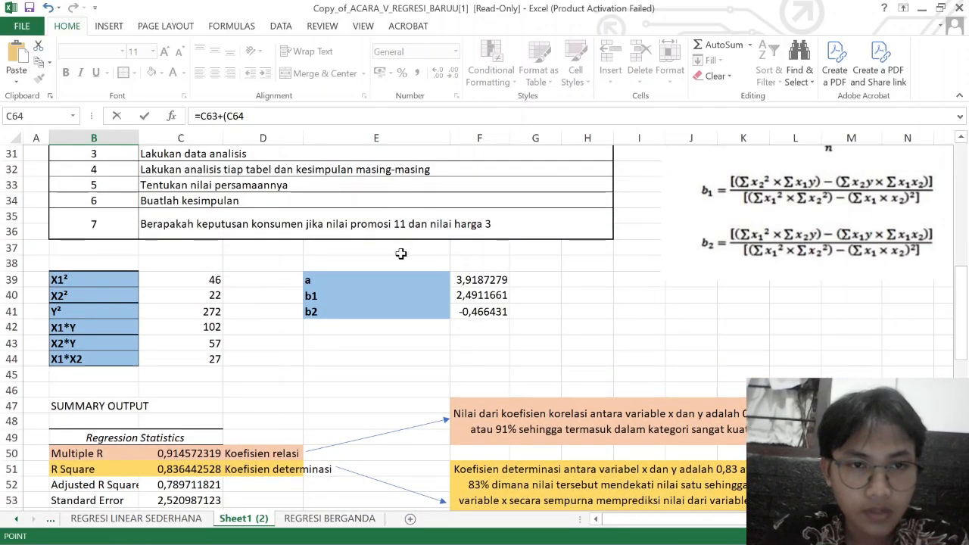
pyautogui.write('*')
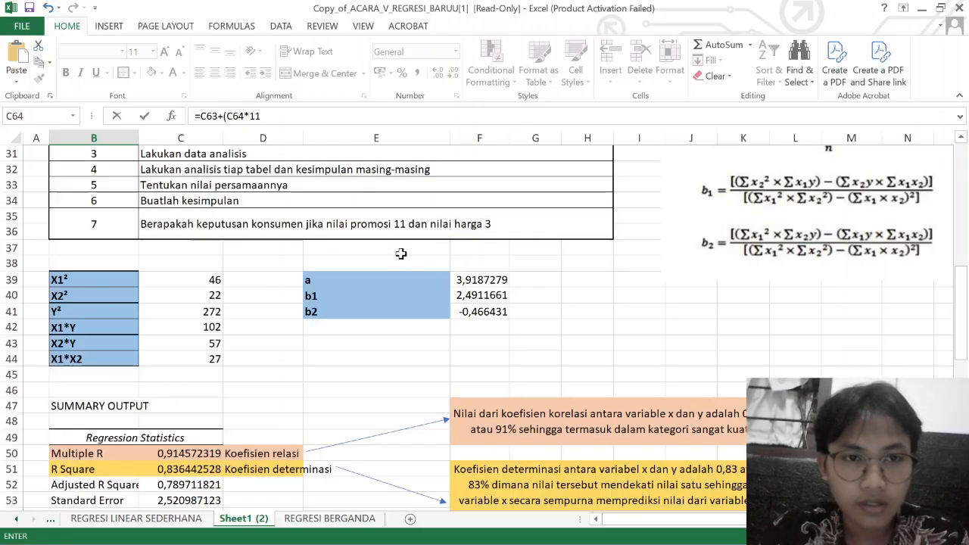
pyautogui.scroll(-11, 401, 254)
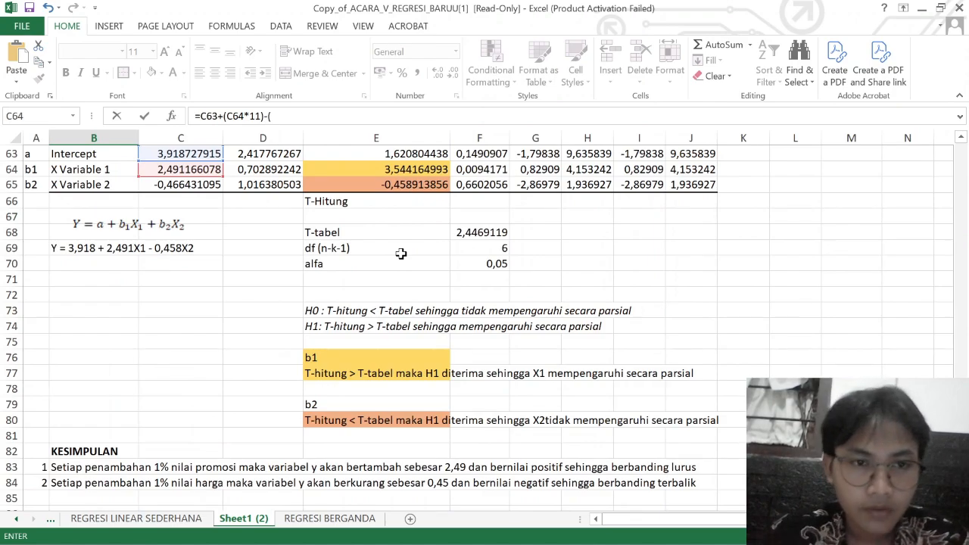
# Complete the B88 formula by subtracting the X Variable 2 coefficient in C65 multiplied by price value 3, and commit it.
pyautogui.scroll(1, 160, 316)
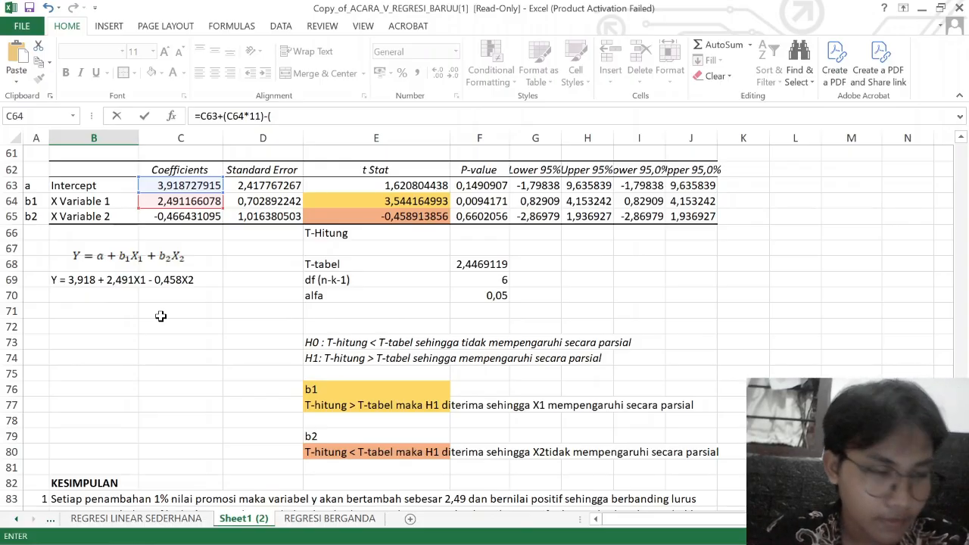
pyautogui.scroll(1, 215, 294)
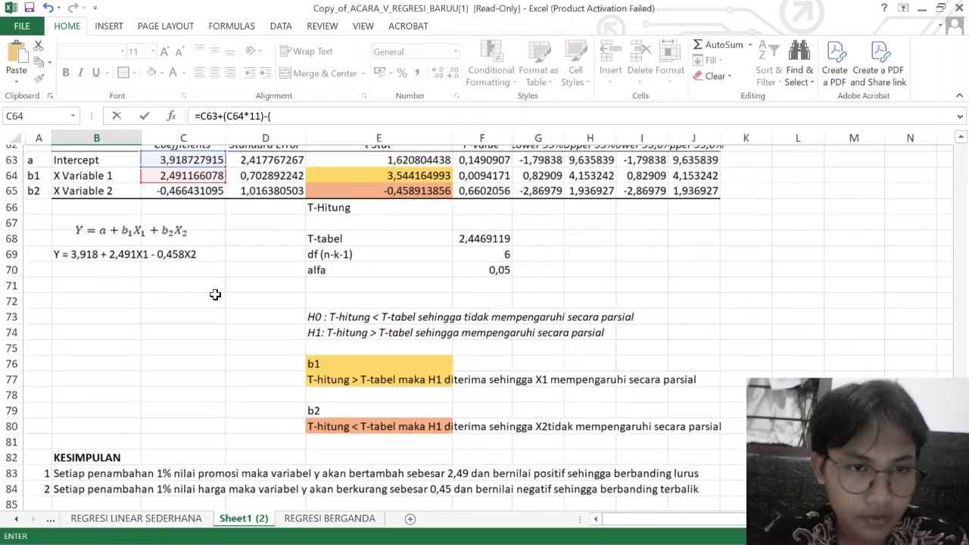
pyautogui.scroll(-1, 242, 259)
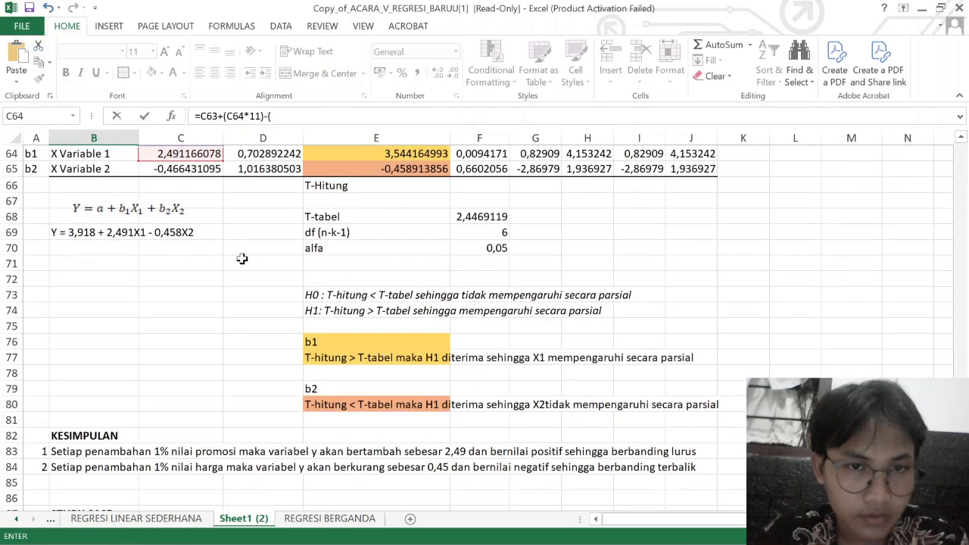
pyautogui.press('BackSpace')
pyautogui.click(289, 116)
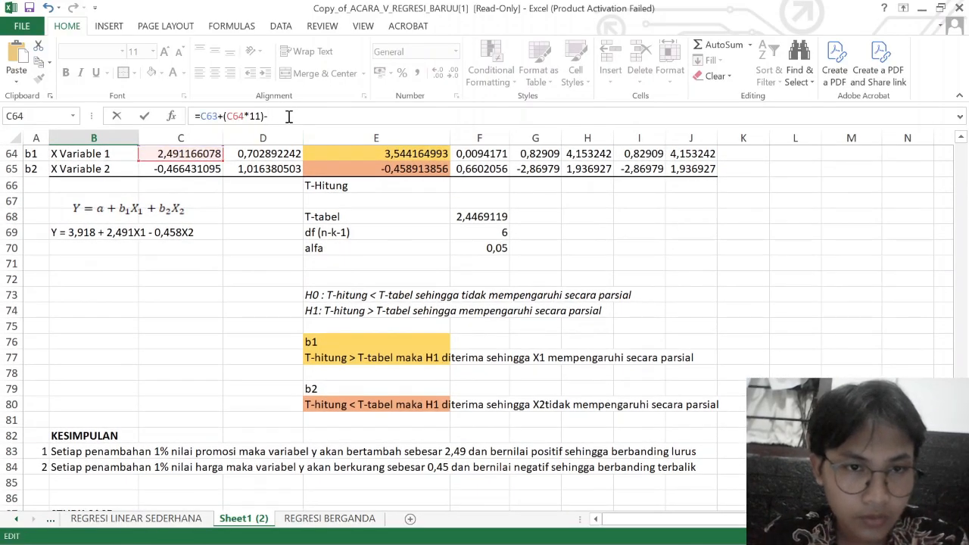
pyautogui.click(195, 171)
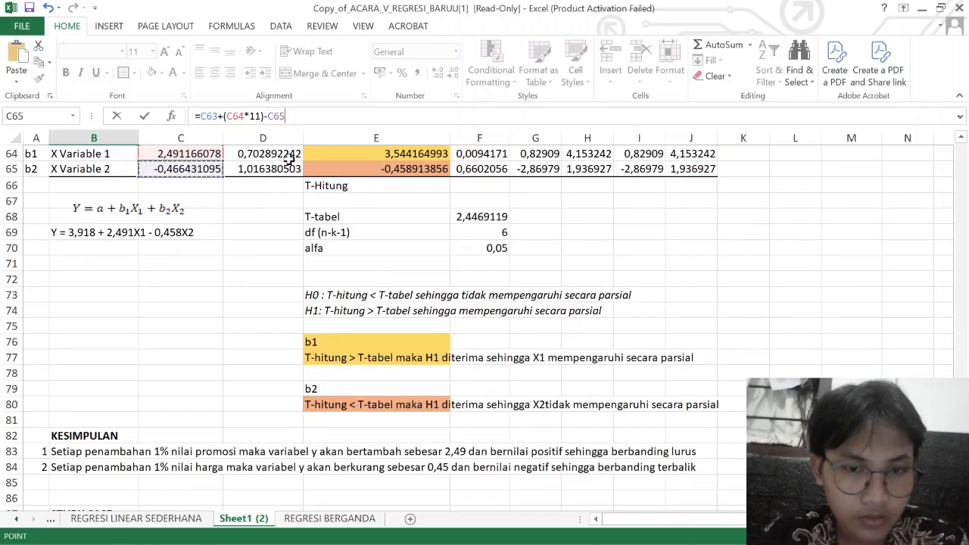
pyautogui.write('*')
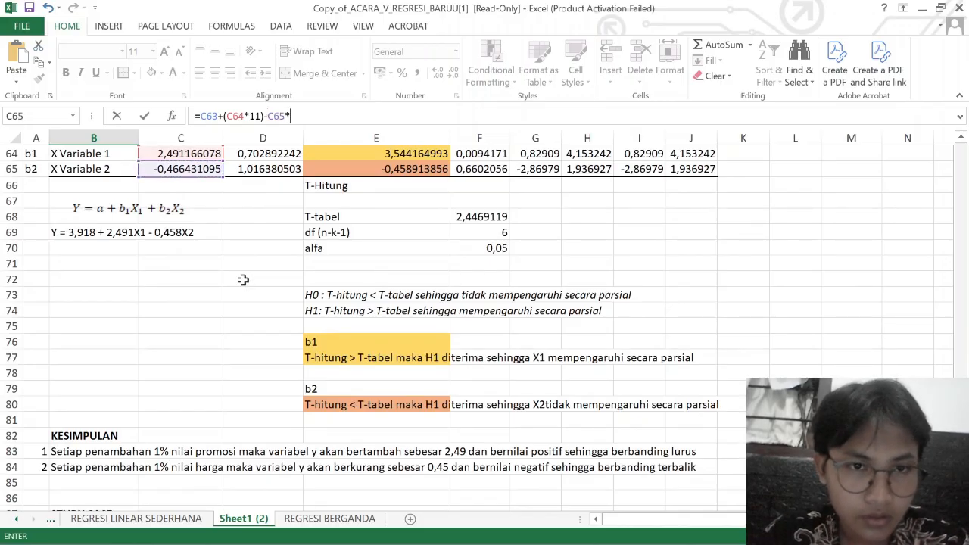
pyautogui.scroll(-2, 243, 281)
pyautogui.scroll(2, 242, 277)
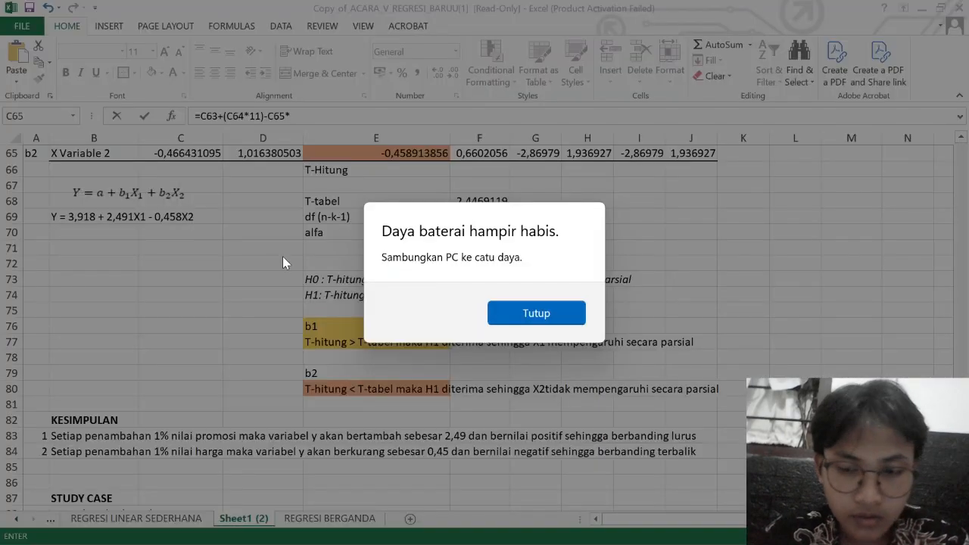
pyautogui.click(527, 305)
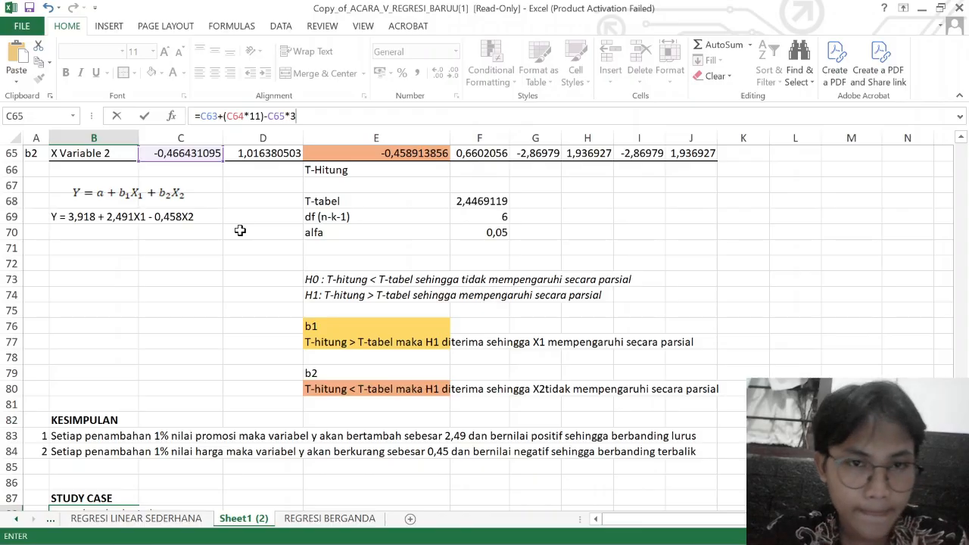
pyautogui.press('Return')
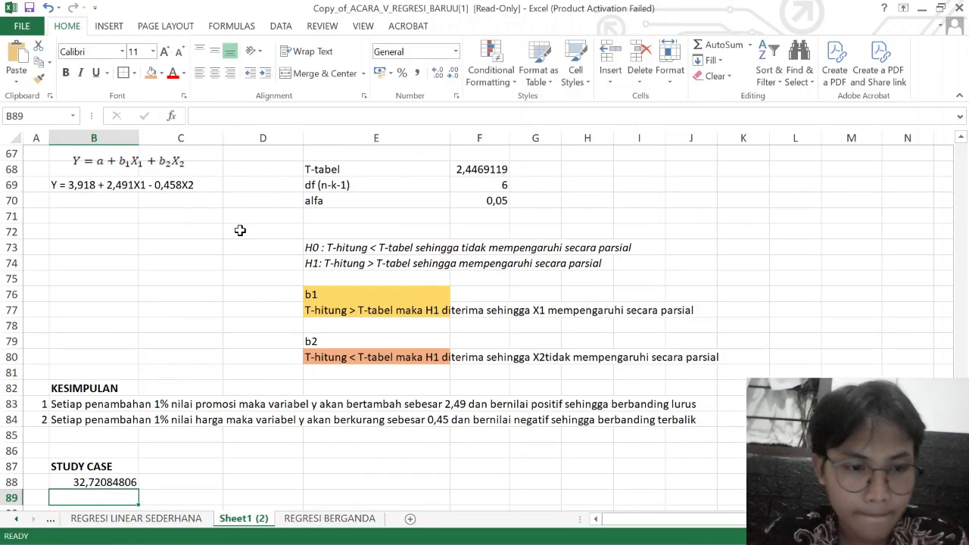
# Correct the last term of the B88 formula to addition with parentheses, giving =C63+(C64*11)+(C65*3).
pyautogui.scroll(-1, 240, 230)
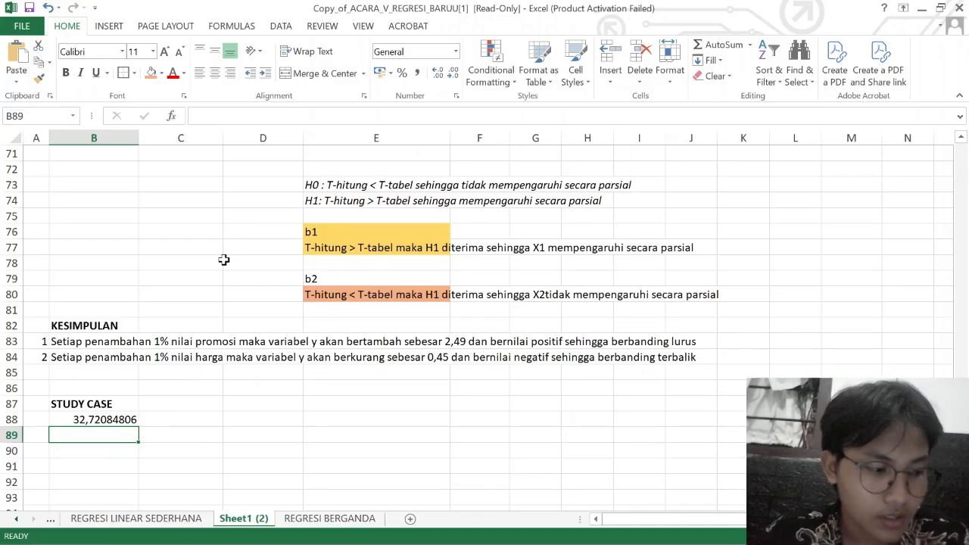
pyautogui.scroll(-1, 189, 394)
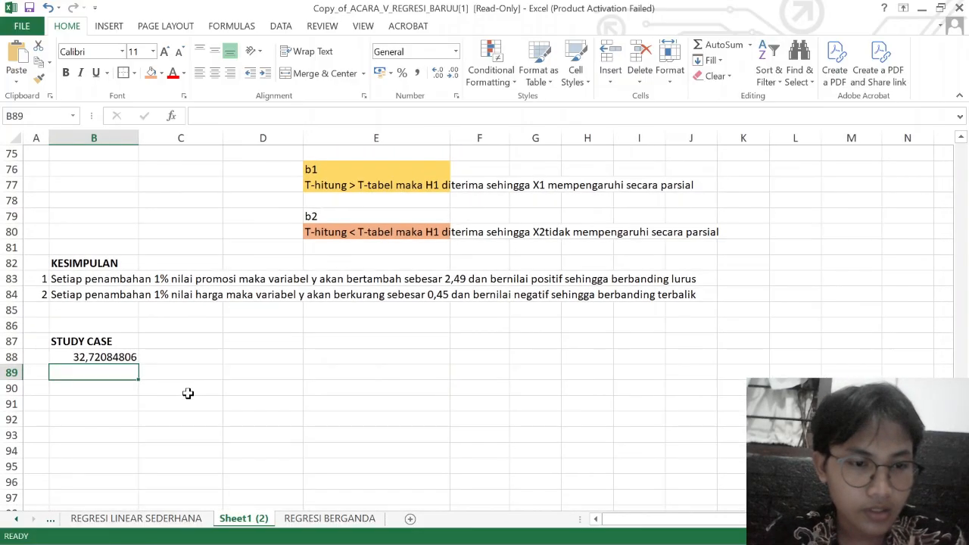
pyautogui.scroll(12, 188, 393)
pyautogui.scroll(10, 189, 395)
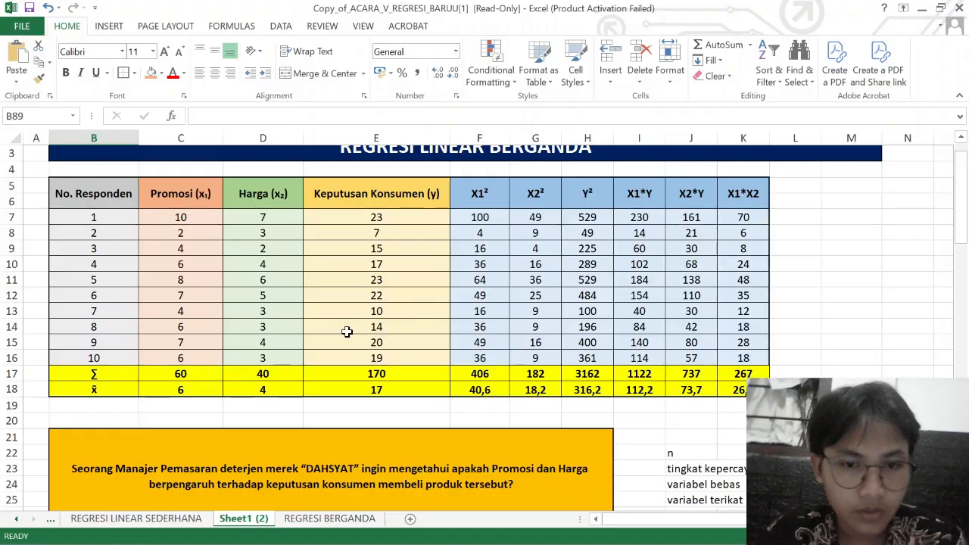
pyautogui.scroll(-20, 353, 340)
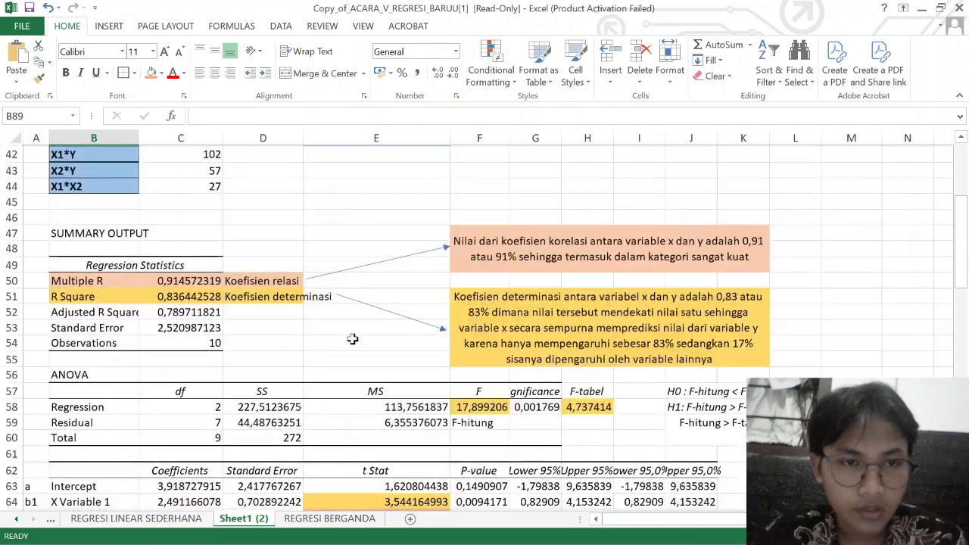
pyautogui.scroll(-3, 258, 375)
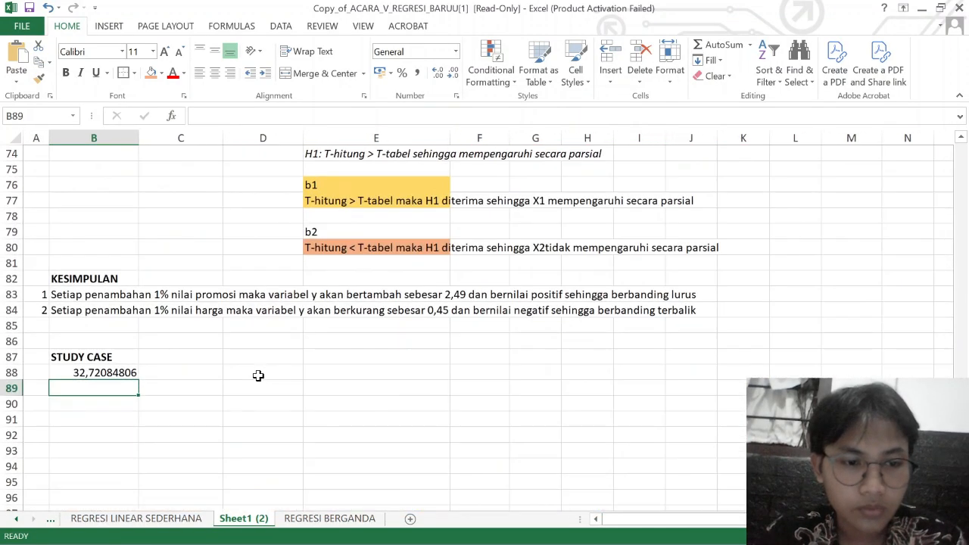
pyautogui.click(132, 372)
pyautogui.click(326, 116)
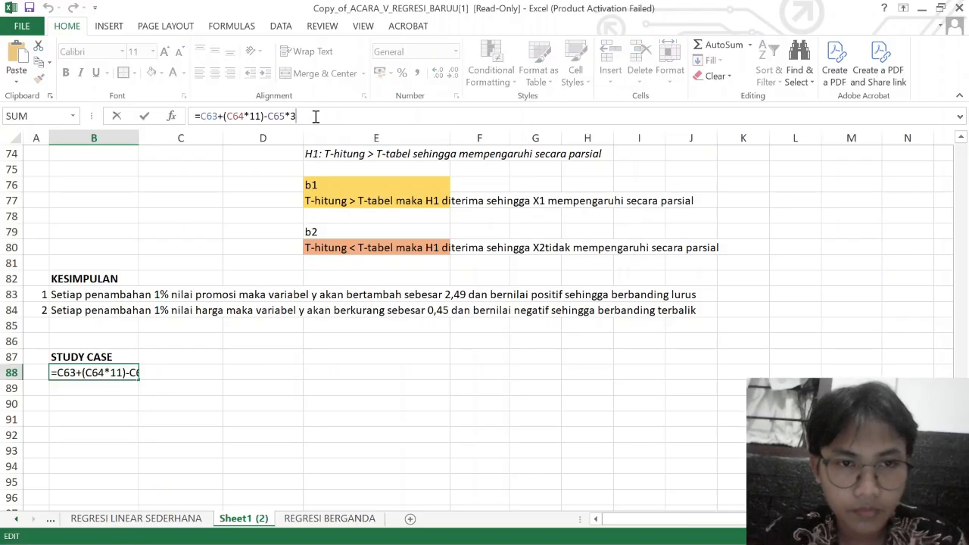
pyautogui.scroll(7, 311, 200)
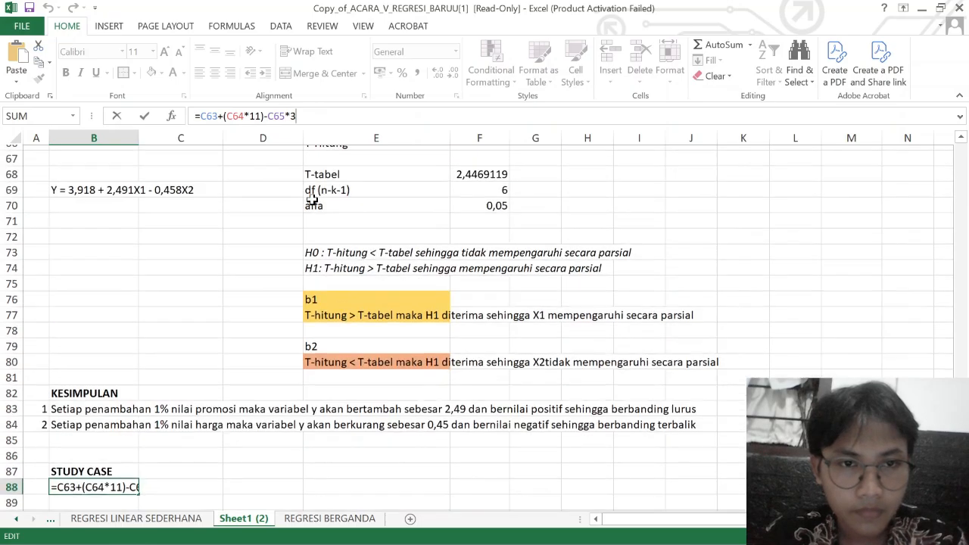
pyautogui.click(270, 119)
pyautogui.press('BackSpace')
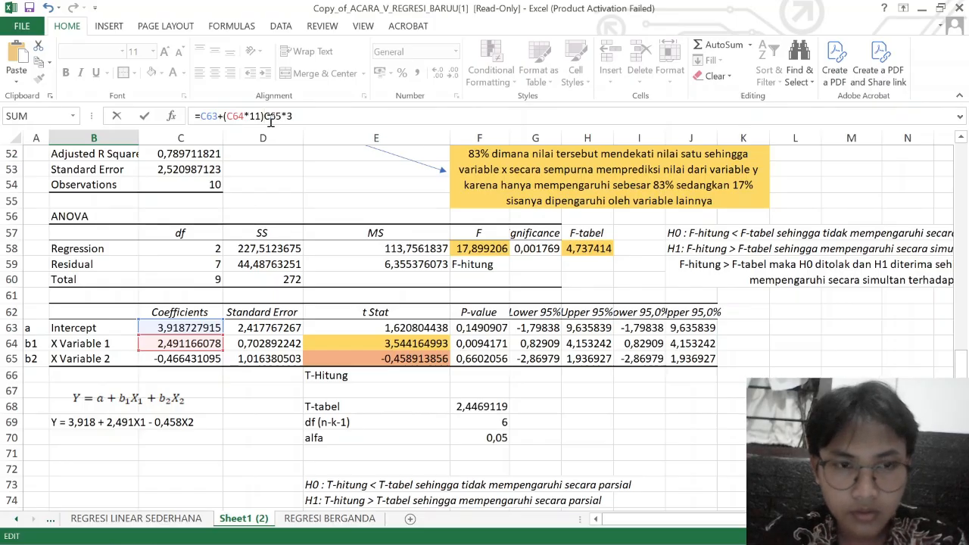
pyautogui.write('+(')
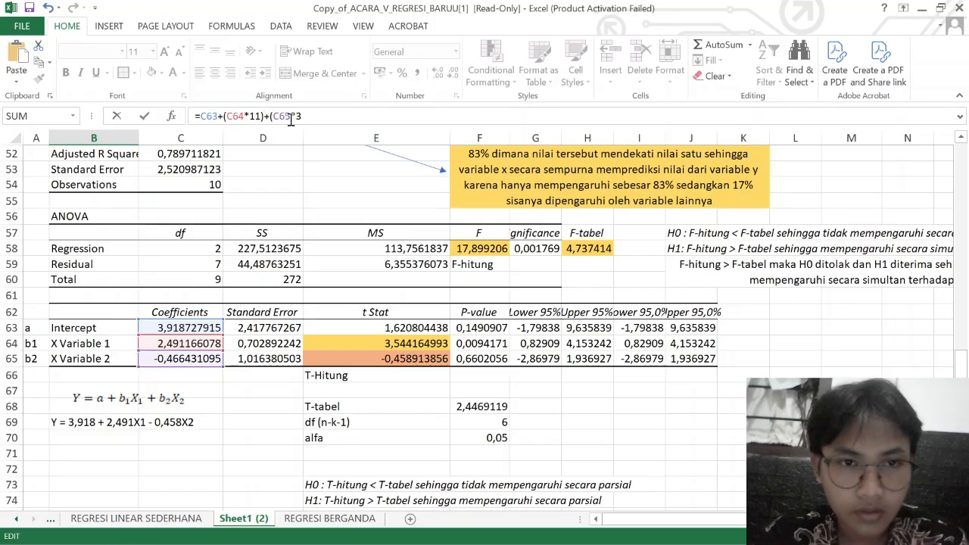
pyautogui.write('*3)')
pyautogui.press('Return')
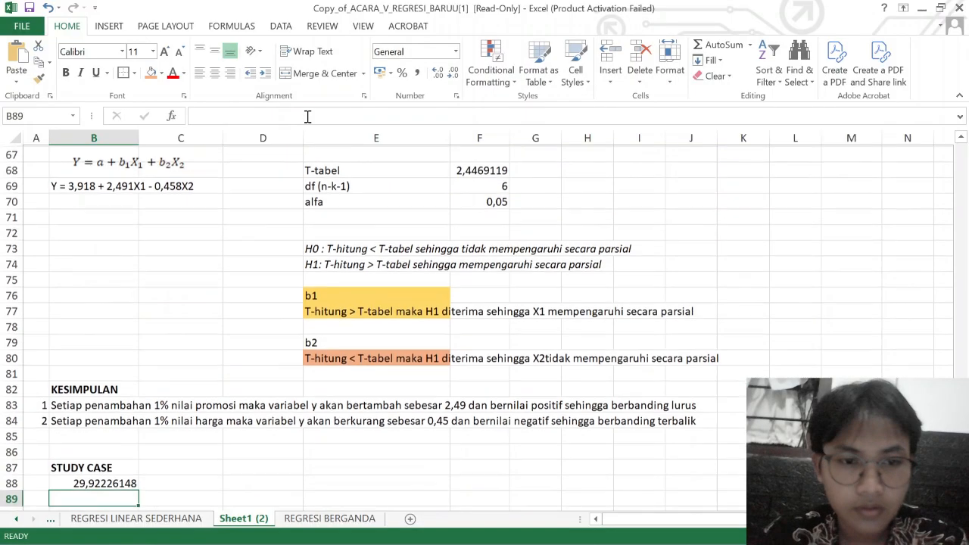
pyautogui.scroll(-2, 293, 240)
pyautogui.click(119, 418)
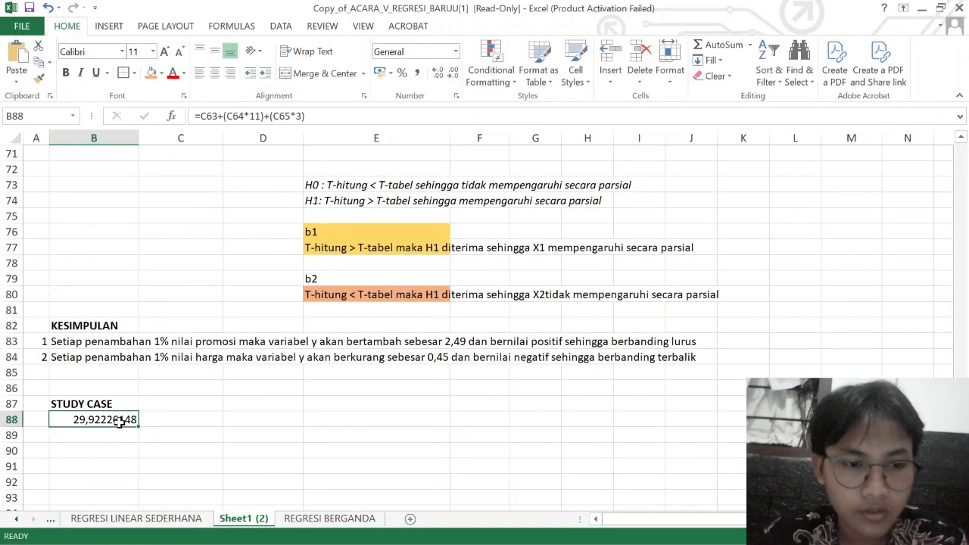
# Review the finished multiple regression sheet, comparing the STUDY CASE result with the promotion 11 and price 3 question and the respondent data table.
pyautogui.scroll(1, 96, 418)
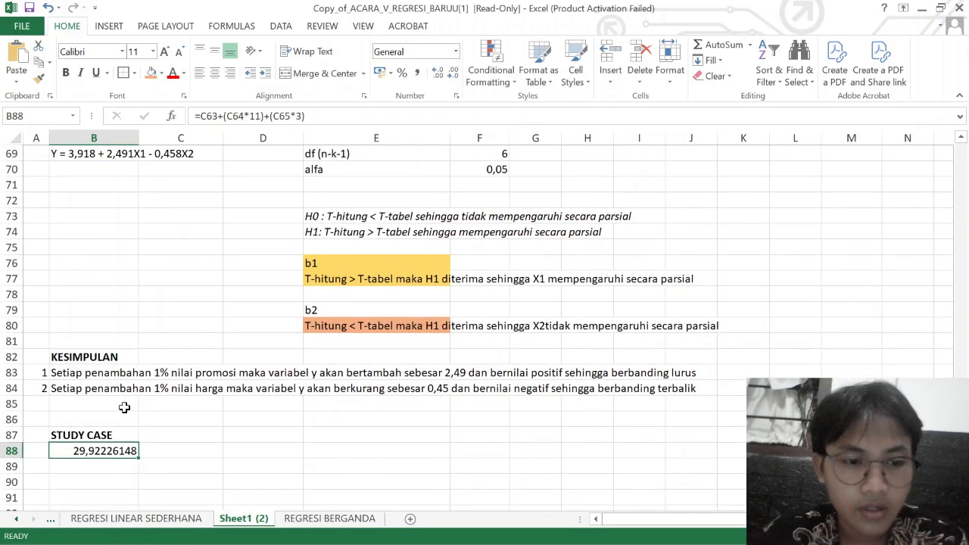
pyautogui.scroll(17, 124, 407)
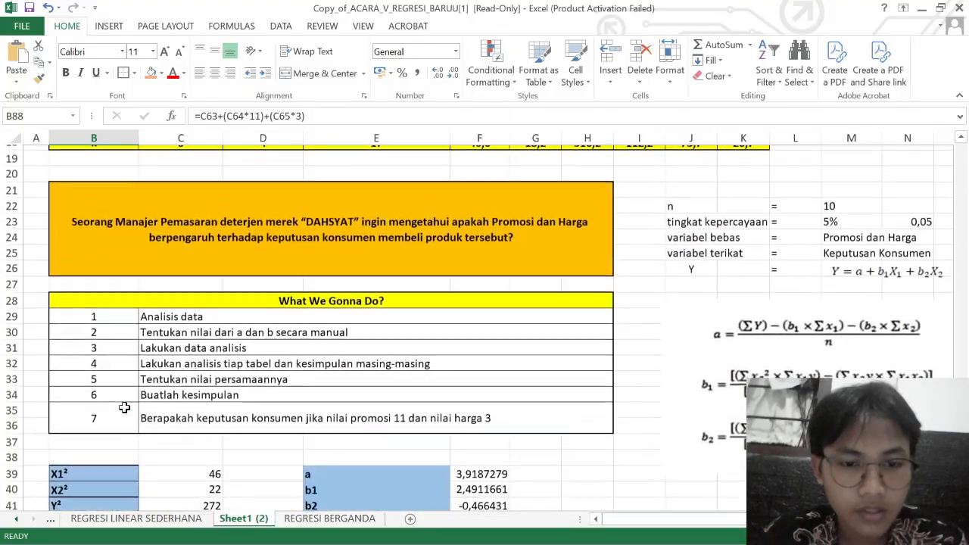
pyautogui.scroll(6, 417, 377)
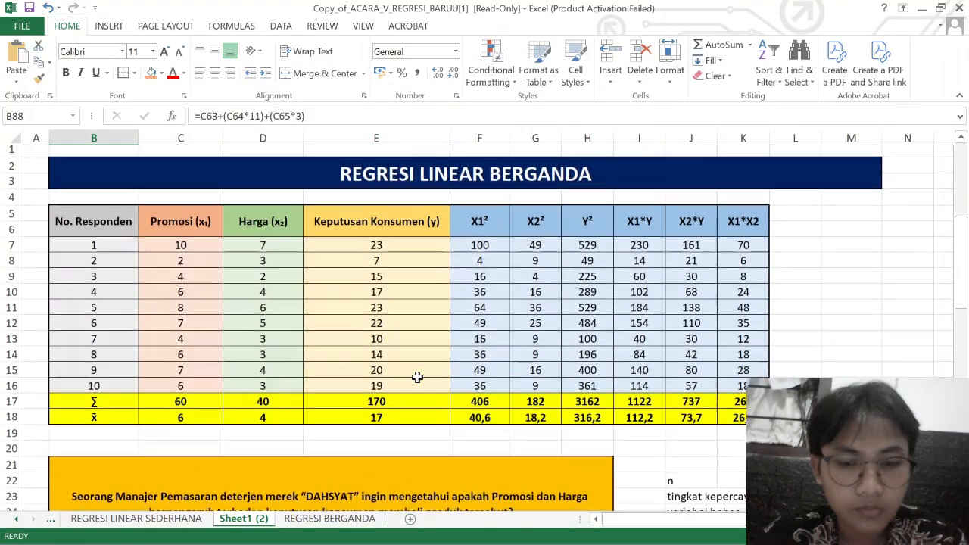
pyautogui.press('Return')
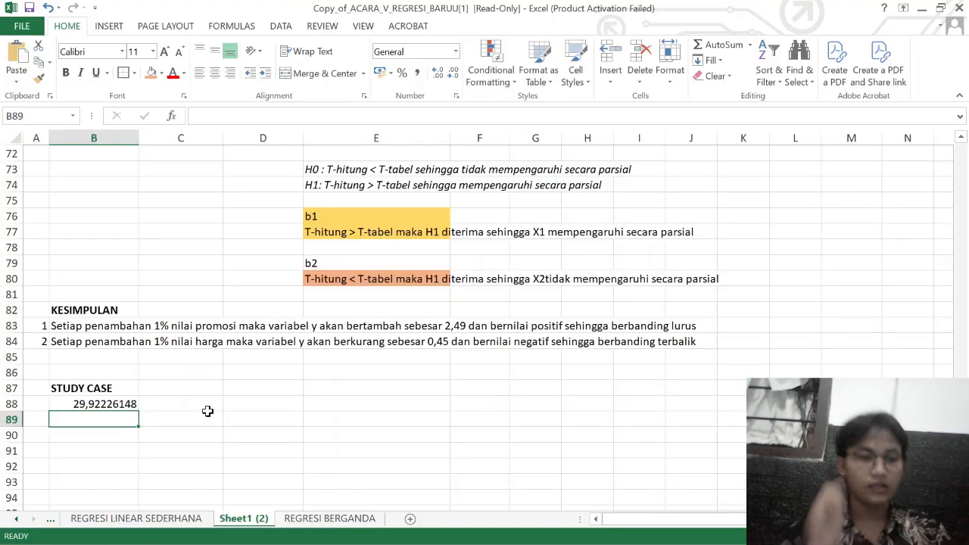
pyautogui.scroll(20, 208, 411)
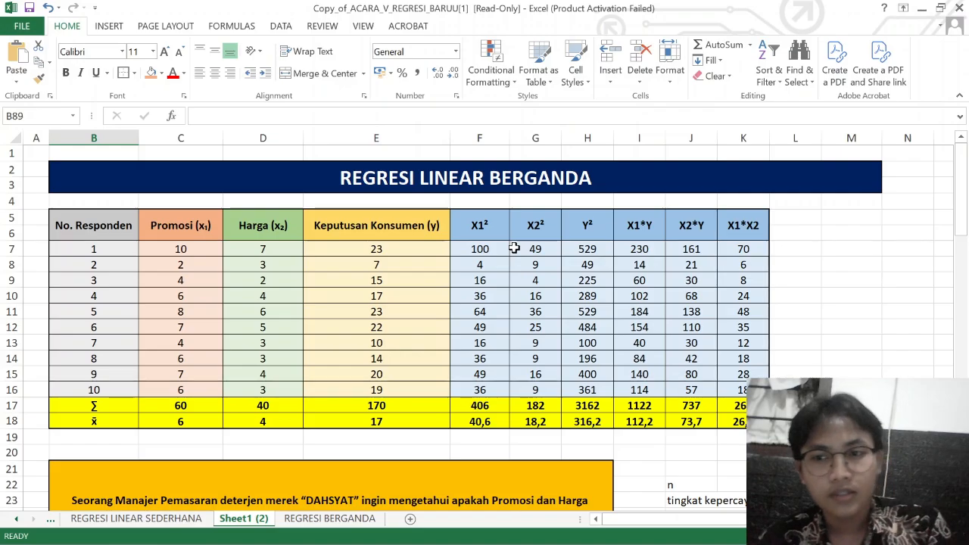
pyautogui.scroll(-3, 514, 248)
pyautogui.hscroll(2, 514, 247)
pyautogui.scroll(-2, 514, 248)
pyautogui.scroll(2, 514, 248)
pyautogui.hscroll(-1, 514, 247)
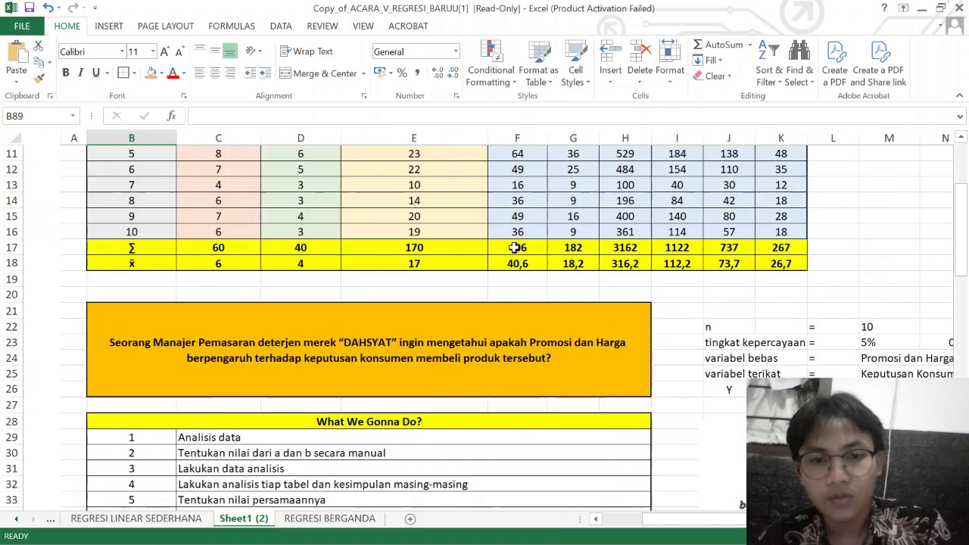